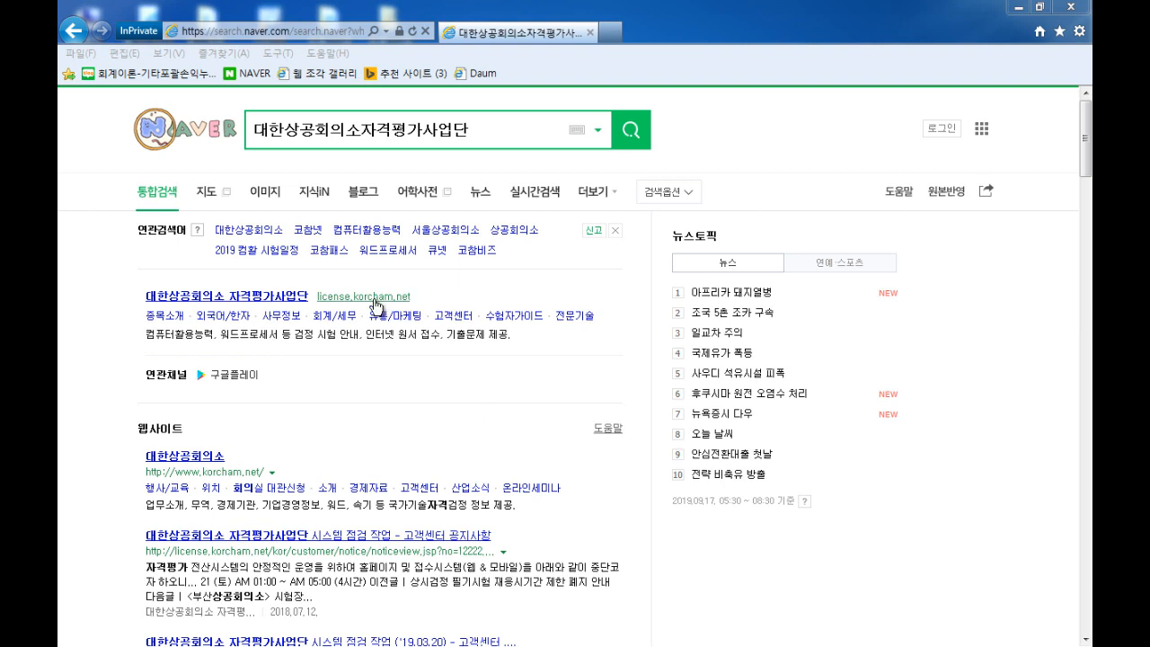
# Open the KCCI license site from Naver and view the 전산회계운용사 exam details
pyautogui.click(375, 302)
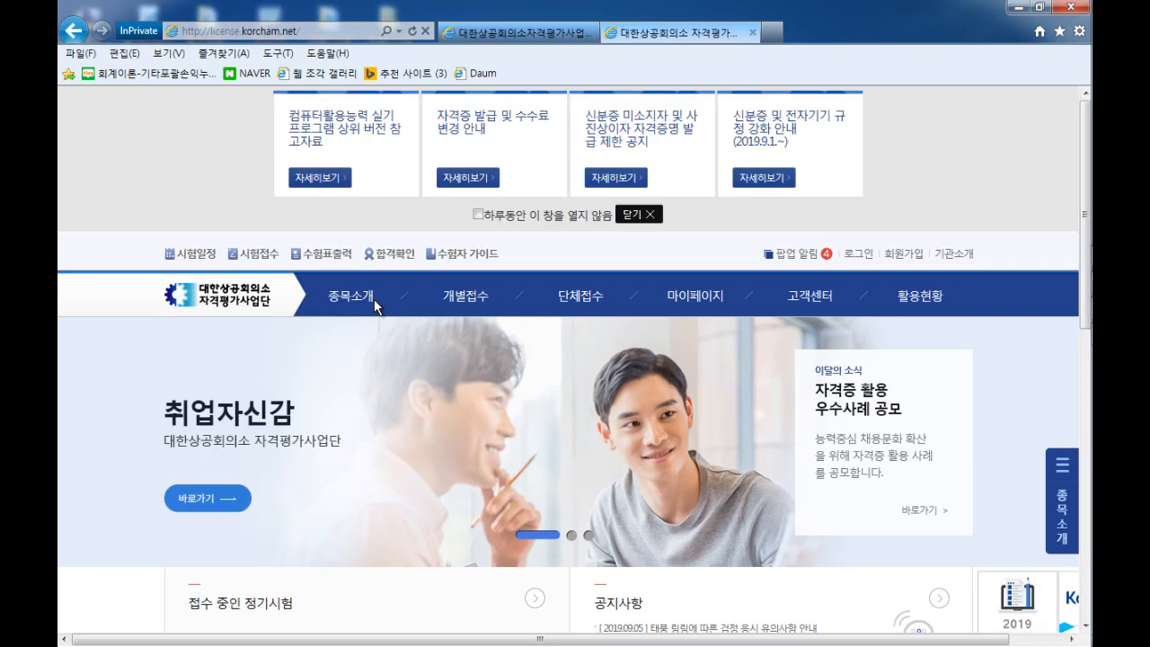
pyautogui.scroll(-3, 407, 400)
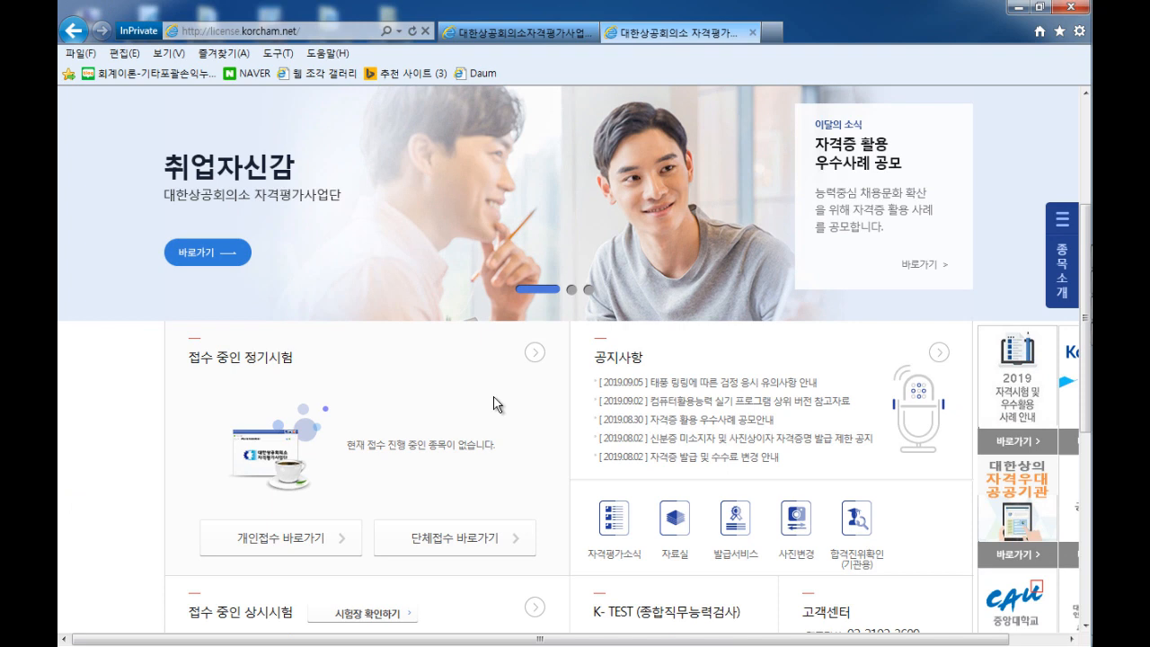
pyautogui.scroll(-3, 406, 405)
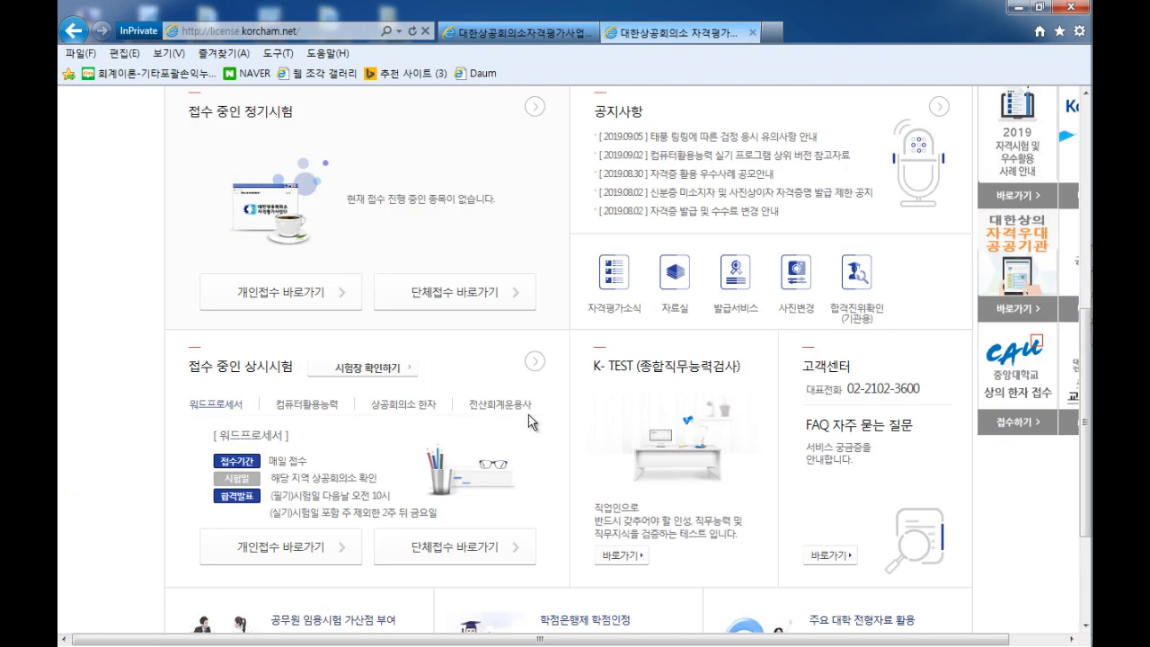
pyautogui.click(514, 409)
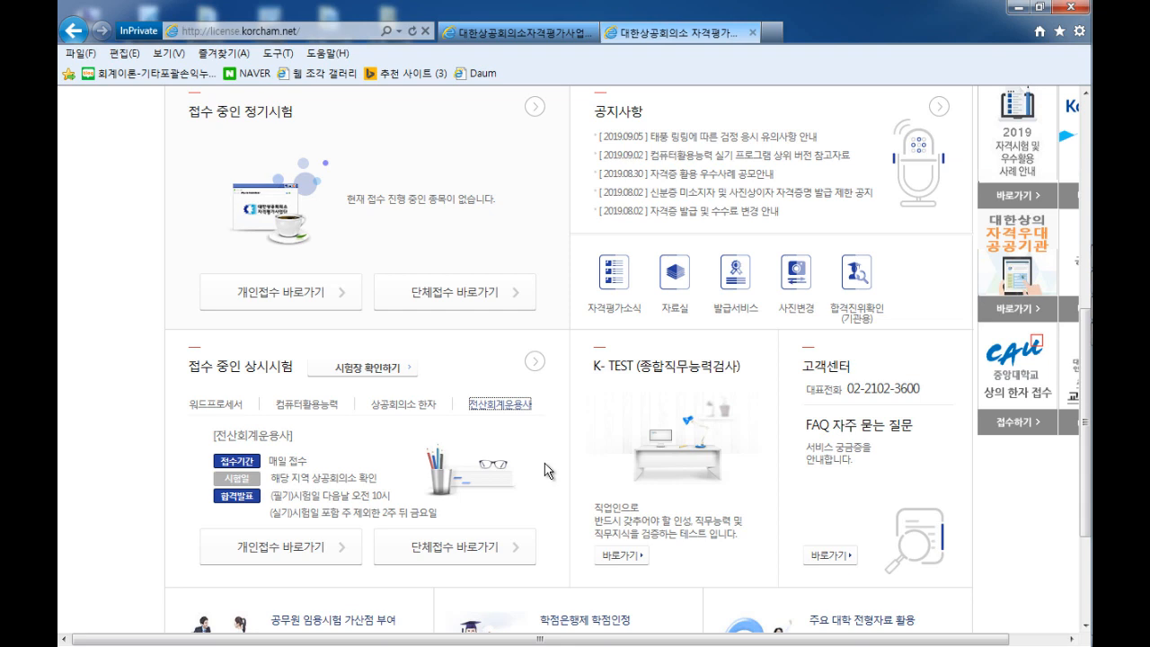
pyautogui.scroll(-2, 544, 463)
pyautogui.scroll(4, 539, 468)
pyautogui.scroll(3, 533, 470)
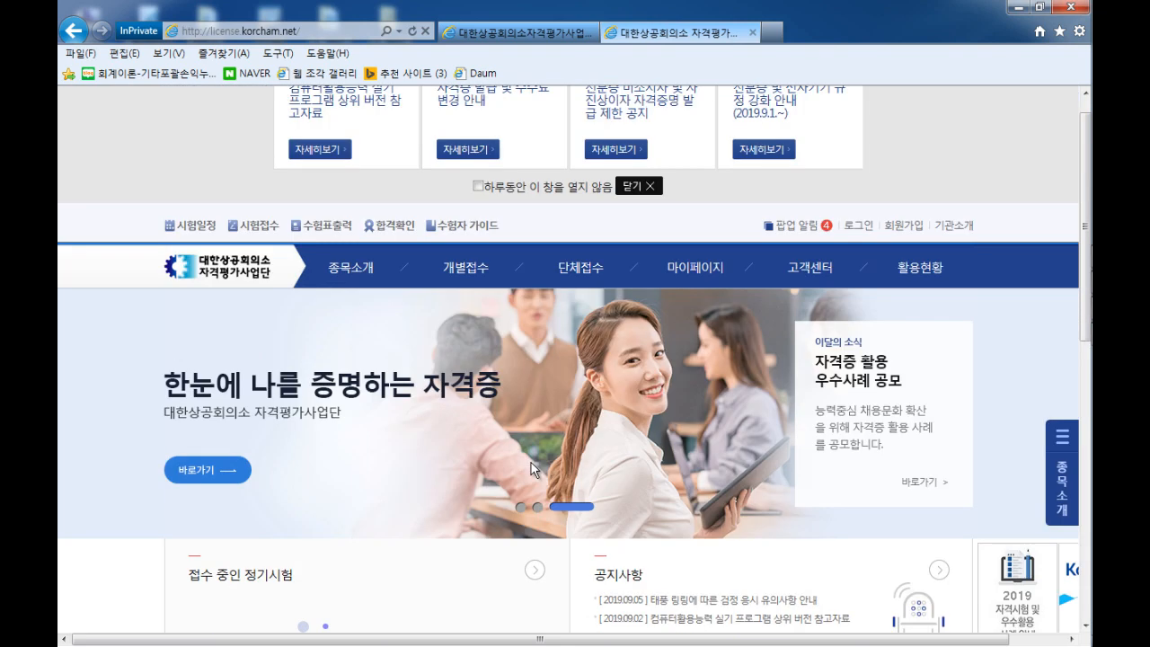
pyautogui.moveTo(711, 278)
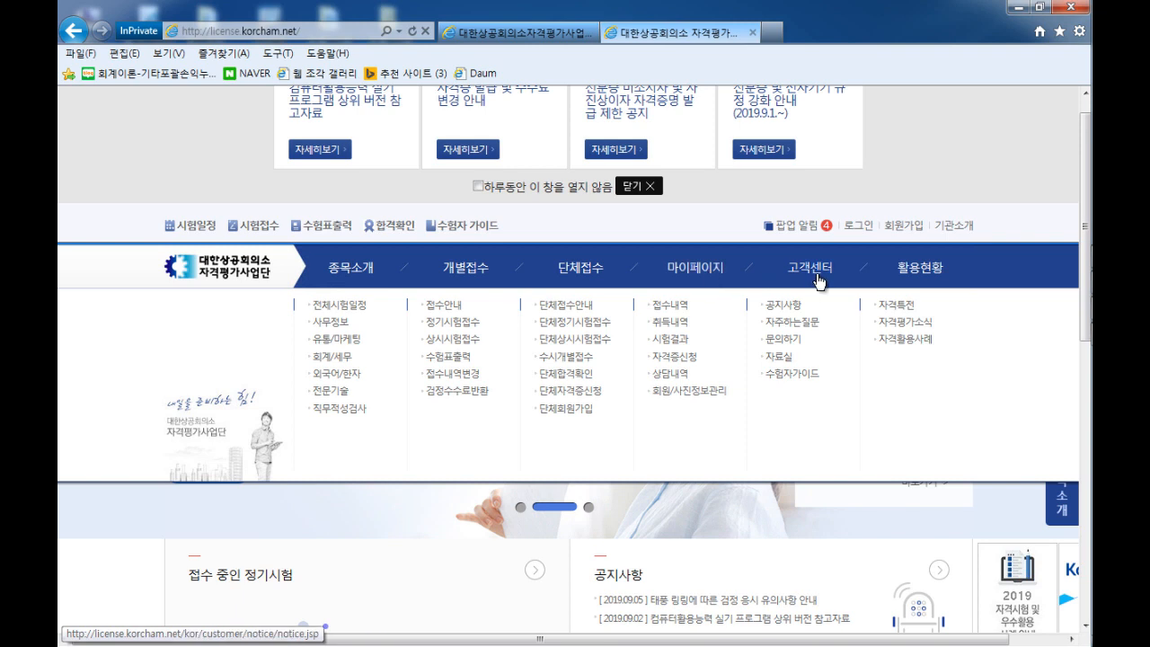
# In 자료실's 모의고사 list, open the 2018 전산회계운용사 실기시험 모의고사 notice and its webdisk link
pyautogui.click(778, 357)
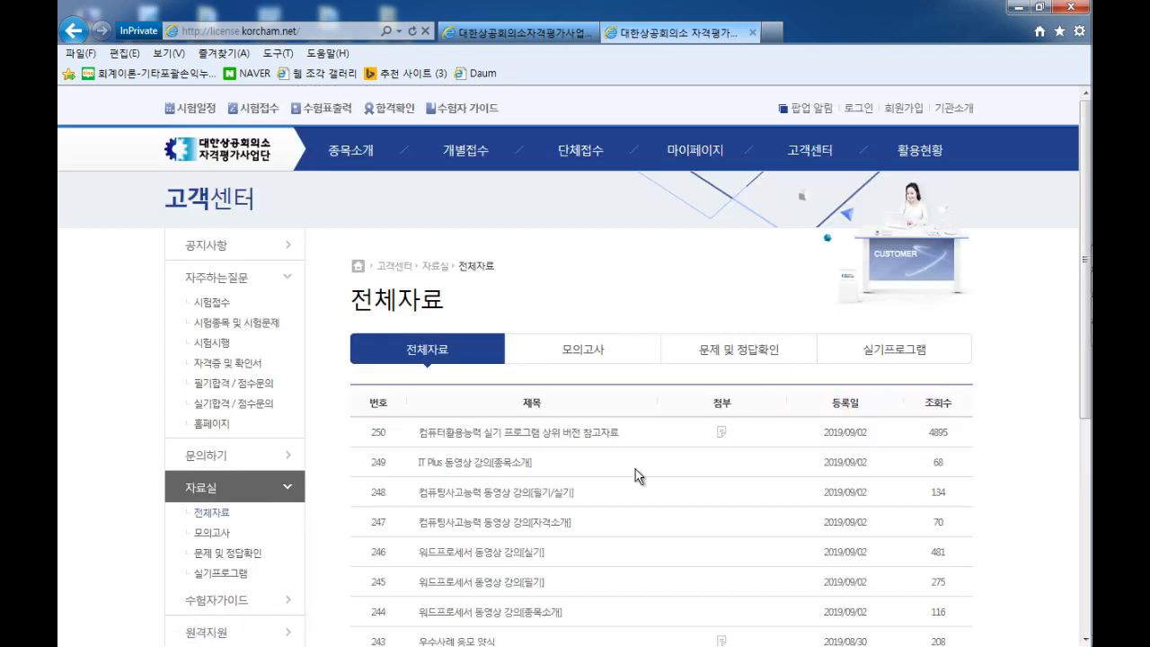
pyautogui.scroll(-1, 620, 501)
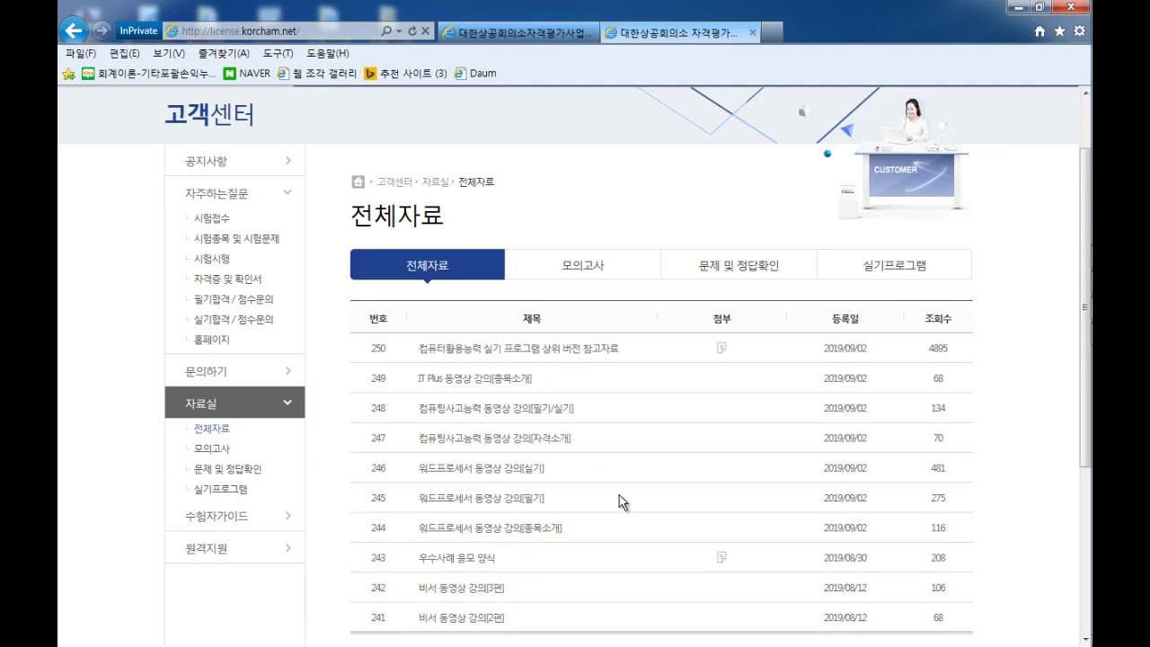
pyautogui.click(215, 450)
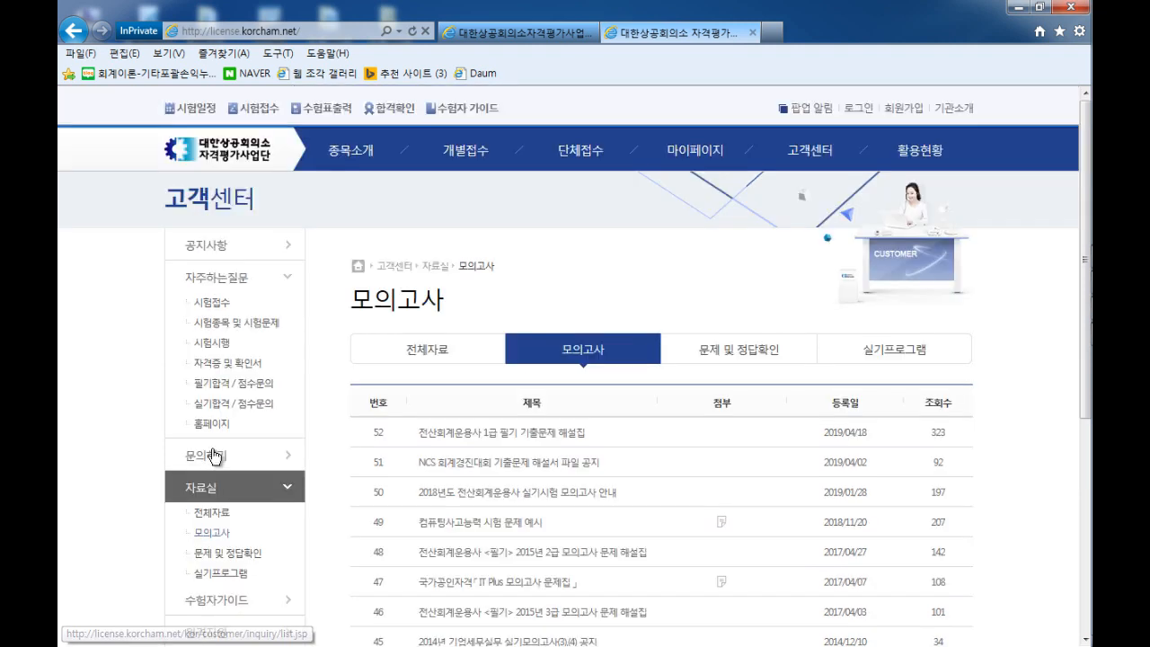
pyautogui.scroll(-1, 621, 417)
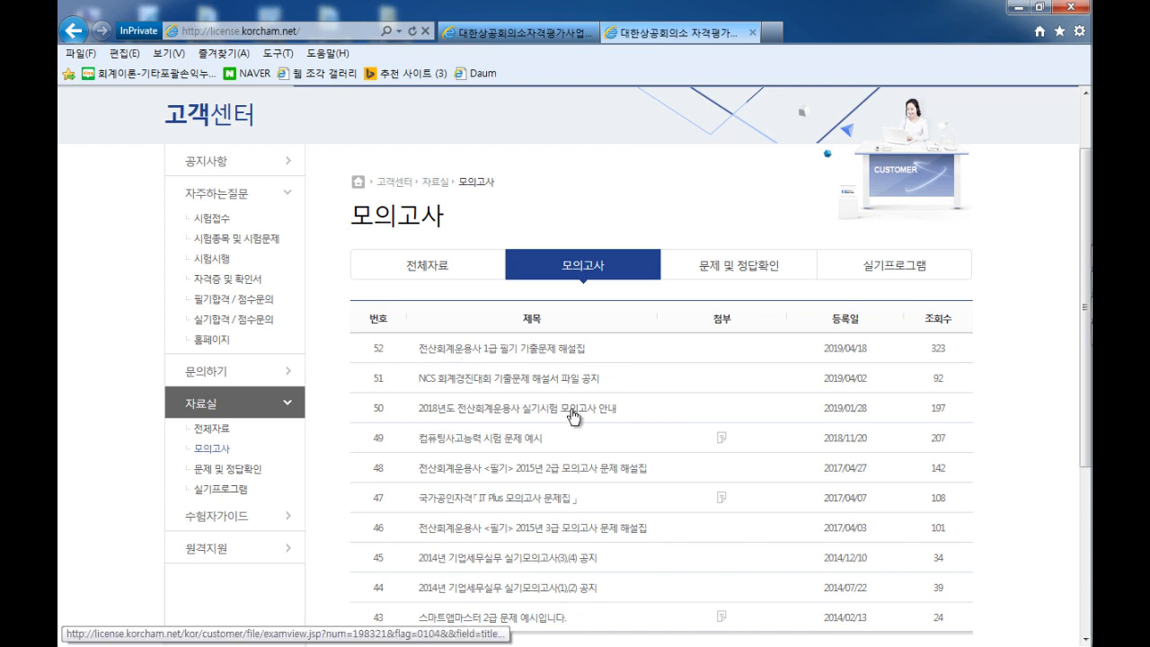
pyautogui.click(495, 415)
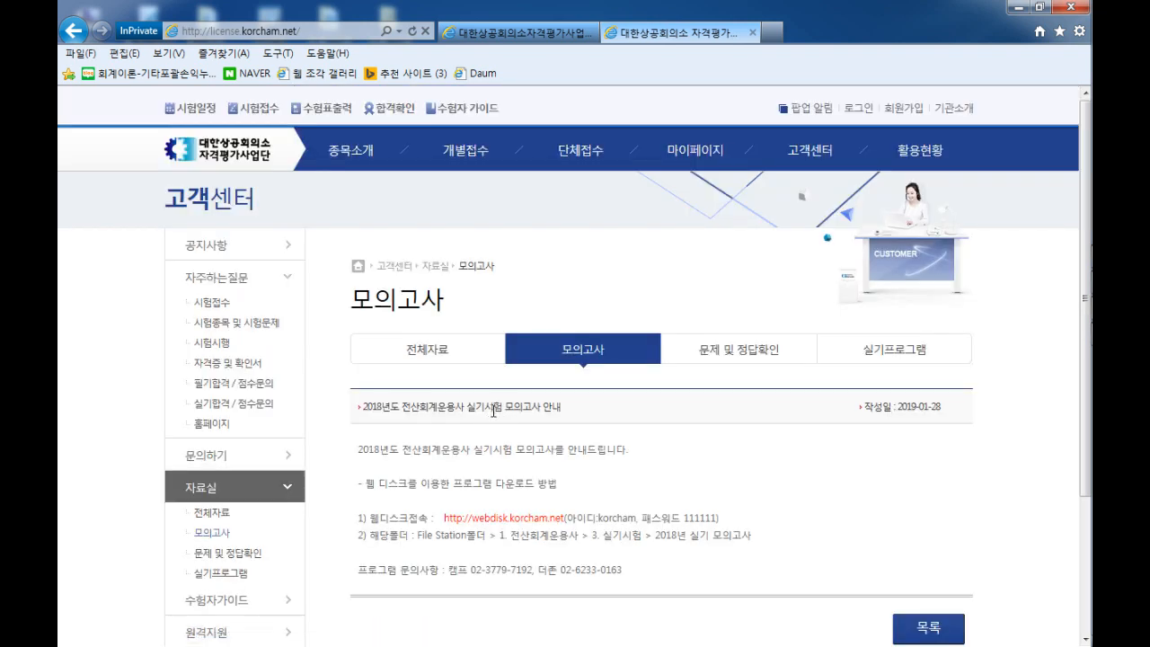
pyautogui.scroll(-1, 715, 427)
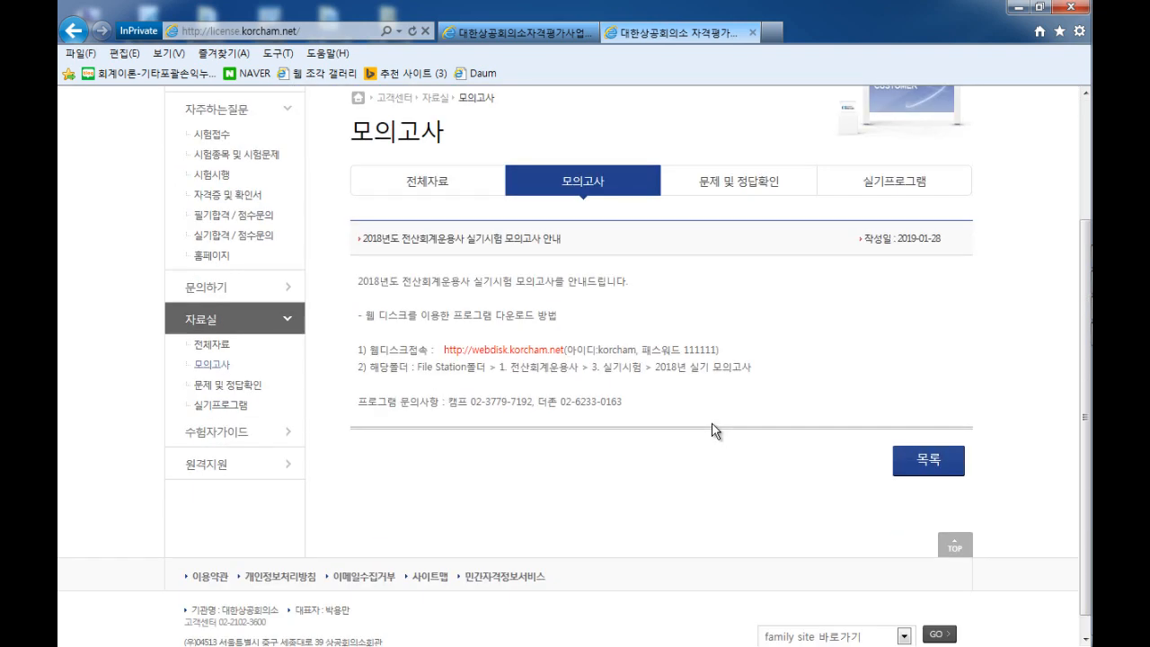
pyautogui.click(453, 352)
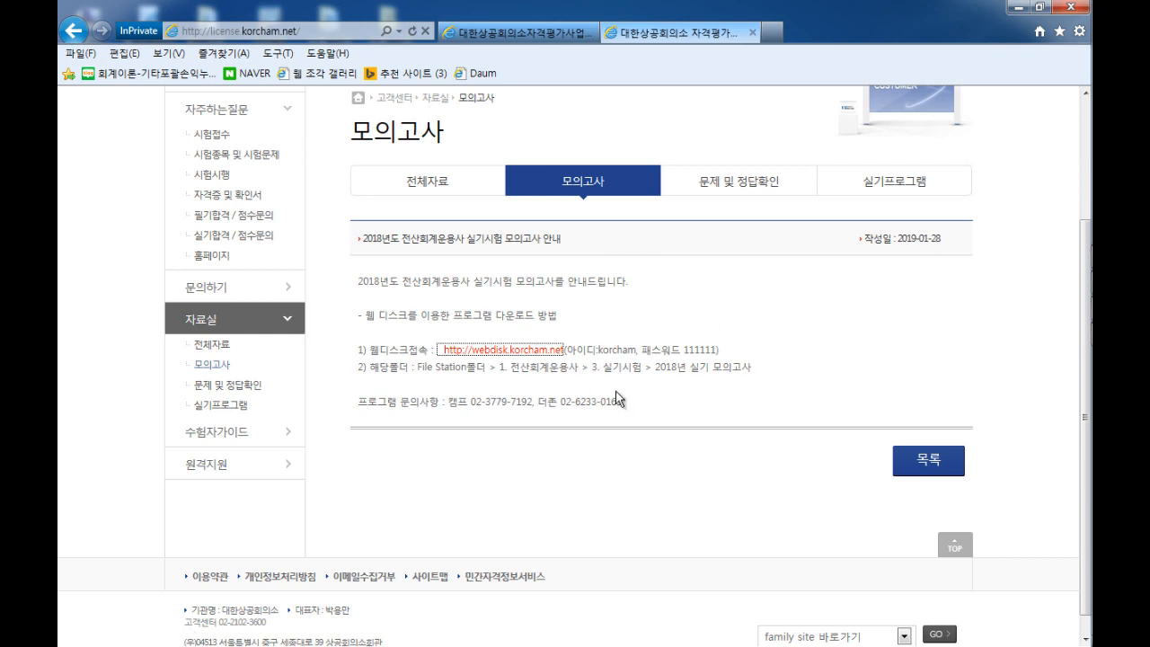
# Log in to the KCCI webdisk with the provided ID and password and open File Station
pyautogui.click(516, 351)
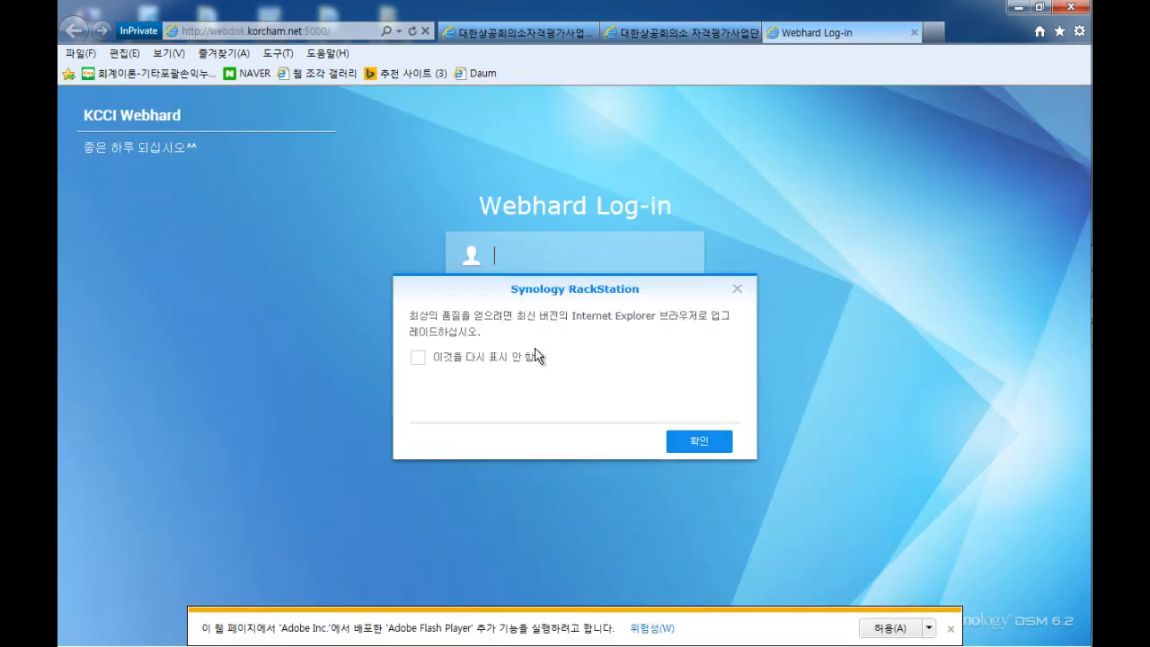
pyautogui.click(690, 440)
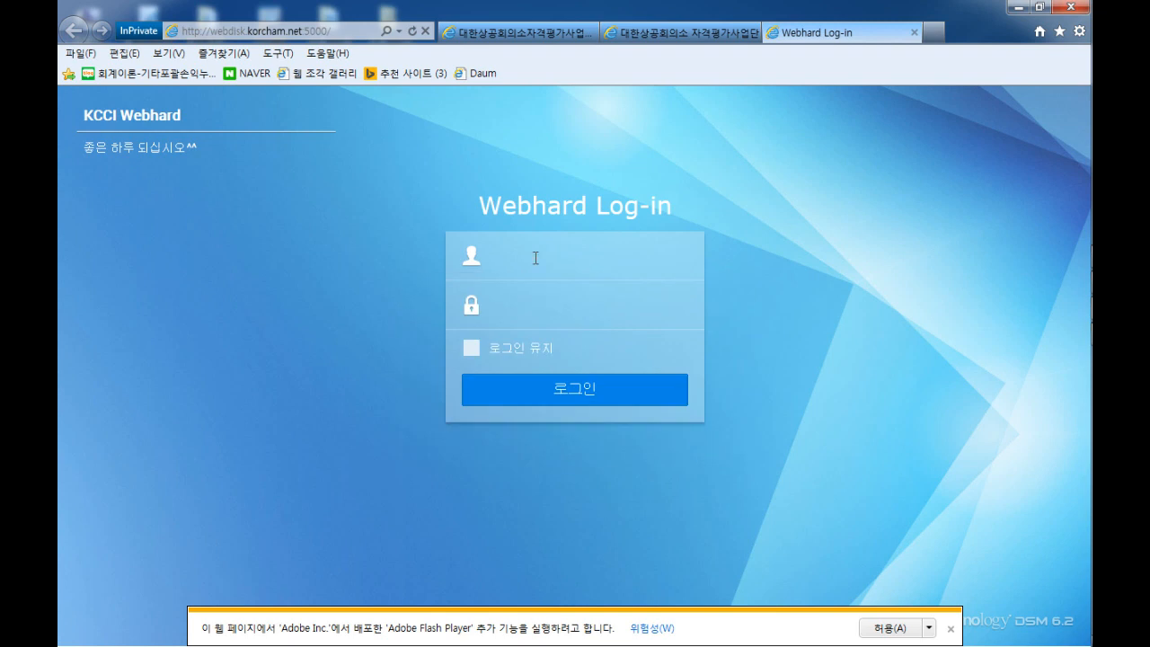
pyautogui.write('korcham')
pyautogui.click(501, 302)
pyautogui.write('••••••')
pyautogui.press('Return')
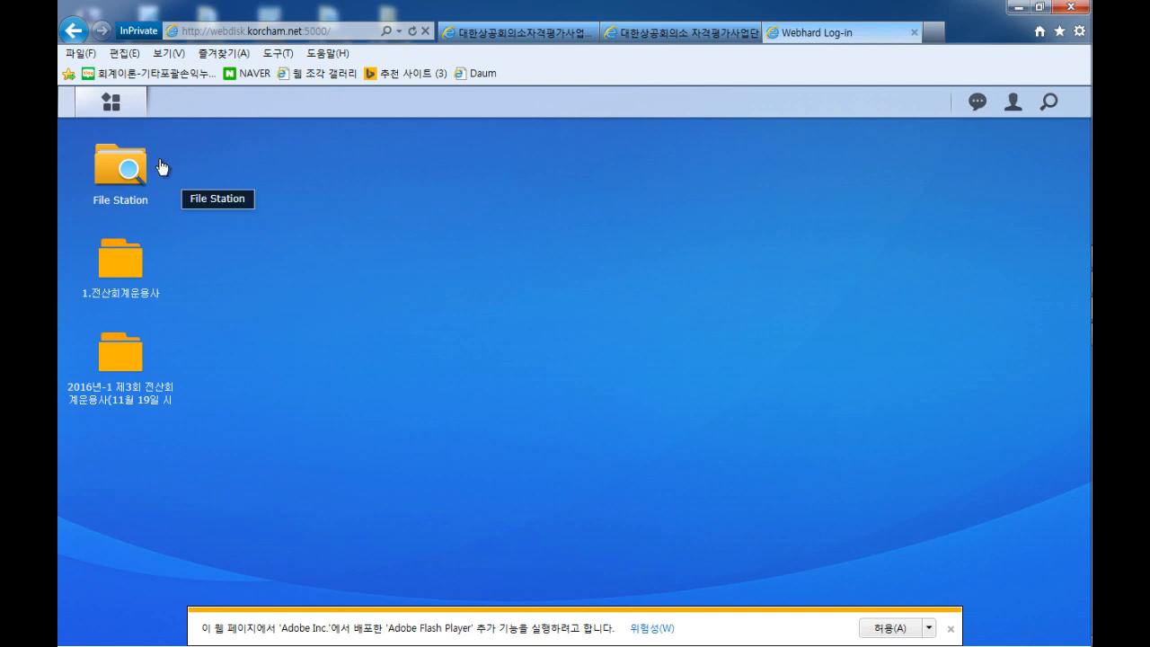
pyautogui.click(139, 170)
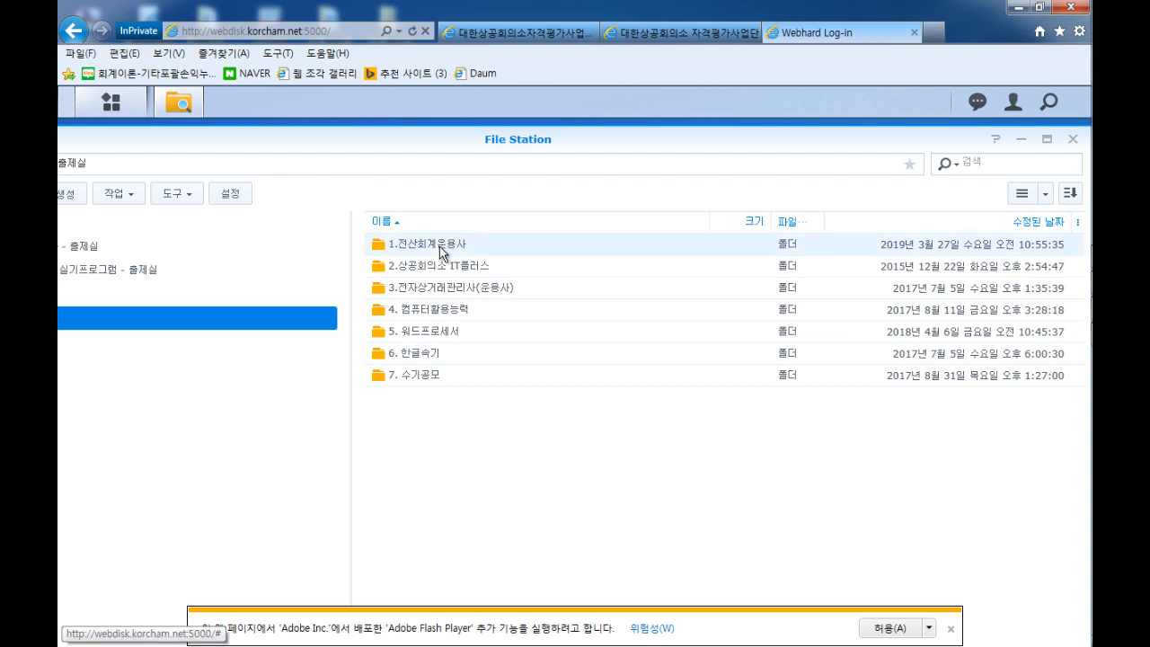
# Browse to 1.전산회계운용사 > 3.실기모의고사 > 2018년 실기 모의고사, then download and open 3급.zip
pyautogui.doubleClick(440, 247)
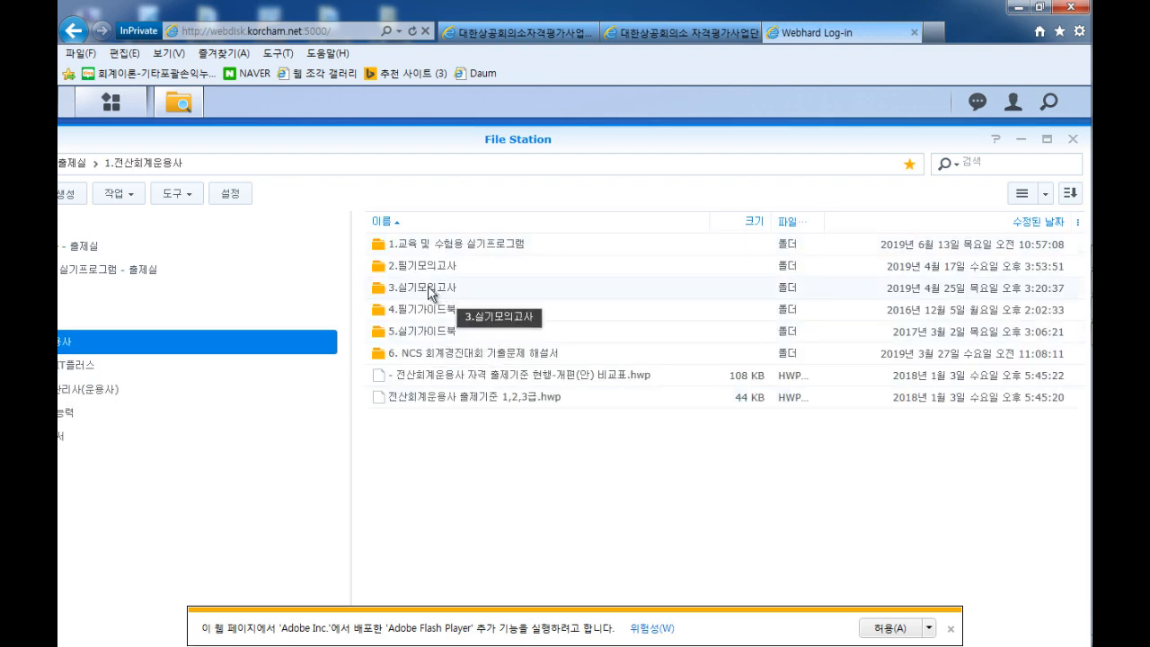
pyautogui.doubleClick(429, 291)
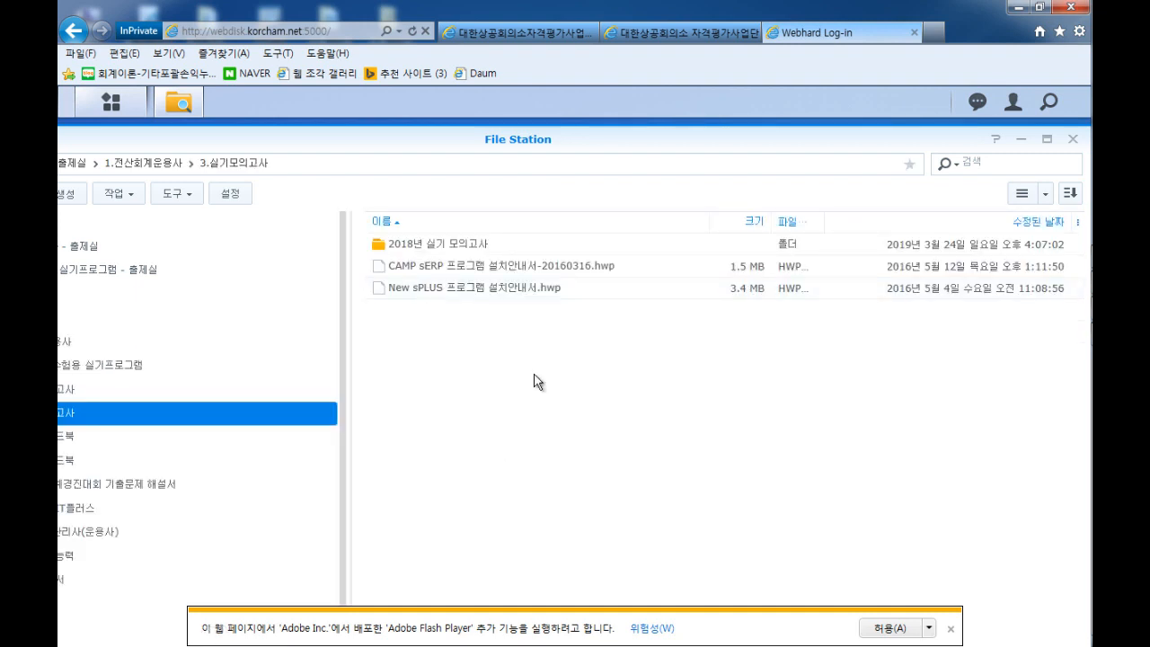
pyautogui.doubleClick(449, 249)
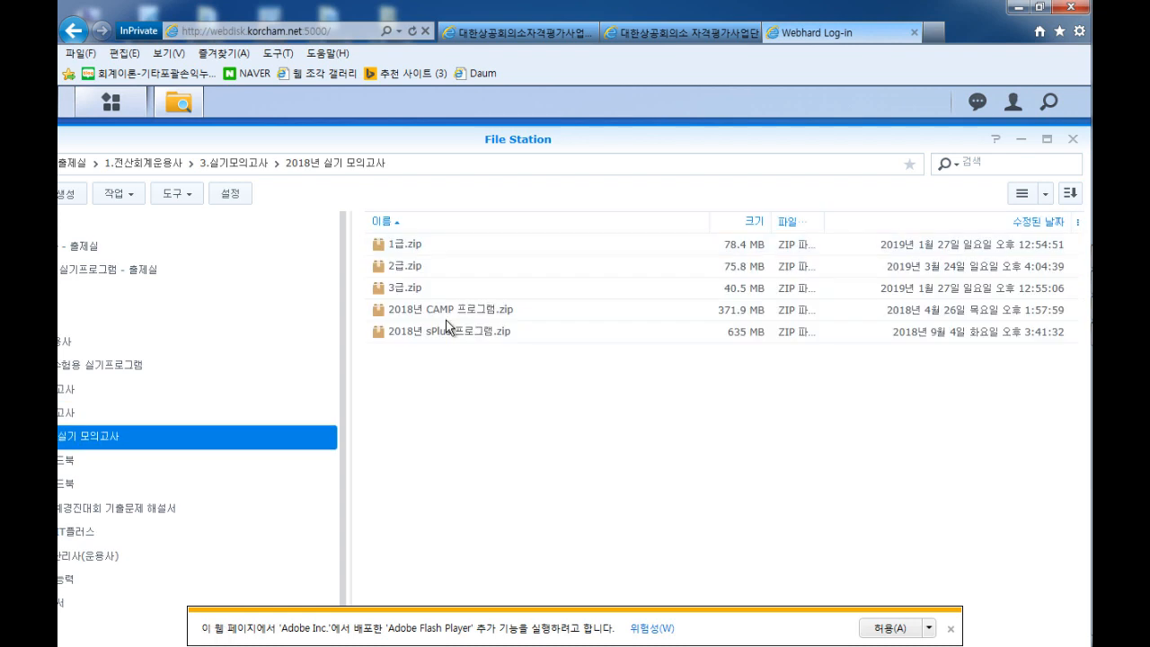
pyautogui.doubleClick(395, 269)
pyautogui.doubleClick(399, 288)
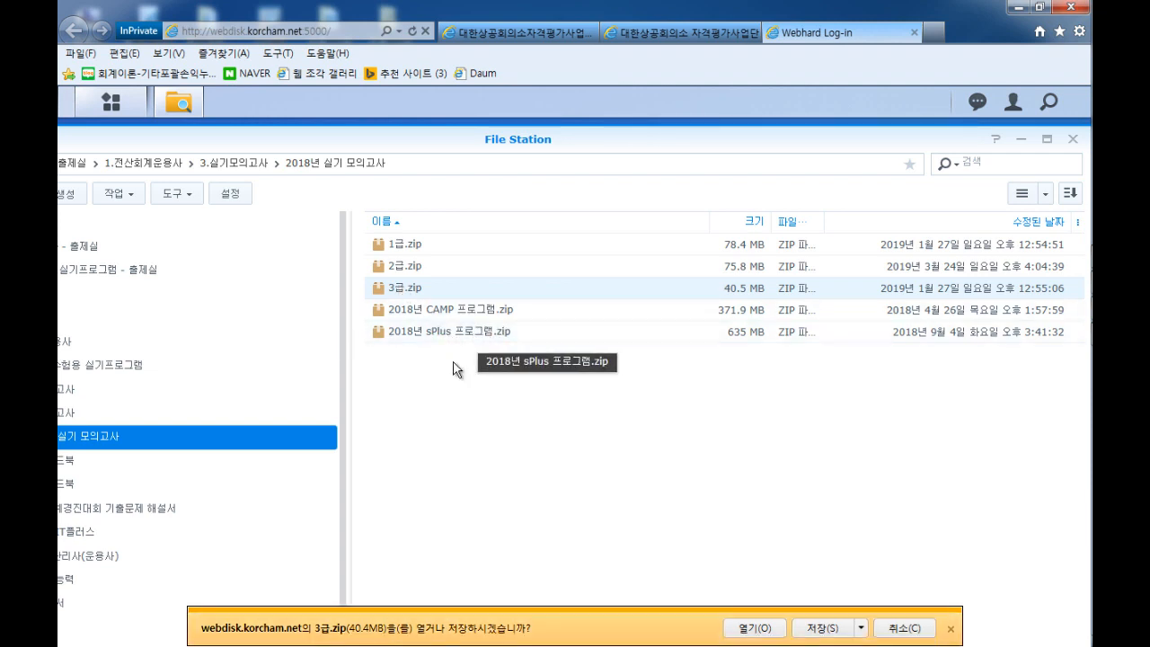
pyautogui.doubleClick(400, 286)
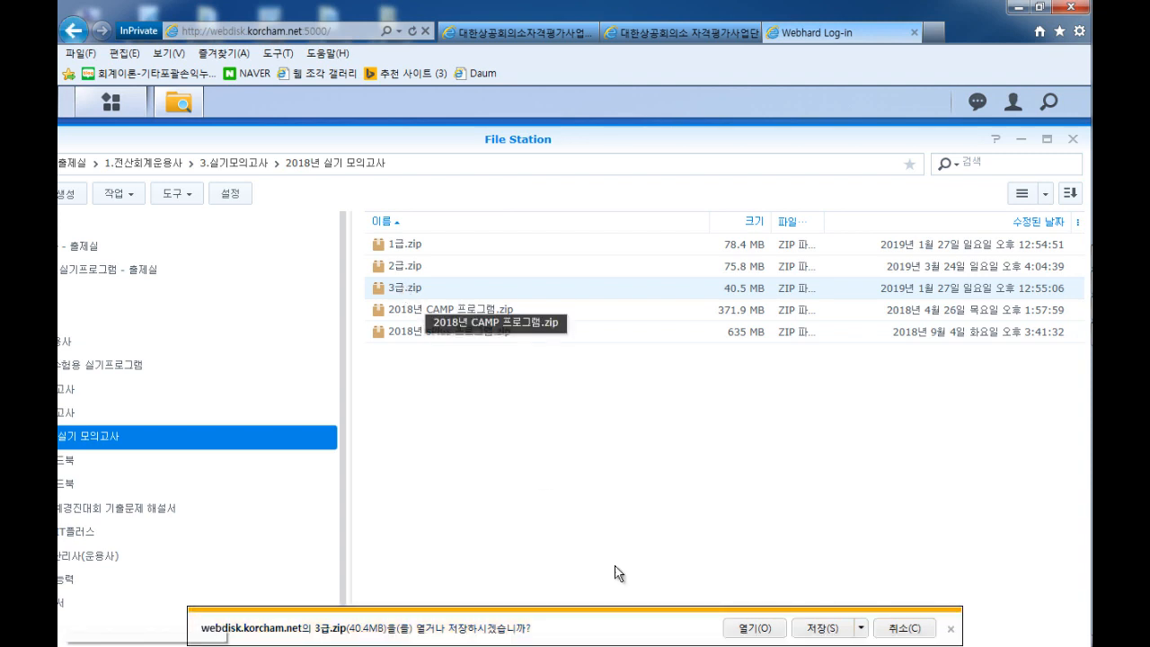
pyautogui.click(750, 629)
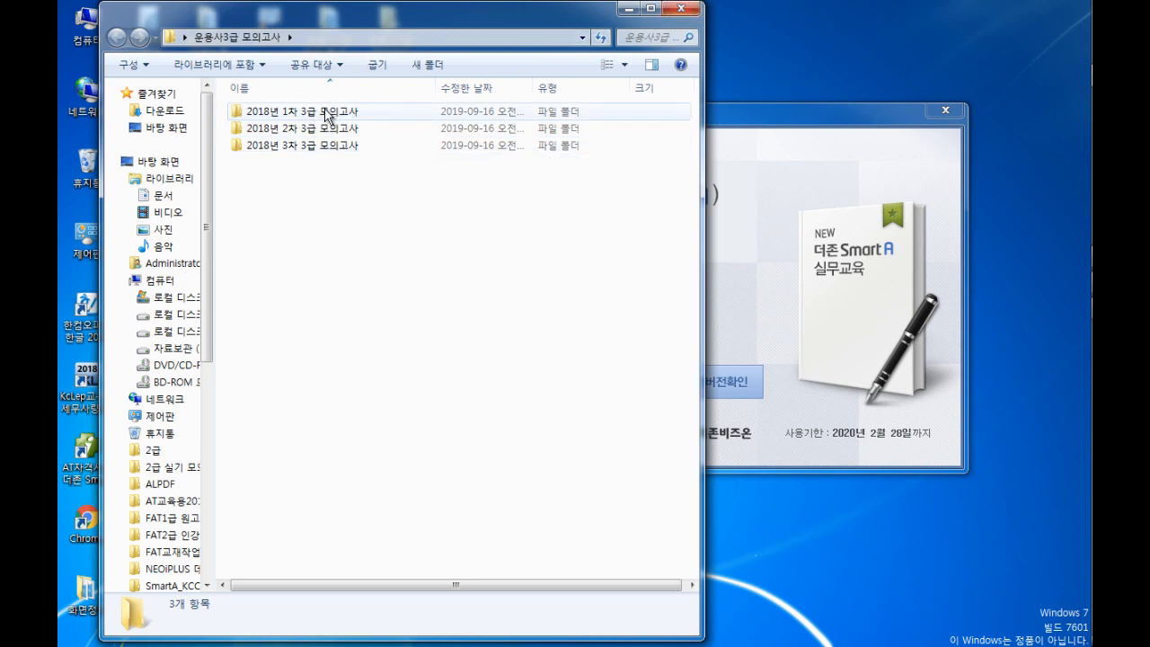
# Close the extracted folder, log in to sPLUS and start 백업데이터 복구
pyautogui.click(682, 8)
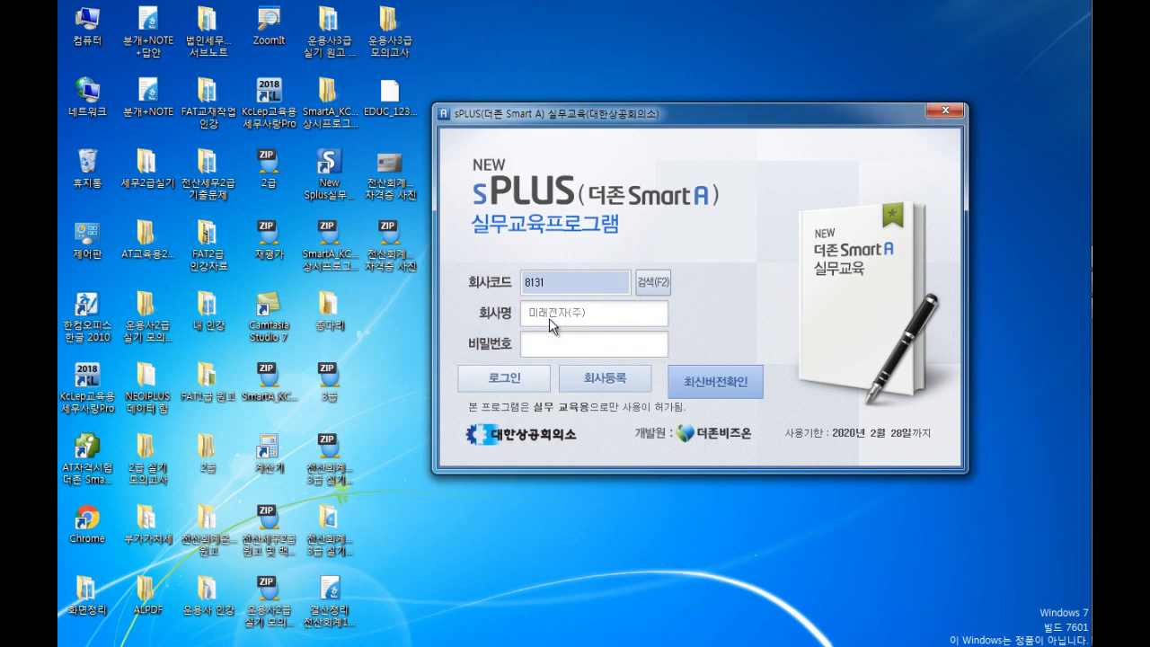
pyautogui.click(502, 387)
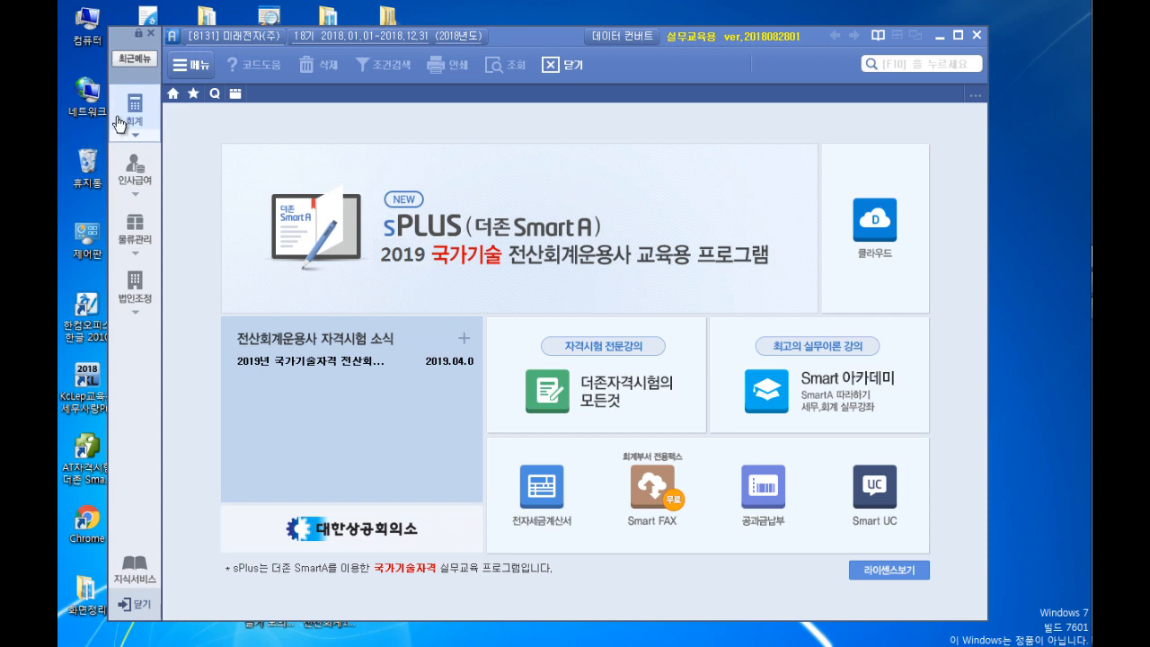
pyautogui.click(115, 126)
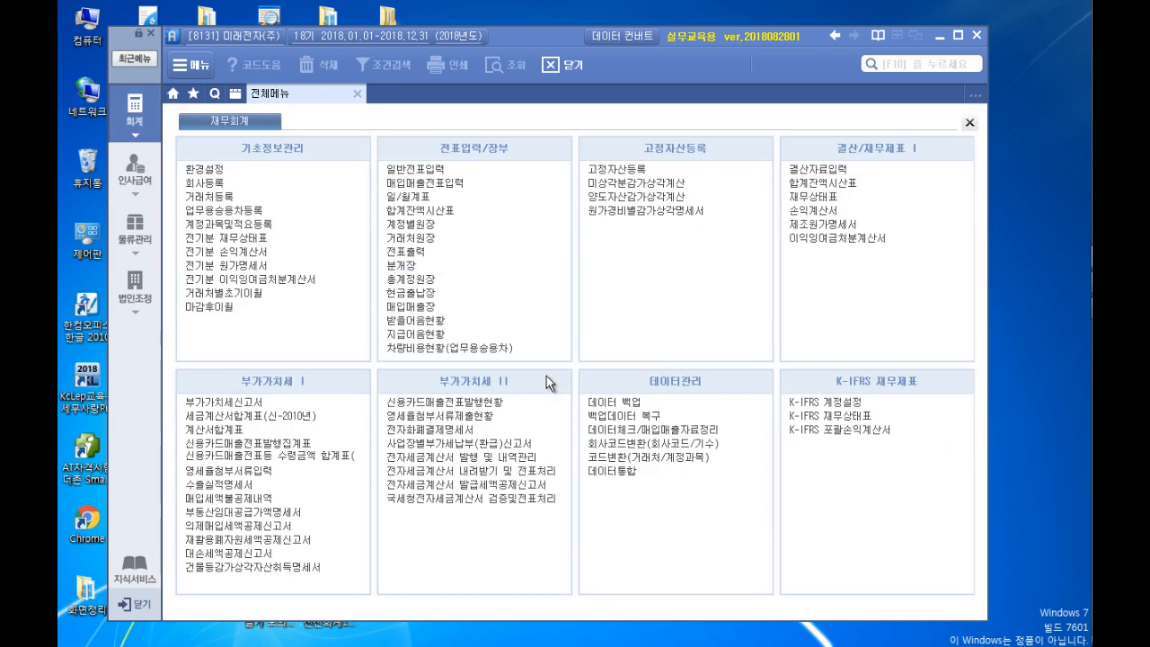
pyautogui.click(625, 416)
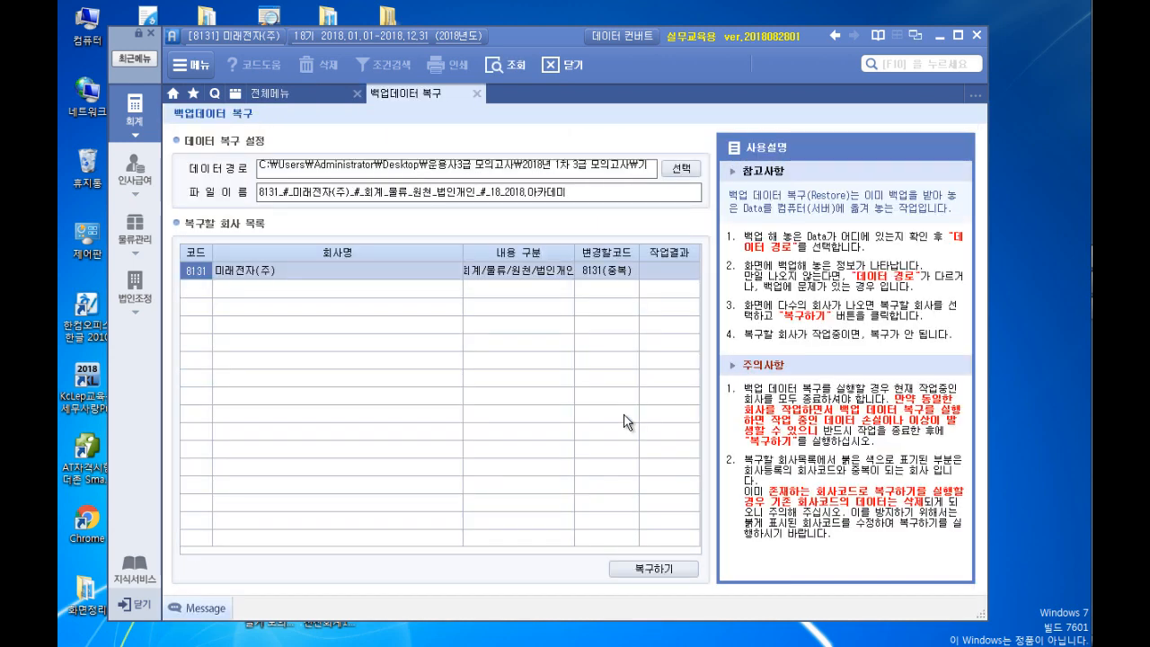
# Restore company 8321 from the 2018년 2차 3급 모의고사 기초DB backup folder
pyautogui.click(682, 169)
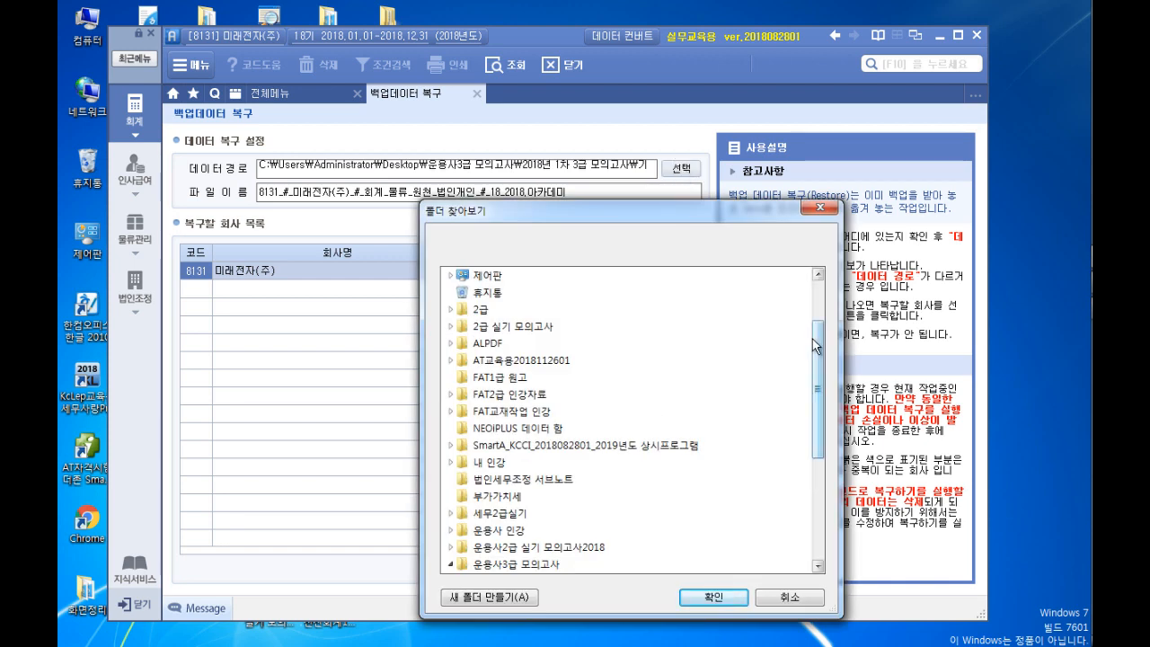
pyautogui.moveTo(815, 338); pyautogui.dragTo(816, 465)
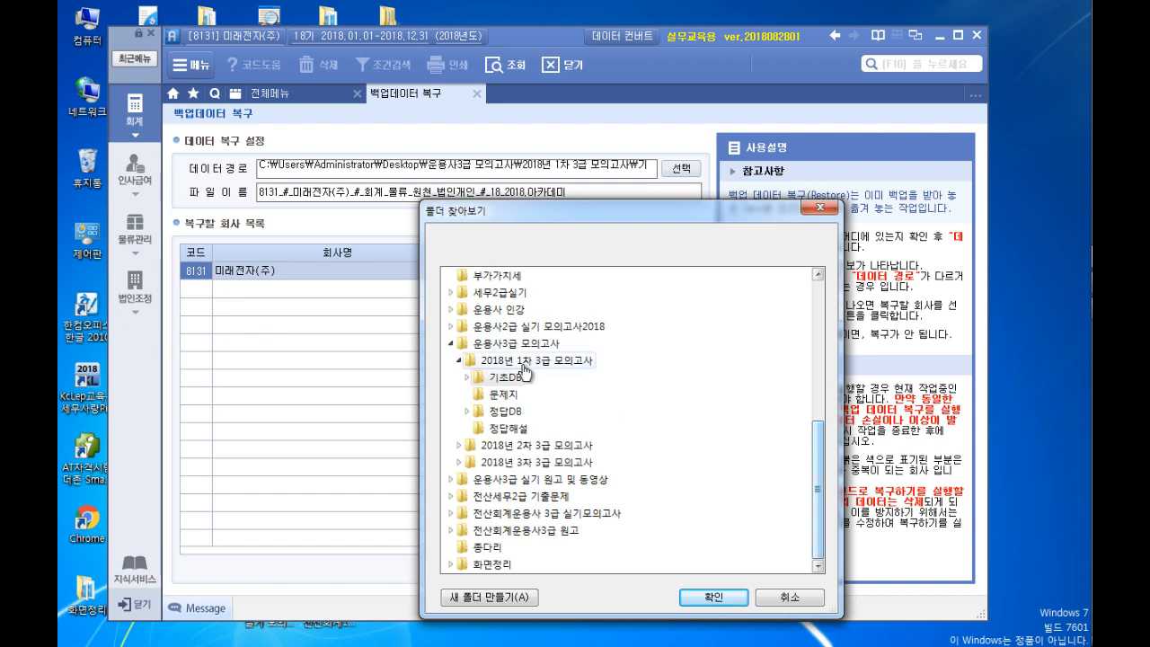
pyautogui.scroll(4, 509, 384)
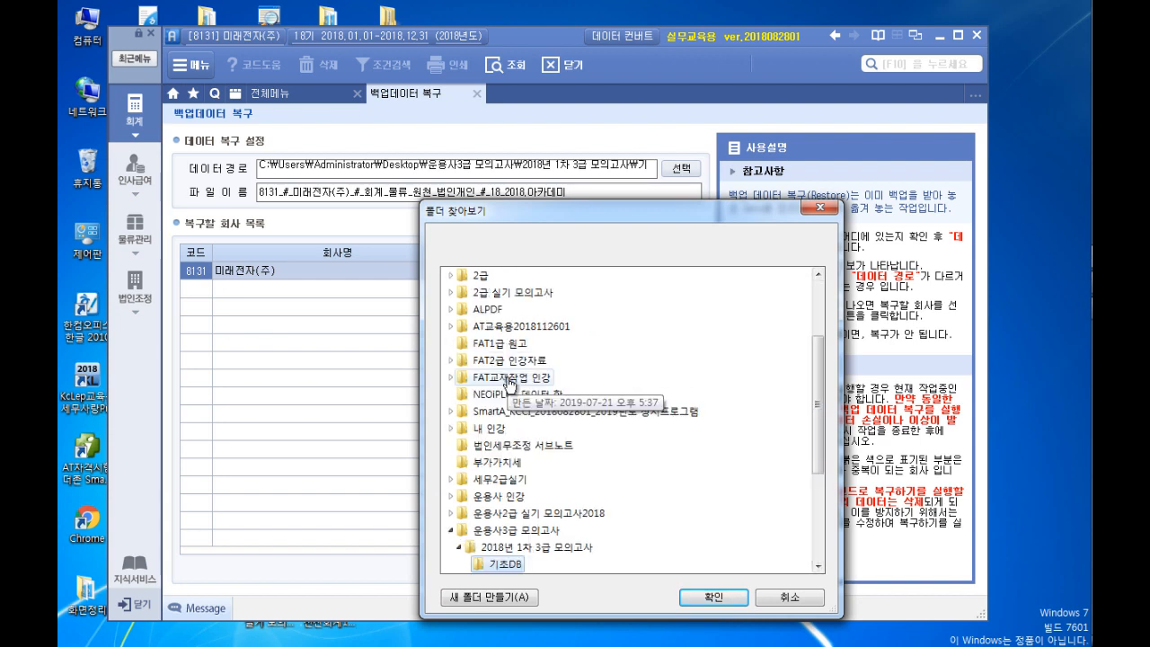
pyautogui.scroll(-4, 510, 382)
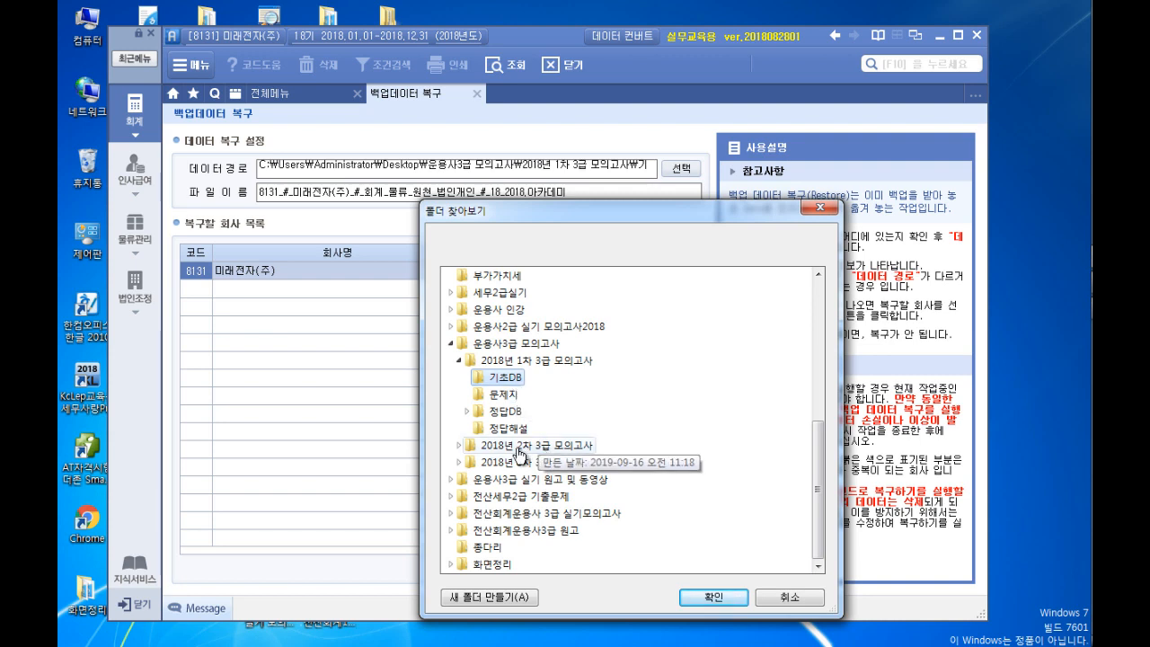
pyautogui.click(545, 451)
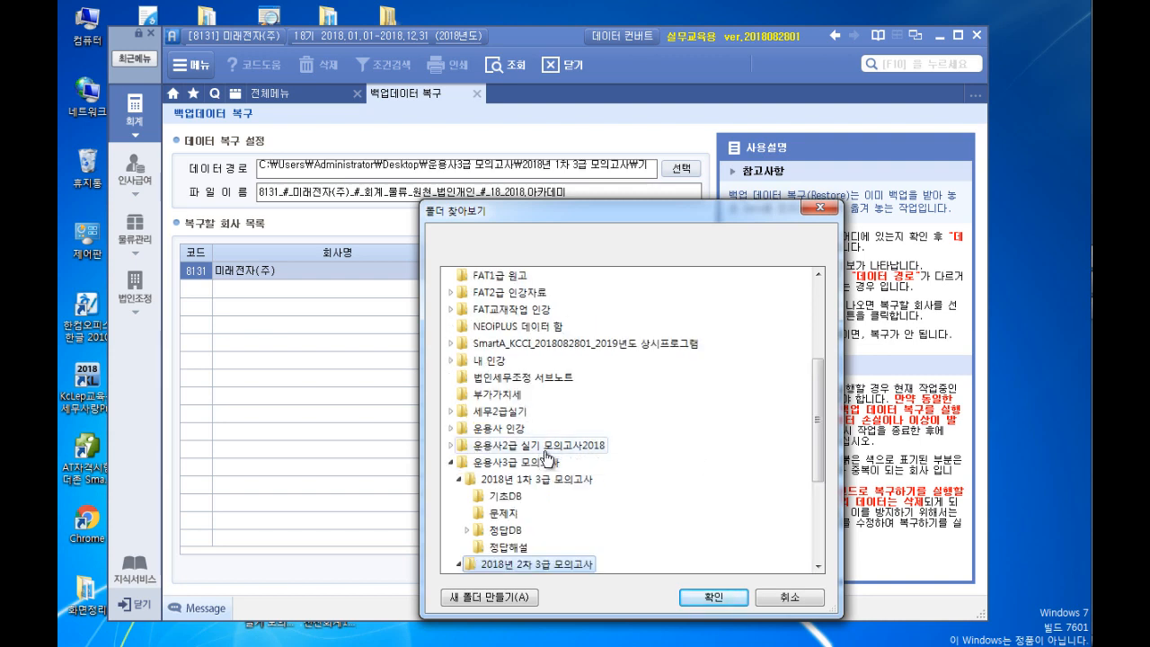
pyautogui.click(519, 431)
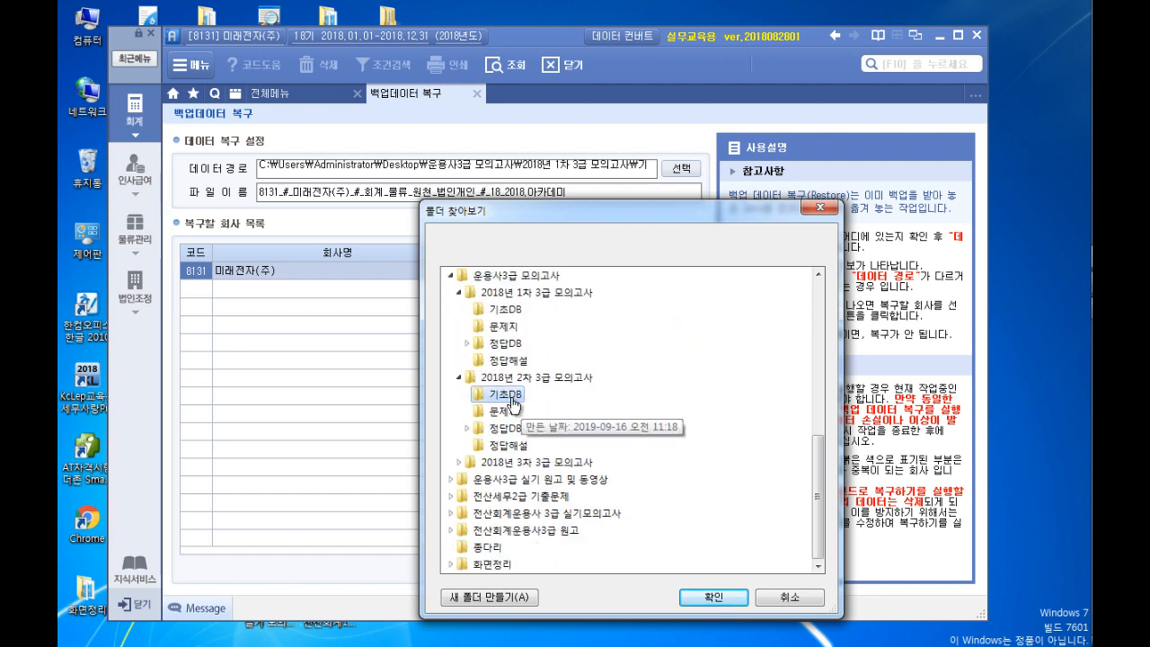
pyautogui.click(716, 597)
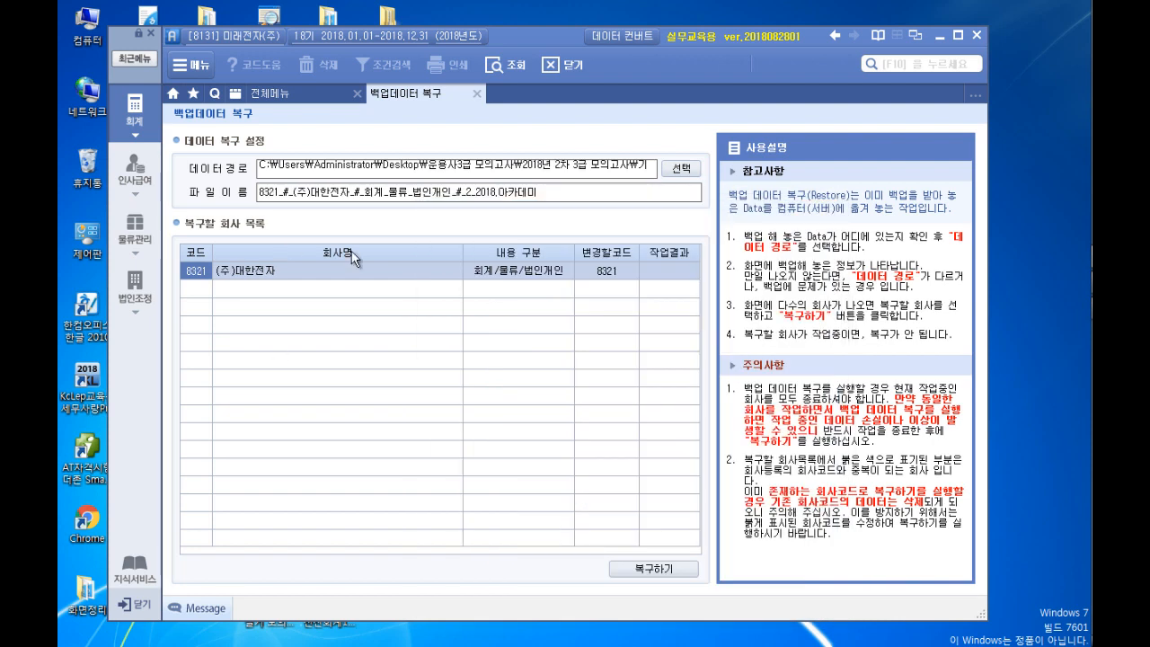
pyautogui.click(660, 571)
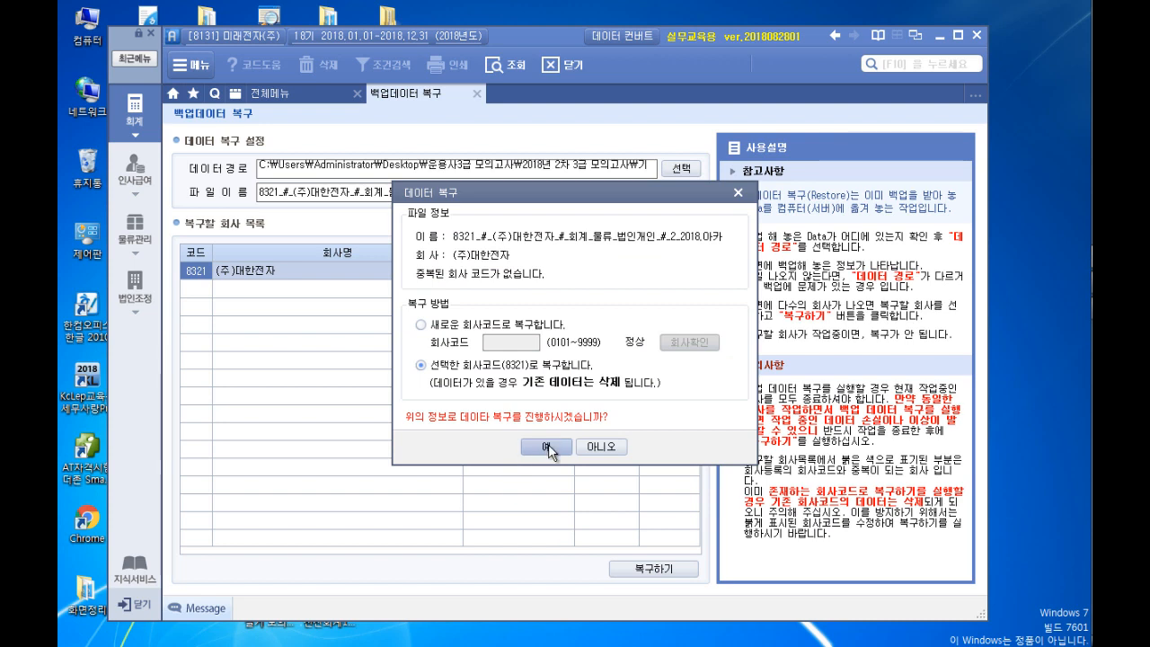
pyautogui.click(551, 448)
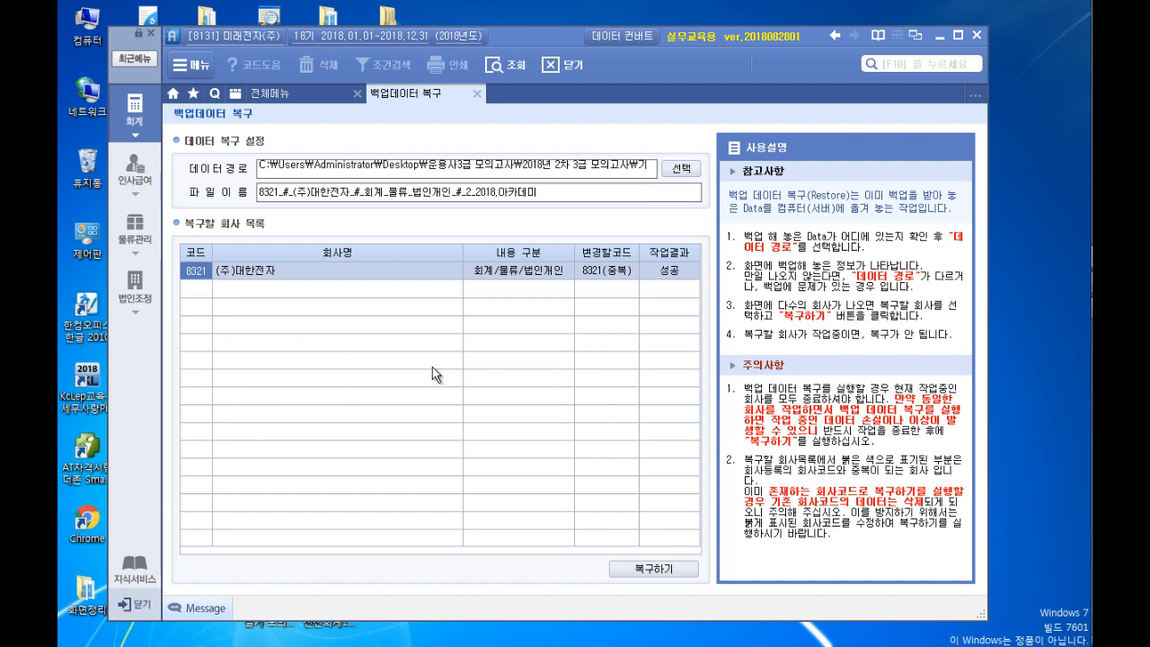
# Close the restore page and switch the login to company 8321 (주)대한전자
pyautogui.click(477, 94)
pyautogui.click(254, 35)
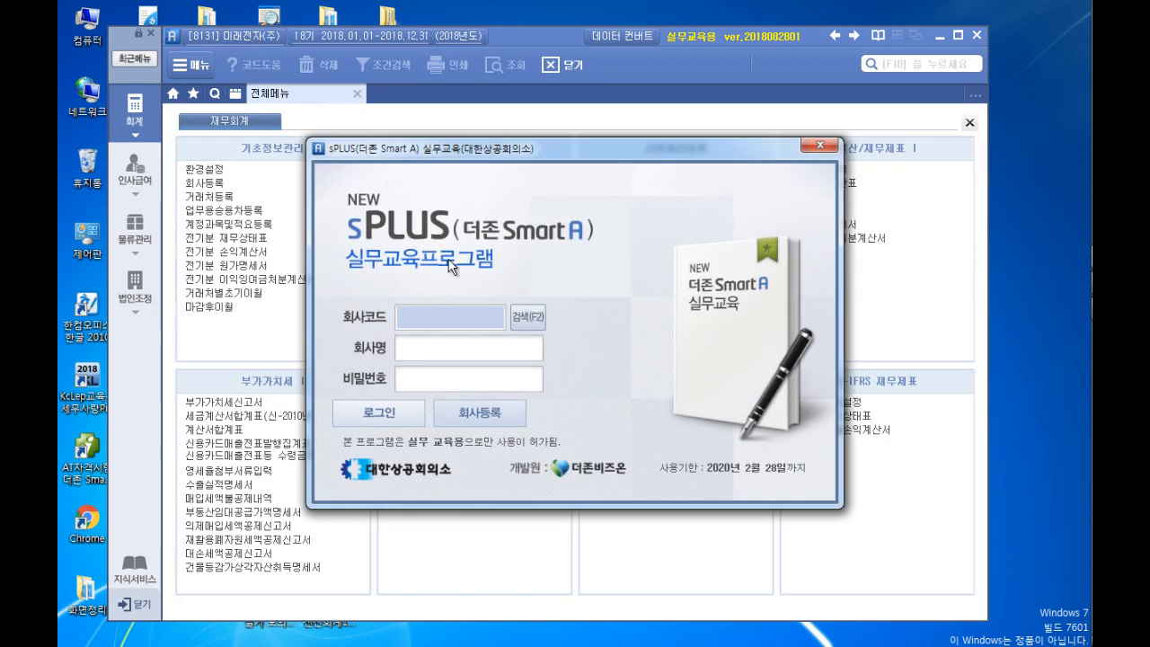
pyautogui.click(530, 325)
pyautogui.doubleClick(432, 263)
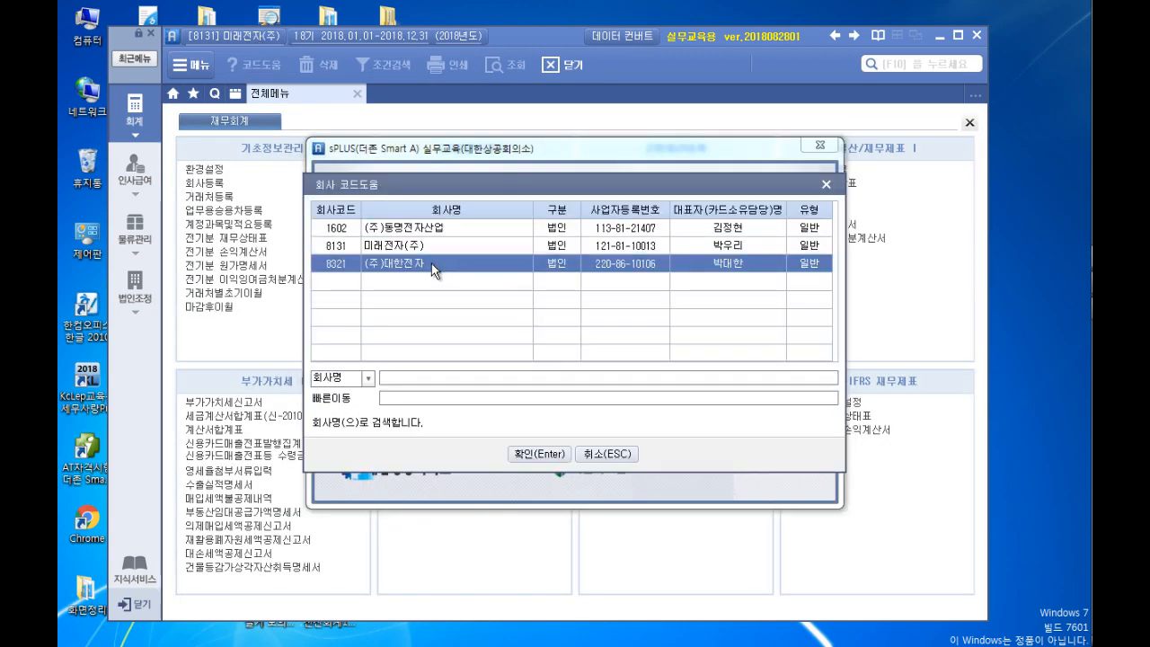
pyautogui.click(368, 414)
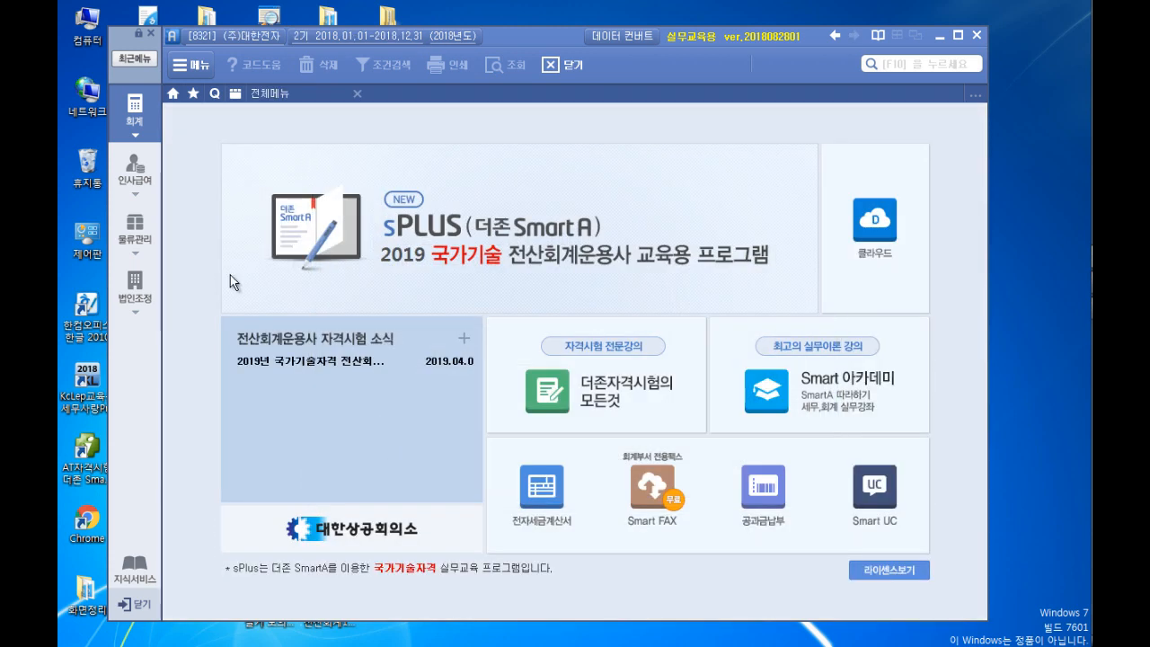
# Open 2018년 2차 전산회계운용사3급 모의고사.hwp from the 문제지 folder and scroll to 문제1
pyautogui.click(936, 38)
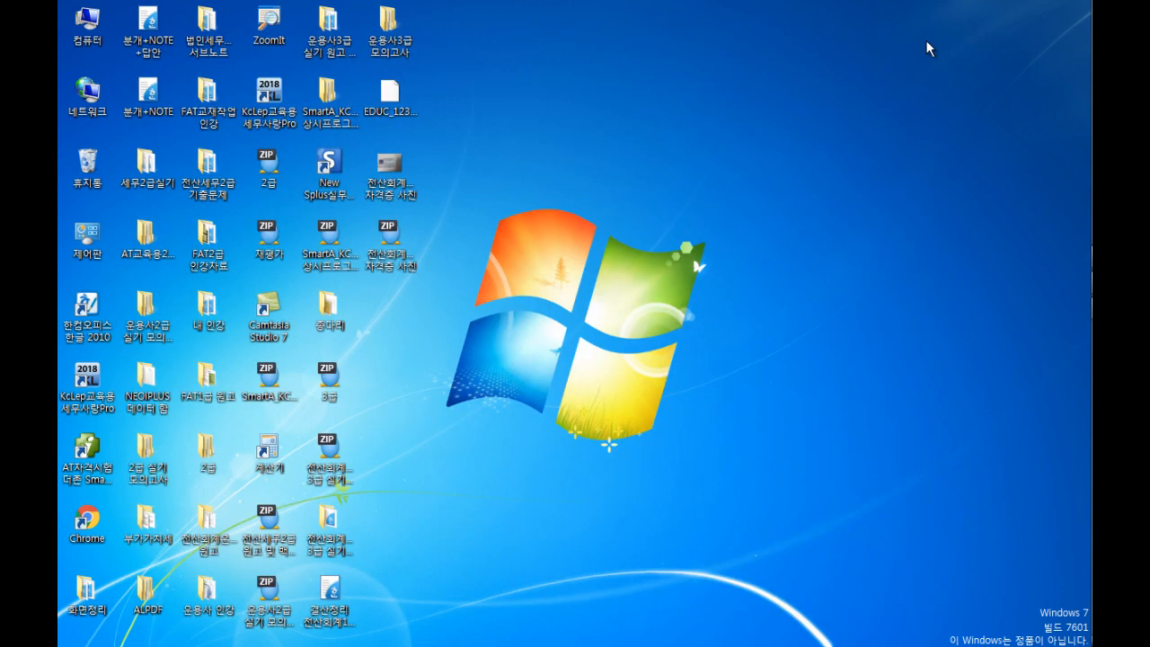
pyautogui.doubleClick(403, 40)
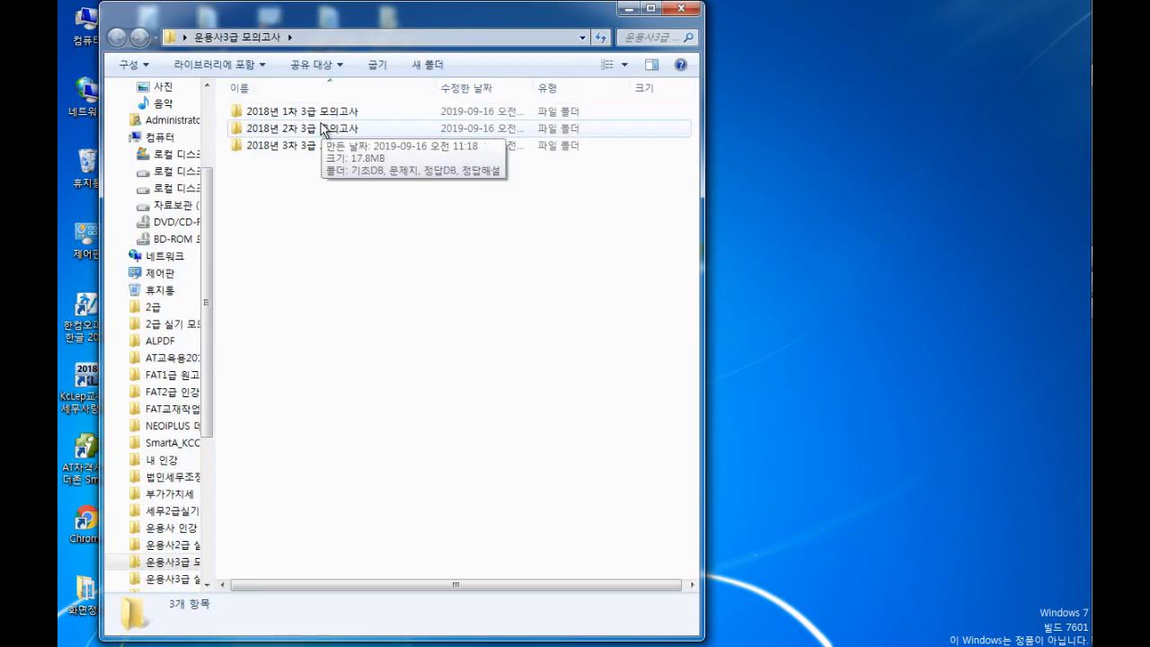
pyautogui.doubleClick(321, 130)
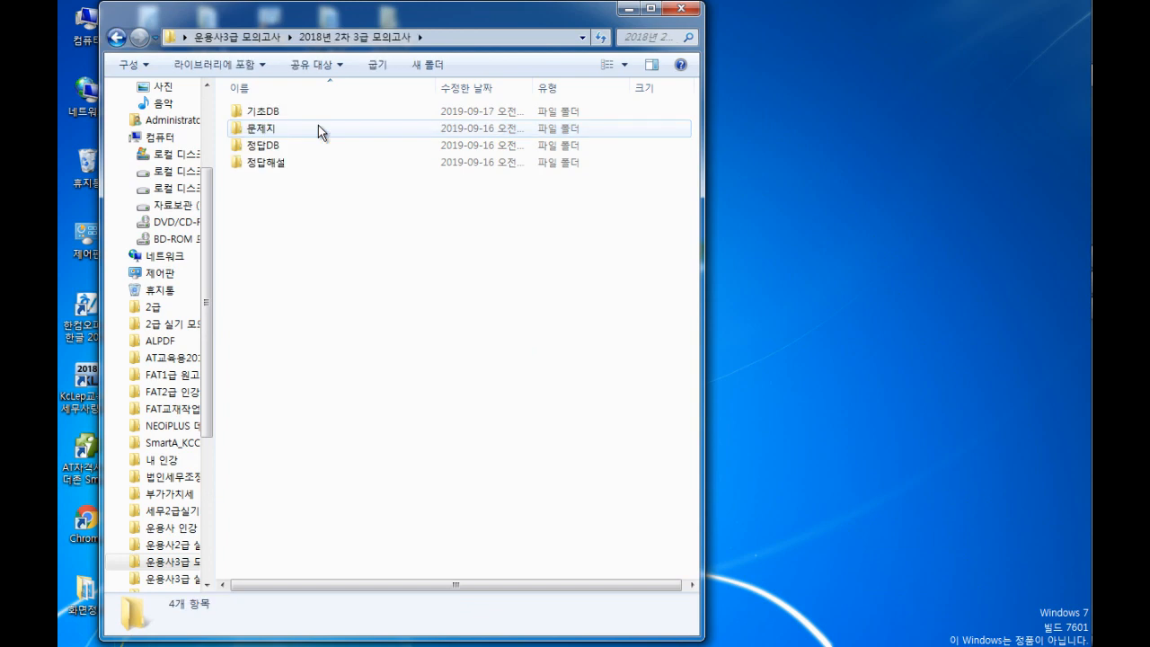
pyautogui.doubleClick(278, 129)
pyautogui.click(402, 120)
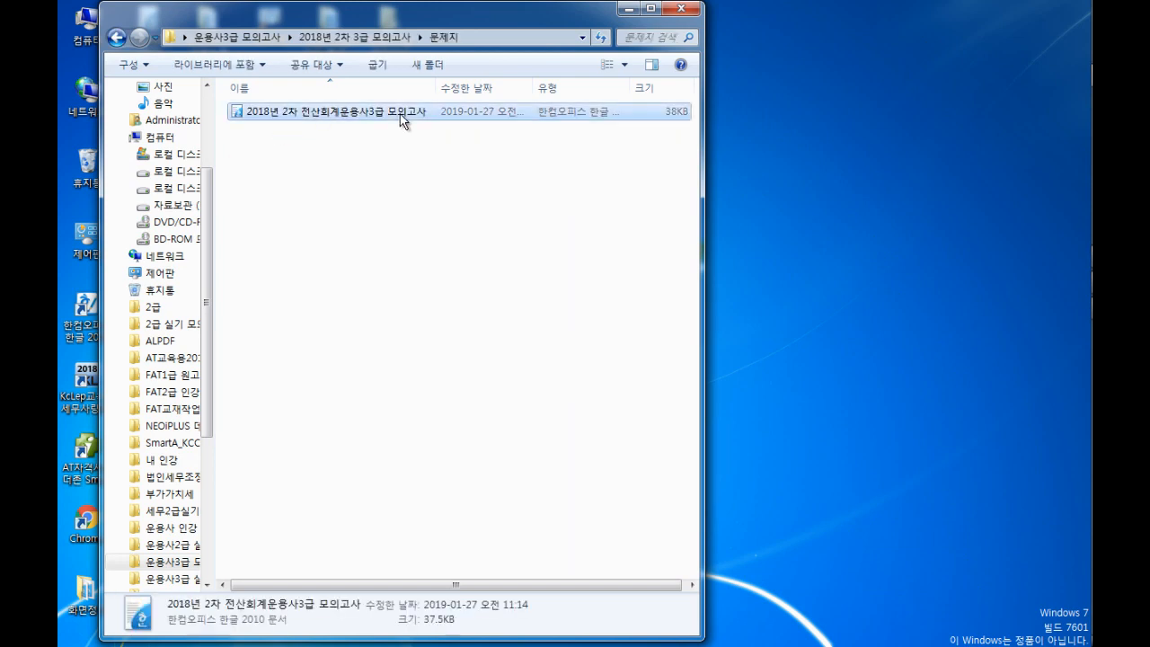
pyautogui.doubleClick(401, 120)
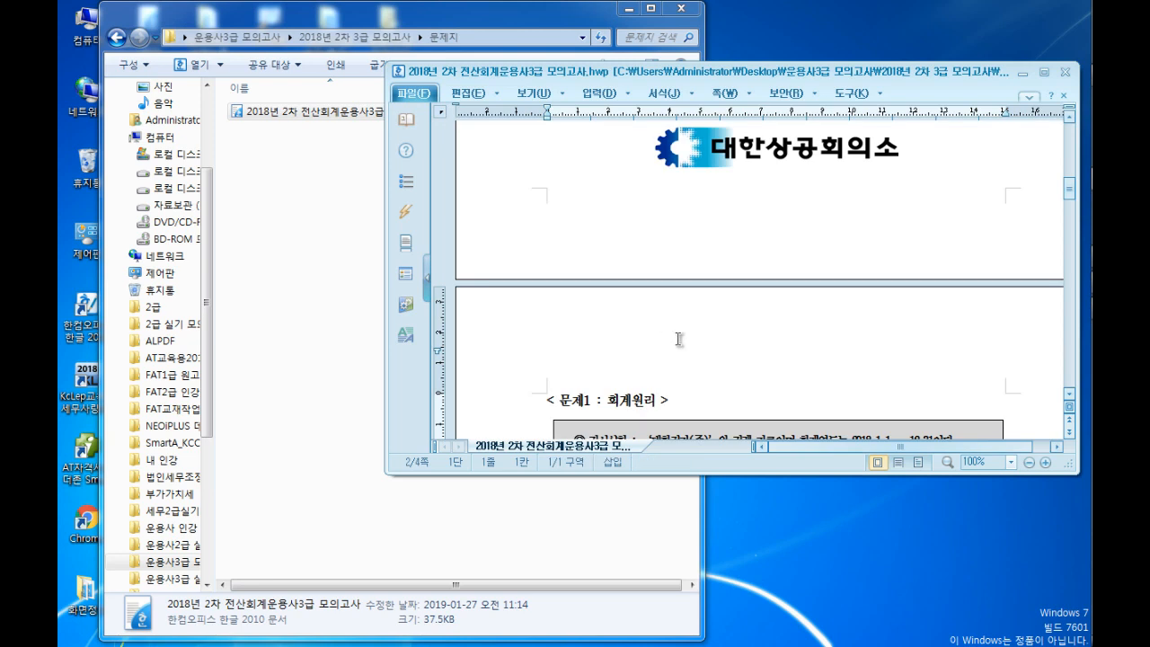
pyautogui.scroll(5, 756, 331)
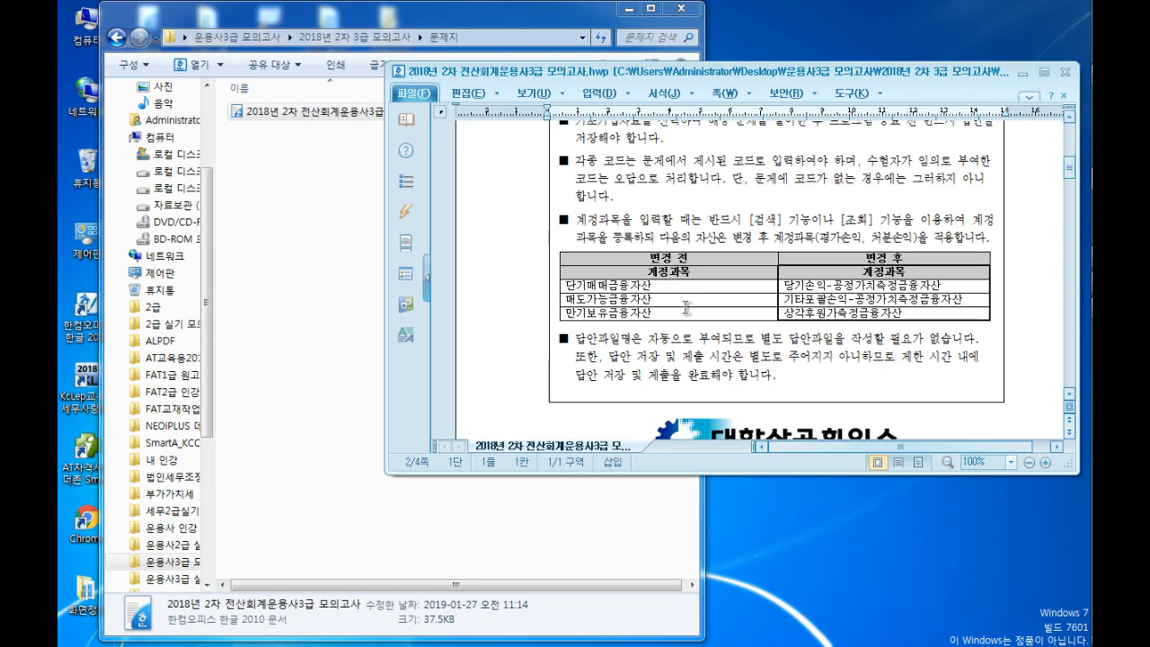
pyautogui.scroll(-8, 699, 325)
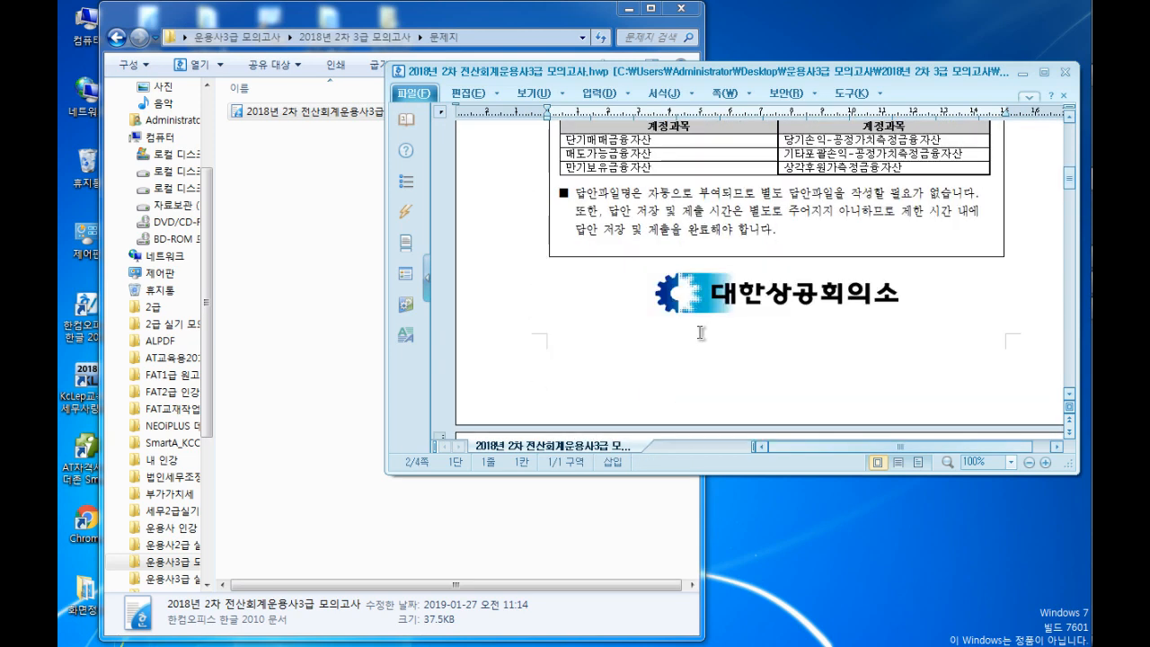
pyautogui.scroll(-1, 709, 306)
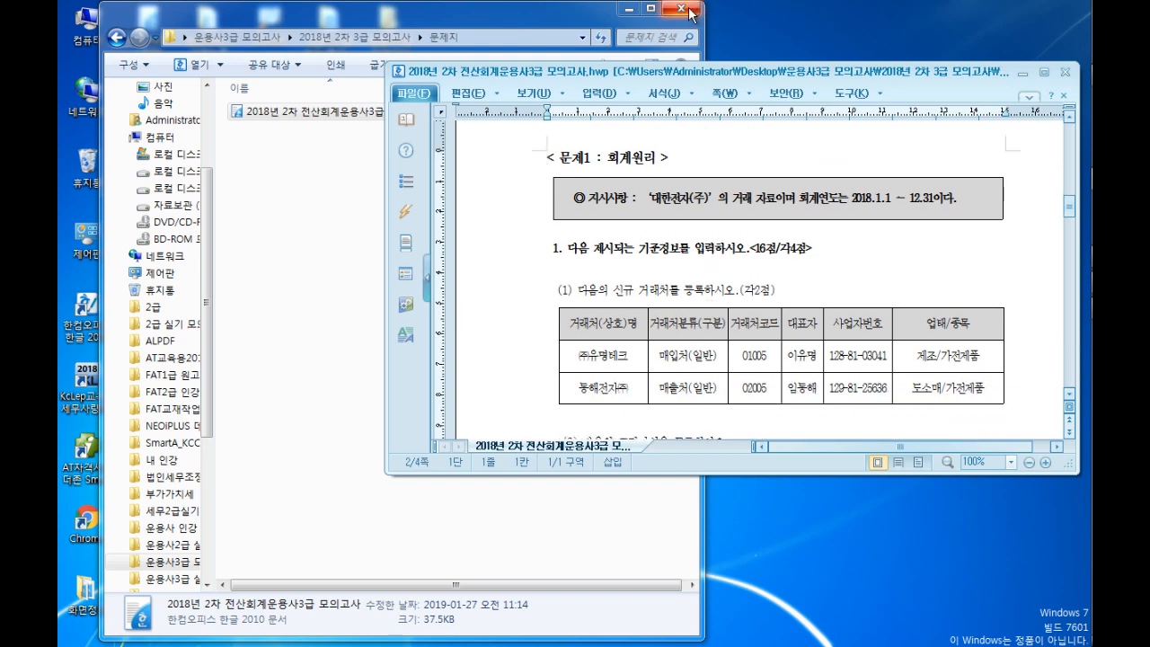
# Bring sPLUS back beside the exam paper and open its full 재무회계 menu
pyautogui.click(633, 9)
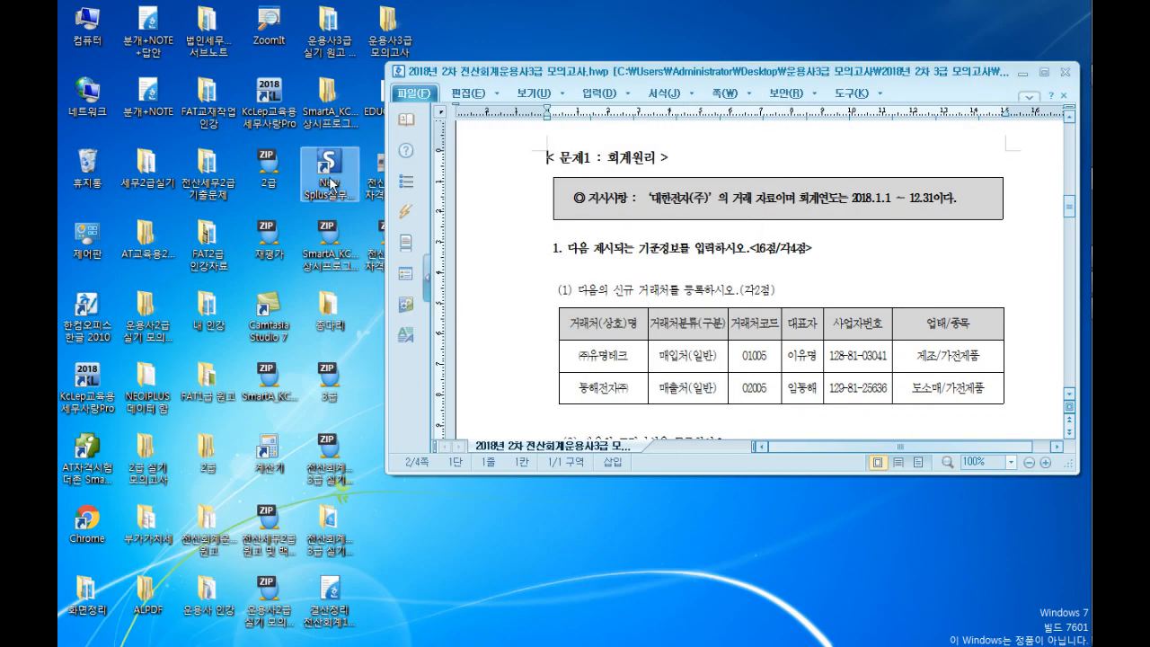
pyautogui.click(324, 168)
pyautogui.moveTo(1090, 295)
pyautogui.click(1072, 258)
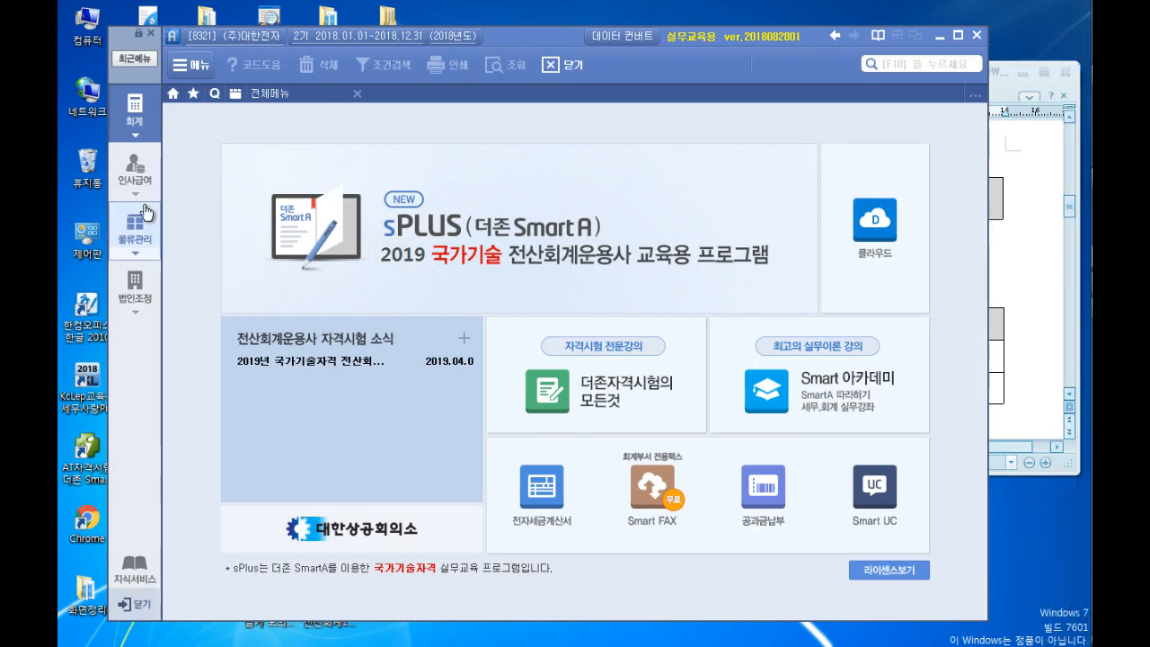
pyautogui.click(1029, 239)
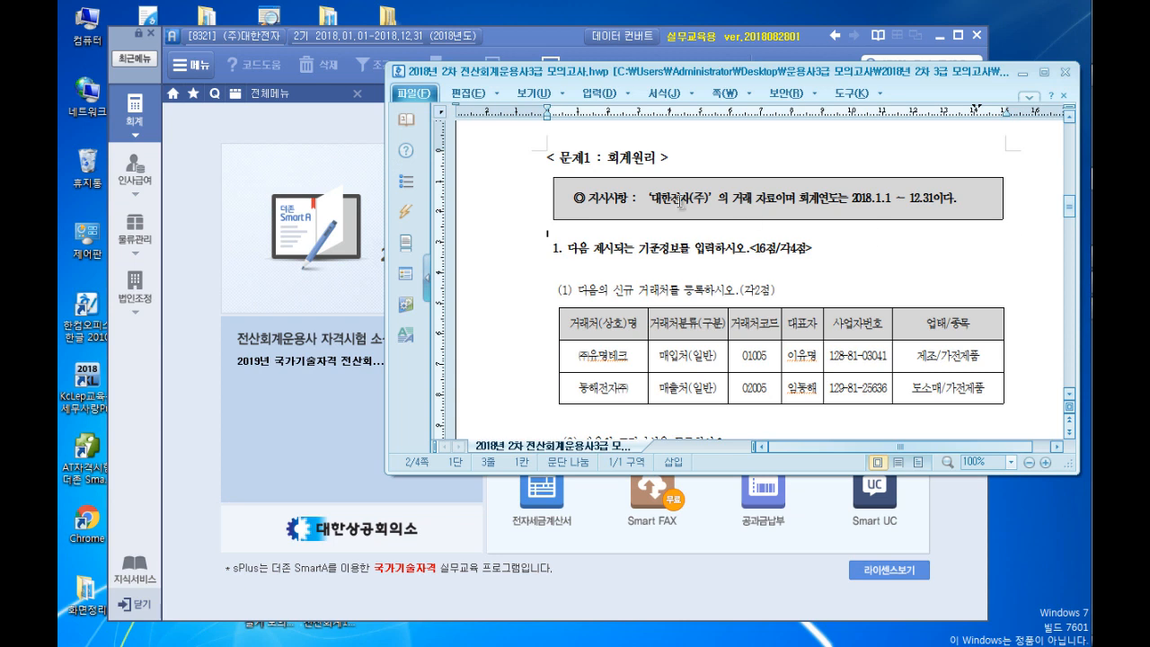
pyautogui.scroll(-1, 669, 269)
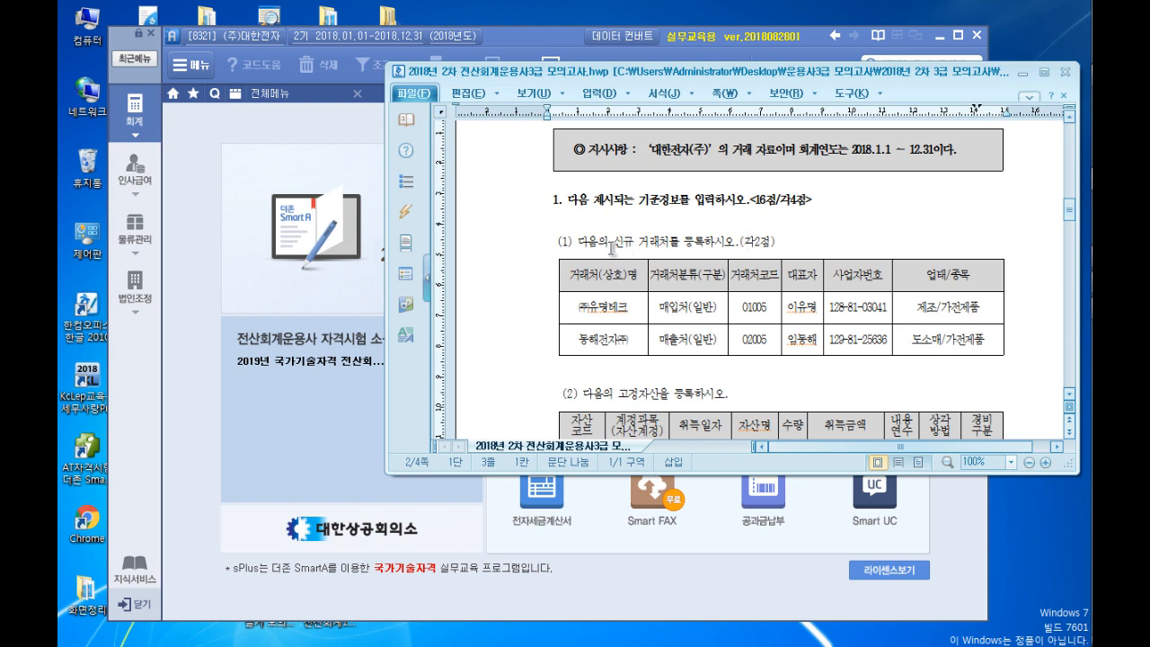
pyautogui.click(134, 120)
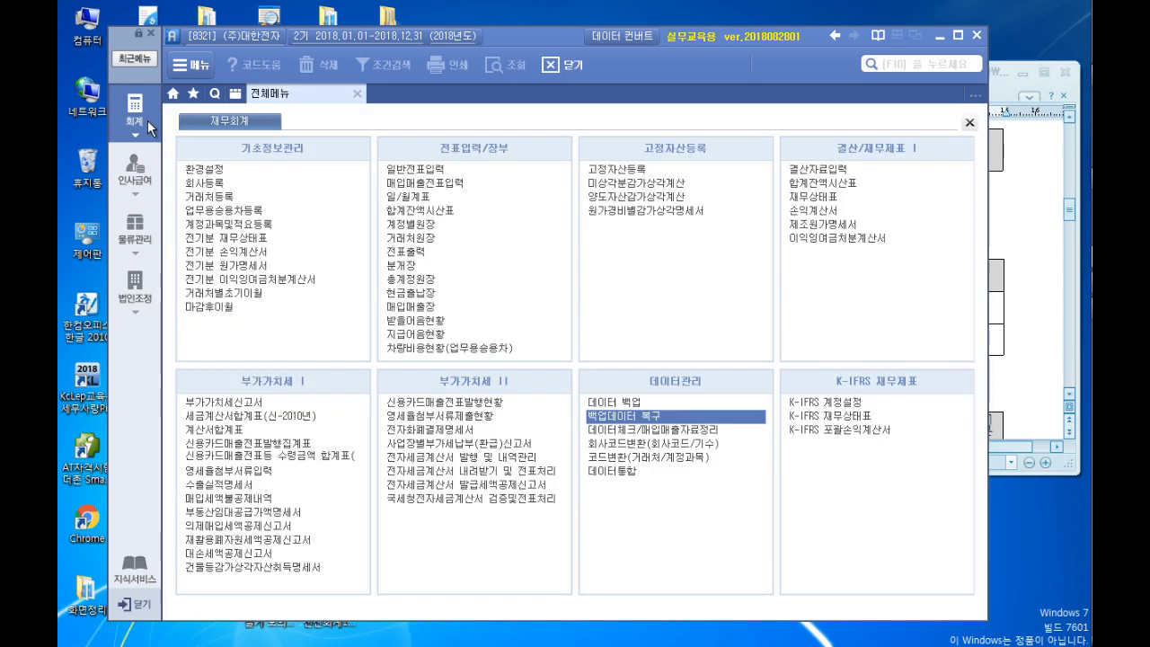
# Open 거래처등록 and start client code 01005 in row 14
pyautogui.click(221, 198)
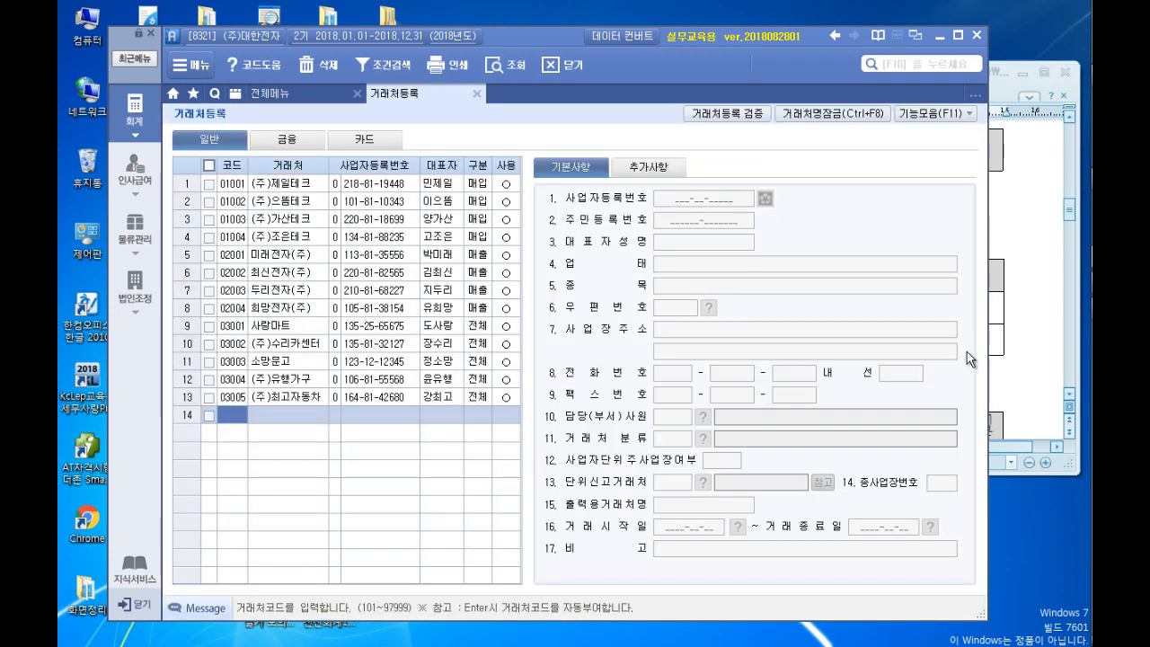
pyautogui.click(1024, 262)
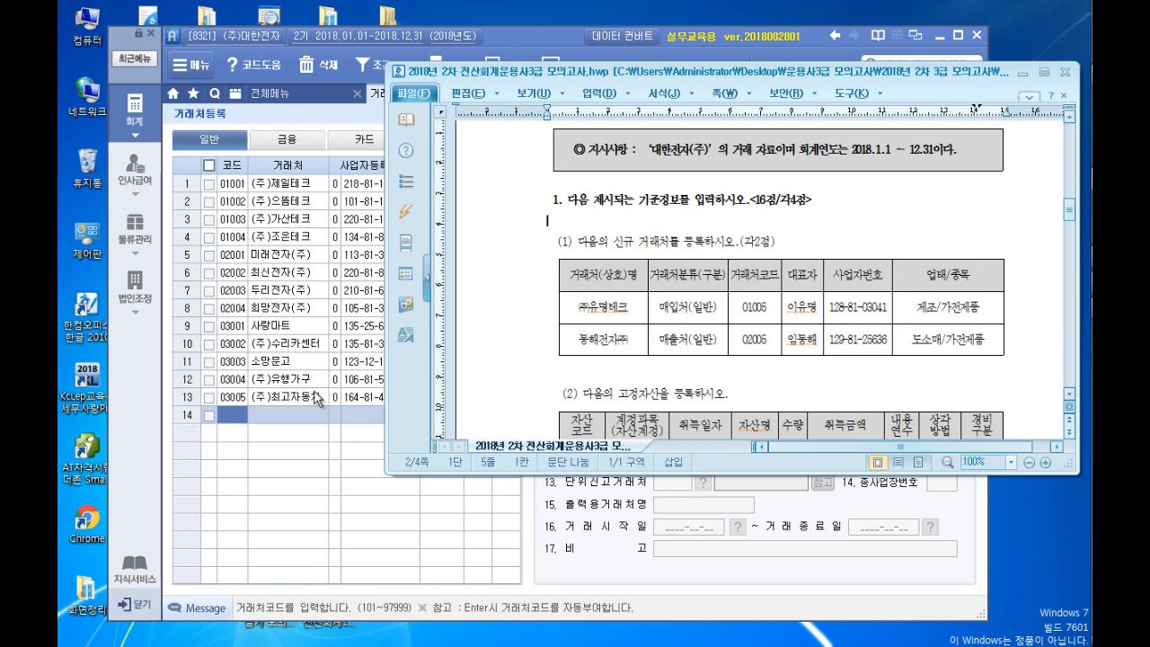
pyautogui.click(230, 423)
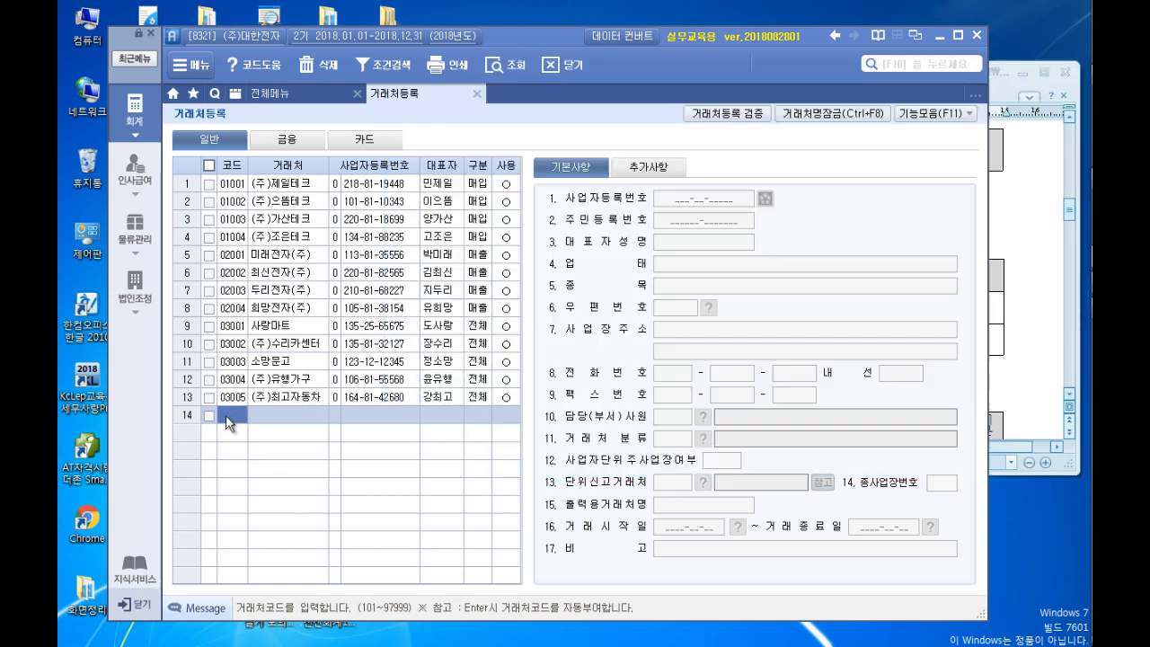
pyautogui.write('1005')
pyautogui.press('Return')
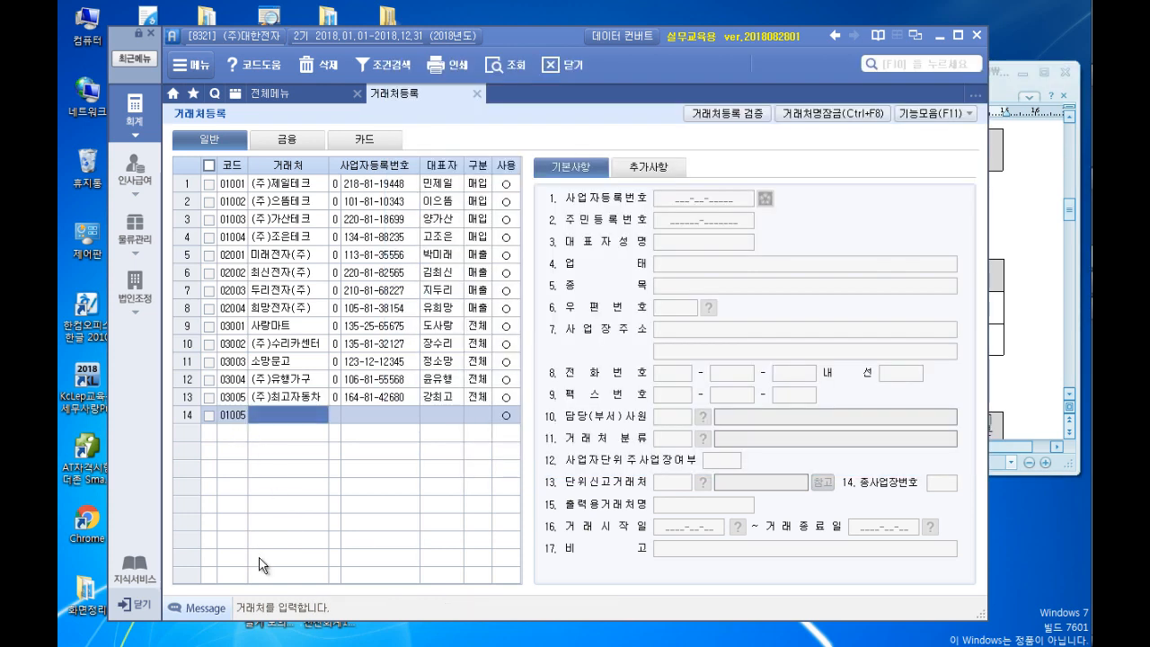
# Enter the client name (주)유명테크, keeping business registration number as the ID type
pyautogui.click(1032, 214)
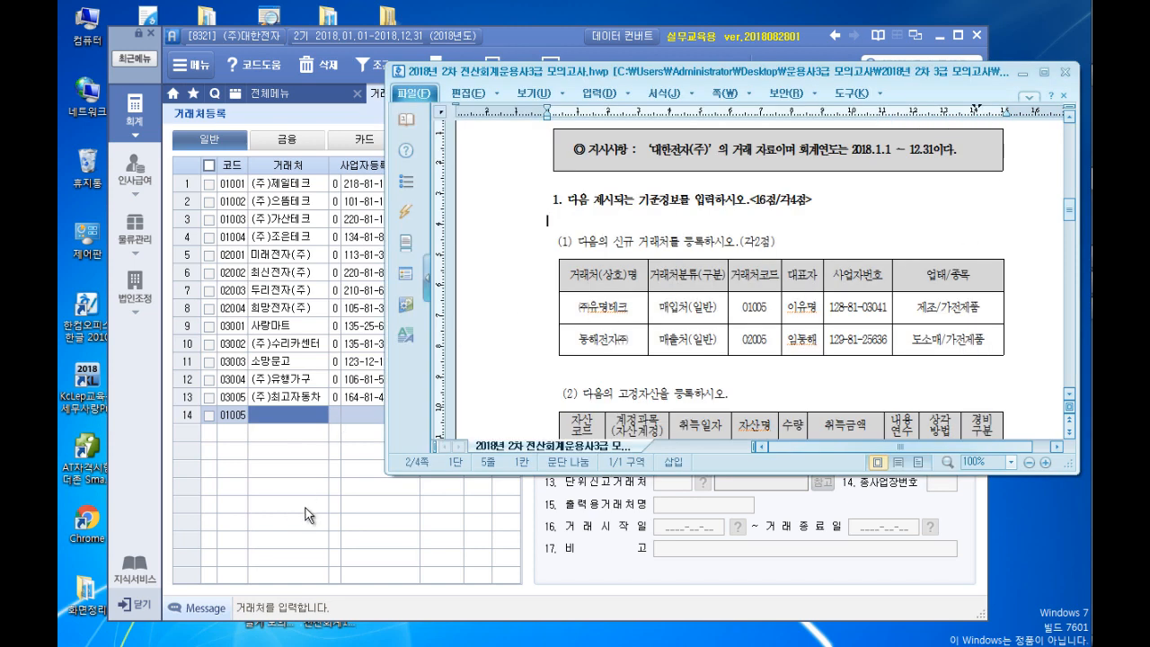
pyautogui.write('(')
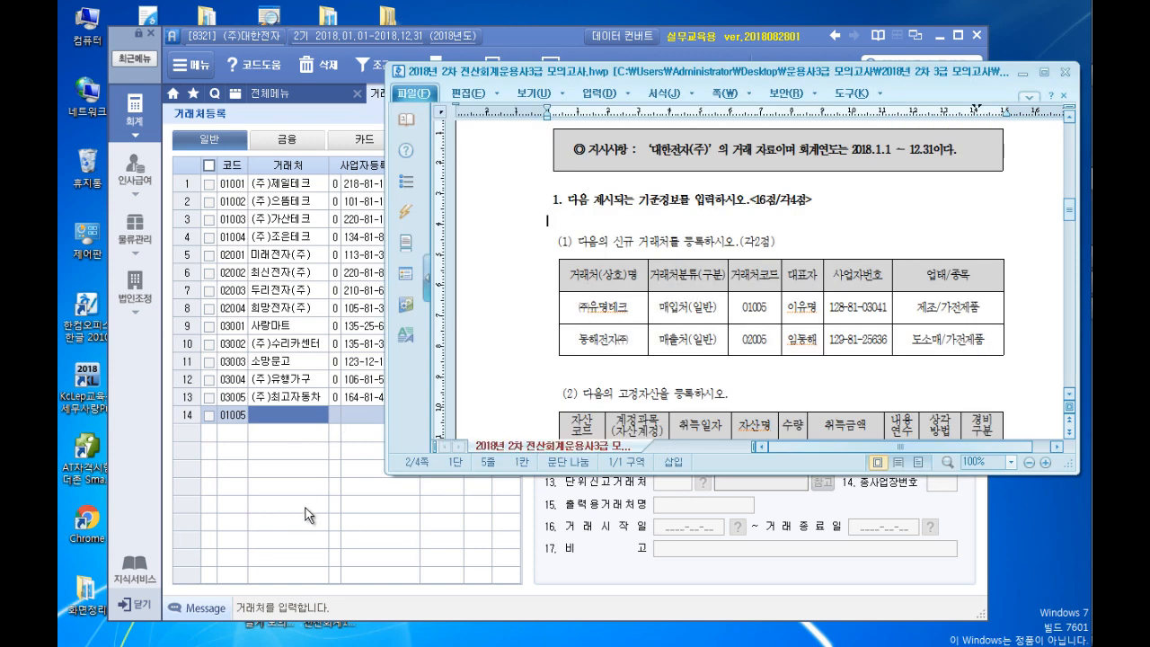
pyautogui.click(284, 411)
pyautogui.write('(주')
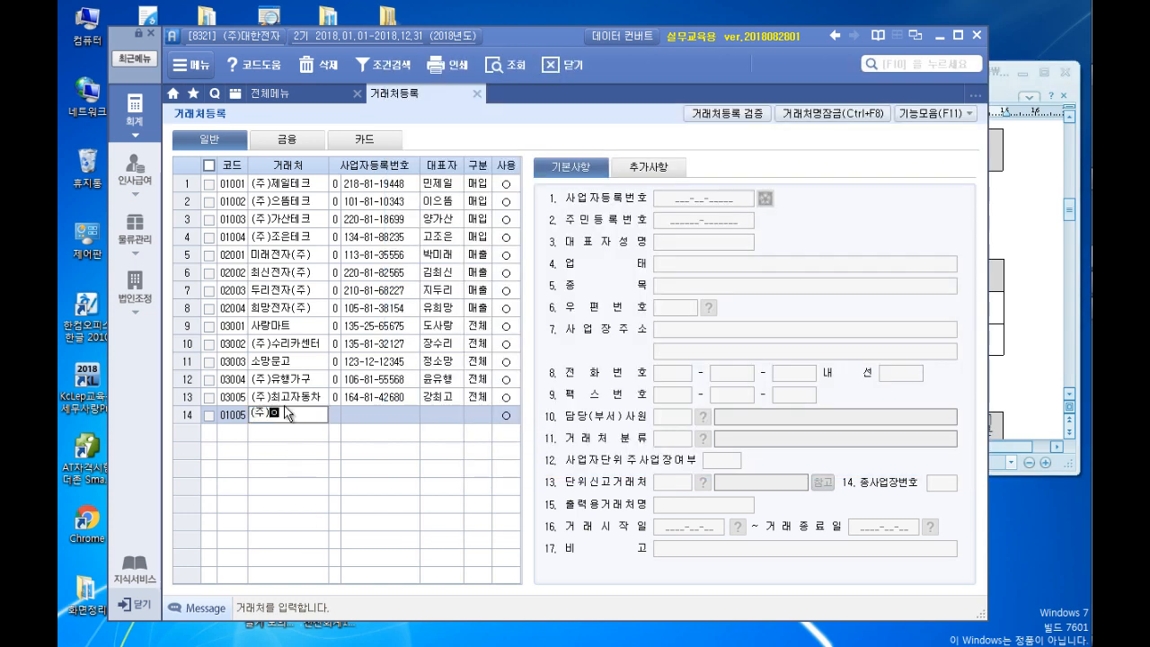
pyautogui.write(')유명상')
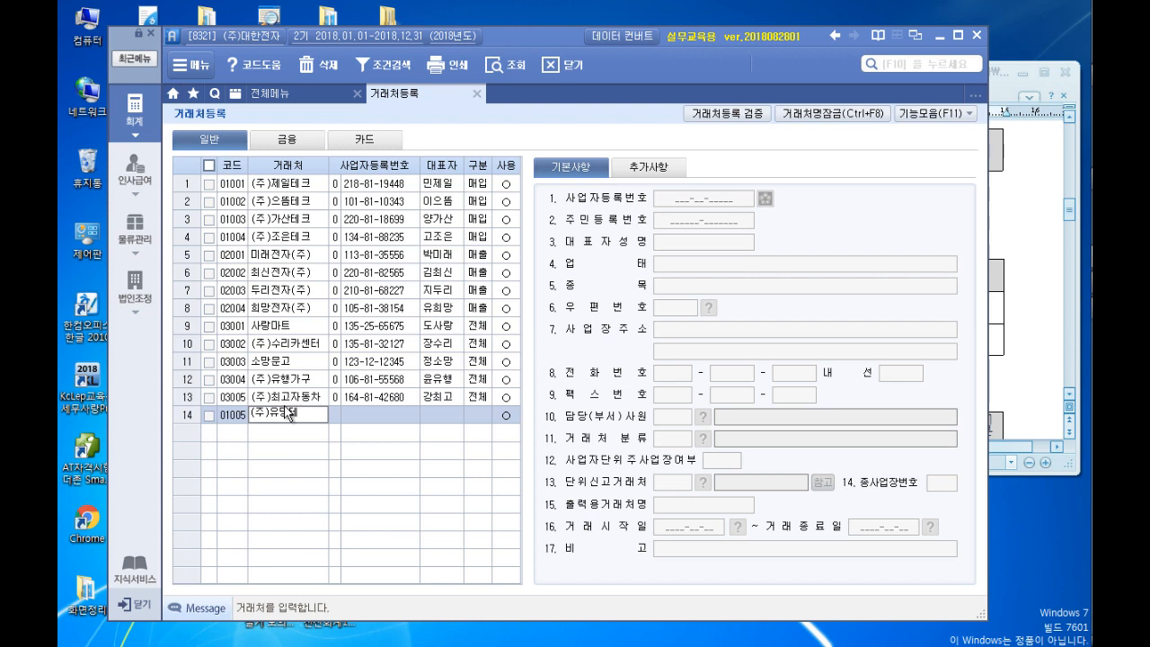
pyautogui.write('크')
pyautogui.press('Return')
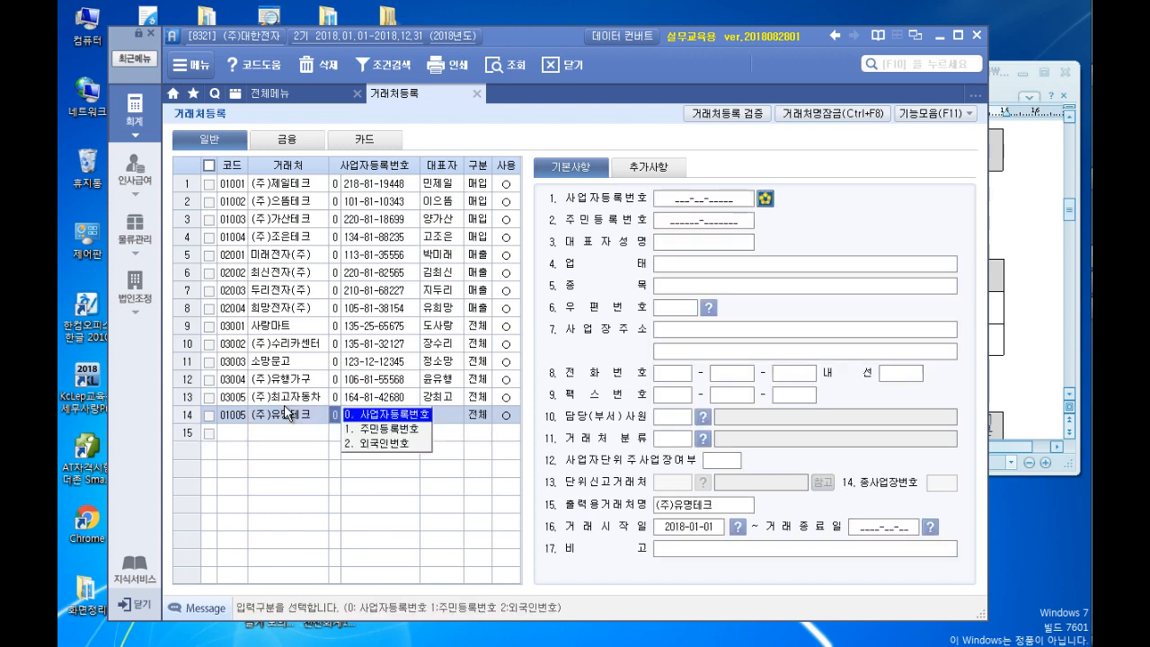
pyautogui.press('Return')
# Enter (주)유명테크's business registration number and the representative's name
pyautogui.click(1015, 222)
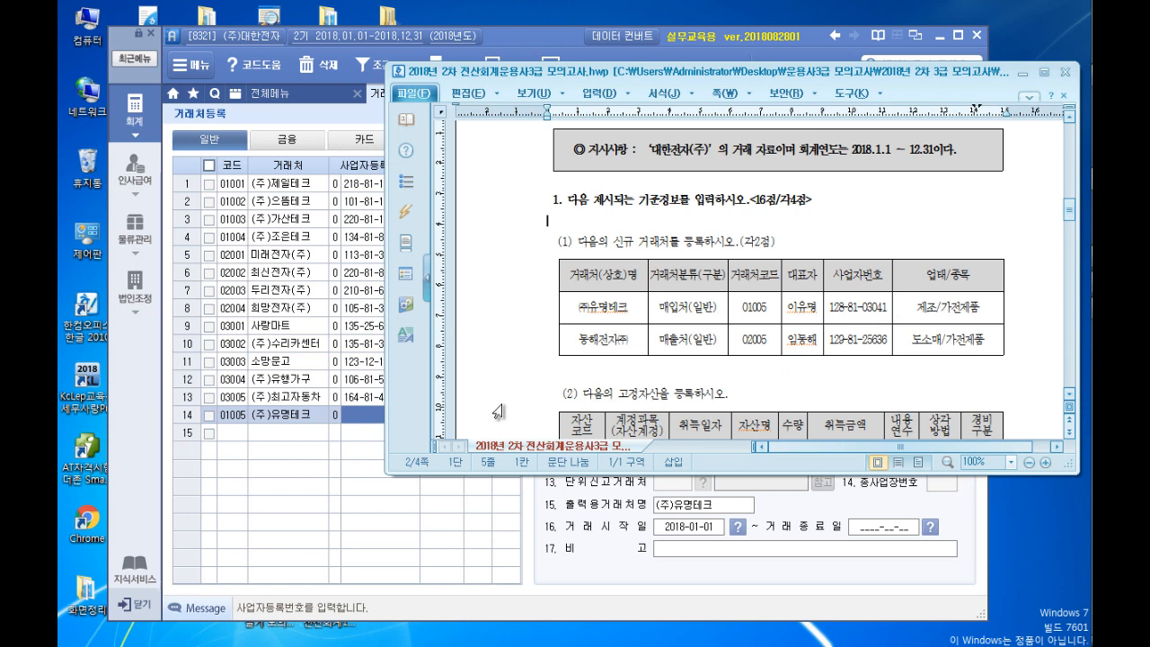
pyautogui.click(370, 416)
pyautogui.write('12')
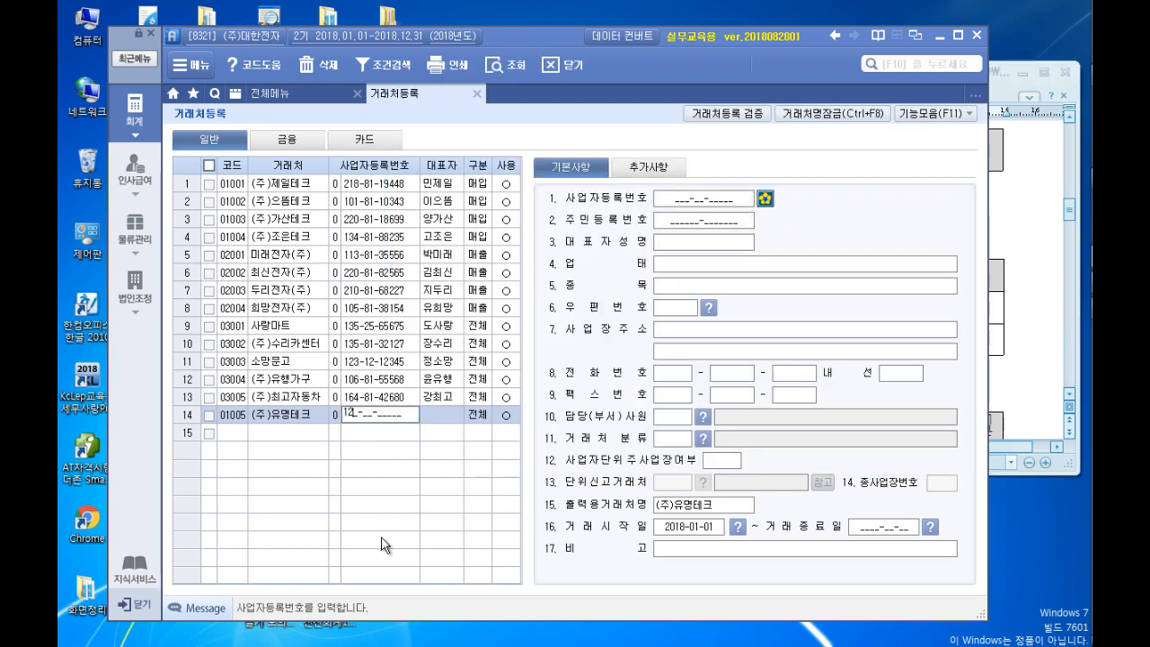
pyautogui.write('8-81-03041')
pyautogui.press('Return')
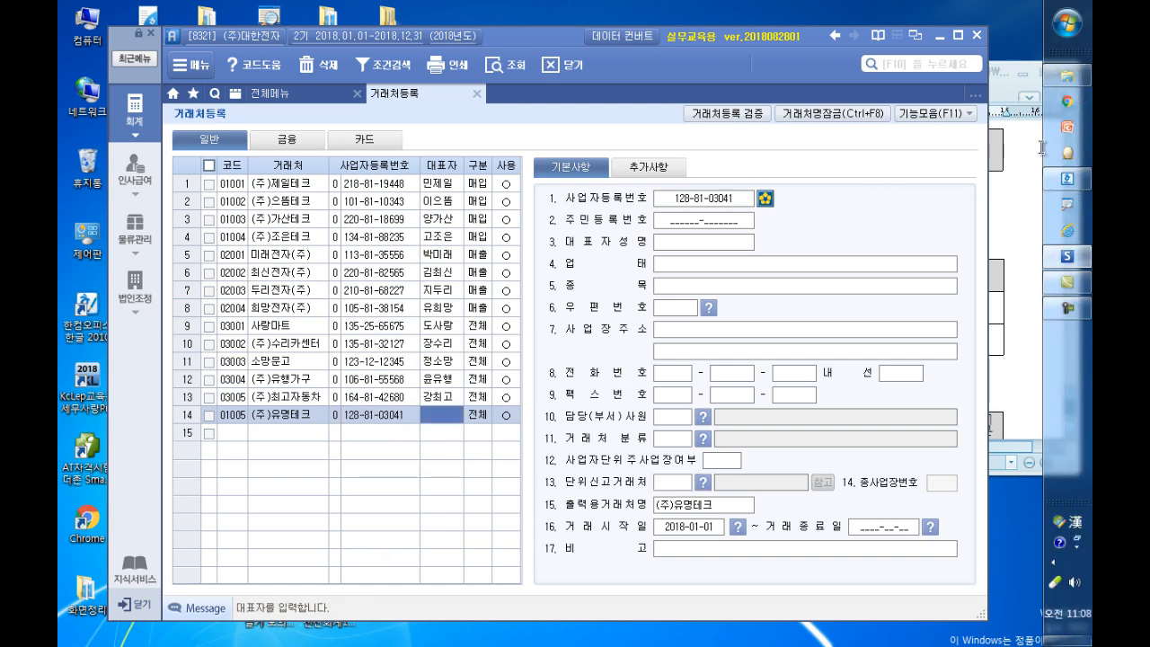
pyautogui.click(1019, 213)
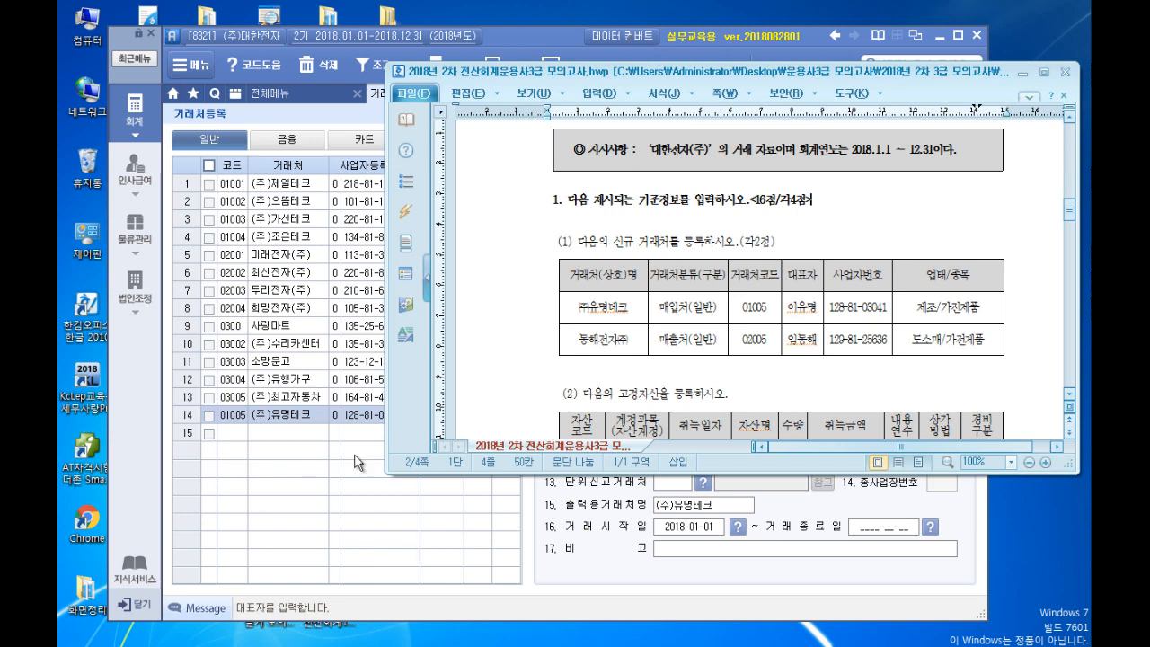
pyautogui.click(352, 469)
pyautogui.write('이유명')
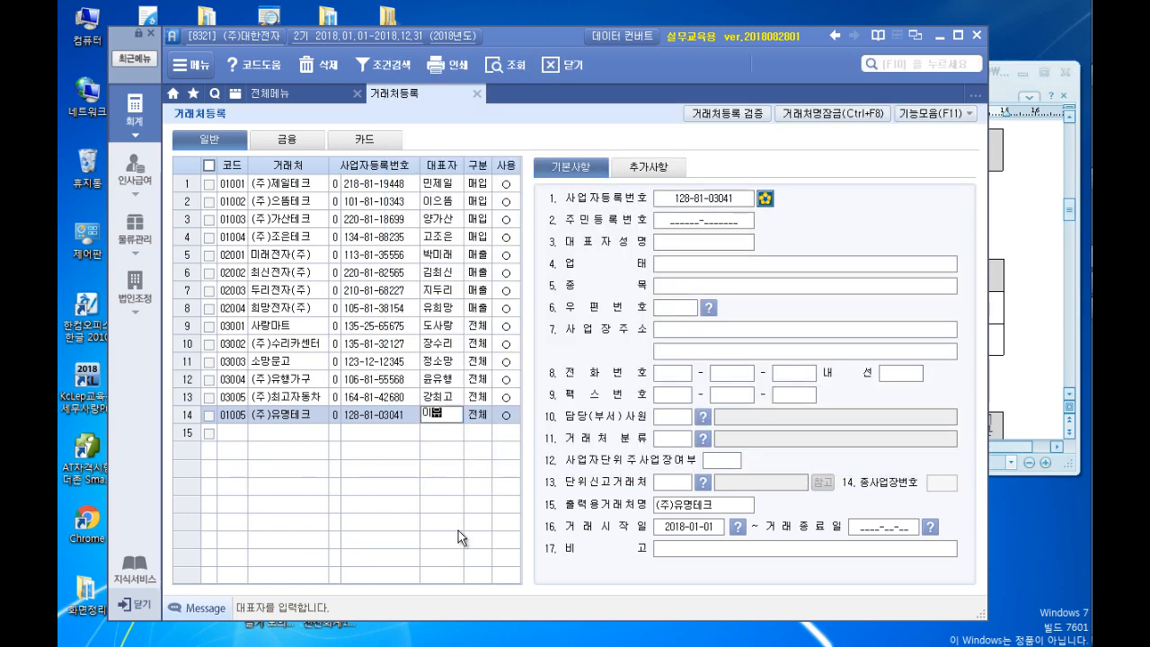
pyautogui.press('Return')
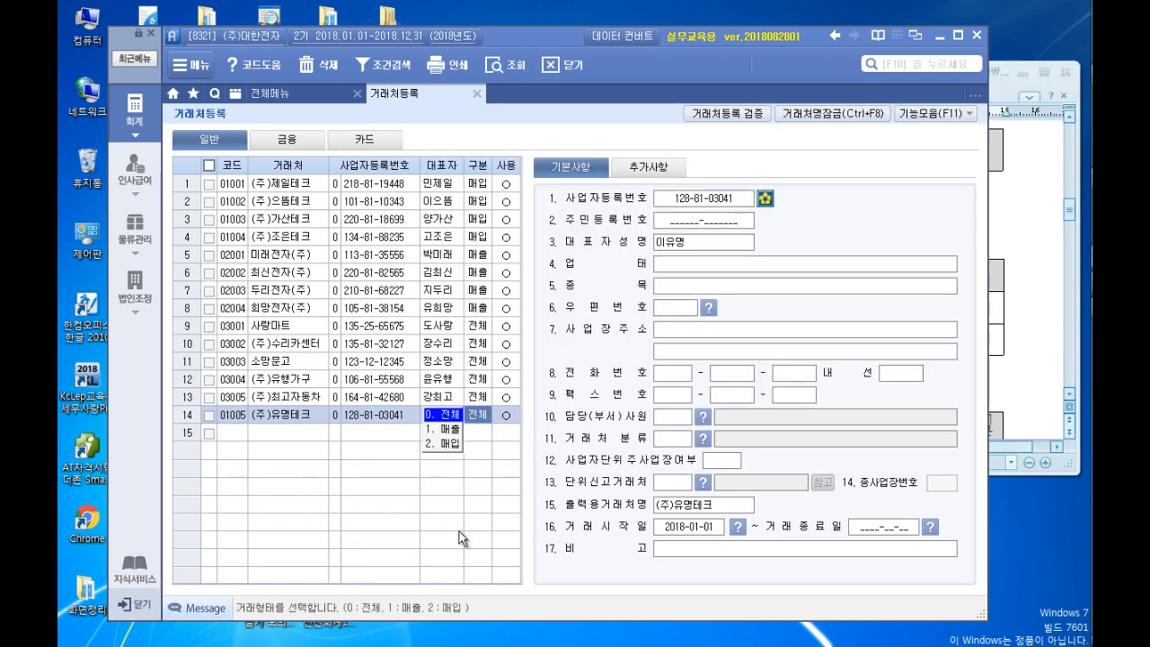
# Set (주)유명테크's 구분 to 매입
pyautogui.click(1067, 355)
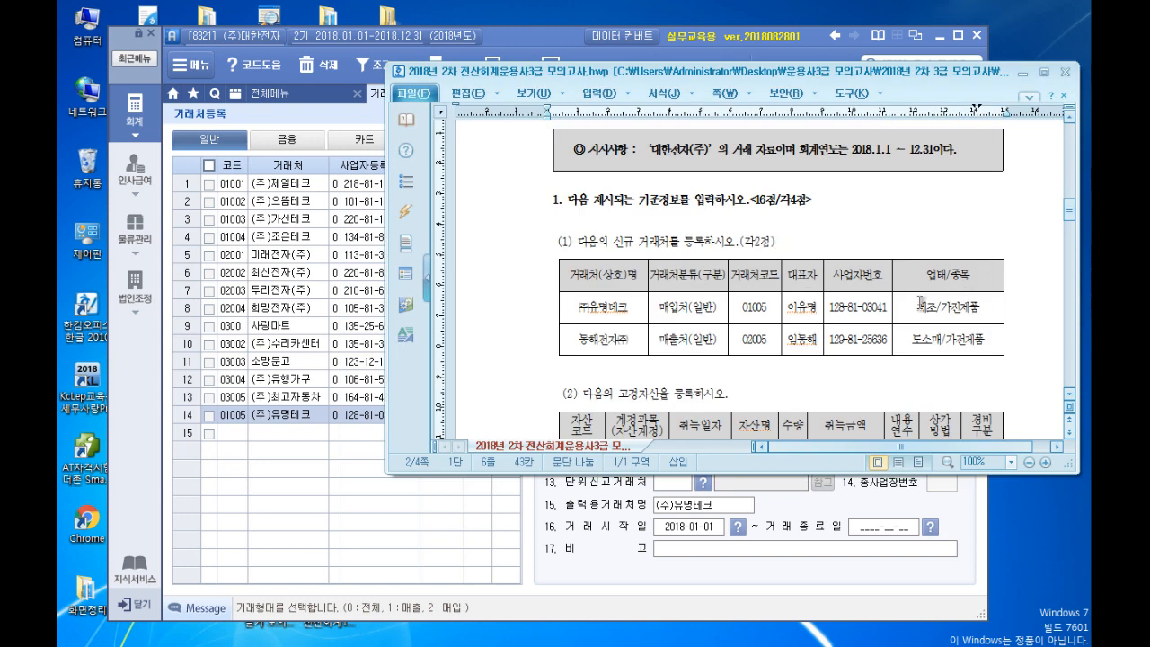
pyautogui.click(305, 482)
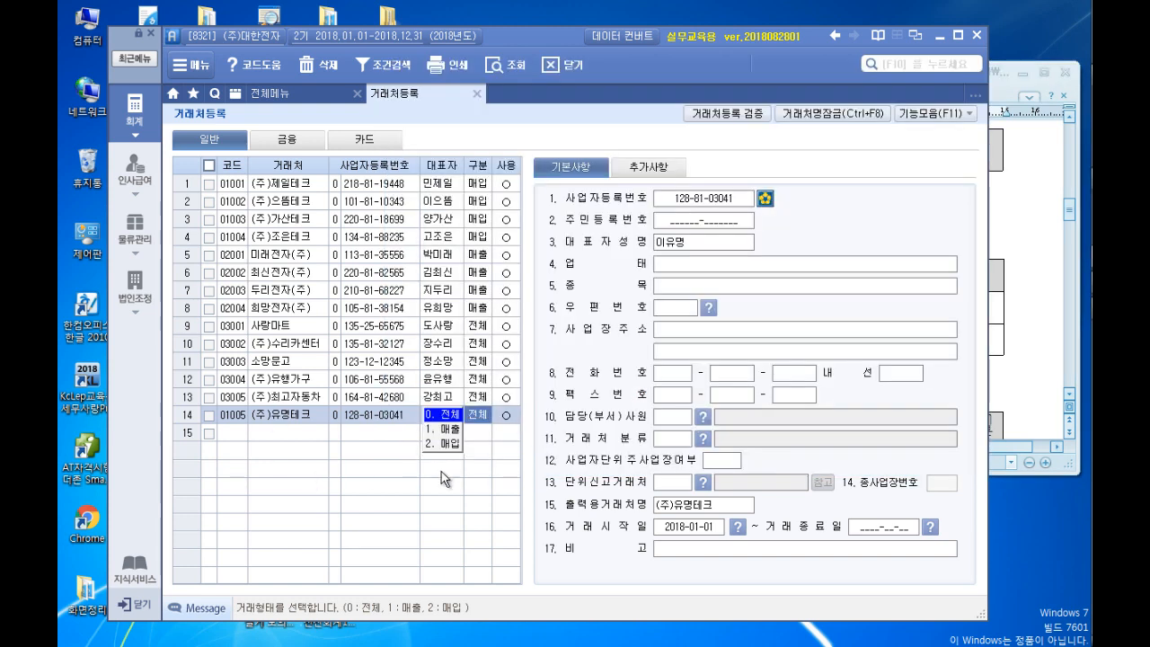
pyautogui.press('Return')
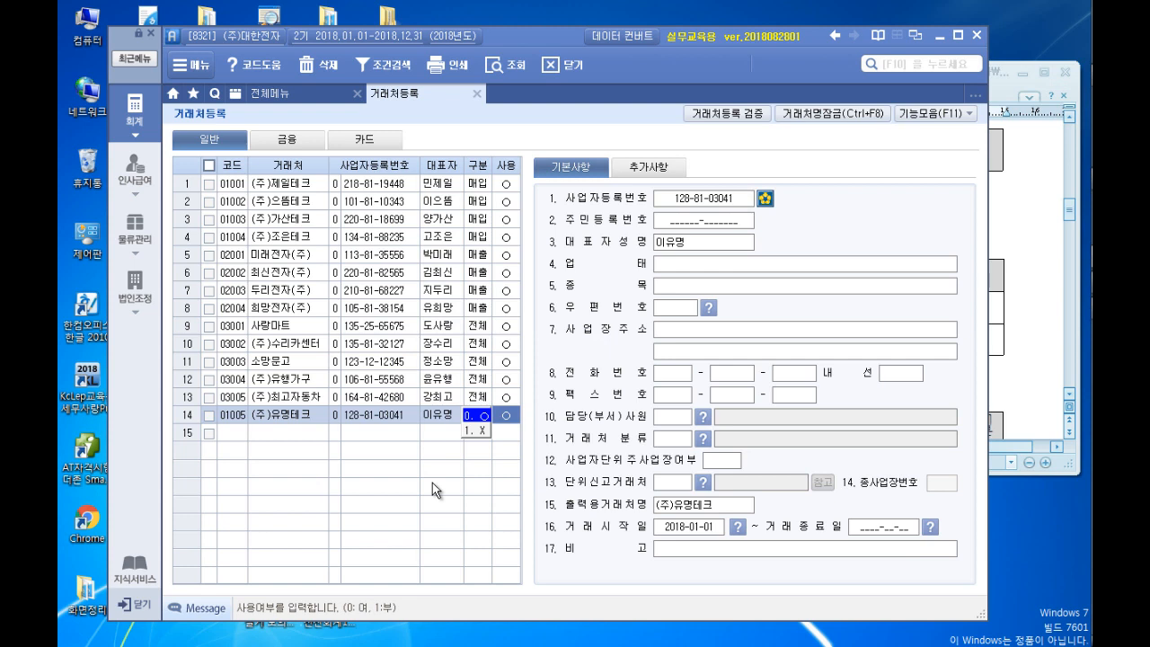
pyautogui.press('Return')
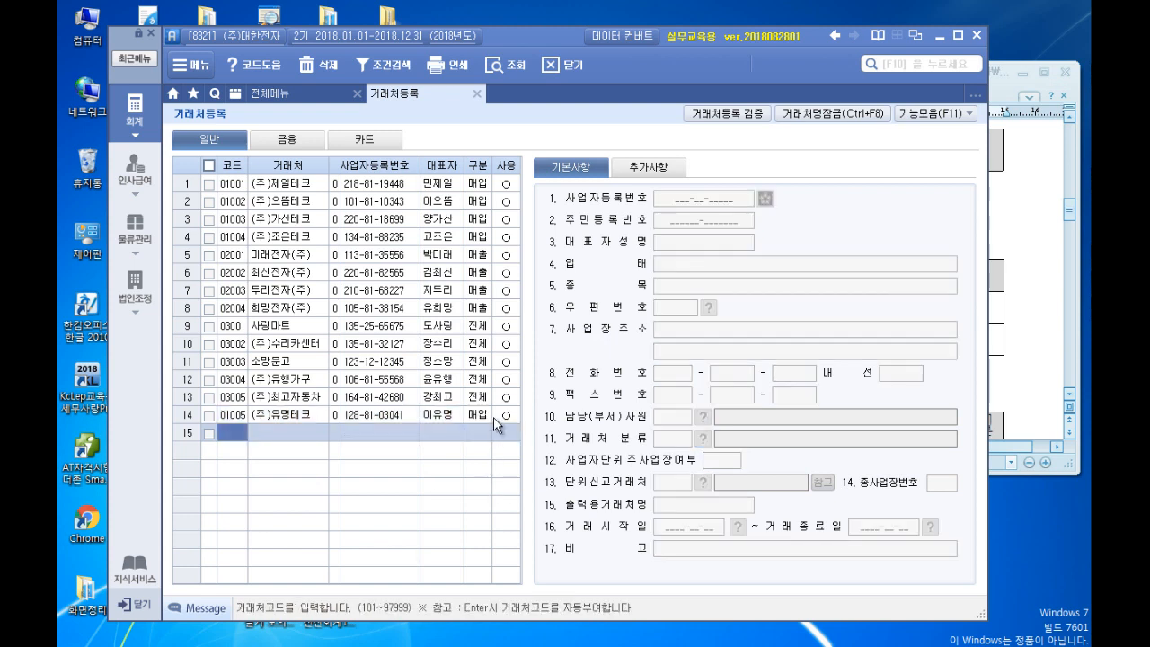
pyautogui.click(483, 418)
pyautogui.click(666, 266)
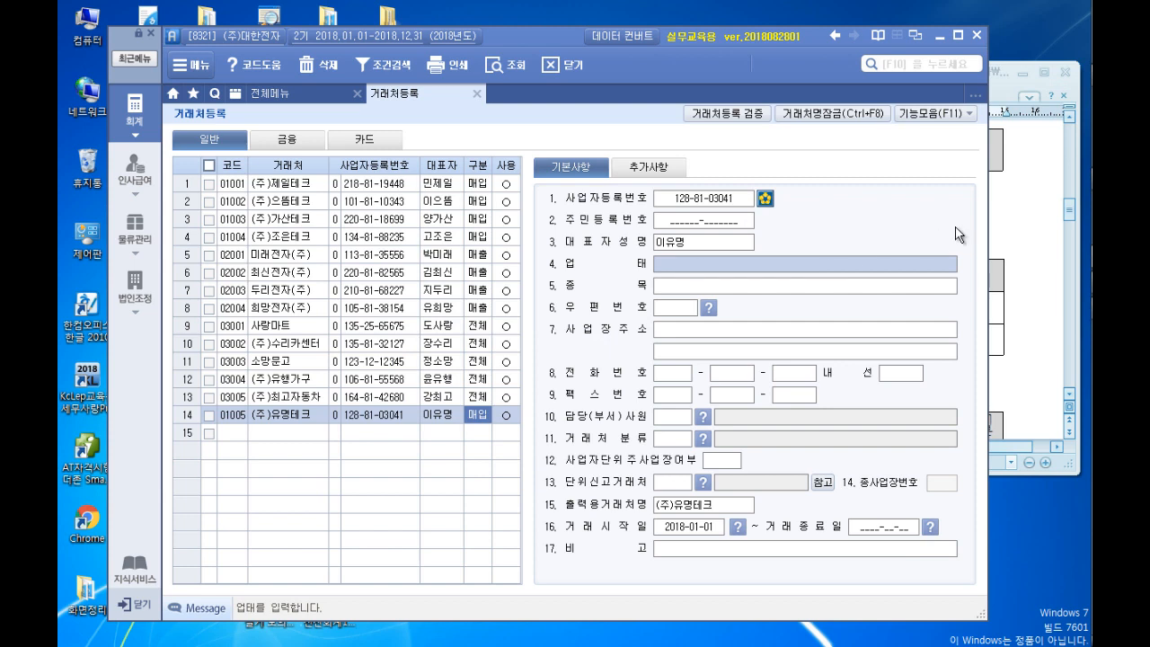
# Fill in 업태 제조 and 종목 가전제품 for (주)유명테크
pyautogui.click(1023, 238)
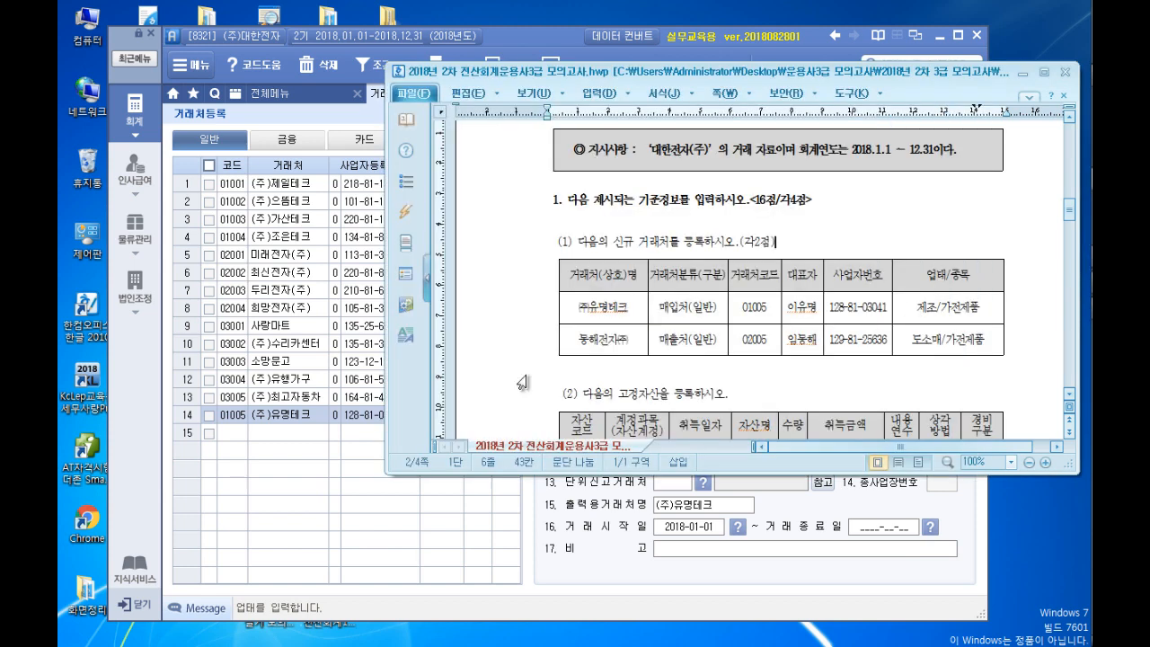
pyautogui.click(354, 517)
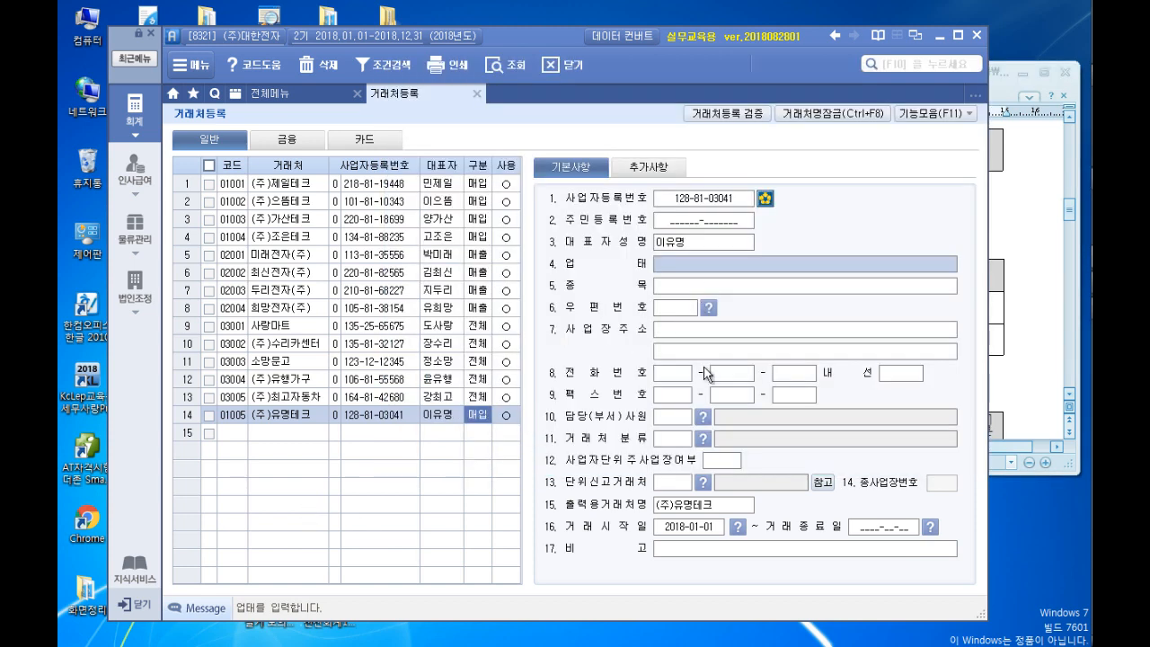
pyautogui.write('제조')
pyautogui.press('Return')
pyautogui.write('가')
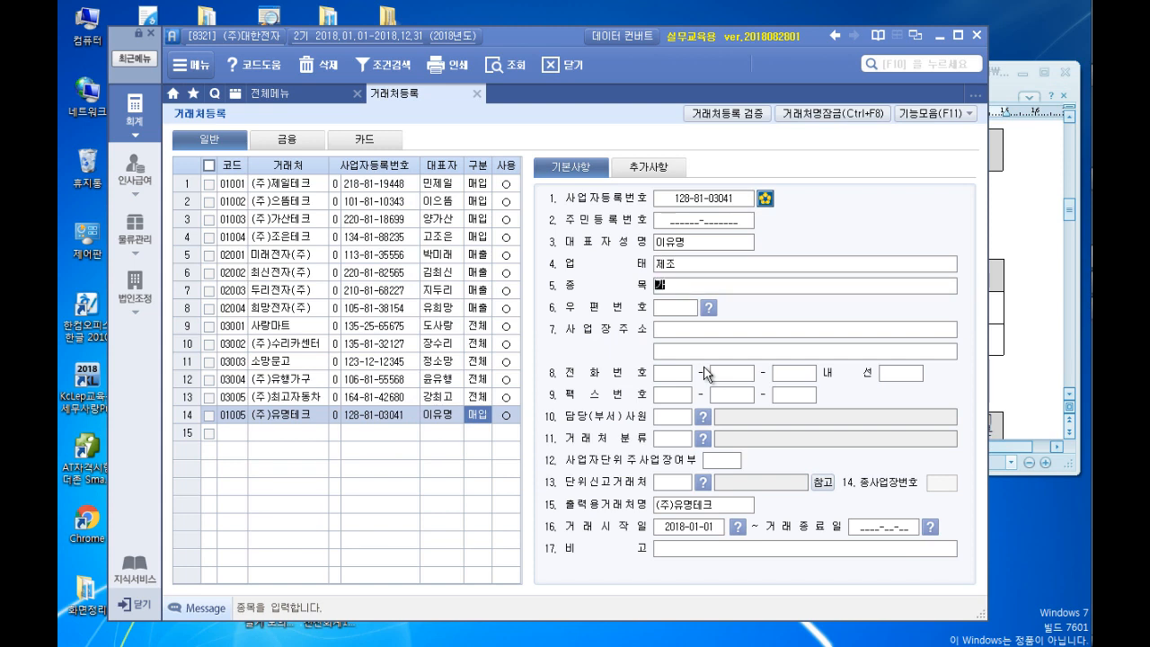
pyautogui.write('전제품')
pyautogui.press('Return')
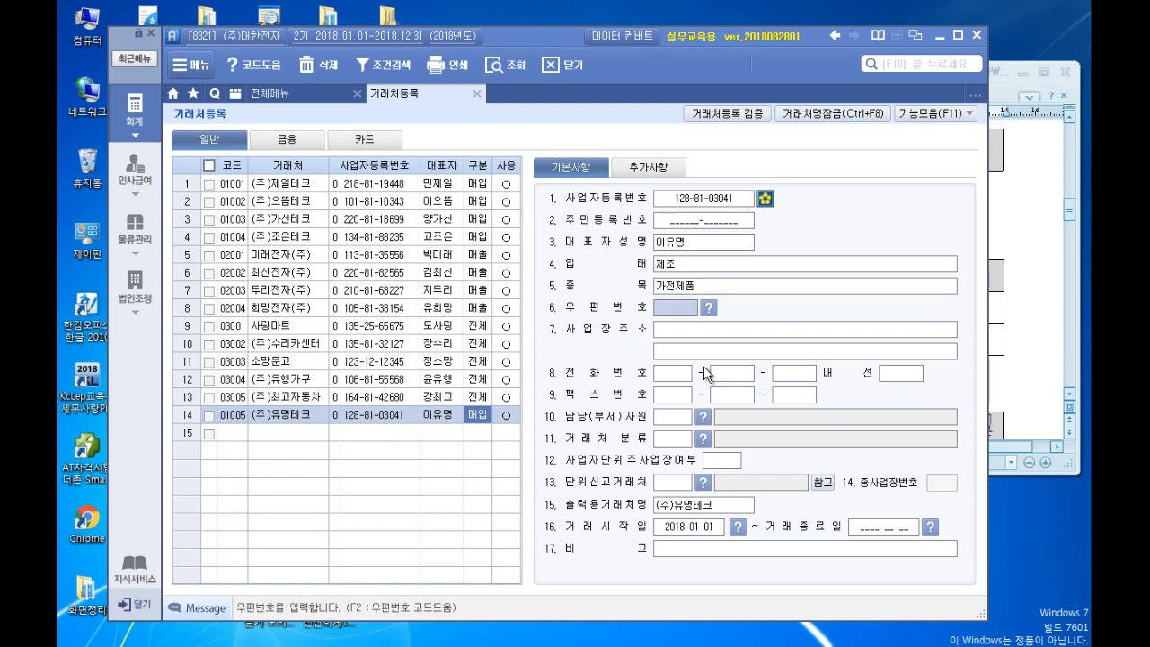
pyautogui.click(239, 435)
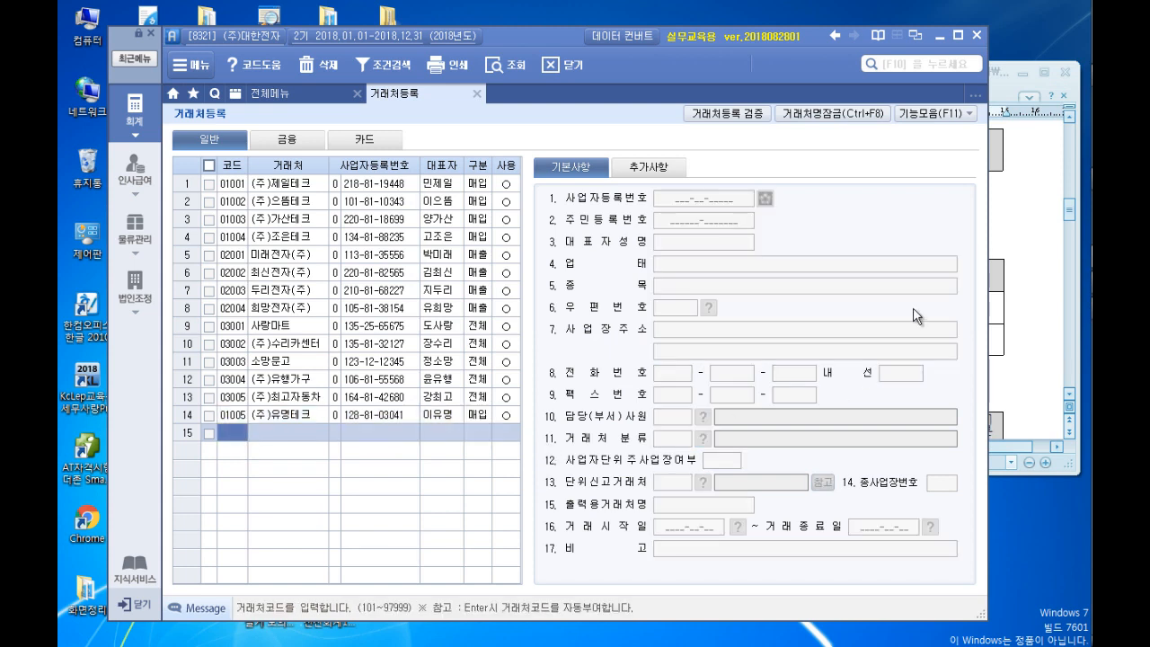
# Start client code 02005 in row 15
pyautogui.click(994, 281)
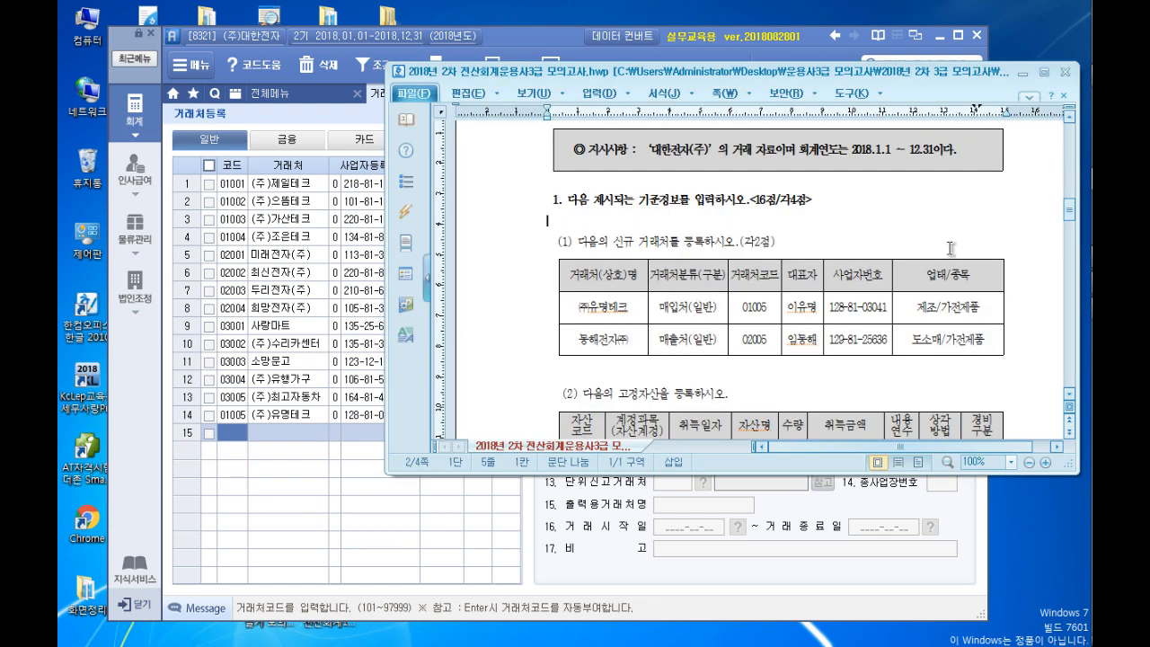
pyautogui.write('20')
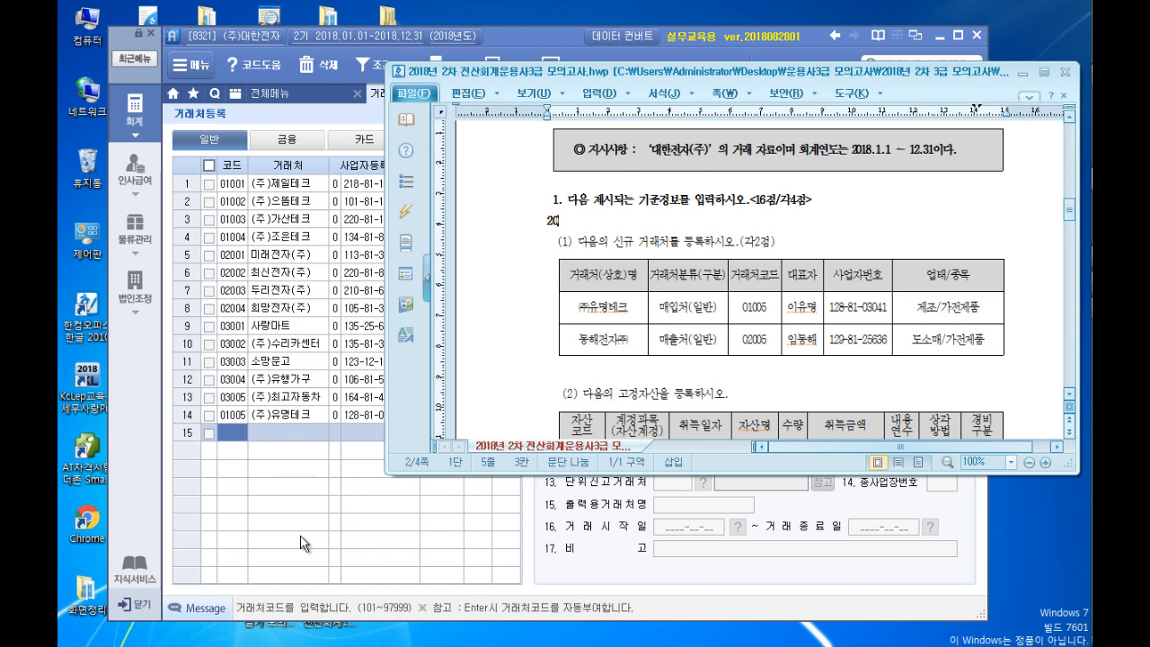
pyautogui.click(223, 432)
pyautogui.write('2005')
pyautogui.press('Return')
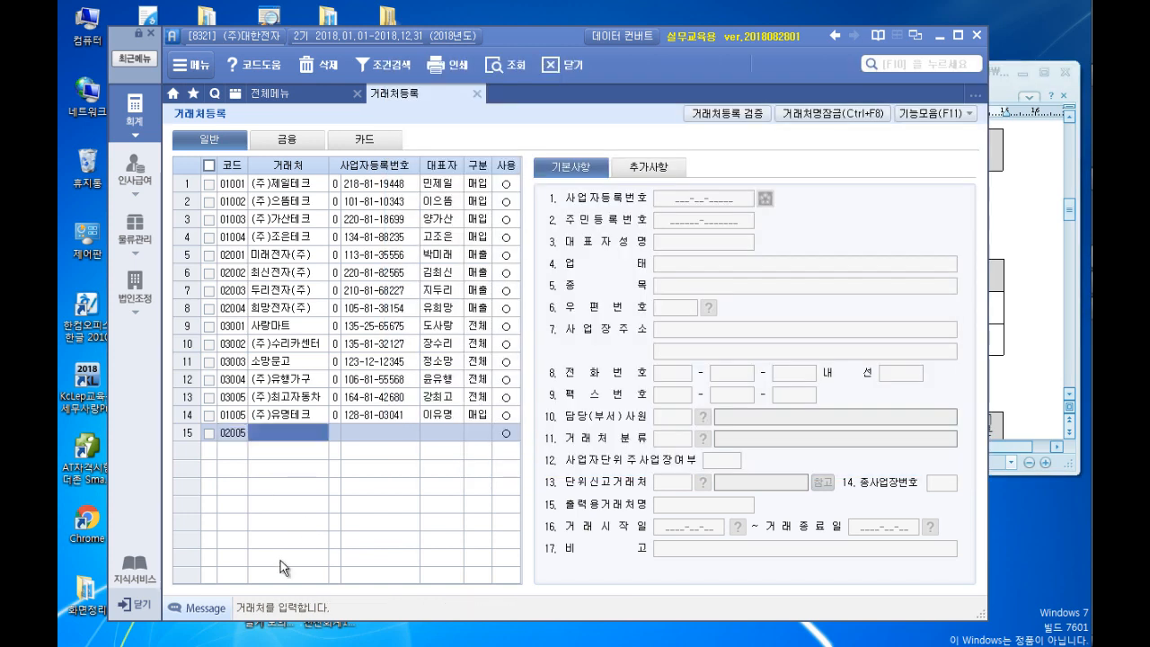
# Enter the client name 동해전자(주), keeping business registration number as the ID type
pyautogui.click(1009, 221)
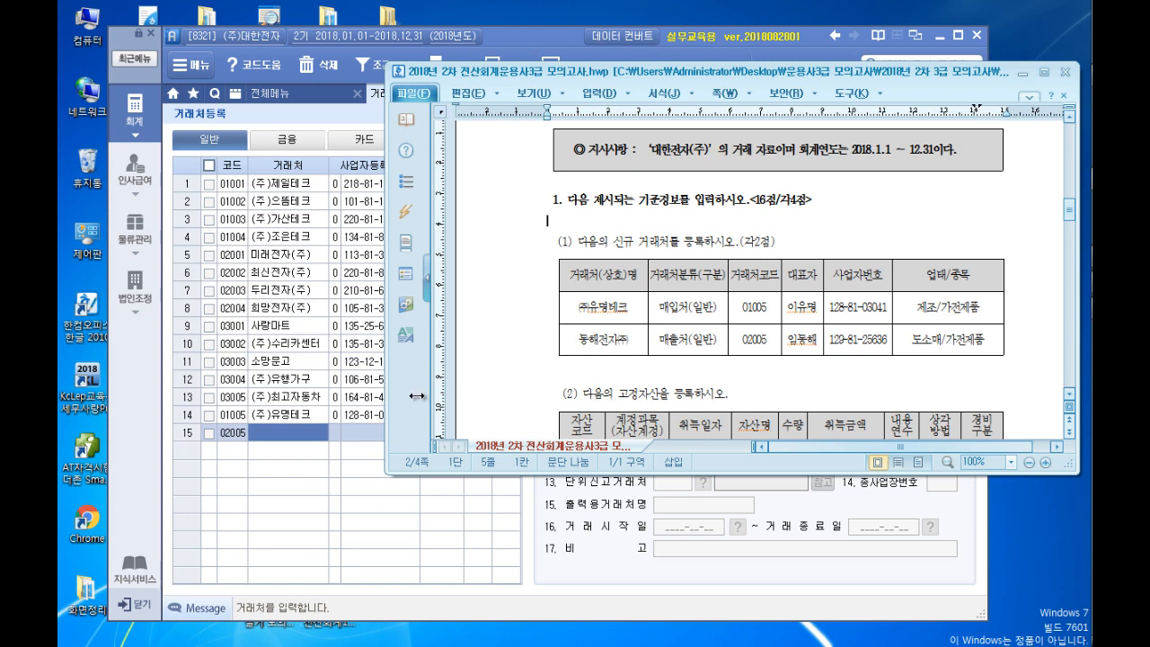
pyautogui.click(264, 505)
pyautogui.write('동')
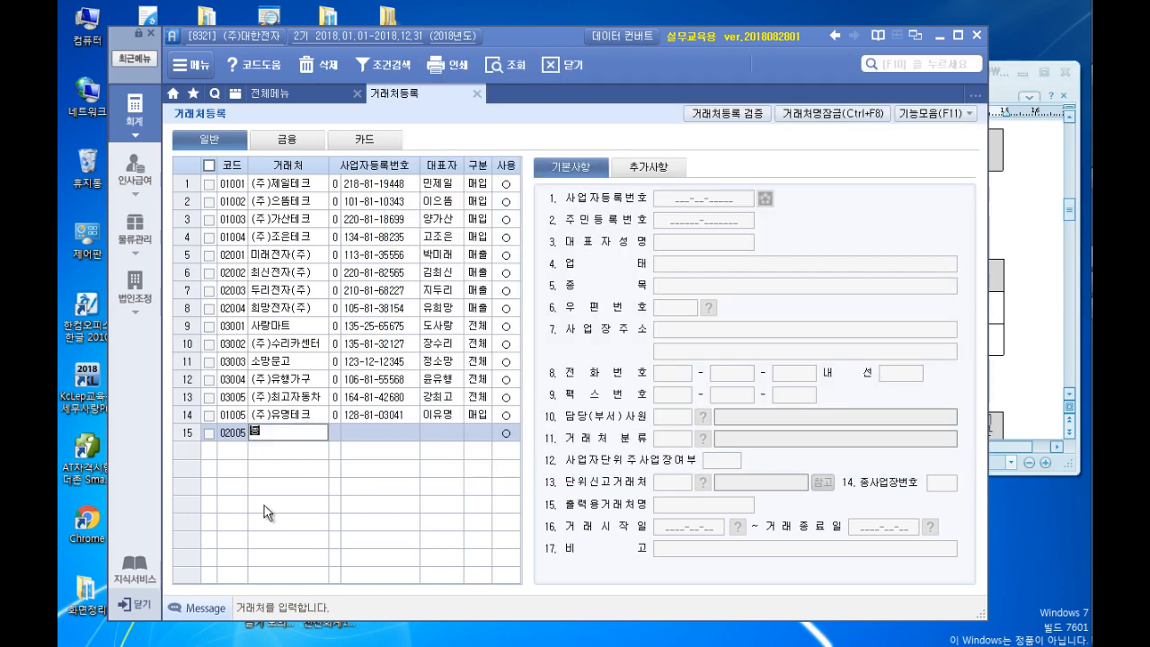
pyautogui.write('해전자(주)')
pyautogui.press('Return')
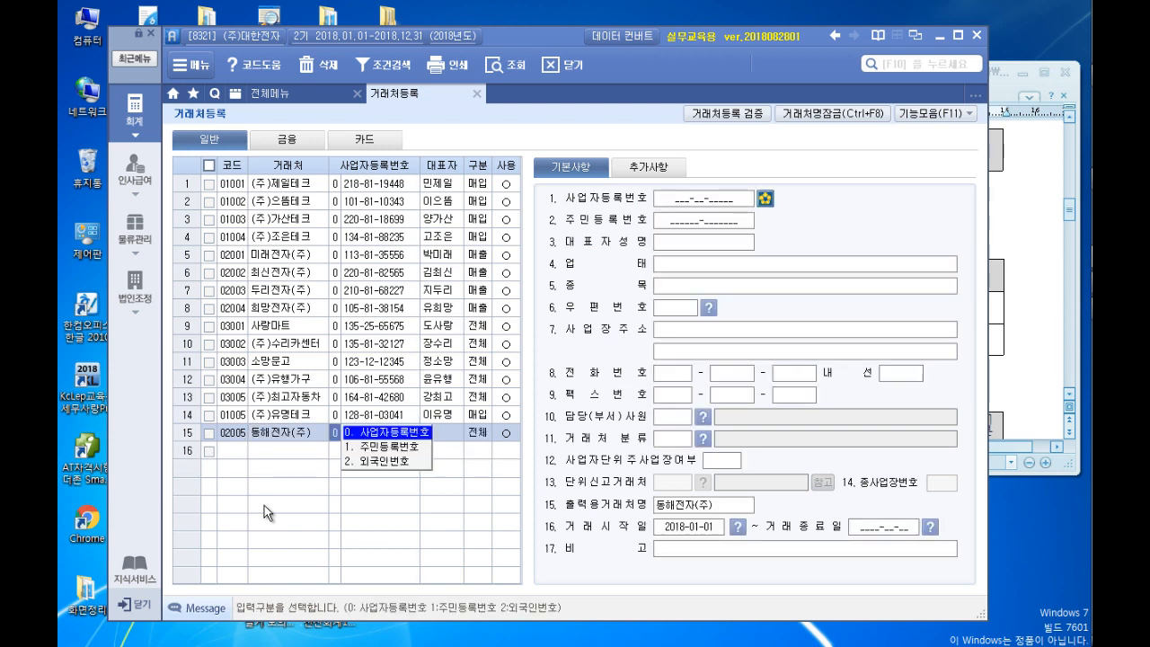
pyautogui.press('Return')
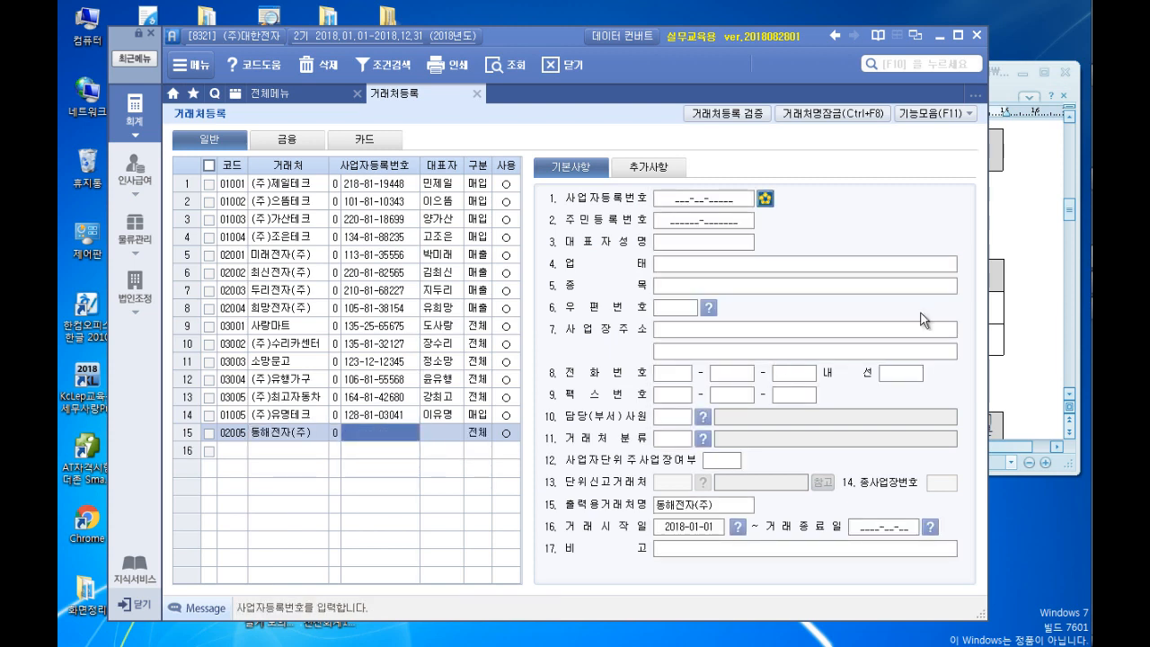
# Enter 동해전자(주)'s business registration number and the representative's name
pyautogui.click(1030, 232)
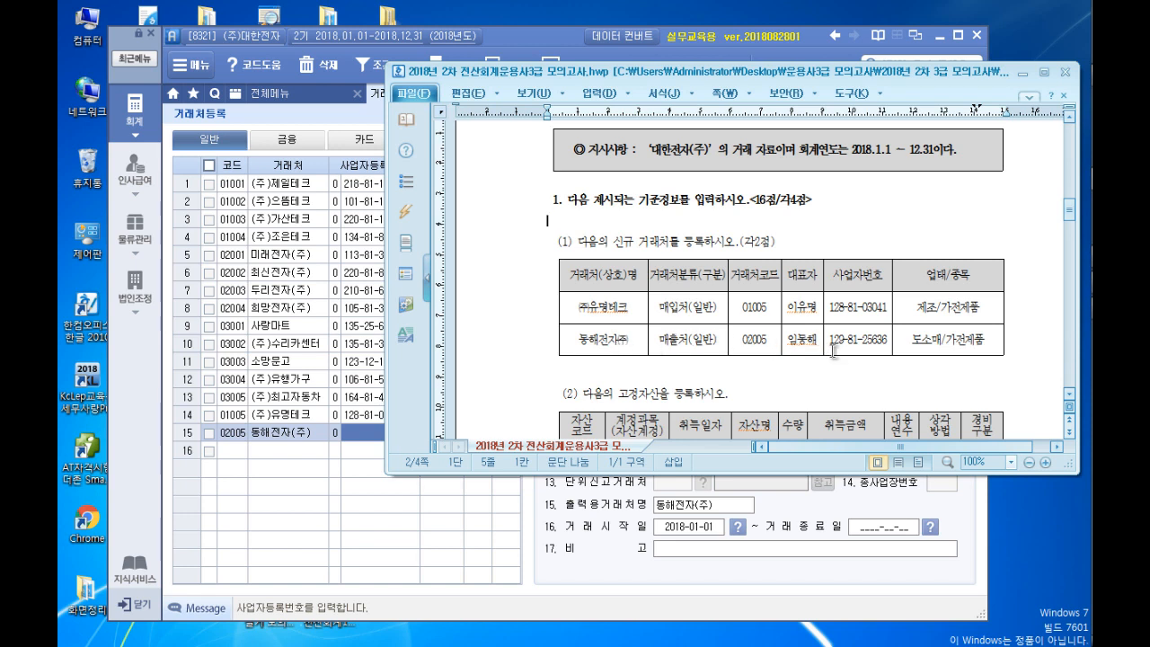
pyautogui.click(373, 427)
pyautogui.write('129-81-2')
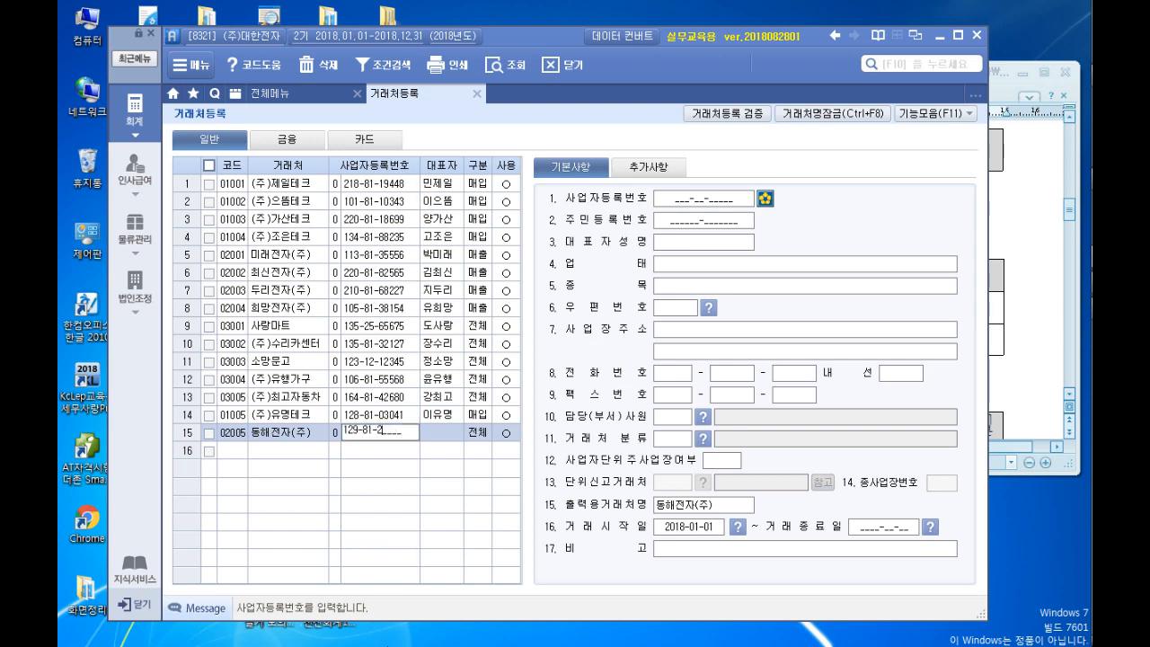
pyautogui.write('5636')
pyautogui.press('Return')
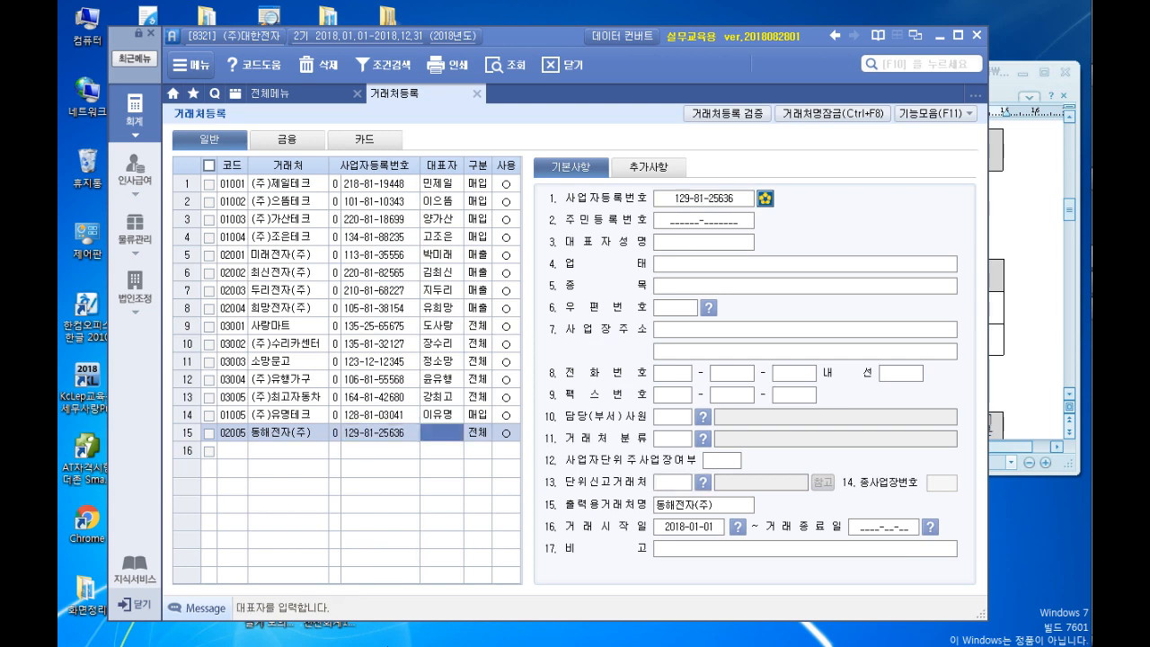
pyautogui.click(1024, 323)
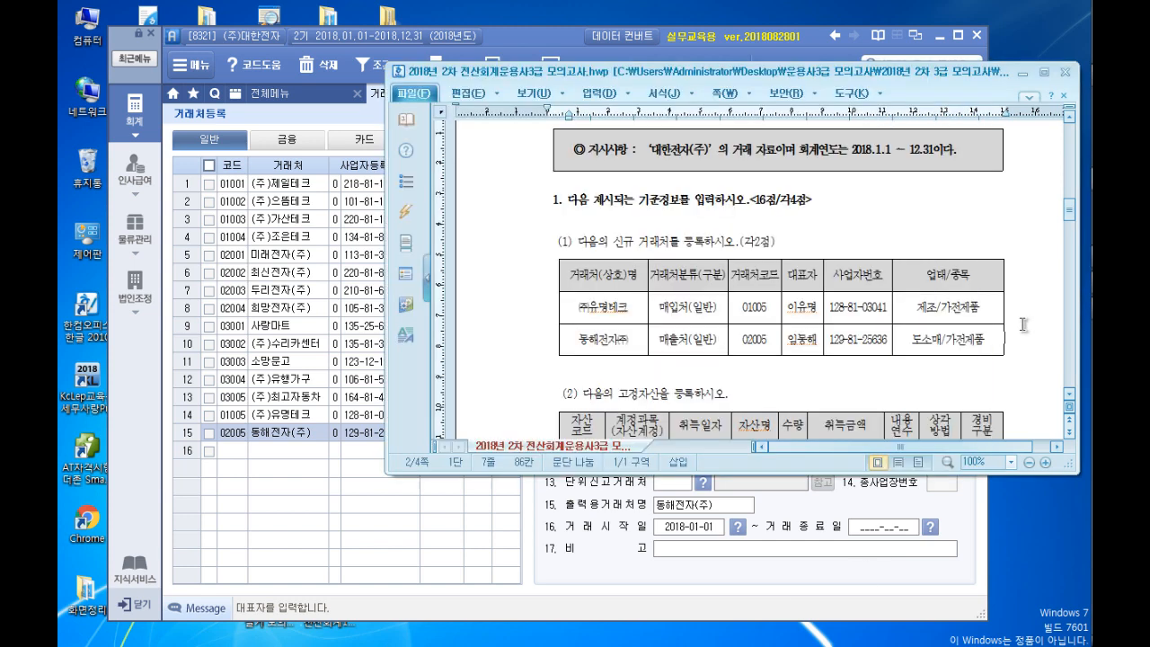
pyautogui.click(387, 490)
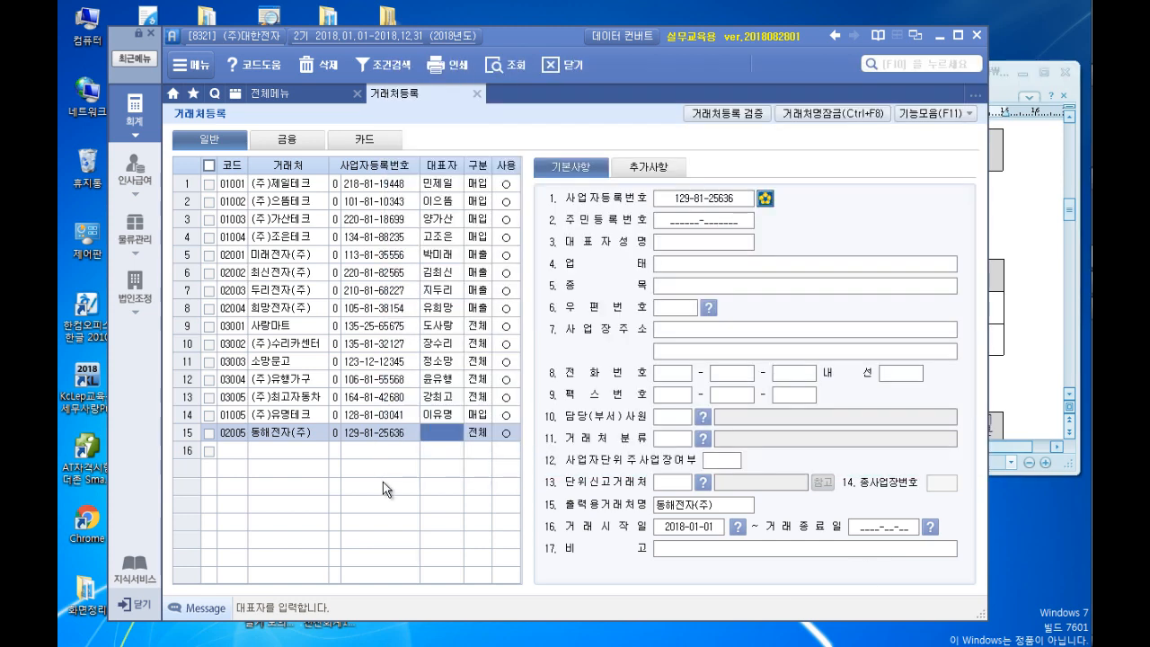
pyautogui.click(1010, 284)
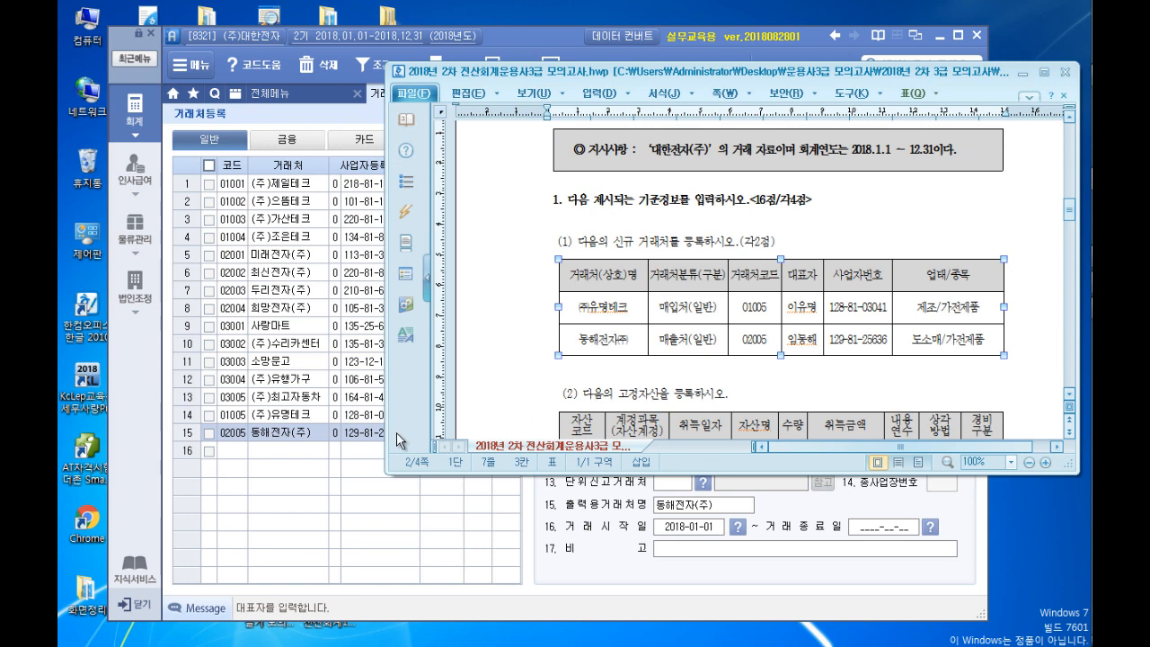
pyautogui.click(357, 469)
pyautogui.write('임동해')
pyautogui.press('Return')
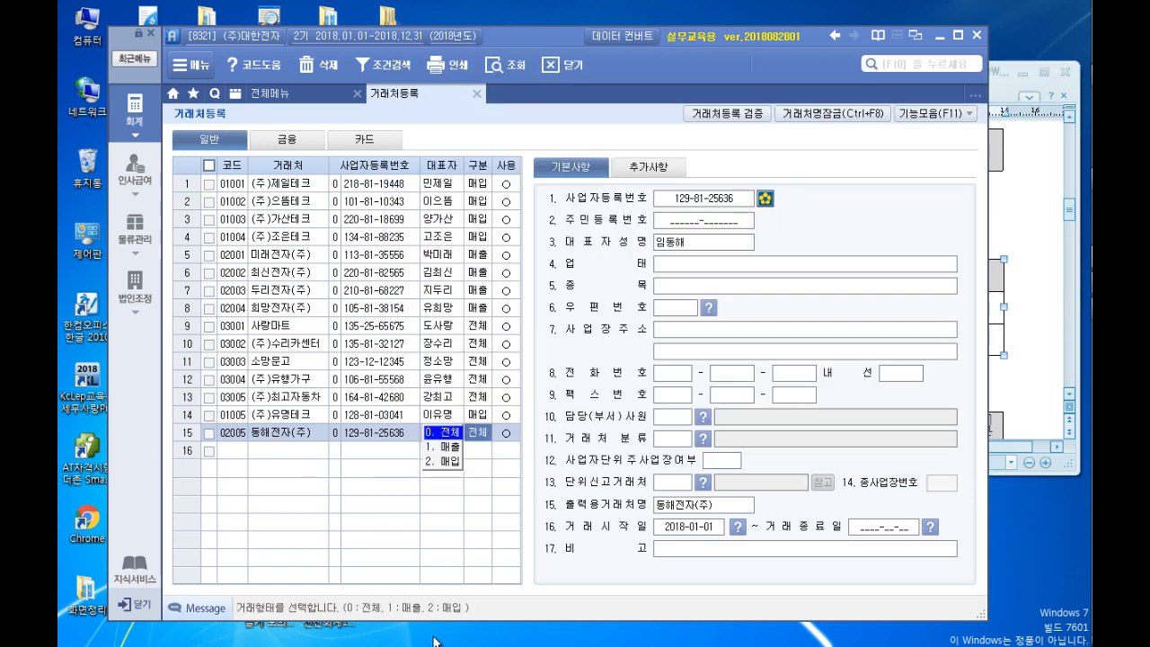
# Set 동해전자(주)'s 구분 to 1.매출
pyautogui.press('Return')
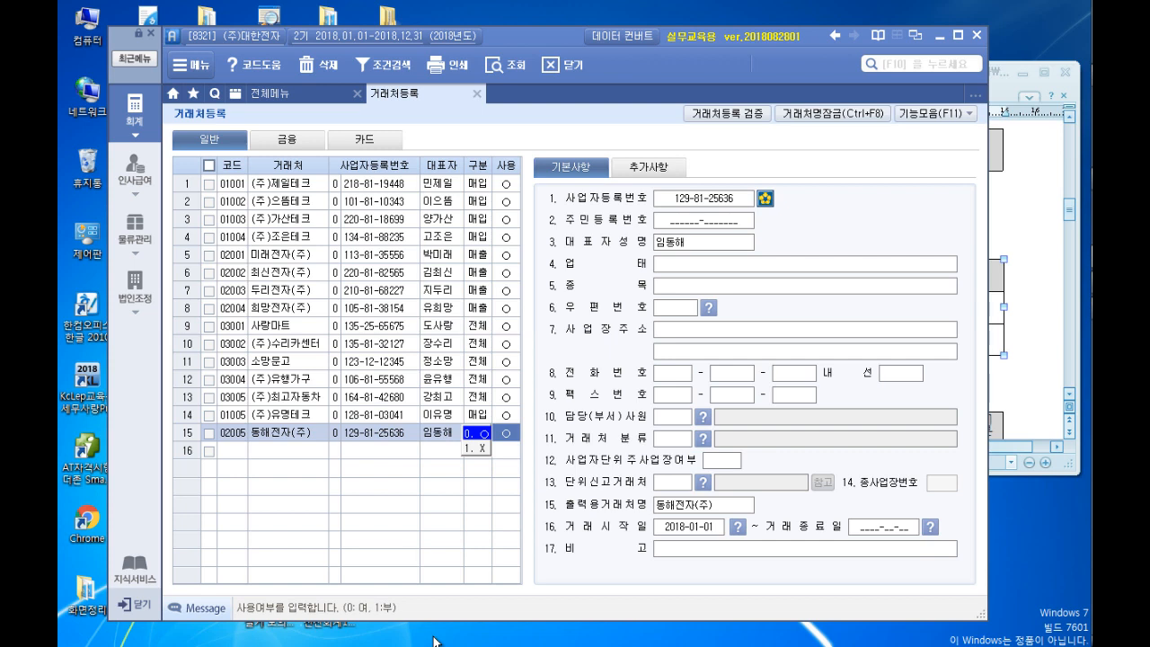
pyautogui.press('Return')
pyautogui.click(465, 436)
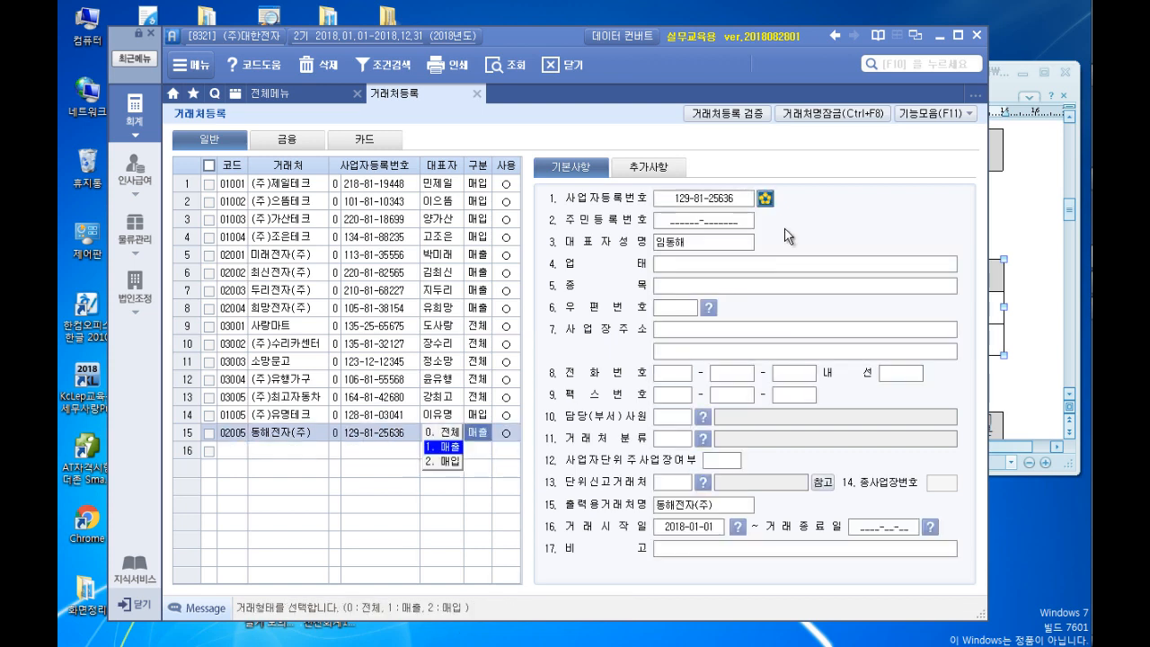
pyautogui.press('Return')
# Fill in 업태 도소매 and 종목 가전제품 for 동해전자(주)
pyautogui.click(1038, 288)
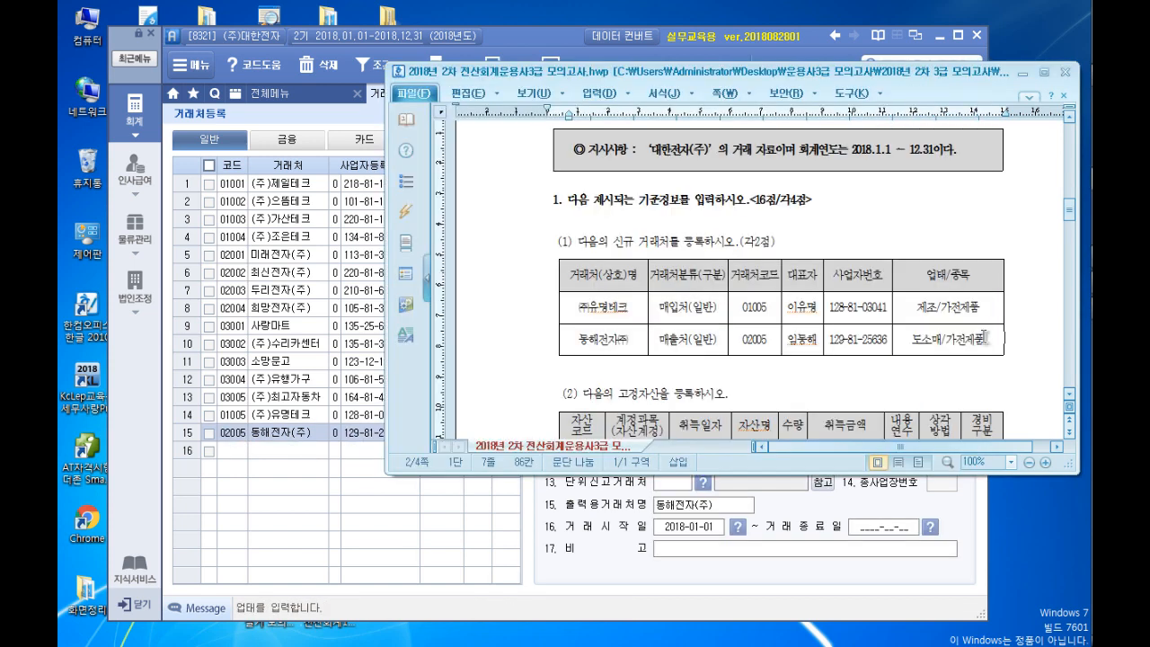
pyautogui.click(876, 382)
pyautogui.click(410, 528)
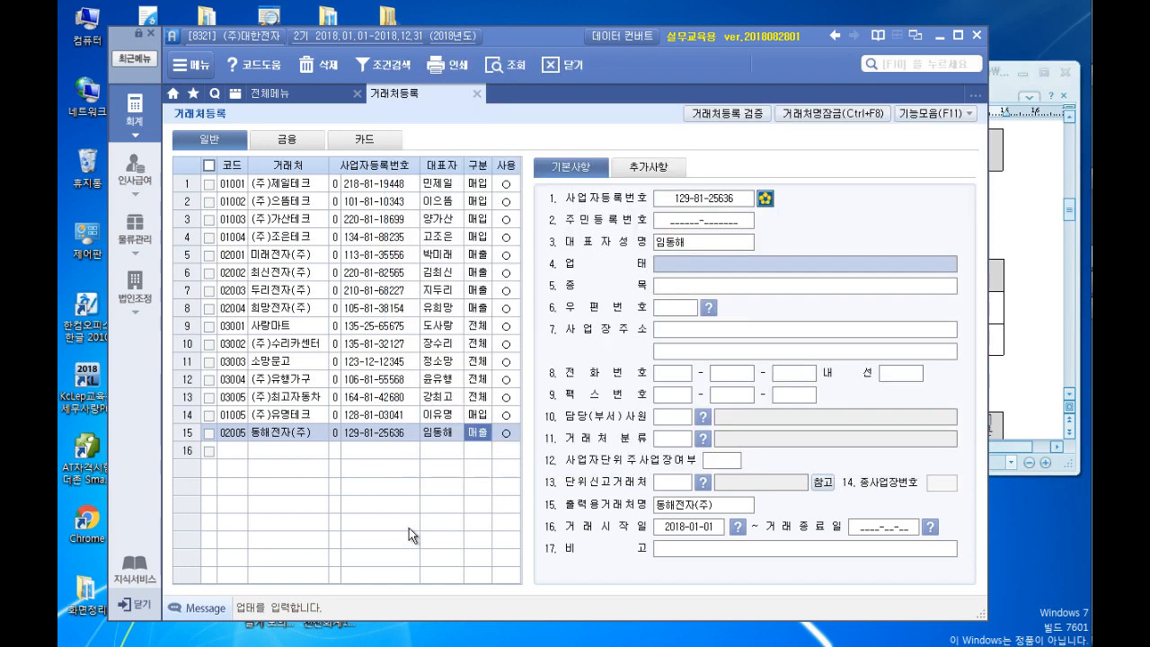
pyautogui.write('도매')
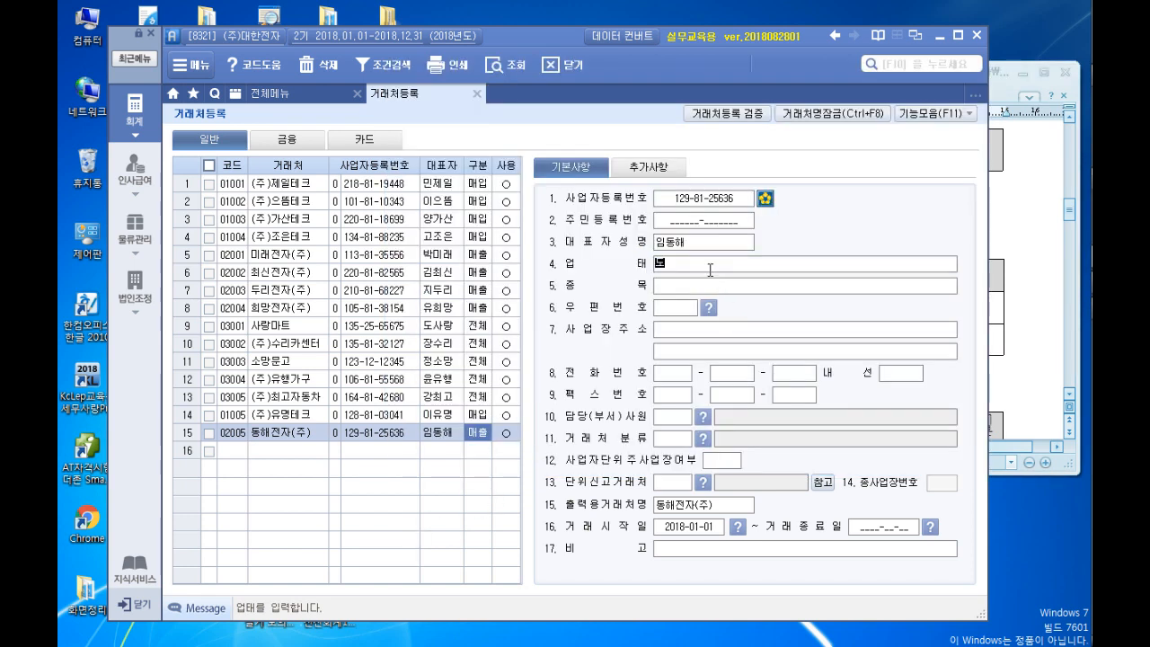
pyautogui.write('매')
pyautogui.press('Return')
pyautogui.write('가전제')
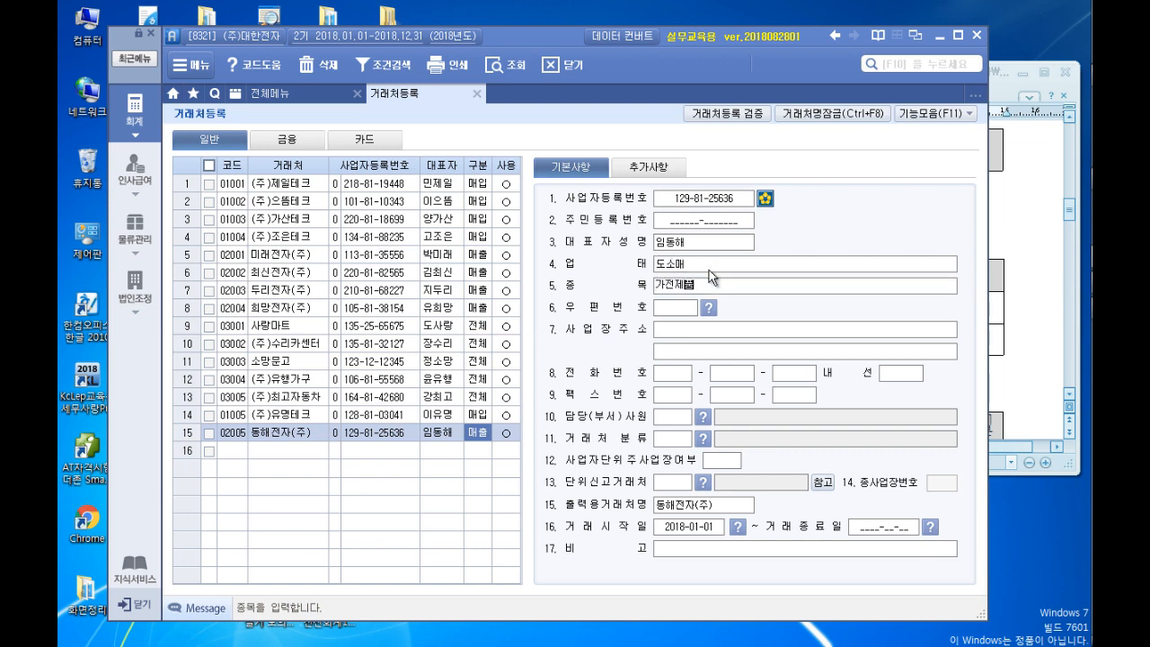
pyautogui.write('품')
pyautogui.press('Return')
pyautogui.click(1000, 335)
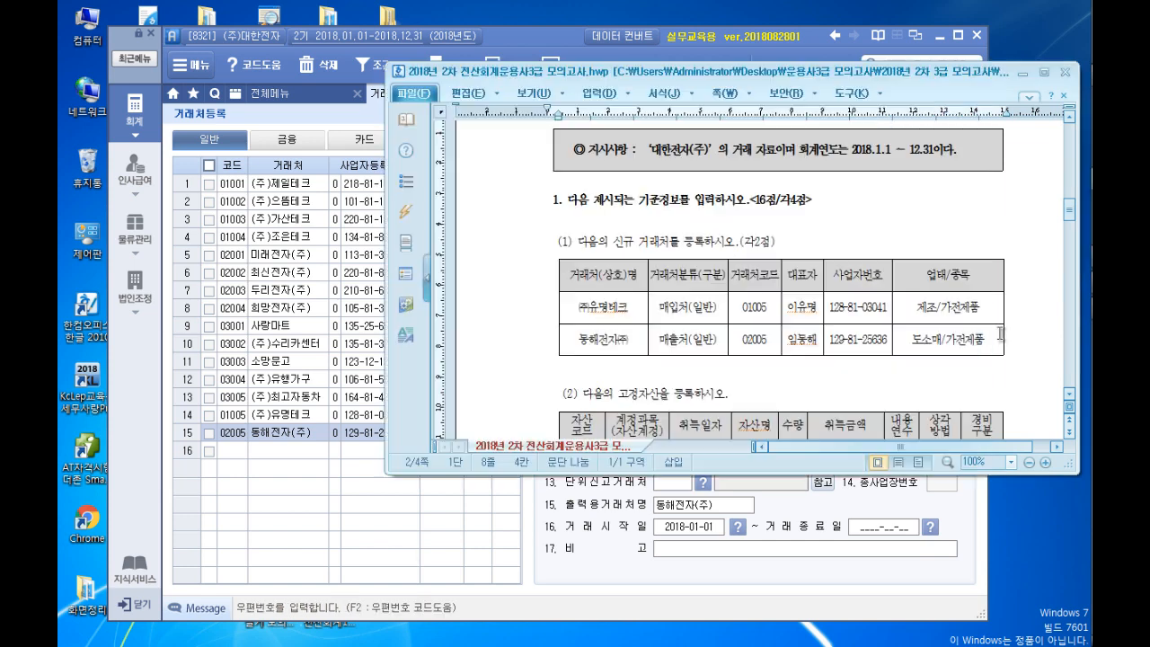
pyautogui.scroll(-2, 580, 269)
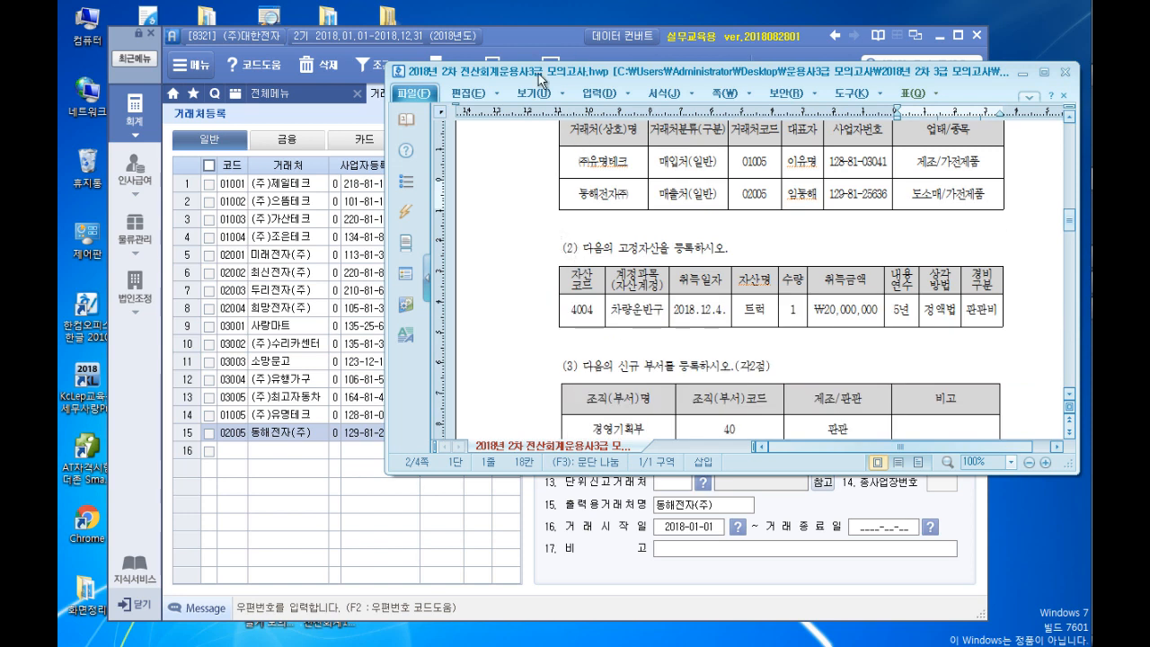
# Open 고정자산등록 and select account 208 차량운반구 through the code help
pyautogui.moveTo(538, 74); pyautogui.dragTo(528, 133)
pyautogui.click(477, 94)
pyautogui.click(624, 174)
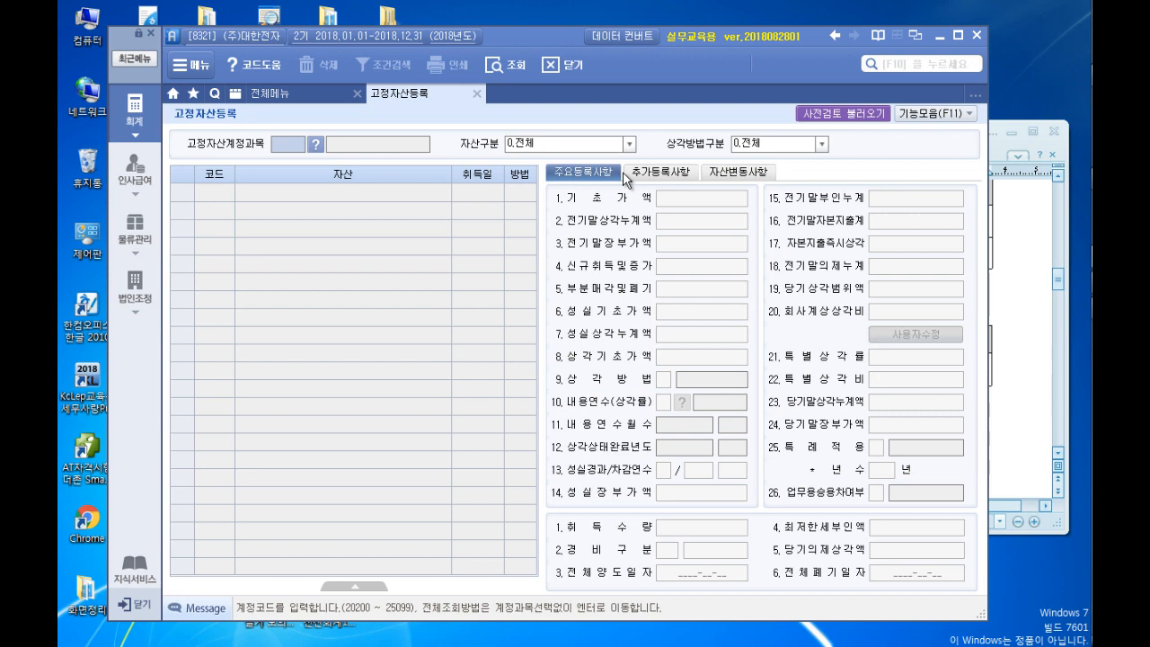
pyautogui.click(1023, 362)
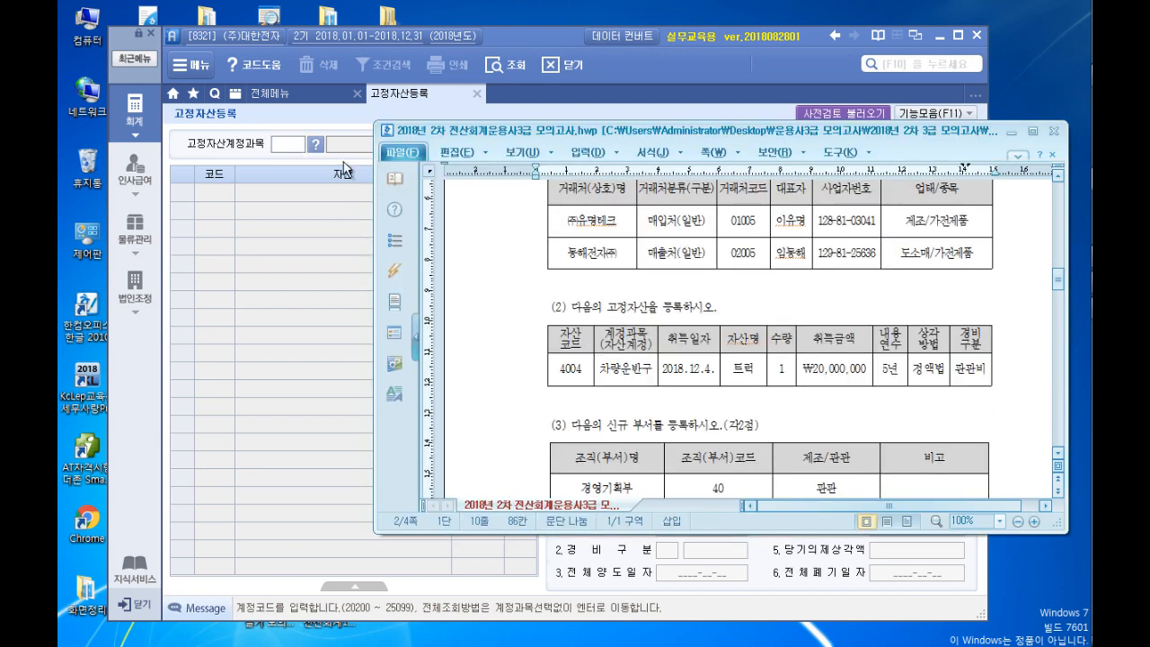
pyautogui.click(317, 144)
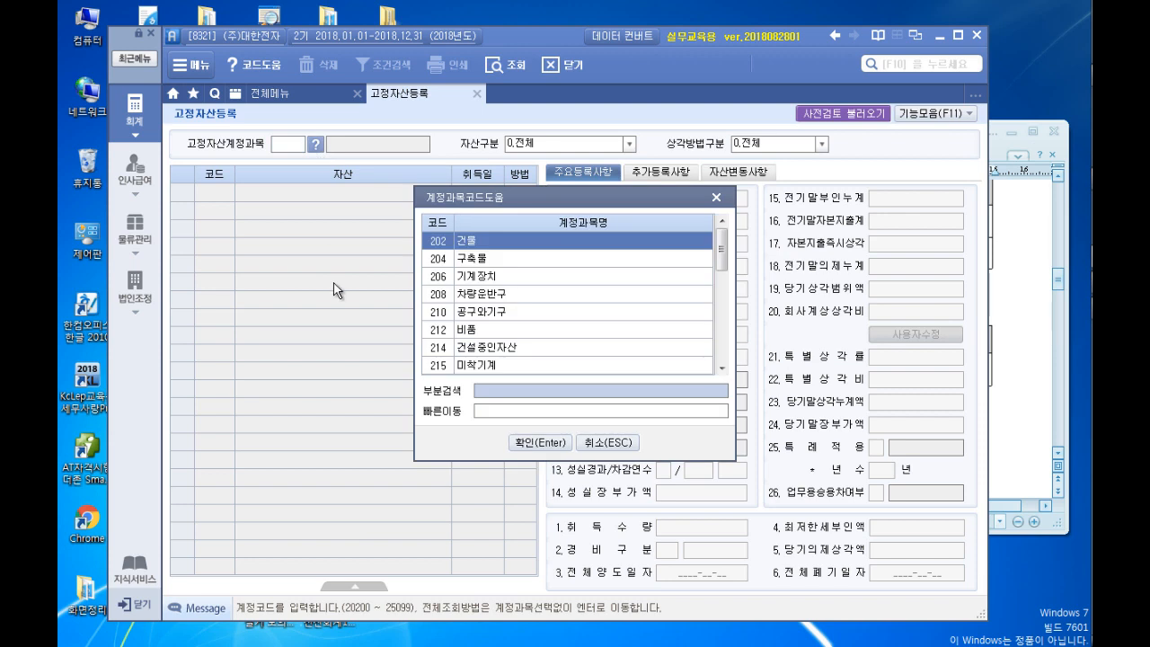
pyautogui.write('차량')
pyautogui.press('Return')
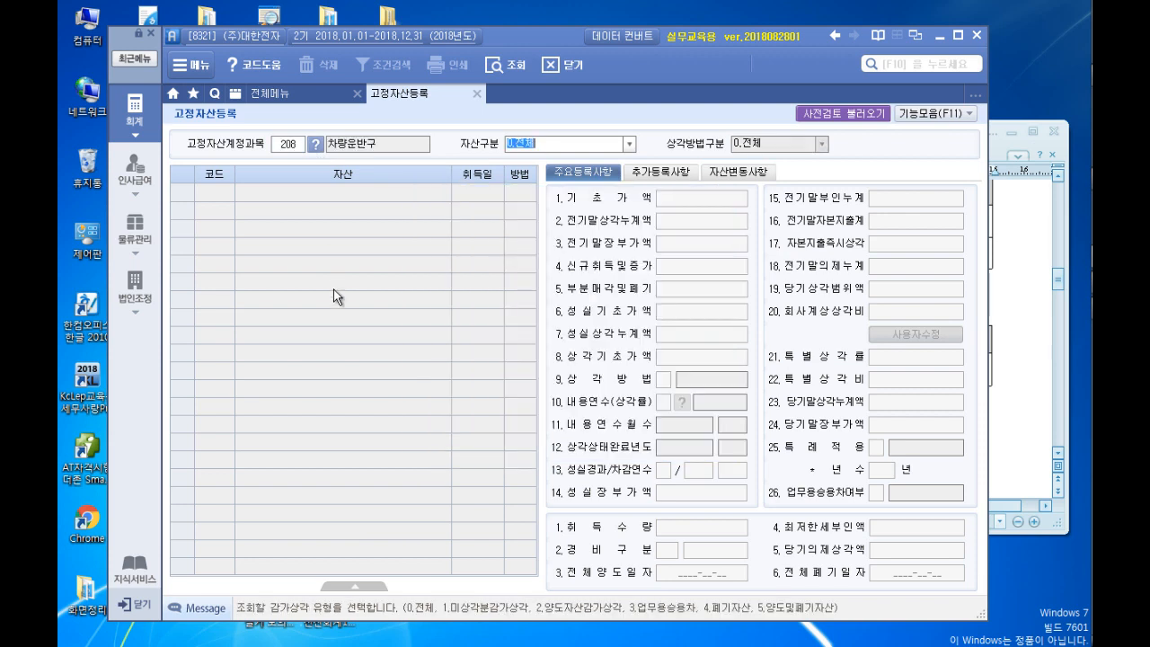
pyautogui.press('Return')
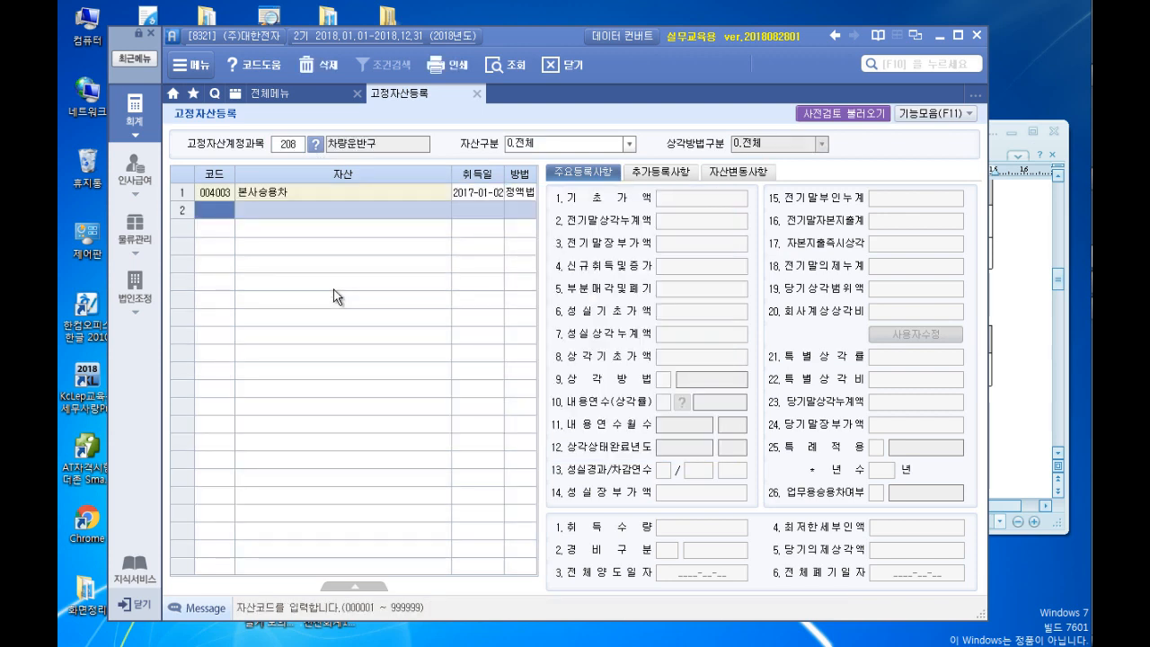
# Add asset 004004 트럭 with acquisition date 2018-12-04
pyautogui.click(1024, 298)
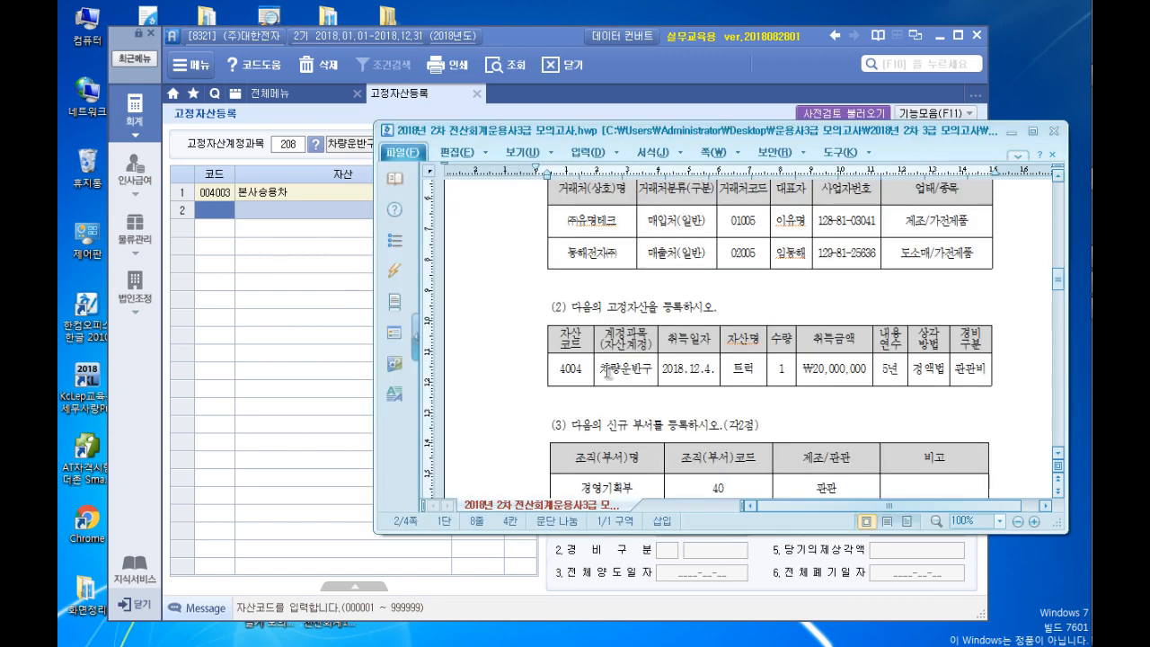
pyautogui.click(208, 209)
pyautogui.write('4')
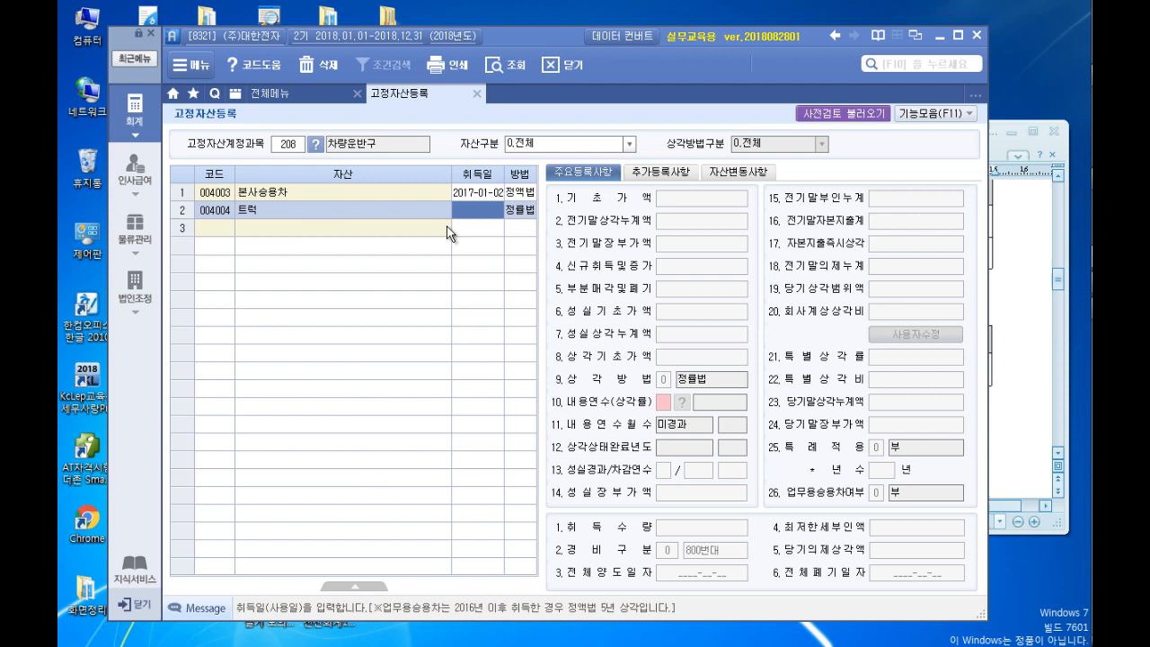
pyautogui.write('2018-12-04')
pyautogui.press('Return')
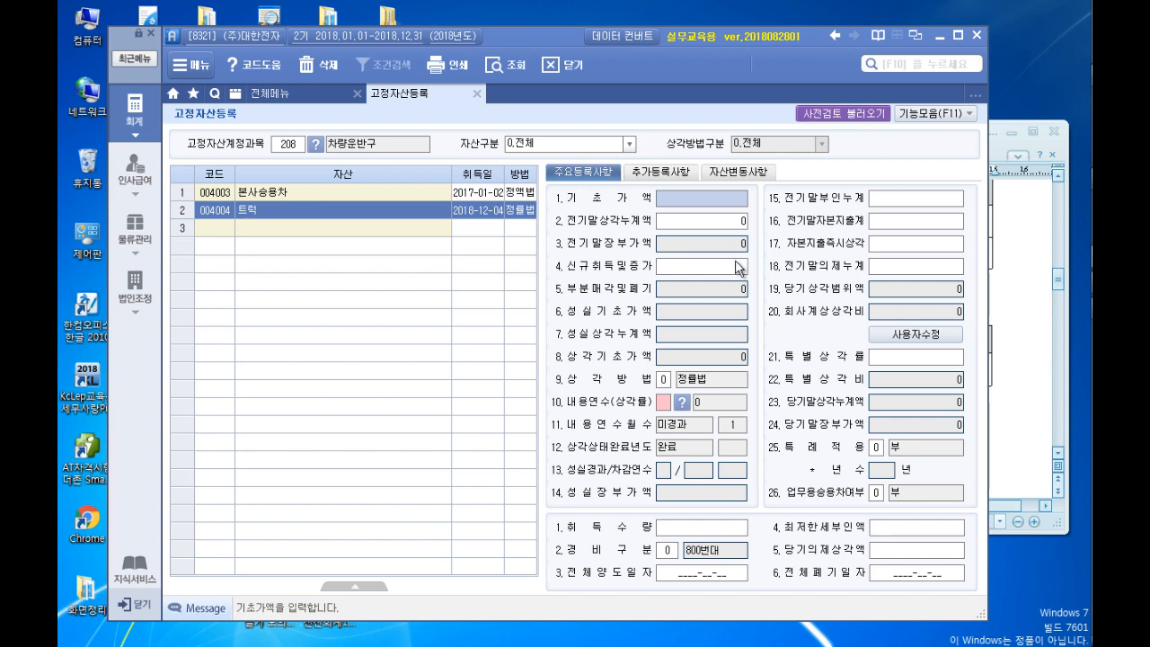
# Enter new acquisition amount 20,000,000 and set depreciation method 1 (정액법)
pyautogui.click(698, 267)
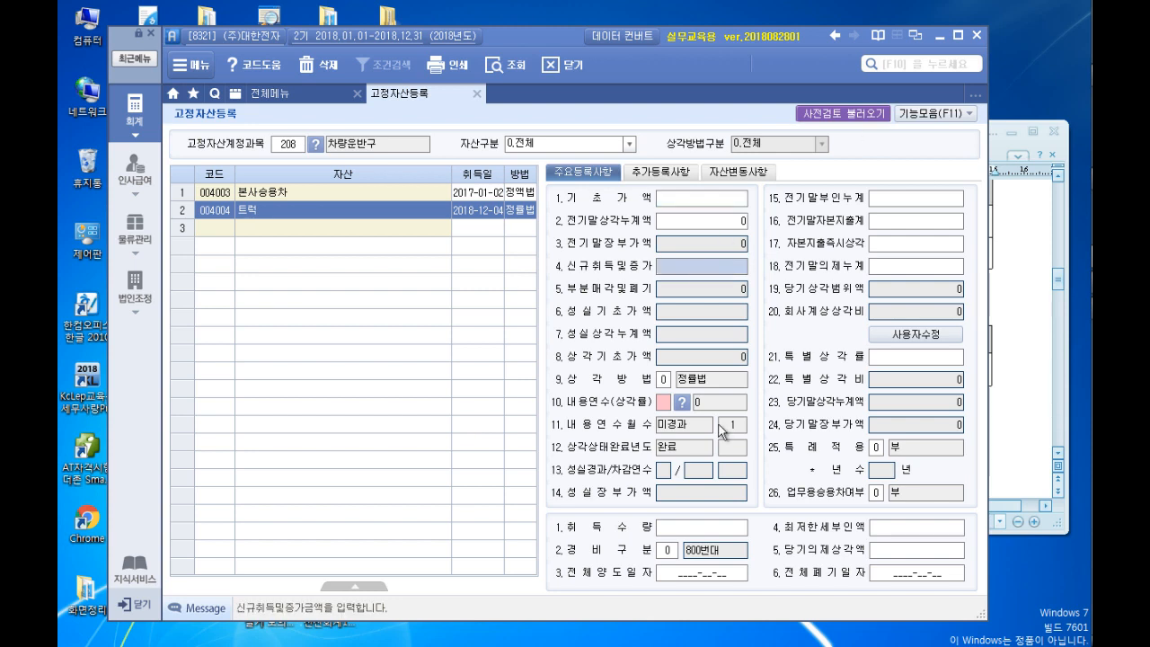
pyautogui.click(1000, 319)
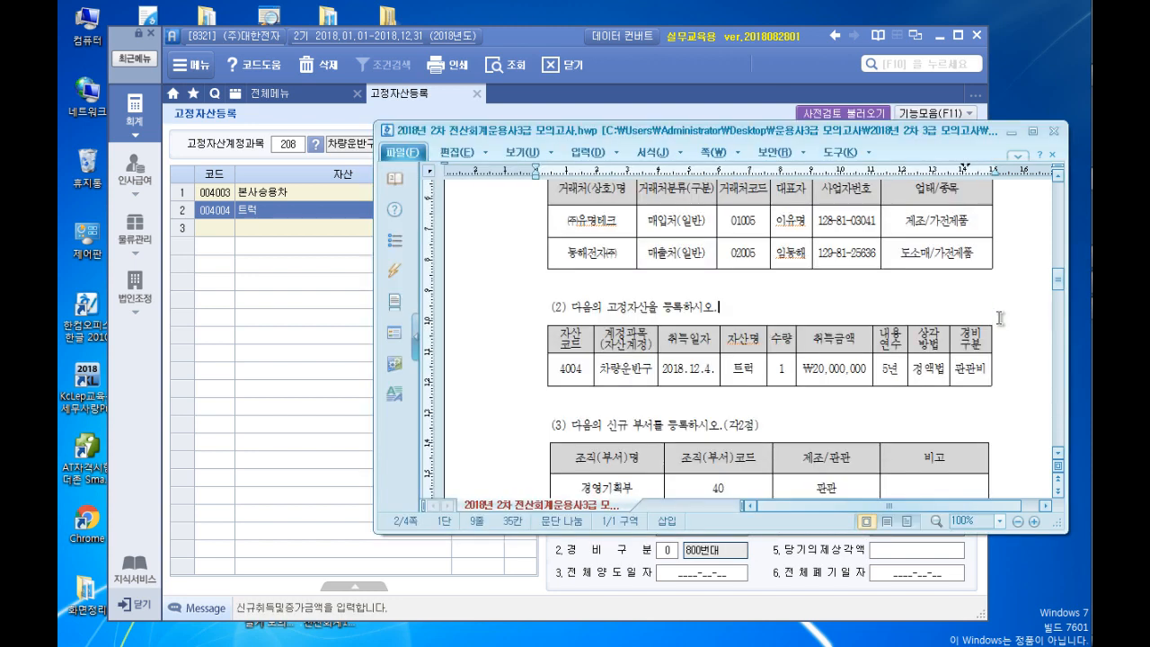
pyautogui.click(320, 346)
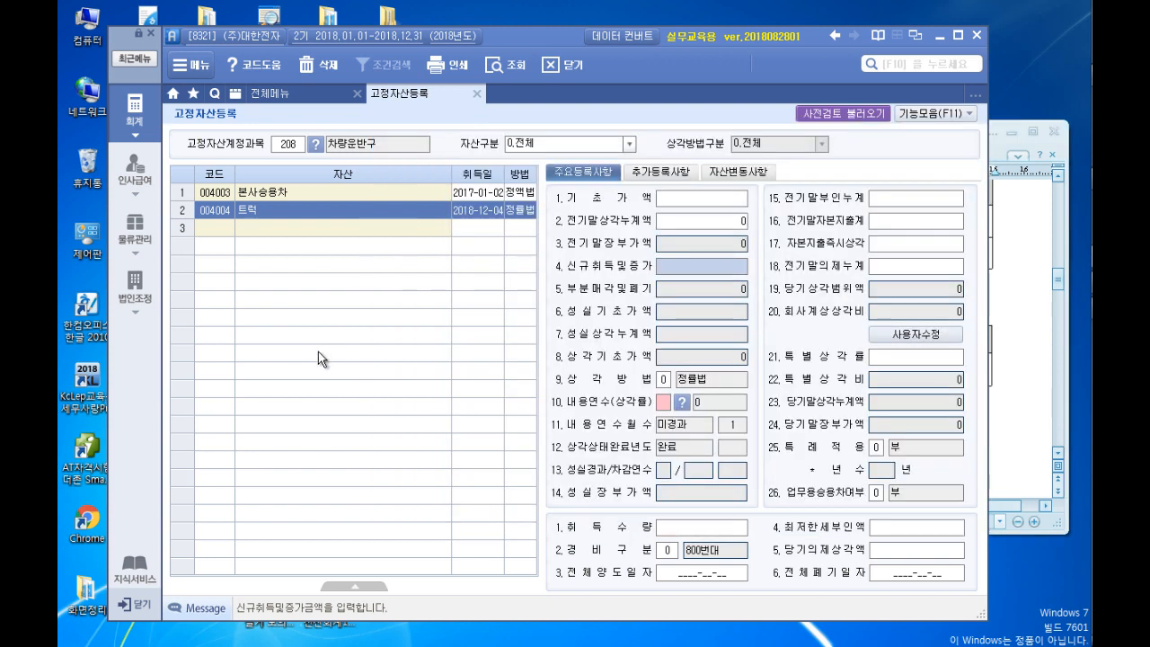
pyautogui.write('30000000')
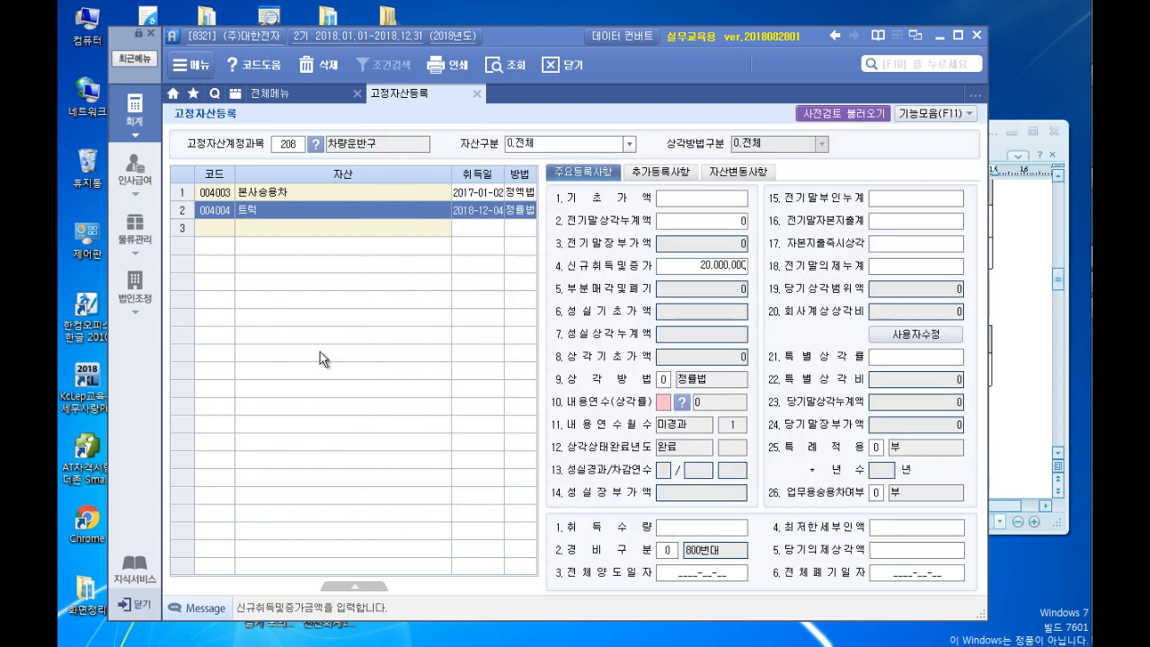
pyautogui.press('Return')
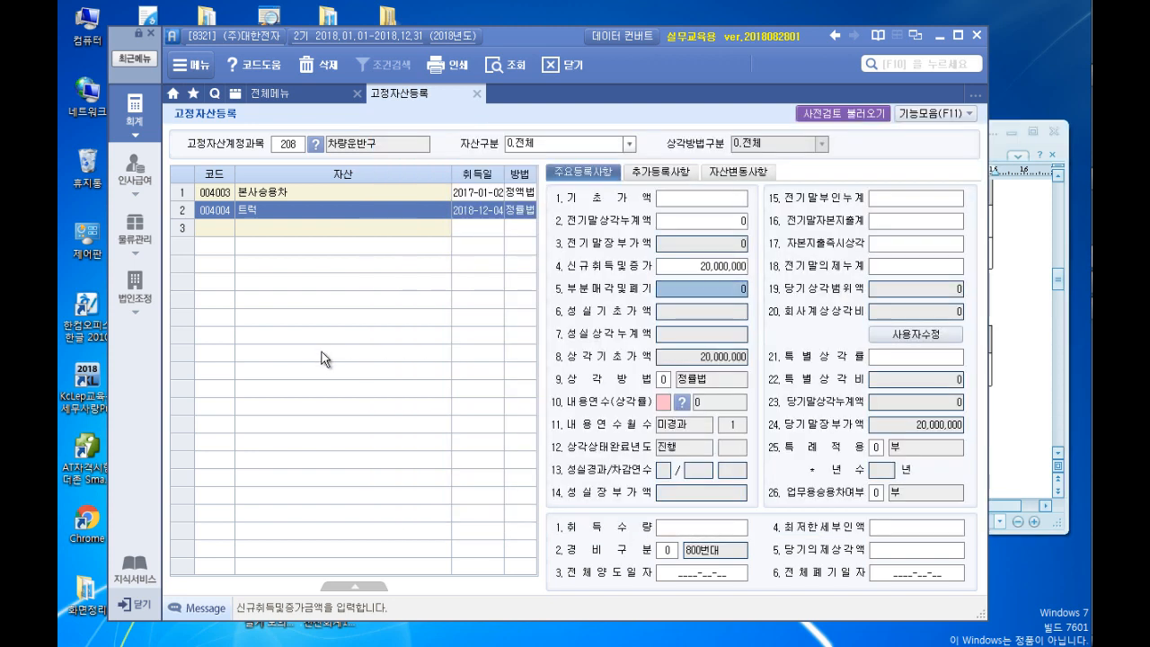
pyautogui.click(663, 379)
pyautogui.click(1012, 309)
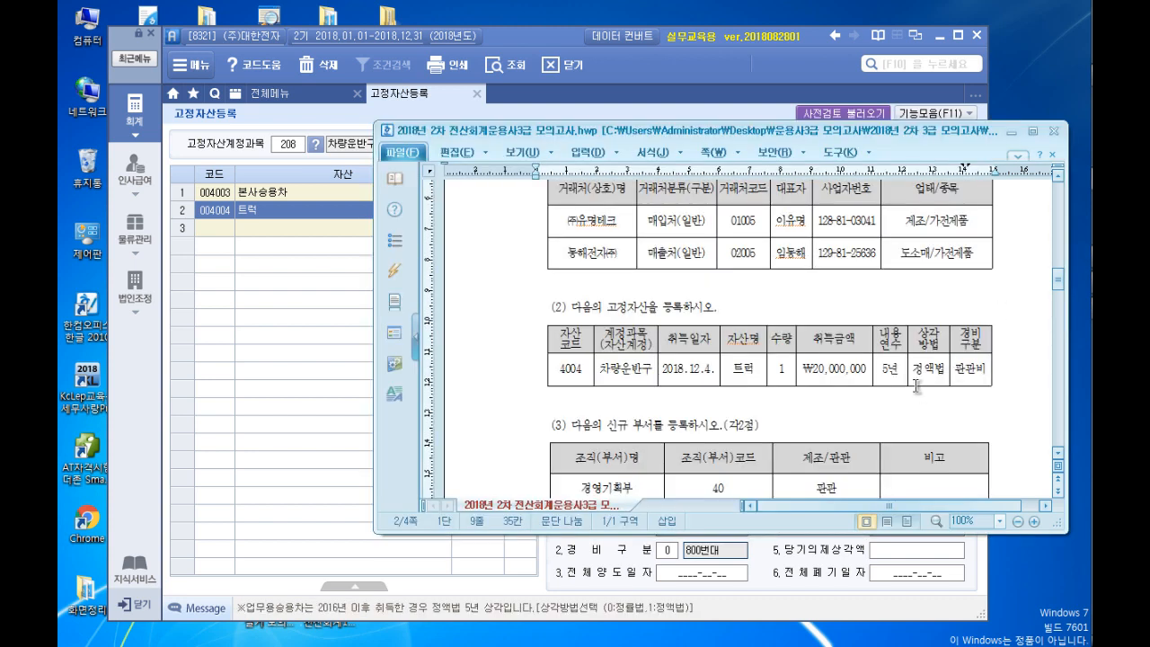
pyautogui.click(320, 368)
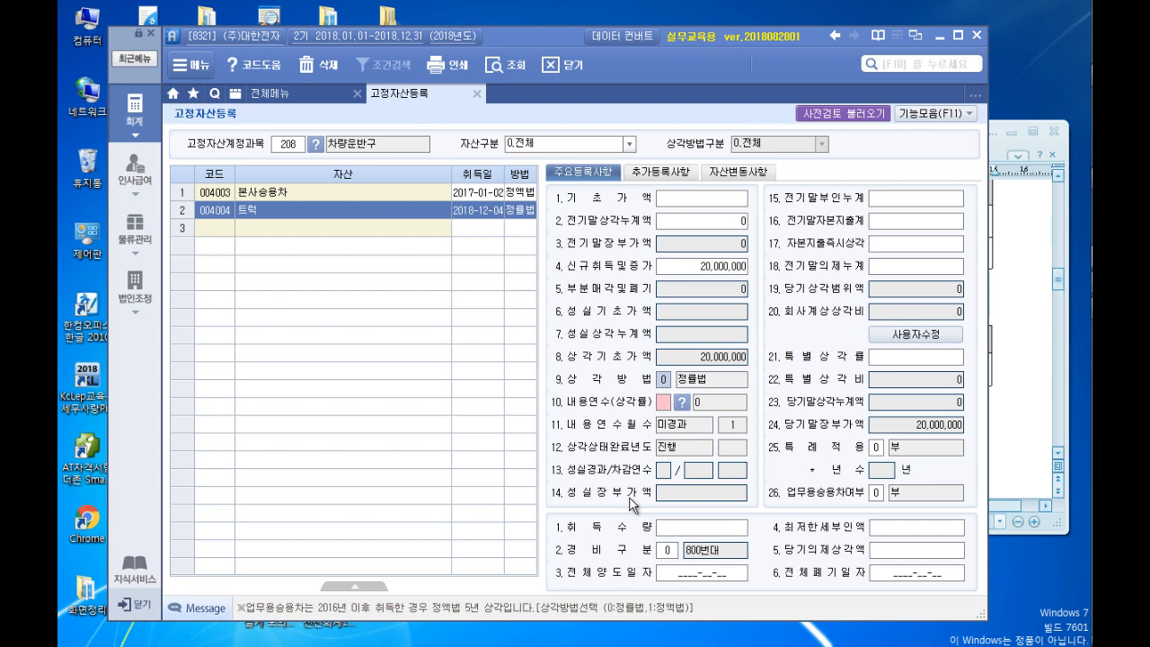
pyautogui.write('1')
pyautogui.press('Return')
pyautogui.press('Return')
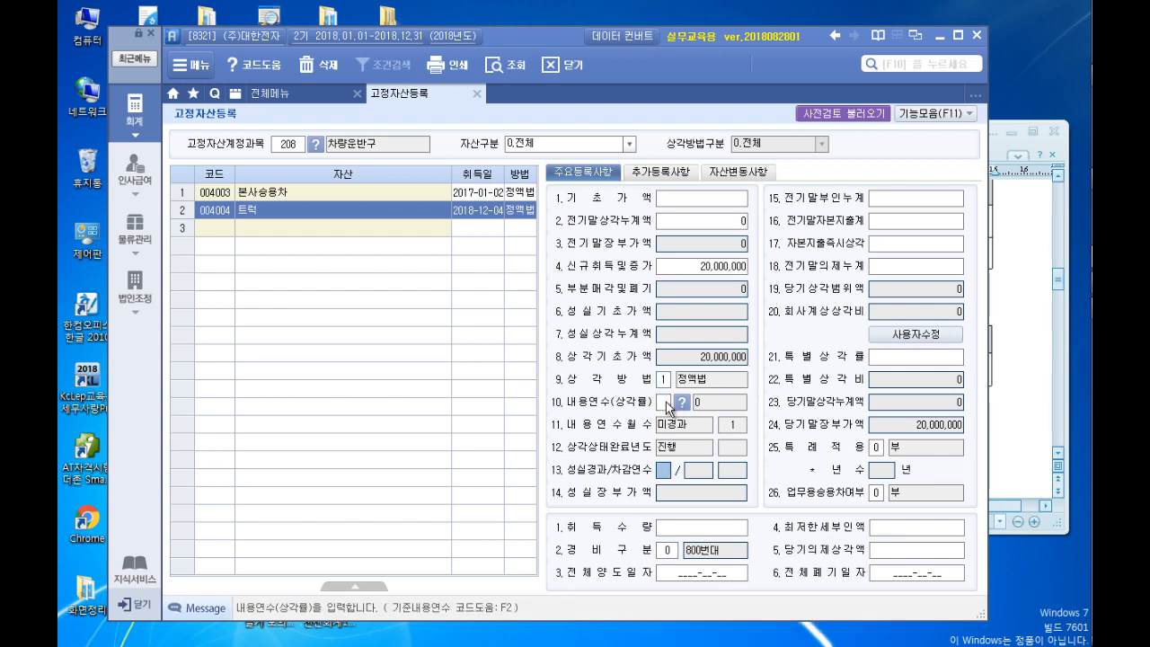
# Give the truck a 5-year useful life, quantity 1 and expense class 800번대
pyautogui.click(999, 347)
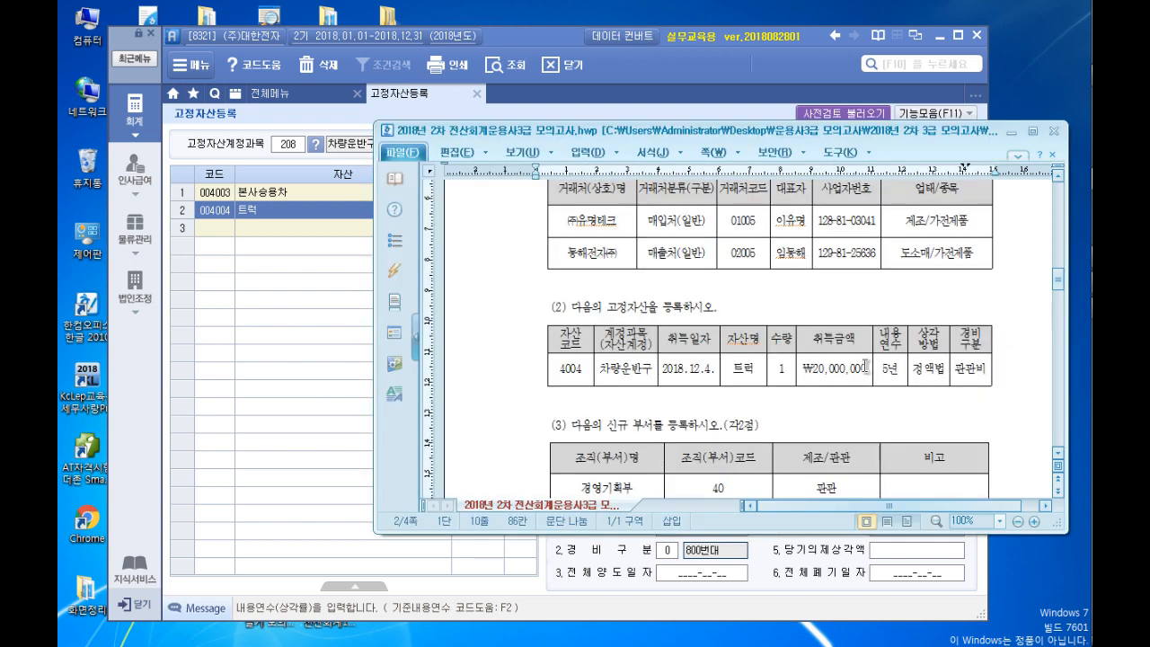
pyautogui.click(351, 436)
pyautogui.write('5')
pyautogui.press('Return')
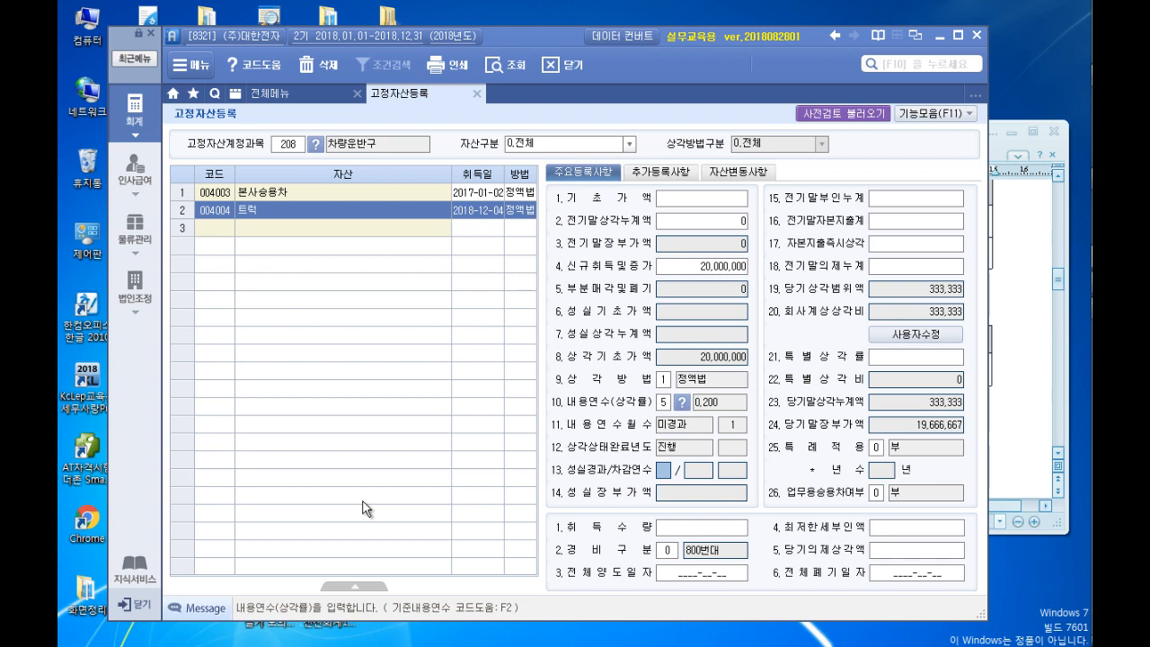
pyautogui.click(670, 528)
pyautogui.write('1')
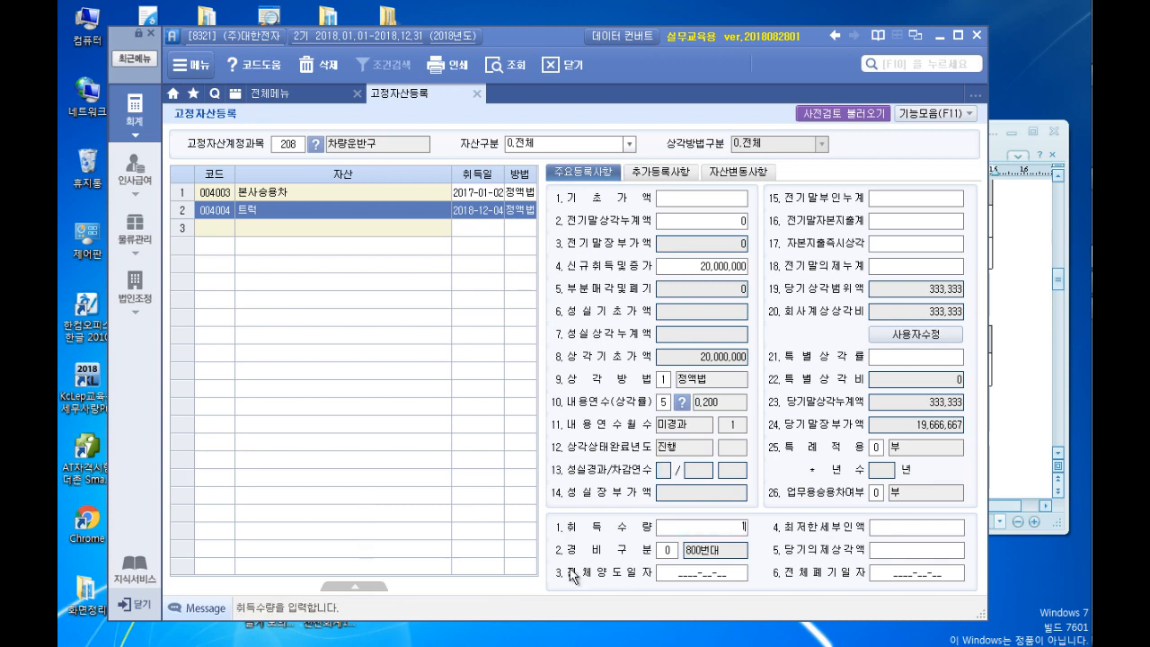
pyautogui.press('Return')
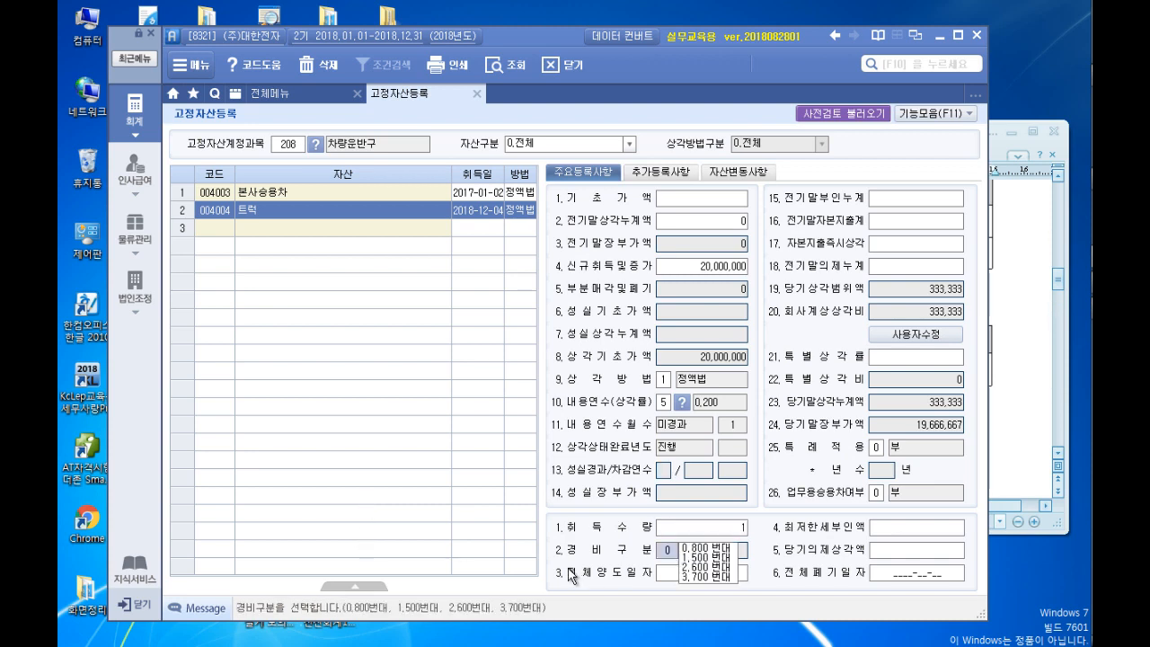
pyautogui.press('Return')
pyautogui.press('Return')
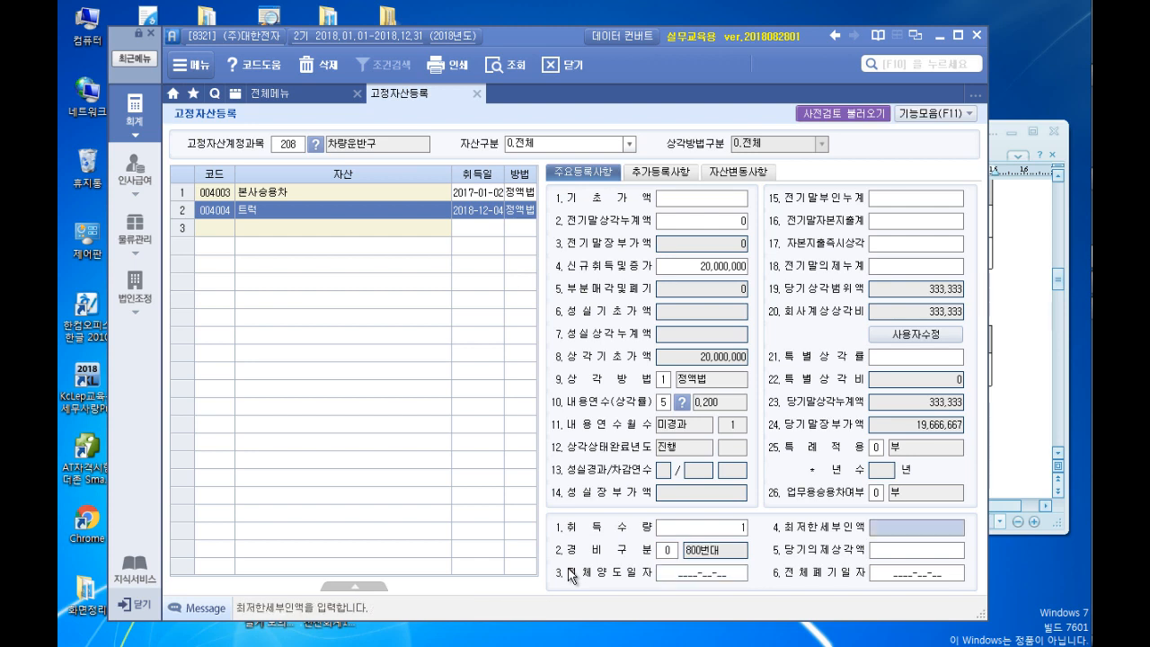
# Scroll the exam paper down to question (3) on new departments
pyautogui.click(996, 384)
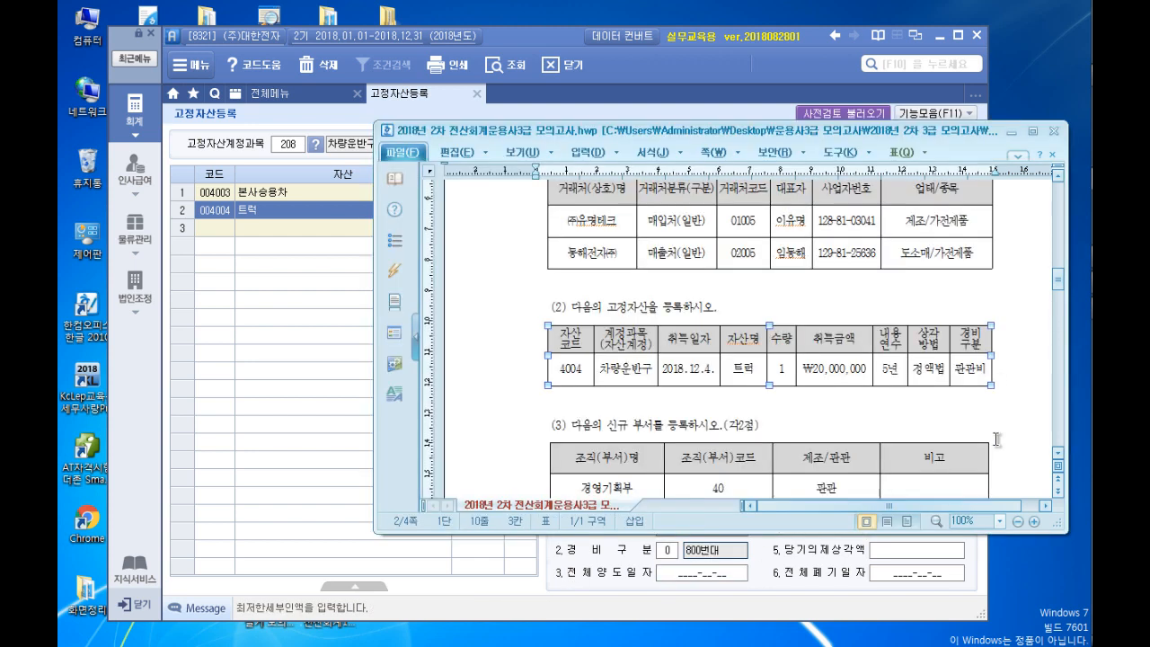
pyautogui.click(998, 422)
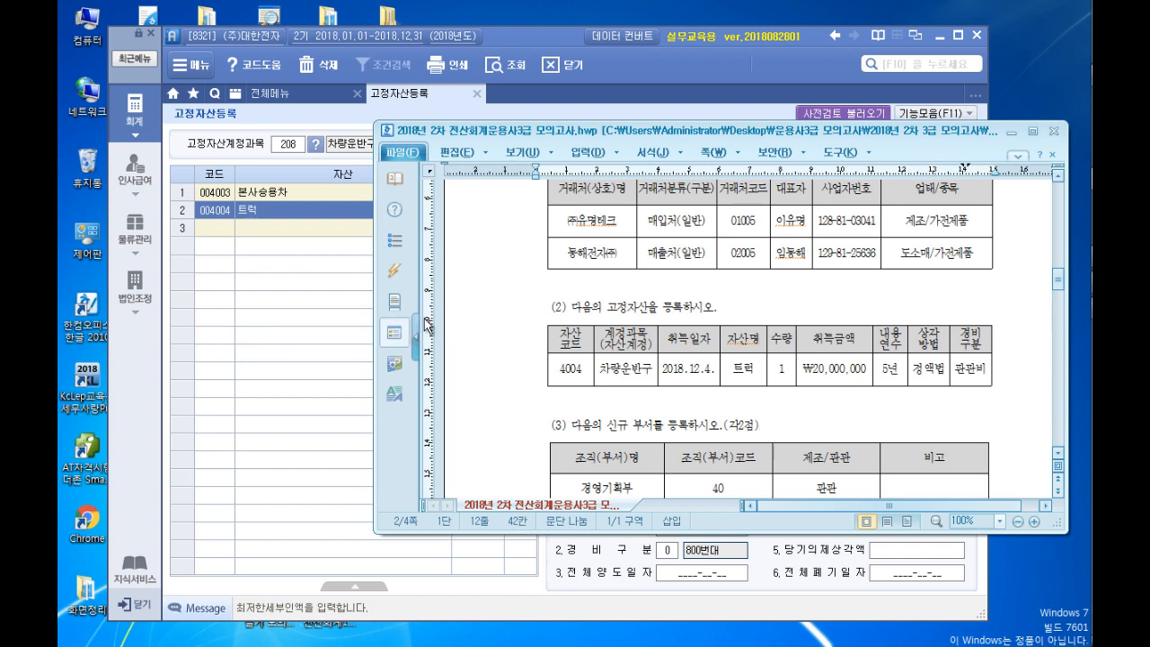
pyautogui.scroll(-1, 483, 319)
pyautogui.scroll(-3, 488, 316)
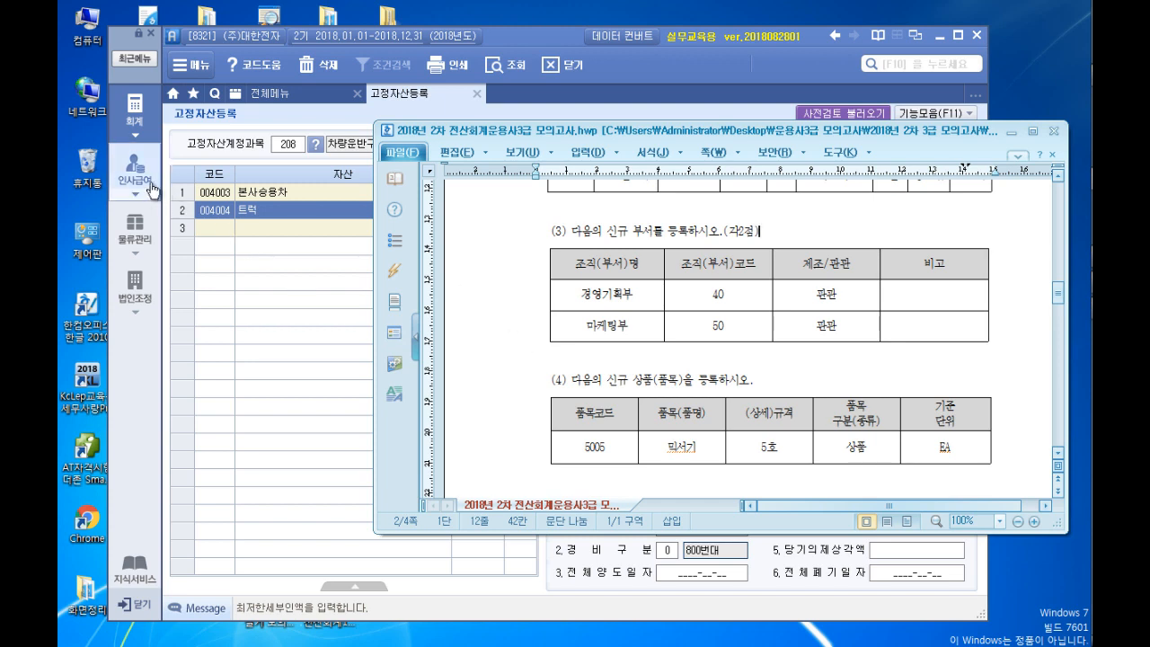
# Open the 부서/사원등록 screen from the 물류관리 menu
pyautogui.click(136, 232)
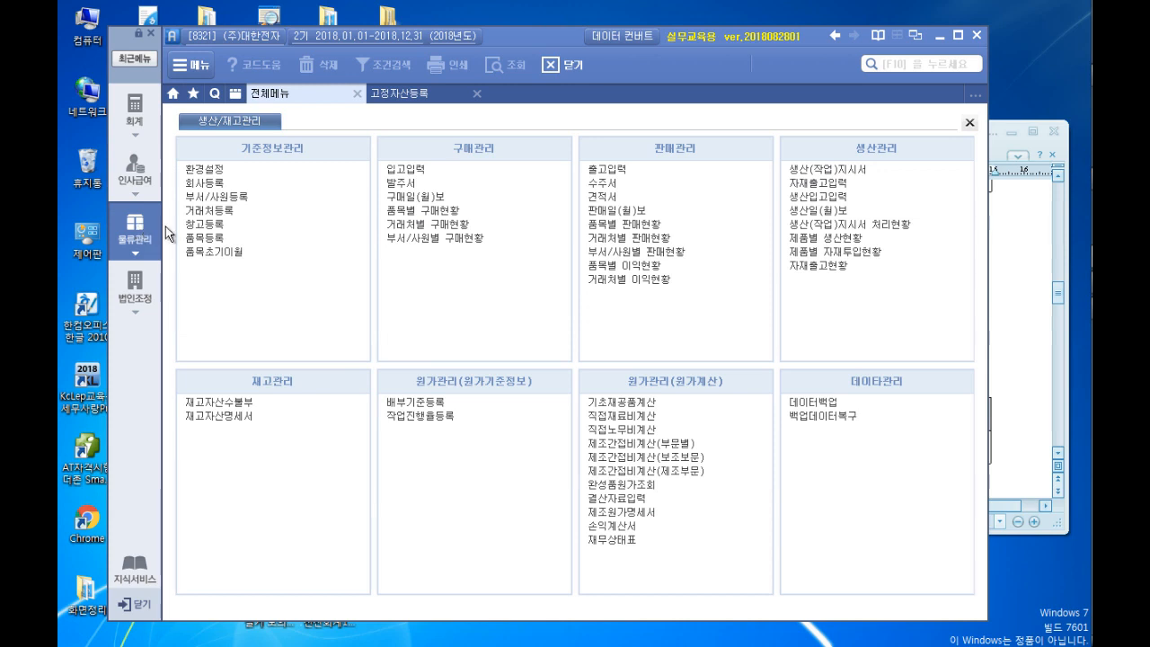
pyautogui.click(216, 196)
pyautogui.click(1000, 294)
pyautogui.click(226, 217)
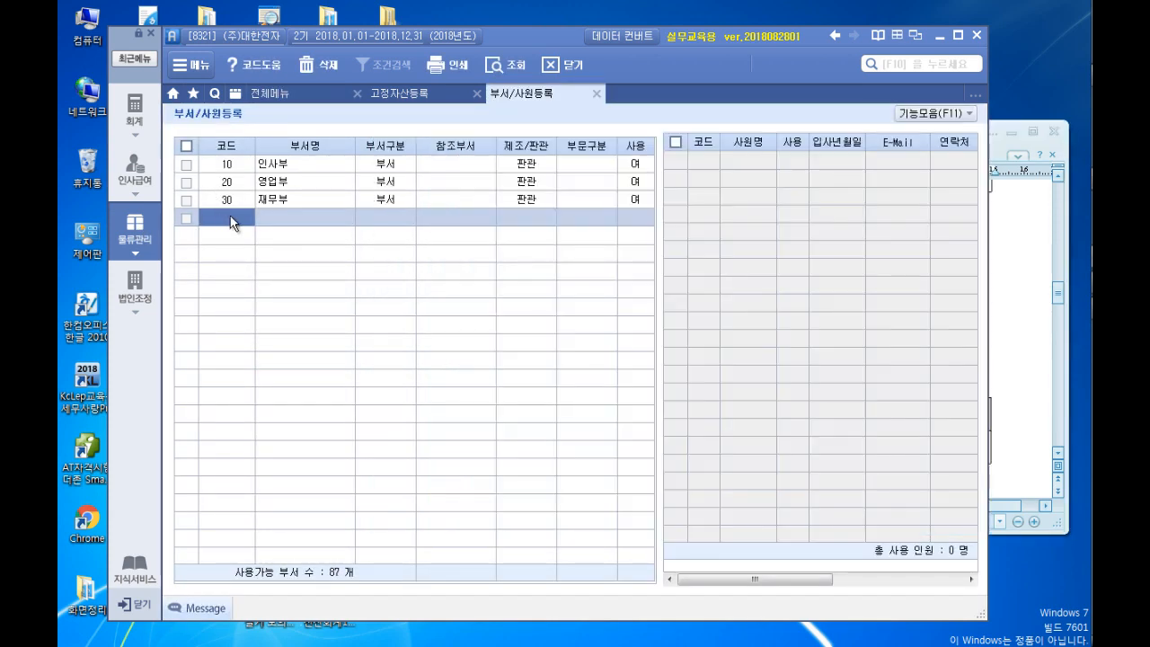
# Add department 40 경영기획부 as a 부서-type 판관 department, kept in use
pyautogui.write('40')
pyautogui.press('Return')
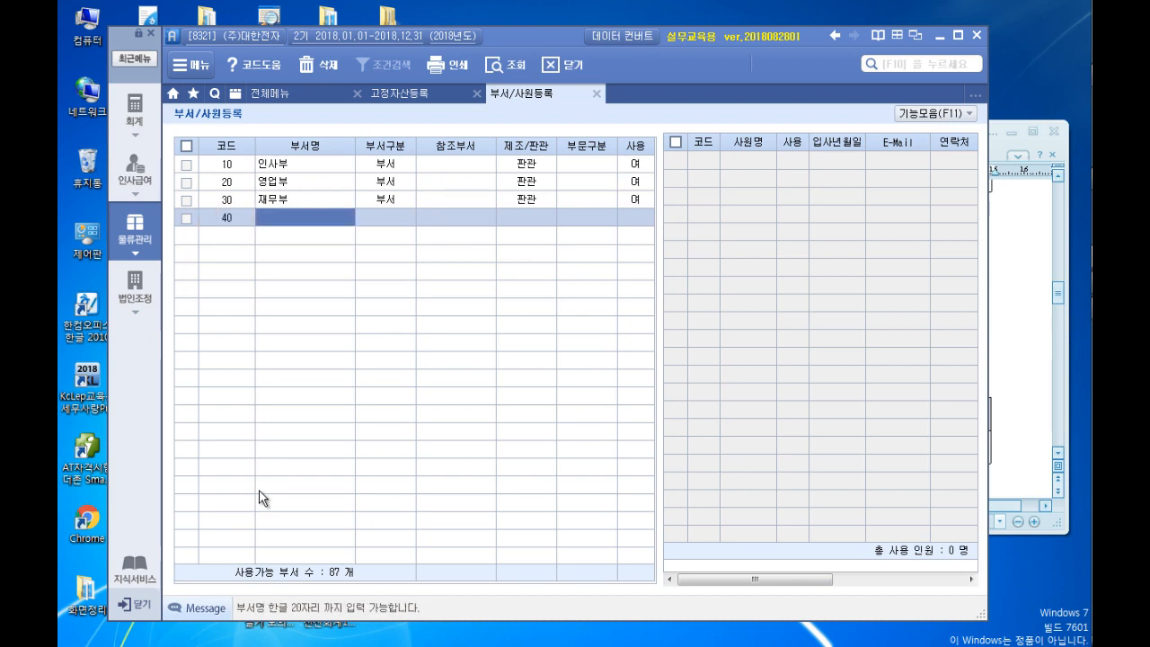
pyautogui.write('경영기획')
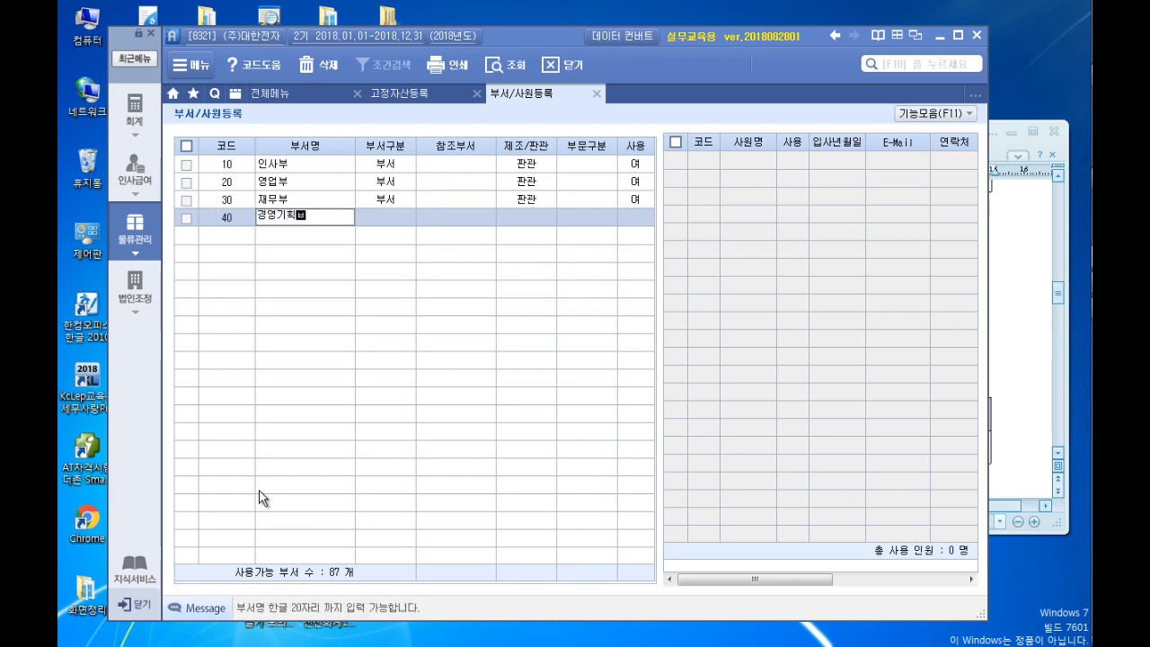
pyautogui.write('부')
pyautogui.press('Return')
pyautogui.press('Return')
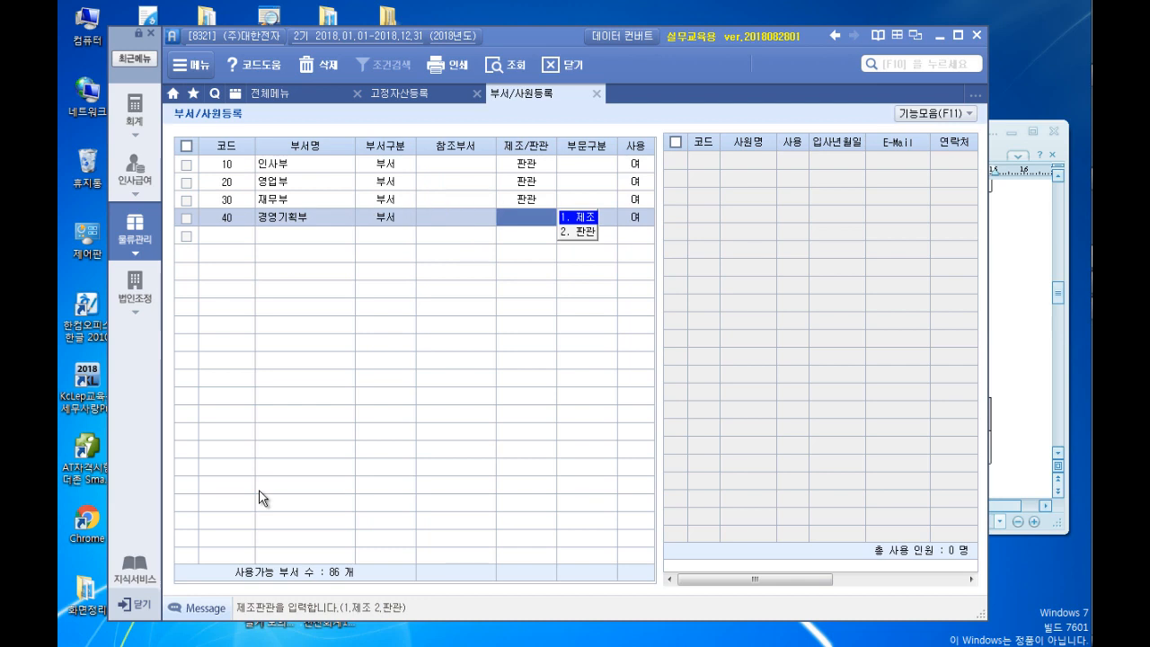
pyautogui.press('Return')
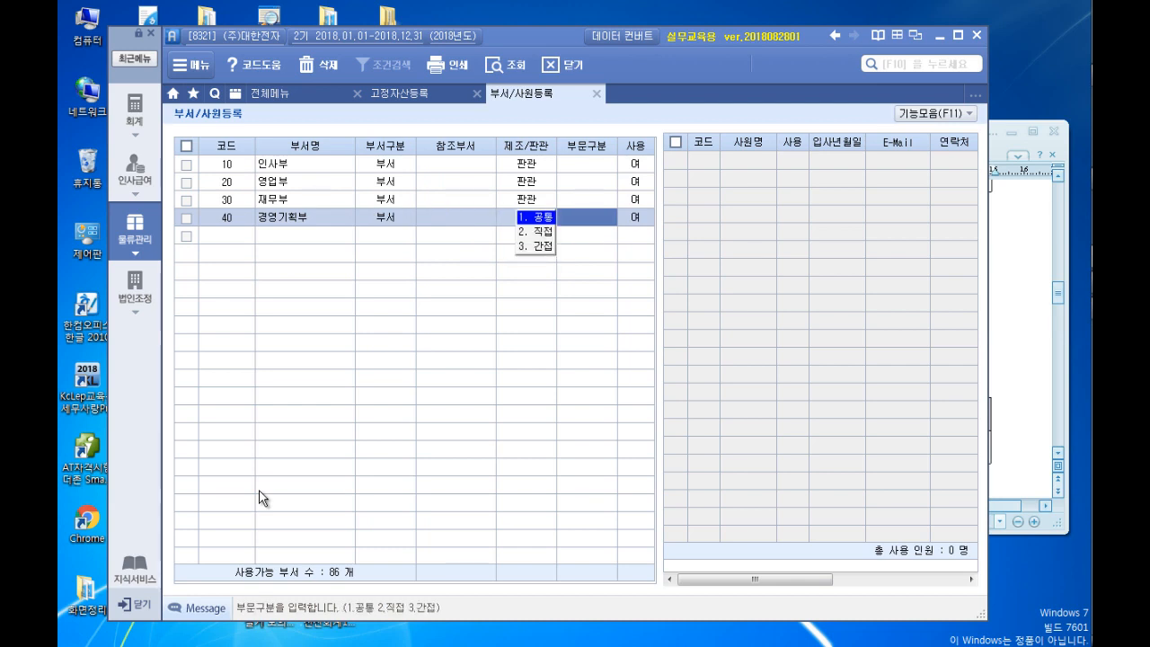
pyautogui.click(1017, 308)
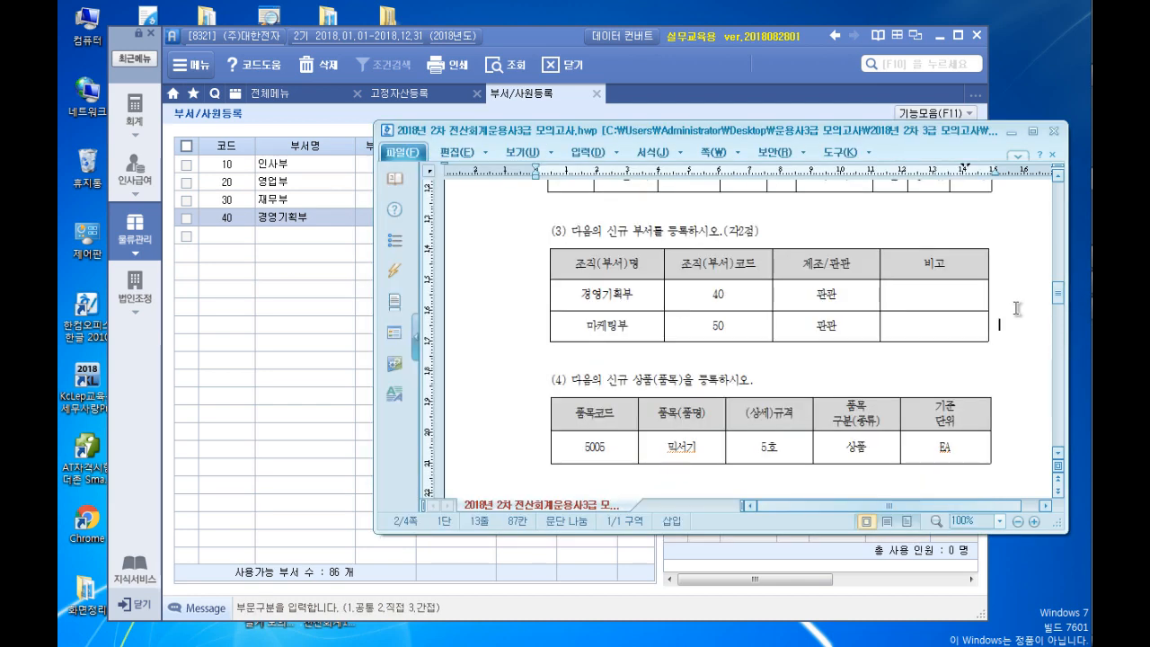
pyautogui.click(362, 332)
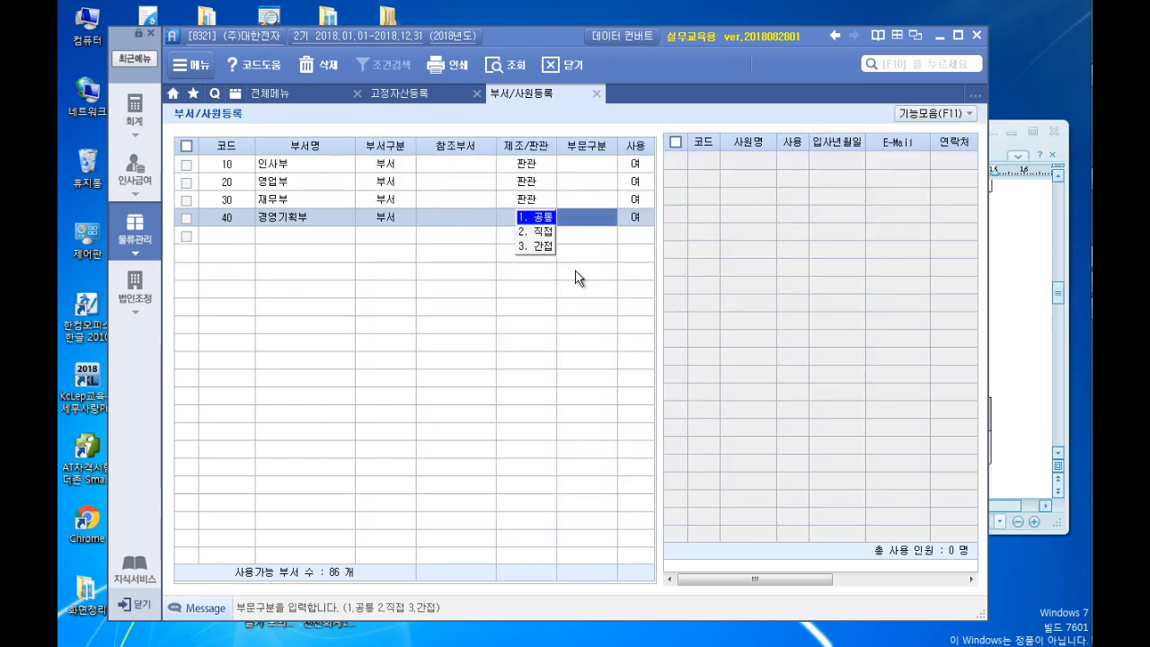
pyautogui.press('Return')
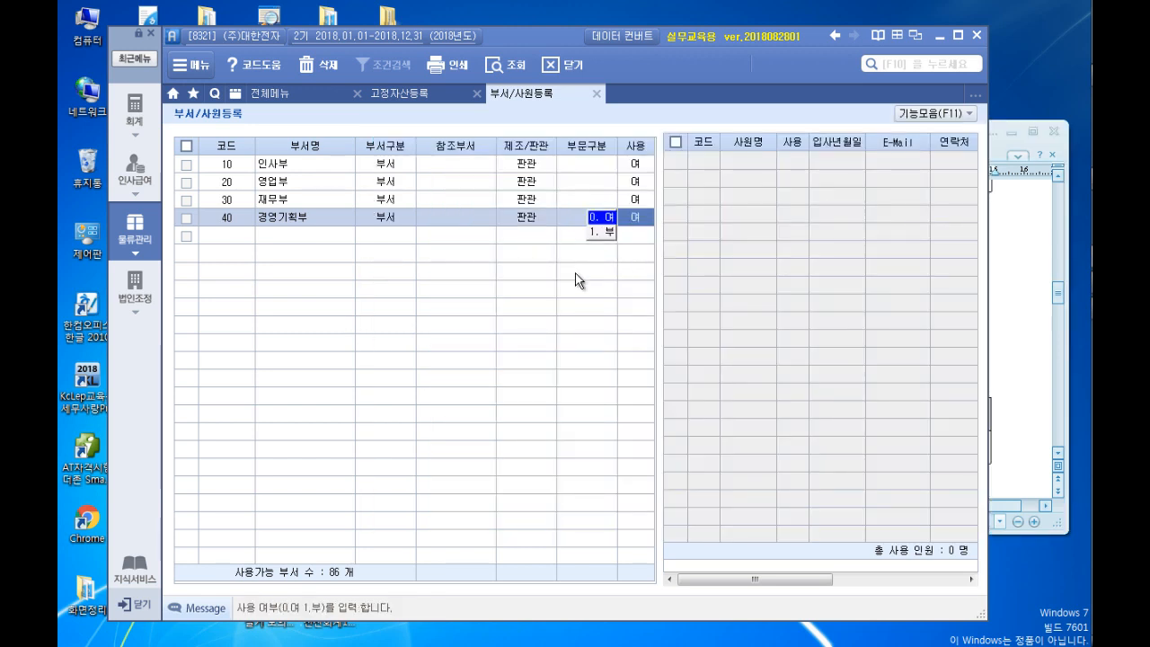
pyautogui.press('Return')
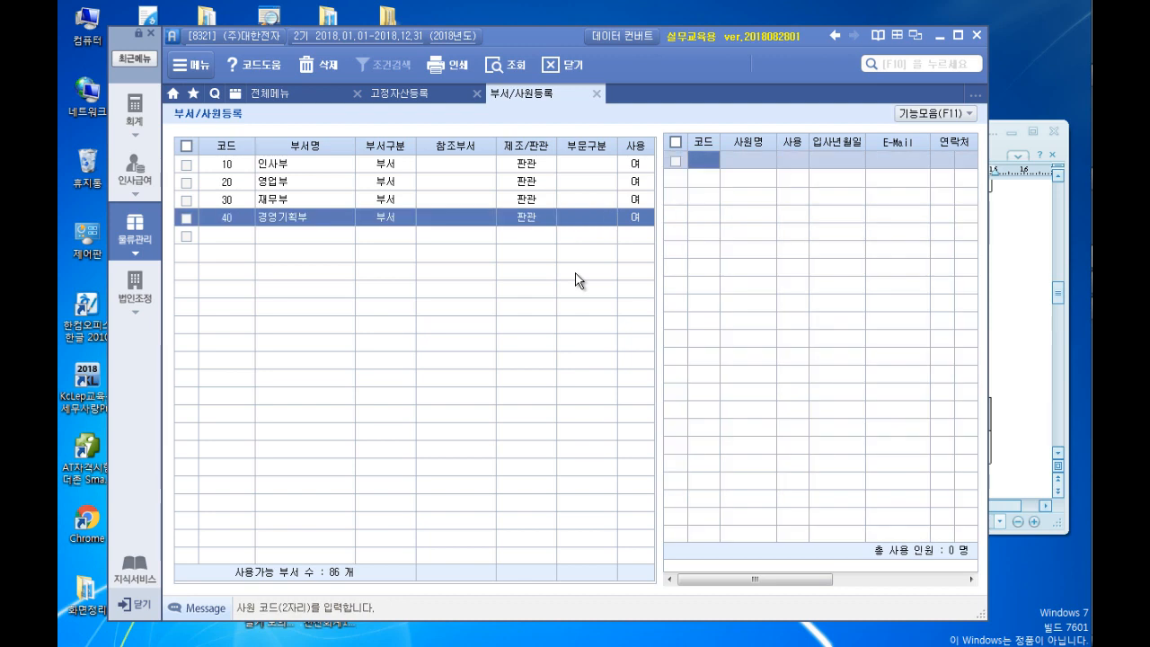
# Add department 50 마케팅부 as a 부서-type 판관 department, kept in use
pyautogui.click(239, 239)
pyautogui.click(1007, 289)
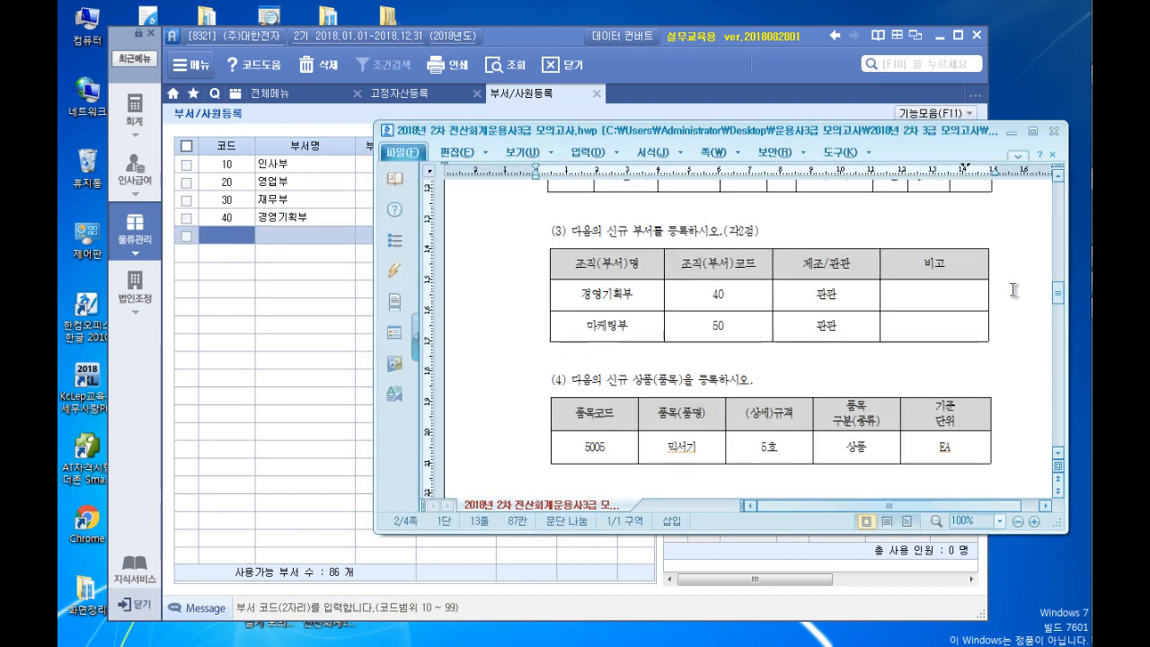
pyautogui.click(221, 237)
pyautogui.write('50')
pyautogui.press('Return')
pyautogui.write('물')
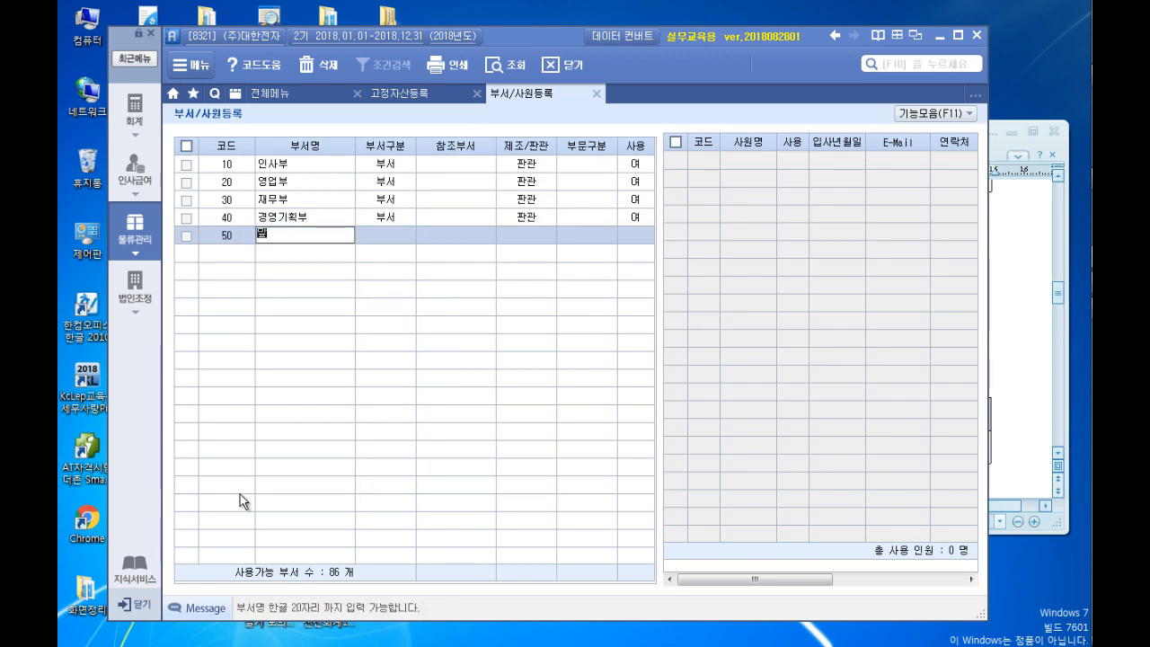
pyautogui.write('케ㅌ부')
pyautogui.press('Return')
pyautogui.press('Return')
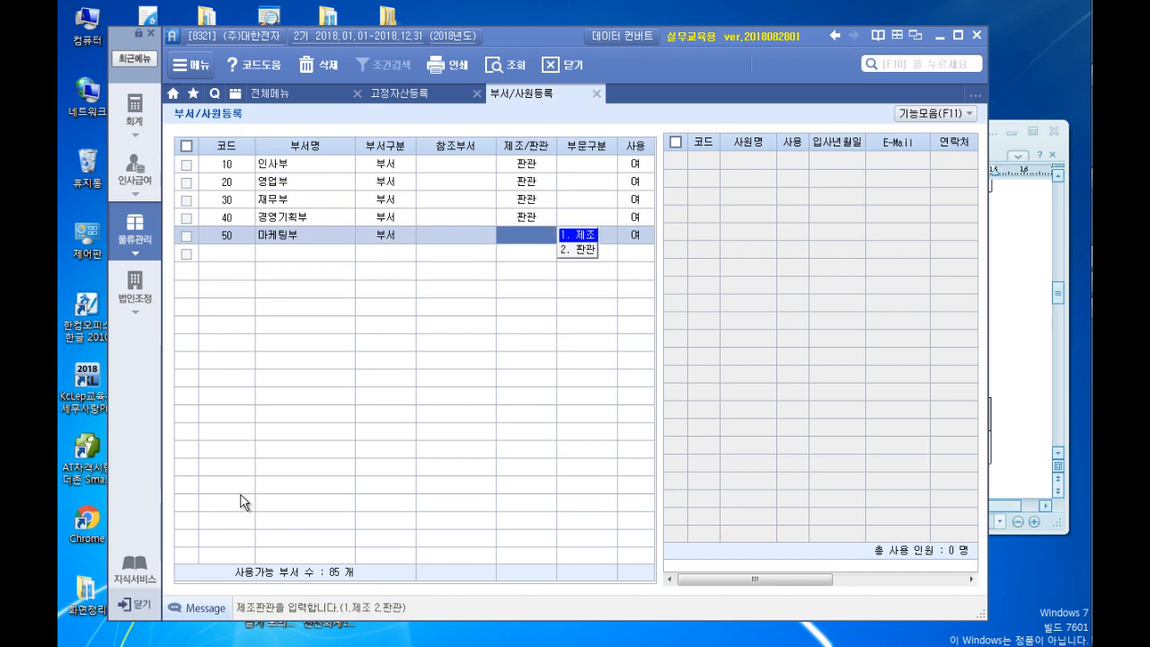
pyautogui.press('2')
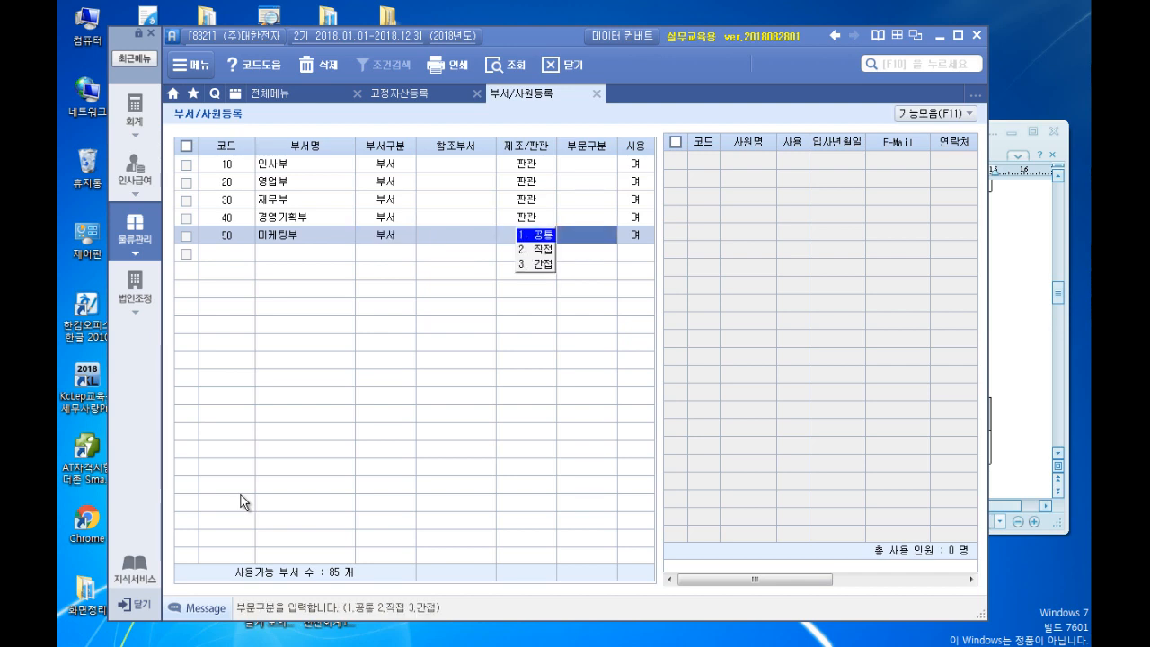
pyautogui.press('Return')
pyautogui.press('Return')
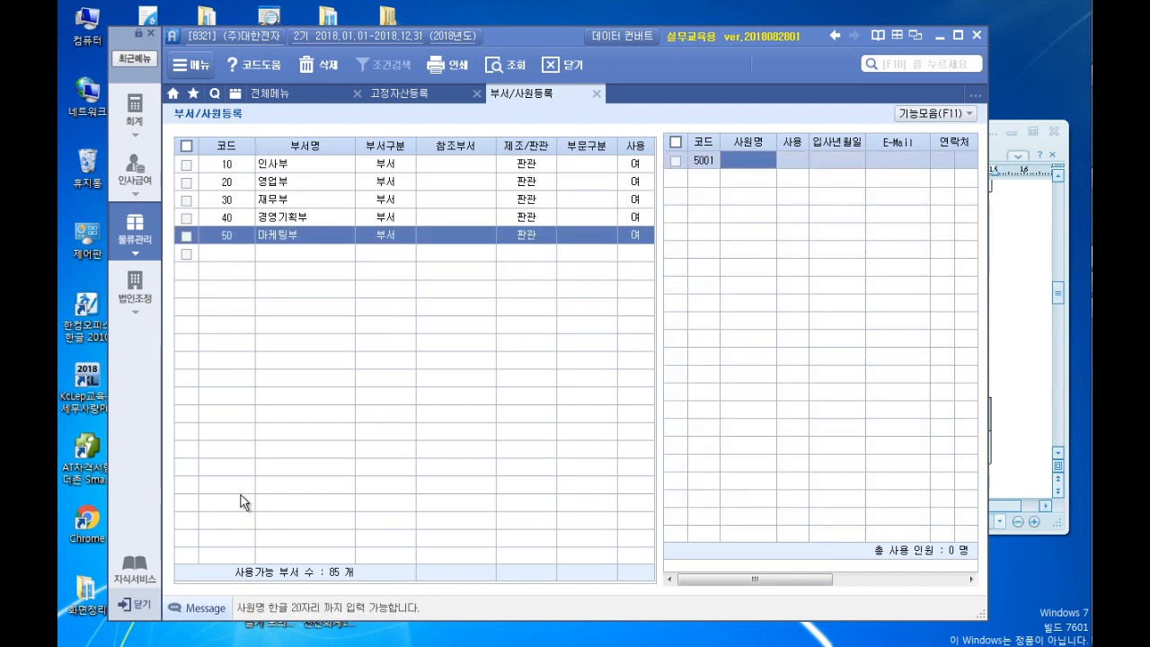
# Edit the employee code 5001 field in the employee list
pyautogui.click(1036, 293)
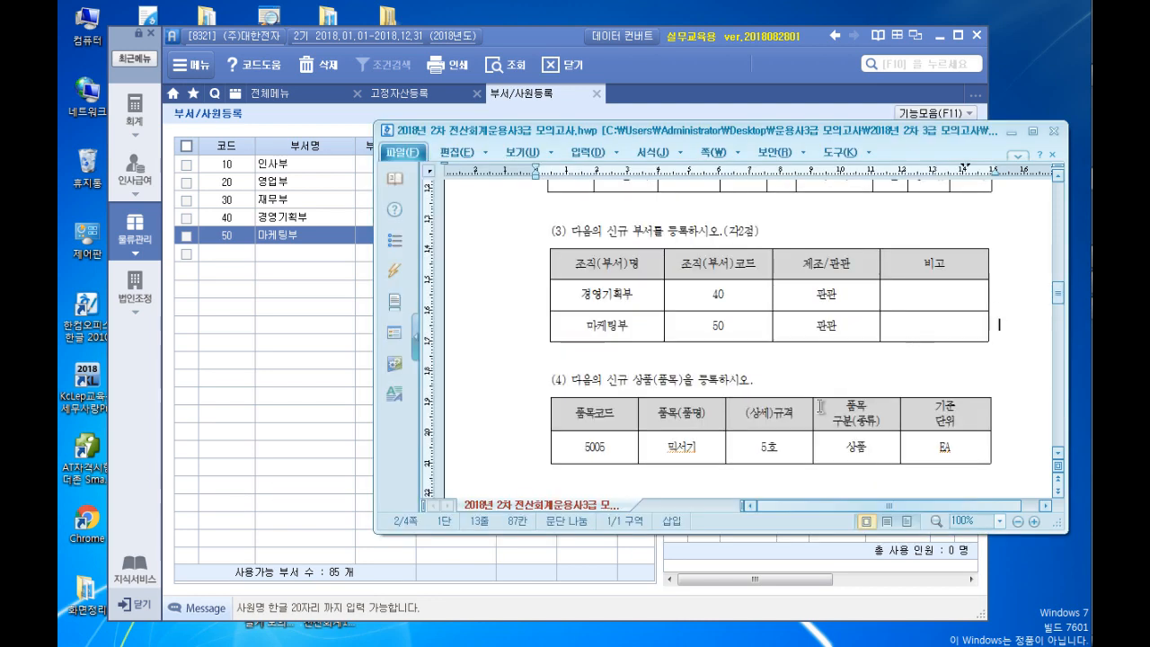
pyautogui.click(263, 374)
pyautogui.click(699, 162)
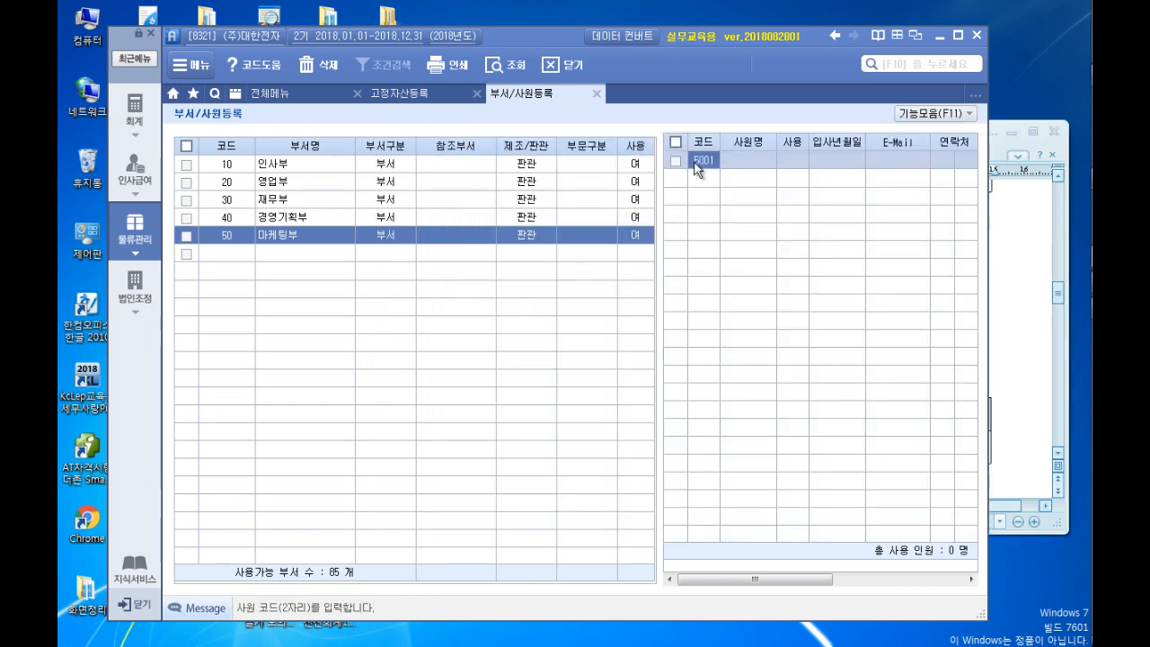
pyautogui.write('0')
pyautogui.press('Return')
pyautogui.press('Left')
# Clear the edited employee code and scroll the exam to the item task (4)
pyautogui.press('BackSpace')
pyautogui.click(1036, 281)
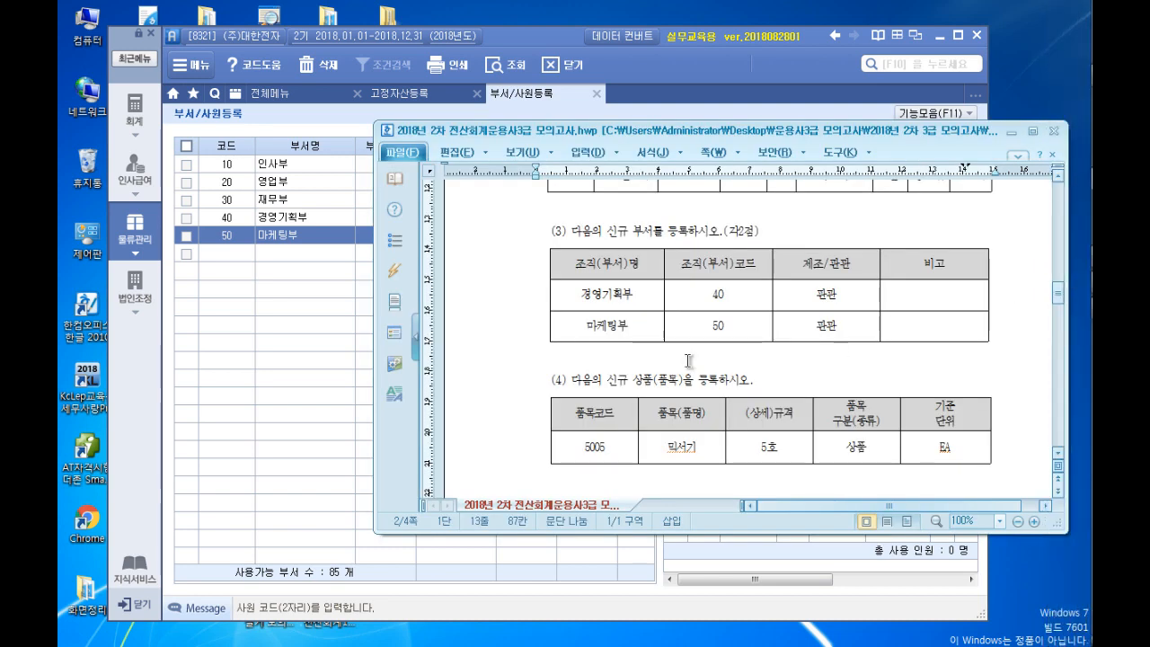
pyautogui.scroll(-1, 627, 302)
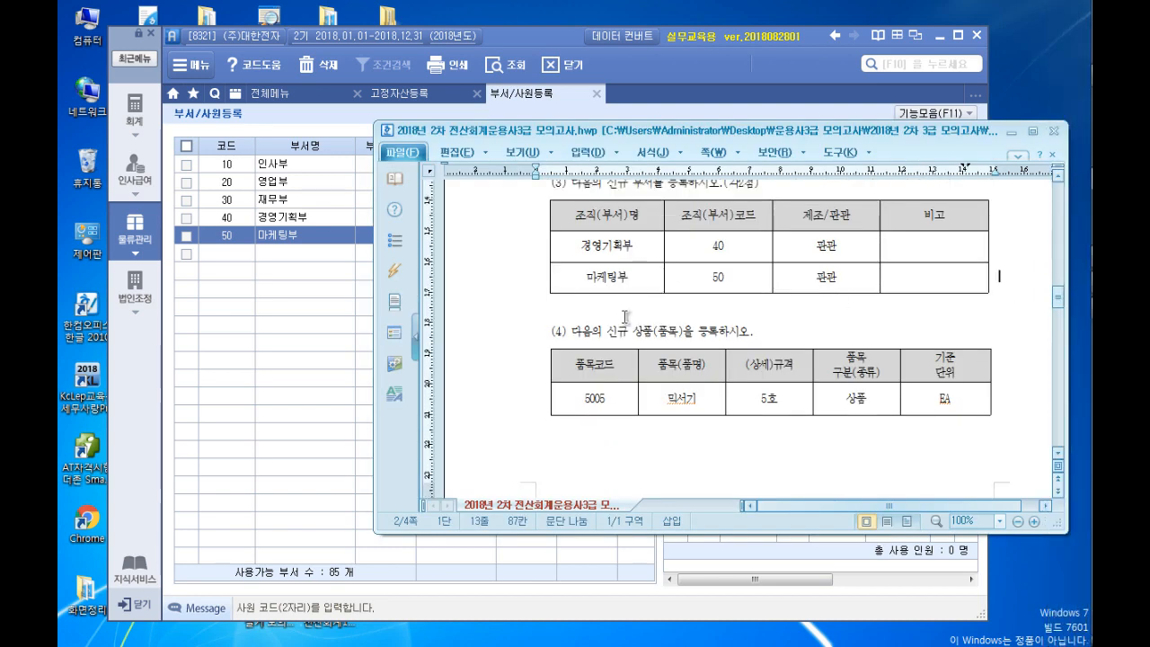
pyautogui.scroll(-1, 535, 289)
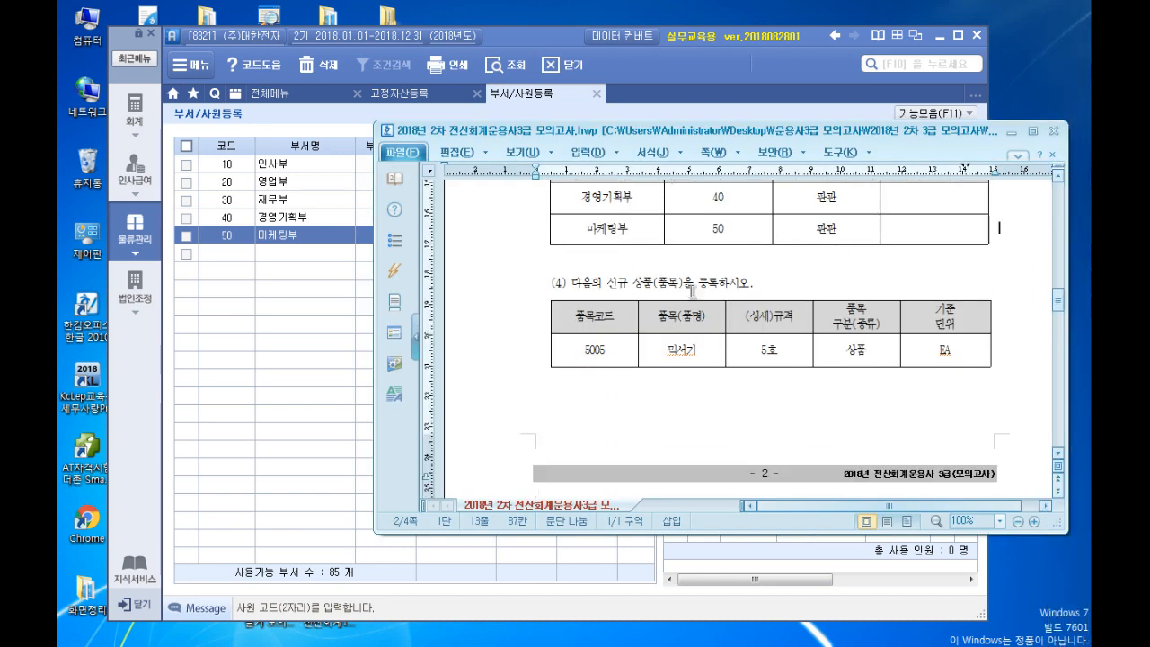
# Open 품목등록 and add 상품 item 5005 믹서기 with spec 5호
pyautogui.click(139, 234)
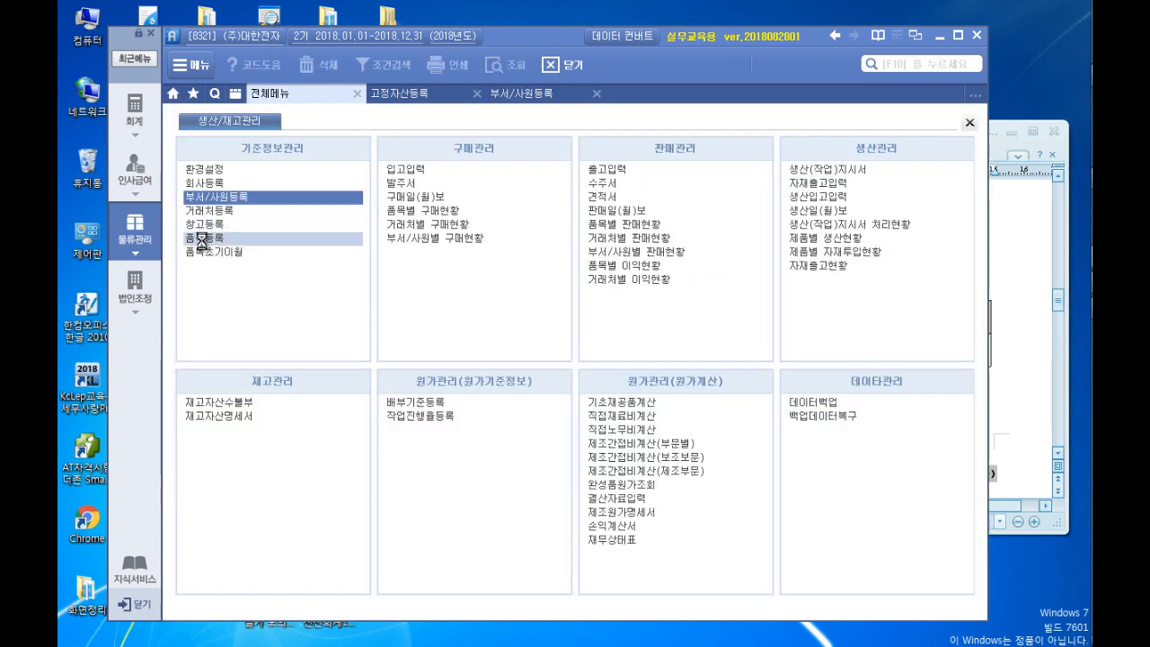
pyautogui.click(203, 238)
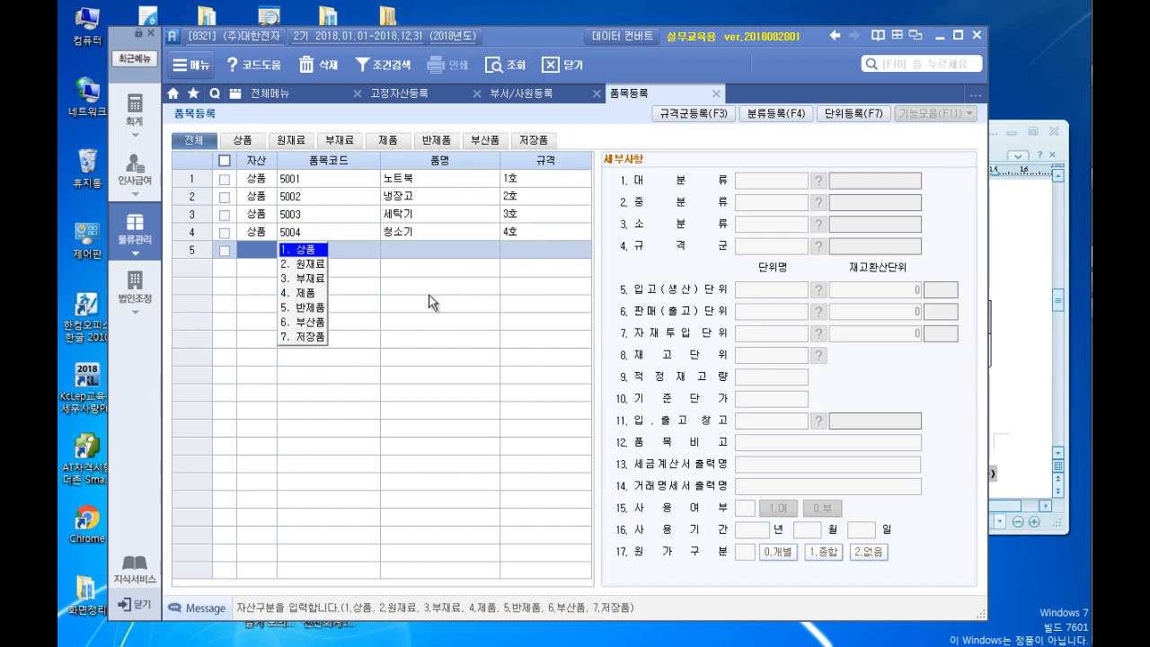
pyautogui.press('Return')
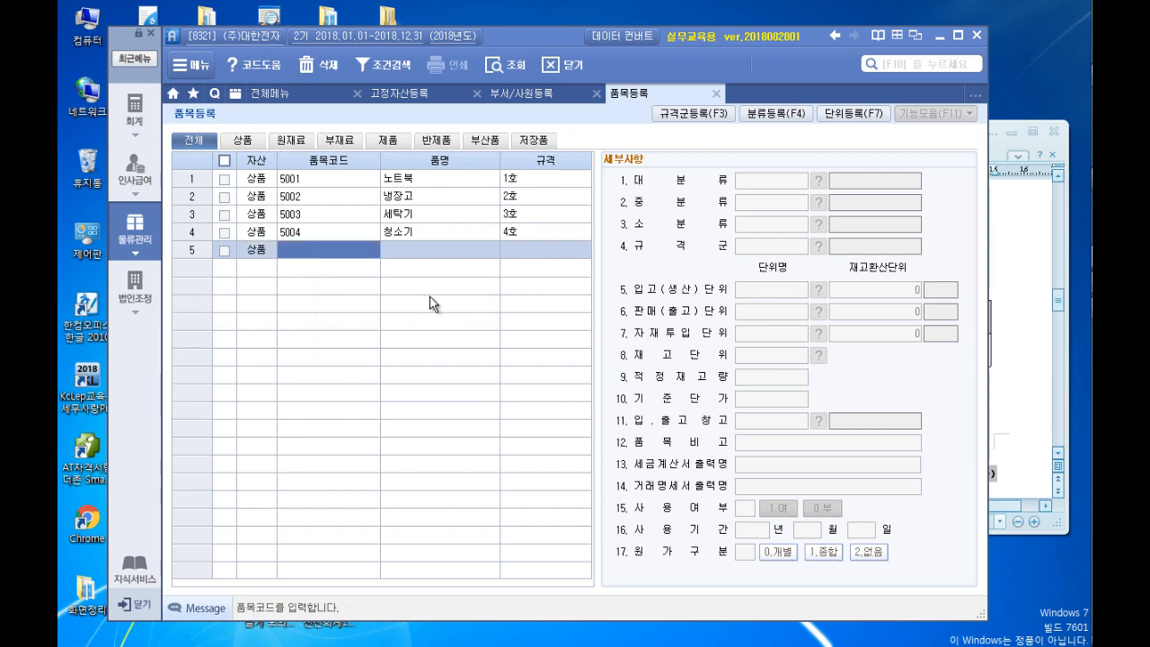
pyautogui.click(1005, 360)
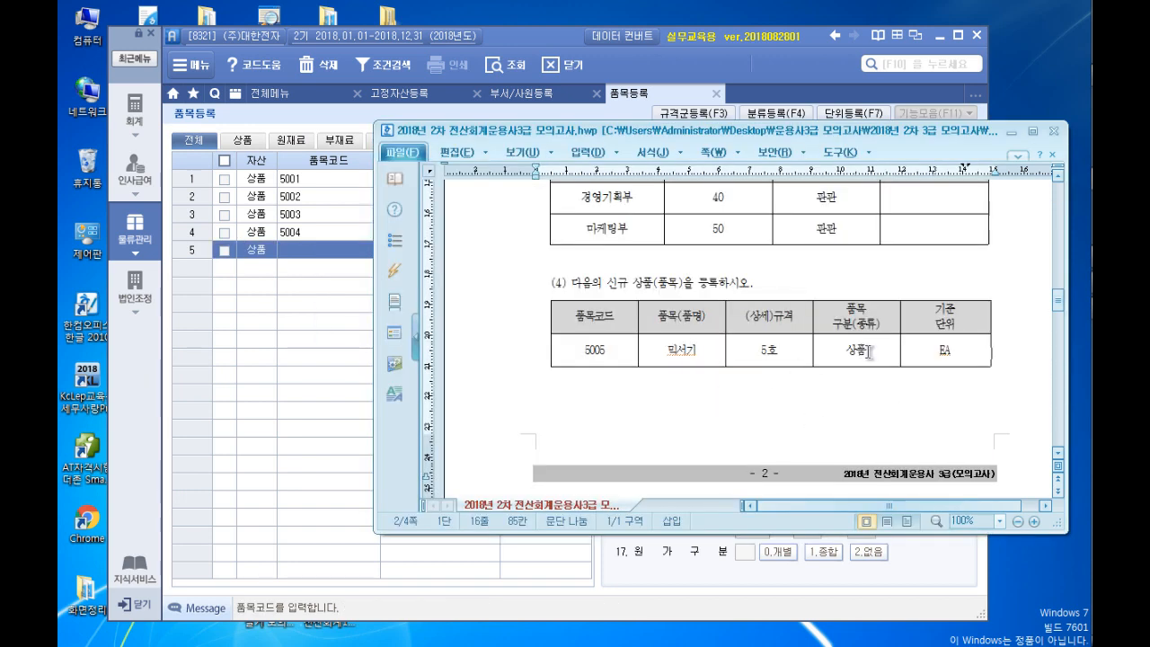
pyautogui.click(301, 249)
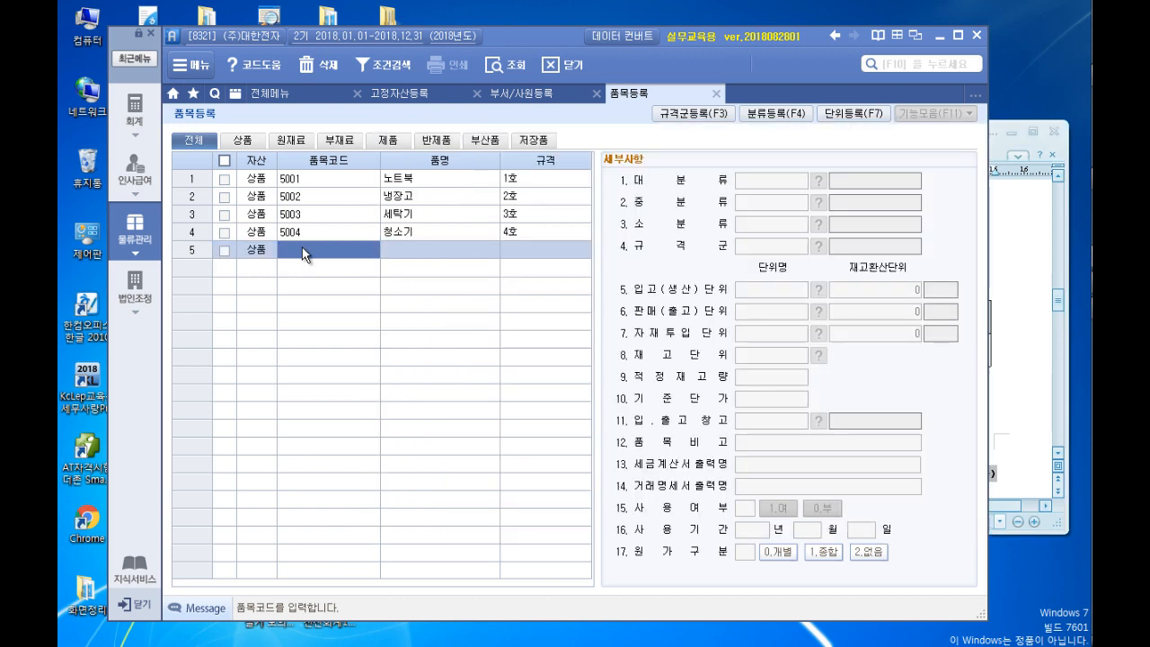
pyautogui.write('5005')
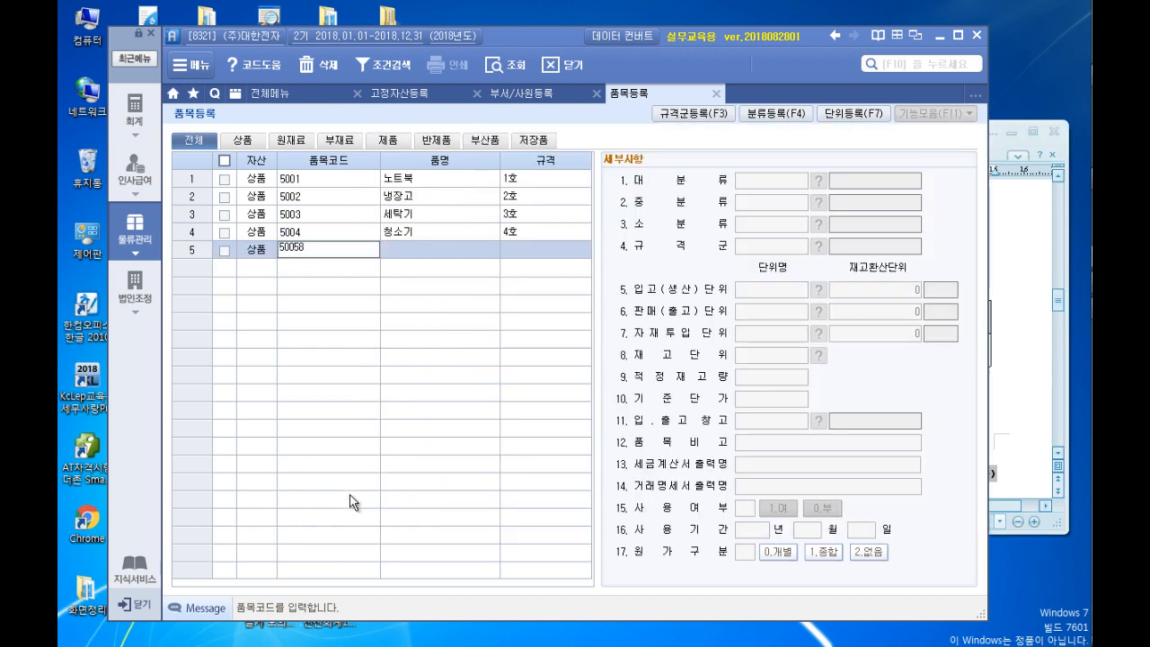
pyautogui.press('Return')
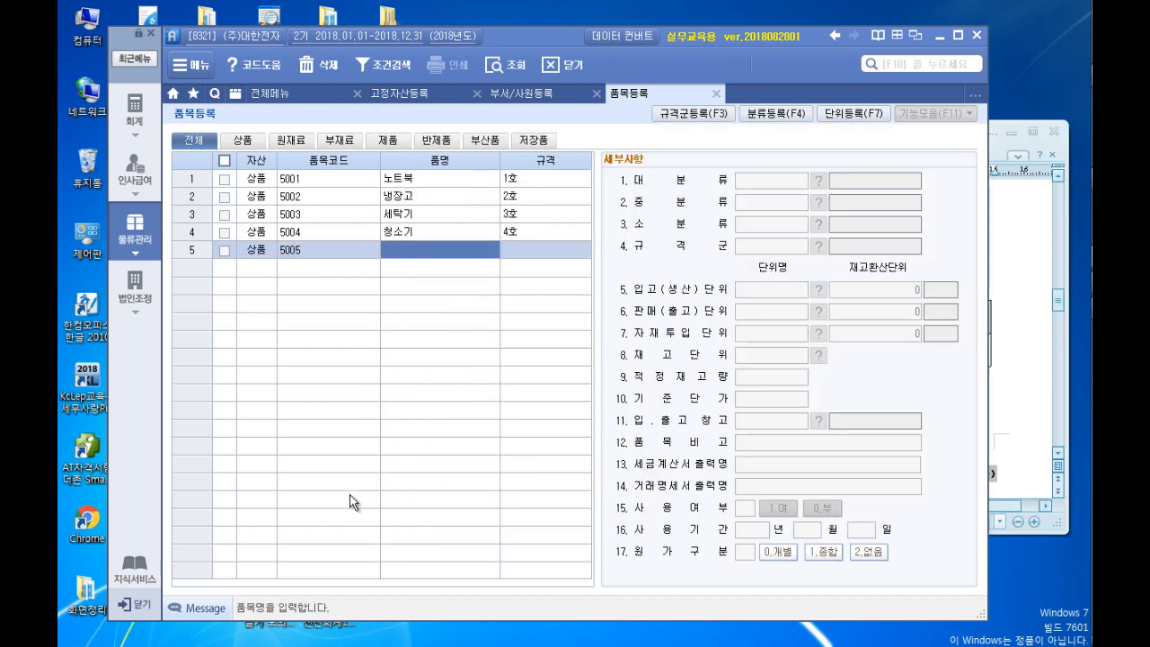
pyautogui.write('믹서기')
pyautogui.press('Return')
pyautogui.write('5호')
pyautogui.press('Return')
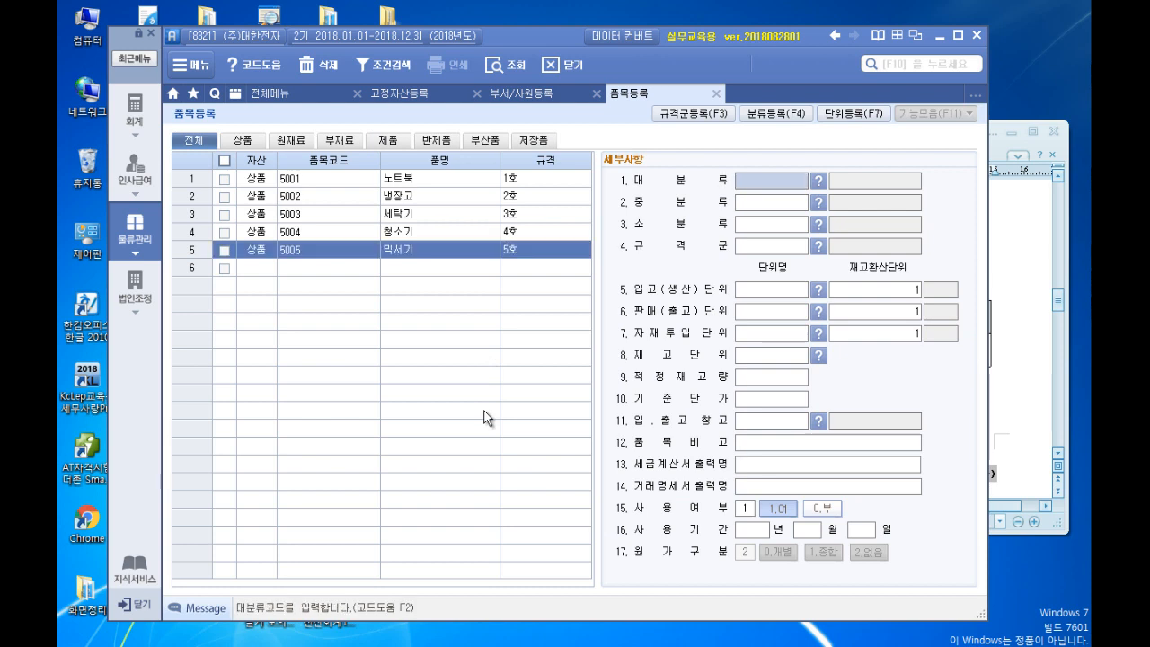
# Set EA as the item's receiving, sales, material input and stock units
pyautogui.click(770, 292)
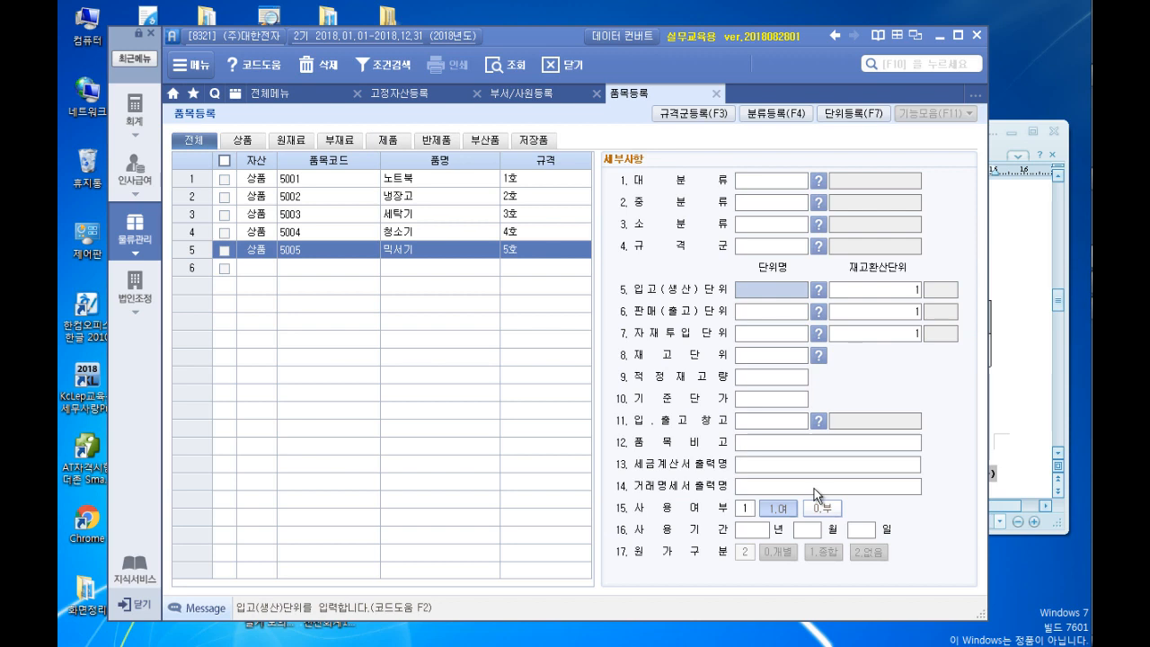
pyautogui.write('티')
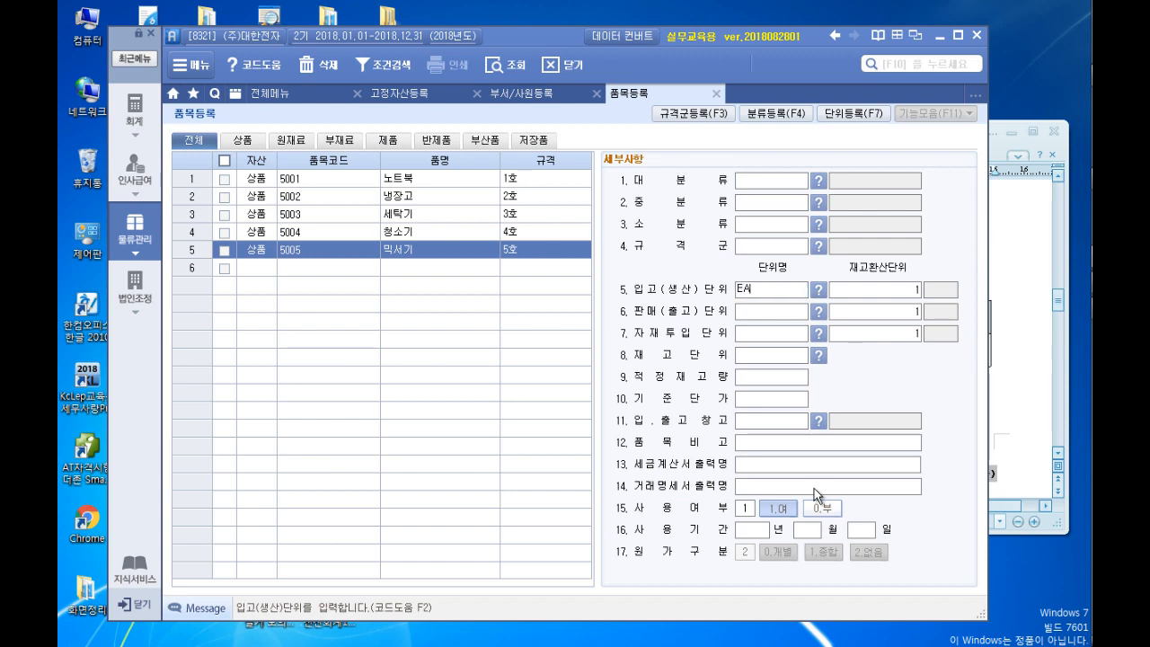
pyautogui.press('Return')
pyautogui.write('EA')
pyautogui.press('Return')
pyautogui.write('EA')
pyautogui.press('Return')
pyautogui.write('EA')
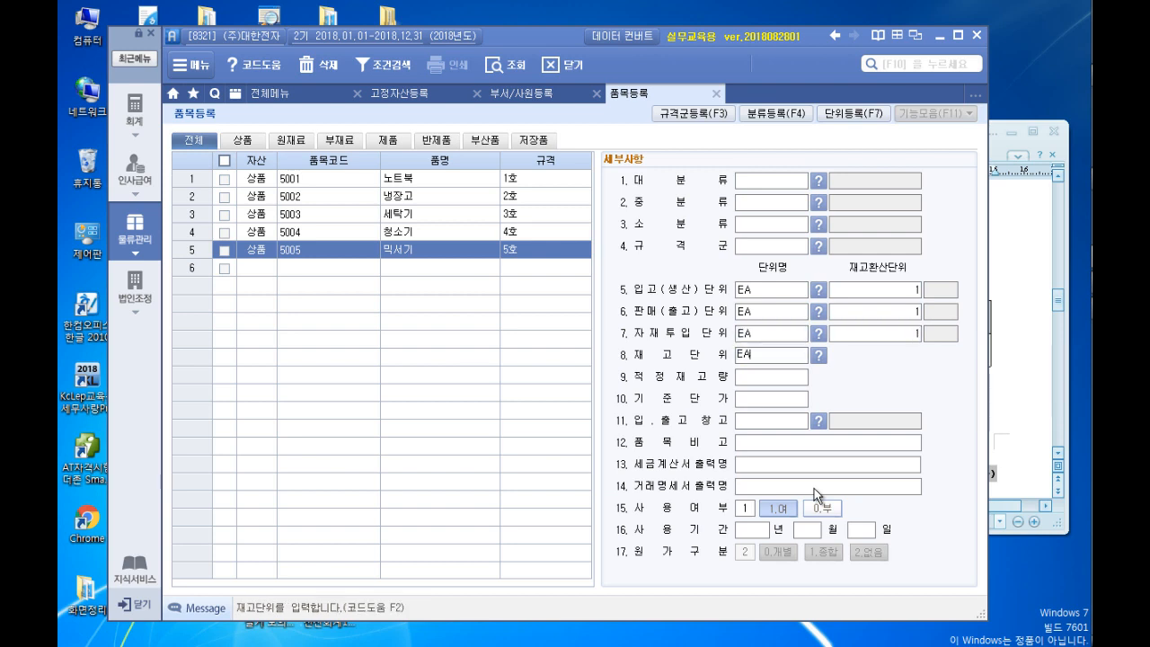
pyautogui.press('Return')
pyautogui.click(992, 416)
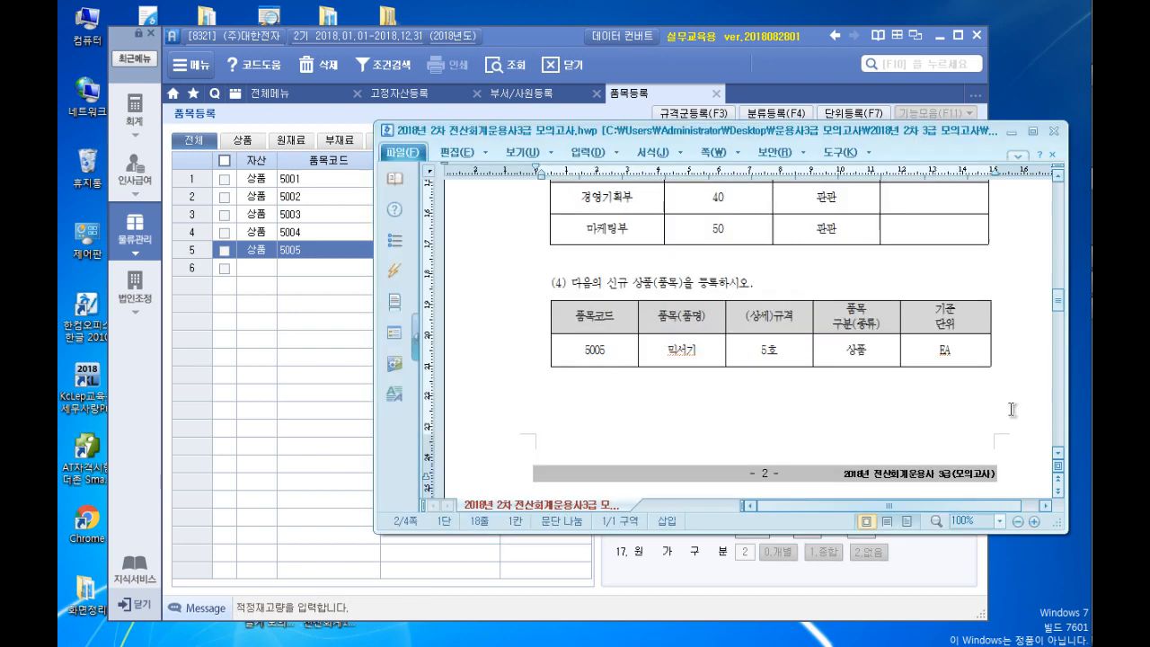
# Close the 품목등록, 부서/사원등록 and 고정자산등록 screens
pyautogui.scroll(-3, 656, 364)
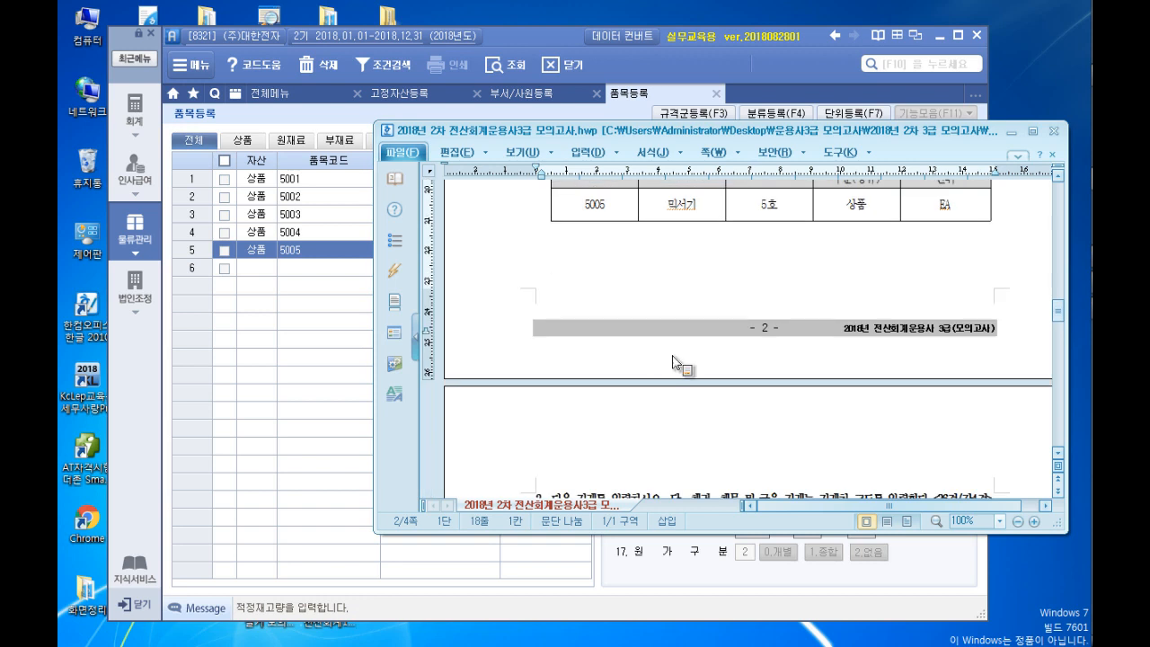
pyautogui.scroll(-5, 536, 285)
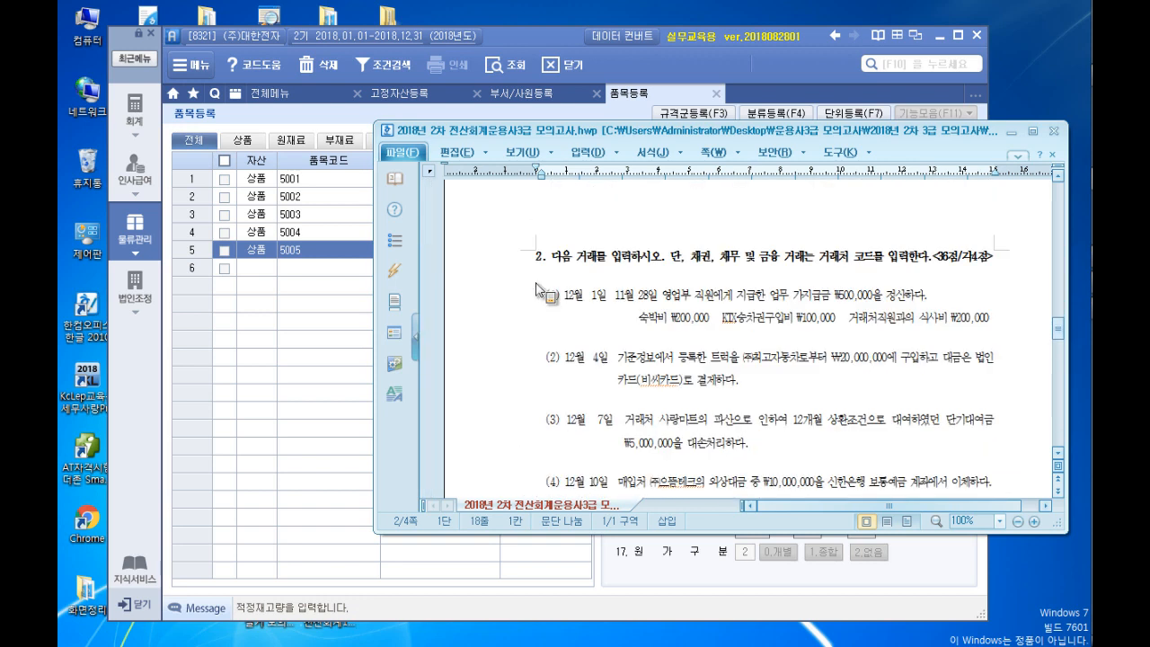
pyautogui.scroll(-1, 538, 289)
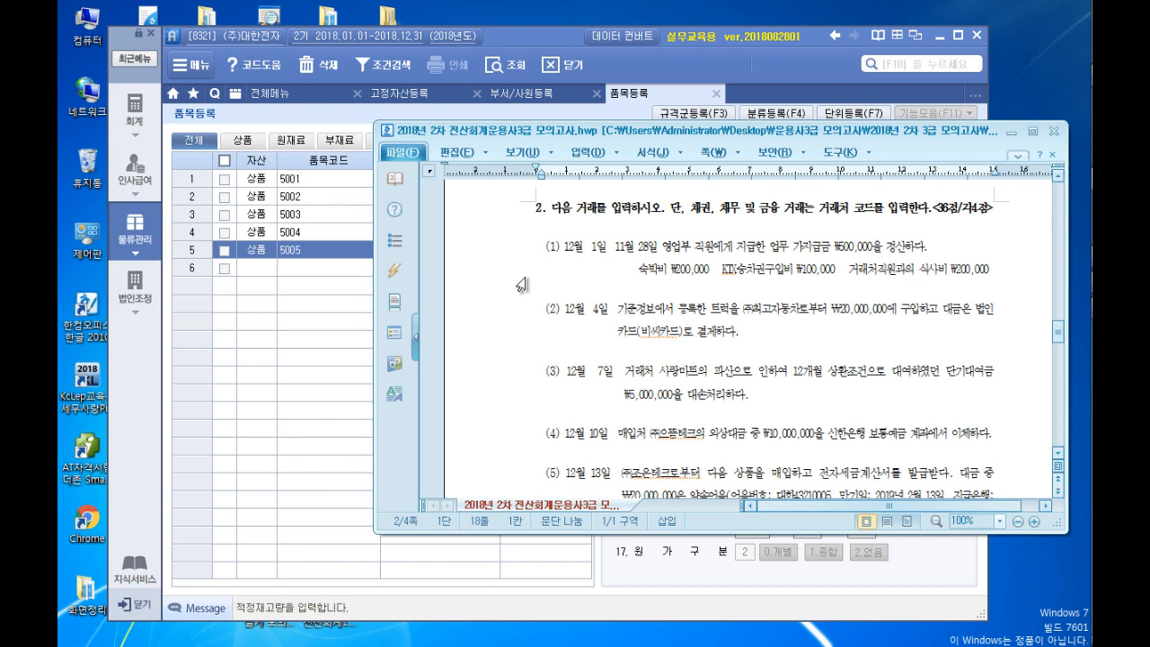
pyautogui.click(716, 94)
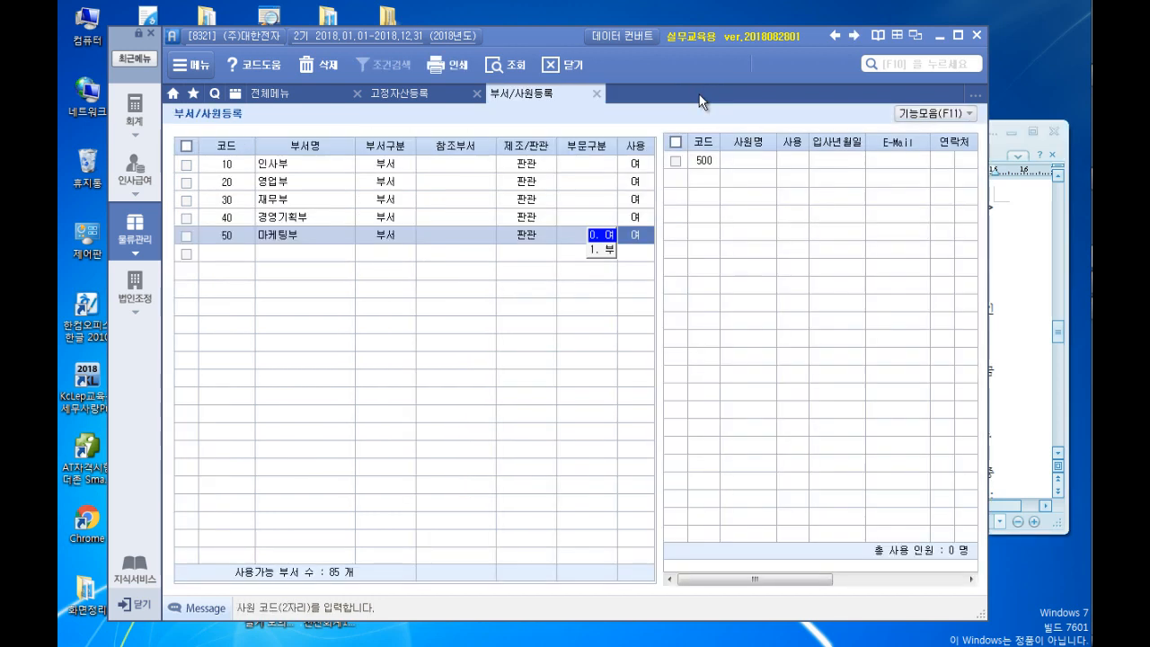
pyautogui.click(596, 94)
pyautogui.click(477, 93)
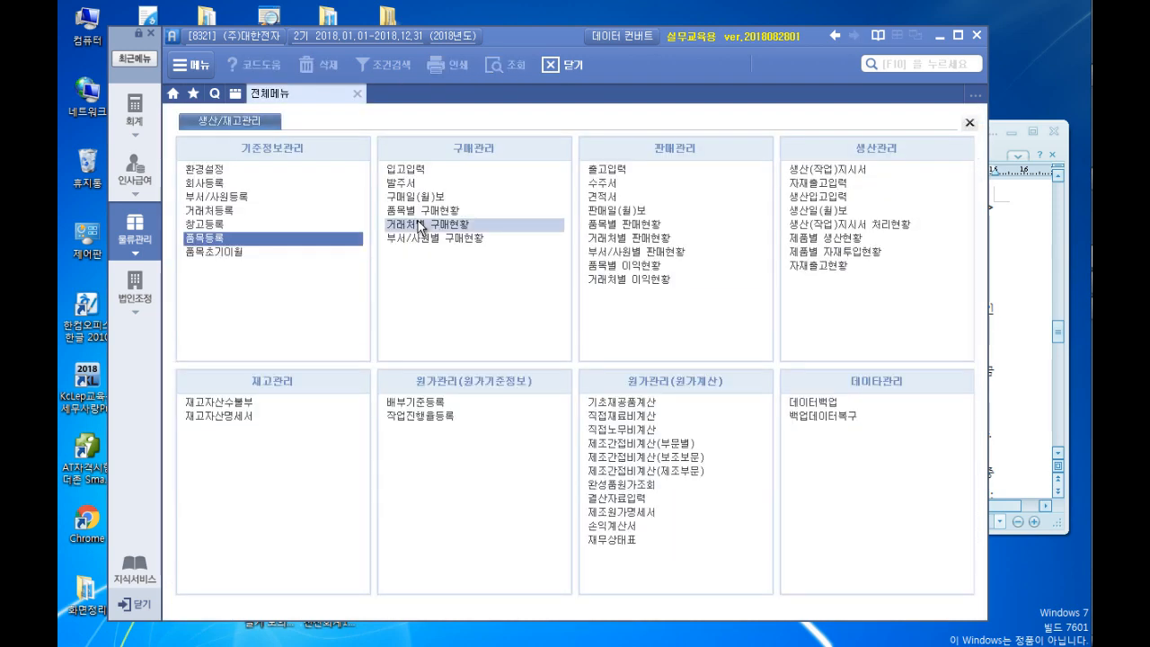
# Open 일반전표입력 from the 회계 menu
pyautogui.click(135, 113)
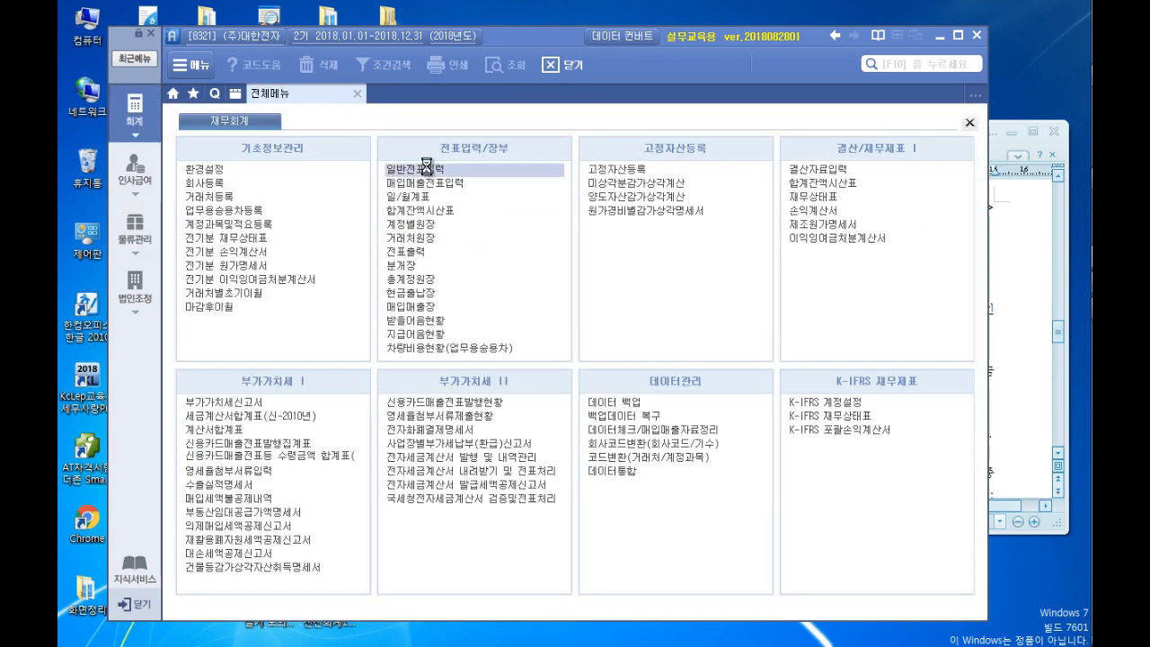
pyautogui.click(429, 171)
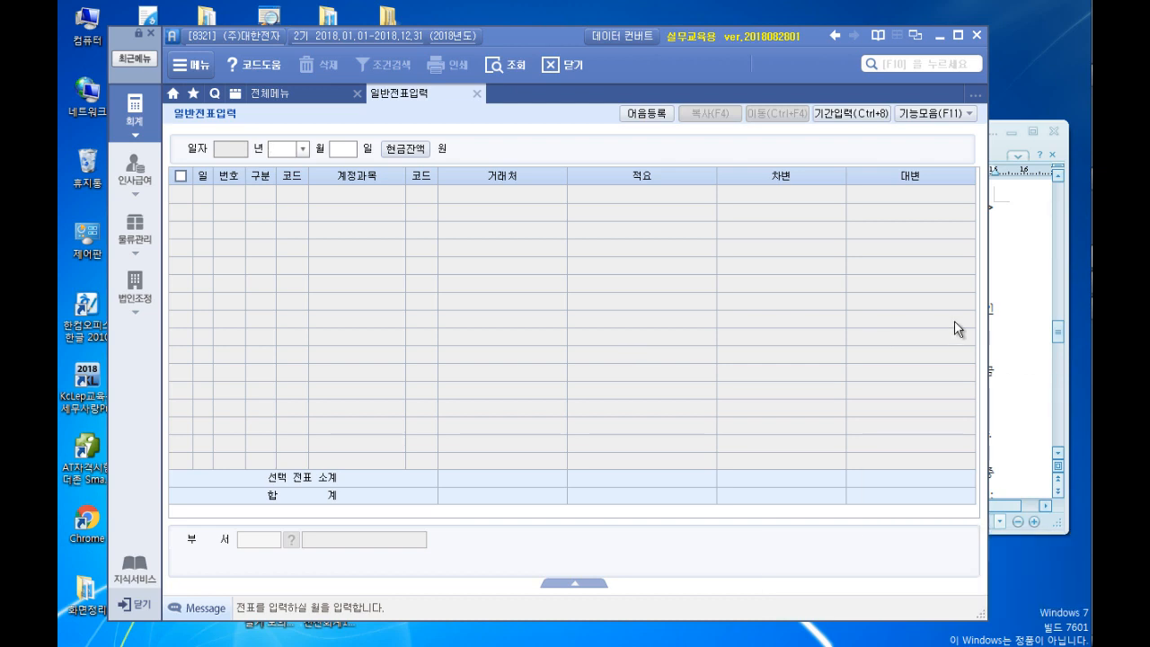
pyautogui.click(1019, 268)
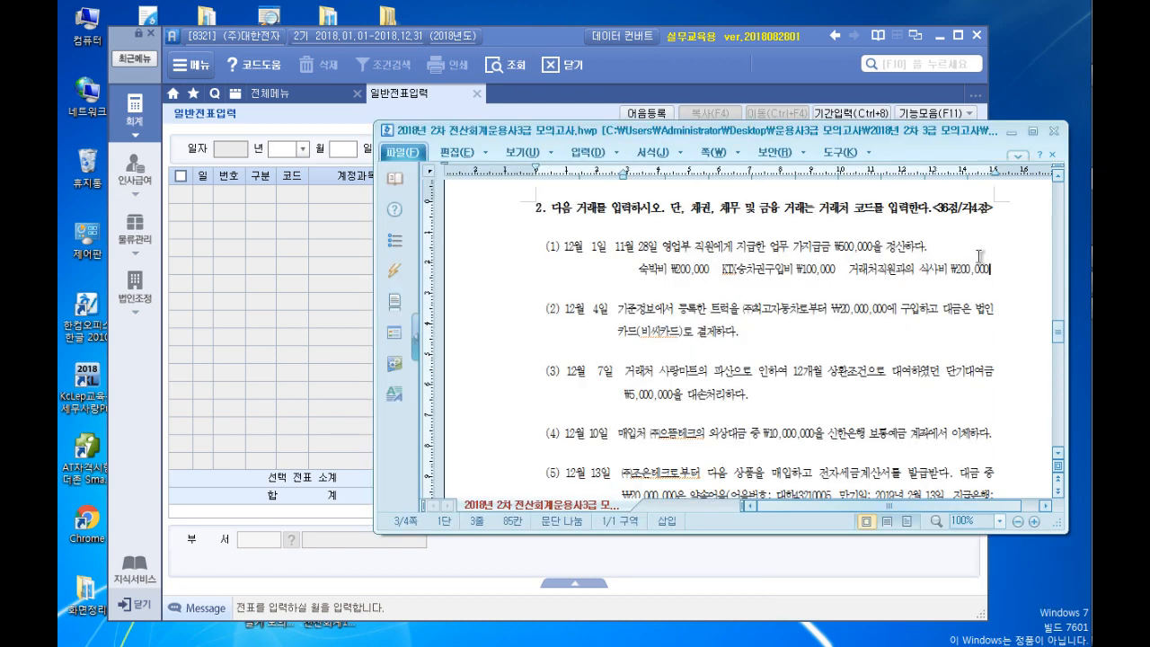
# Draft the December 1 answer: debit 여비교통비 300,000, credit 가지급금 500,000
pyautogui.press('Return')
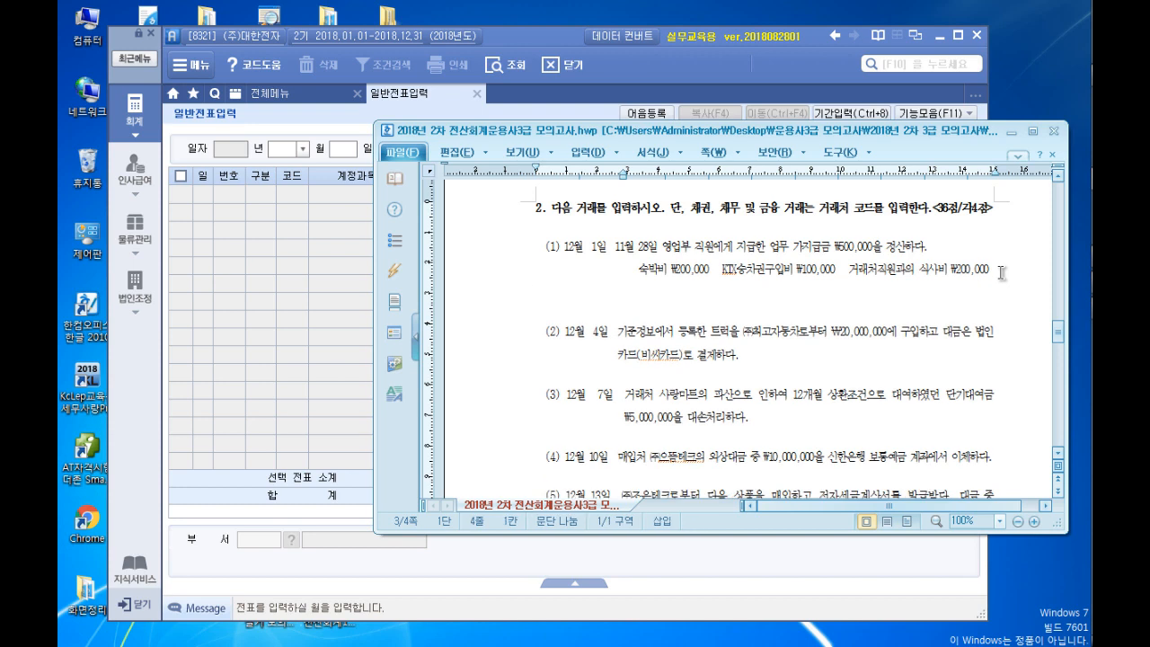
pyautogui.write('차)')
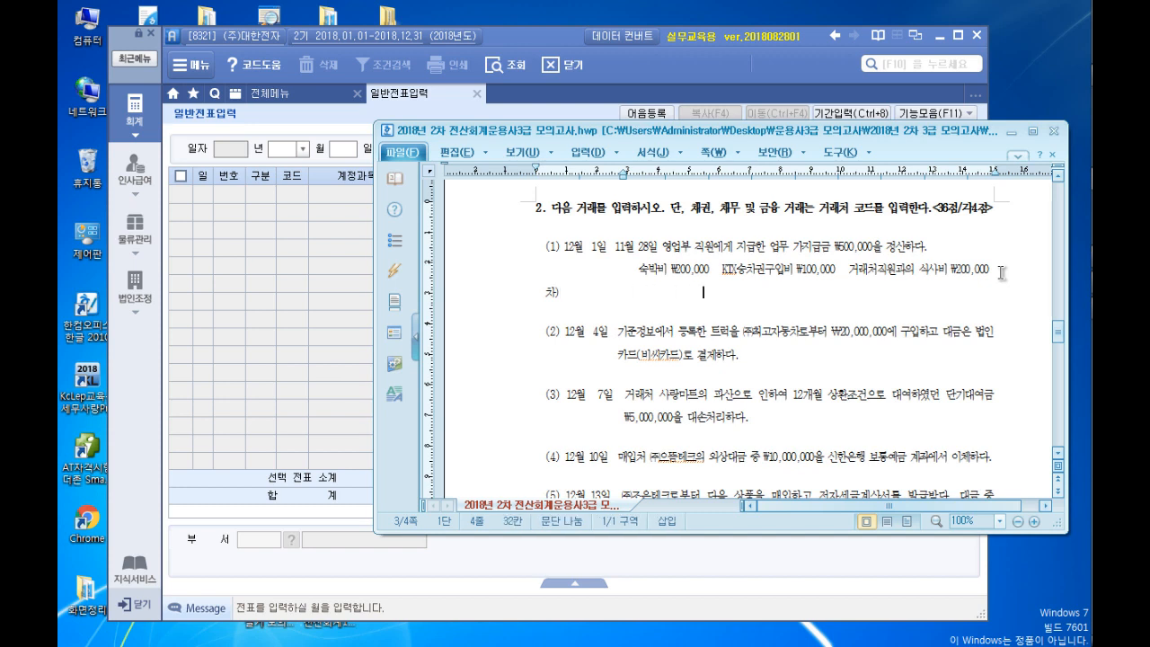
pyautogui.write('                        대) 가지급금 500')
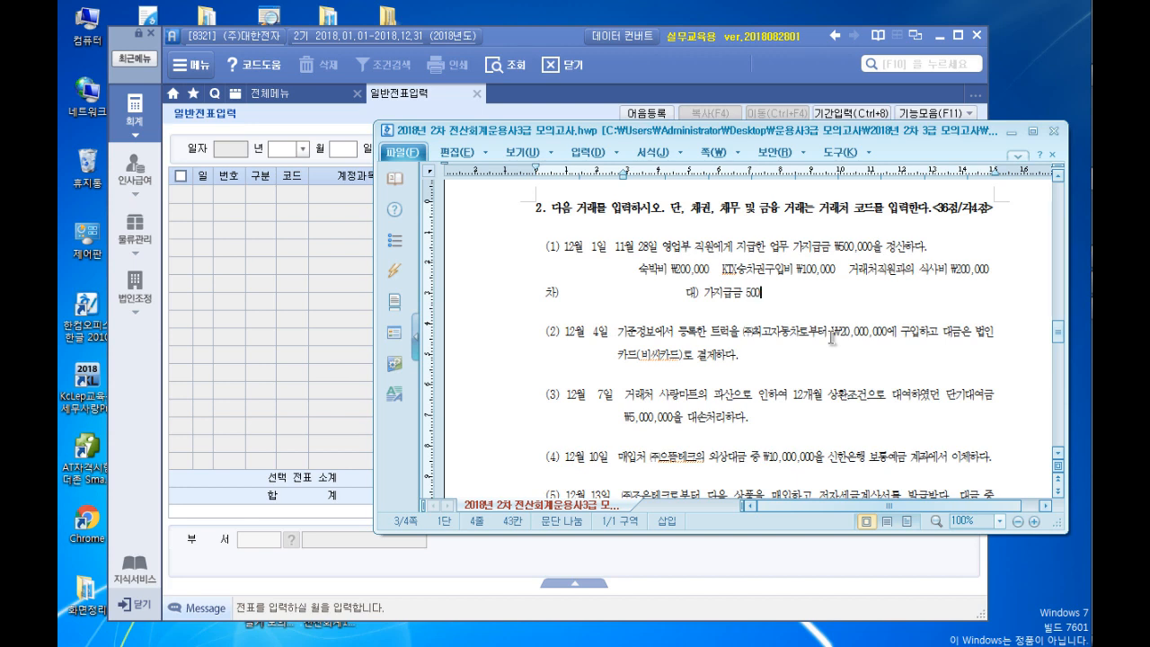
pyautogui.write(',000')
pyautogui.moveTo(638, 268); pyautogui.dragTo(838, 266)
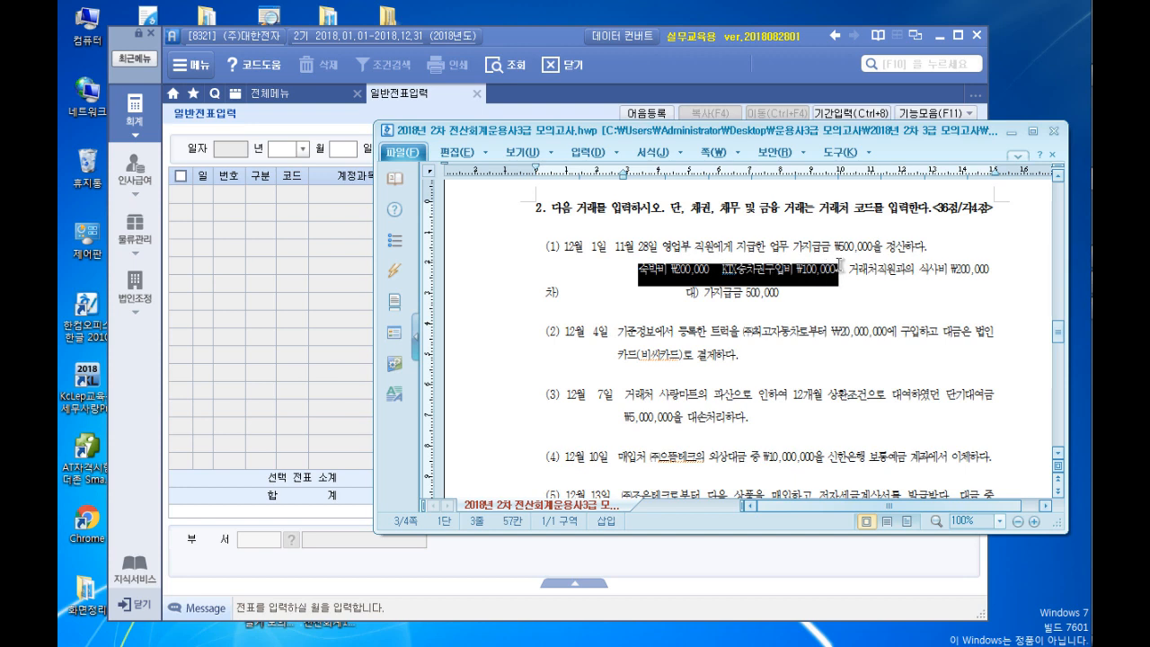
pyautogui.click(570, 294)
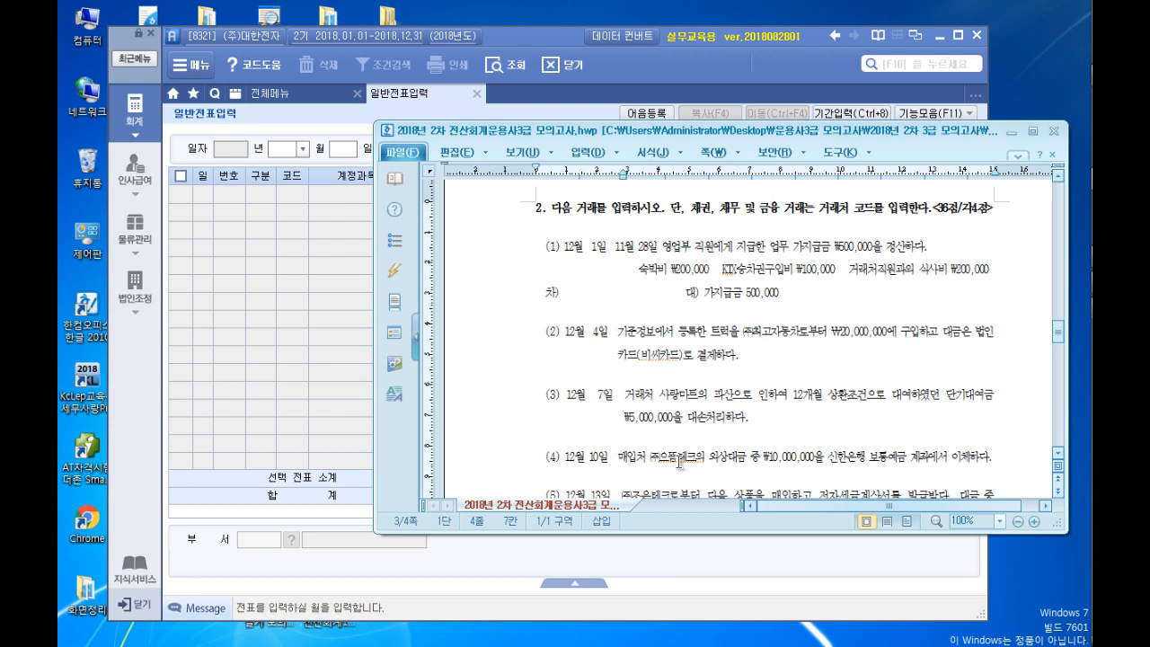
pyautogui.write('여비교통')
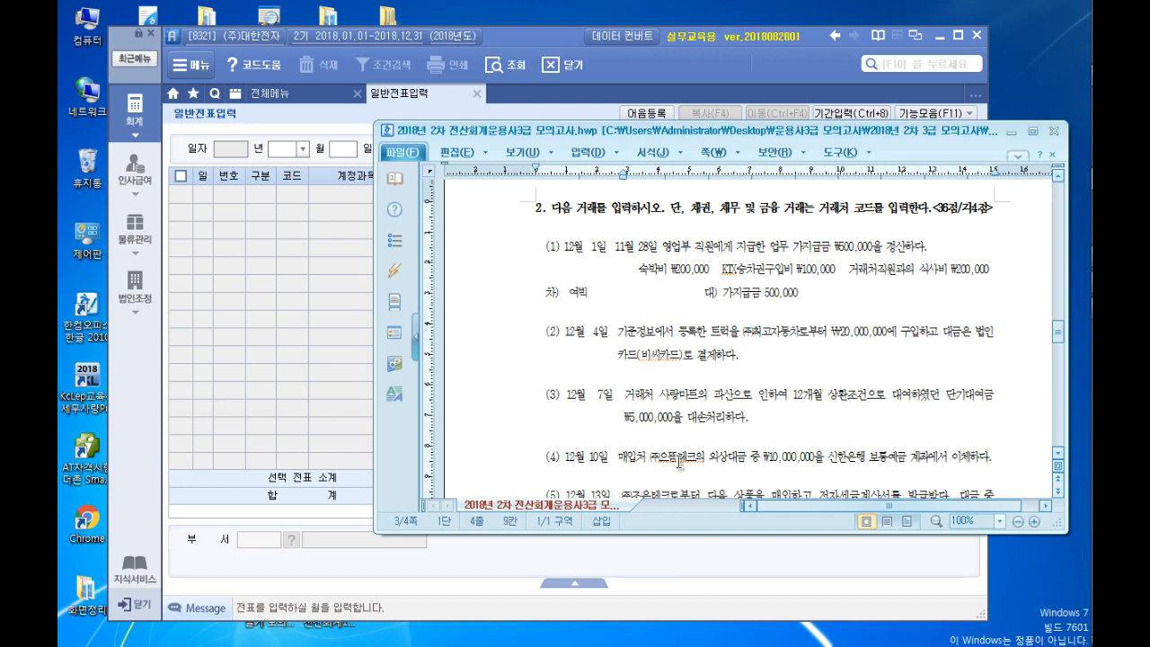
pyautogui.write('비')
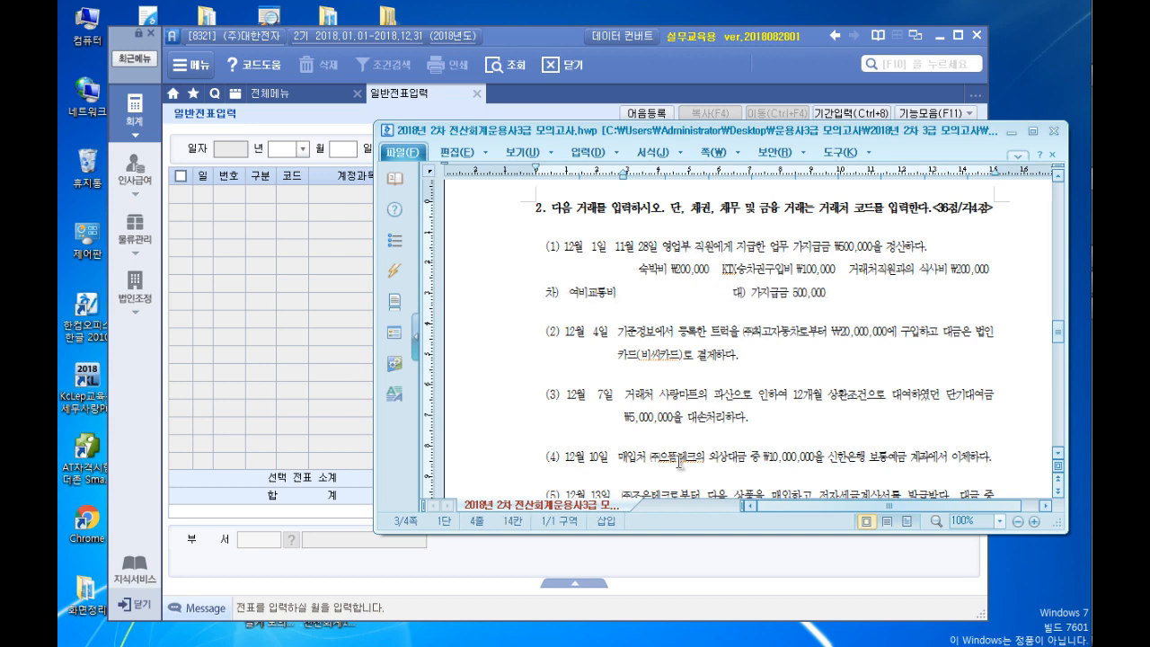
pyautogui.write(' 300,000')
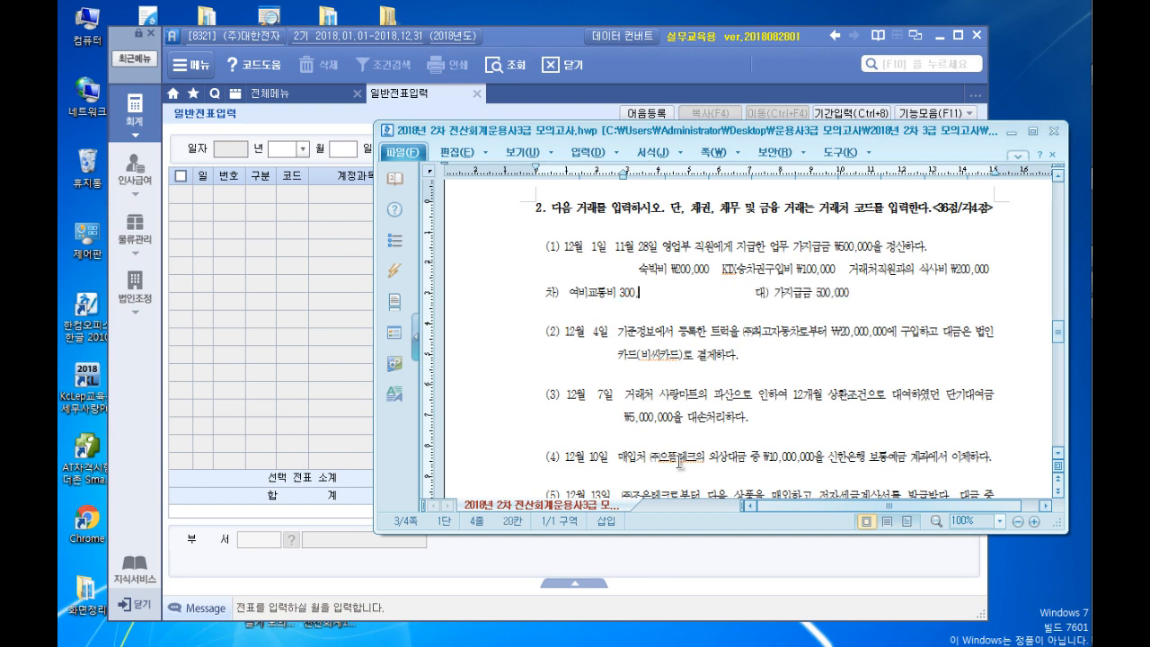
pyautogui.press('Delete')
pyautogui.press('Delete')
pyautogui.press('Delete')
pyautogui.press('Delete')
pyautogui.press('Delete')
pyautogui.press('Delete')
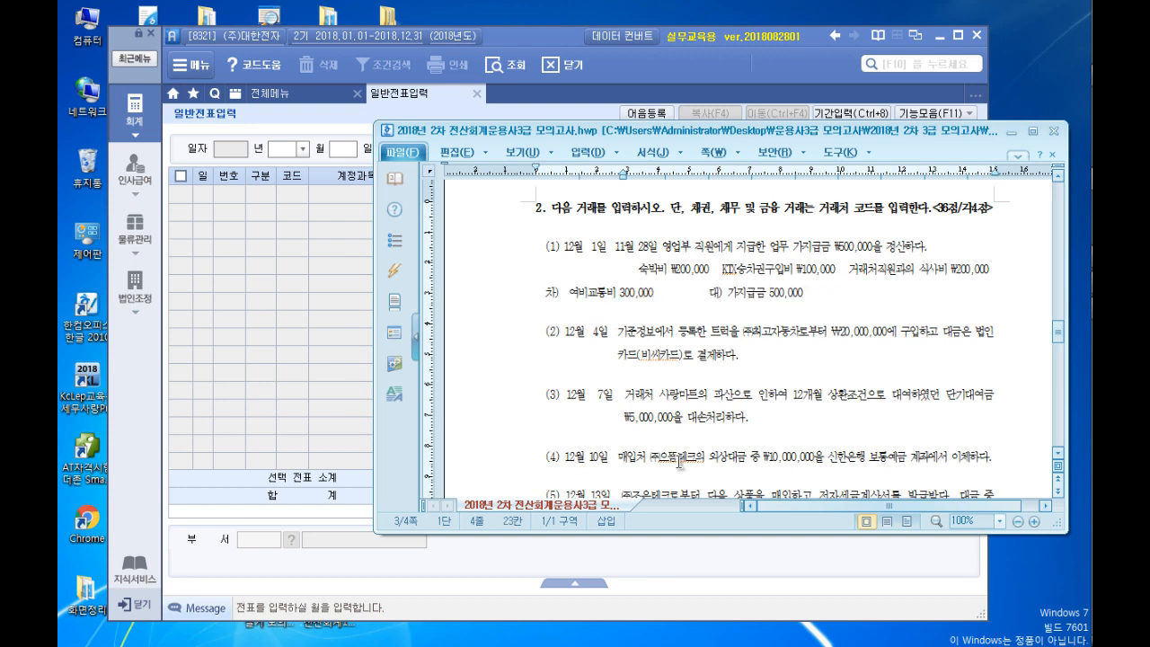
# Add a 접대비 200,000 debit line, then date the sPLUS voucher 12월 01일
pyautogui.click(580, 306)
pyautogui.click(793, 284)
pyautogui.press('Return')
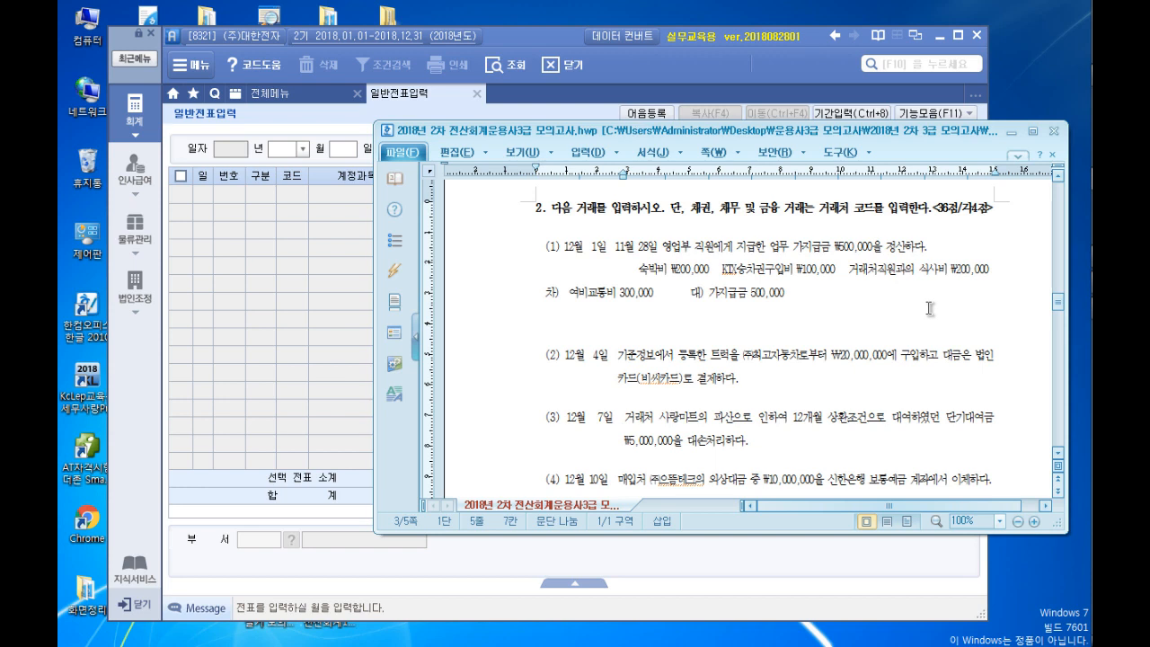
pyautogui.write('접대비')
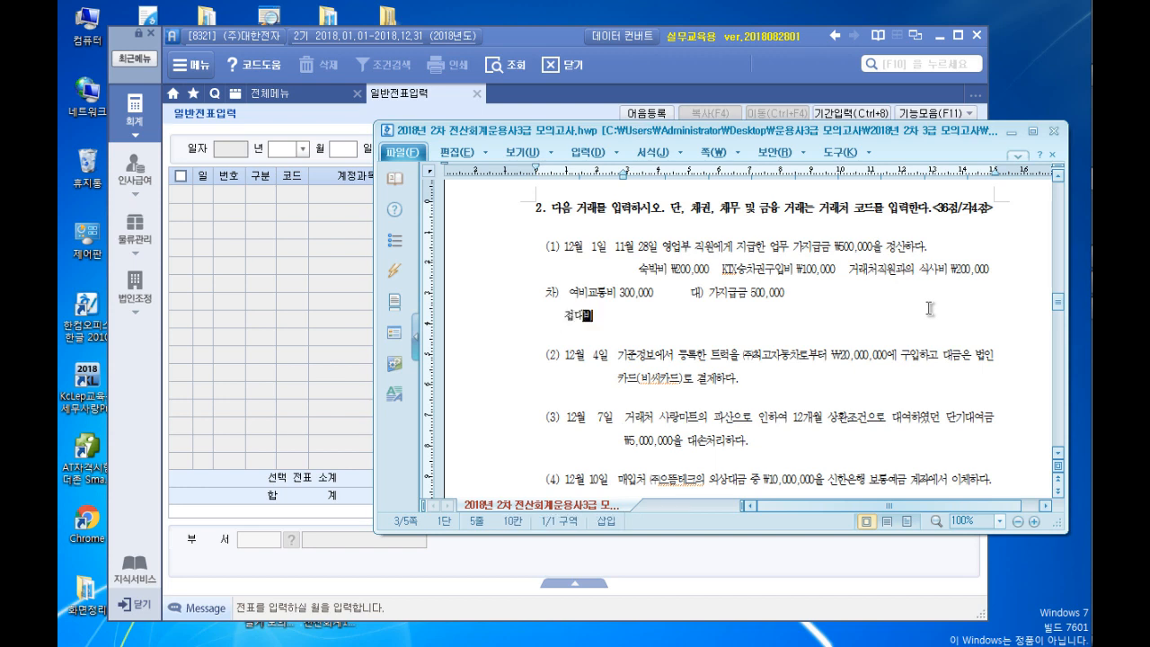
pyautogui.write('    200,0')
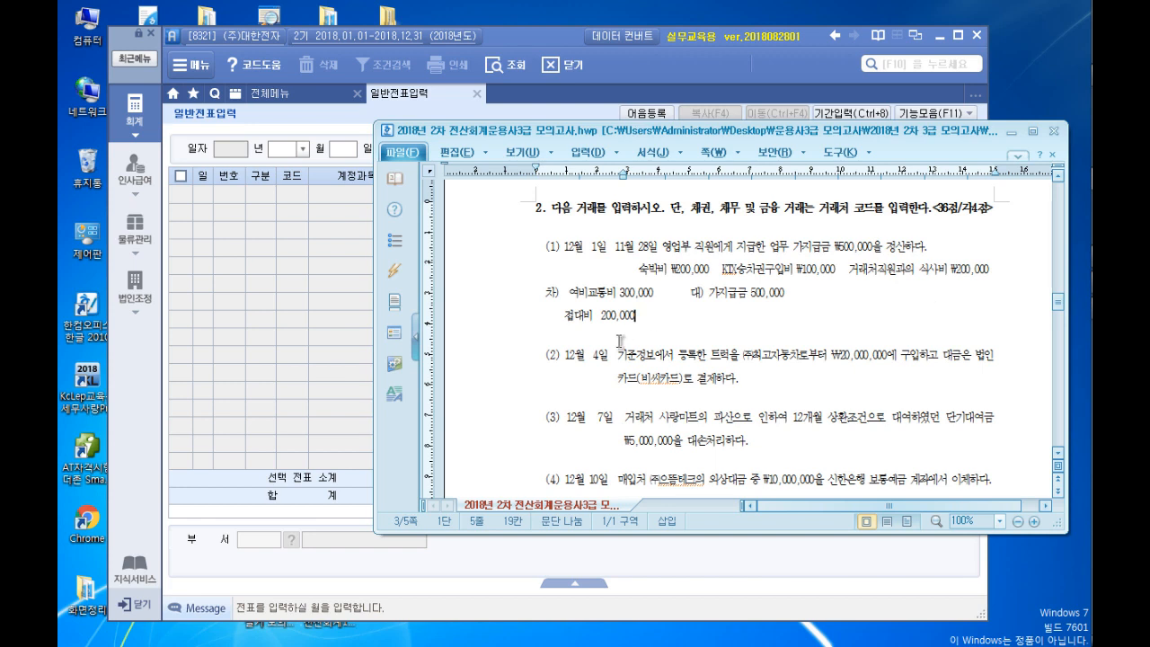
pyautogui.click(567, 317)
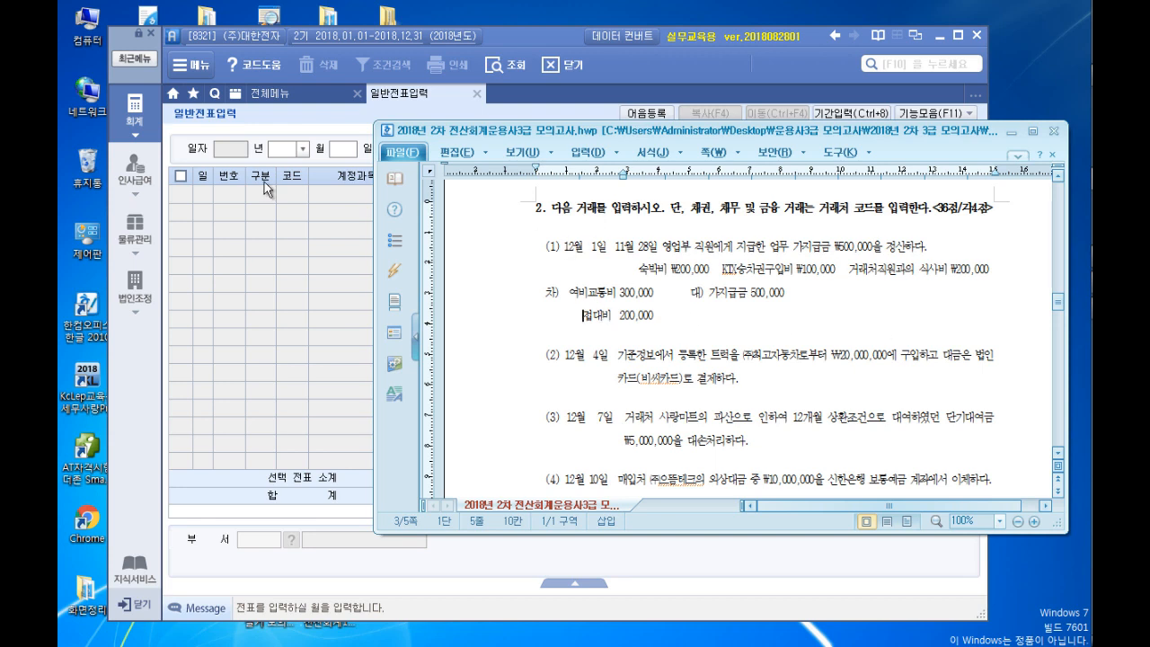
pyautogui.click(275, 147)
pyautogui.write('12012')
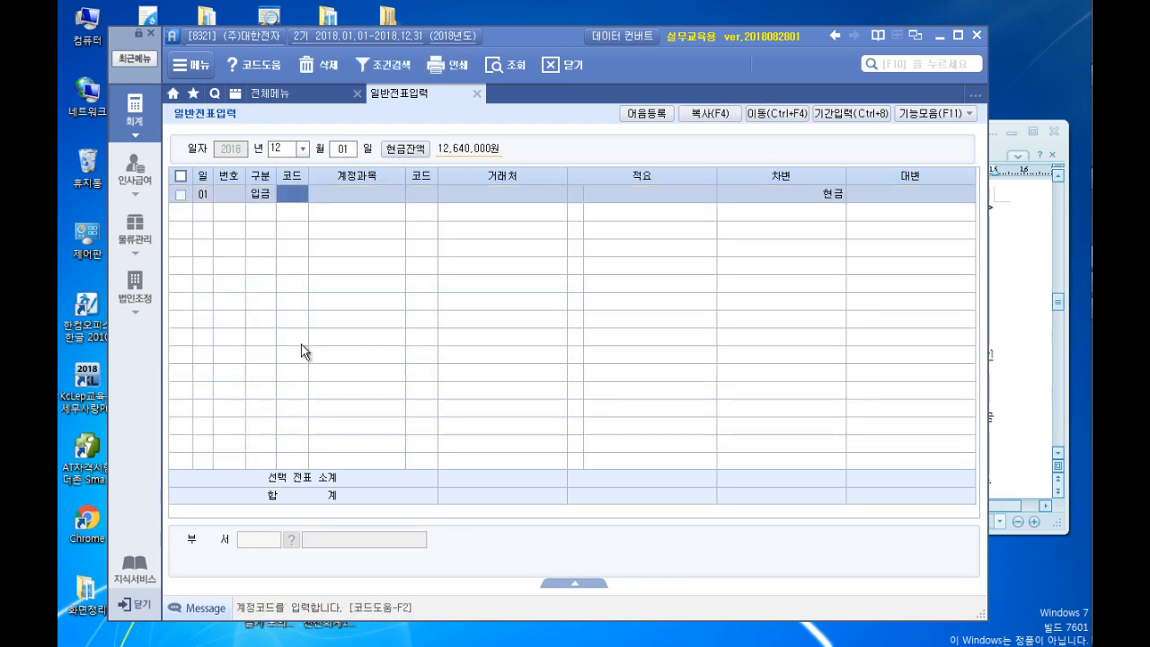
# Enter a 구분 4 row crediting 134 가지급금 500,000
pyautogui.click(264, 193)
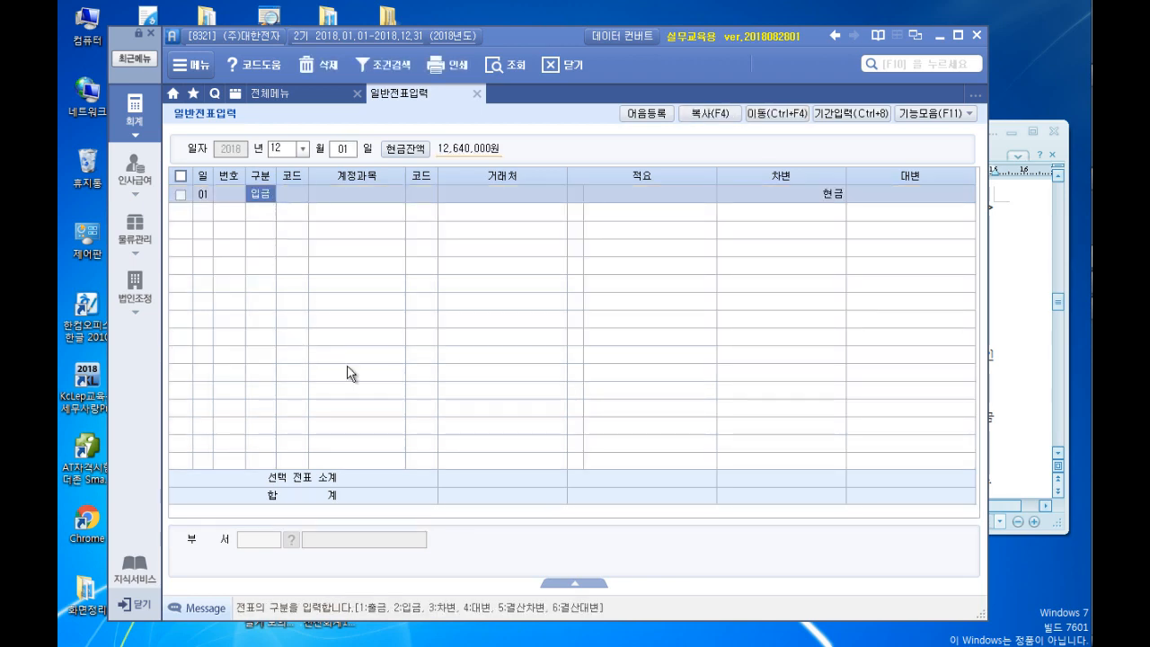
pyautogui.write('4')
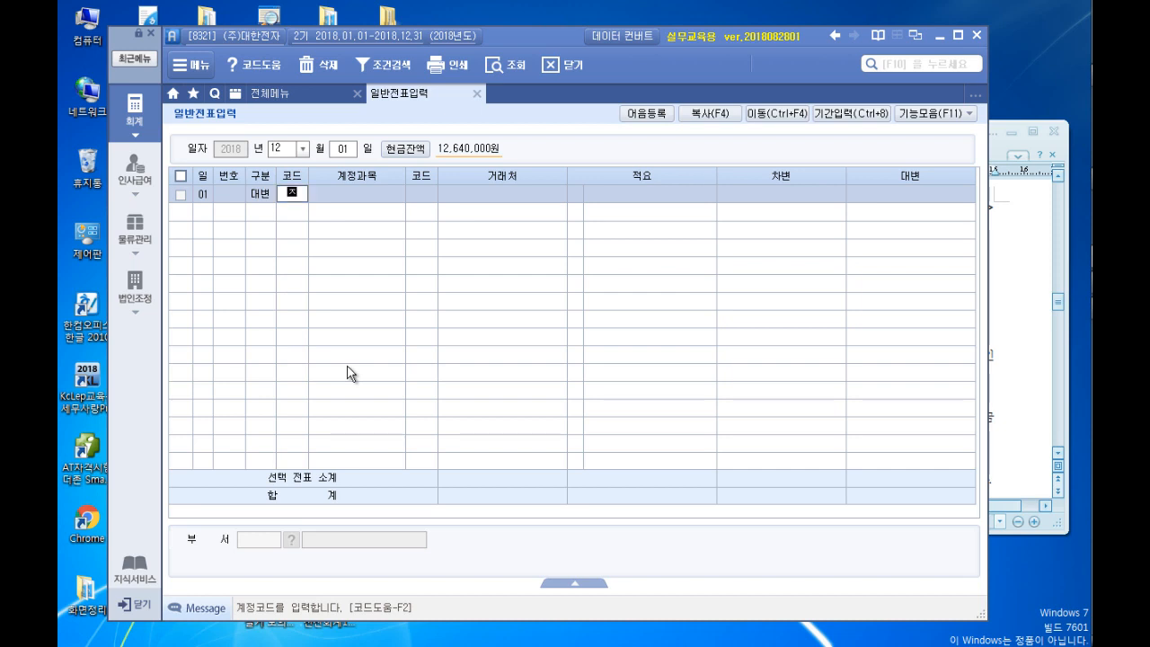
pyautogui.press('BackSpace')
pyautogui.press('Escape')
pyautogui.write('134')
pyautogui.press('Return')
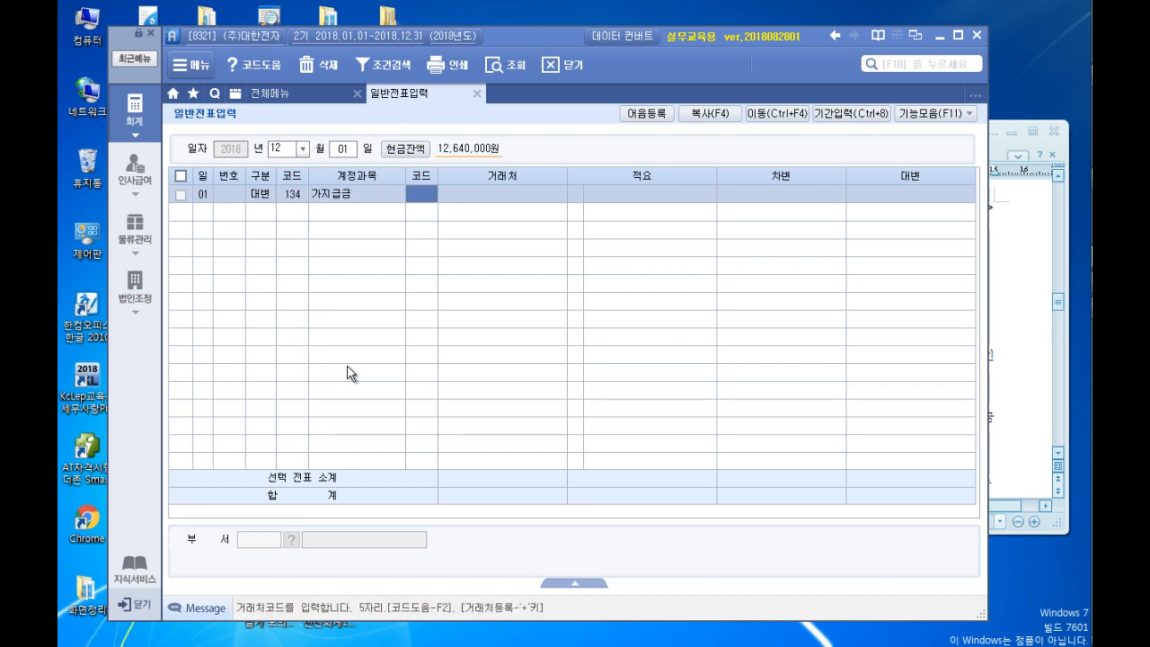
pyautogui.click(1007, 230)
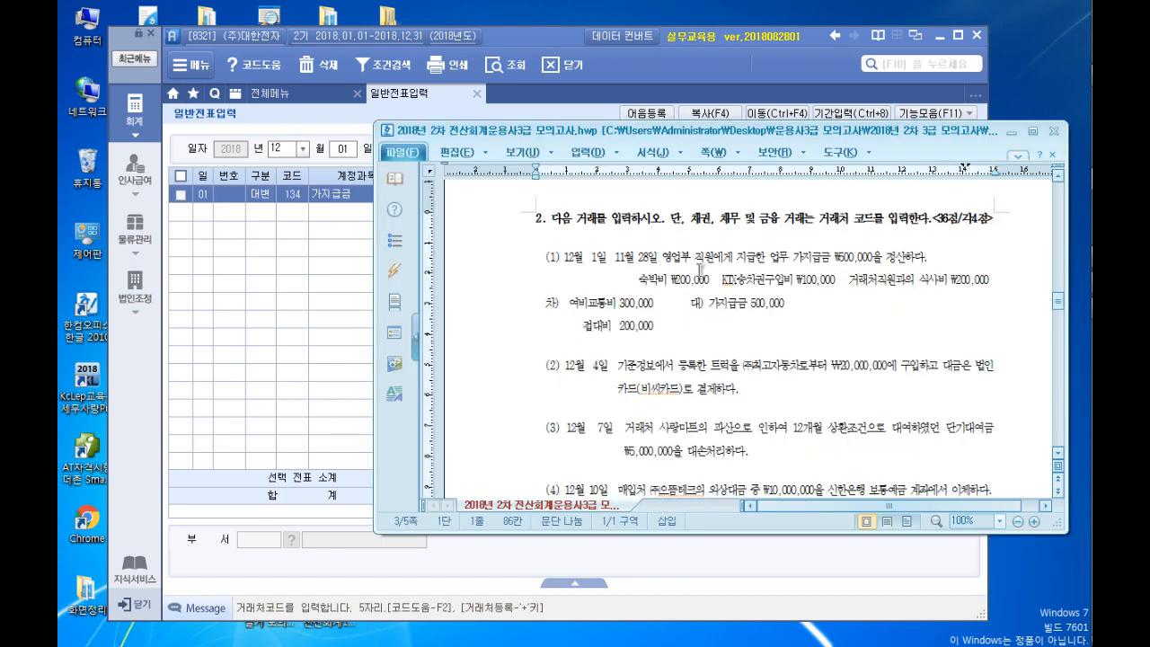
pyautogui.click(350, 218)
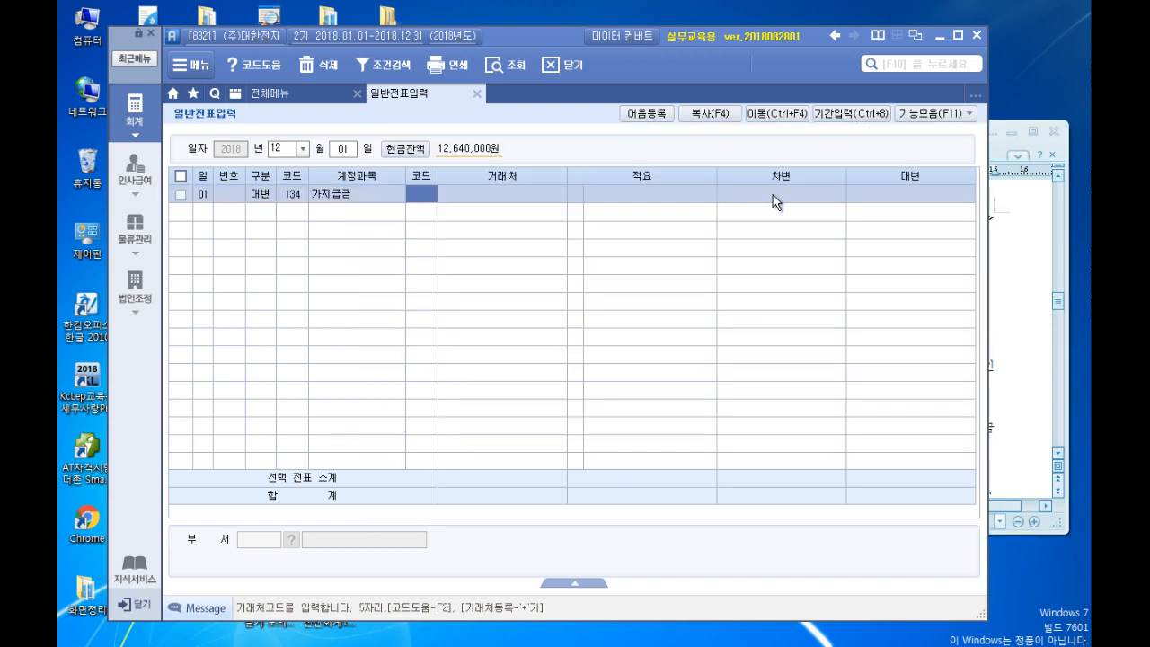
pyautogui.click(881, 198)
pyautogui.write('500000')
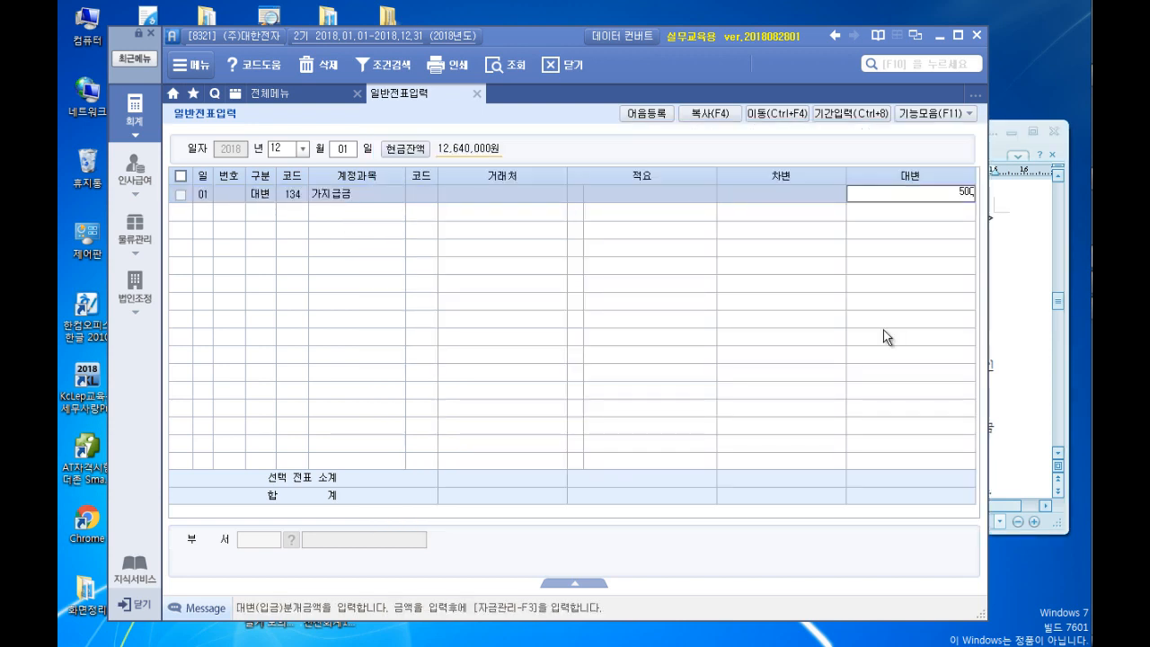
pyautogui.press('Return')
# Add a 구분 3 row debiting 812 여비교통비 300,000
pyautogui.press('Return')
pyautogui.write('3')
pyautogui.press('Return')
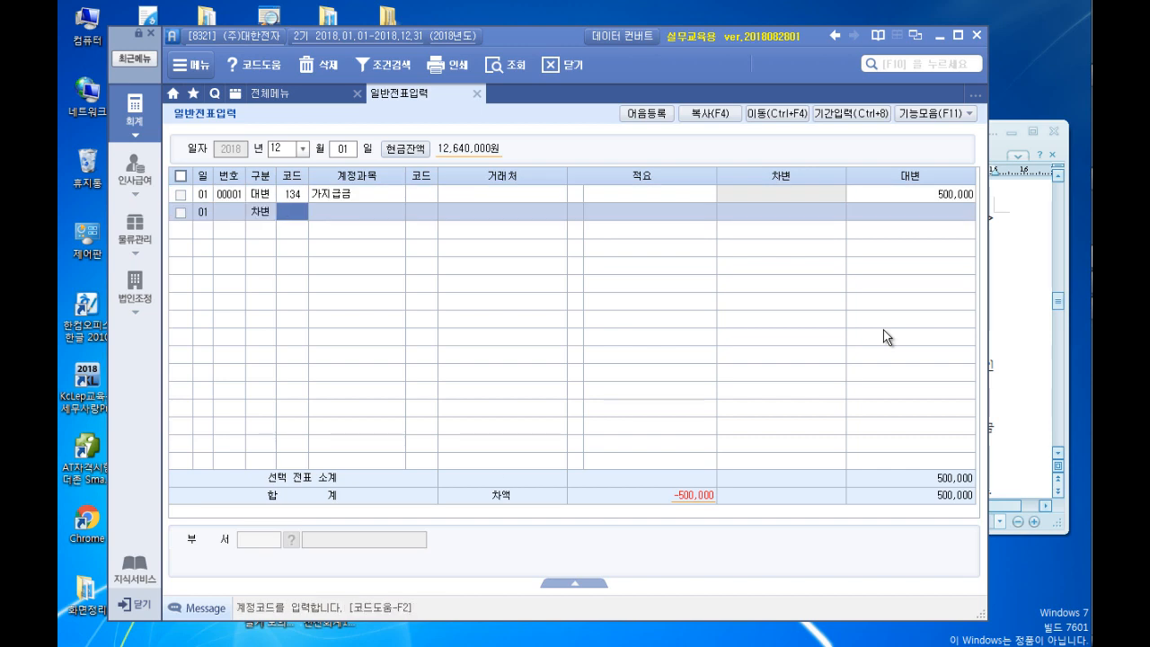
pyautogui.write('보')
pyautogui.press('BackSpace')
pyautogui.write('ㅇ')
pyautogui.press('BackSpace')
pyautogui.press('BackSpace')
pyautogui.write('ㅇ')
pyautogui.write('여비')
pyautogui.press('Return')
pyautogui.press('Down')
pyautogui.press('Down')
pyautogui.press('Down')
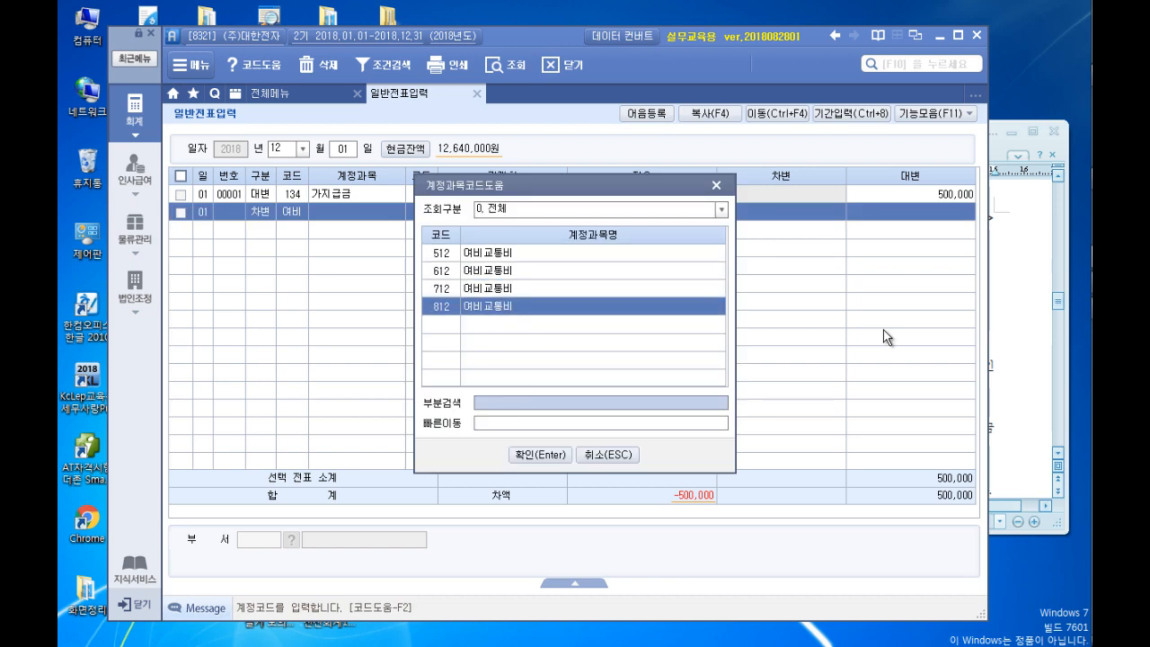
pyautogui.press('Return')
pyautogui.press('Return')
pyautogui.press('Return')
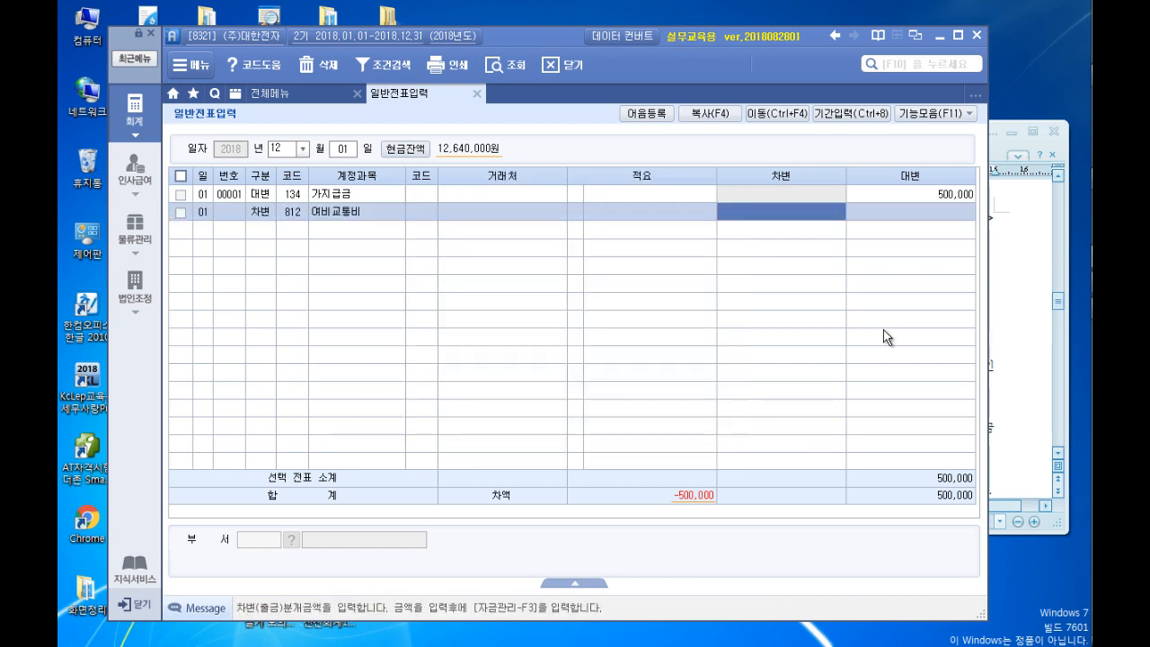
pyautogui.write('300000')
pyautogui.press('Return')
pyautogui.press('Return')
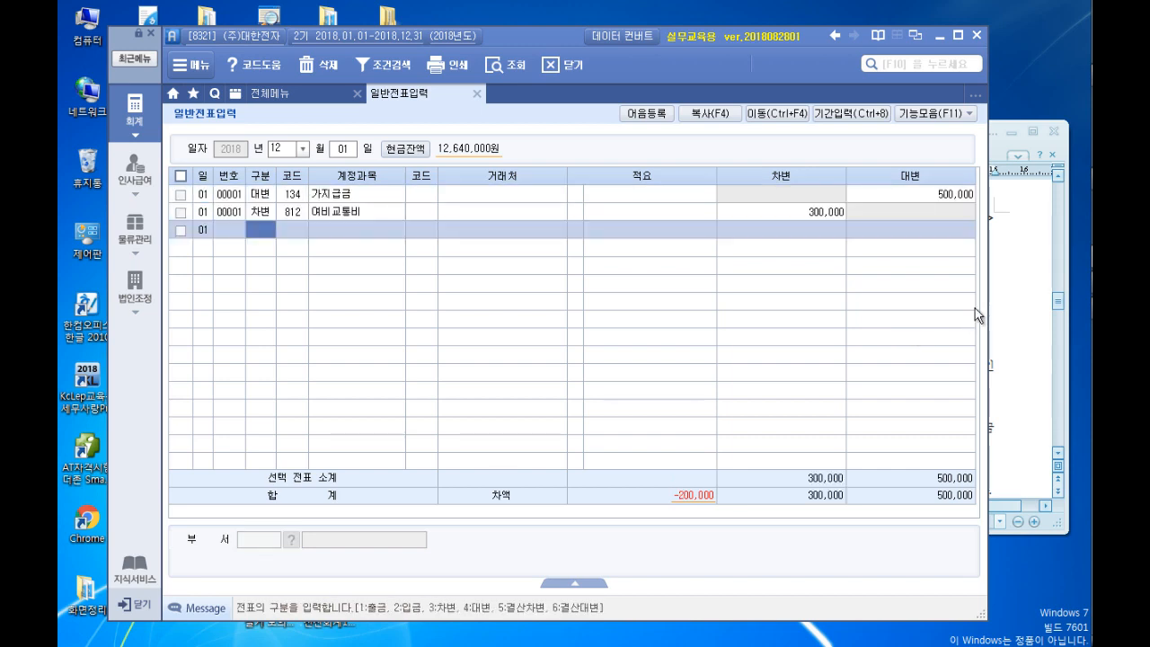
pyautogui.click(996, 319)
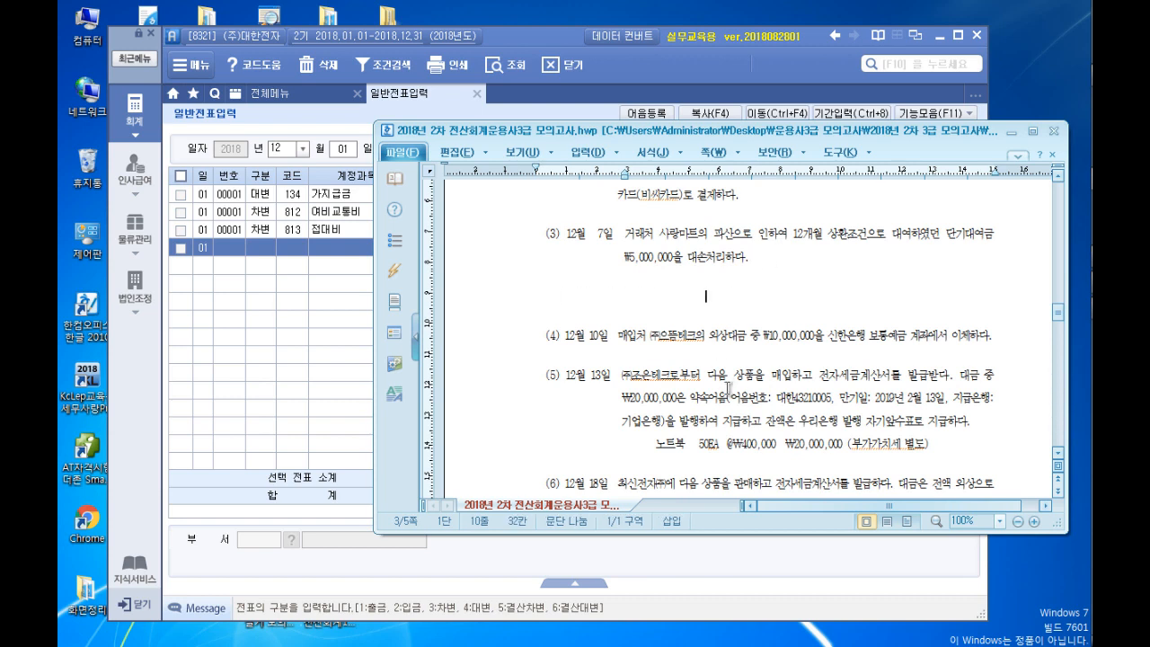
# Write the December 7 answer line '차) 대) 단기대여금 5,000,000(사랑미트)' in the exam paper
pyautogui.write('대) 단')
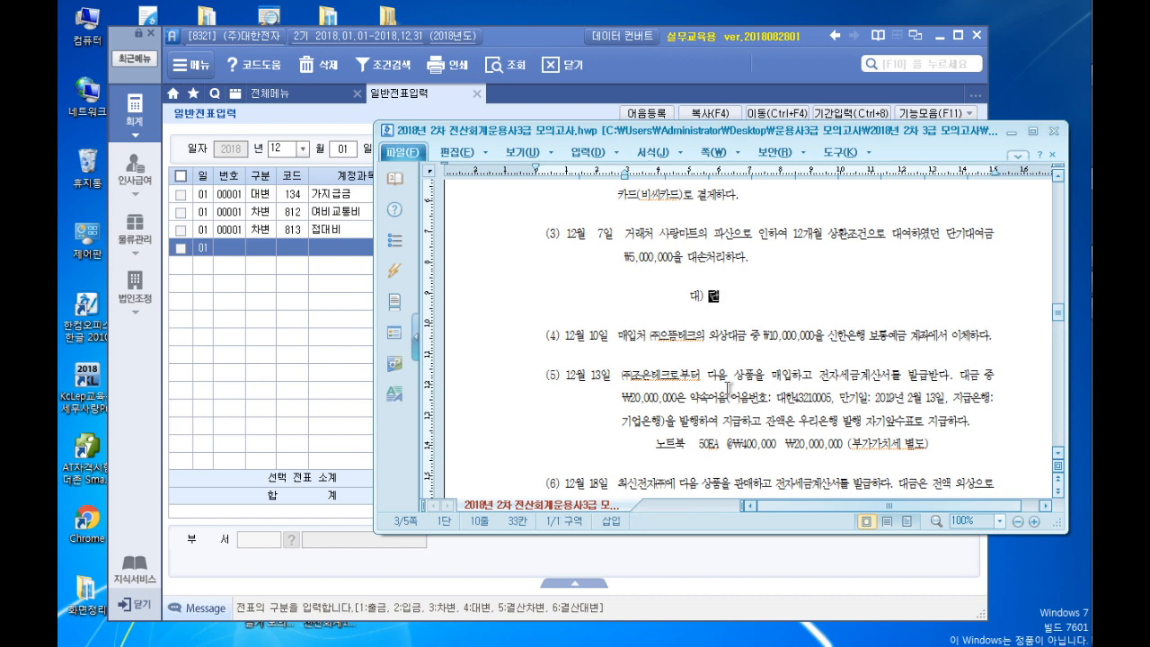
pyautogui.write('기대여금 5')
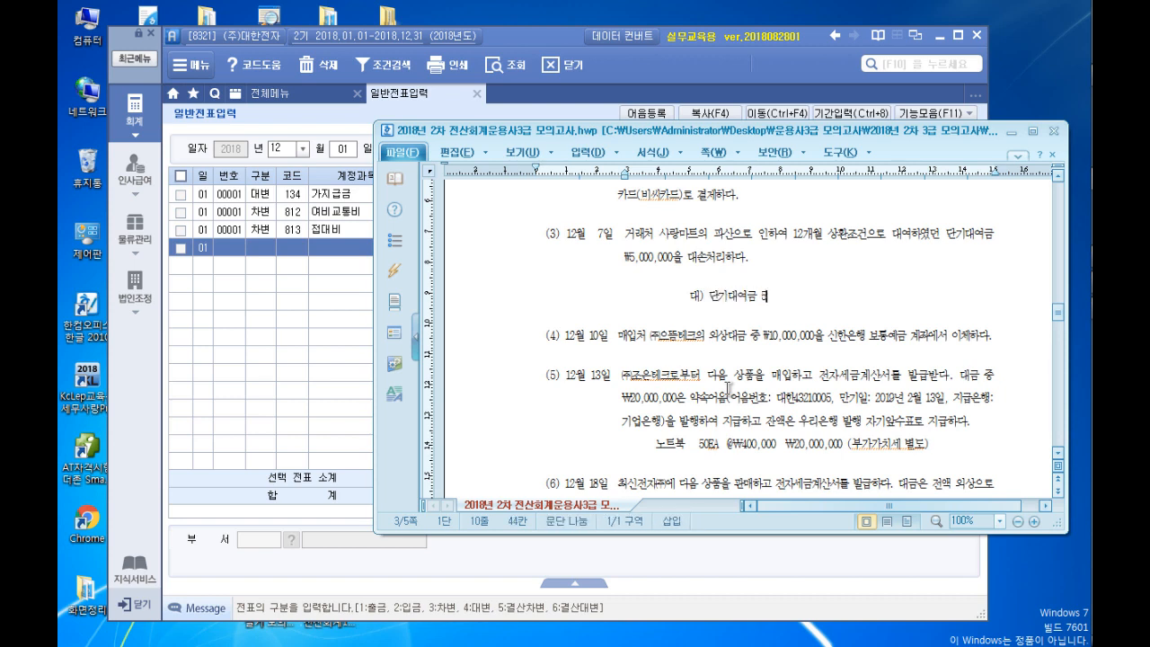
pyautogui.write(',000,000(사랑미트)')
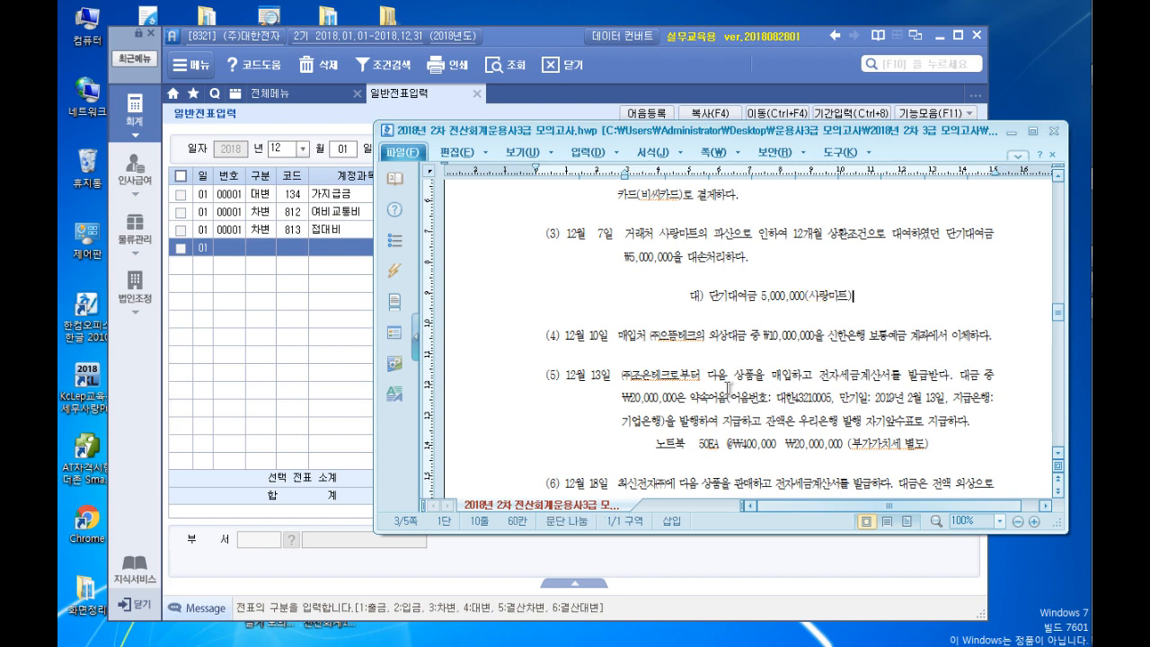
pyautogui.click(560, 294)
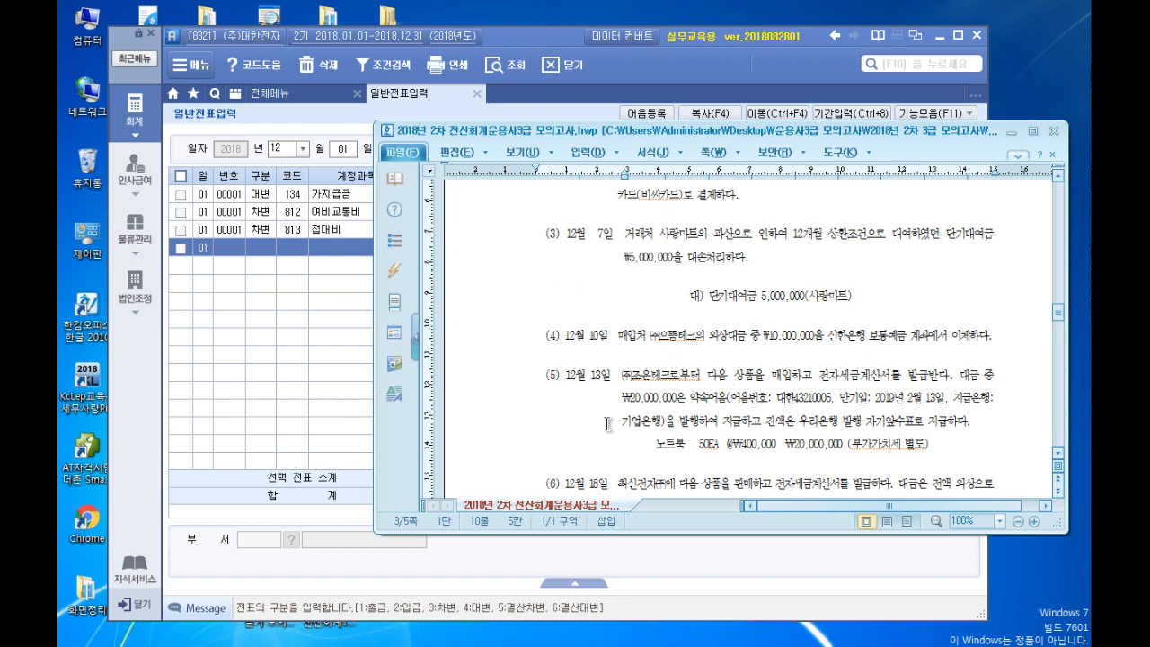
pyautogui.write('차)')
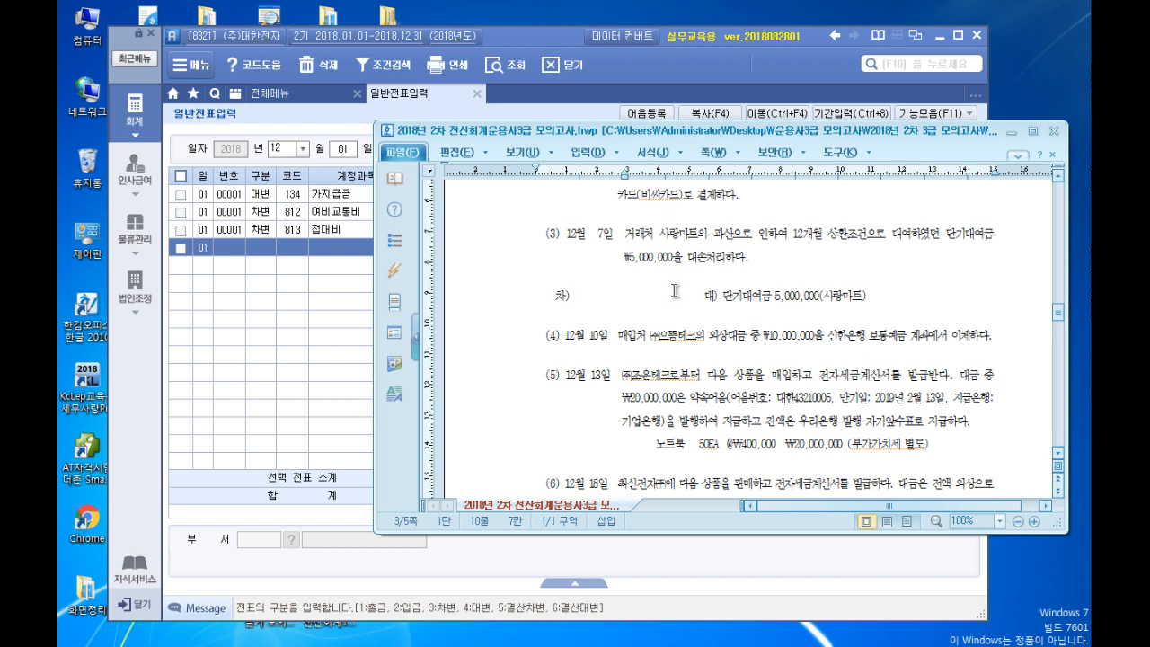
pyautogui.moveTo(615, 130); pyautogui.dragTo(620, 214)
pyautogui.click(302, 87)
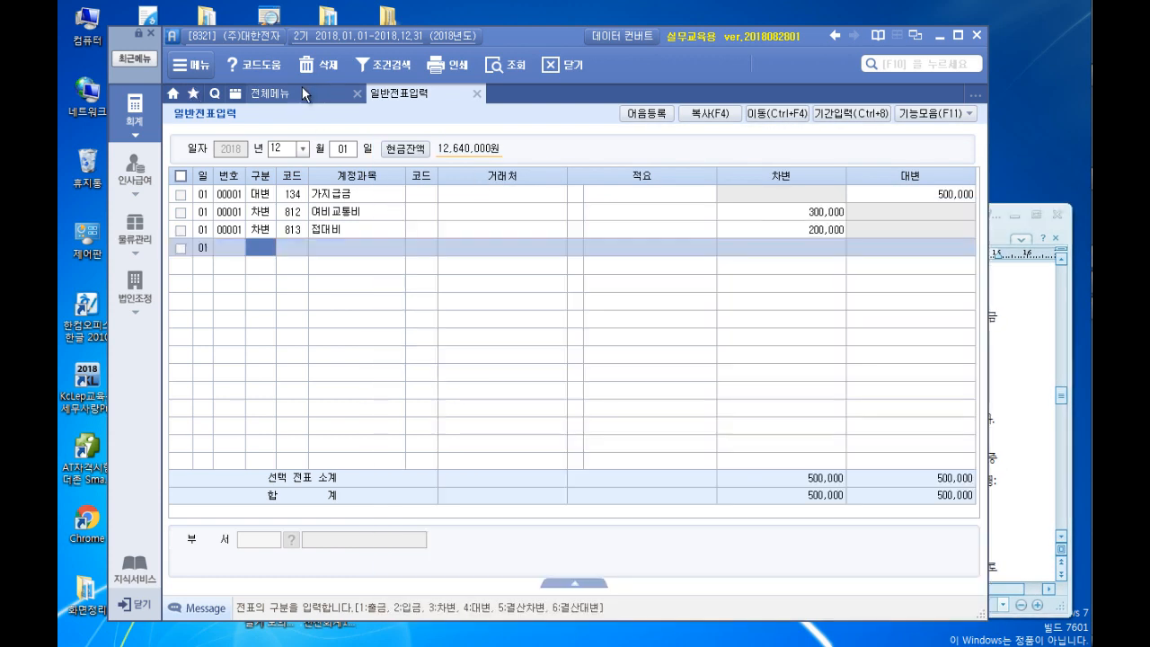
# Open the trial balance (합계잔액시산표) for the period through December 7 (1207)
pyautogui.click(801, 184)
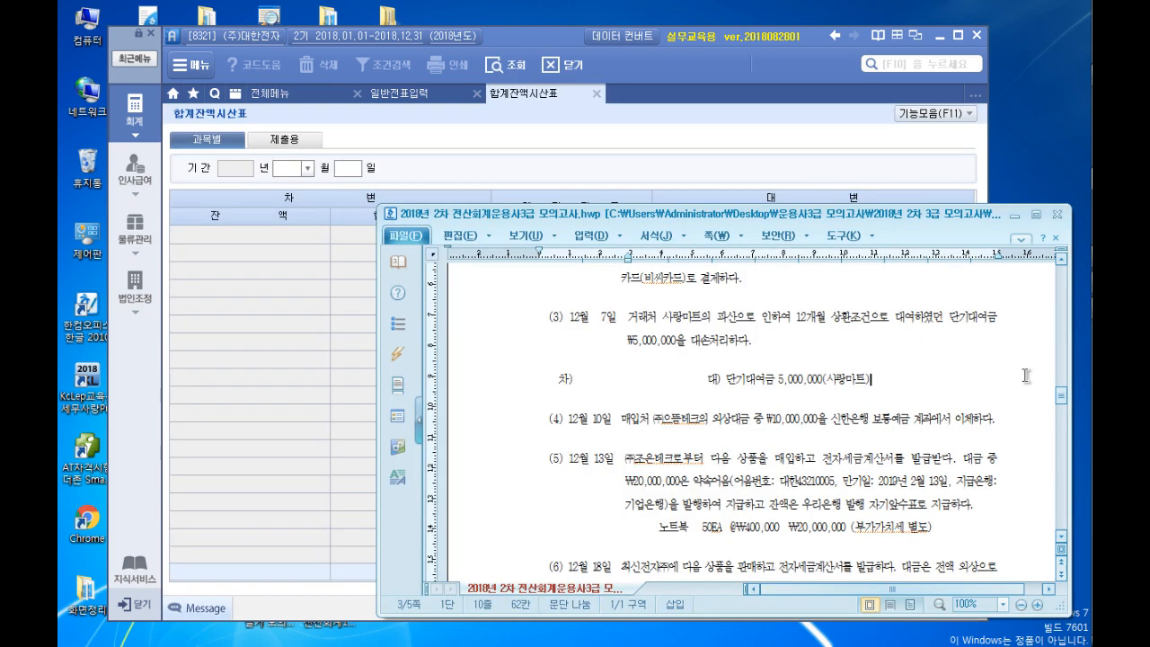
pyautogui.click(1031, 378)
pyautogui.click(290, 168)
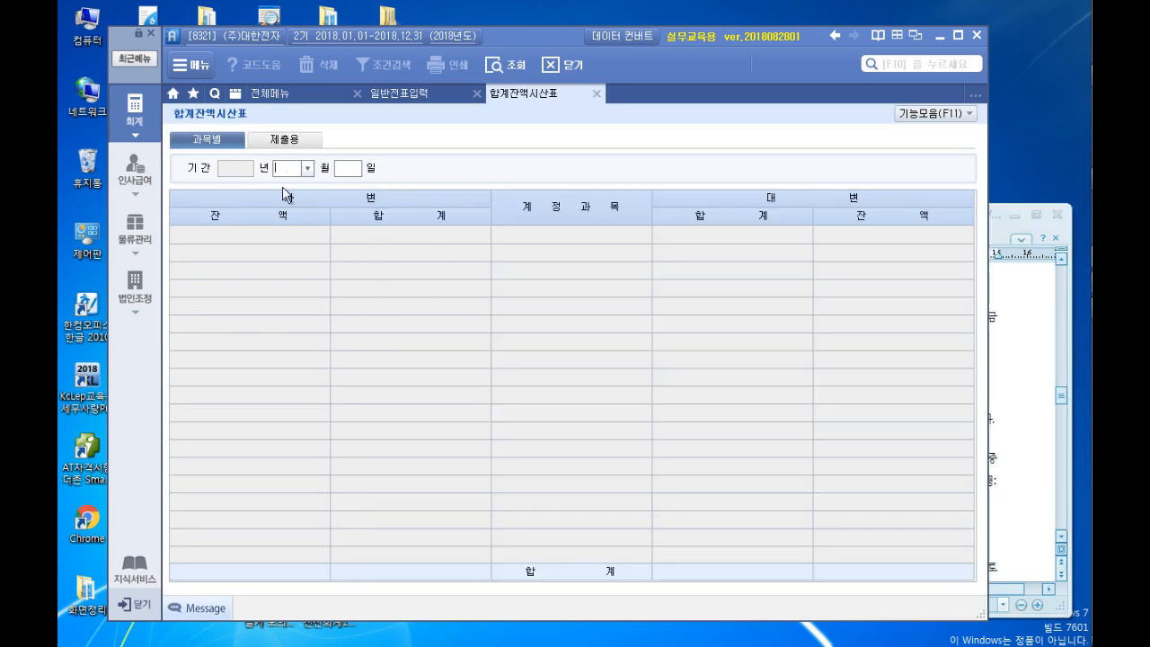
pyautogui.write('1207')
pyautogui.press('Return')
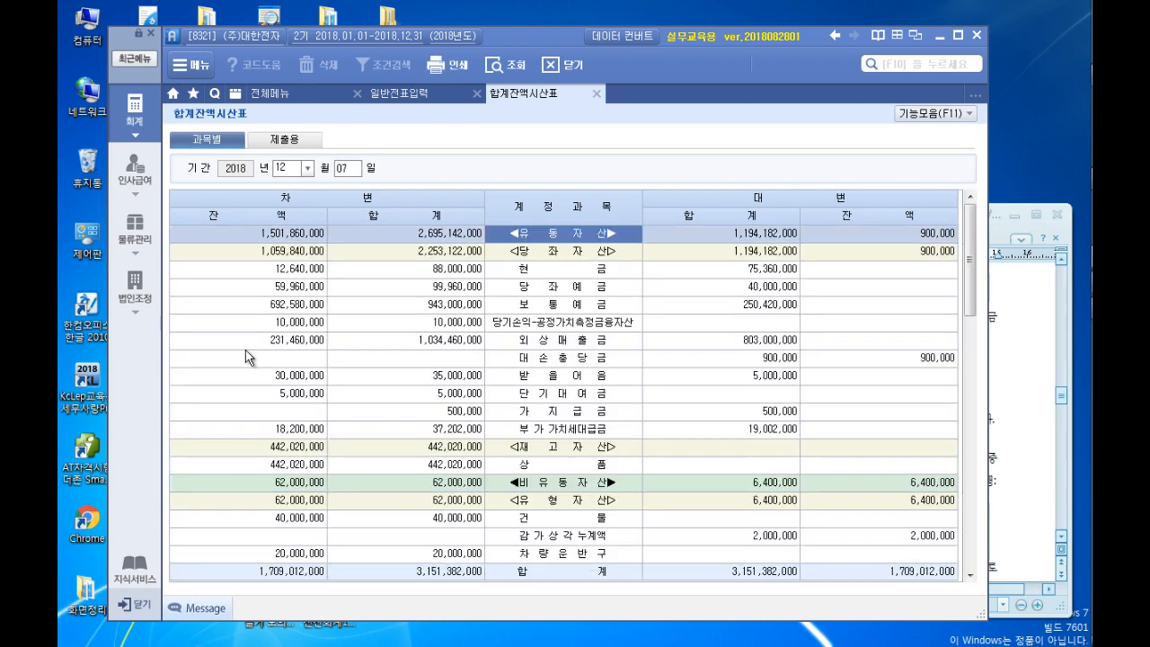
# Check the 단기대여금 5,000,000 balance, close the trial balance, and return to the exam document
pyautogui.scroll(-10, 544, 403)
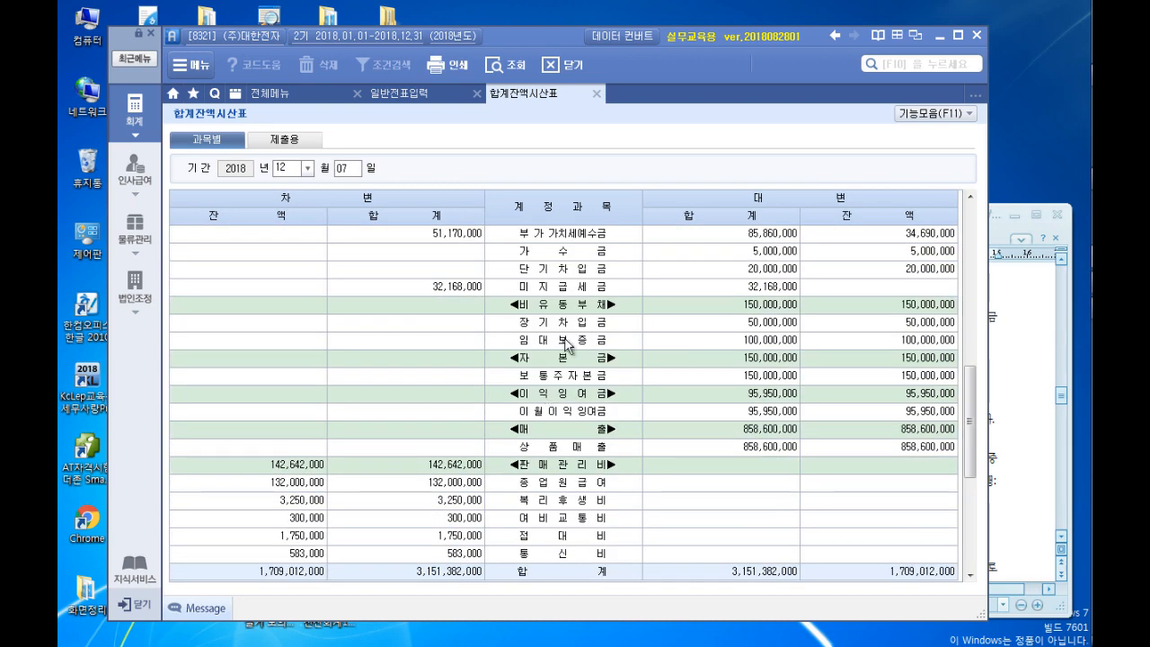
pyautogui.scroll(6, 548, 322)
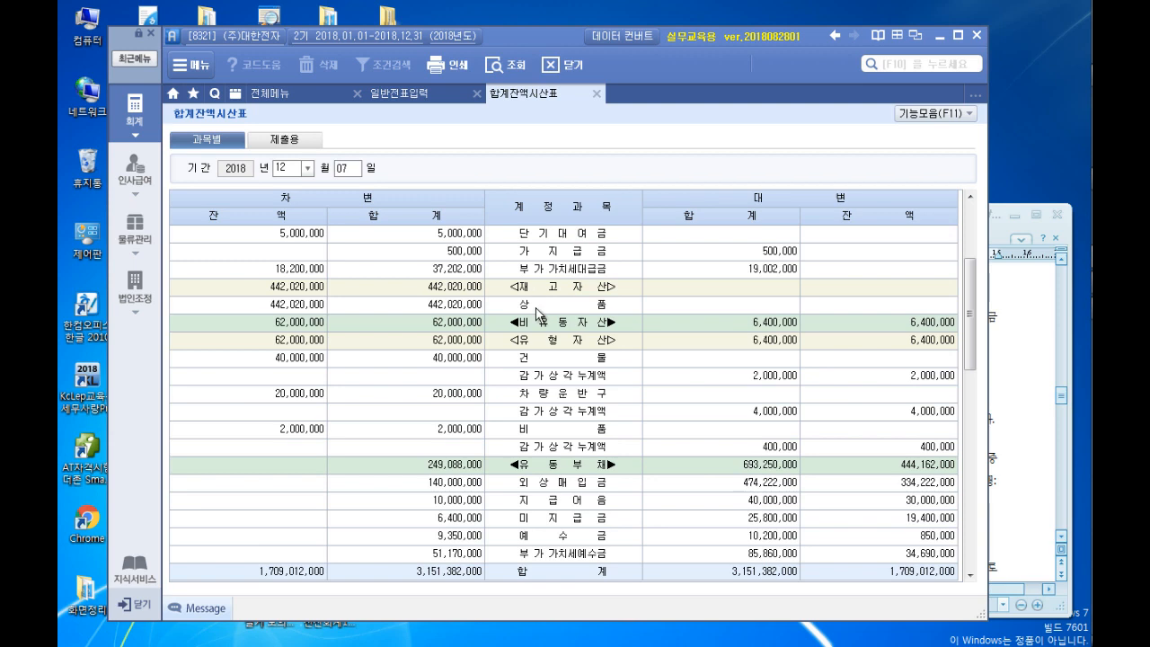
pyautogui.click(552, 236)
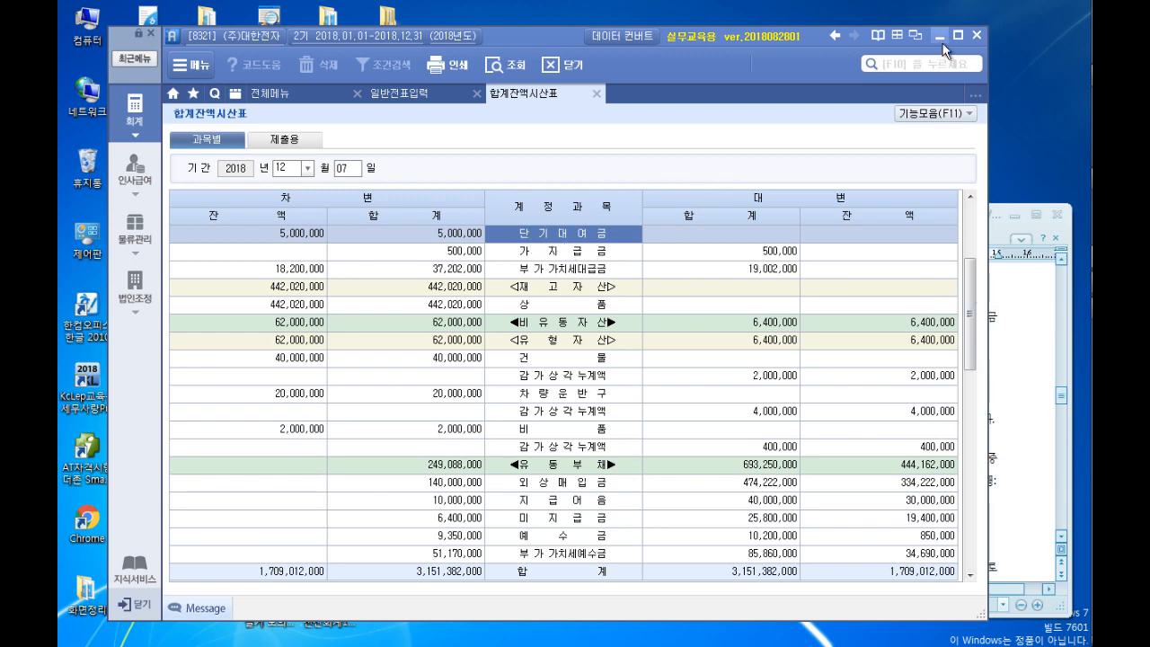
pyautogui.click(597, 89)
pyautogui.click(1014, 304)
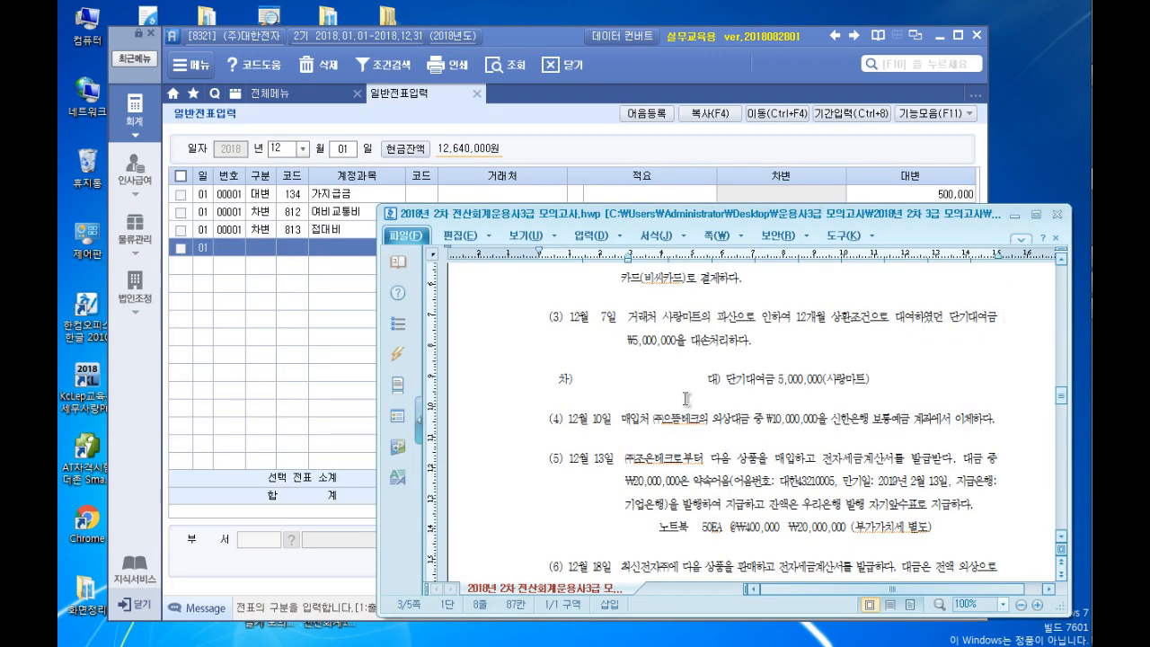
# Complete the Dec 7 debit as 기타의대손상각비 5,000,000 and tighten the gap before 대) 단기대여금
pyautogui.click(575, 380)
pyautogui.write('ㄷ기타의대손')
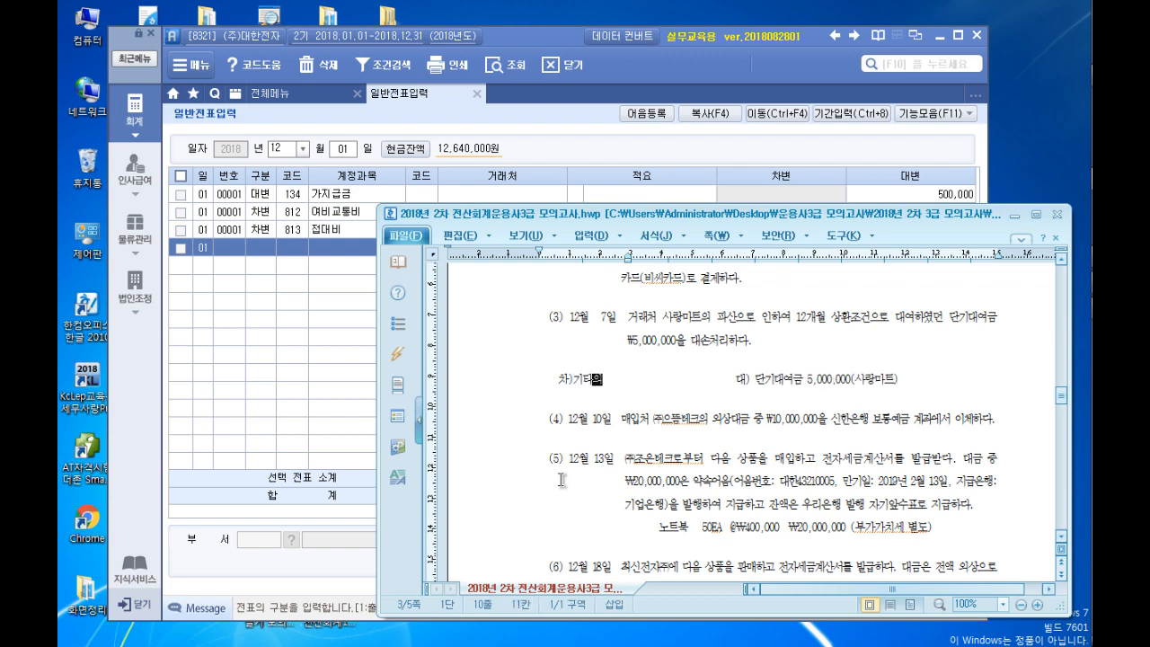
pyautogui.write('상')
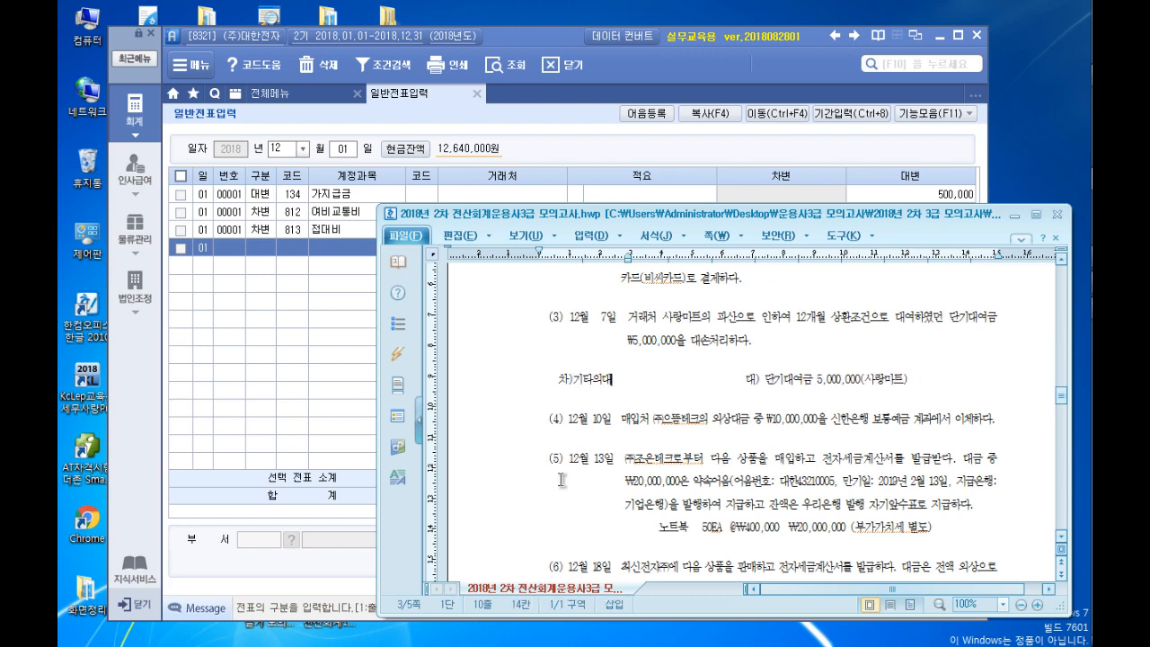
pyautogui.write('각')
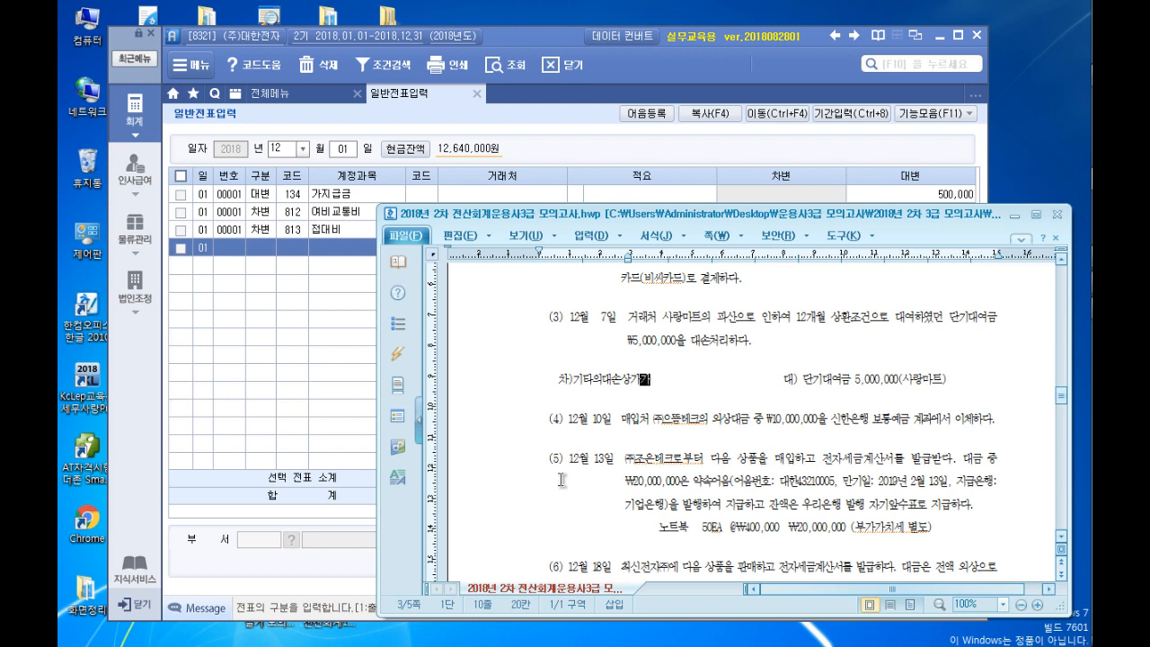
pyautogui.write('비')
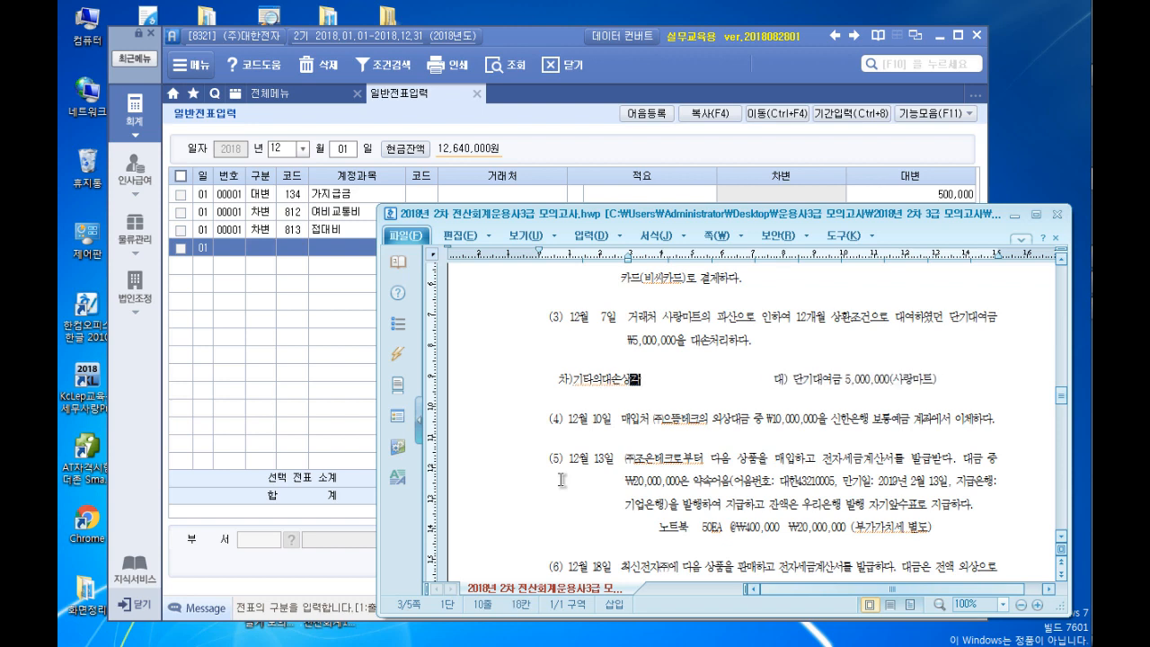
pyautogui.write(' 5')
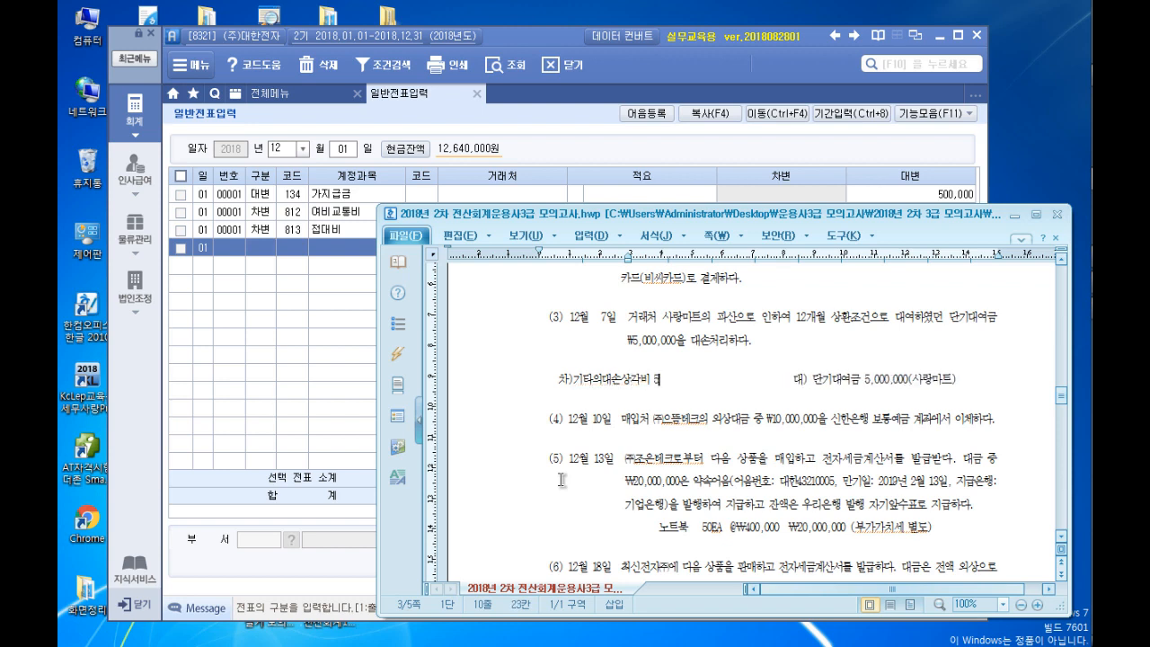
pyautogui.write(',000,000')
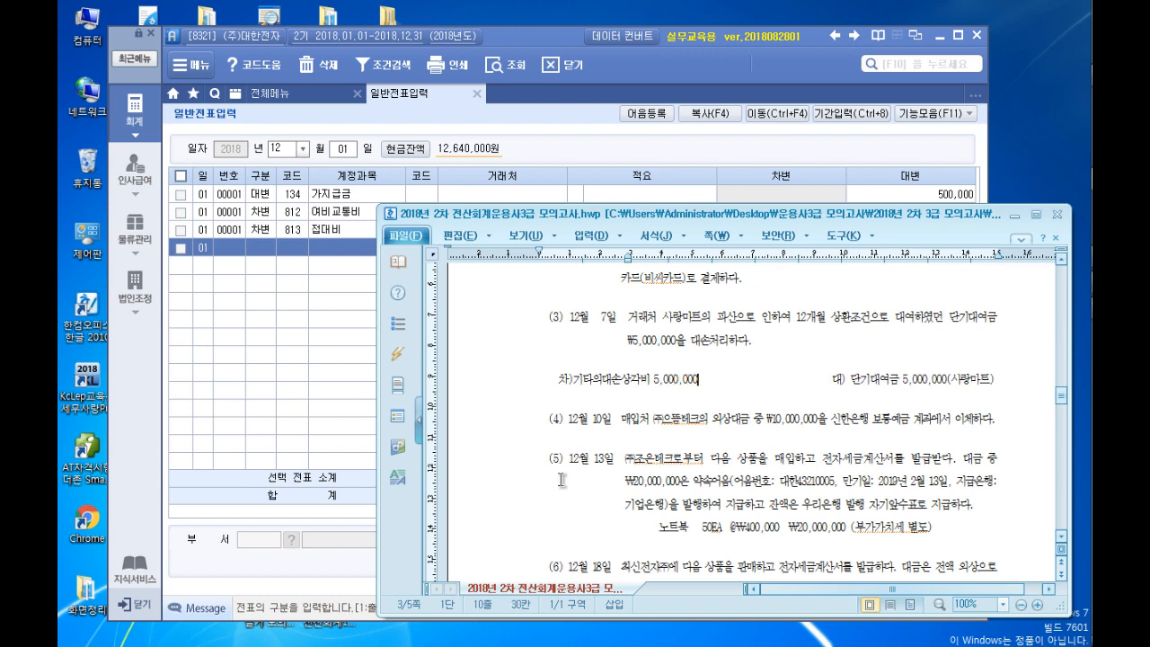
pyautogui.press('Delete')
pyautogui.press('Delete')
pyautogui.press('Delete')
pyautogui.press('Delete')
pyautogui.press('Delete')
pyautogui.press('Delete')
pyautogui.press('Delete')
pyautogui.press('Delete')
pyautogui.press('Delete')
pyautogui.press('Delete')
pyautogui.press('Delete')
pyautogui.press('Delete')
pyautogui.press('Delete')
pyautogui.press('Delete')
pyautogui.press('Delete')
pyautogui.press('Delete')
pyautogui.press('Delete')
pyautogui.press('Delete')
pyautogui.press('Delete')
pyautogui.press('Delete')
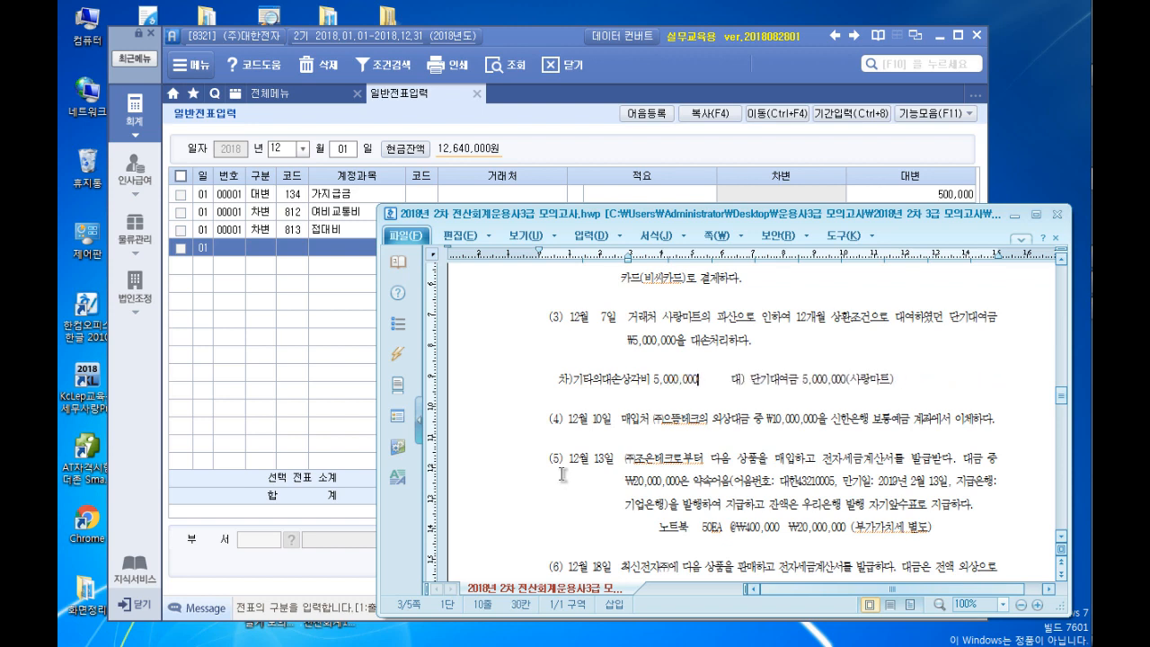
# On December 7, credit 114 단기대여금 5,000,000 with trading partner 사랑마트
pyautogui.click(344, 151)
pyautogui.write('07')
pyautogui.press('Return')
pyautogui.write('4')
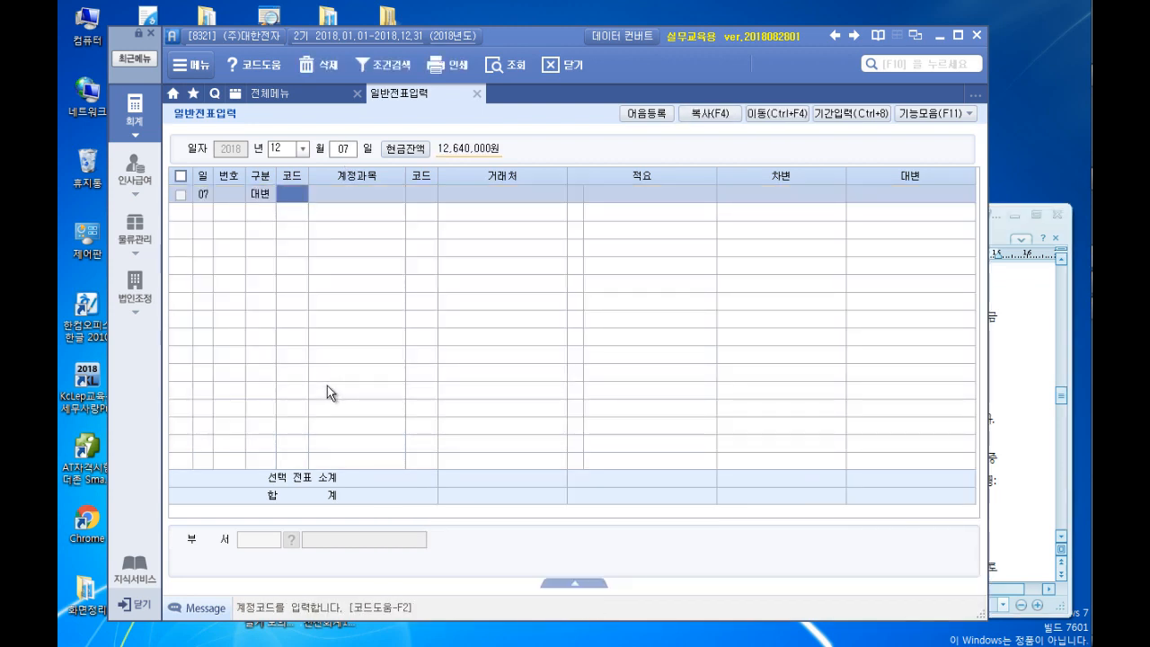
pyautogui.press('Return')
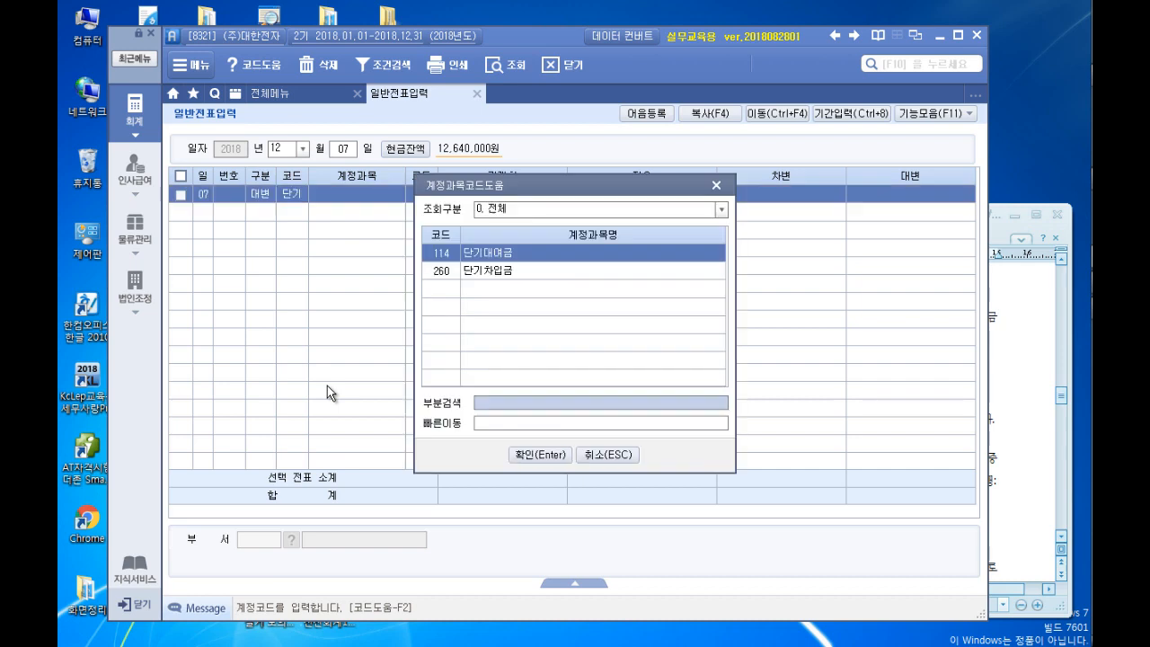
pyautogui.press('Return')
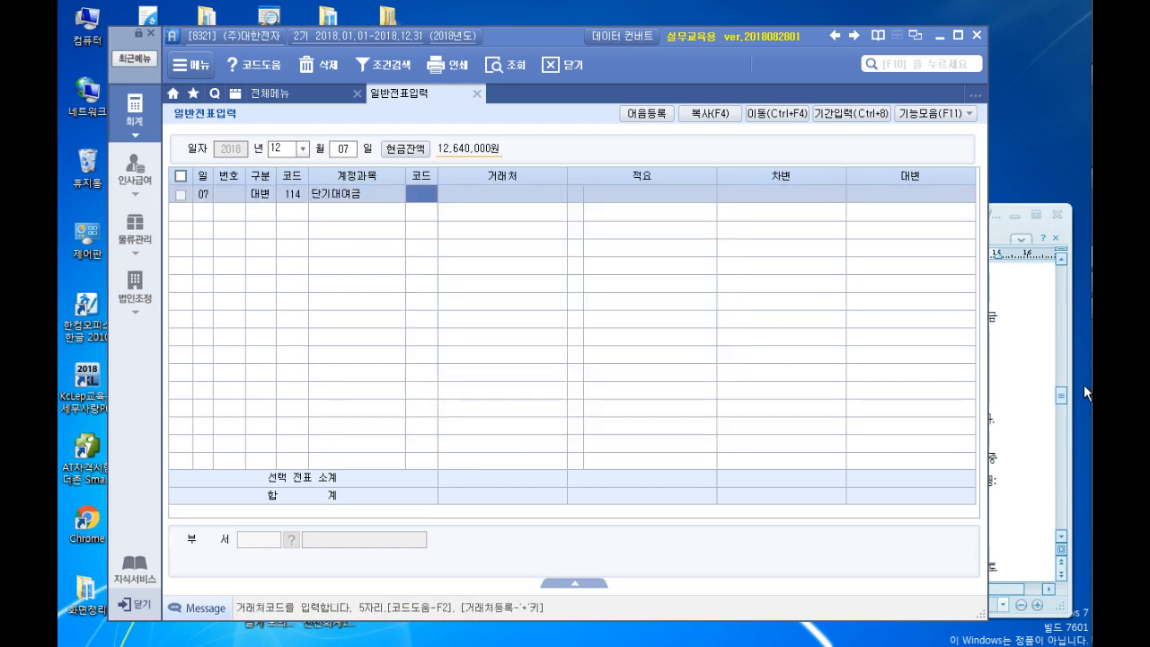
pyautogui.click(1024, 353)
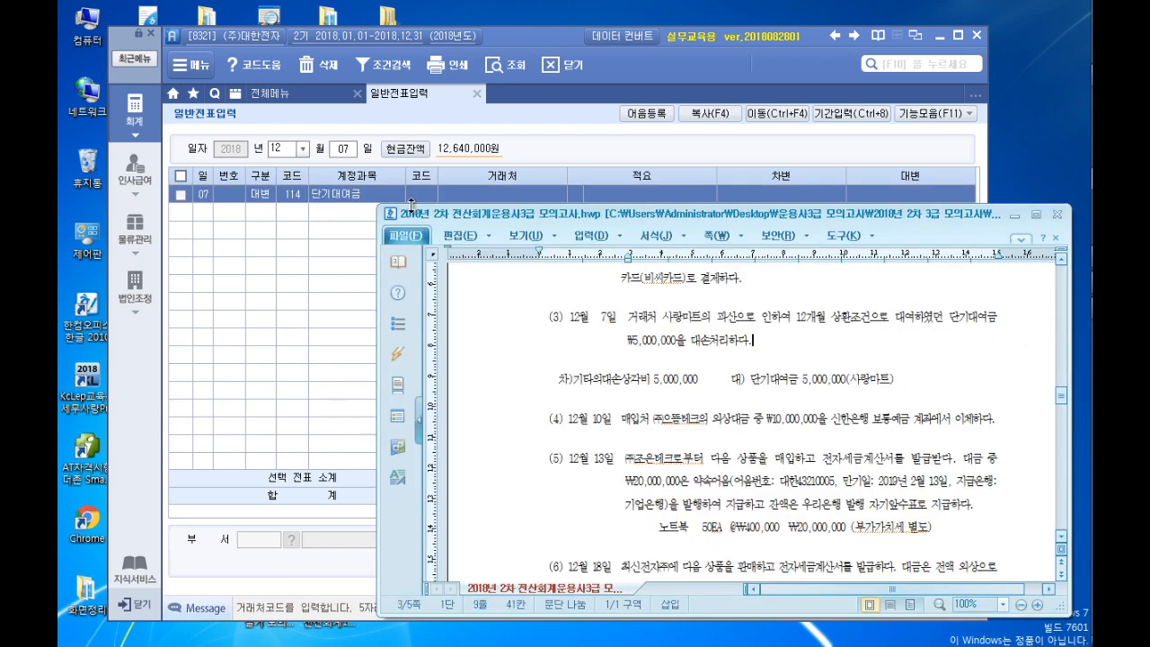
pyautogui.click(319, 345)
pyautogui.write('사랑')
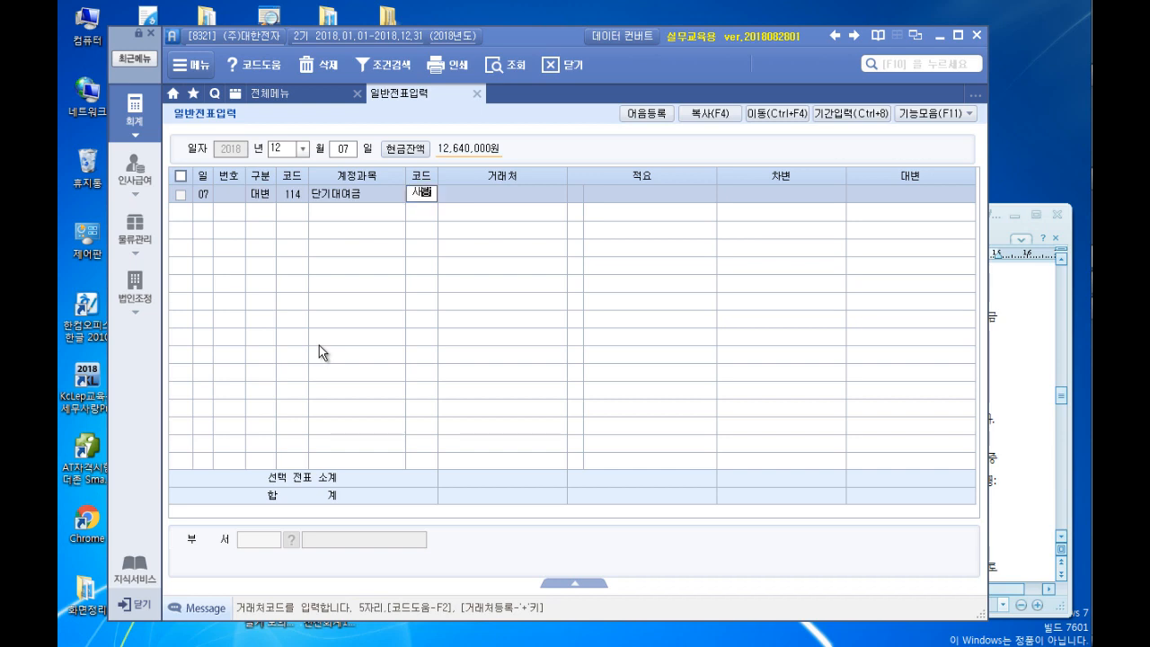
pyautogui.press('Return')
pyautogui.press('Return')
pyautogui.press('Return')
pyautogui.write('5000000')
pyautogui.press('Return')
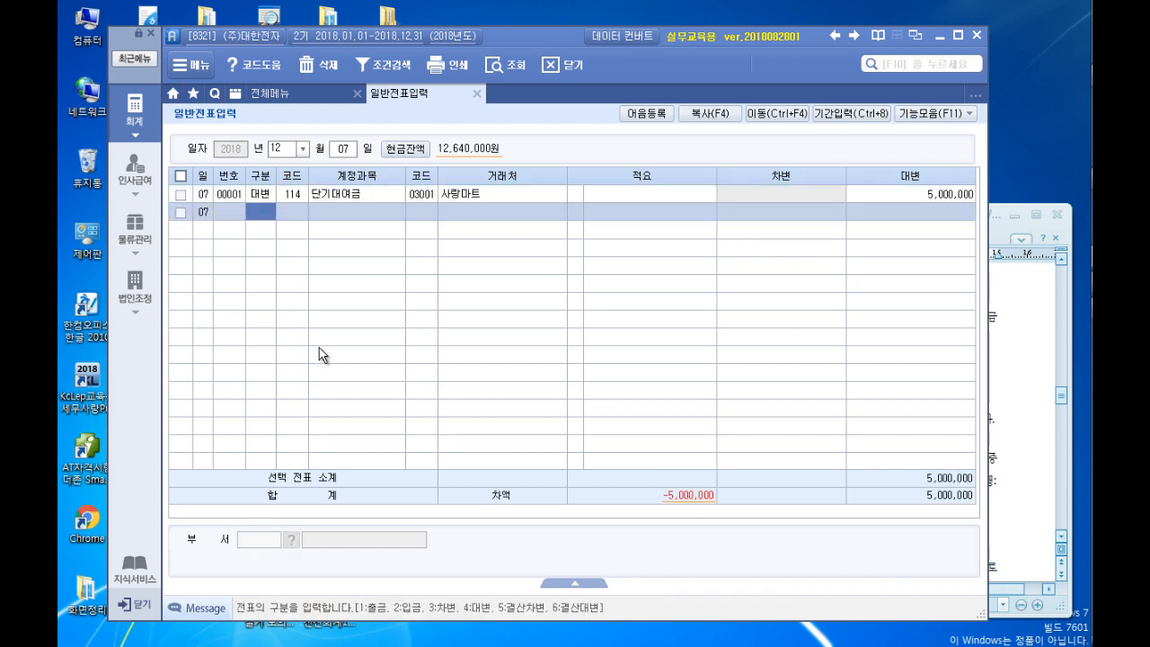
# Debit 934 기타의대손상각비 5,000,000 for 사랑마트 to balance the voucher
pyautogui.write('3')
pyautogui.write('기')
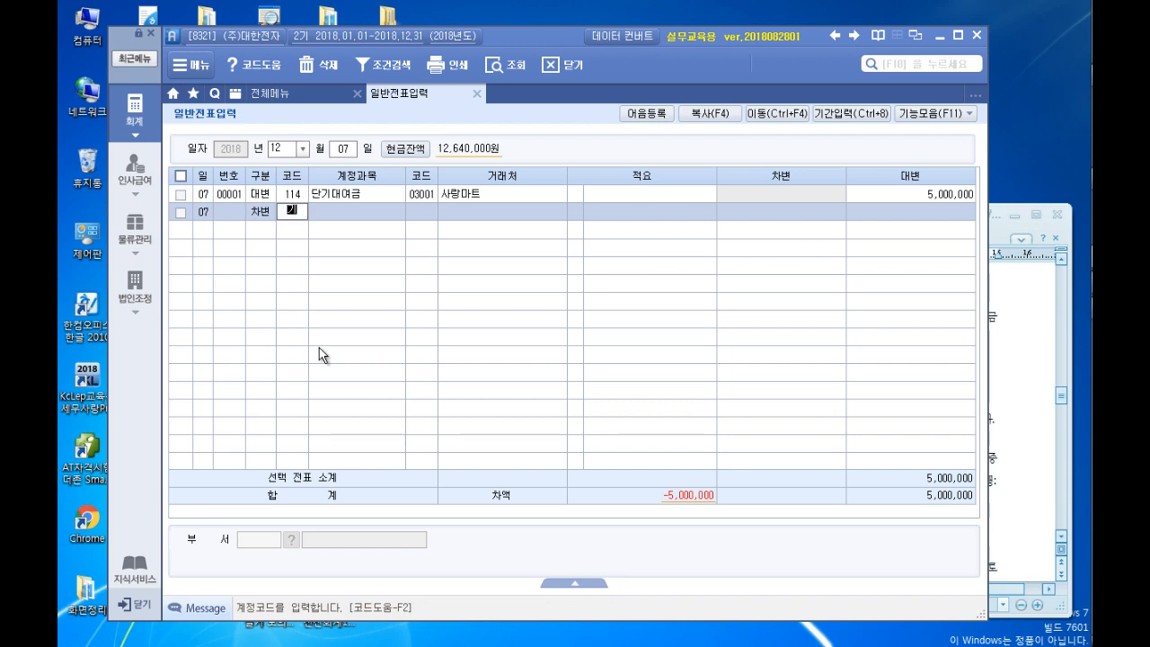
pyautogui.press('Hangul_Hanja')
pyautogui.press('Escape')
pyautogui.write('타')
pyautogui.press('Return')
pyautogui.press('Down')
pyautogui.press('Down')
pyautogui.press('Down')
pyautogui.press('Down')
pyautogui.press('Down')
pyautogui.press('Down')
pyautogui.press('Down')
pyautogui.press('Down')
pyautogui.press('Down')
pyautogui.press('Down')
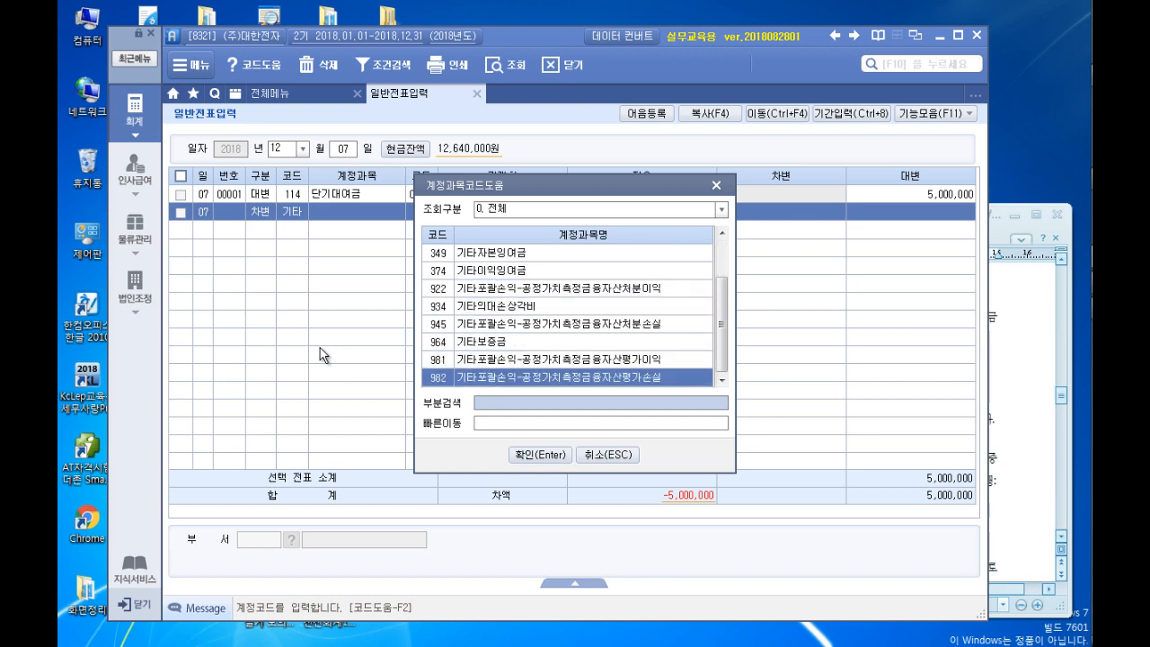
pyautogui.press('Up')
pyautogui.press('Up')
pyautogui.press('Up')
pyautogui.press('Up')
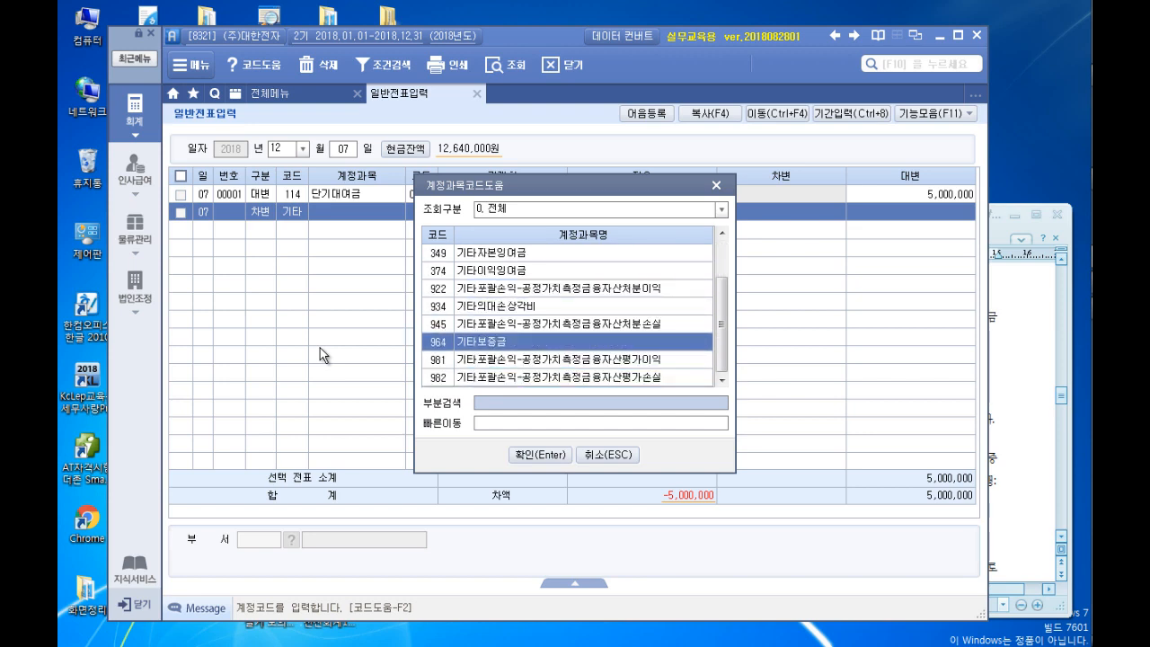
pyautogui.press('Return')
pyautogui.press('Return')
pyautogui.press('Return')
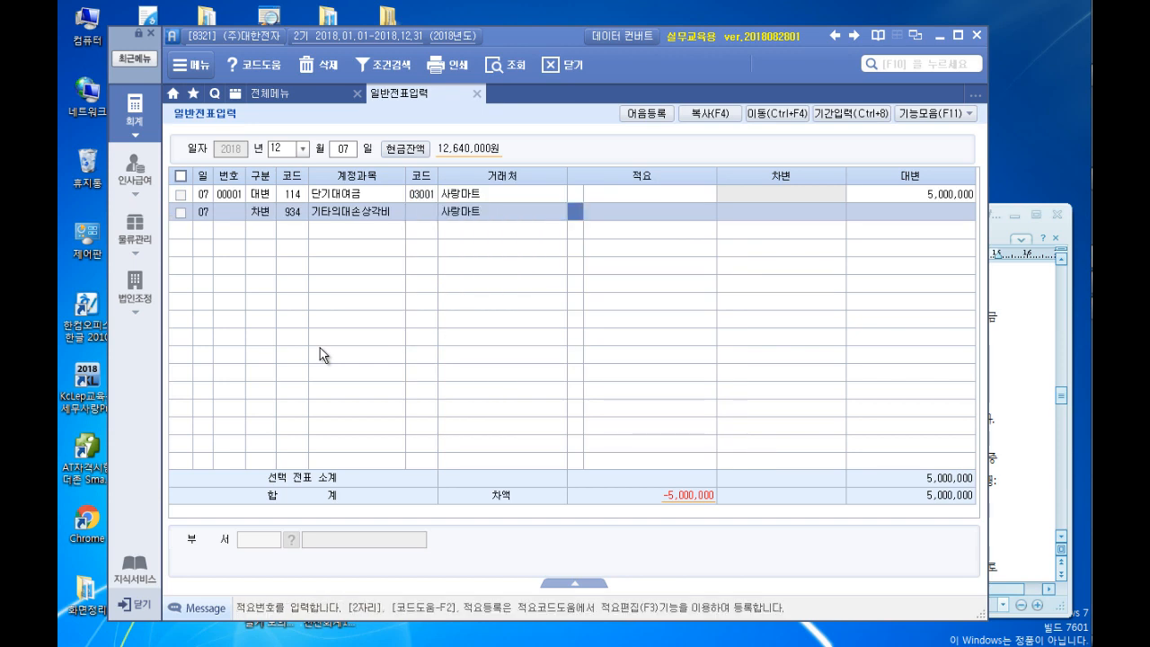
pyautogui.press('Return')
pyautogui.press('Return')
pyautogui.write('5000000')
pyautogui.press('Return')
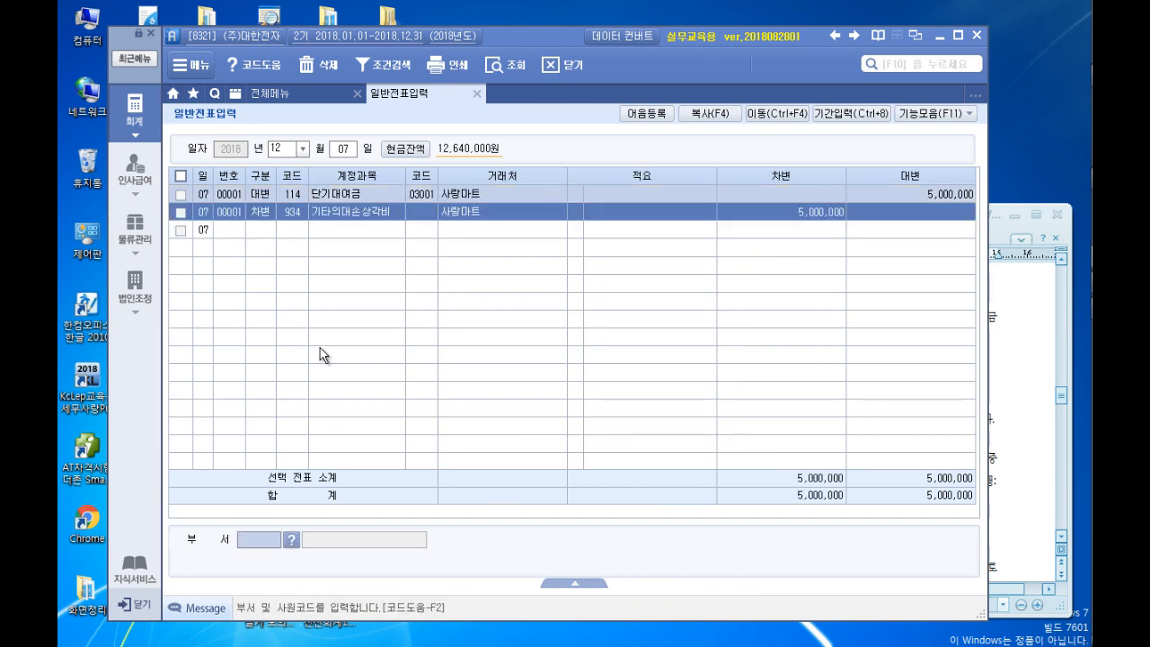
# Add a Dec 10 answer line: 차)외상매입금 10,000,000 / 보통예금 10,000,000(신한은행)
pyautogui.click(1008, 355)
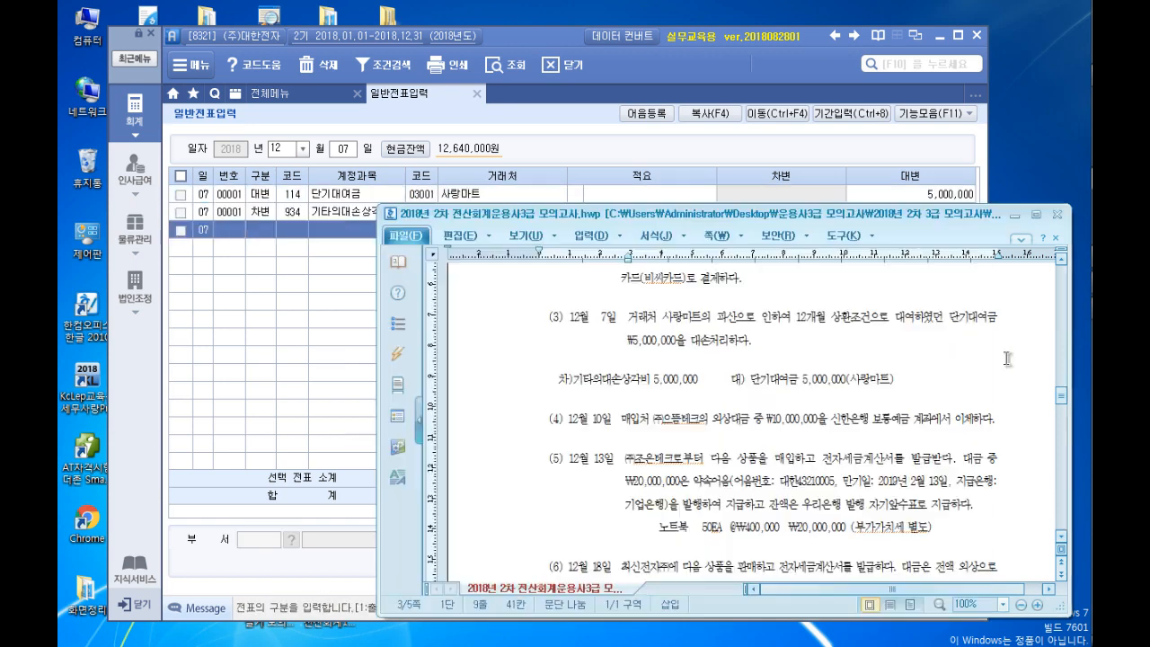
pyautogui.scroll(-3, 523, 318)
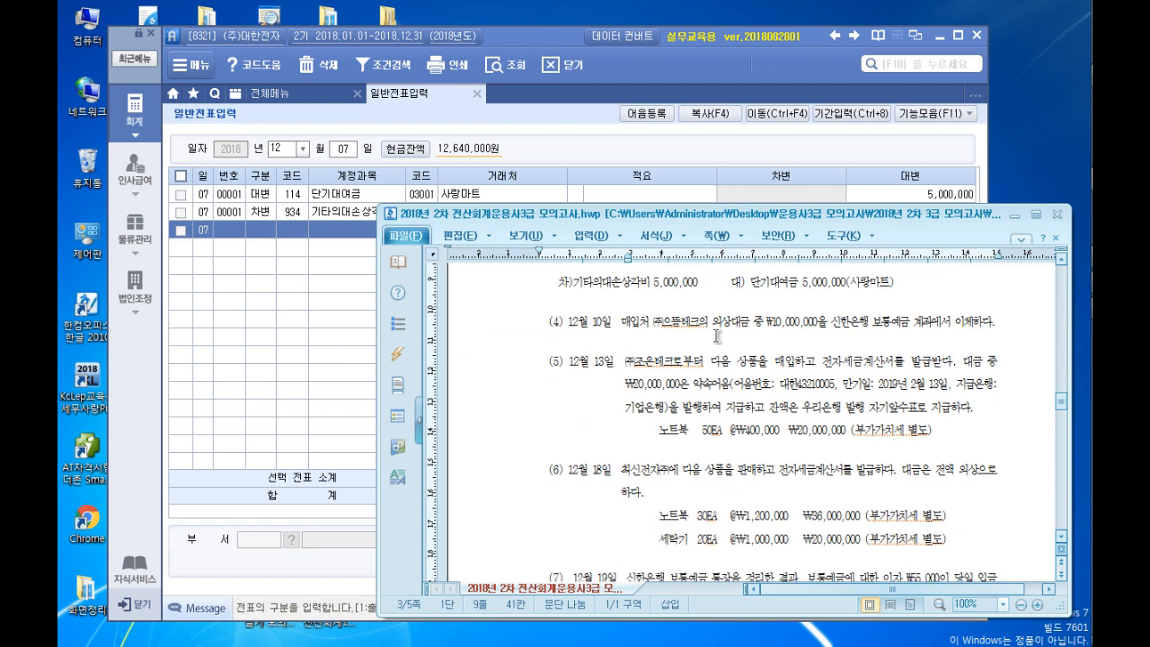
pyautogui.click(1003, 325)
pyautogui.press('Return')
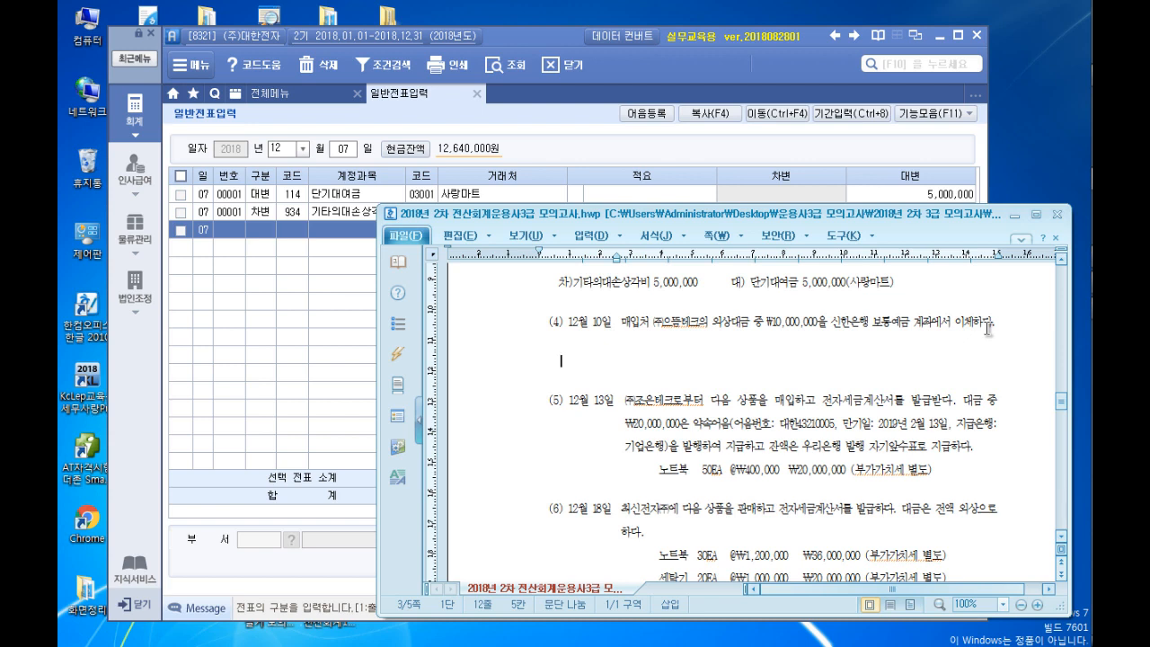
pyautogui.write('차')
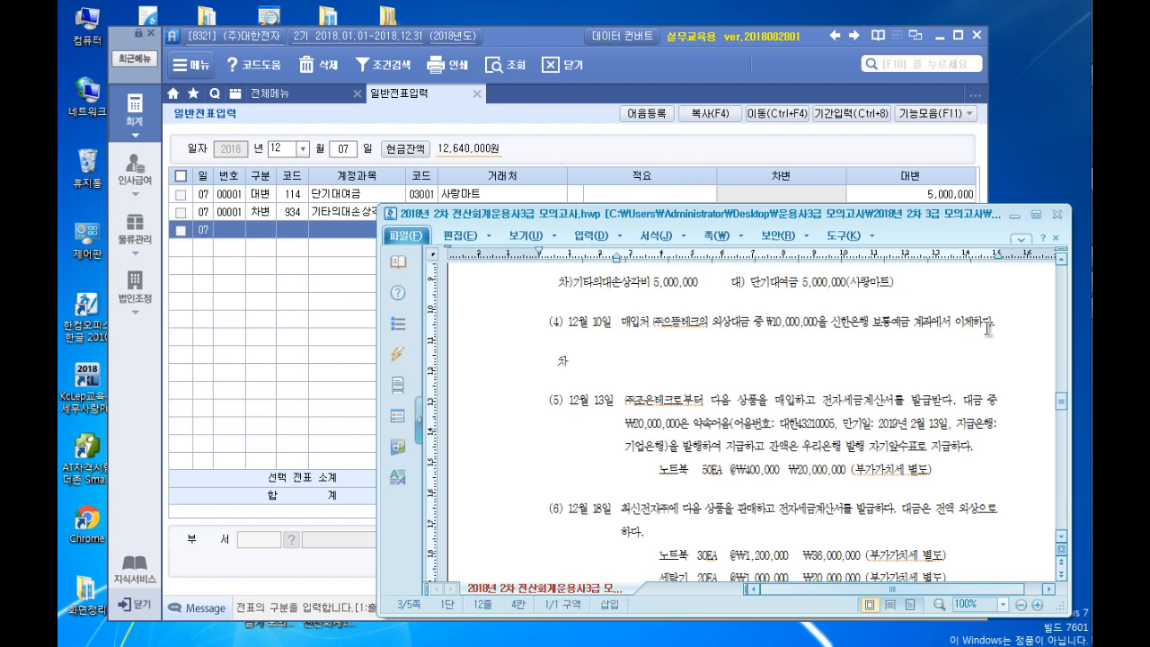
pyautogui.write(')외상매')
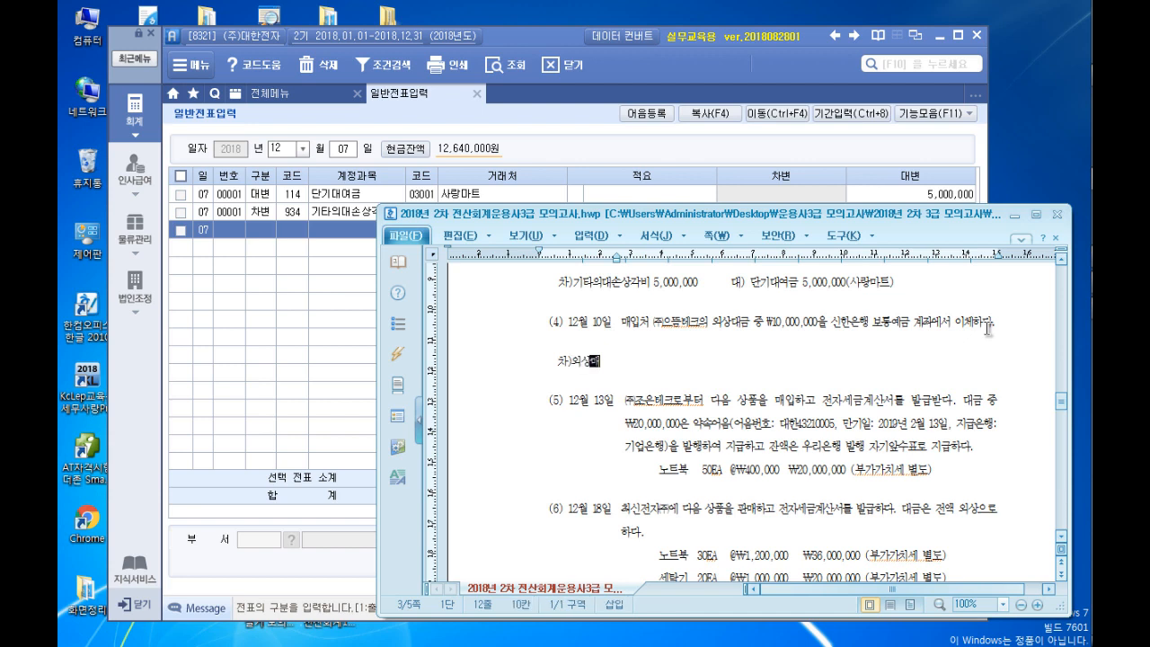
pyautogui.write('입금')
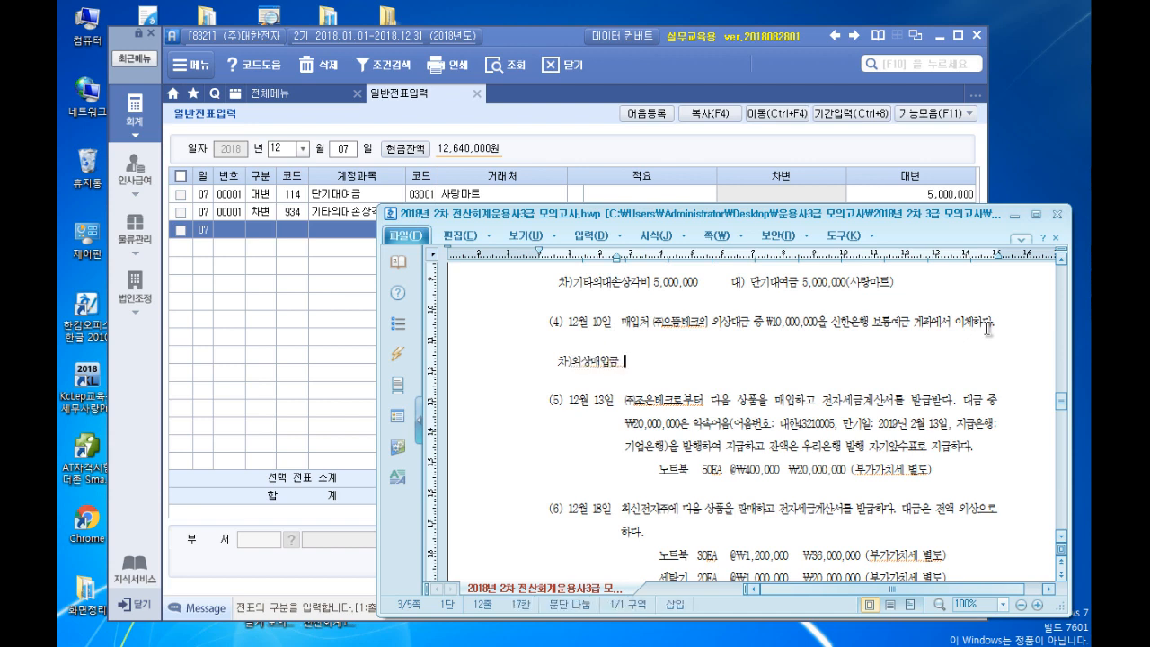
pyautogui.write(' 10,000')
pyautogui.write(',000 / ')
pyautogui.write('보통예금')
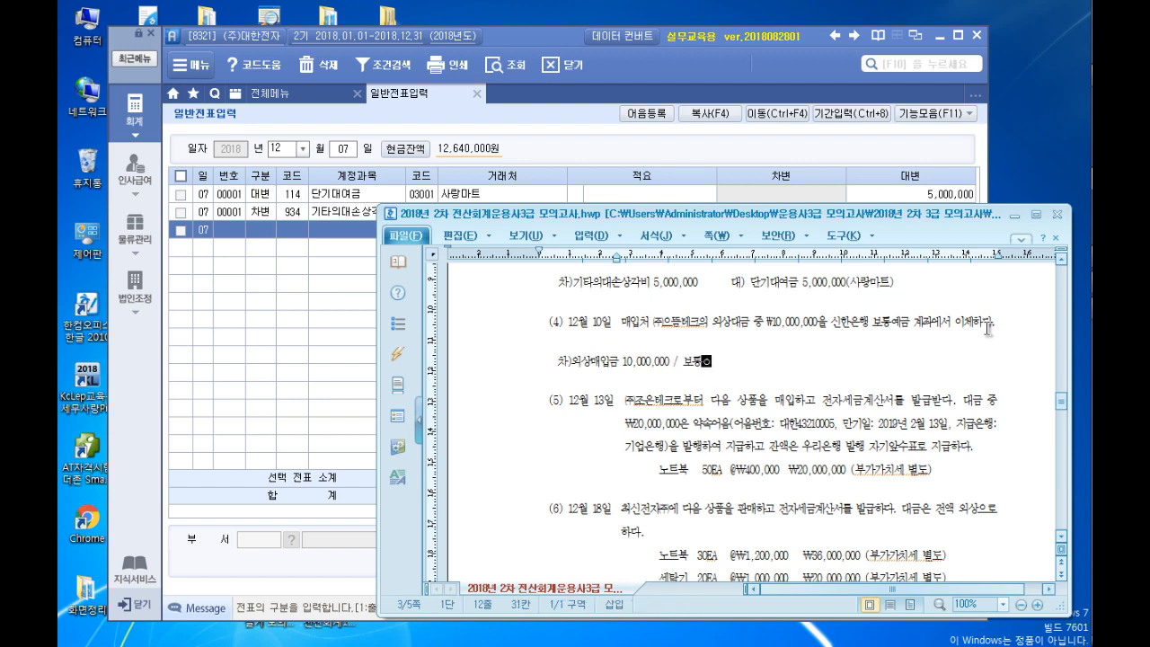
pyautogui.write(' 10,000,000')
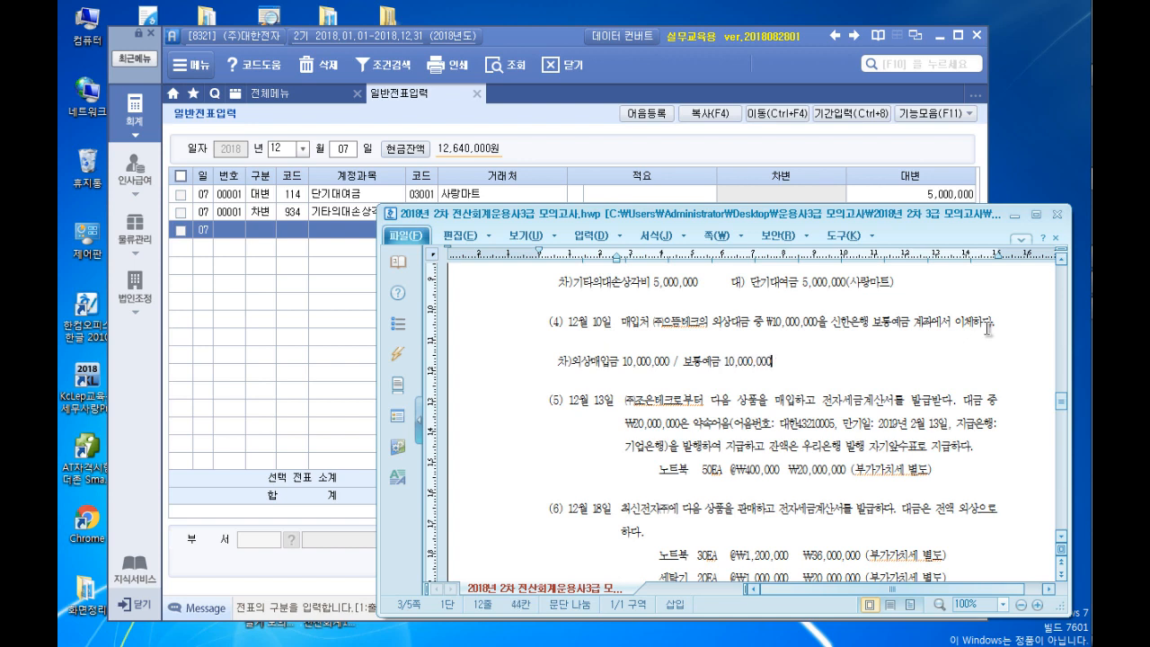
pyautogui.write('(ㅅ')
pyautogui.write('한으')
pyautogui.write('행)')
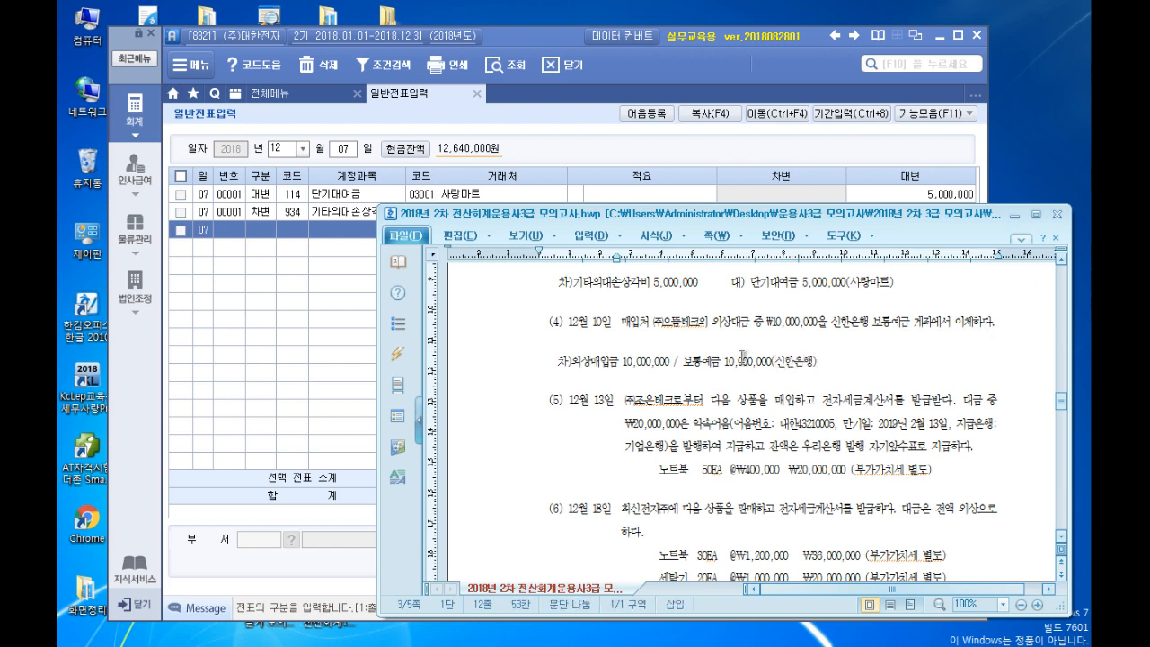
# Insert the vendor note (으뜸테크) after the debit amount 10,000,000
pyautogui.click(673, 361)
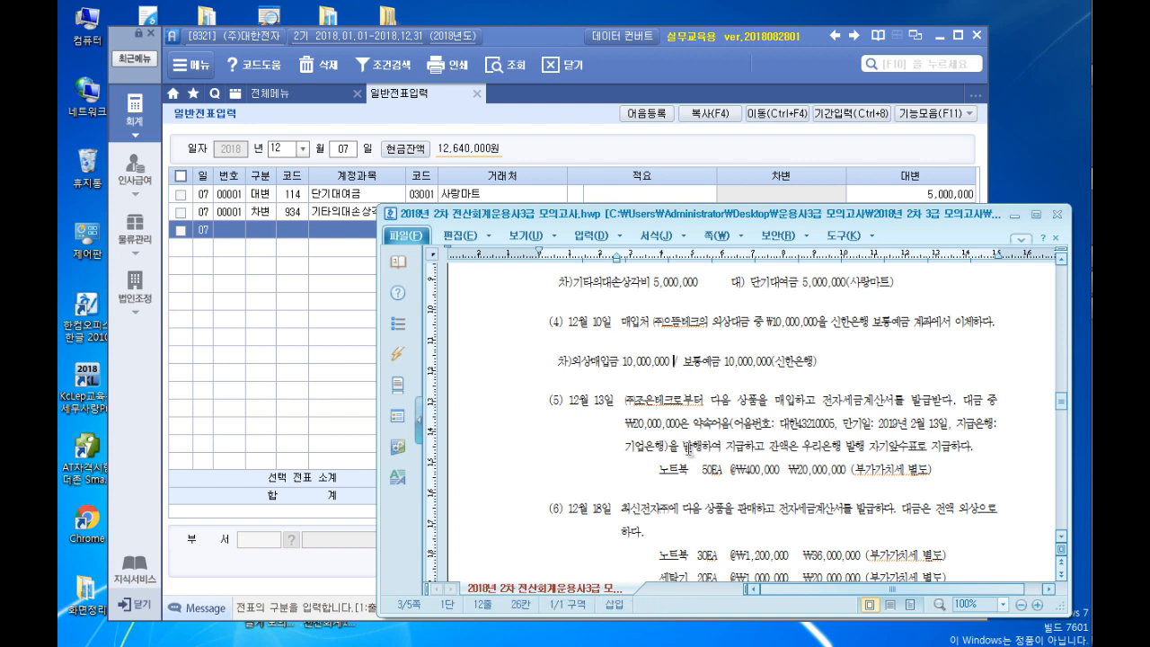
pyautogui.write('(으뜸')
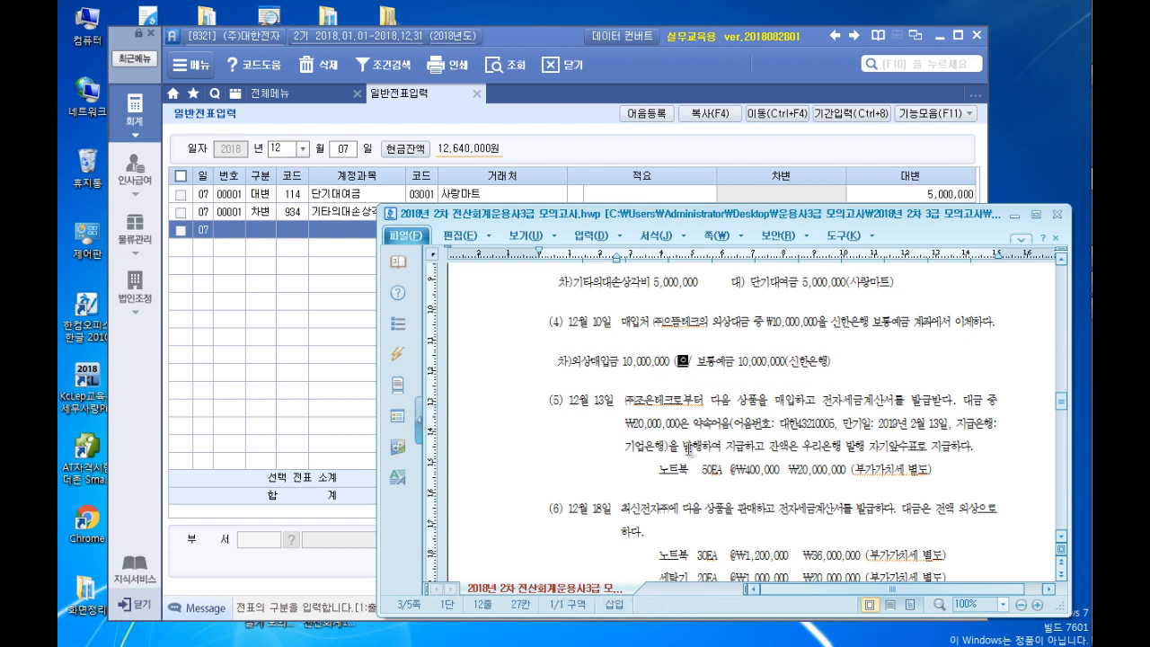
pyautogui.press('BackSpace')
pyautogui.press('BackSpace')
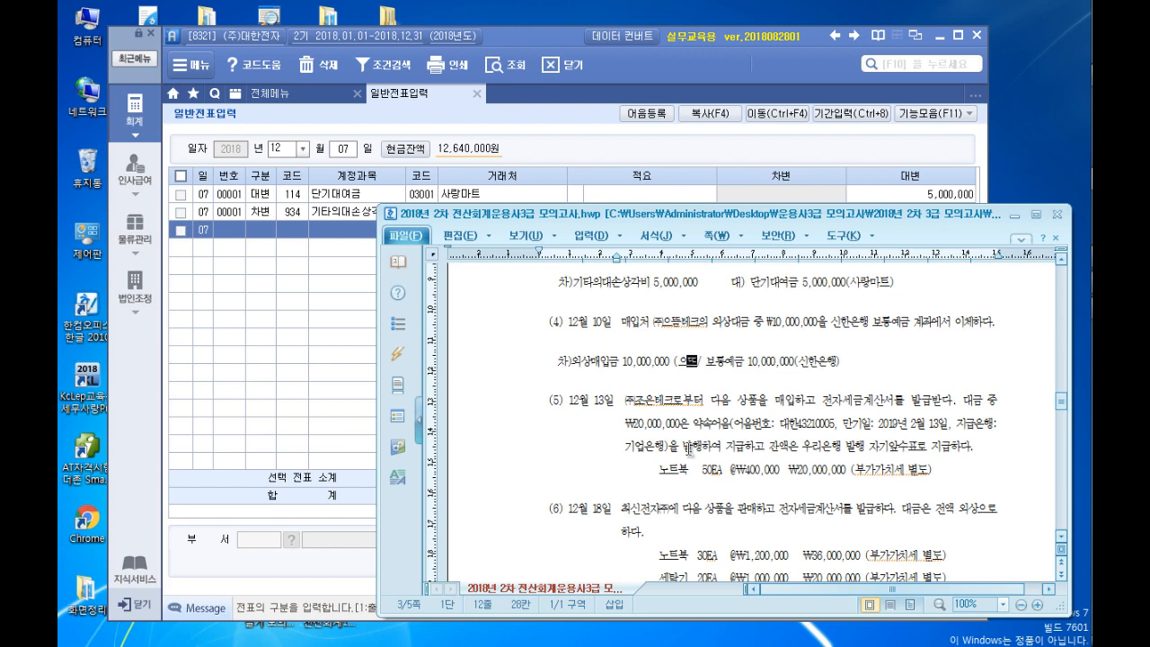
pyautogui.write('뜸테크')
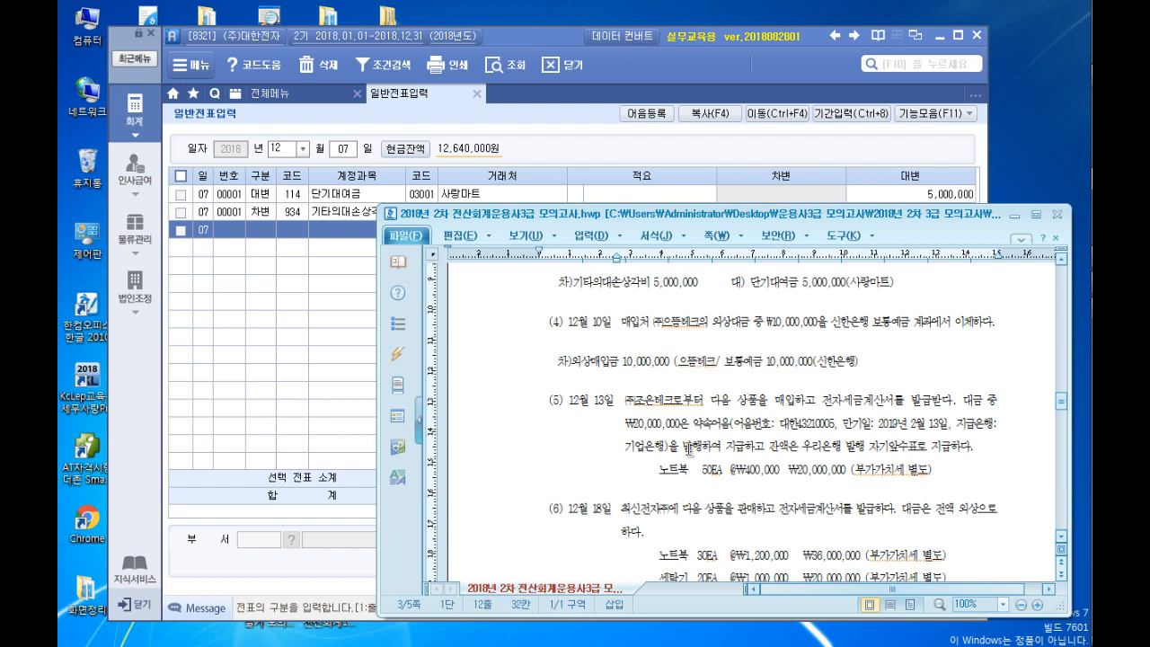
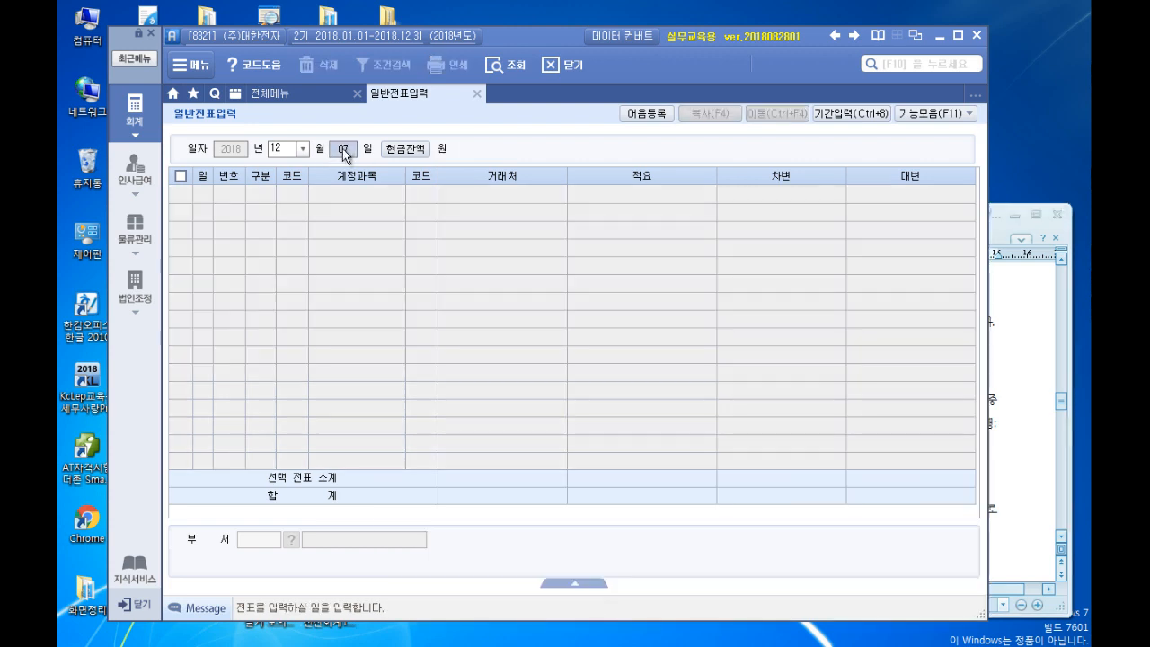
# Start a Dec 10 voucher with a debit line on 251 외상매입금
pyautogui.click(343, 150)
pyautogui.write('10')
pyautogui.press('Return')
pyautogui.write('3')
pyautogui.press('Return')
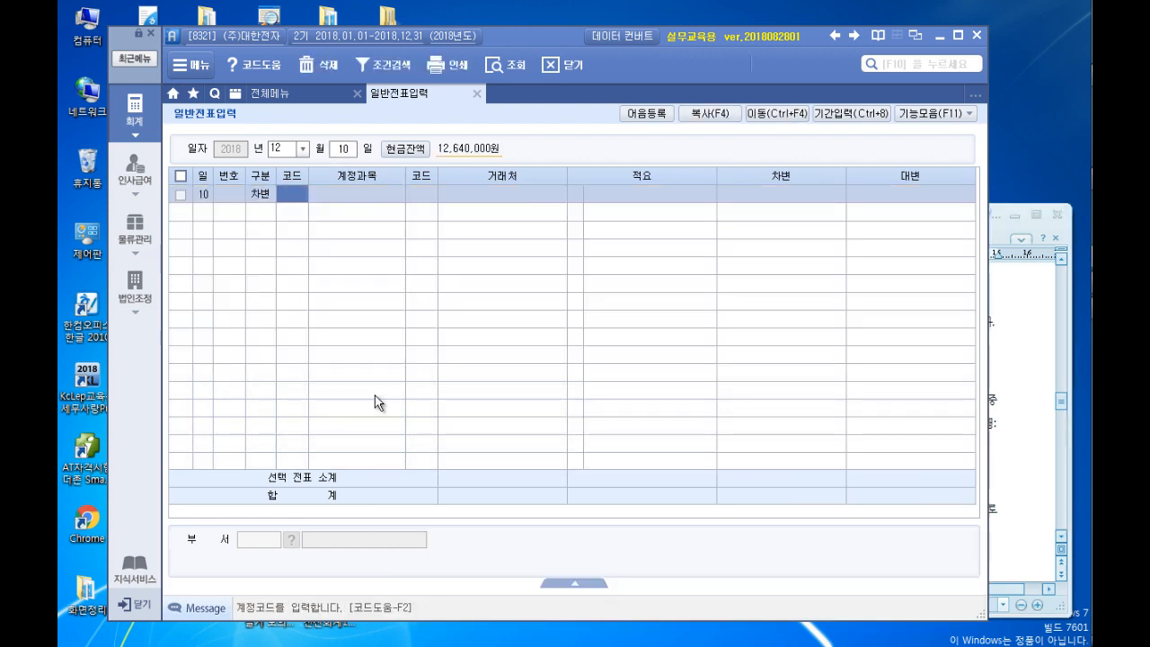
pyautogui.write('외상')
pyautogui.press('Return')
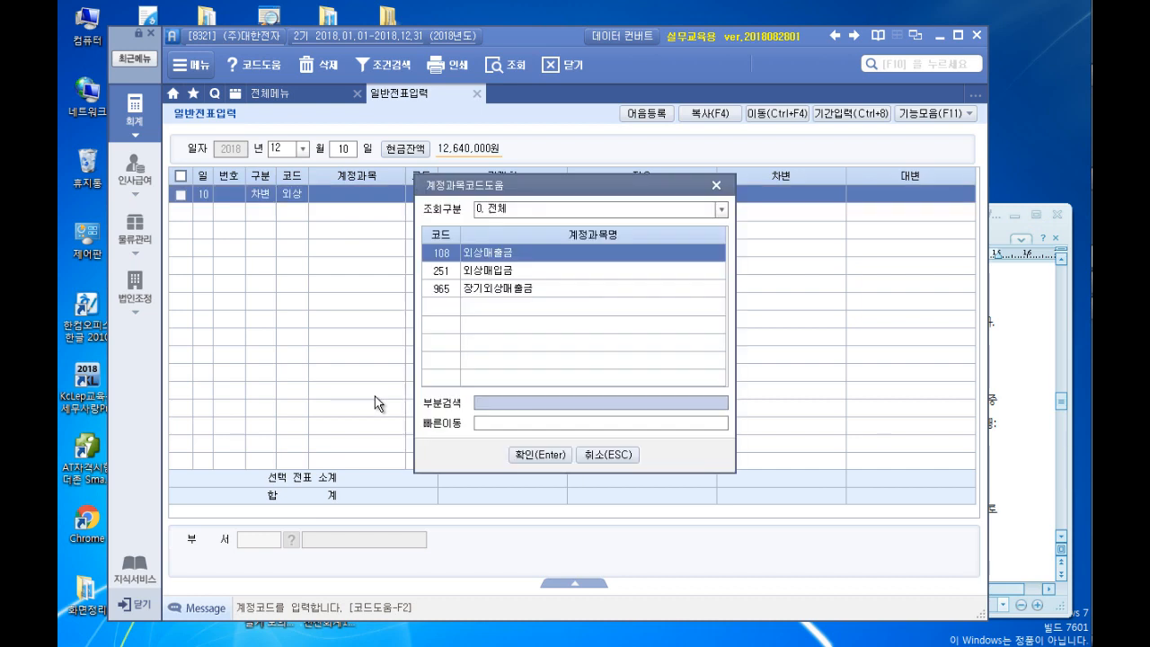
pyautogui.press('Down')
pyautogui.press('Return')
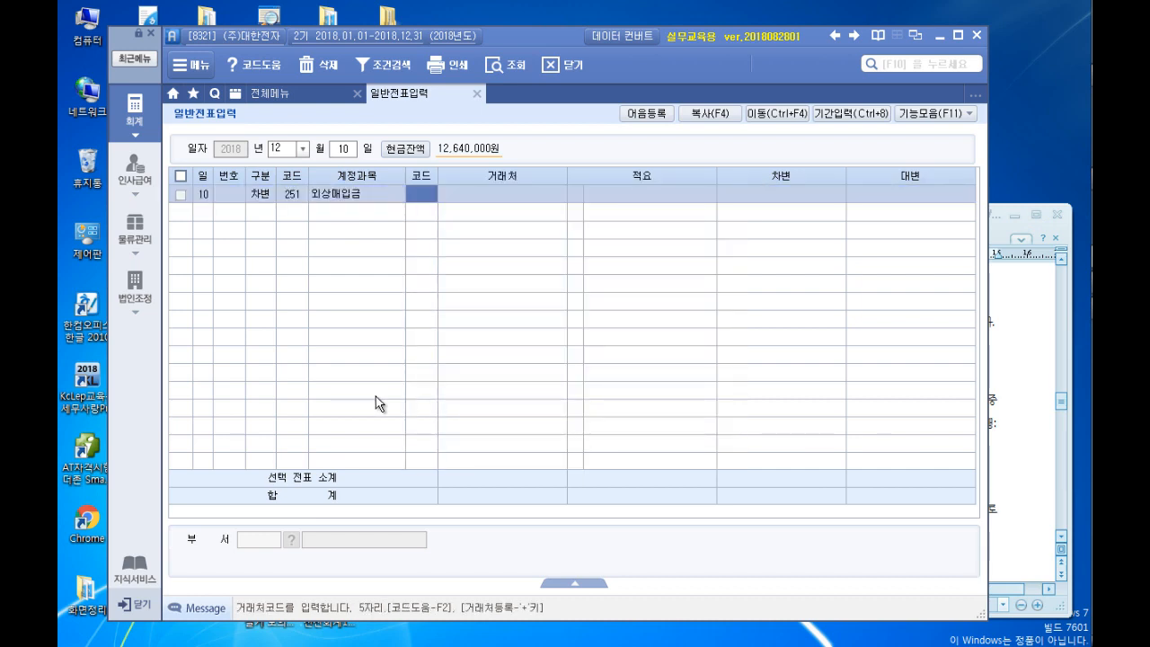
# Assign vendor (주)으뜸테크 and a 10,000,000 debit amount to the 외상매입금 line
pyautogui.click(1011, 357)
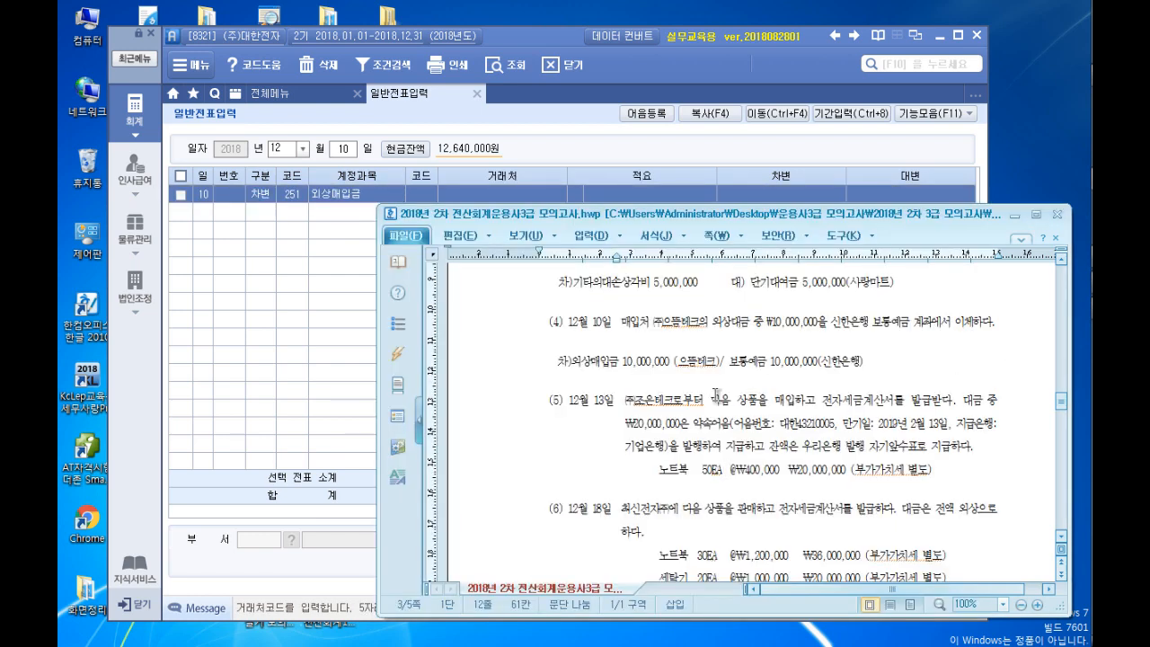
pyautogui.click(420, 194)
pyautogui.write('으뜸')
pyautogui.press('Return')
pyautogui.press('Return')
pyautogui.press('Return')
pyautogui.click(1011, 343)
pyautogui.click(766, 200)
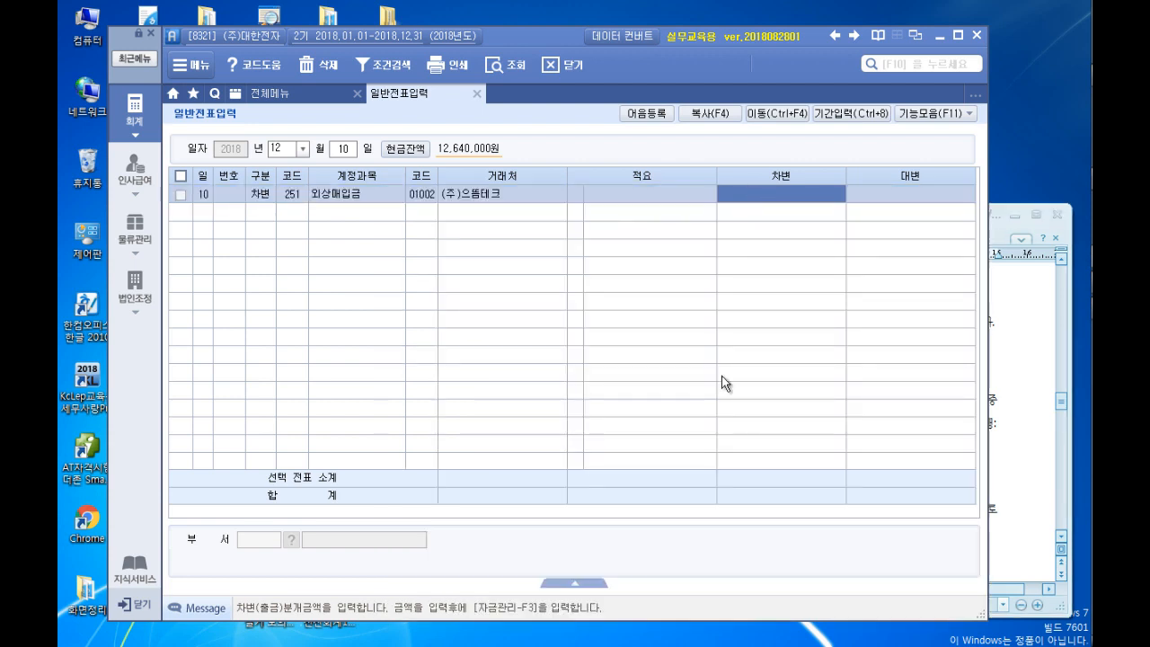
pyautogui.write('10000000')
pyautogui.press('Return')
pyautogui.press('Return')
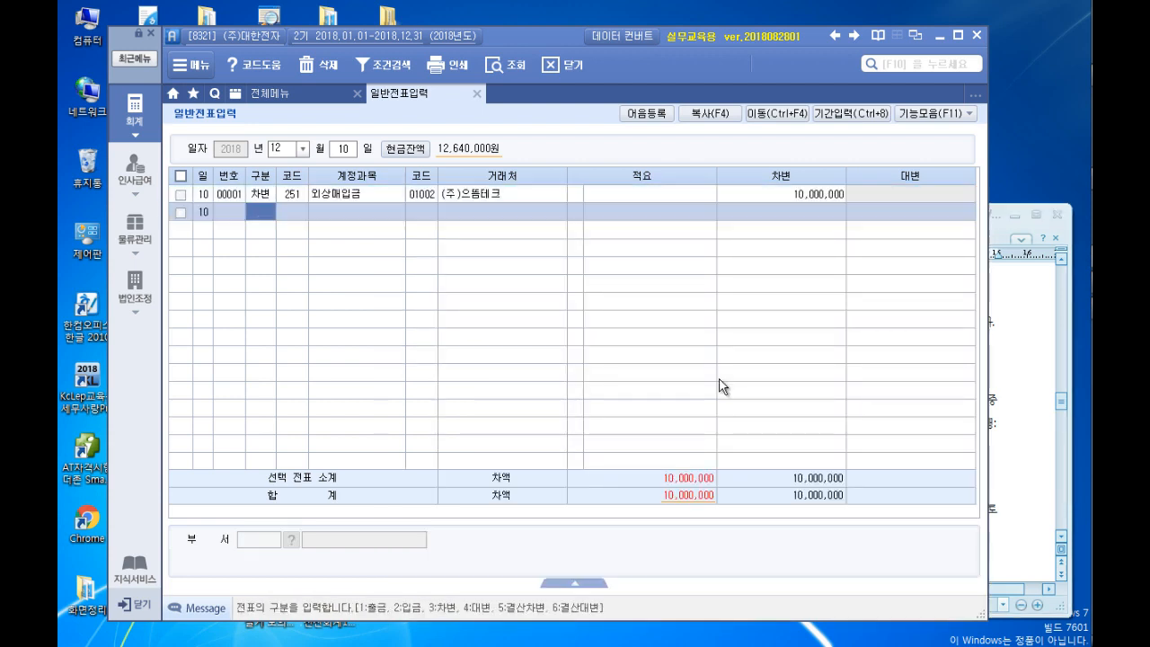
# Credit 103 보통예금 for 신한은행(보통예금) 98001, 10,000,000
pyautogui.write('4')
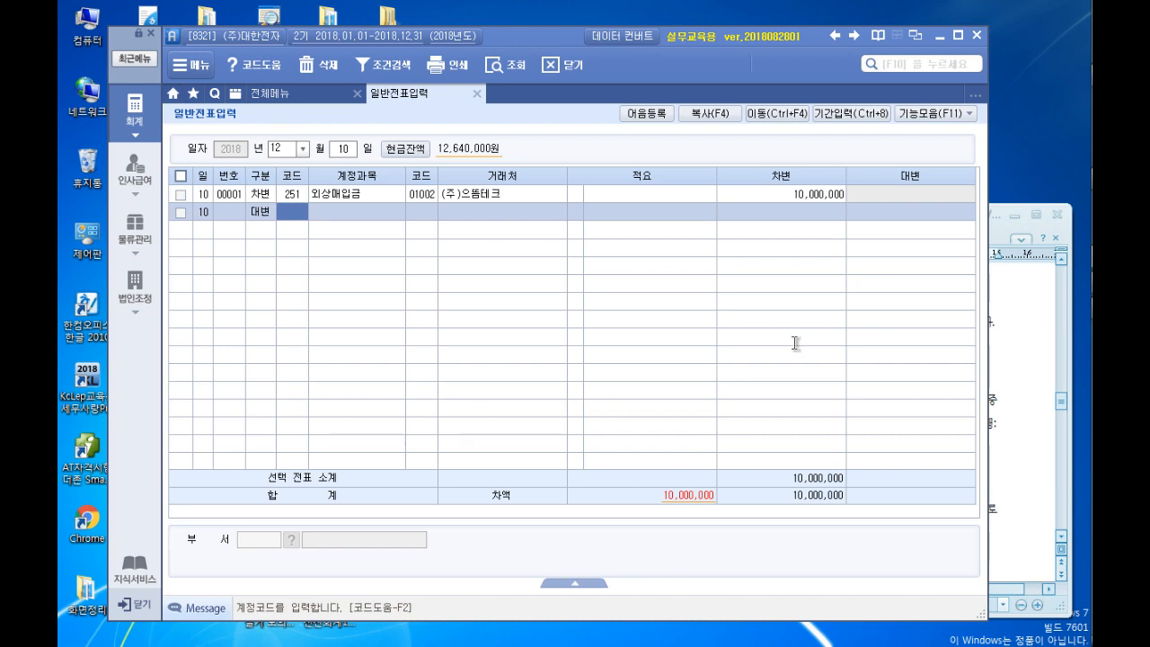
pyautogui.click(1030, 358)
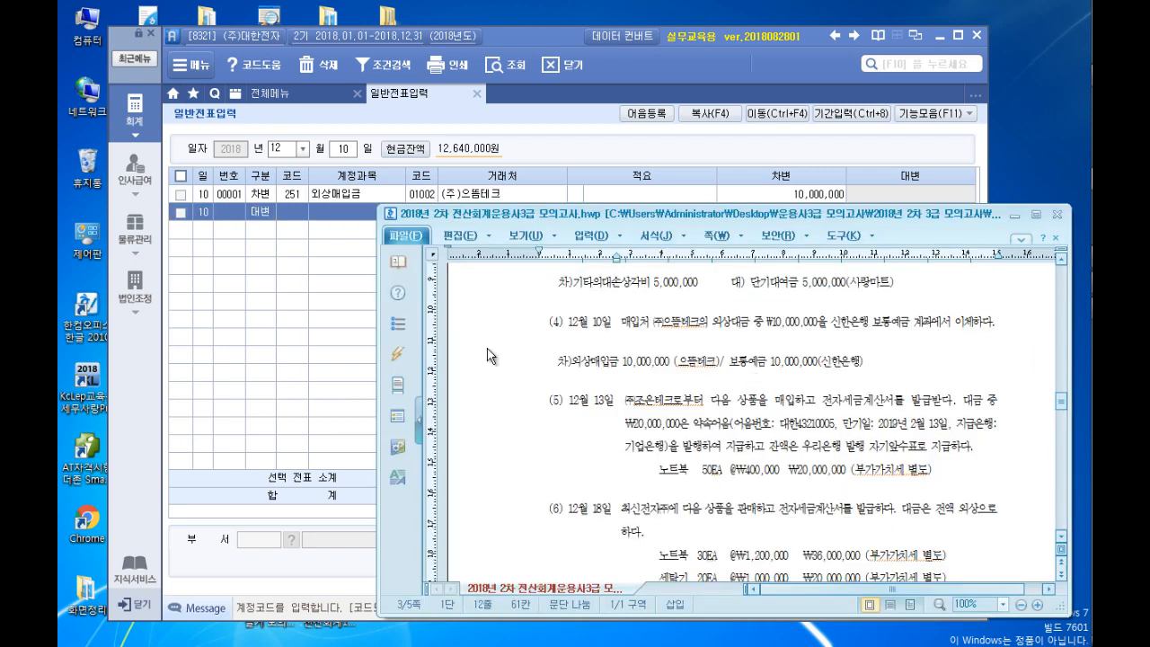
pyautogui.click(307, 213)
pyautogui.write('103')
pyautogui.press('Return')
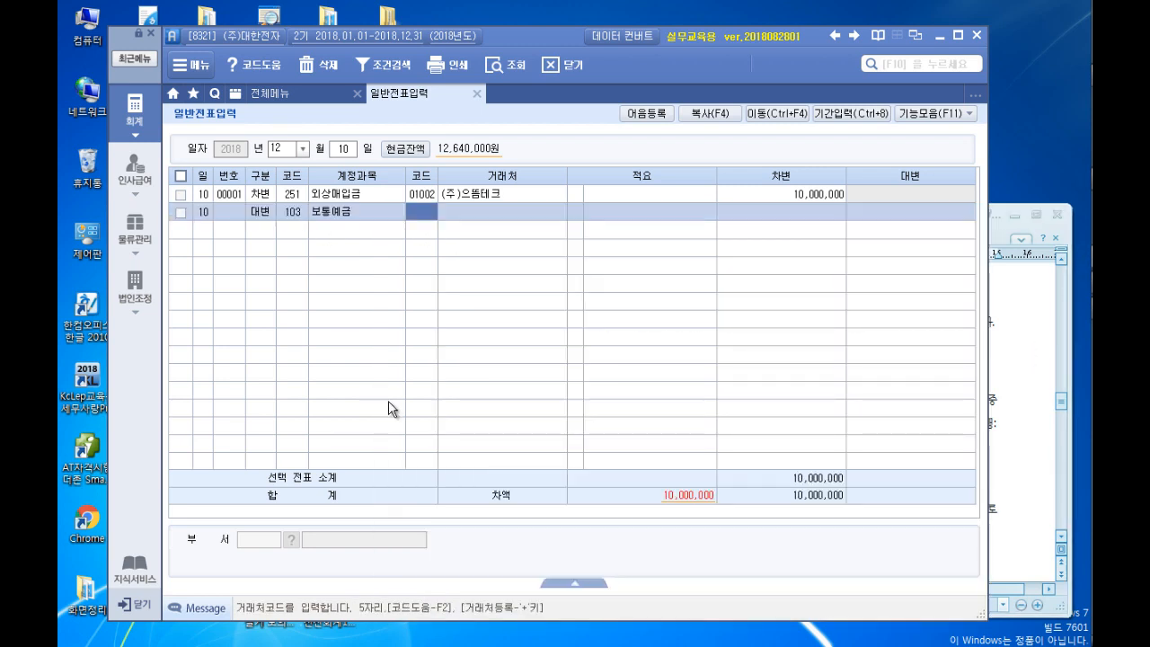
pyautogui.write('98001')
pyautogui.press('Return')
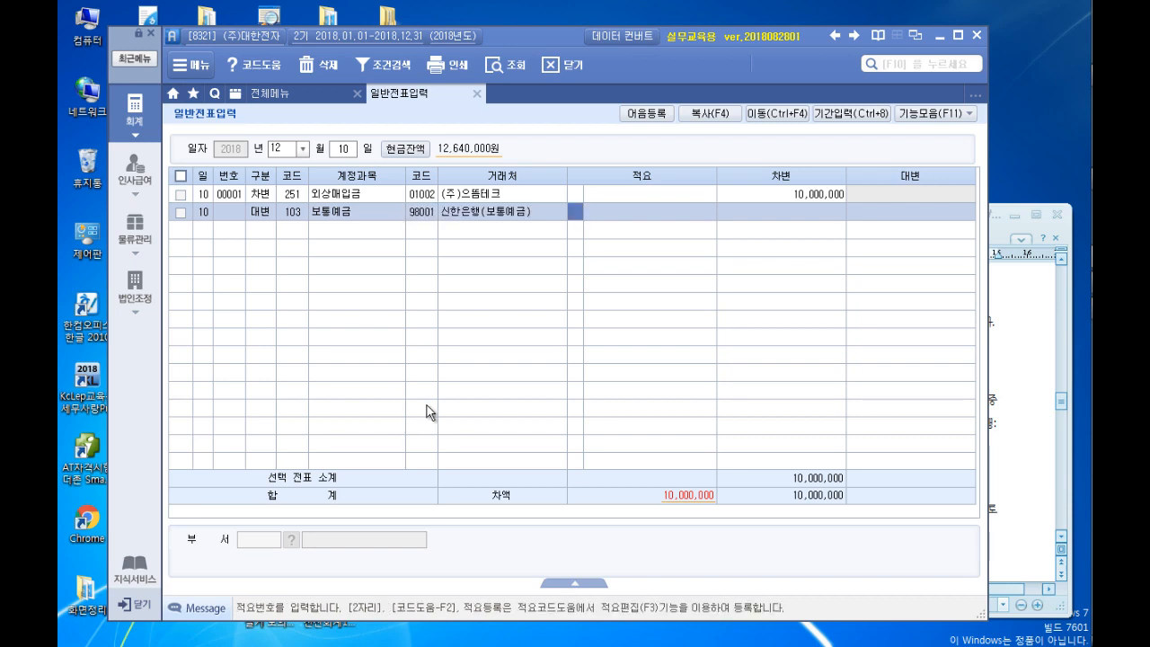
pyautogui.press('Return')
pyautogui.press('Return')
pyautogui.write('10000000')
pyautogui.press('Return')
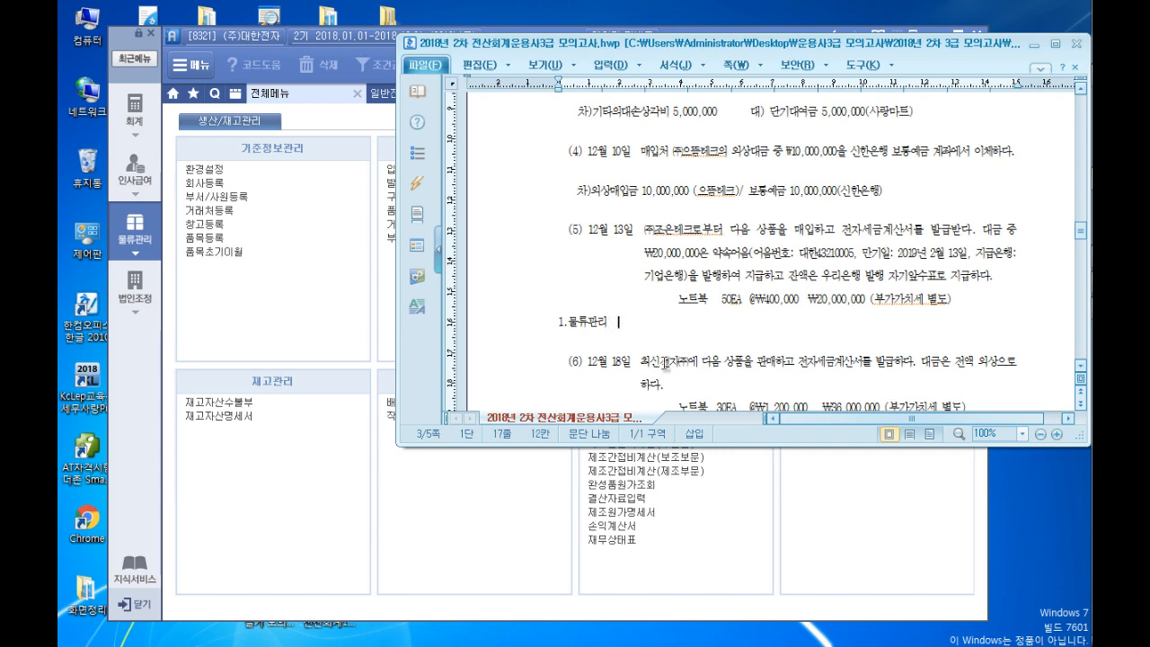
# Type steps 2.구매관리 and 3.입고입력 into the note under item (5)
pyautogui.write('2.구매관리')
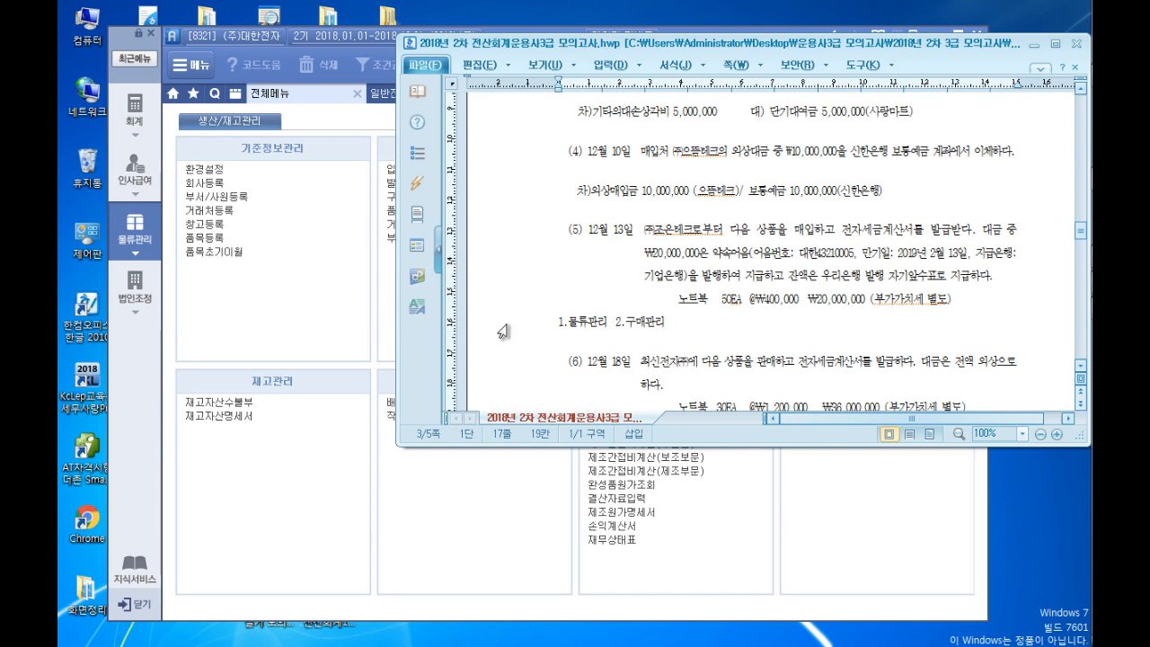
pyautogui.click(394, 283)
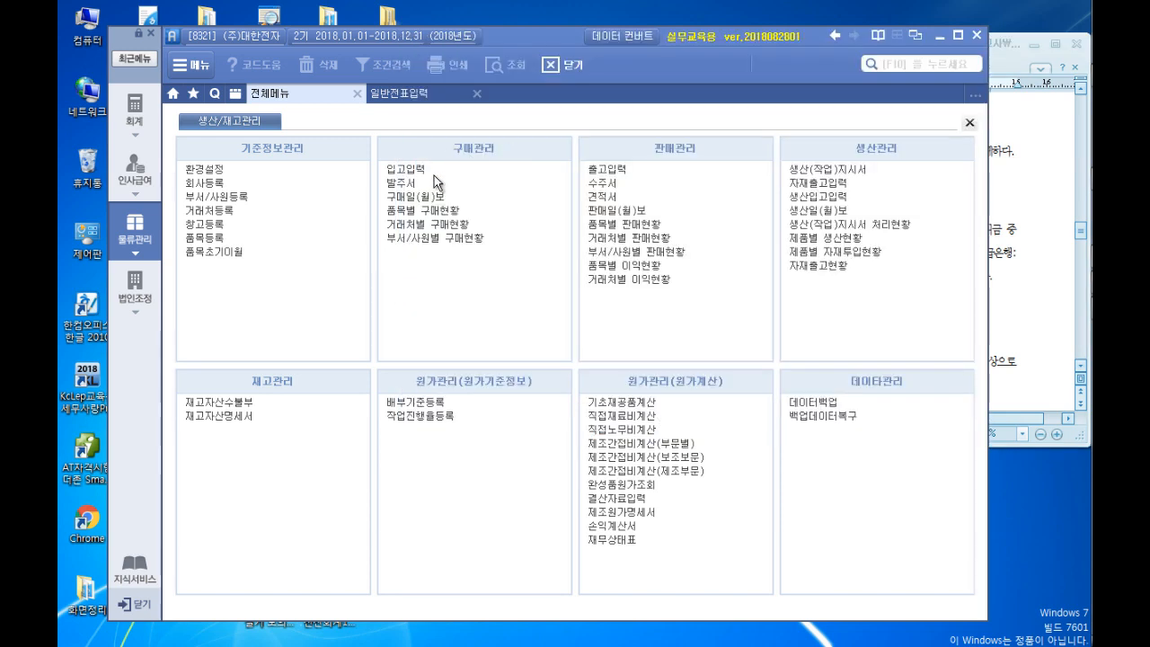
pyautogui.click(1036, 317)
pyautogui.click(698, 326)
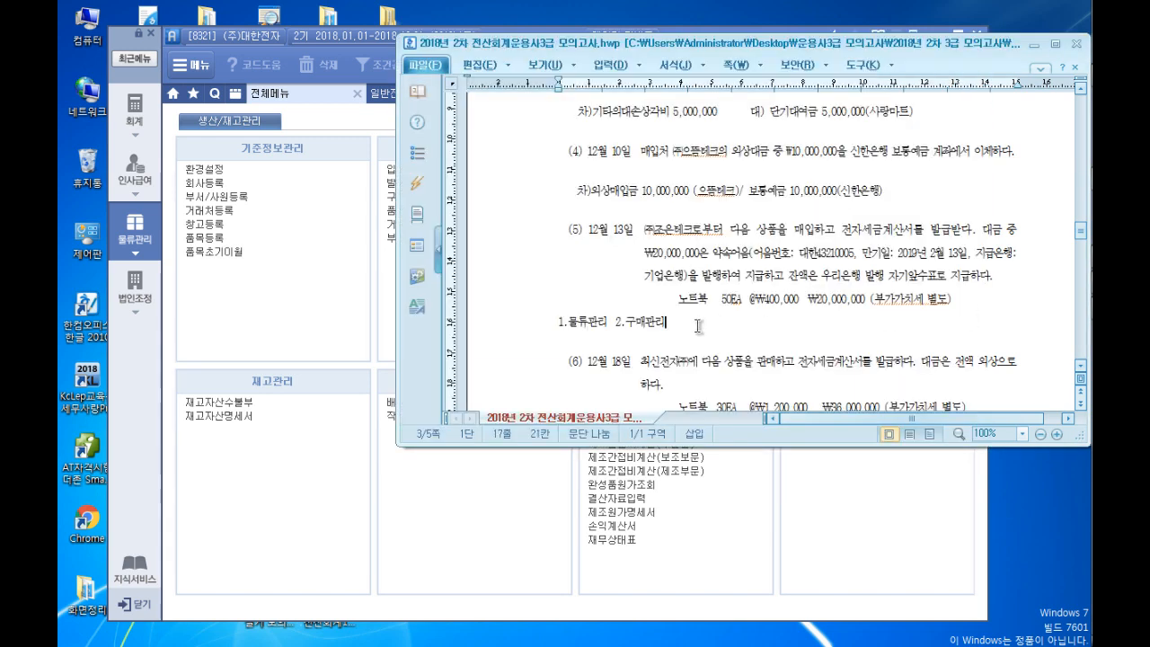
pyautogui.write('23.입')
pyautogui.press('BackSpace')
pyautogui.press('BackSpace')
pyautogui.press('BackSpace')
pyautogui.write('입고입력')
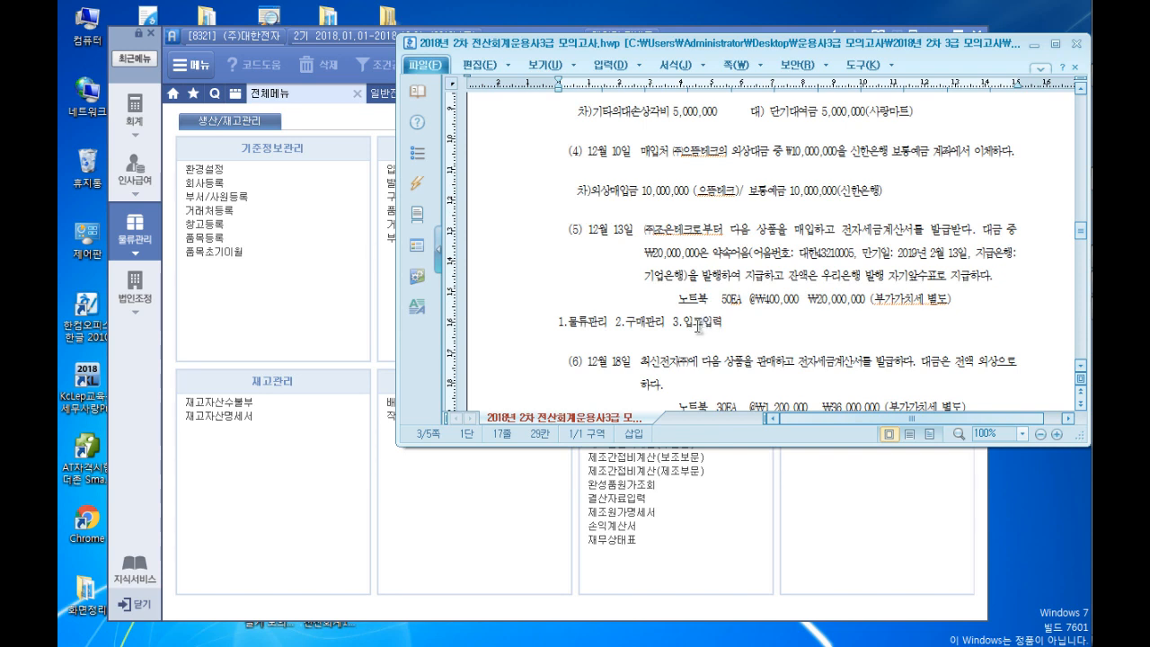
# Add steps 4.전송, 5. 매입매출전표입력, 6. 전표입력 and 7.분개확인 to the note
pyautogui.click(386, 275)
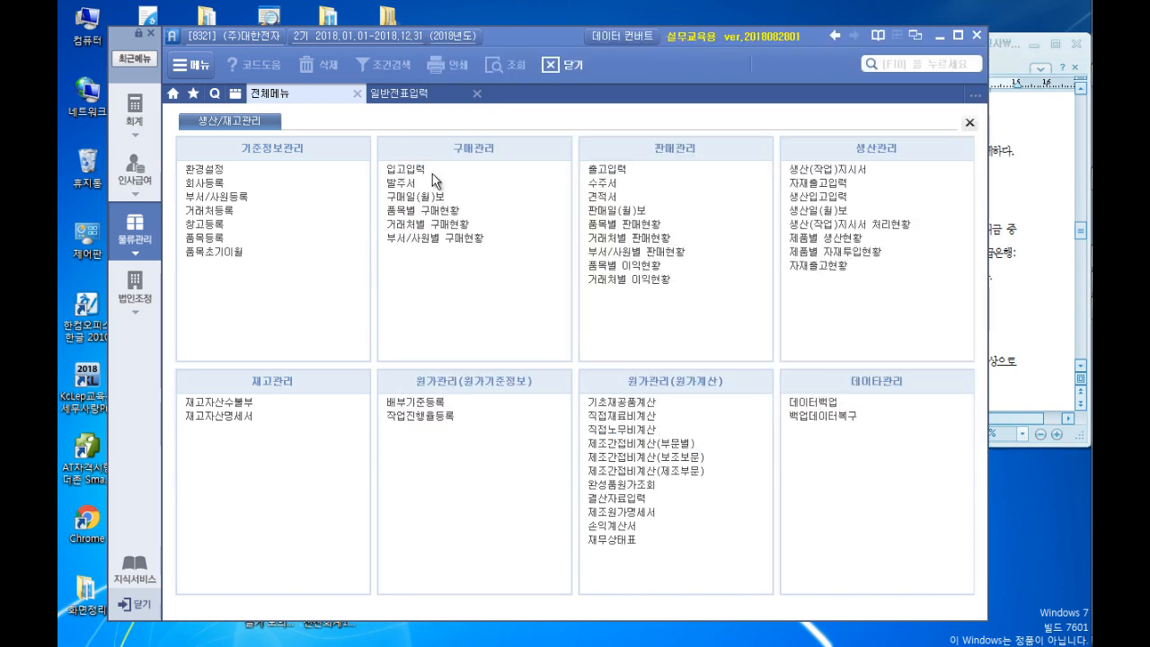
pyautogui.click(1011, 323)
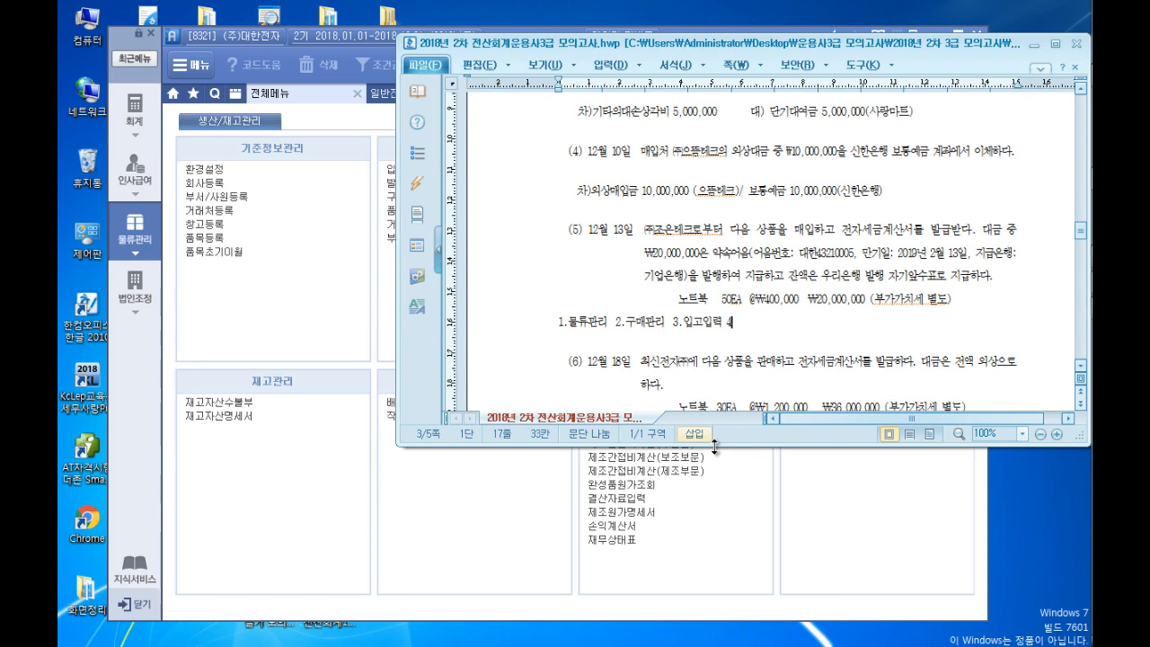
pyautogui.write('4.전ㅅ')
pyautogui.write('ㅗ')
pyautogui.write('ㅇ ')
pyautogui.write('5. 매')
pyautogui.write('입매출')
pyautogui.write('전표입력')
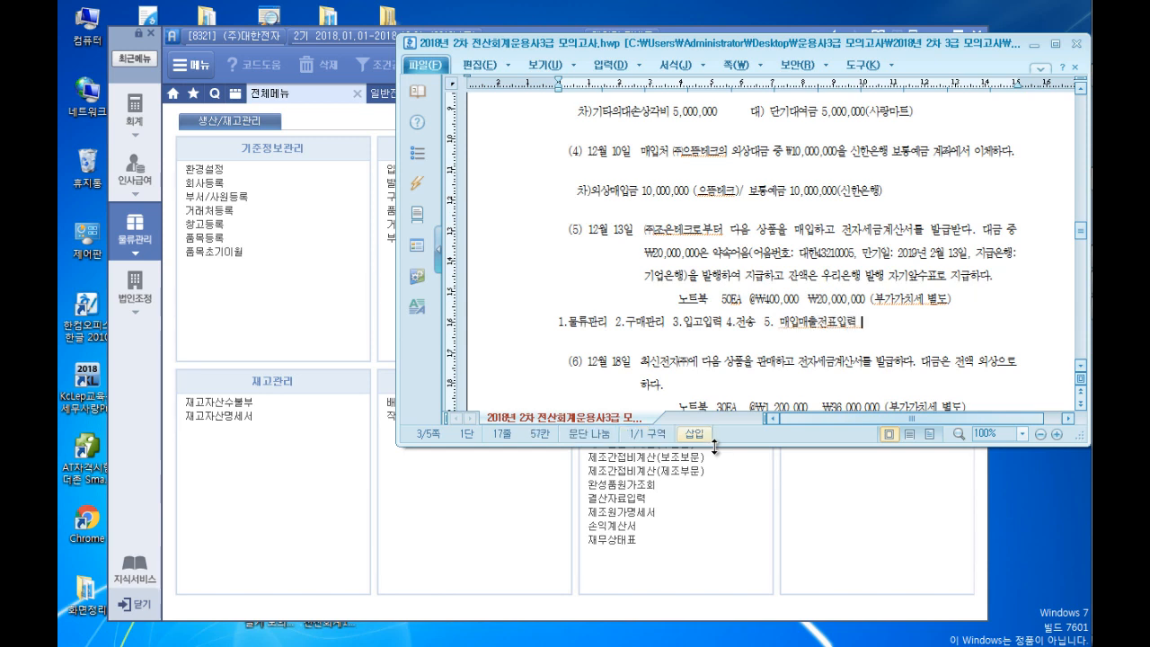
pyautogui.write(' 6. 전')
pyautogui.write('표')
pyautogui.write('표입')
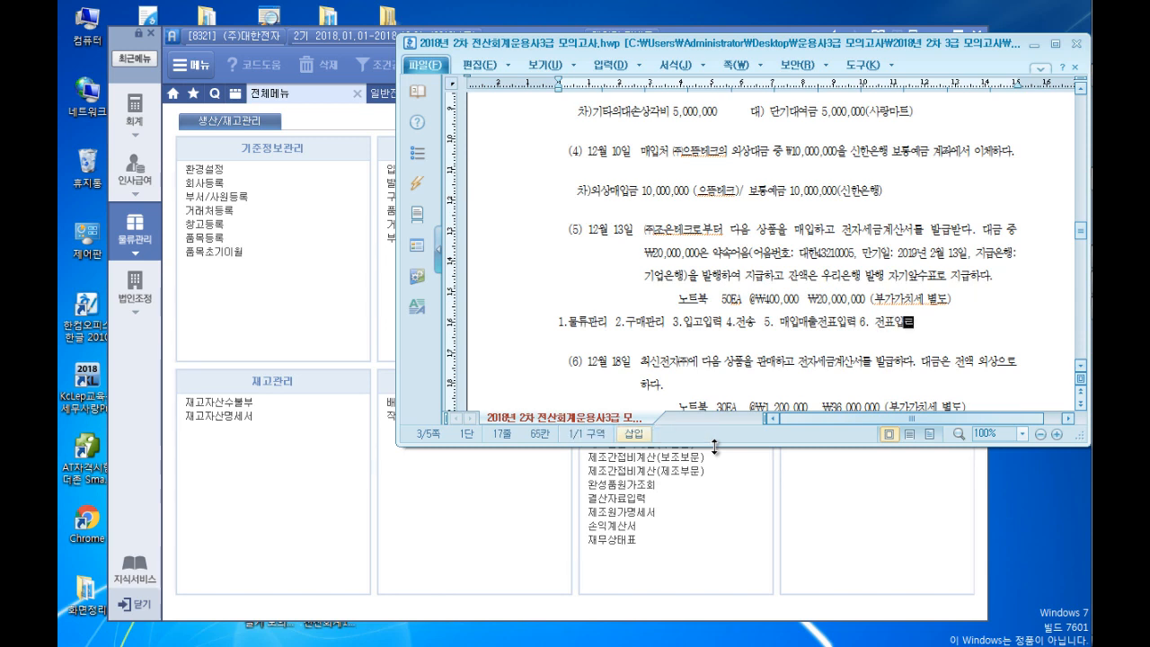
pyautogui.write('력')
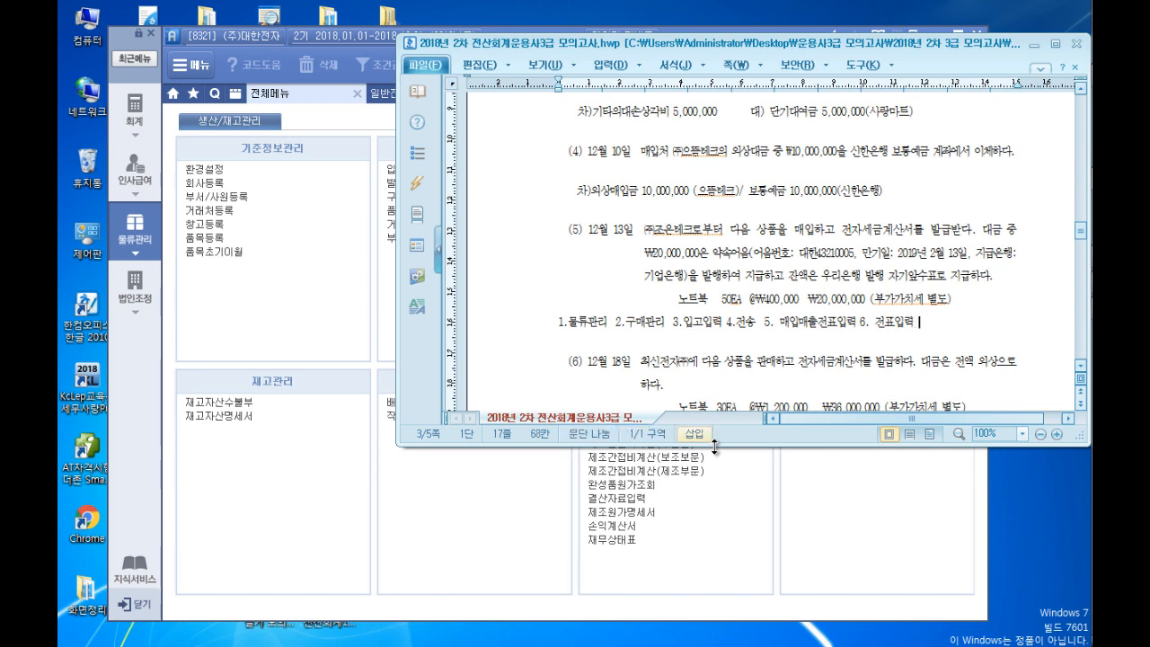
pyautogui.write(' 7.분개확인')
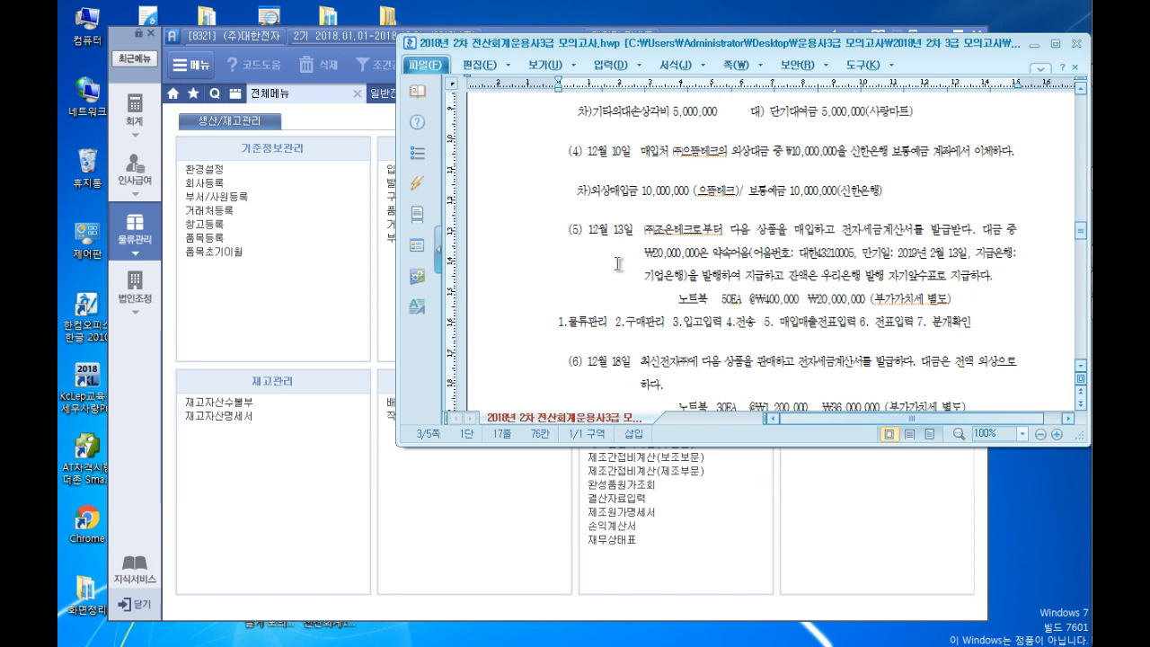
# Start a 12/13 receipt in 물류관리 입고입력 with processing type 21 건별과세
pyautogui.click(142, 254)
pyautogui.click(402, 168)
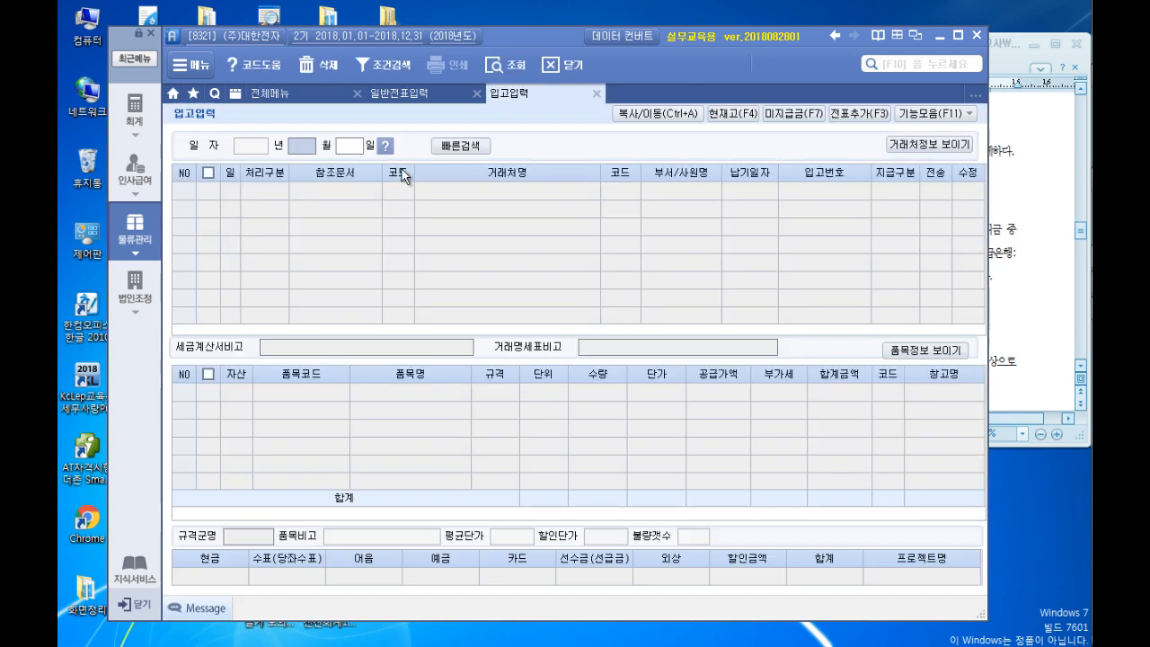
pyautogui.write('2')
pyautogui.press('Return')
pyautogui.write('13')
pyautogui.press('Return')
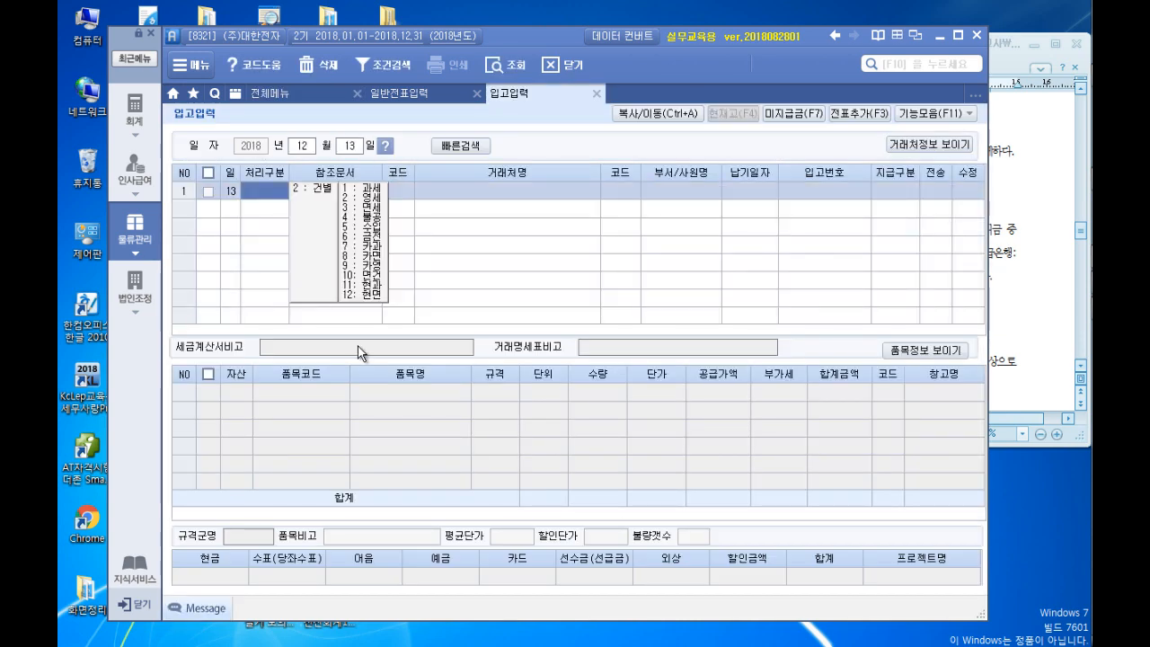
pyautogui.write('21')
pyautogui.press('Return')
# Set the receipt's vendor to (주)조은테크 and payment type to 4.혼합
pyautogui.press('Return')
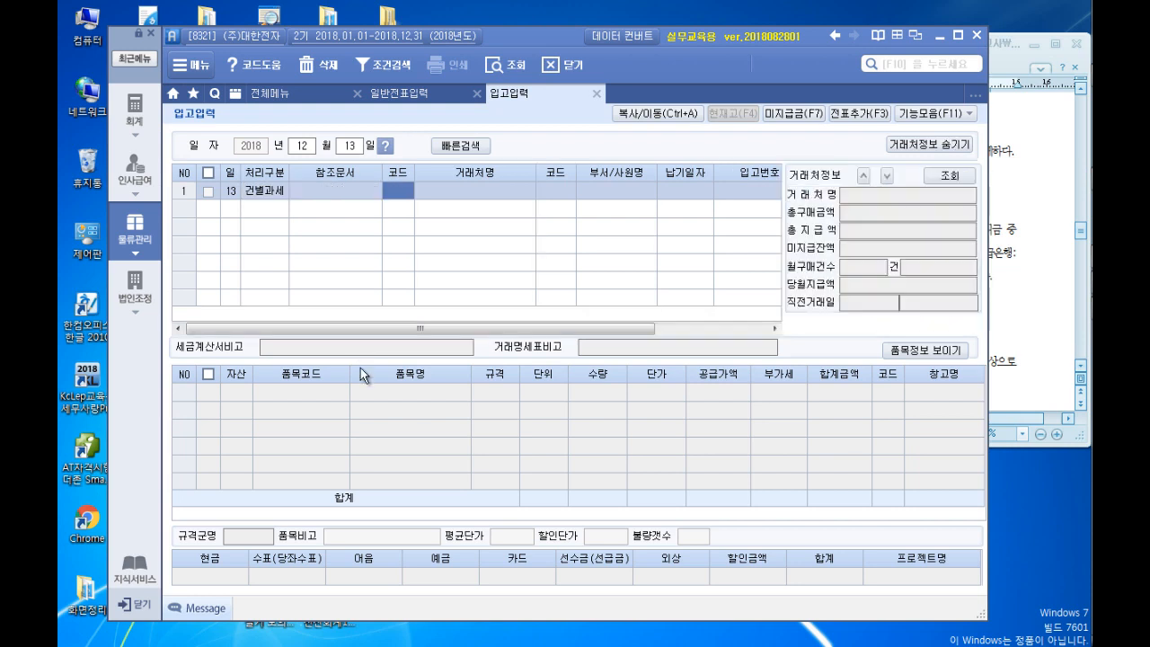
pyautogui.click(1012, 296)
pyautogui.click(393, 200)
pyautogui.write('조은')
pyautogui.press('Return')
pyautogui.press('Return')
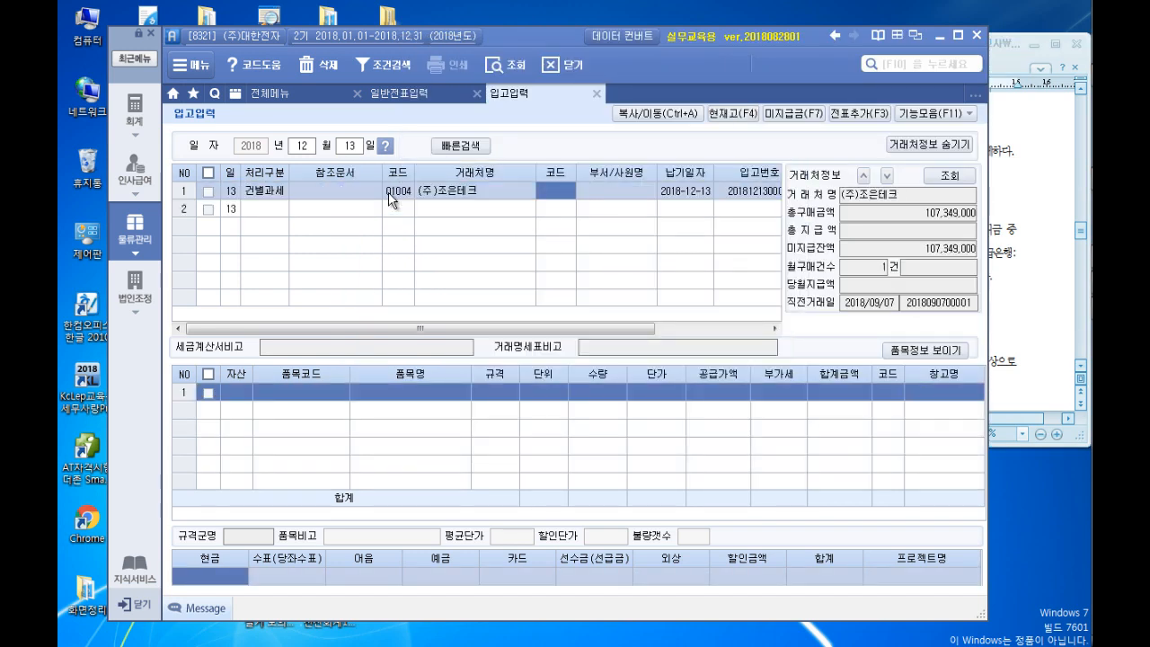
pyautogui.press('Return')
pyautogui.press('Return')
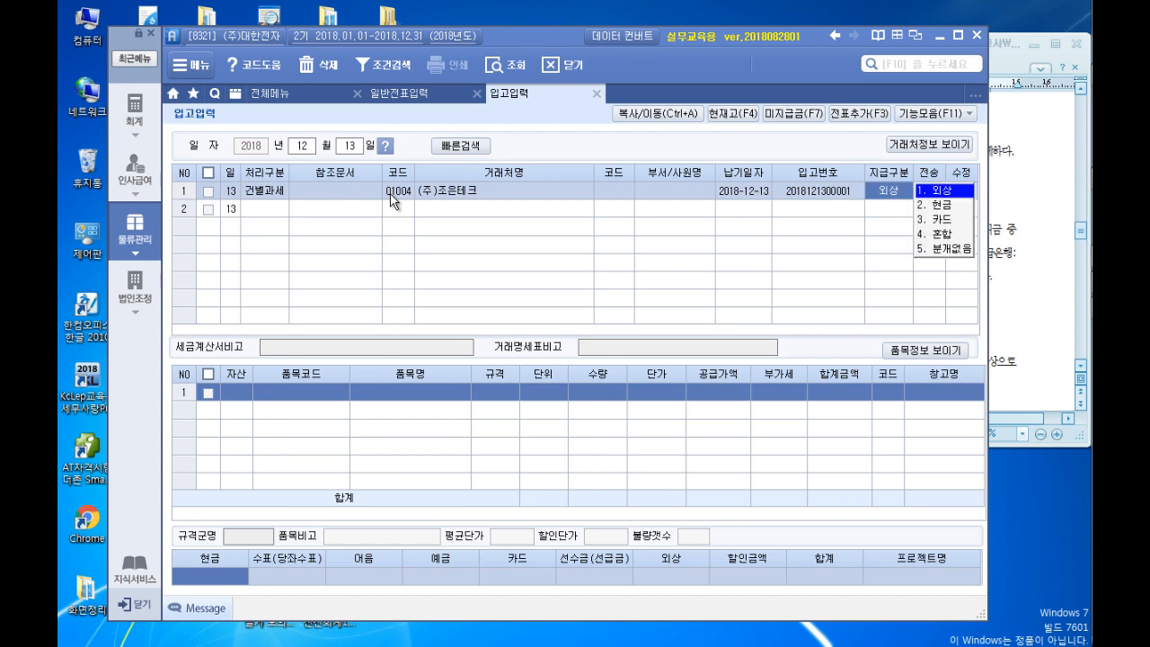
pyautogui.click(1033, 225)
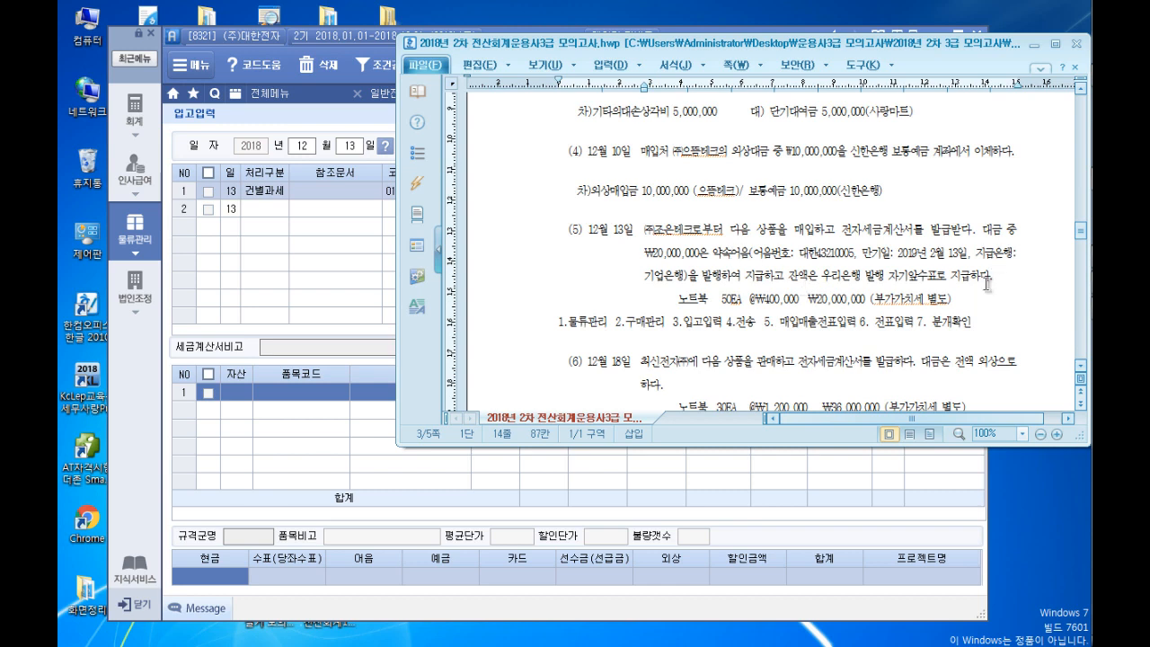
pyautogui.click(354, 265)
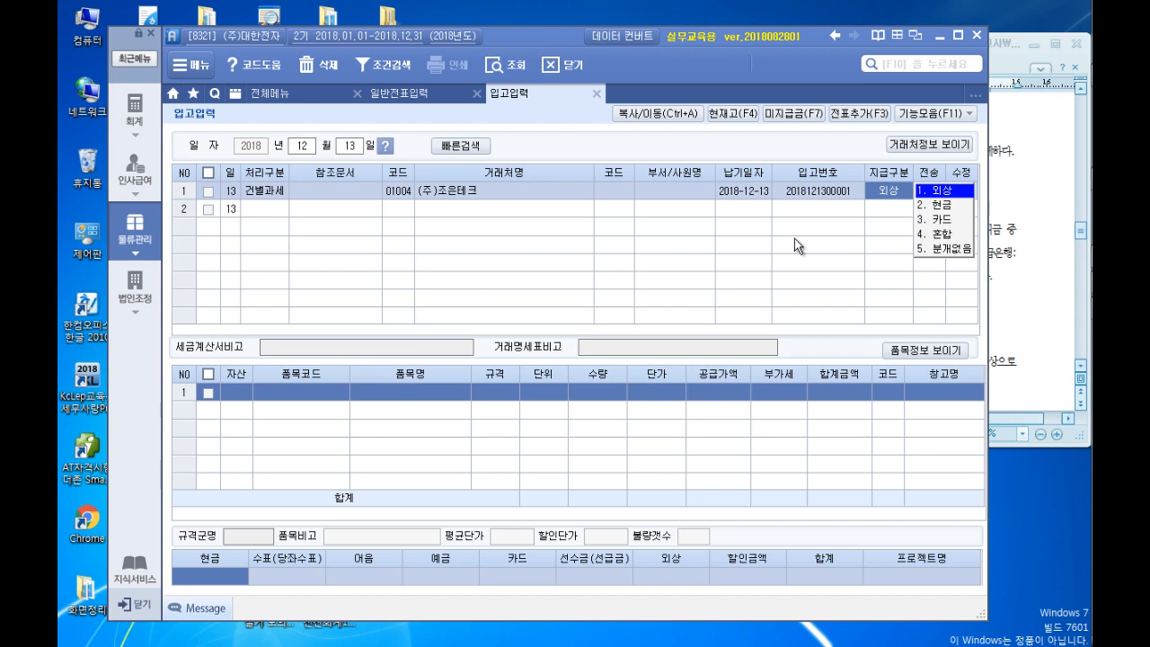
pyautogui.write('4')
pyautogui.press('Return')
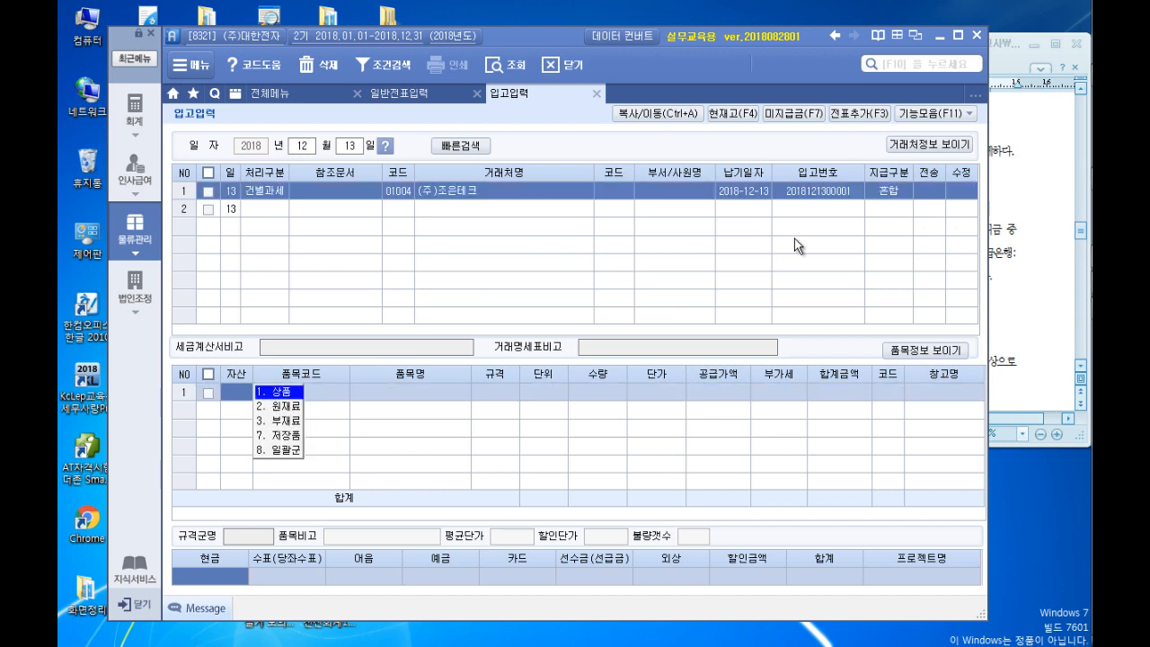
# Add a 상품 line for item 5001 노트북: 50 EA at 400,000 each
pyautogui.press('Return')
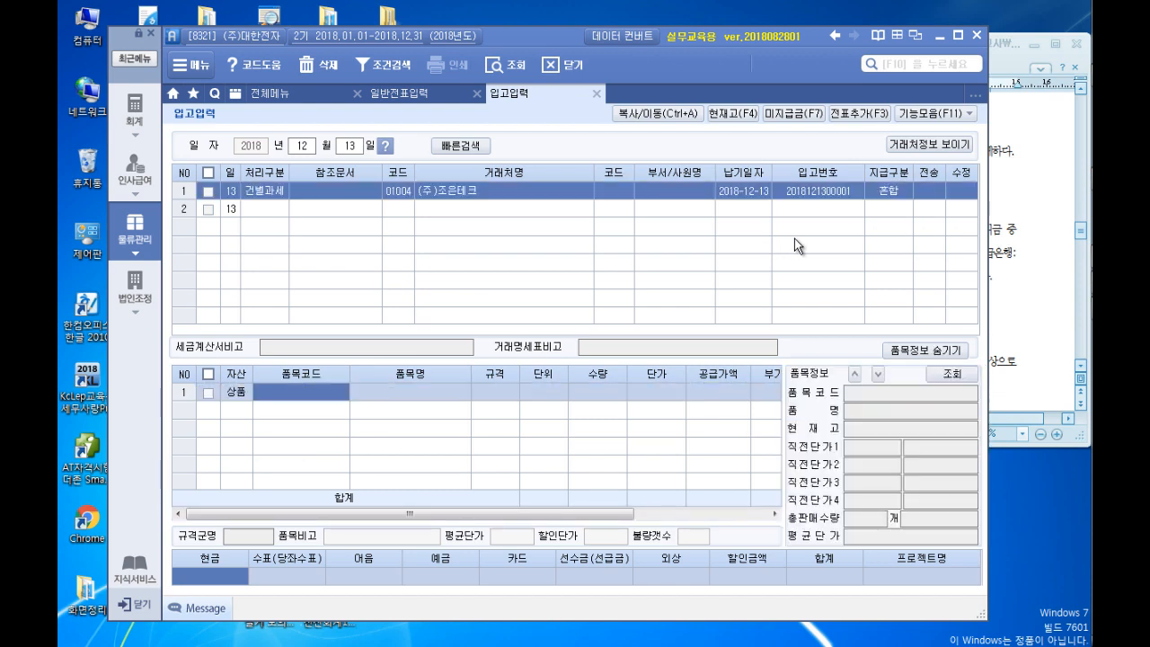
pyautogui.click(1035, 270)
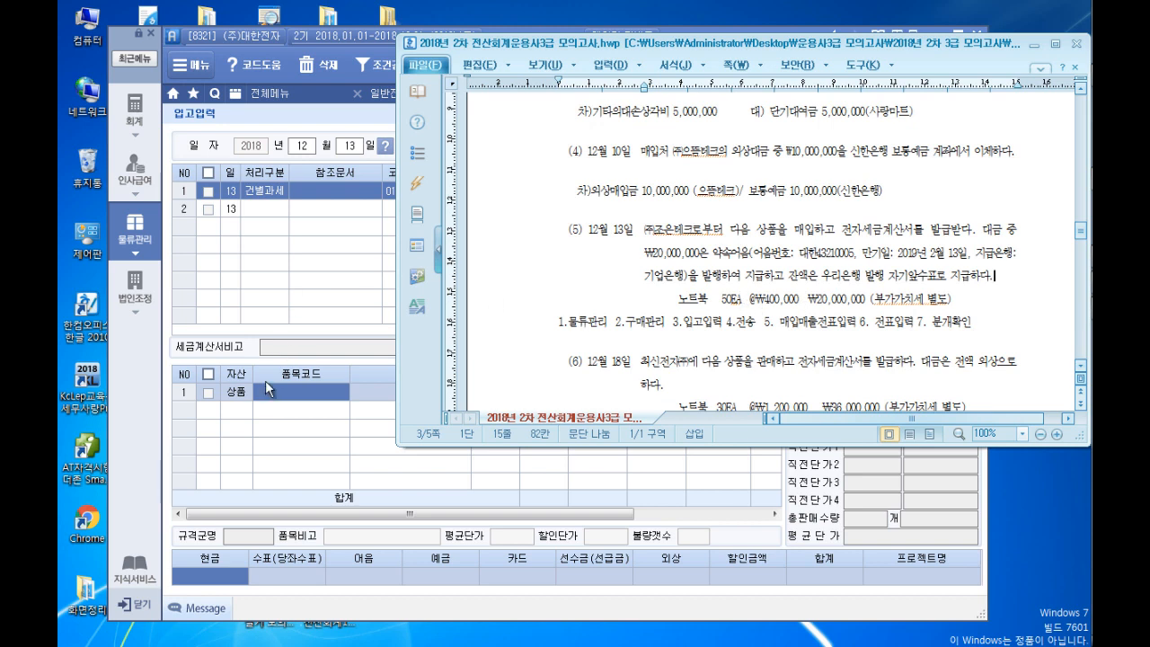
pyautogui.click(287, 387)
pyautogui.press('F2')
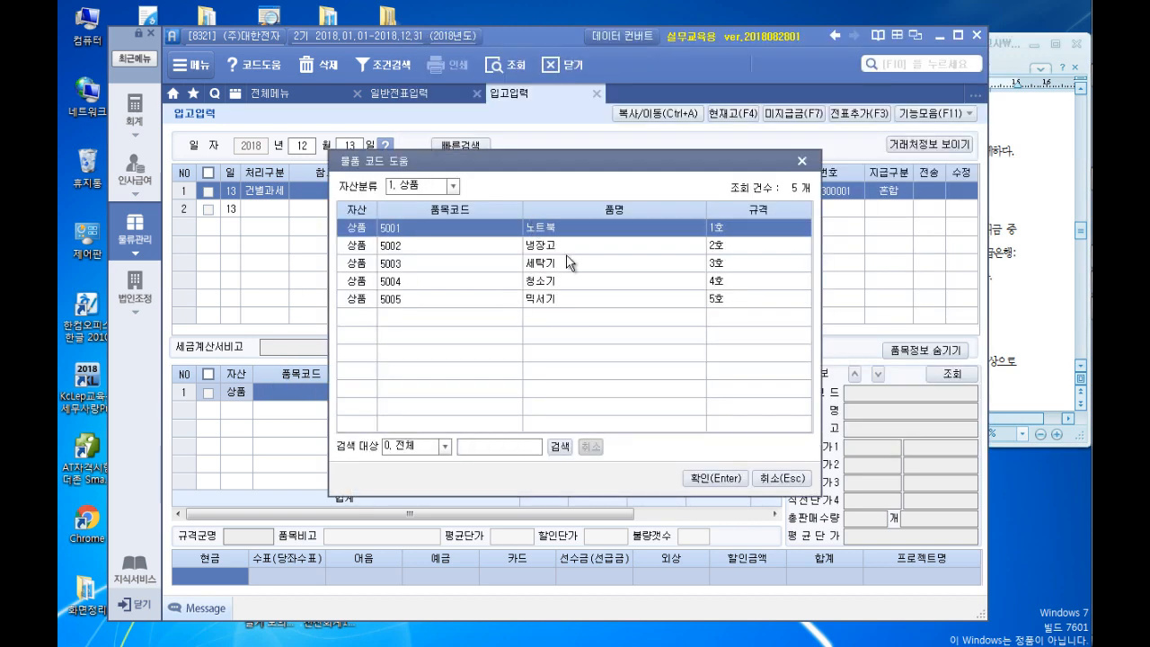
pyautogui.click(719, 478)
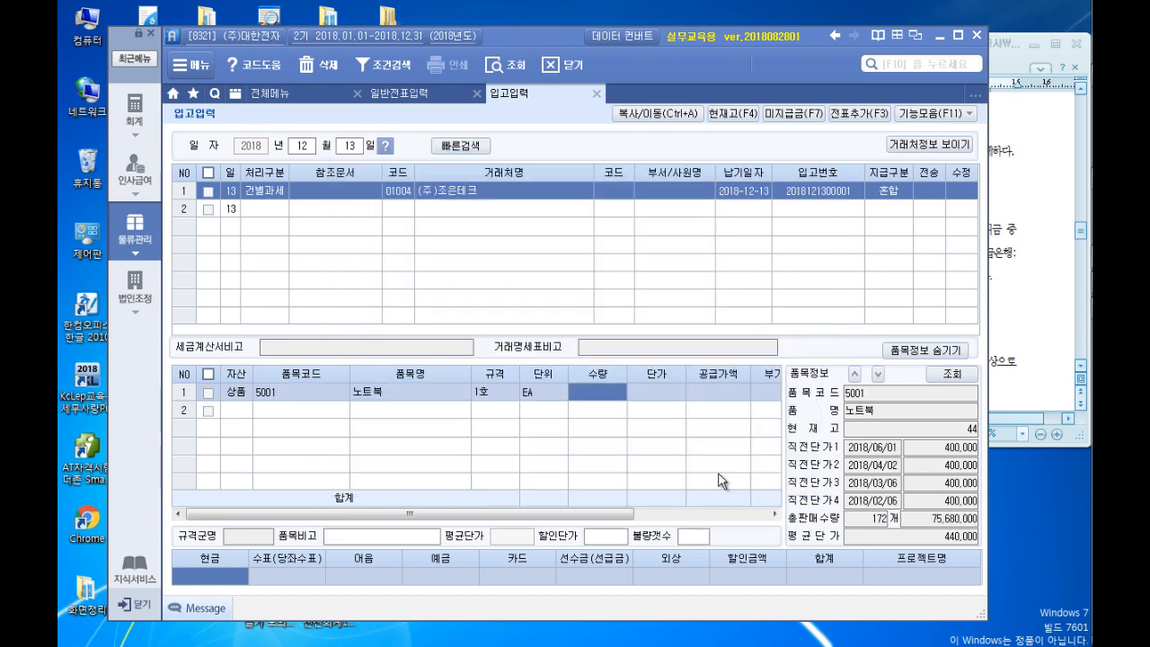
pyautogui.click(1025, 296)
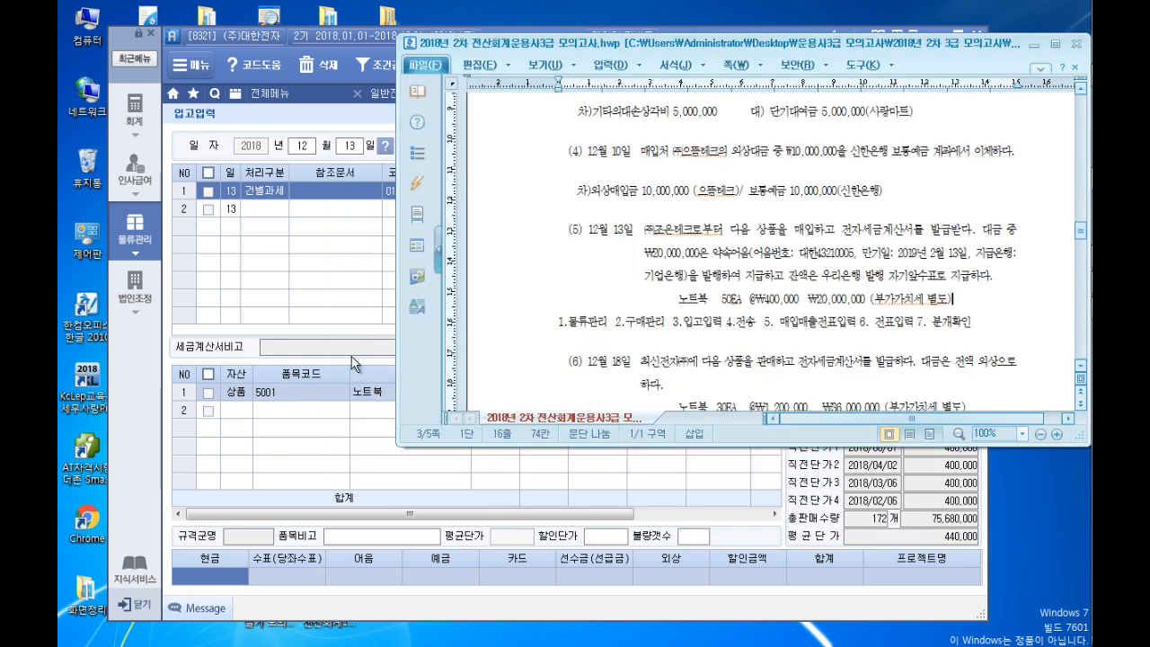
pyautogui.click(332, 447)
pyautogui.write('50')
pyautogui.press('Return')
pyautogui.write('400000')
pyautogui.press('Return')
pyautogui.press('Return')
pyautogui.press('Return')
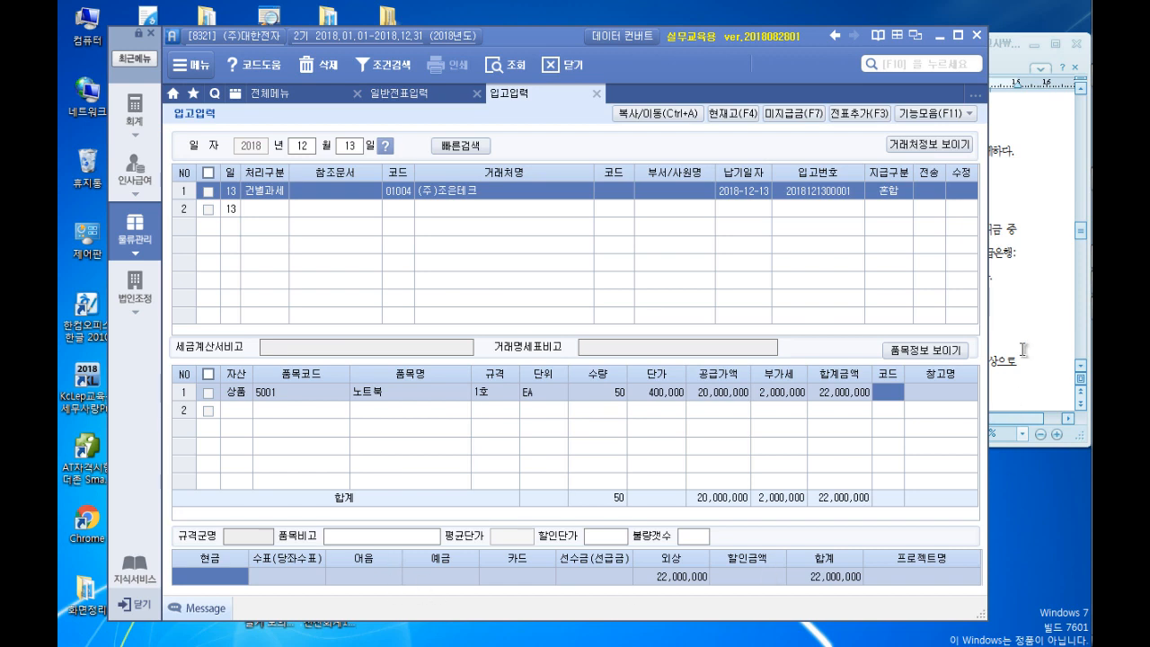
pyautogui.click(1019, 311)
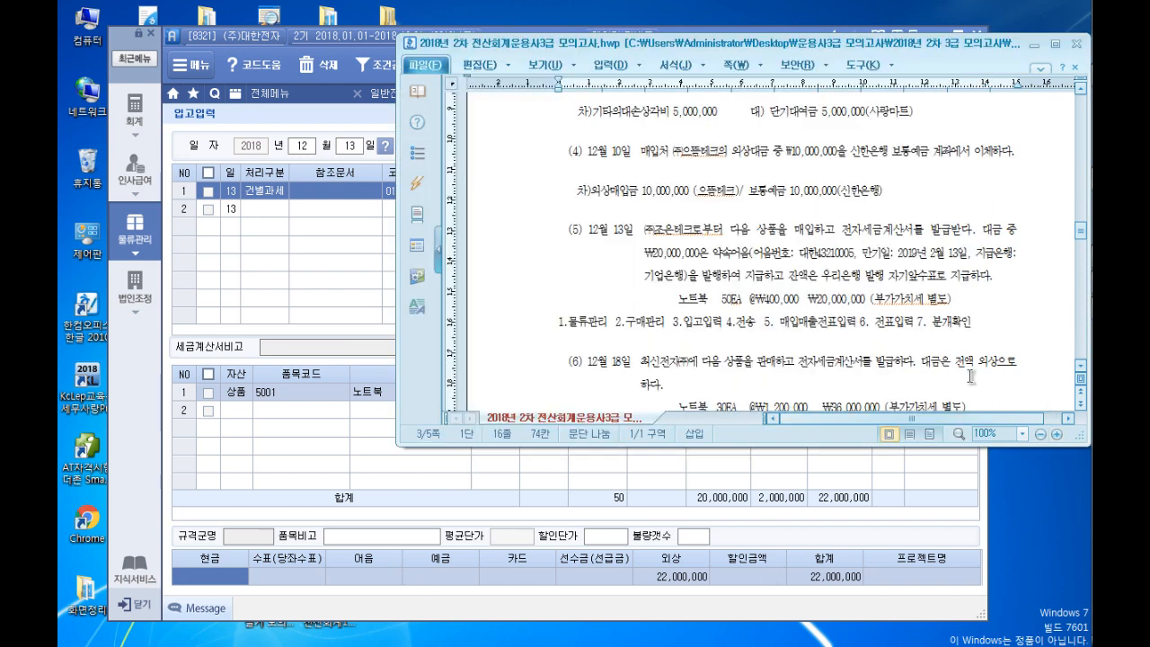
# Split the payment: 20,000,000 by note (어음) and 2,000,000 in cash
pyautogui.click(354, 580)
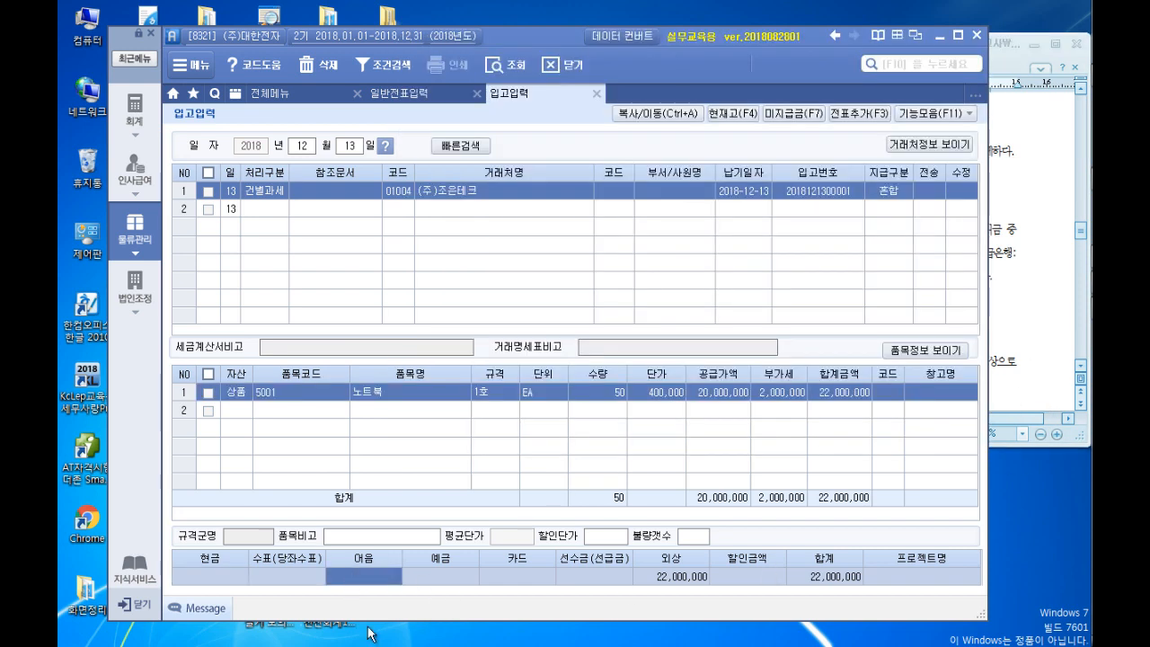
pyautogui.write('20,000,000')
pyautogui.press('Return')
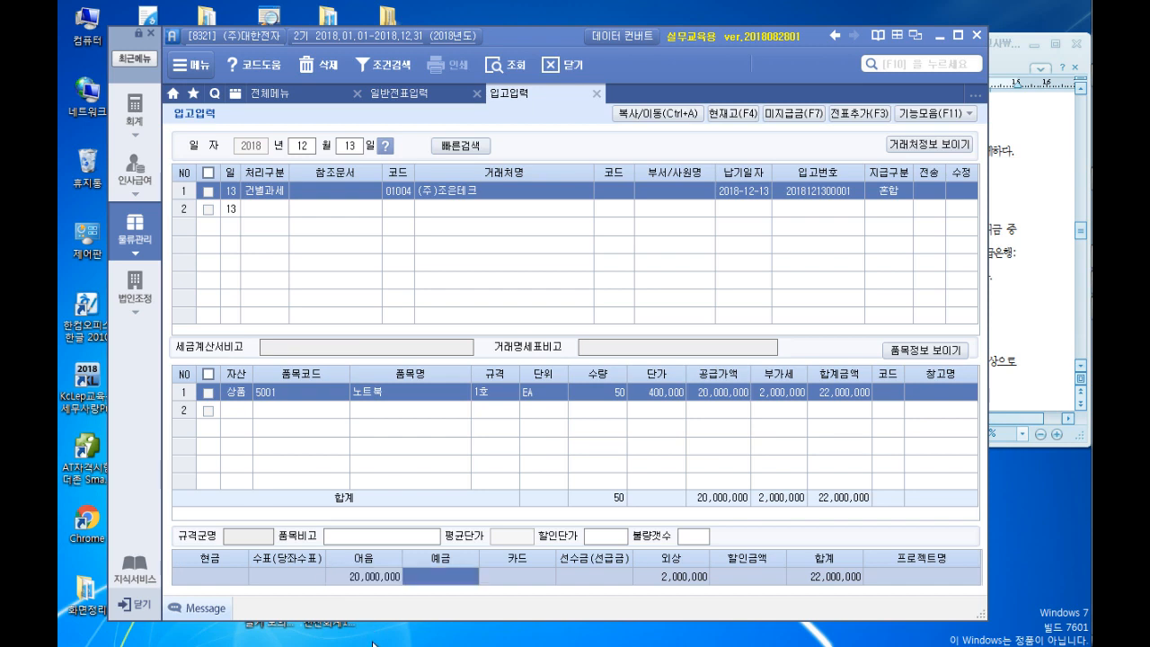
pyautogui.click(991, 296)
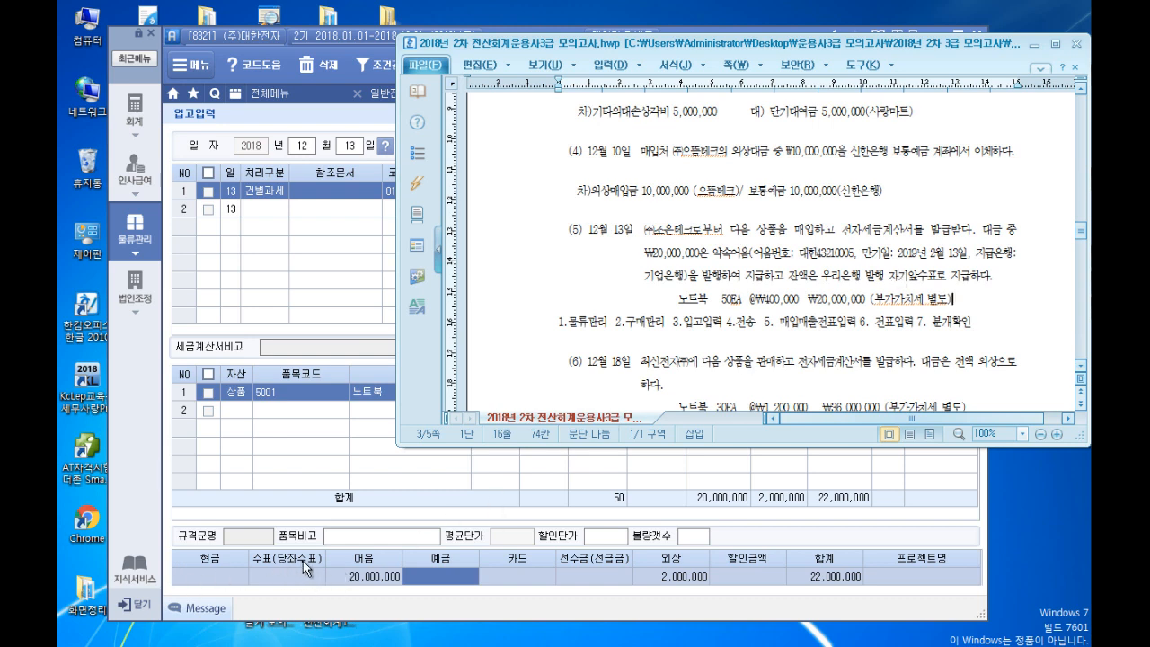
pyautogui.click(217, 580)
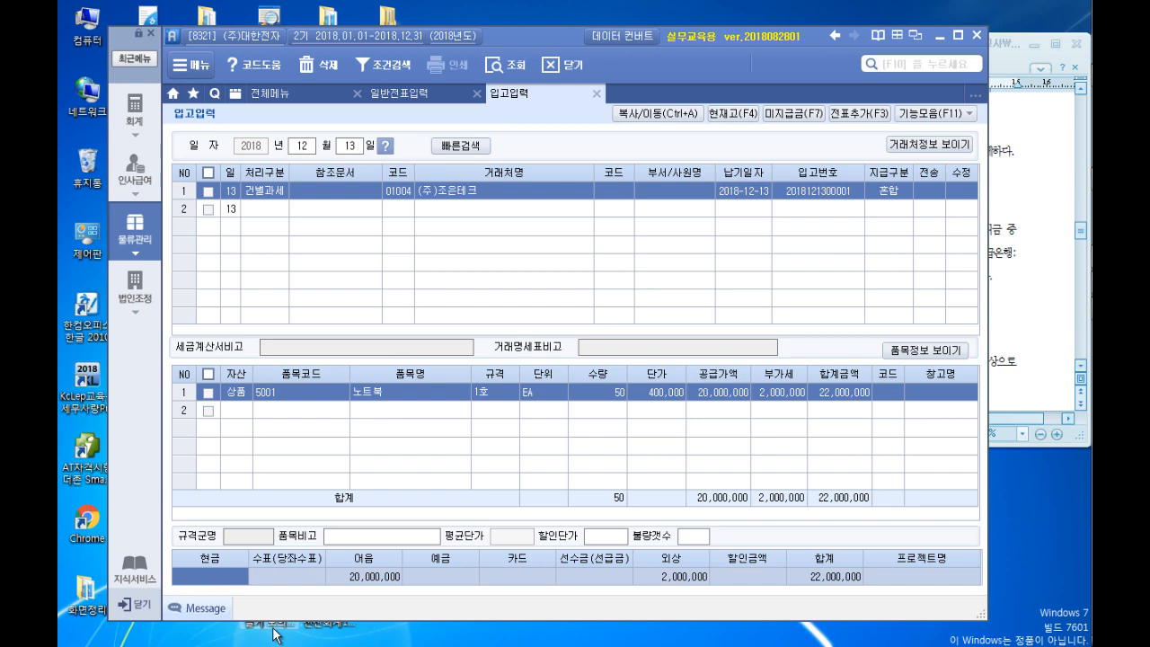
pyautogui.write('2000000')
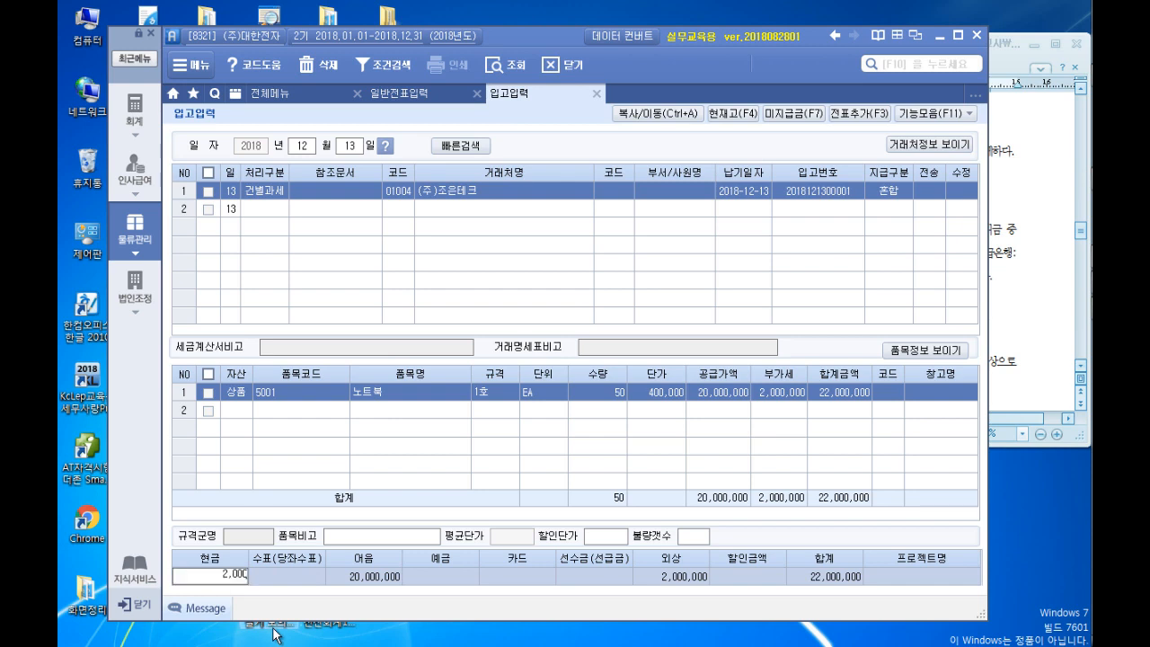
pyautogui.press('Return')
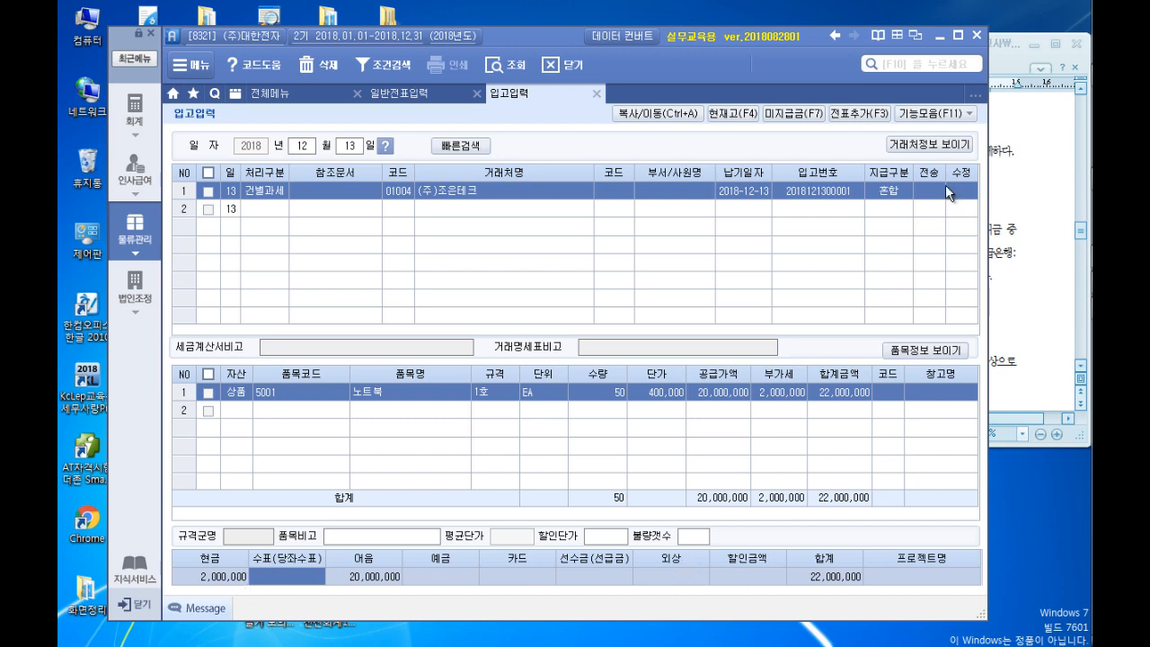
# Add the receipt as a voucher (전표추가) and transfer it to accounting (전송)
pyautogui.click(859, 115)
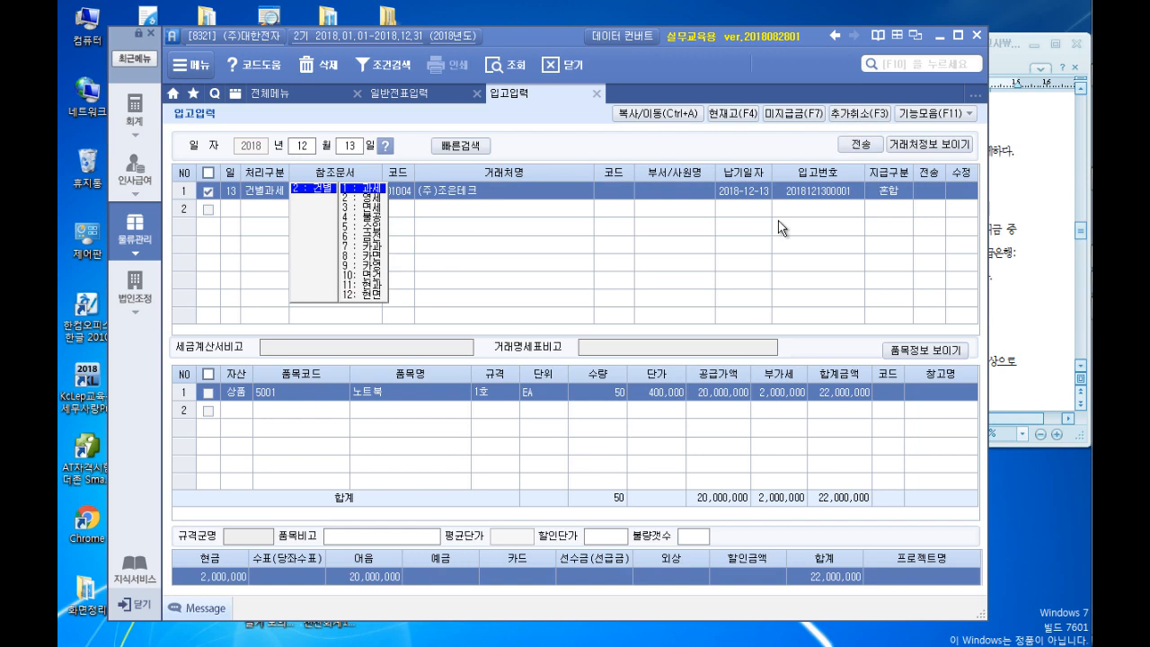
pyautogui.click(859, 146)
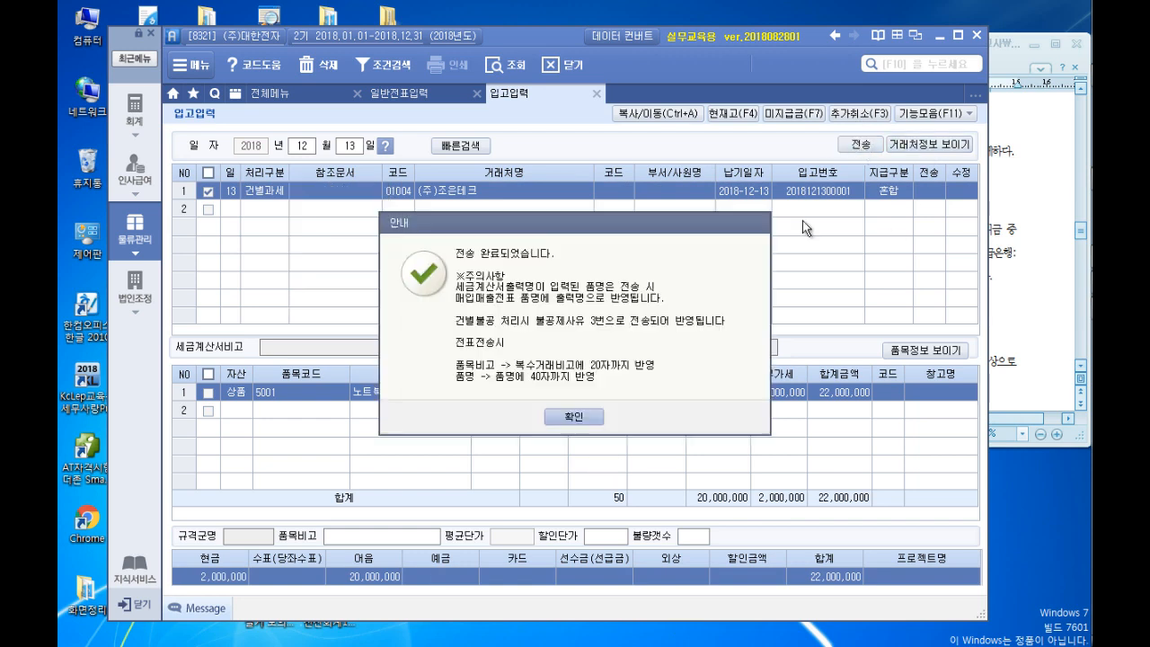
pyautogui.click(572, 416)
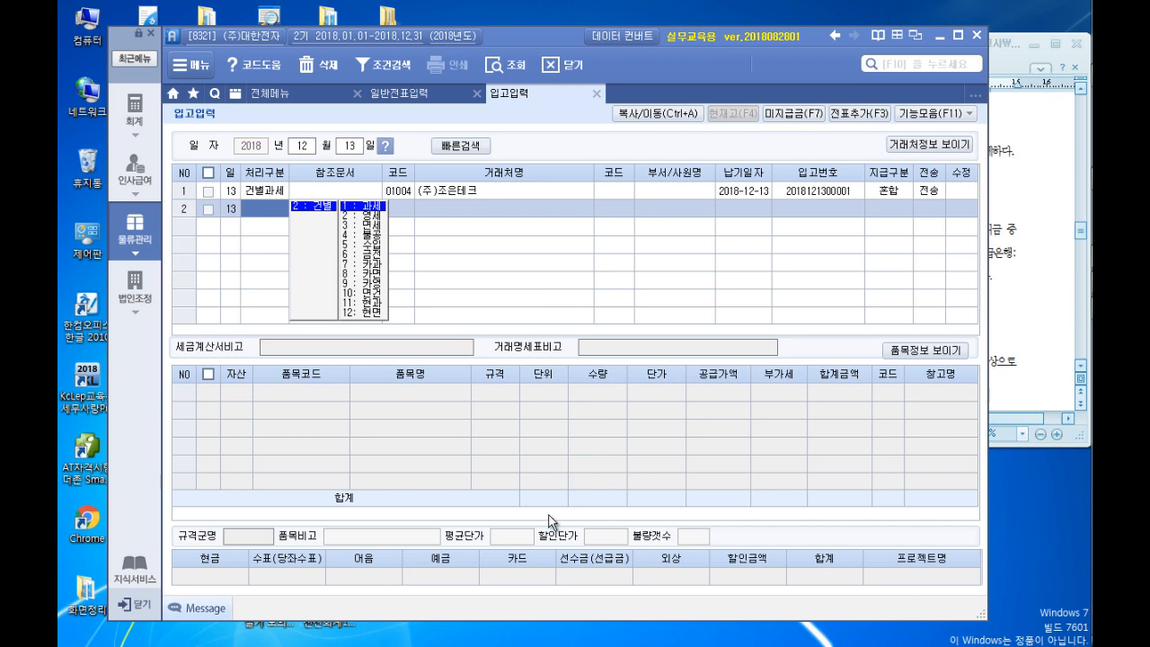
# Load the 12/13 노트북 purchase in 매입매출전표입력 and mark it 1 전자입력
pyautogui.click(135, 108)
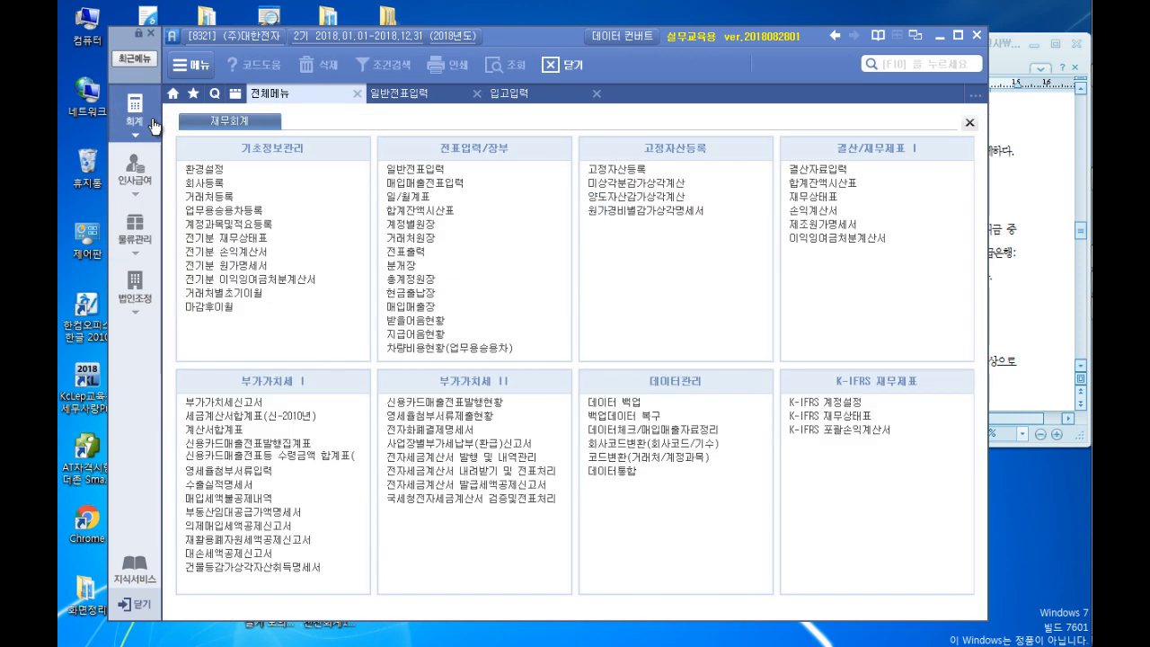
pyautogui.click(429, 185)
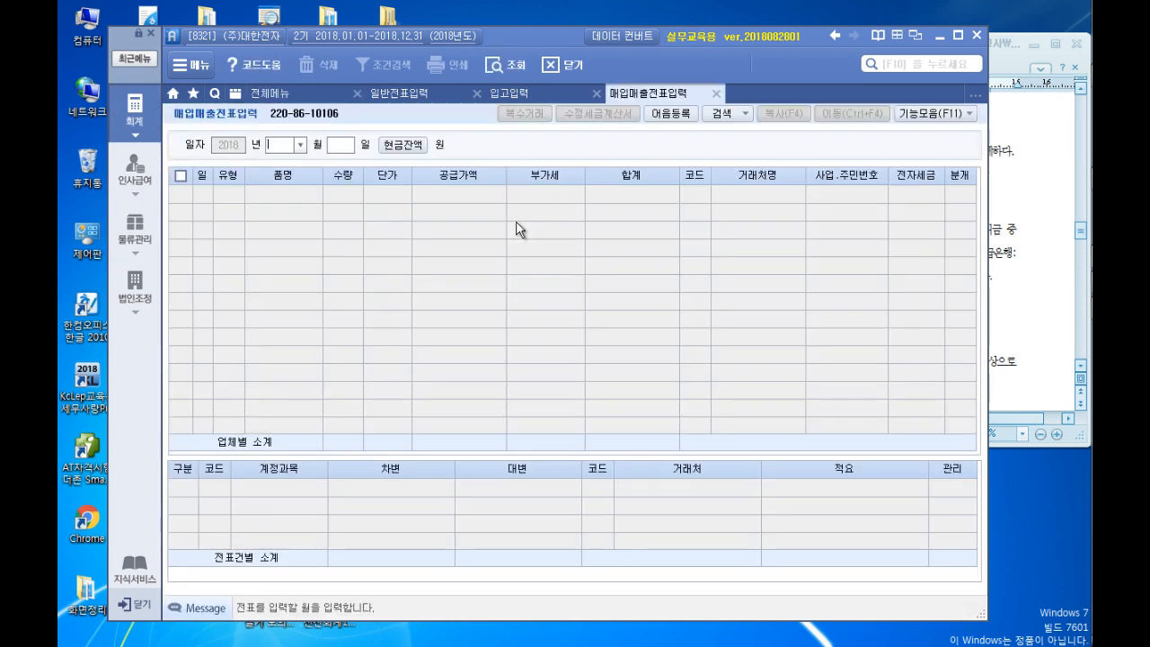
pyautogui.click(1026, 273)
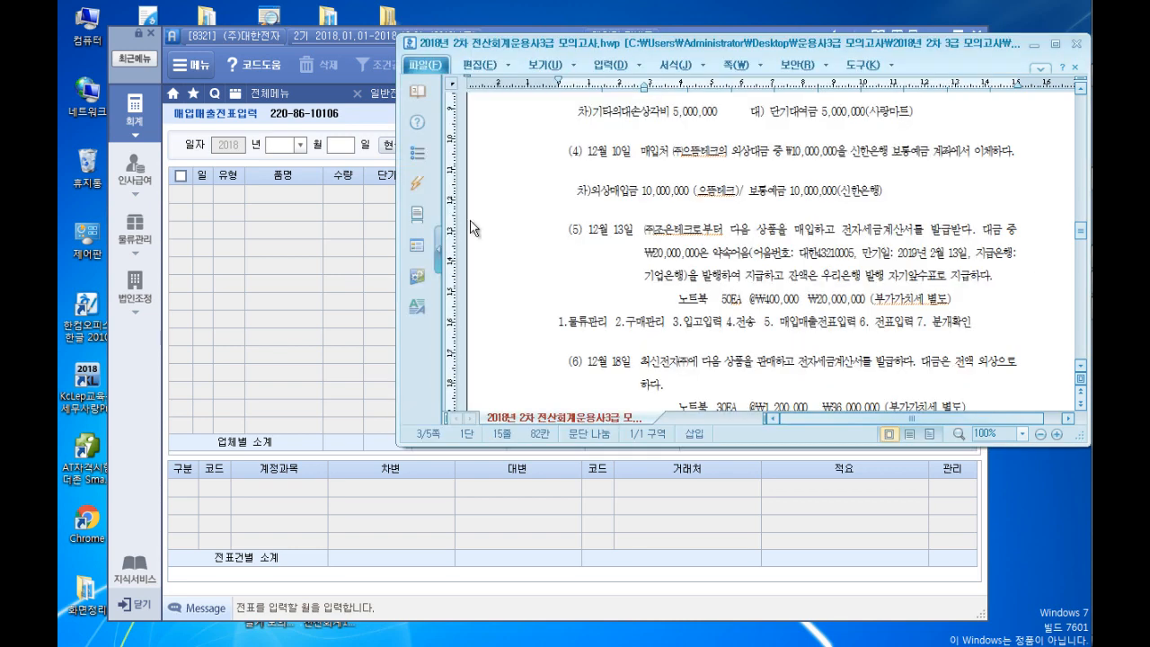
pyautogui.click(248, 389)
pyautogui.write('12')
pyautogui.press('Return')
pyautogui.write('13')
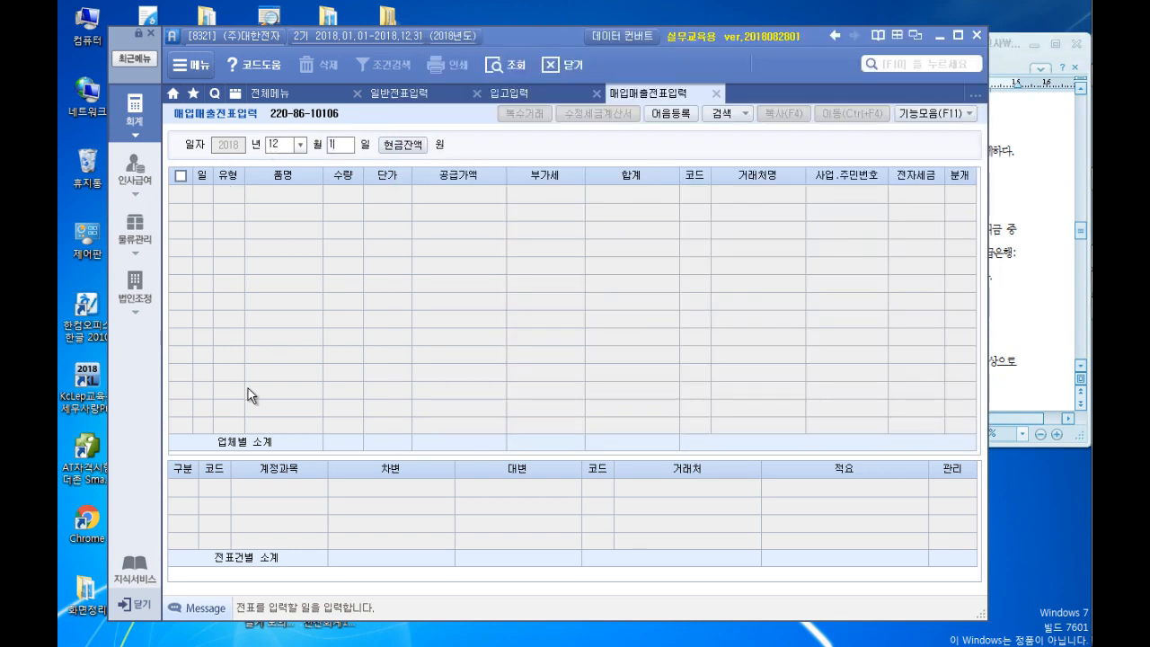
pyautogui.press('Return')
pyautogui.click(917, 196)
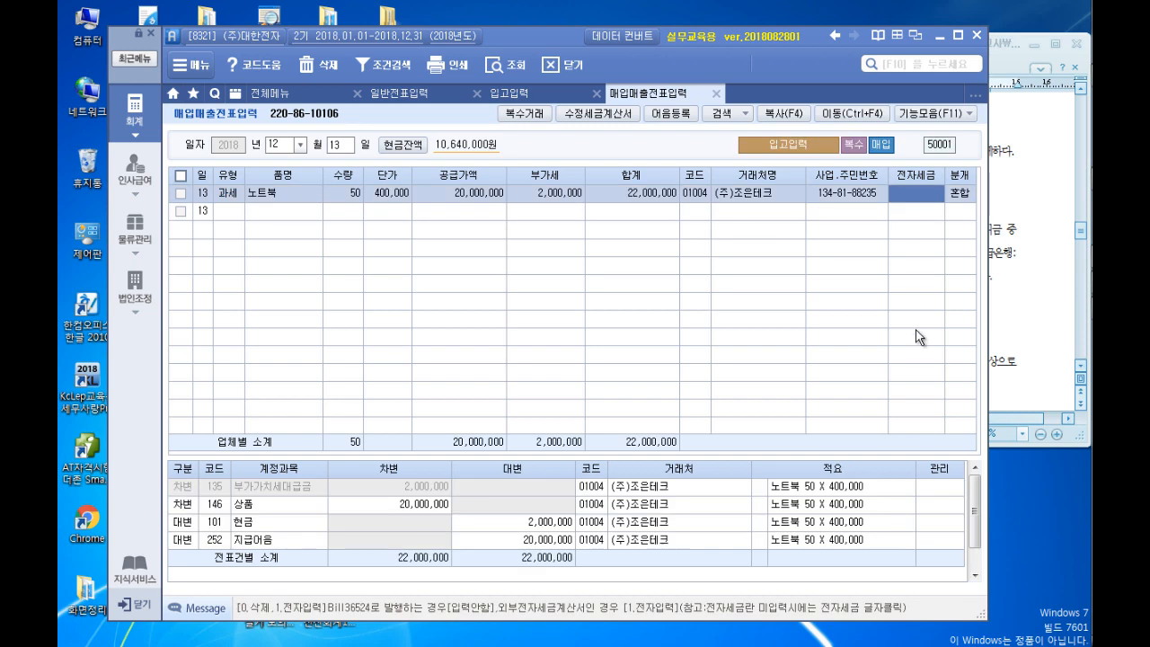
pyautogui.write('1')
pyautogui.press('Return')
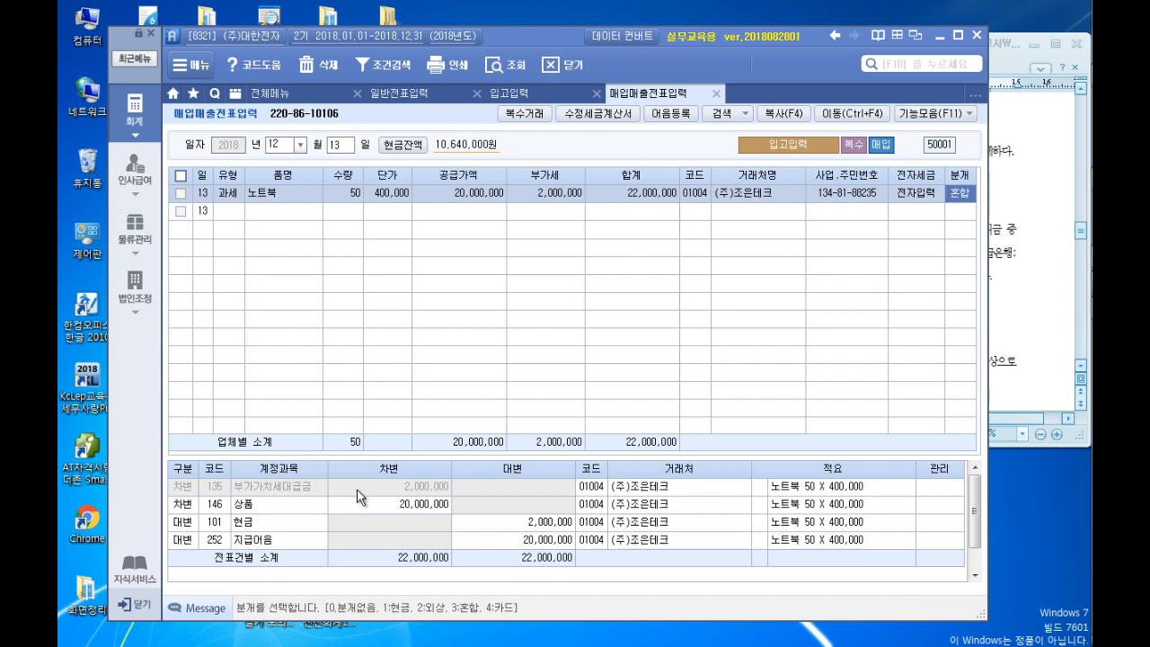
# Open the note-payable details for the 252 지급어음 journal line
pyautogui.click(252, 546)
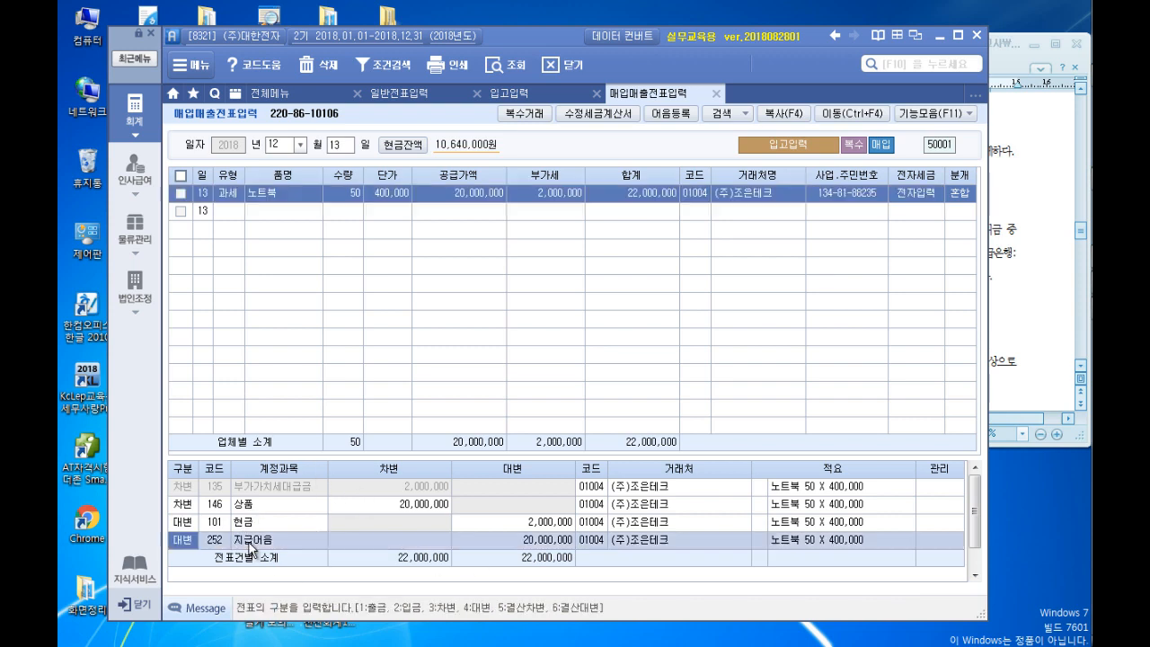
pyautogui.press('Return')
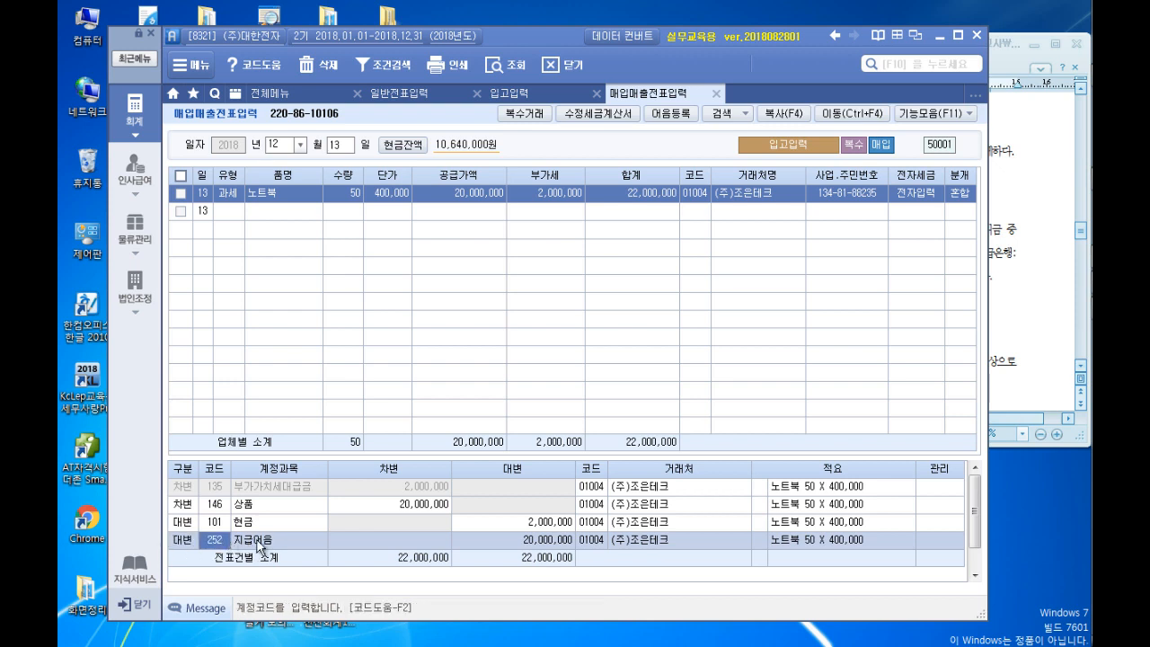
pyautogui.press('Return')
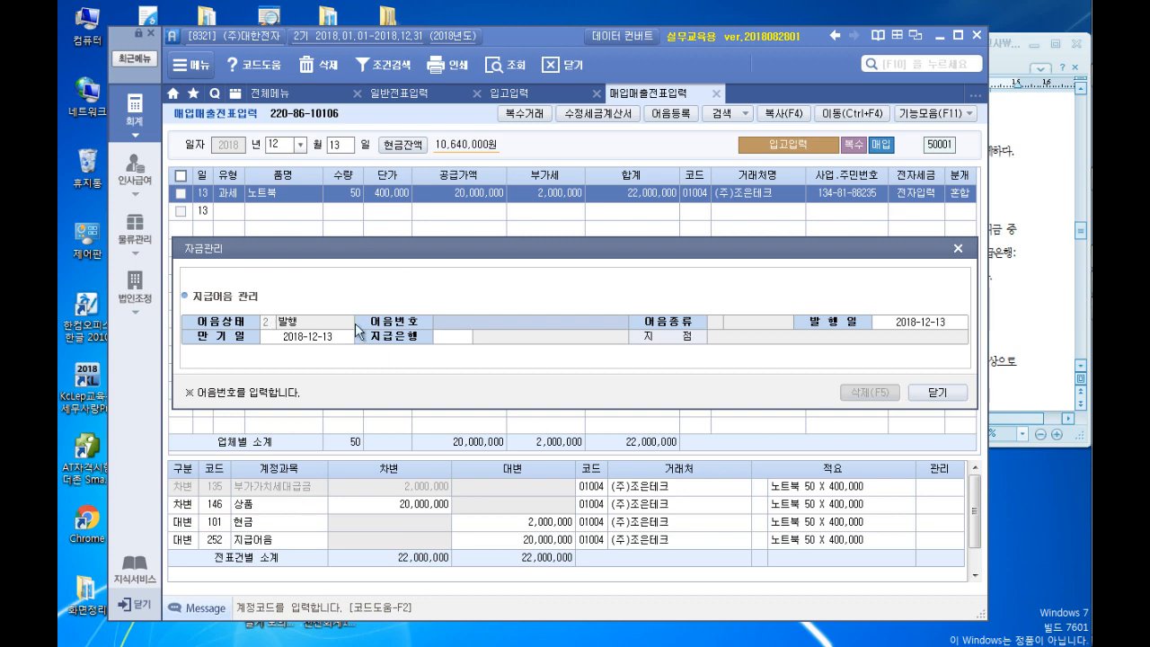
# Attach registered note 대한43210005 to the 지급어음 line
pyautogui.click(459, 319)
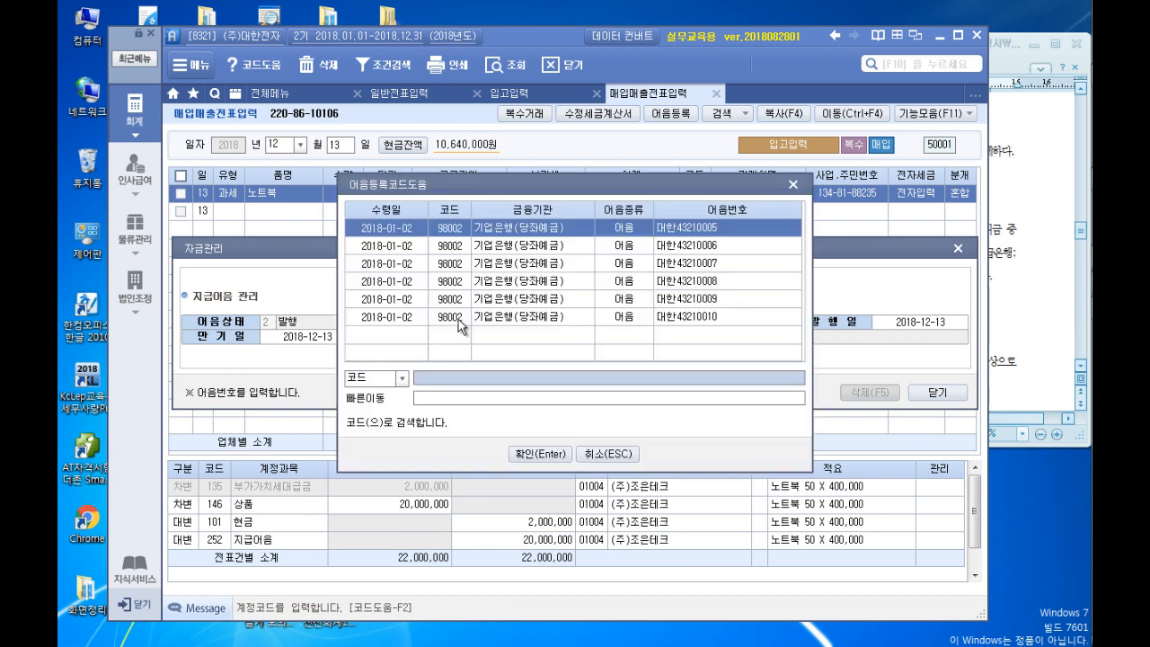
pyautogui.click(1016, 298)
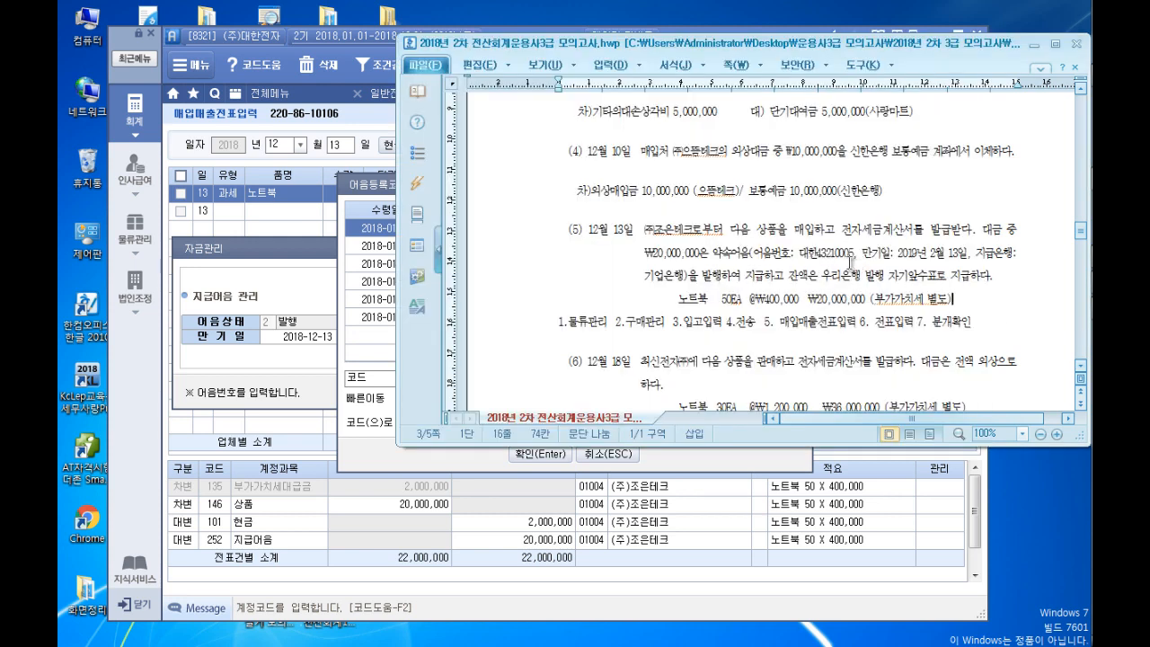
pyautogui.click(368, 347)
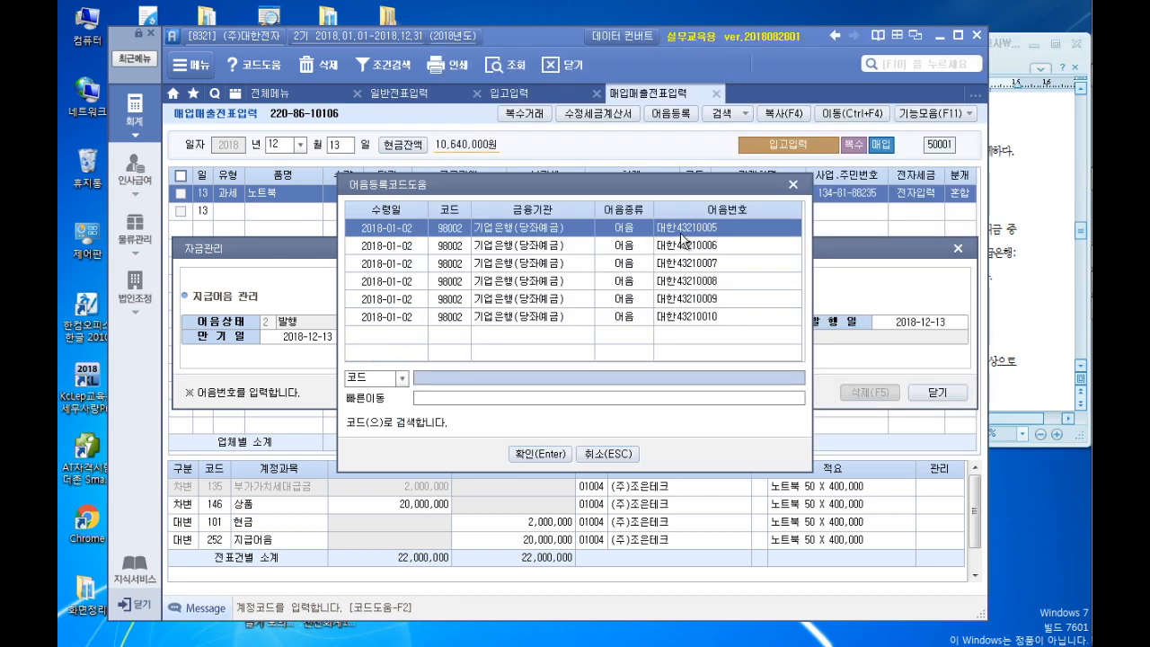
pyautogui.click(541, 454)
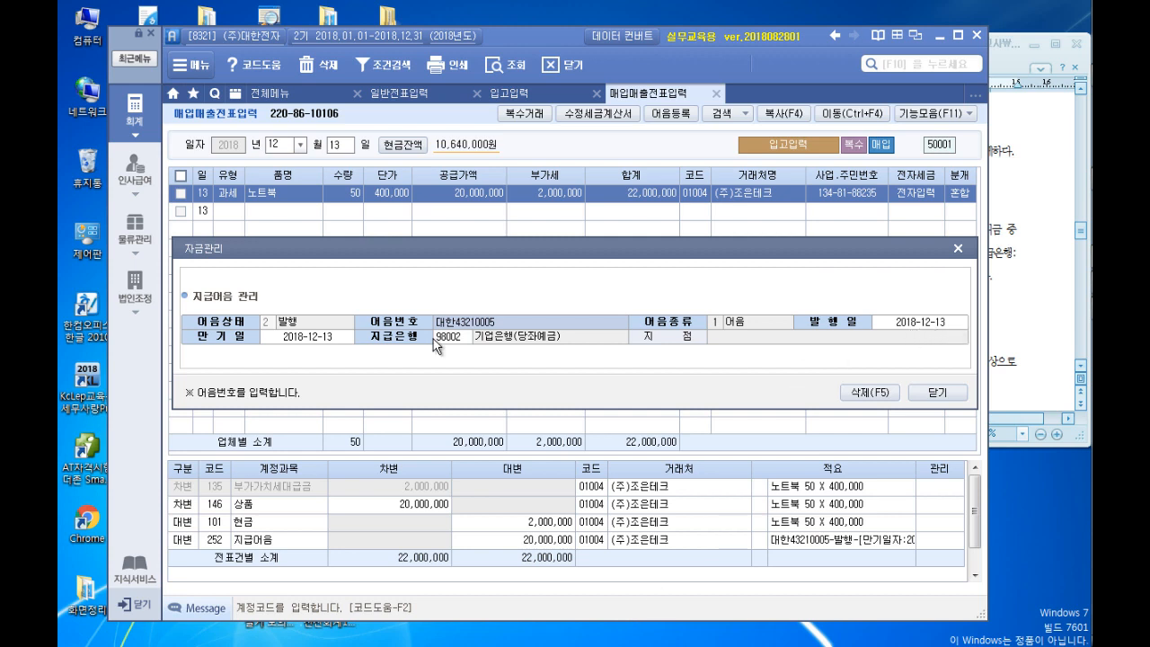
# Set the note's maturity date to 2019-02-13 and close the note details
pyautogui.click(341, 336)
pyautogui.write('20190213')
pyautogui.click(1040, 292)
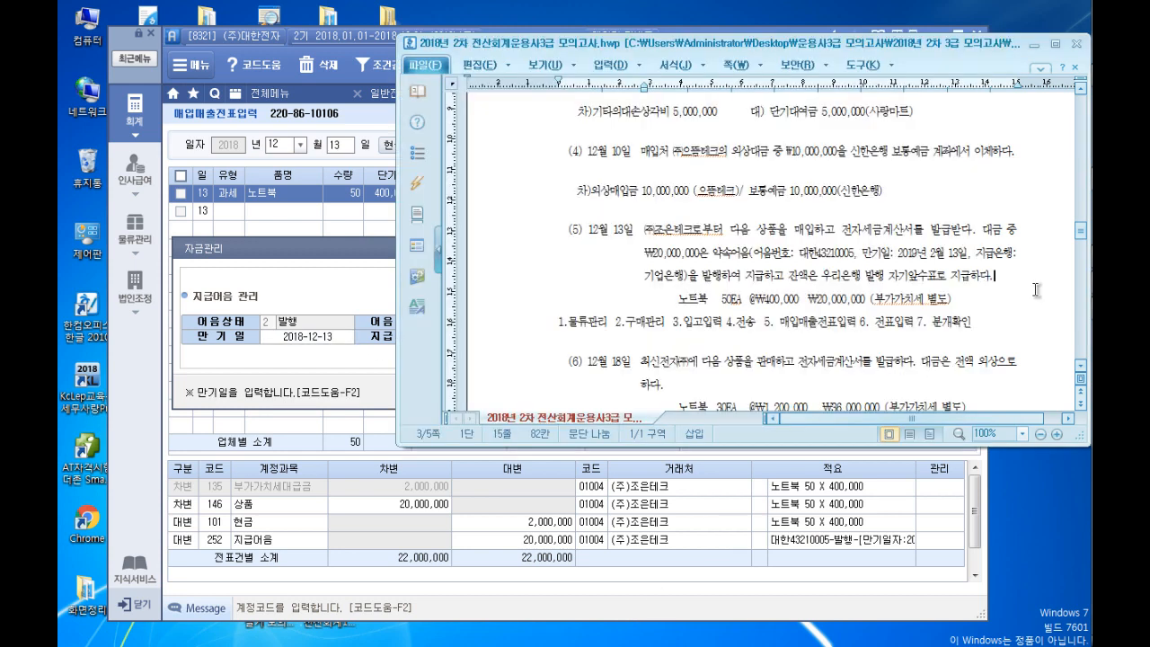
pyautogui.click(269, 393)
pyautogui.click(935, 393)
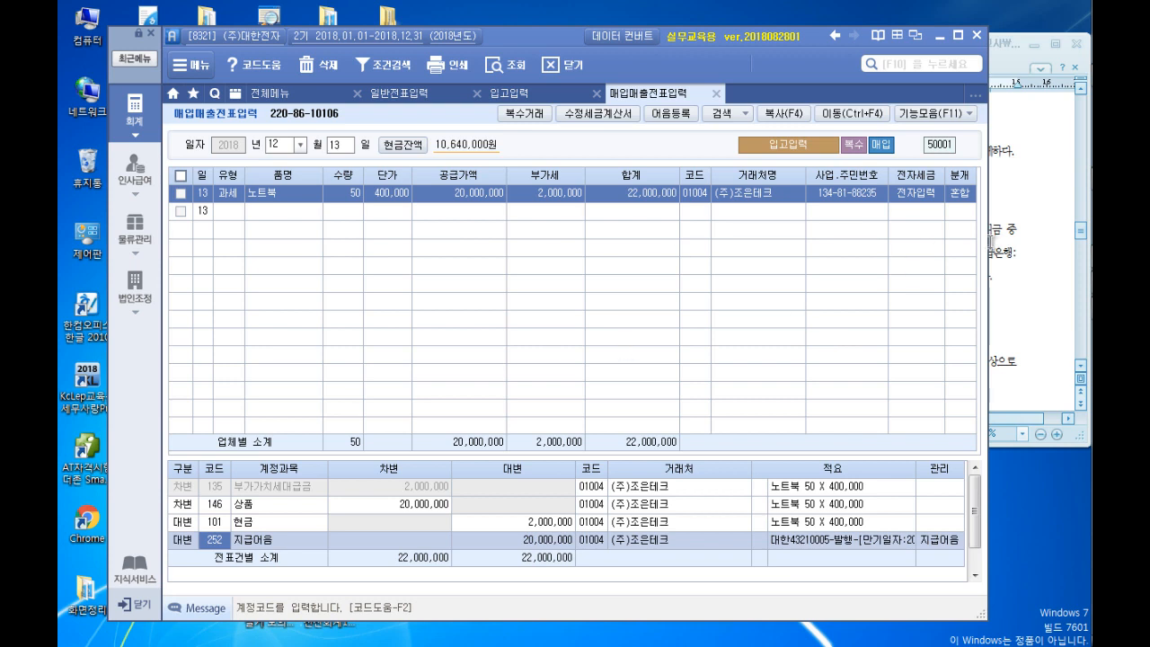
pyautogui.click(1023, 281)
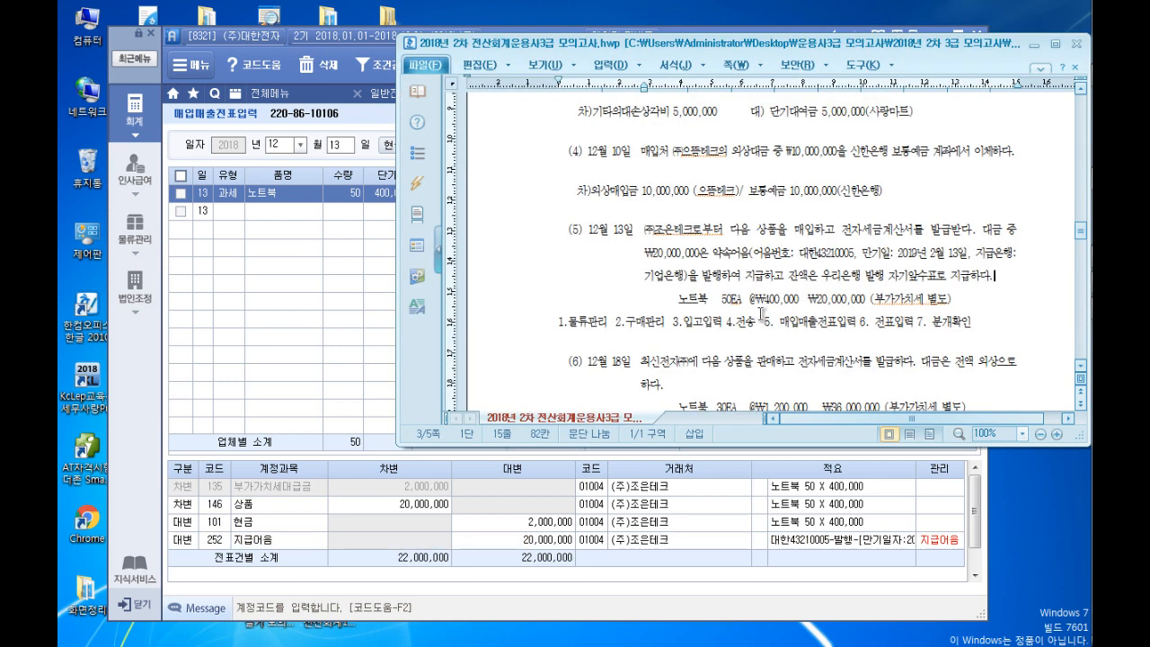
# Copy the steps line from item (5) and paste it under item (6)
pyautogui.scroll(-3, 569, 284)
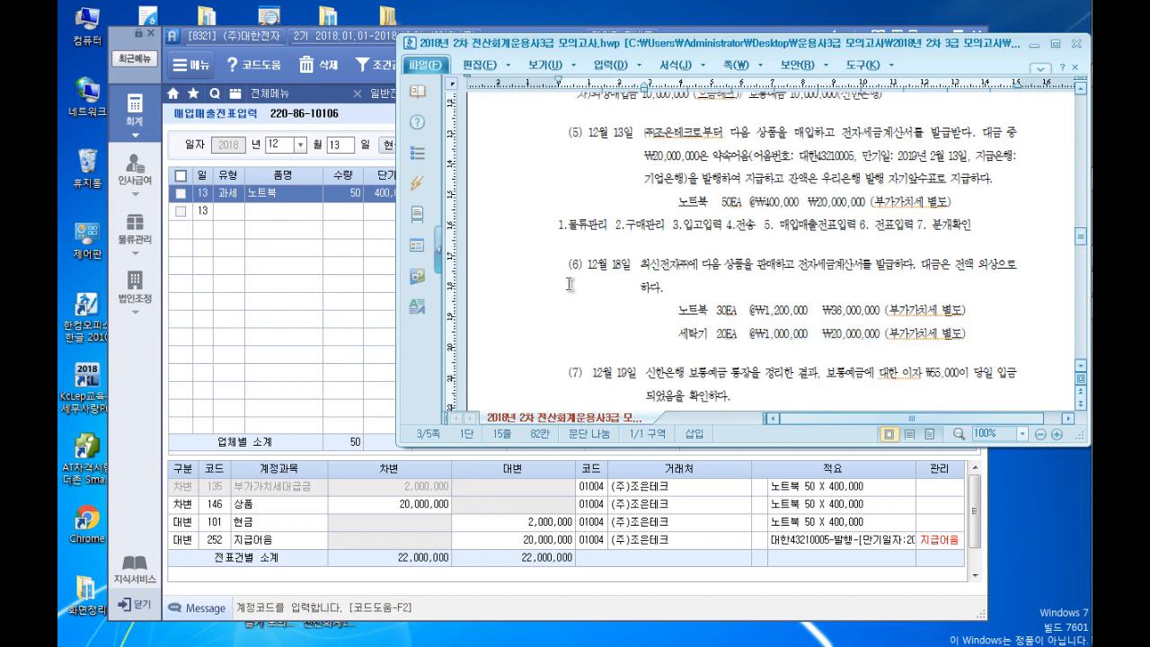
pyautogui.moveTo(994, 224); pyautogui.dragTo(546, 229)
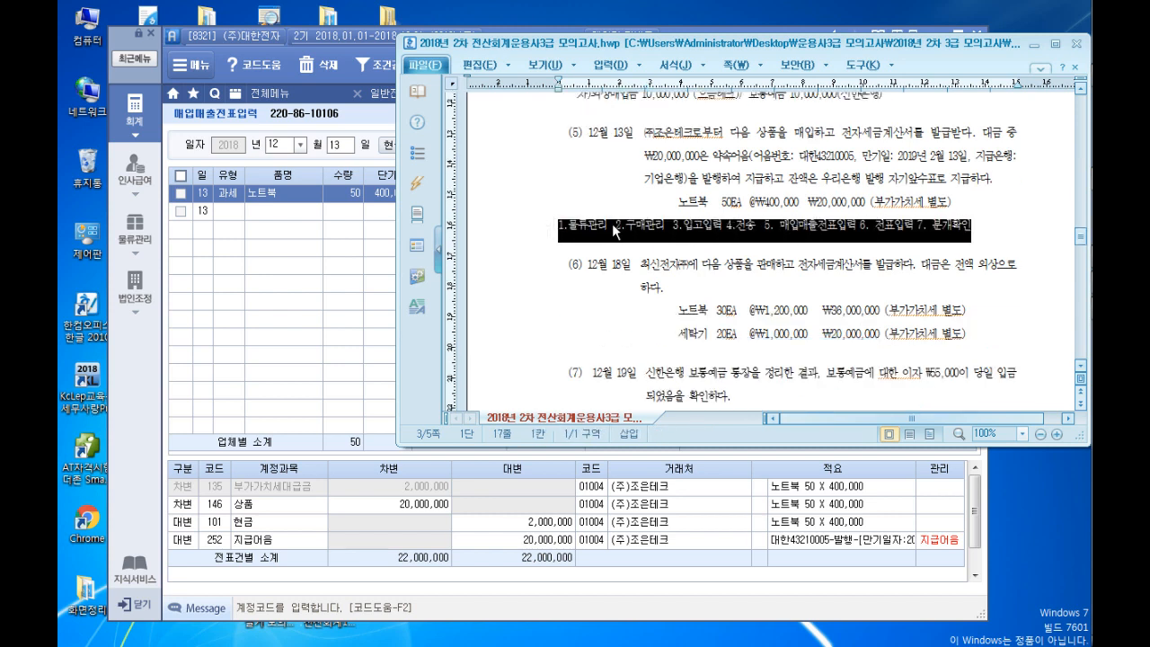
pyautogui.rightClick(614, 232)
pyautogui.click(647, 253)
pyautogui.click(994, 334)
pyautogui.press('Return')
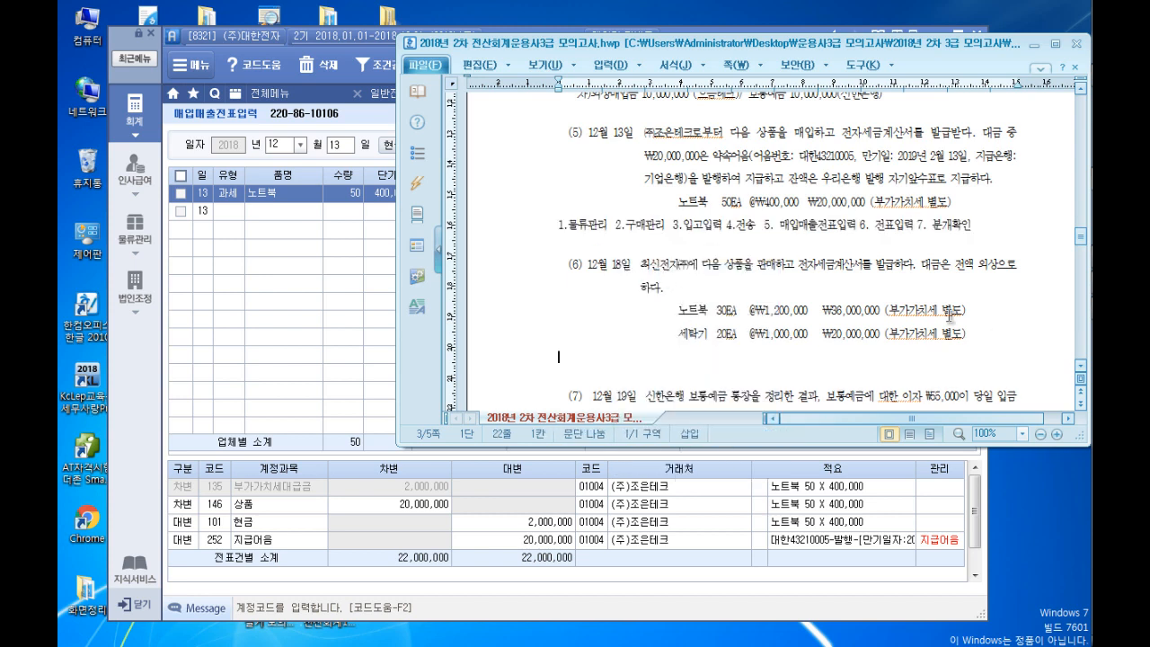
pyautogui.rightClick(561, 358)
pyautogui.click(619, 376)
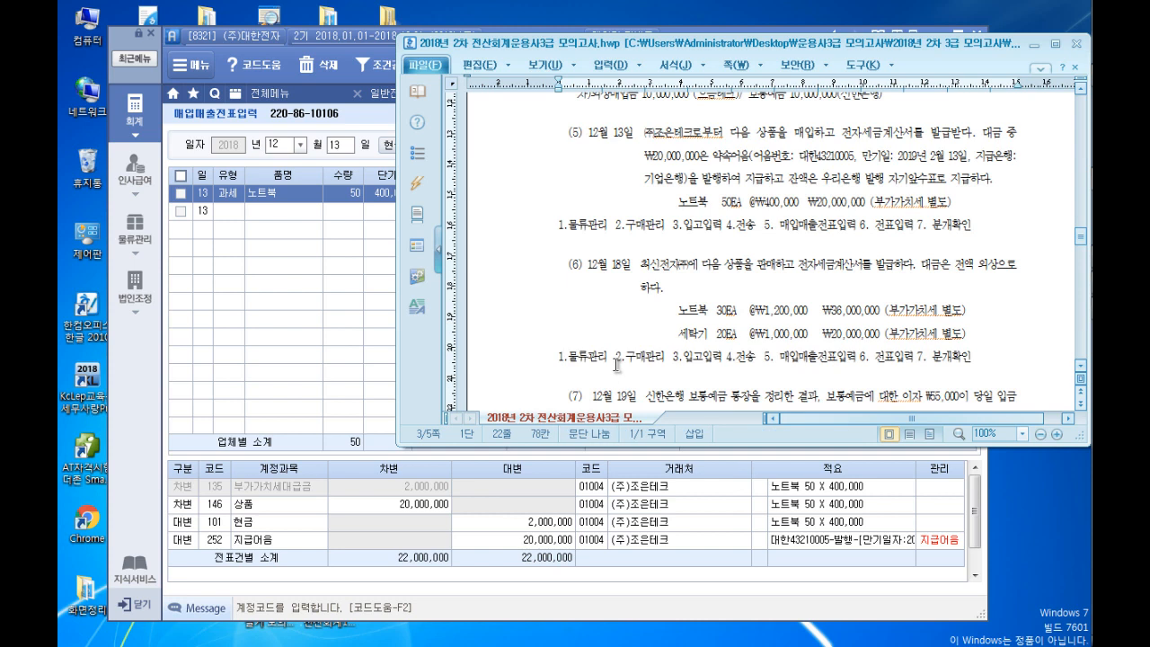
pyautogui.moveTo(627, 359); pyautogui.dragTo(642, 357)
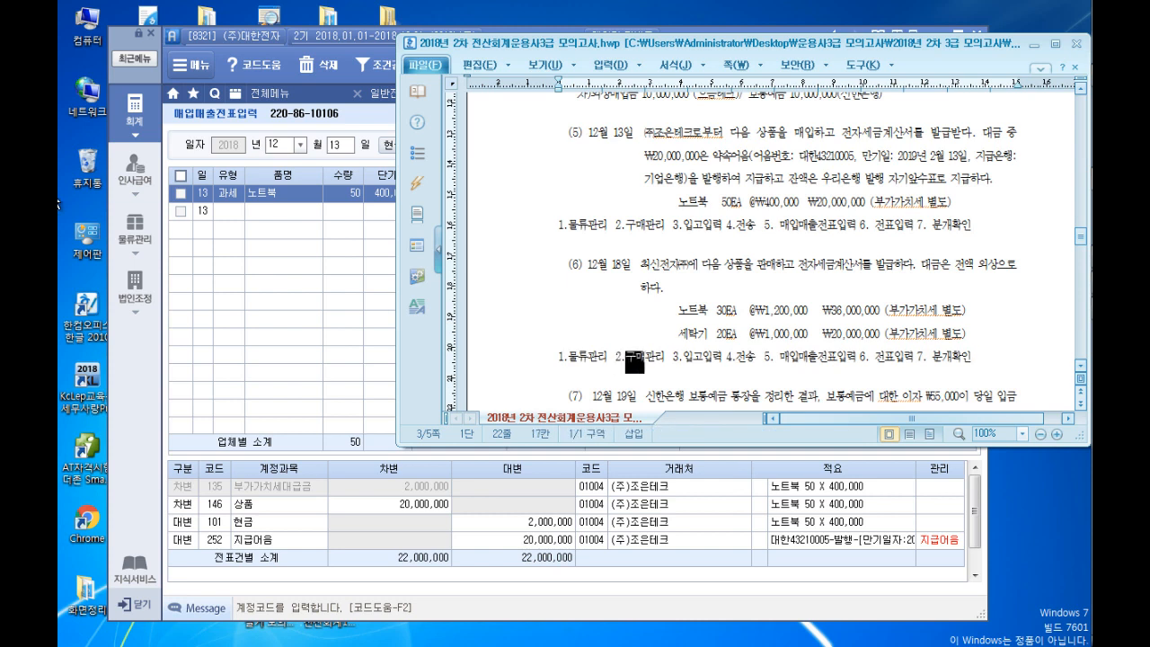
# Change the pasted steps to 2.판매관리 and 3.출고입력, then open 출고입력 in sPLUS
pyautogui.click(135, 238)
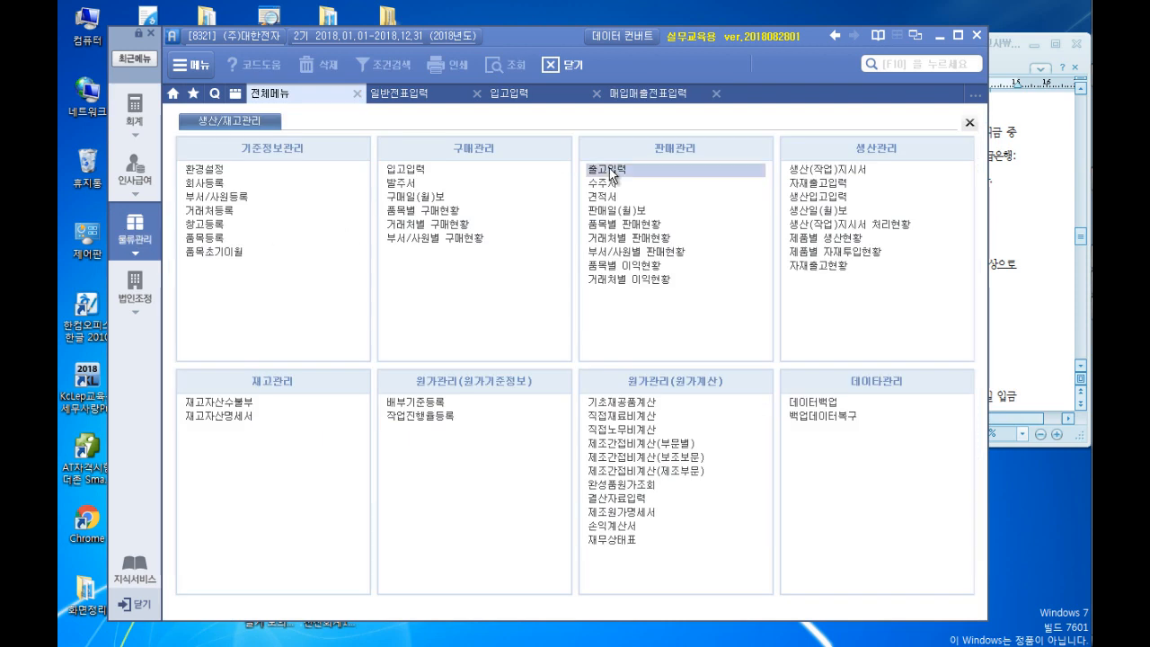
pyautogui.click(1054, 347)
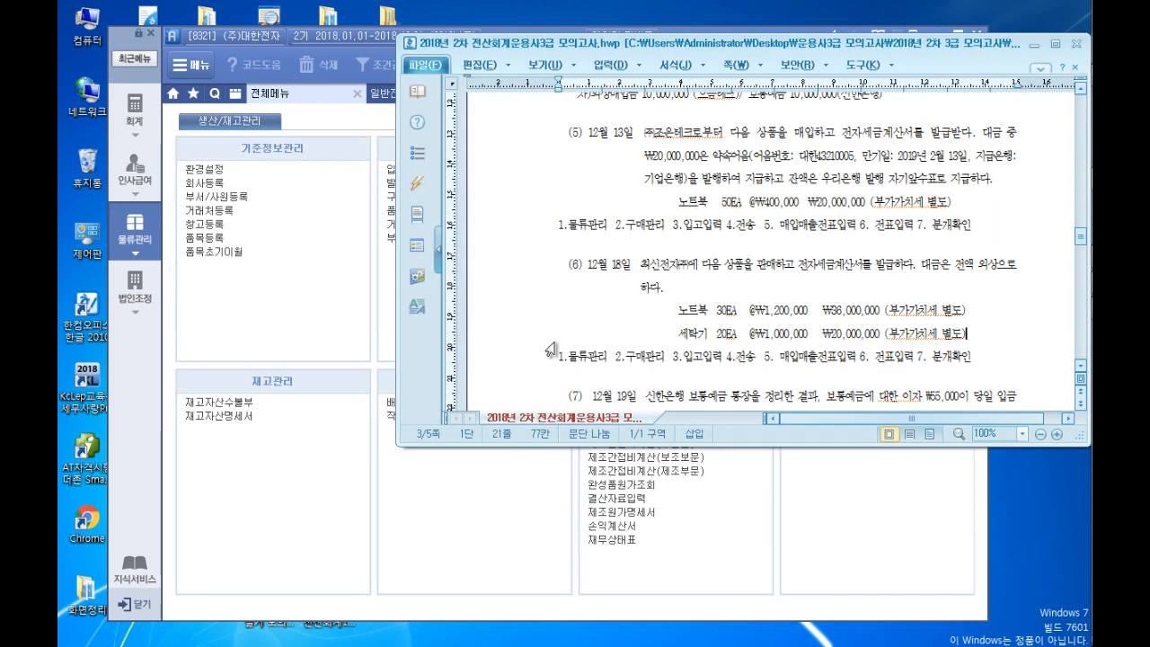
pyautogui.click(629, 357)
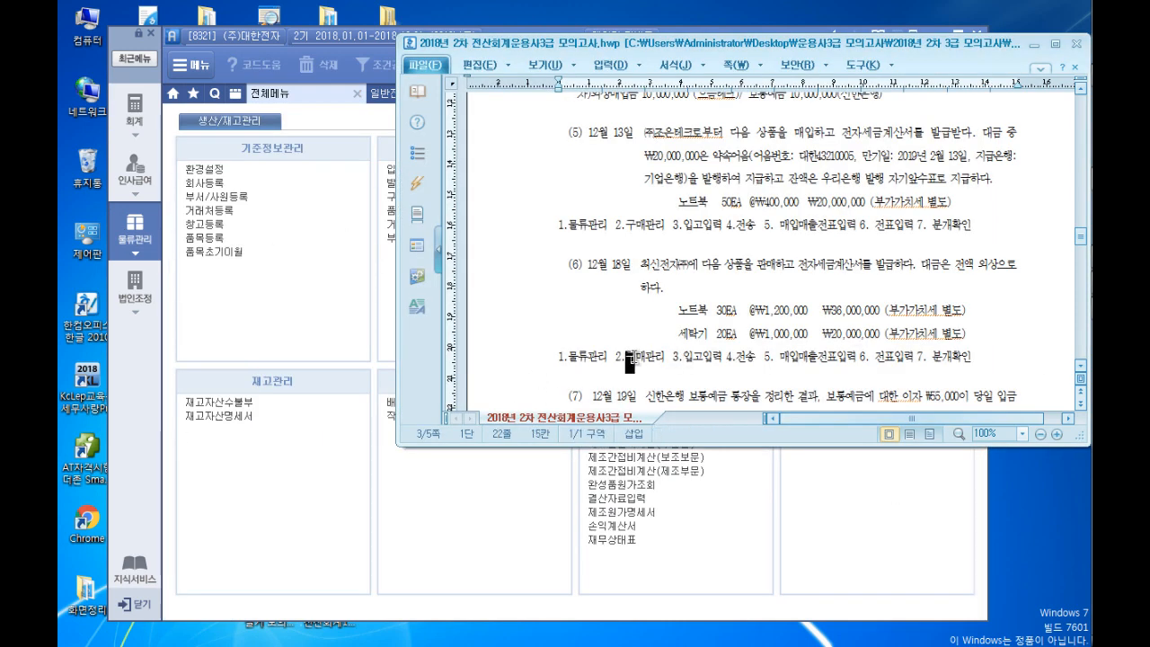
pyautogui.press('BackSpace')
pyautogui.write('판')
pyautogui.click(688, 358)
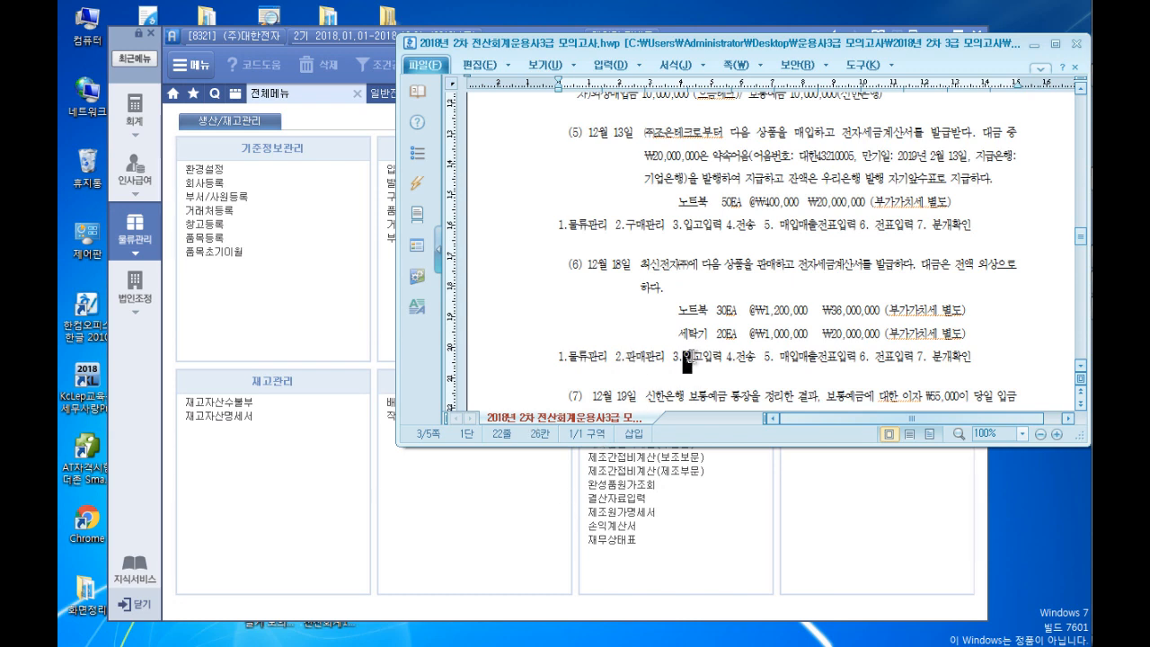
pyautogui.press('BackSpace')
pyautogui.write('출')
pyautogui.click(313, 339)
pyautogui.click(616, 170)
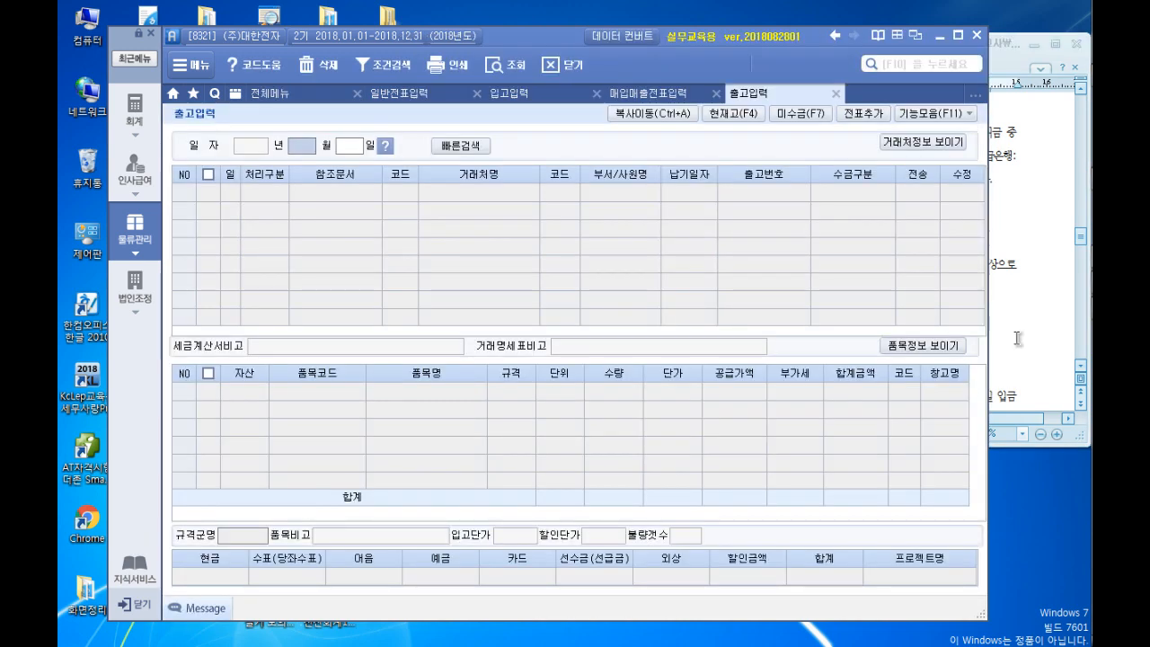
# Start a 12/18 shipment in 출고입력 with processing type 21 건별과세
pyautogui.click(1022, 328)
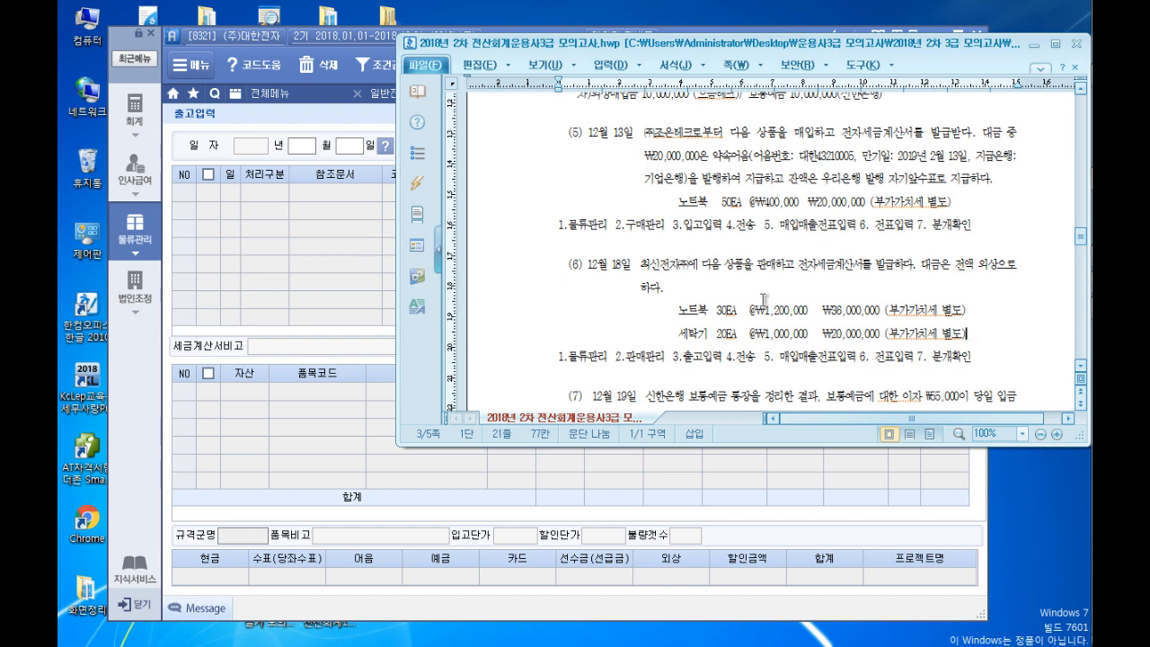
pyautogui.click(308, 146)
pyautogui.write('1218')
pyautogui.press('Return')
pyautogui.write('2')
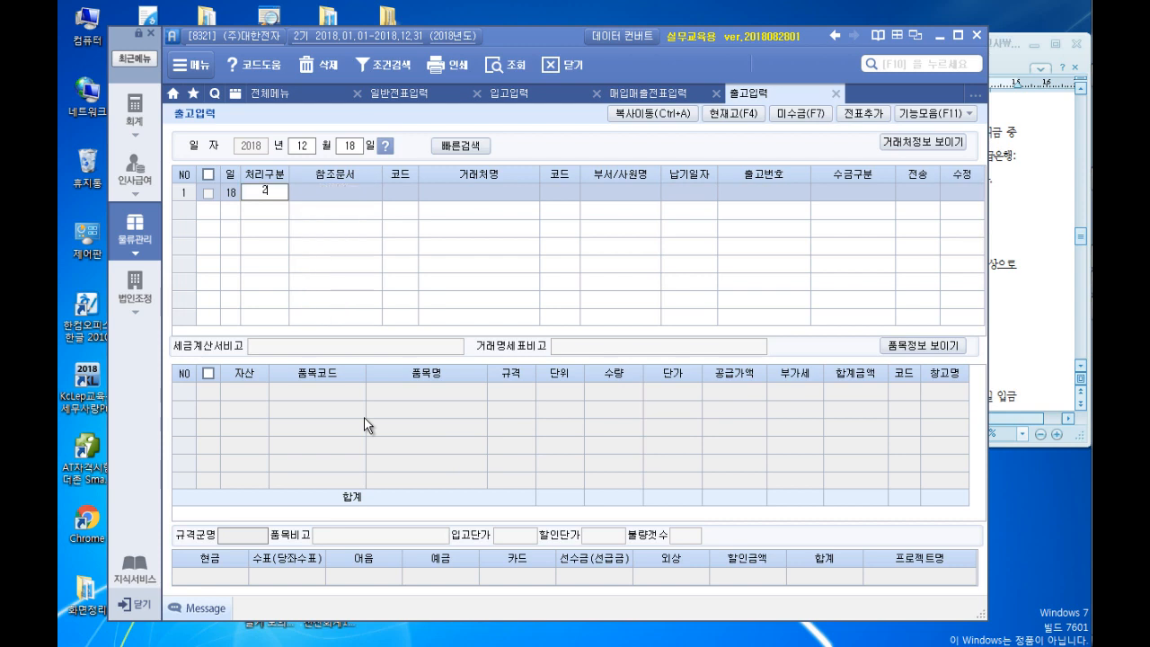
pyautogui.write('1')
pyautogui.press('Return')
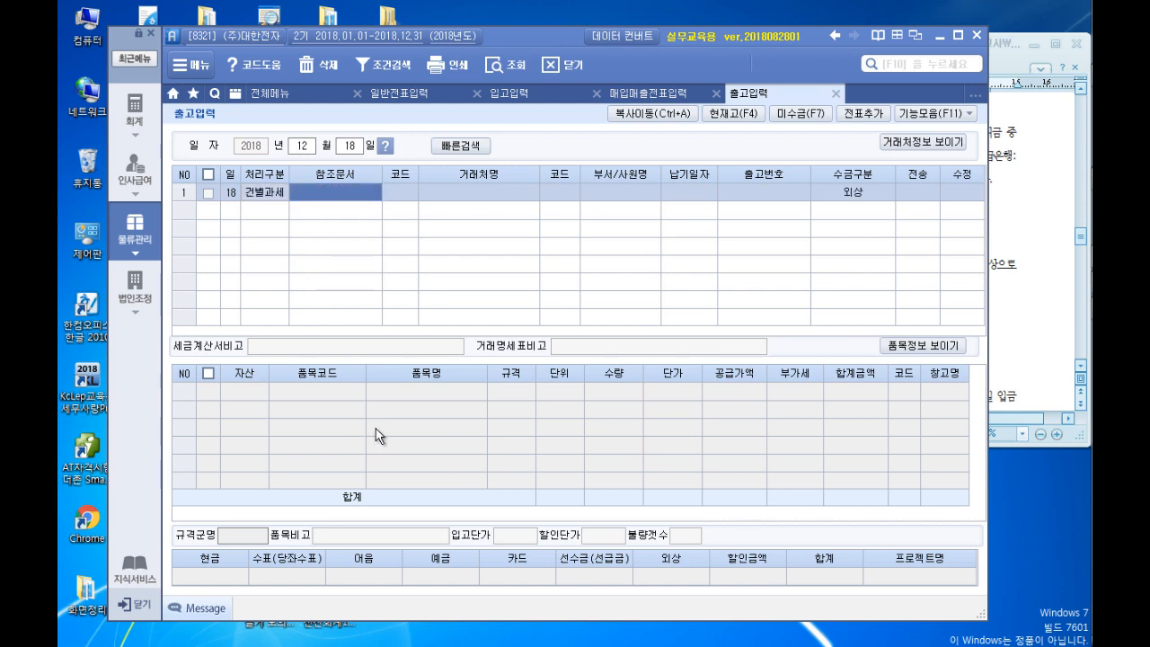
# Set customer 최신전자(주) on the shipment and keep collection type 외상
pyautogui.click(407, 185)
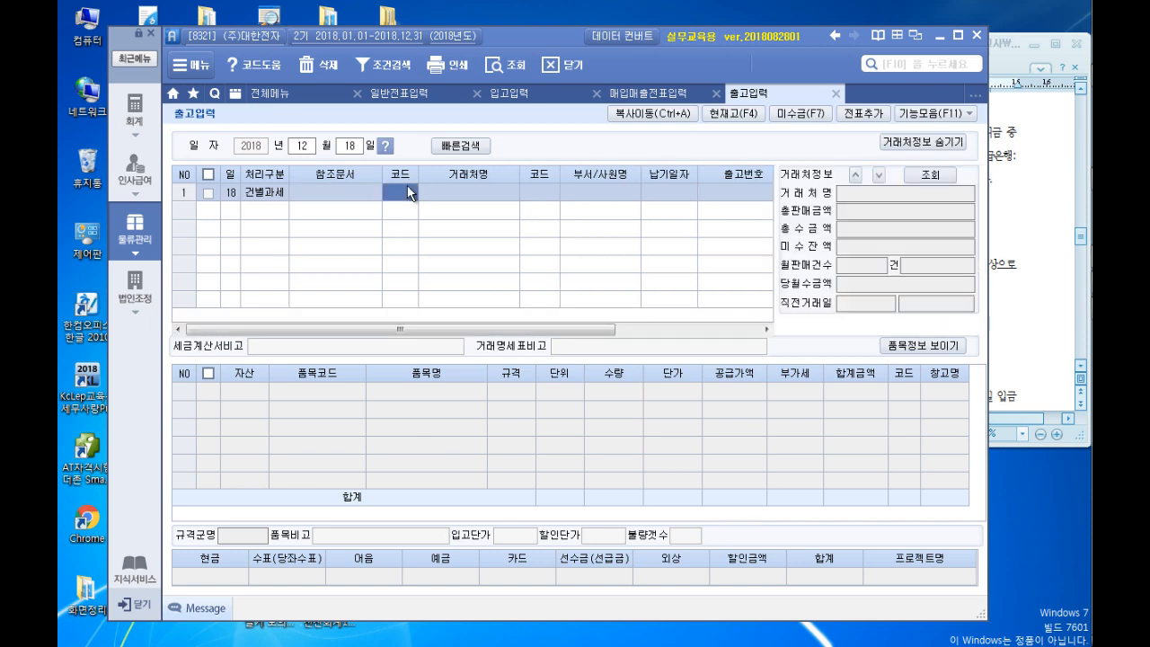
pyautogui.click(1010, 209)
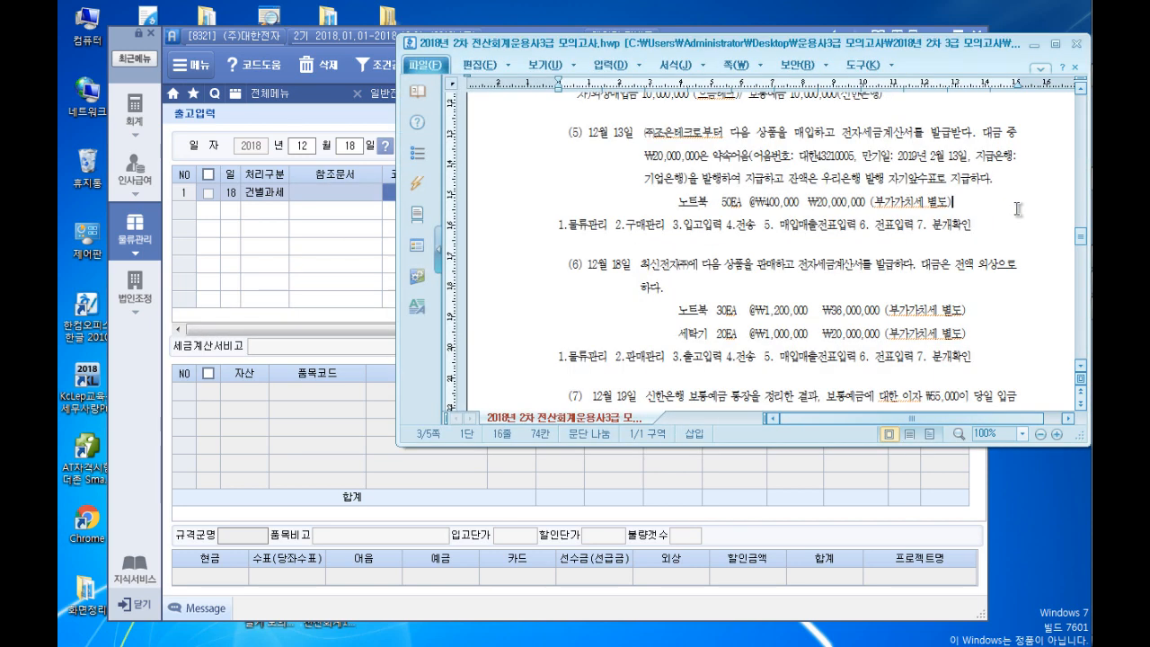
pyautogui.write('최시')
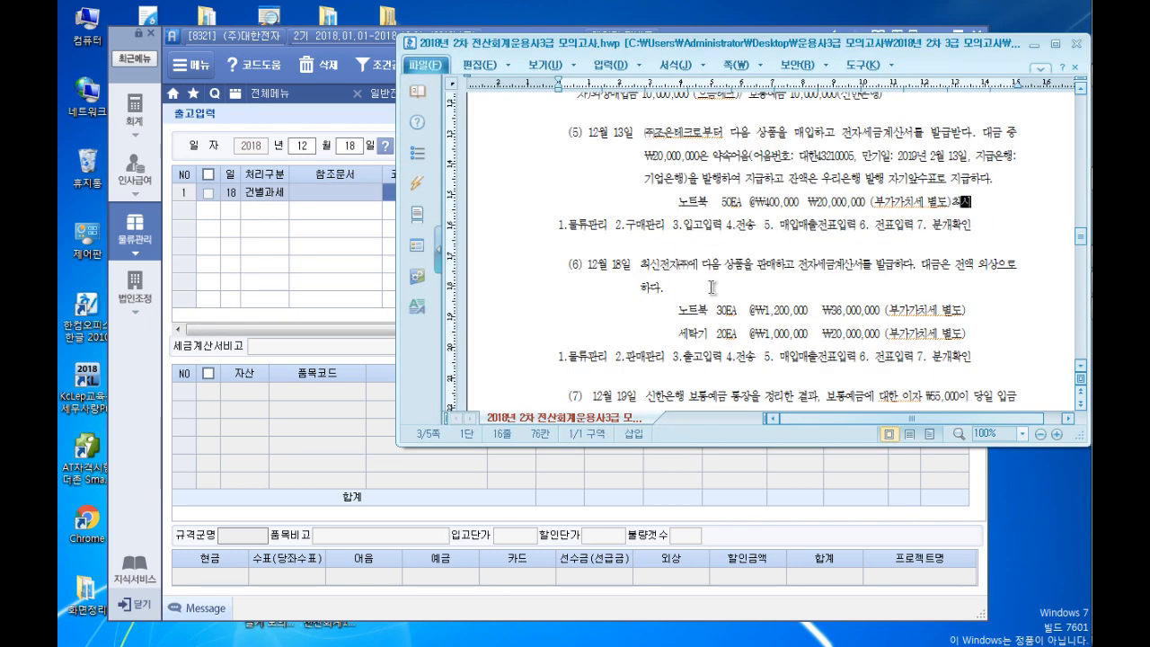
pyautogui.press('BackSpace')
pyautogui.press('BackSpace')
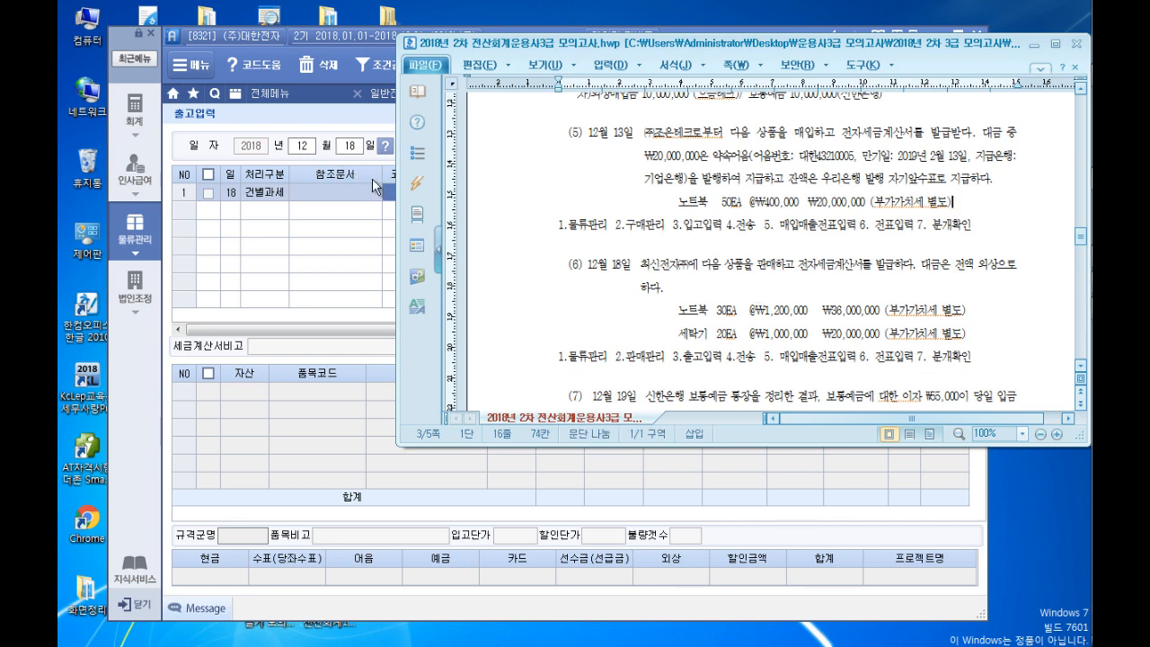
pyautogui.click(393, 199)
pyautogui.write('최신')
pyautogui.press('Return')
pyautogui.press('Return')
pyautogui.press('Return')
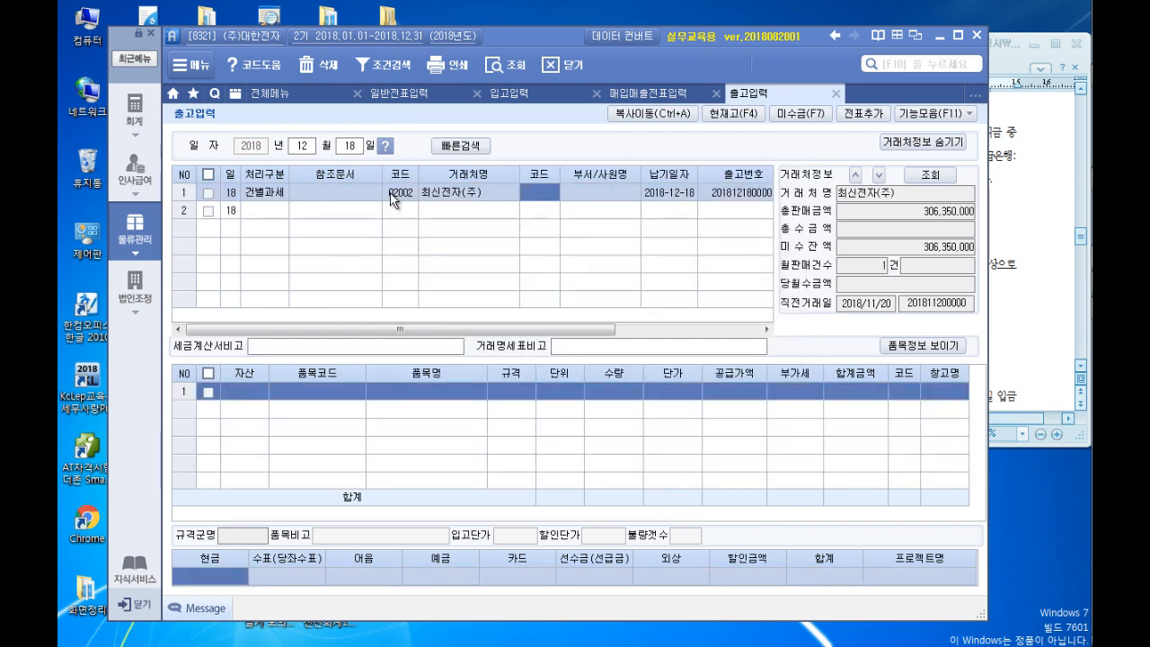
pyautogui.press('Return')
pyautogui.press('Return')
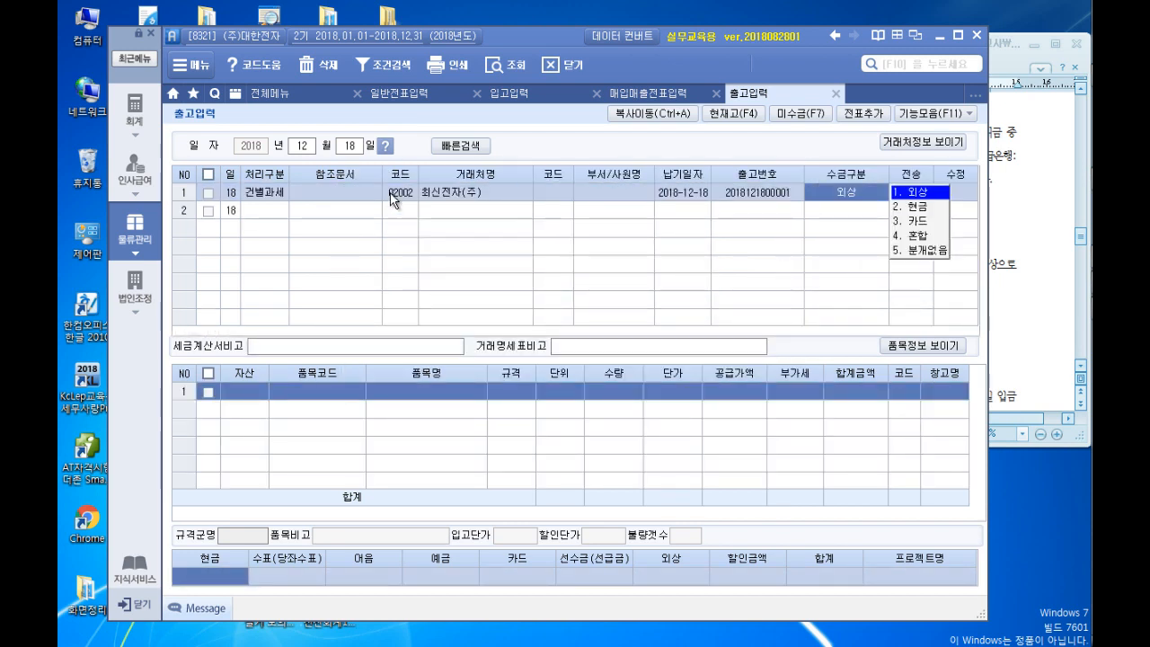
pyautogui.click(1039, 225)
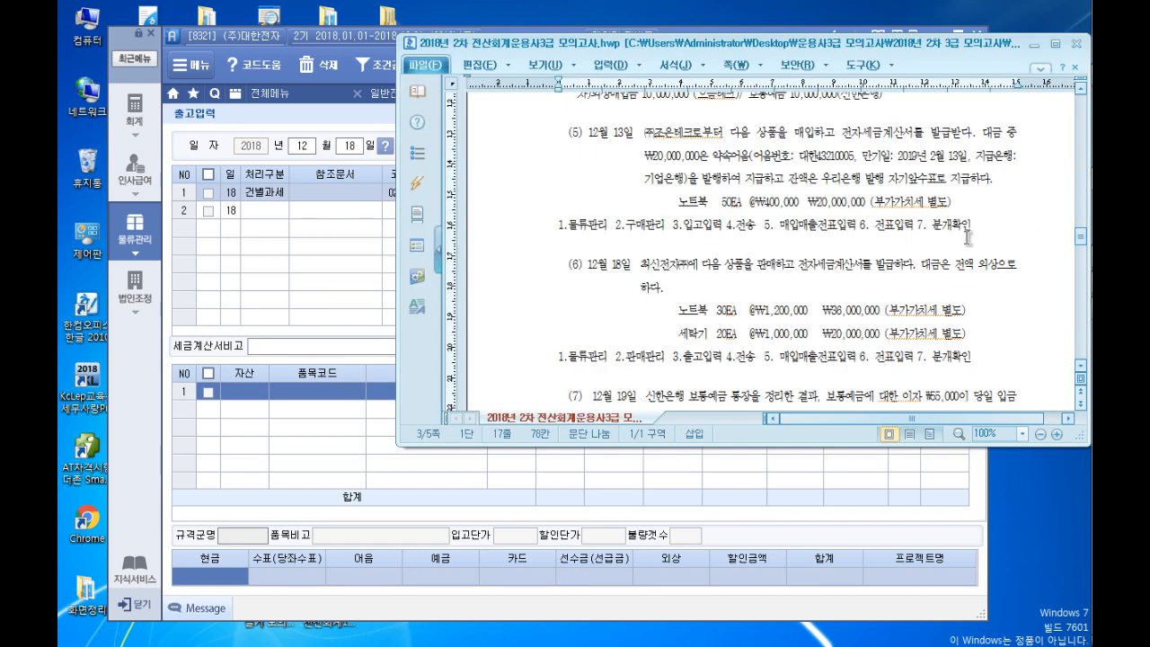
pyautogui.scroll(-1, 953, 241)
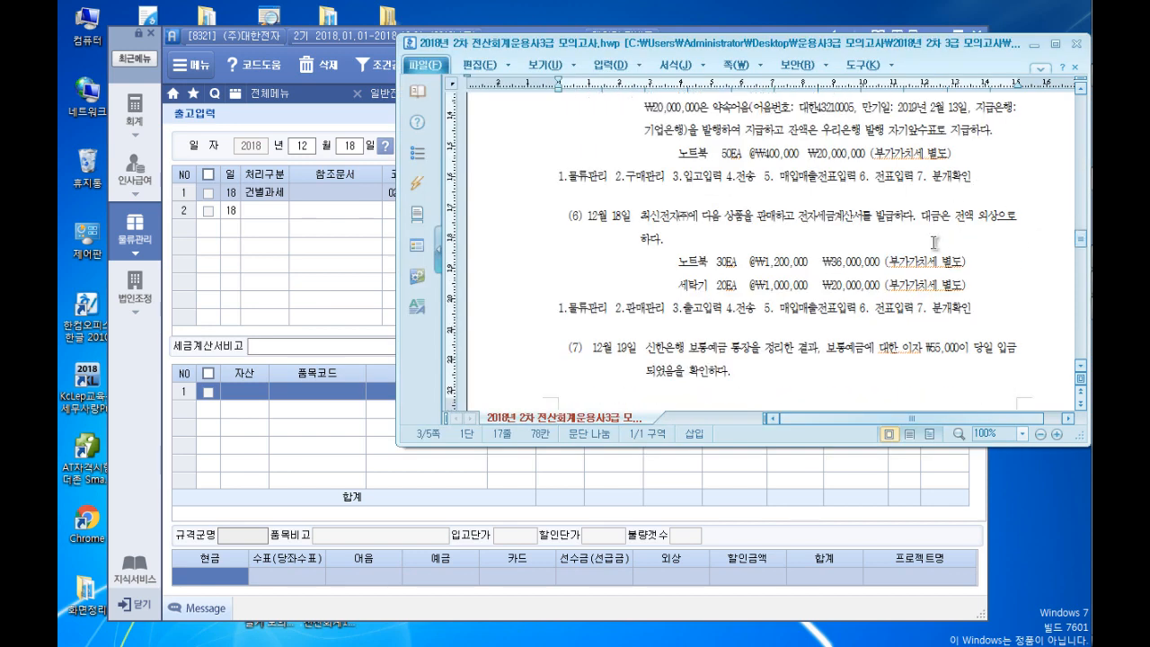
pyautogui.click(986, 300)
pyautogui.click(337, 254)
pyautogui.press('Return')
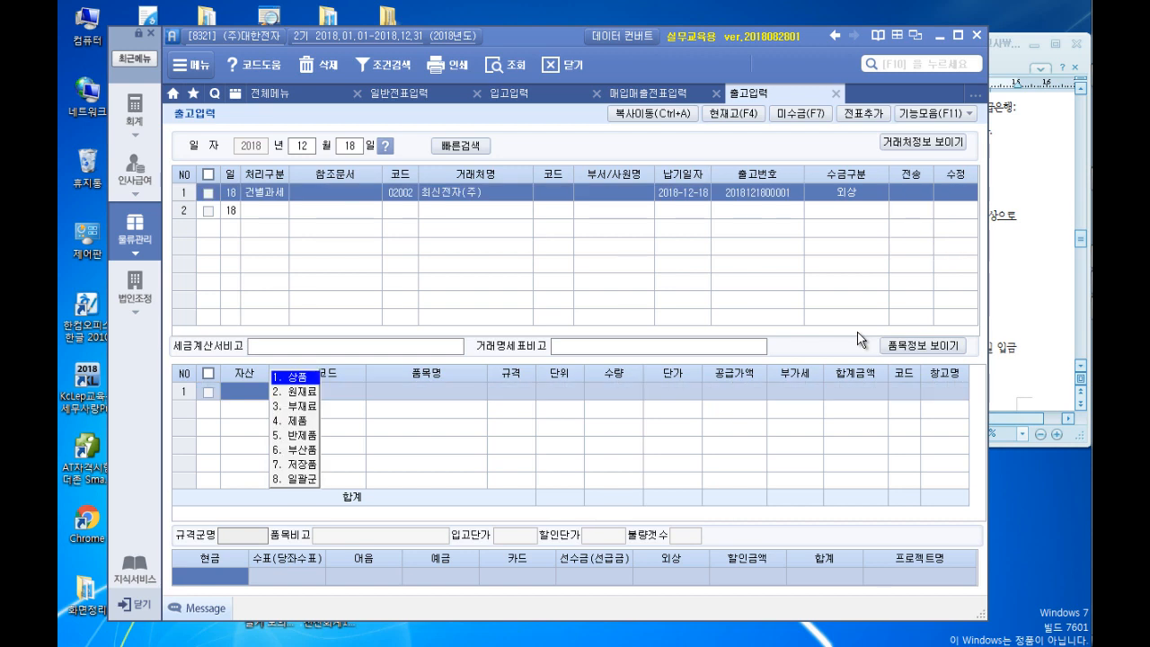
# Enter the first shipment line: item 5001 노트북, quantity 30 at 1,200,000
pyautogui.press('Return')
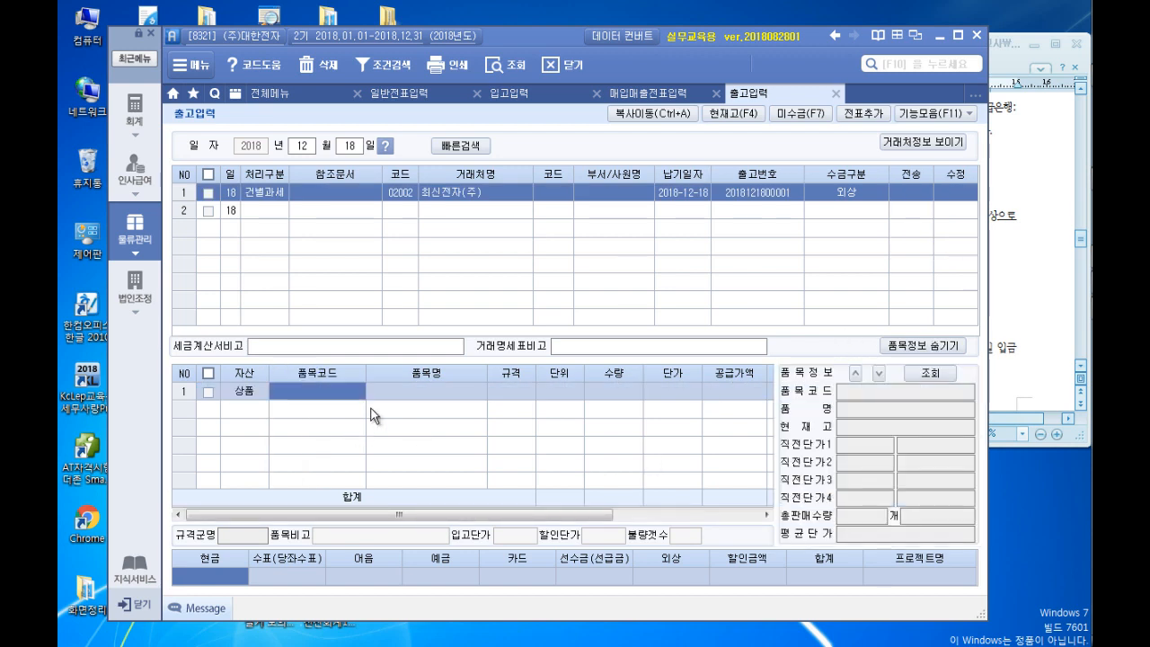
pyautogui.doubleClick(301, 390)
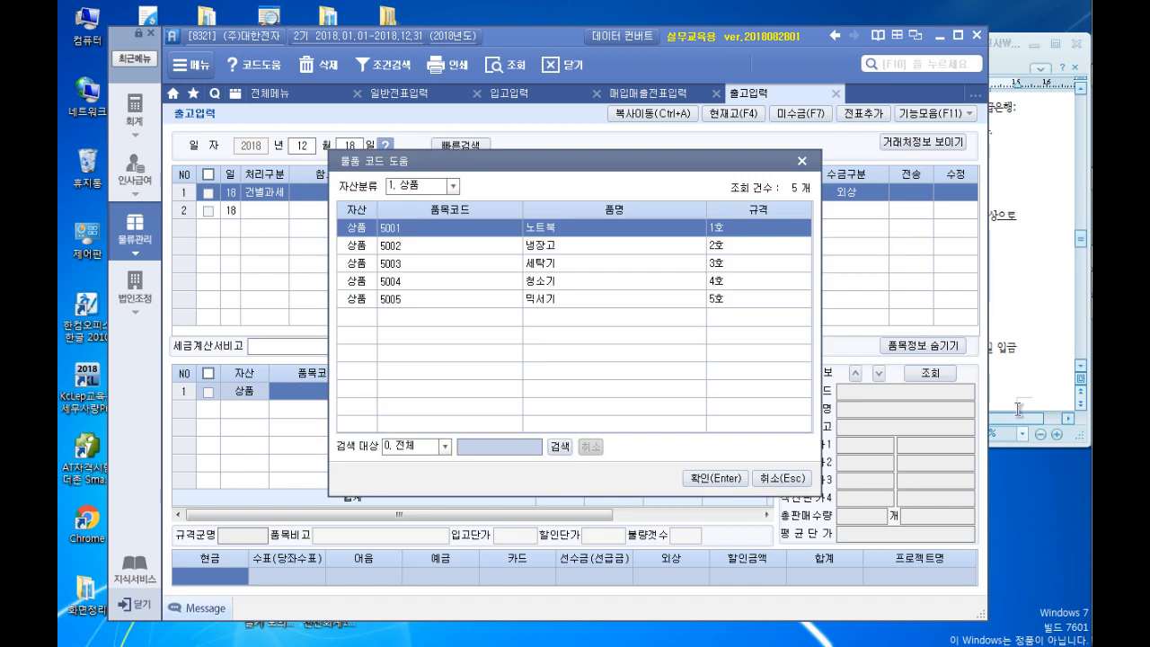
pyautogui.click(1034, 320)
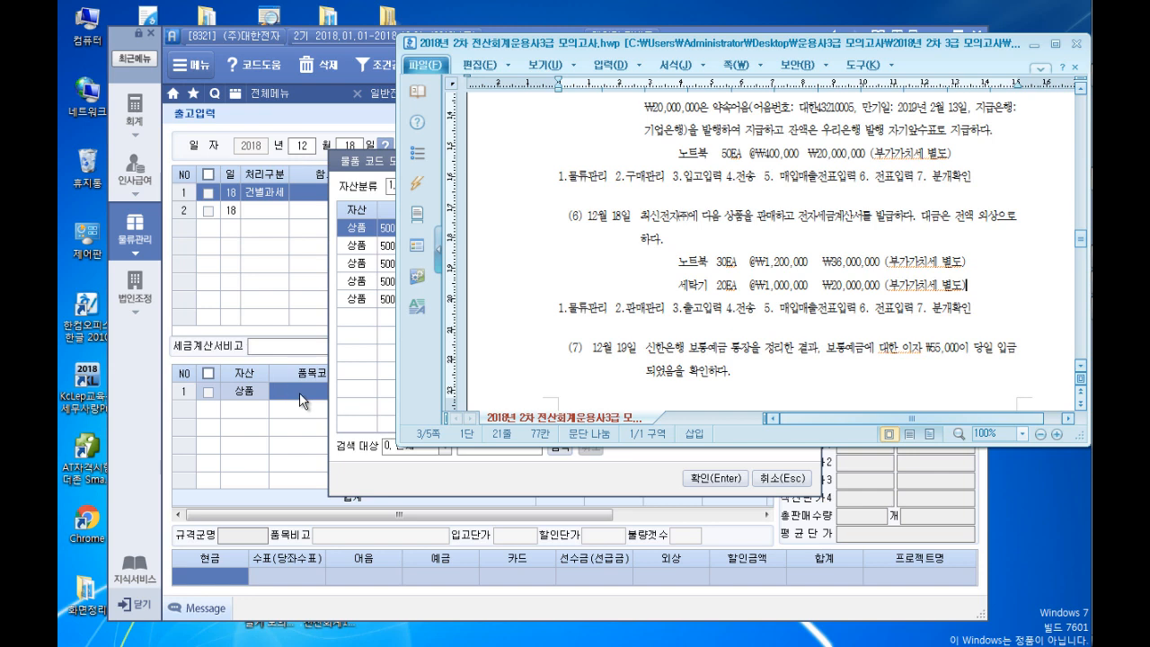
pyautogui.click(303, 401)
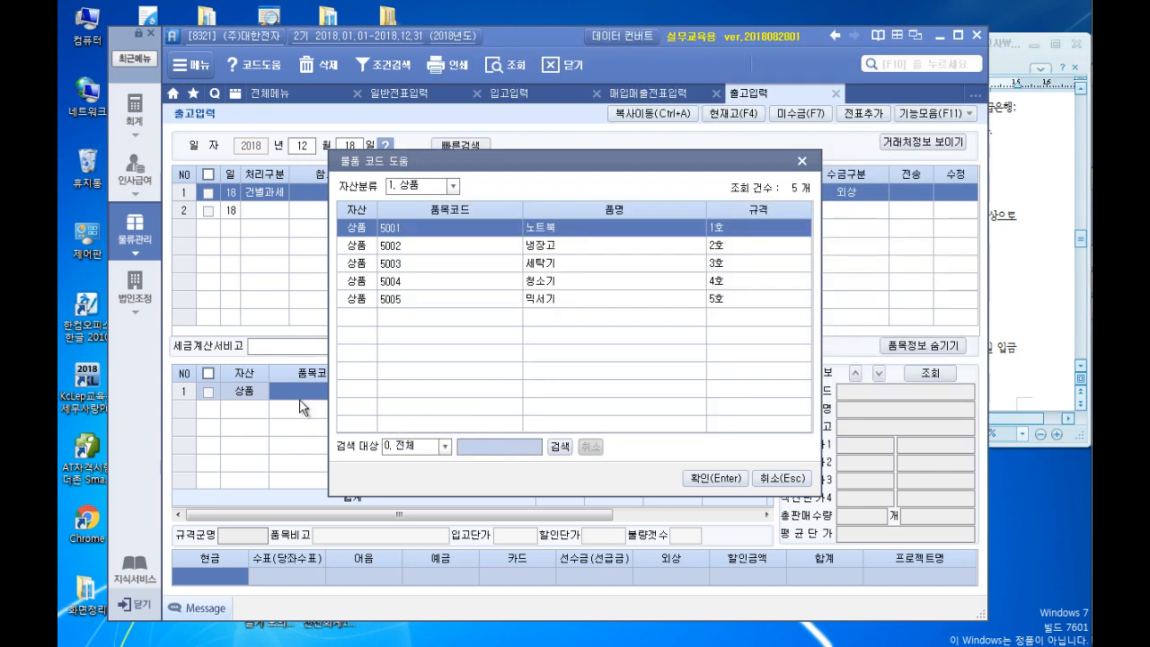
pyautogui.doubleClick(572, 221)
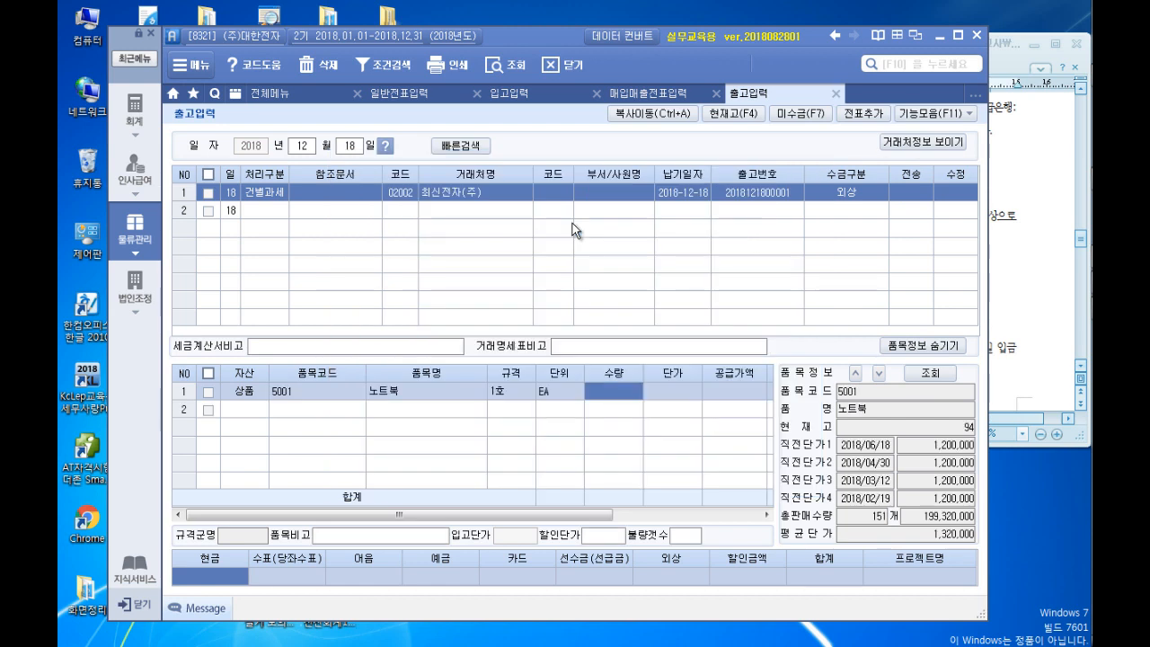
pyautogui.write('30')
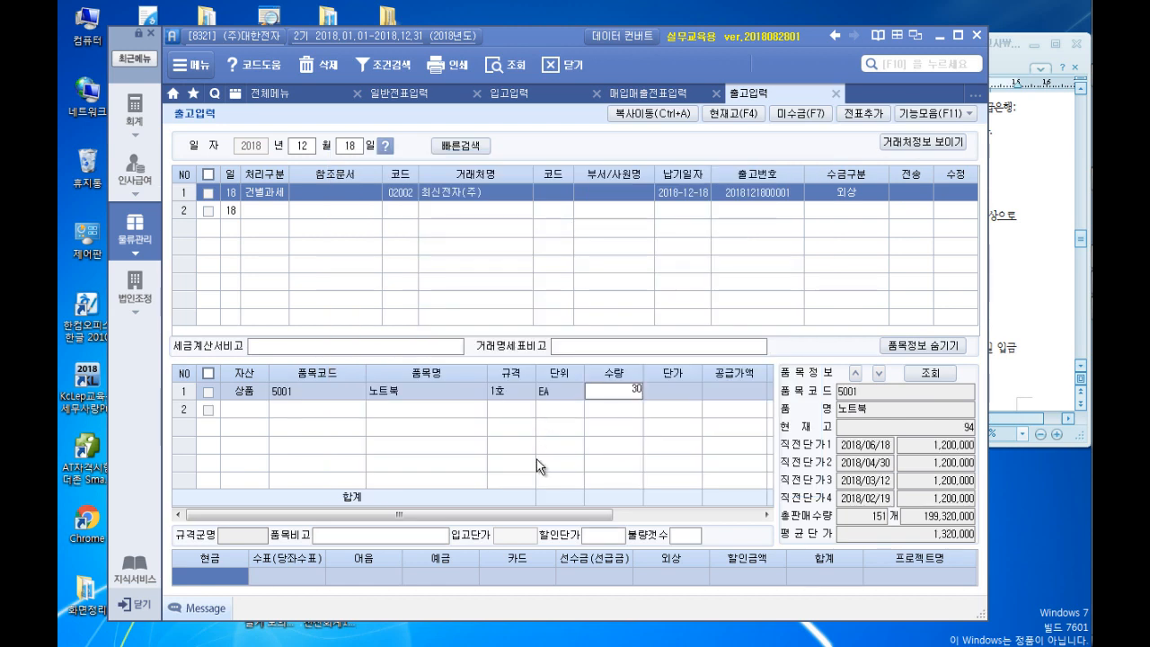
pyautogui.press('Return')
pyautogui.write('1,200,000')
pyautogui.press('Return')
pyautogui.press('Return')
pyautogui.press('Return')
pyautogui.press('Return')
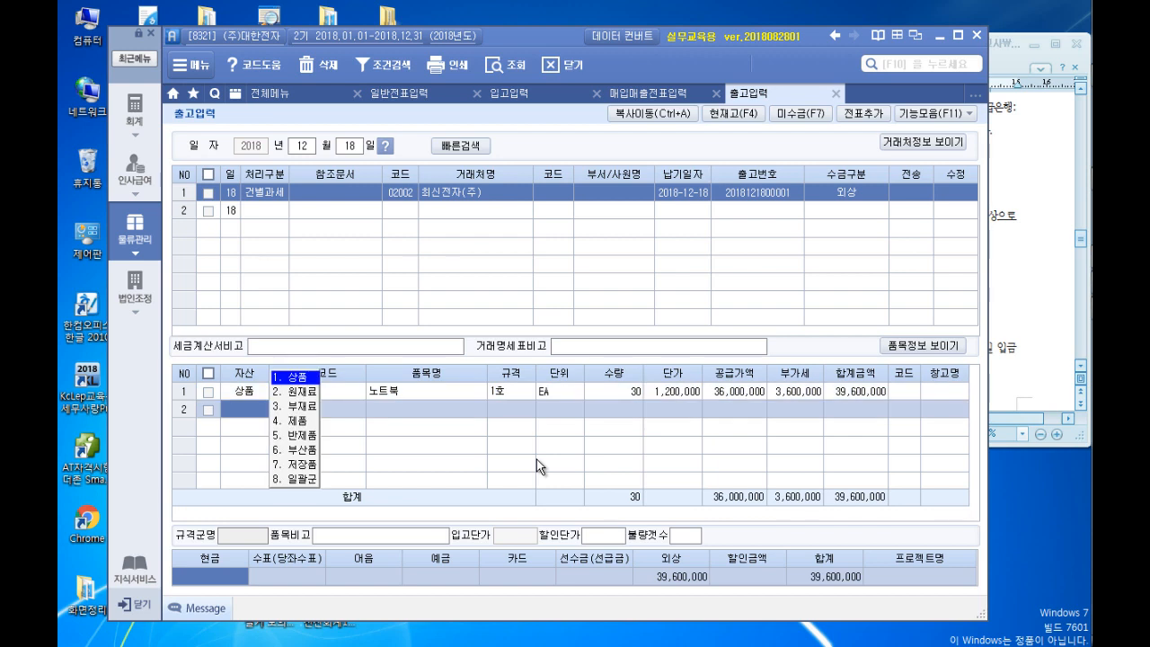
# Add the second line: item 5003 세탁기, quantity 20 at 1,000,000
pyautogui.press('Return')
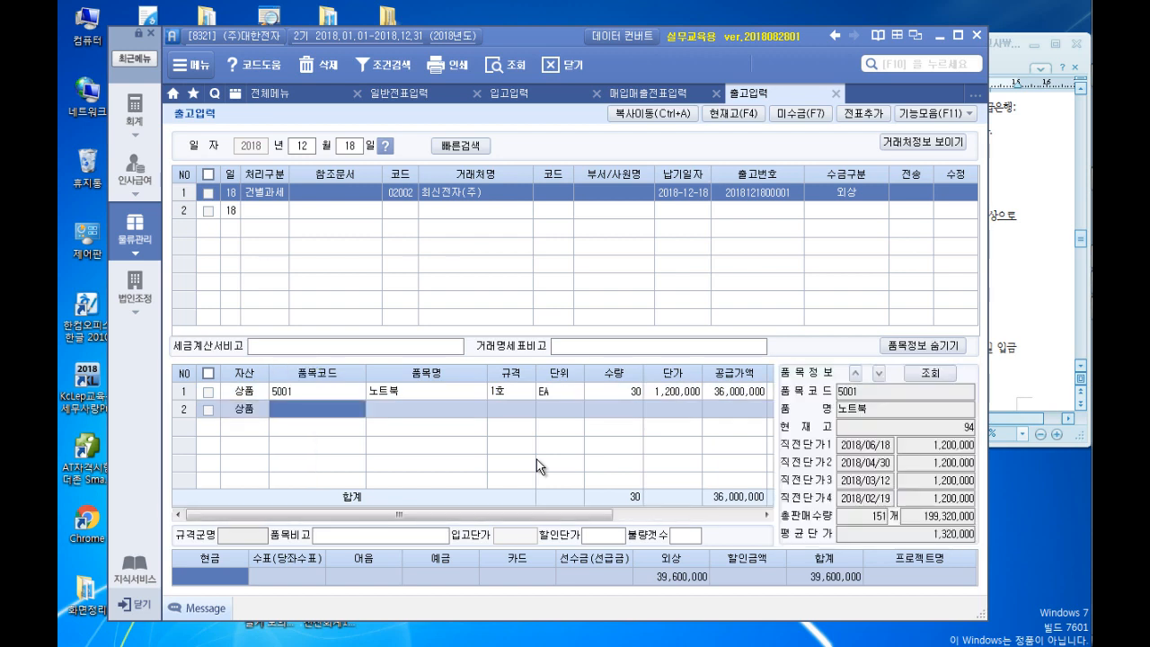
pyautogui.write('50')
pyautogui.click(1013, 268)
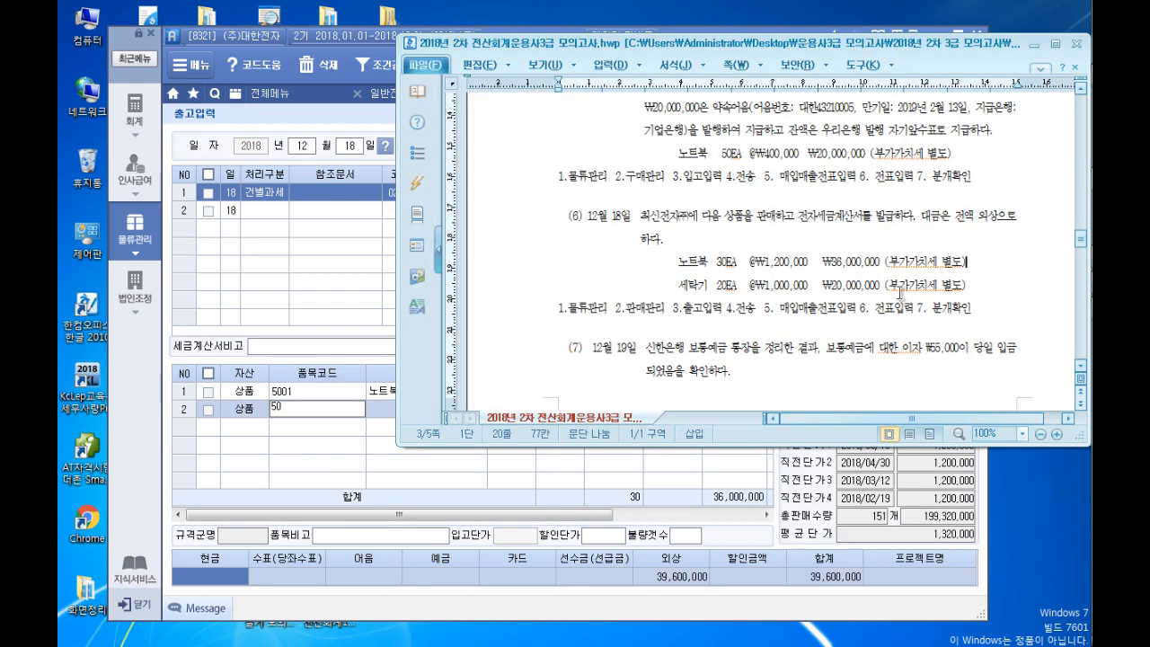
pyautogui.doubleClick(319, 408)
pyautogui.click(778, 481)
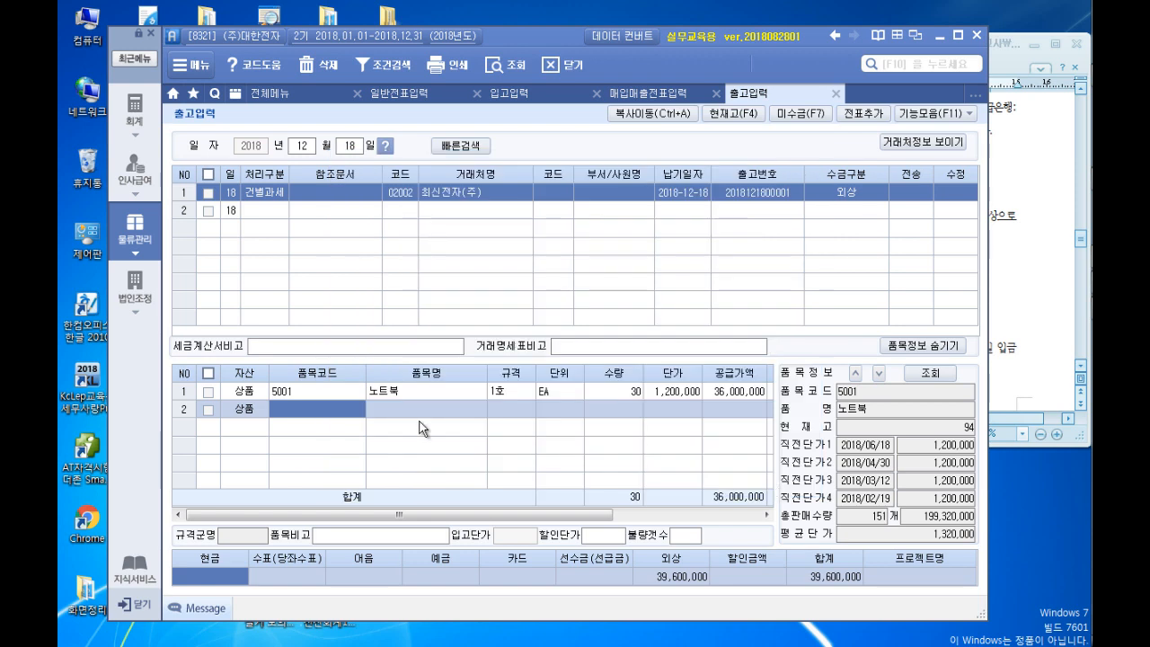
pyautogui.doubleClick(322, 406)
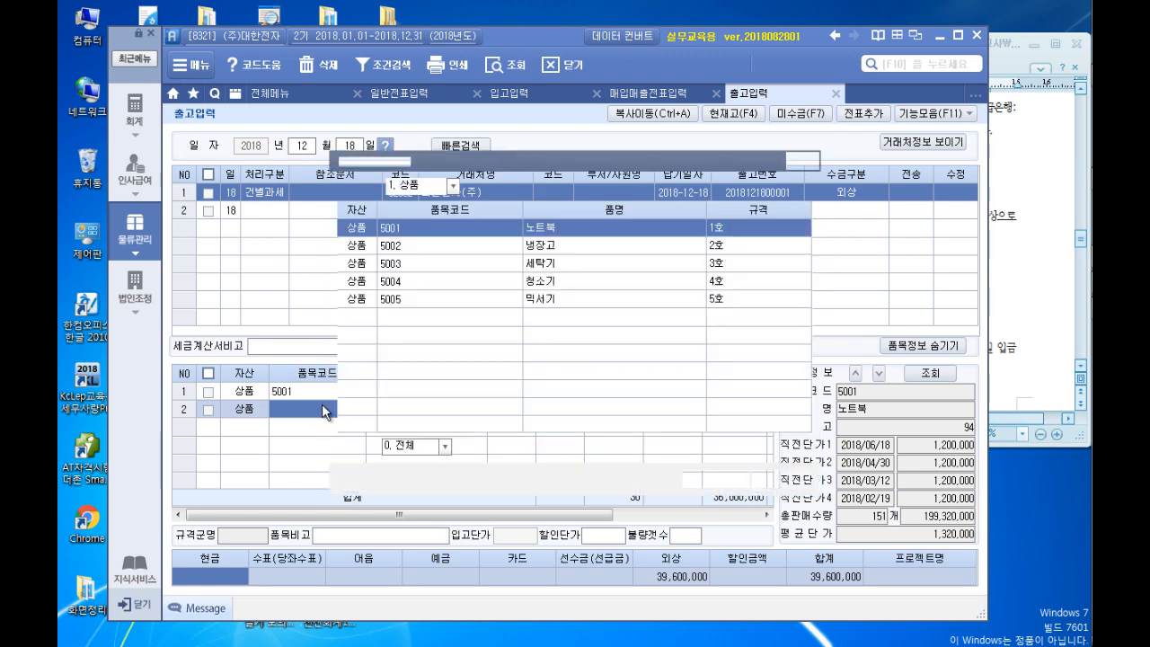
pyautogui.doubleClick(546, 269)
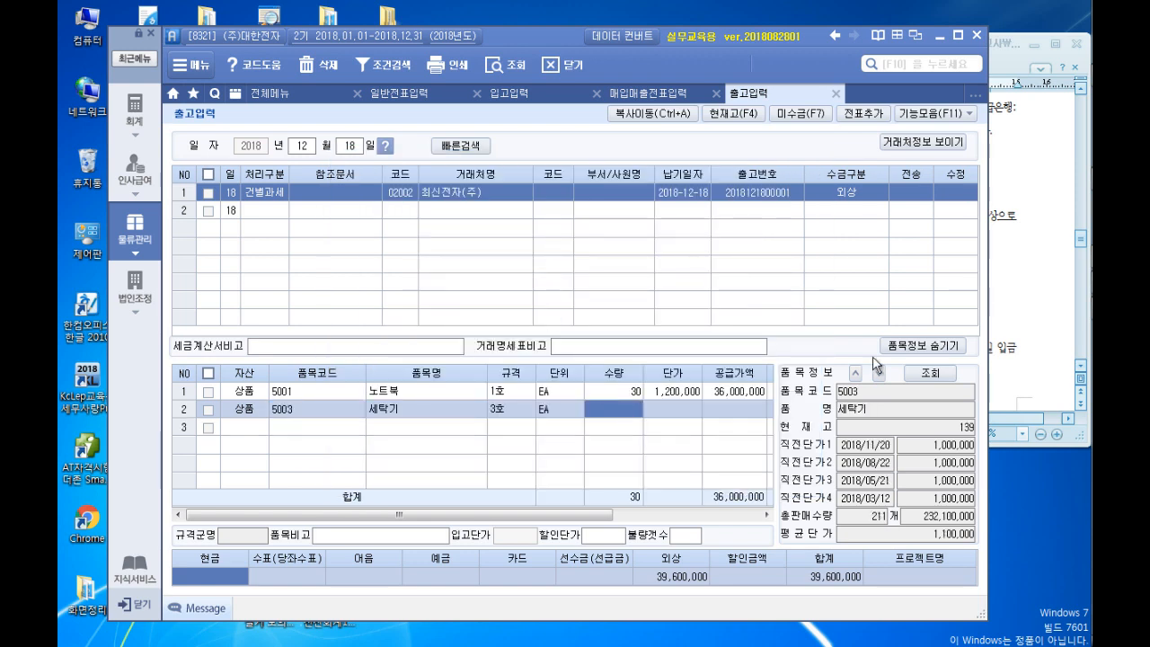
pyautogui.click(995, 311)
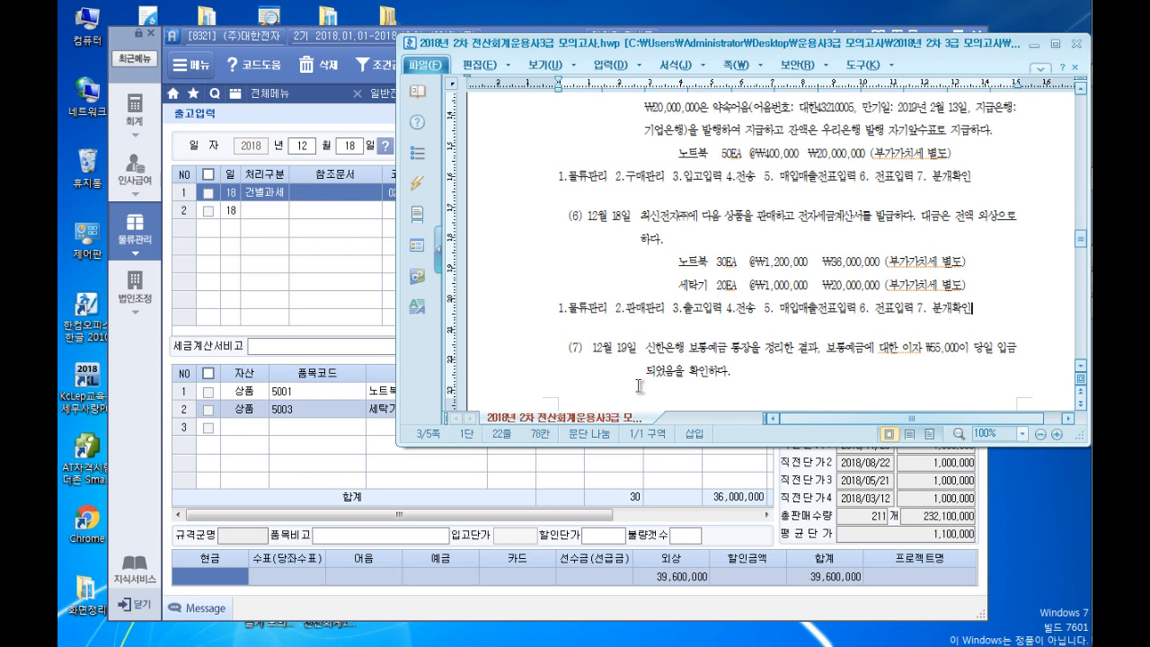
pyautogui.click(503, 460)
pyautogui.write('20')
pyautogui.press('Return')
pyautogui.press('Return')
pyautogui.press('Return')
pyautogui.press('Return')
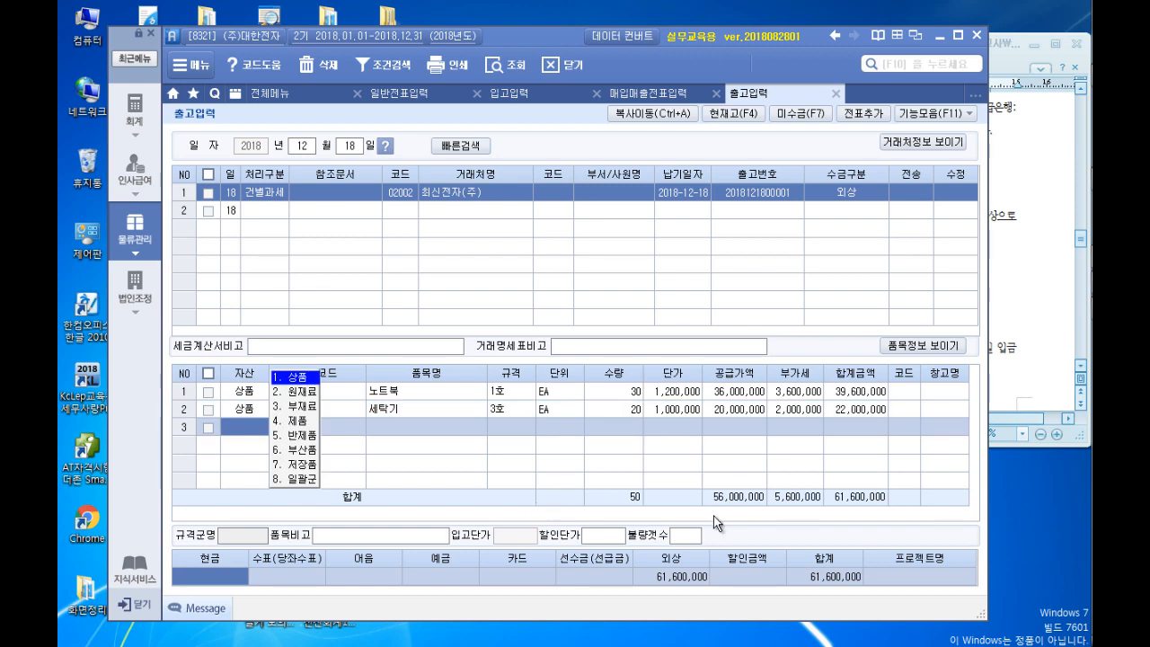
# Add a voucher from the Dec 18 shipment and transfer it to sales voucher entry
pyautogui.click(863, 115)
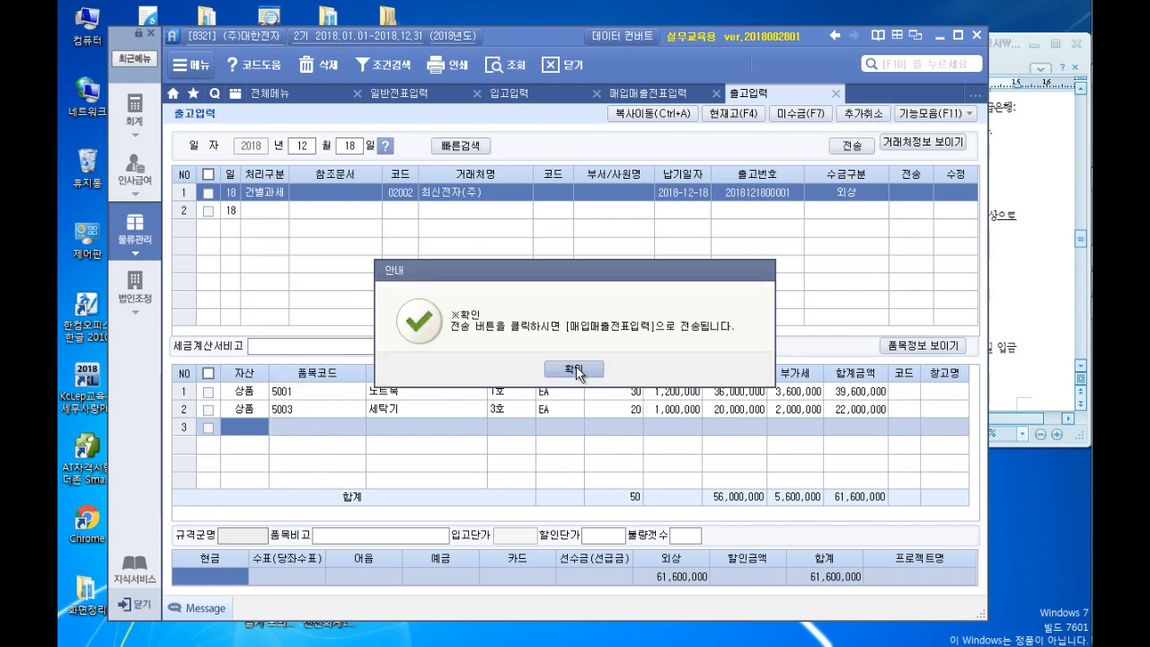
pyautogui.click(583, 371)
pyautogui.click(845, 146)
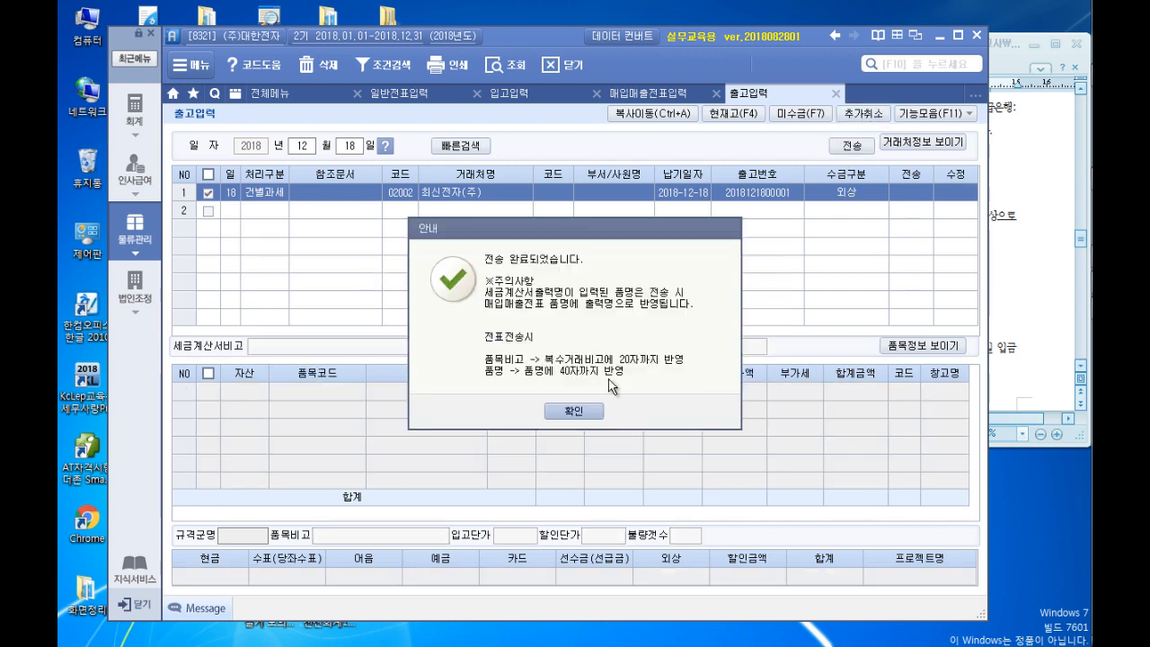
pyautogui.click(575, 410)
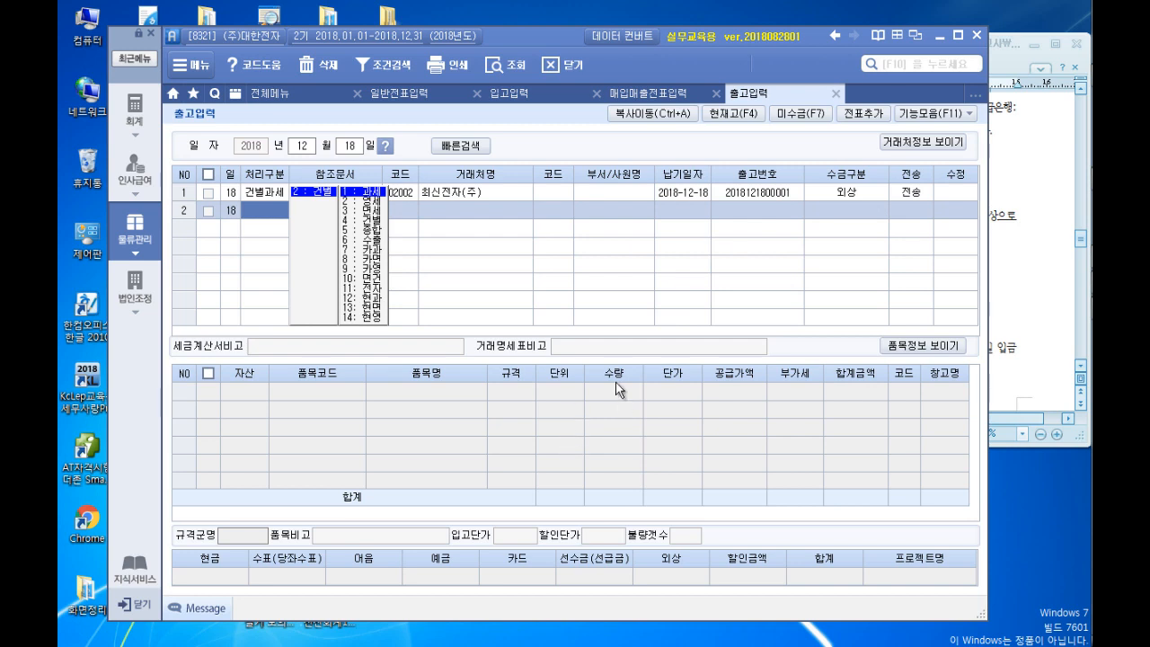
# In 매입매출전표입력 on day 18, mark the 노트북외 sale as 전자입력
pyautogui.click(662, 93)
pyautogui.press('Return')
pyautogui.write('18')
pyautogui.press('Return')
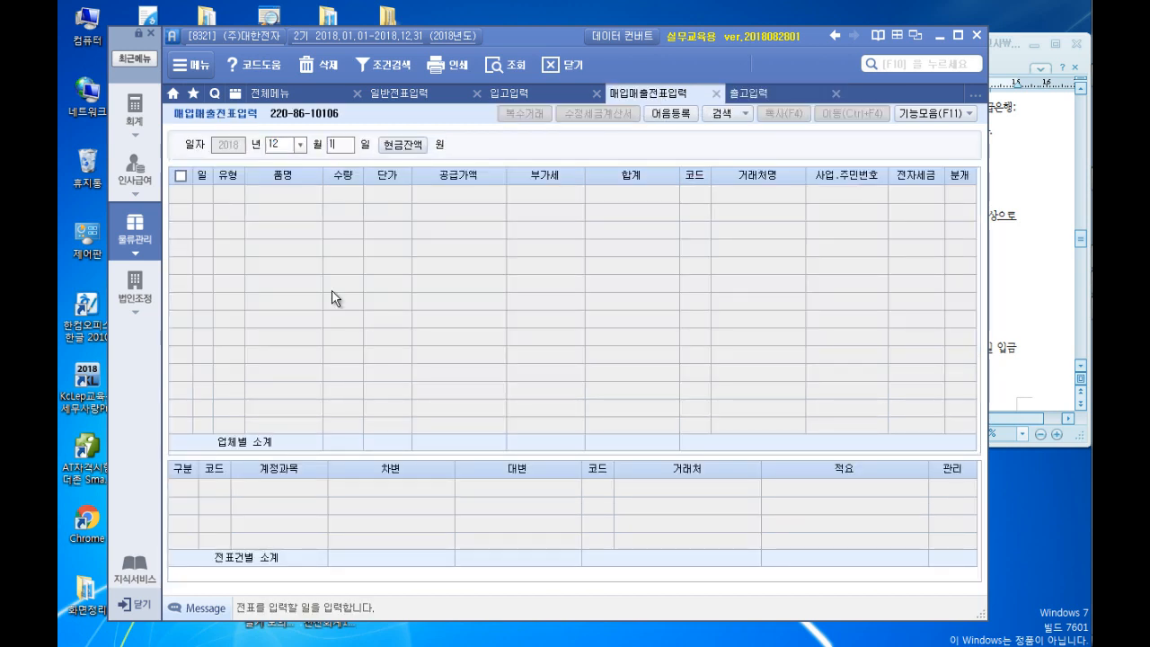
pyautogui.click(460, 194)
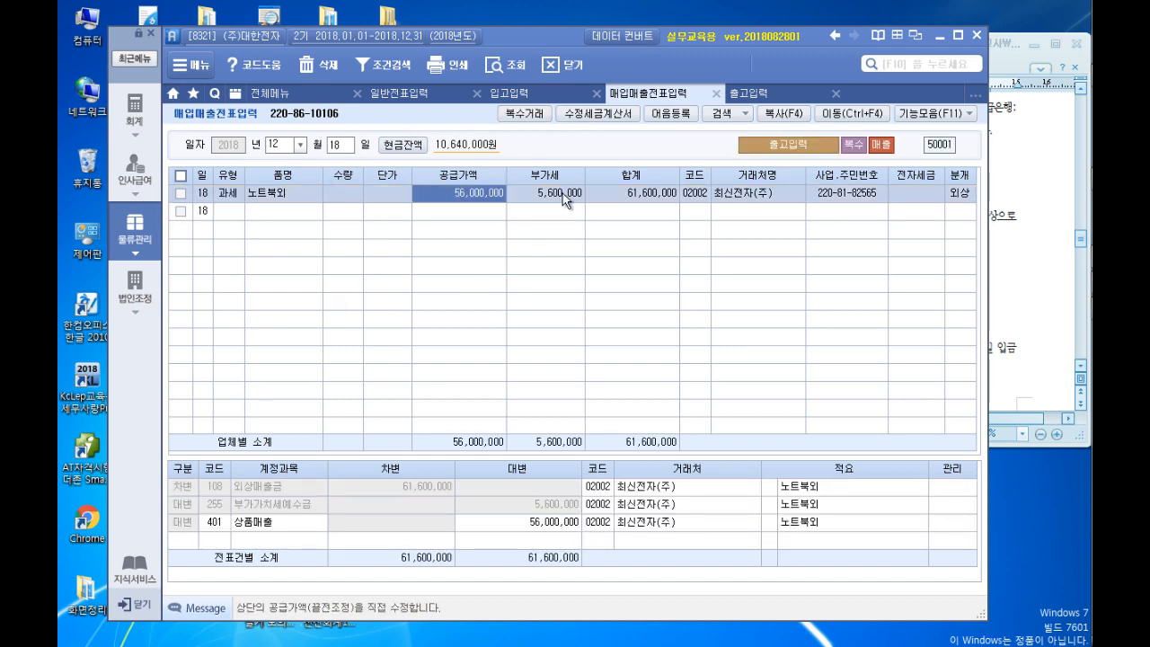
pyautogui.click(906, 193)
pyautogui.press('1')
pyautogui.press('Return')
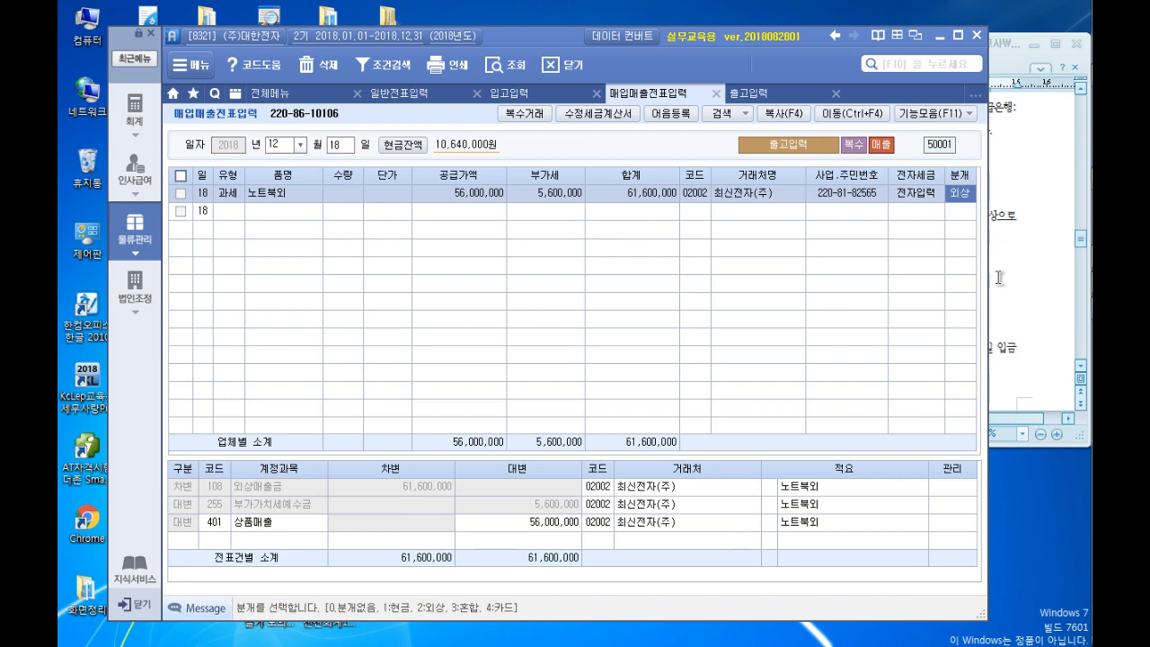
pyautogui.click(999, 279)
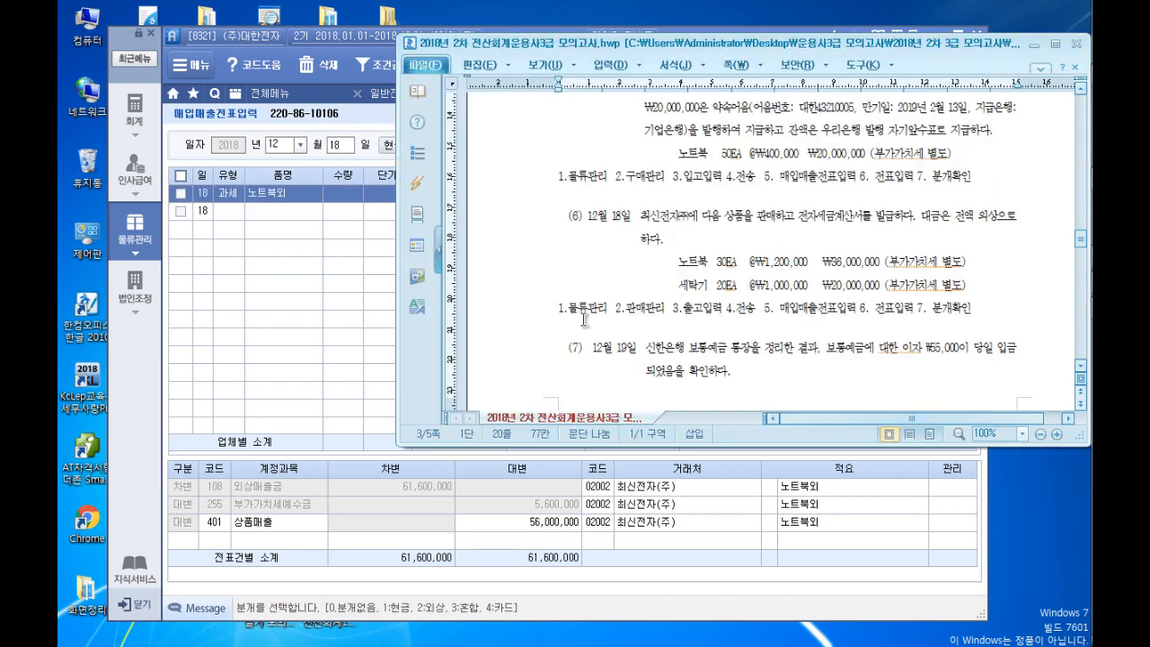
# Note '차)보통예금 55,000 / 이자수익' under question (7), then return to sPLUS 일반전표입력
pyautogui.scroll(-3, 595, 328)
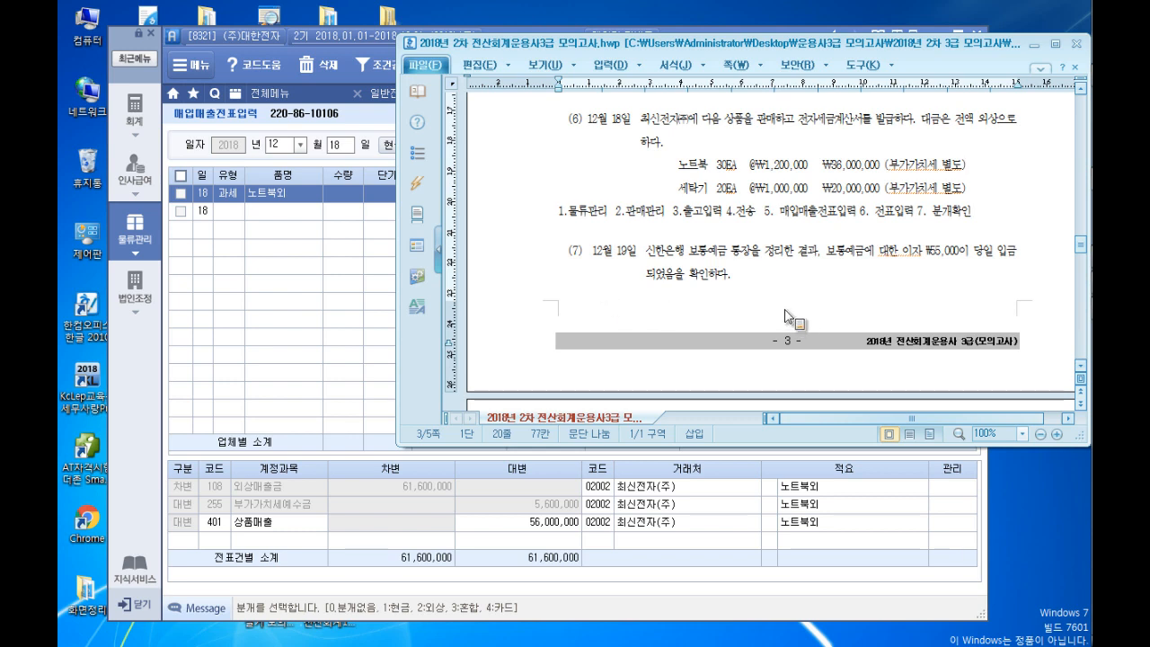
pyautogui.click(773, 285)
pyautogui.press('Return')
pyautogui.write('차)보통예금 55,000')
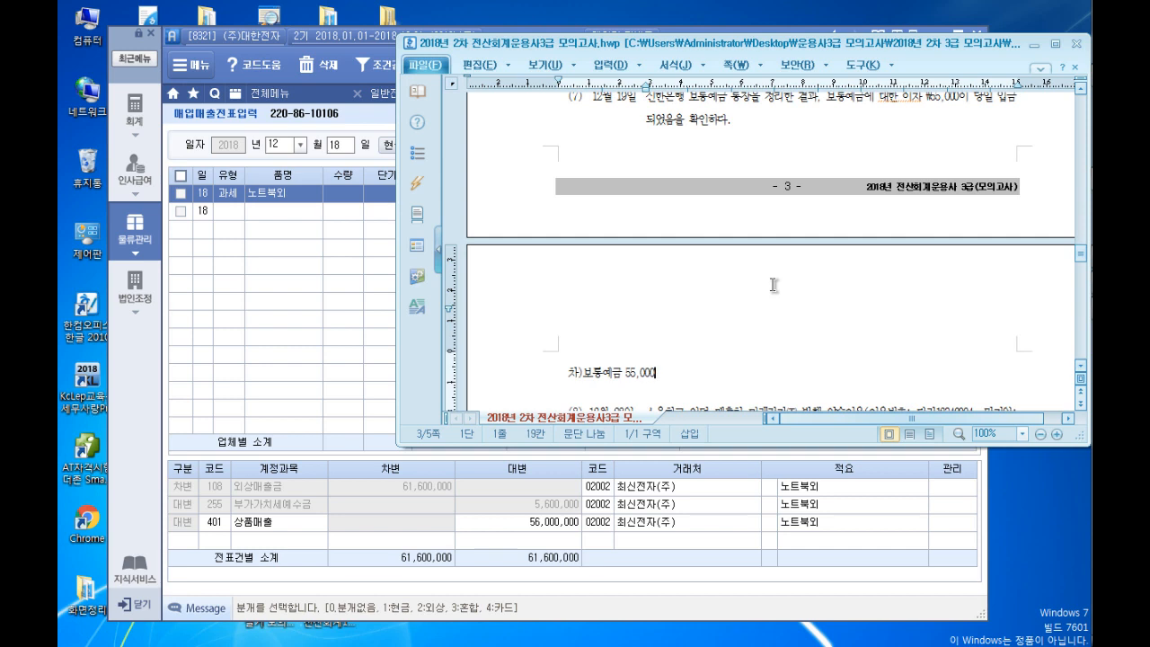
pyautogui.write(' / 이자수익')
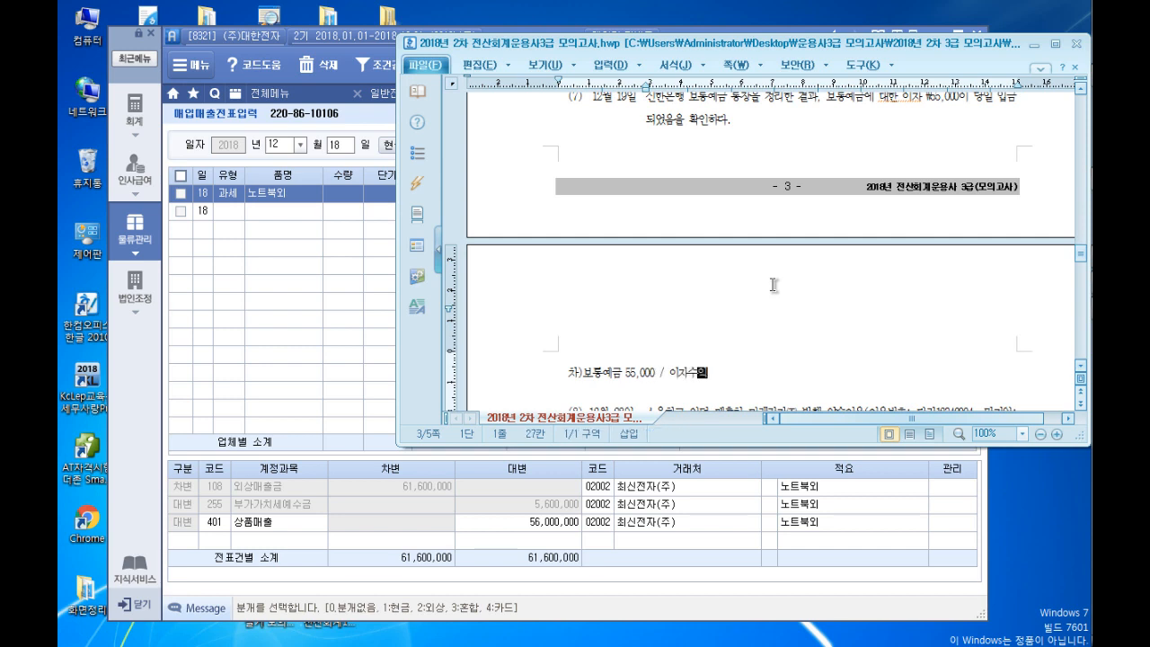
pyautogui.click(382, 93)
pyautogui.click(349, 151)
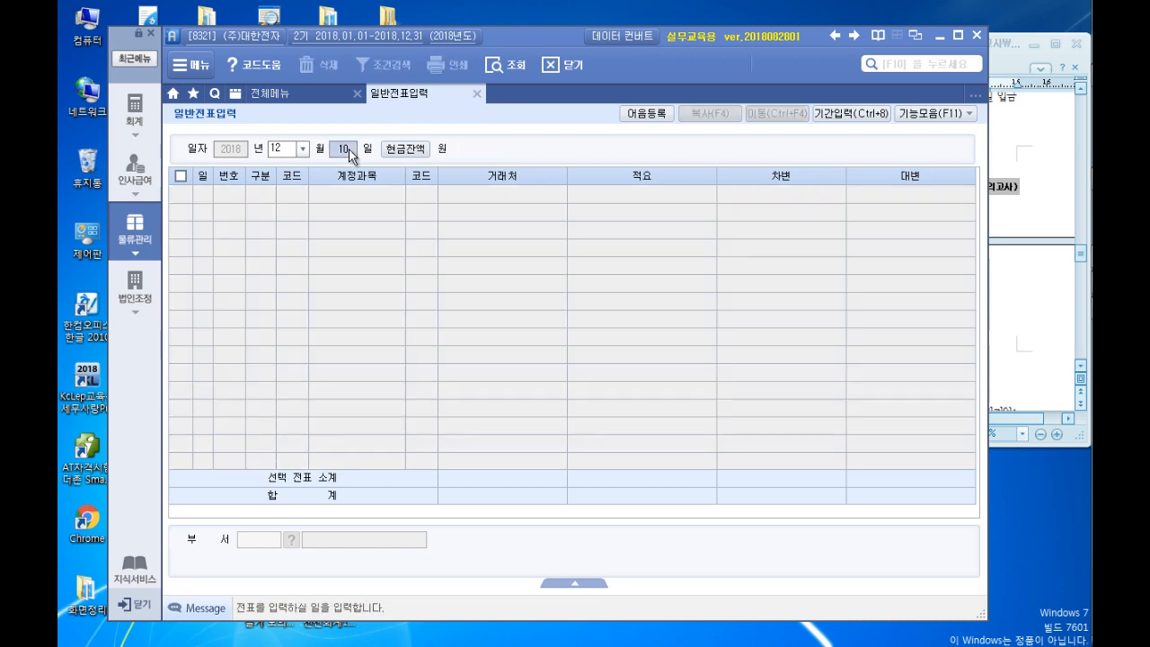
# On December 19, debit 103 보통예금 55,000 with partner 신한은행 (98001)
pyautogui.click(987, 258)
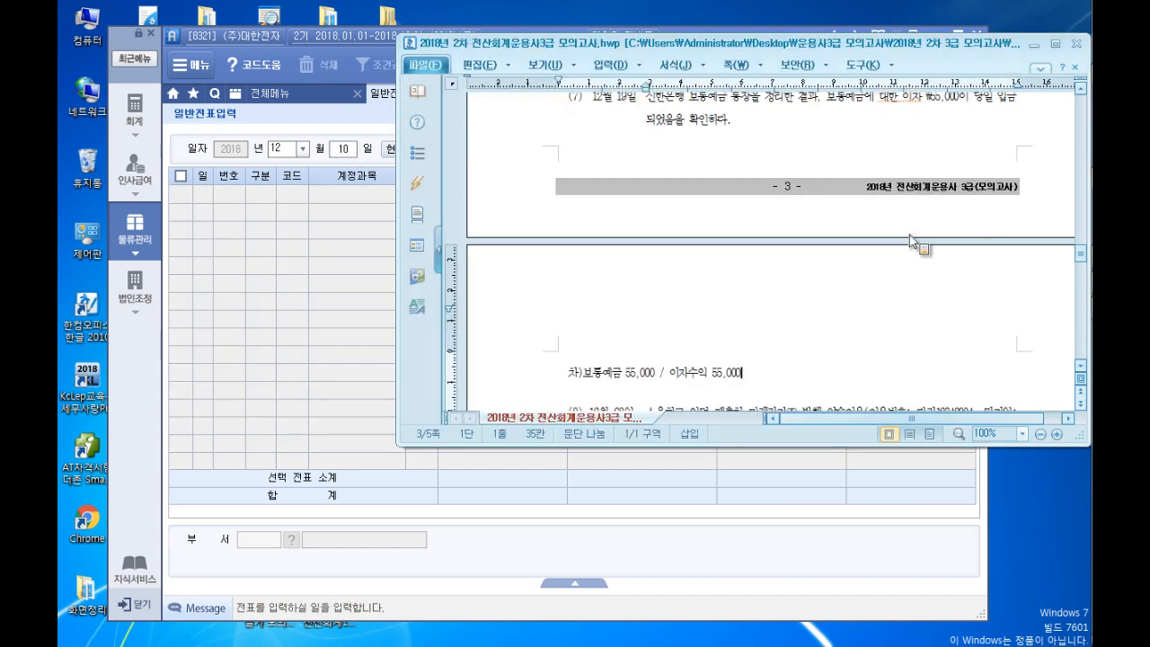
pyautogui.click(350, 151)
pyautogui.write('19')
pyautogui.press('Return')
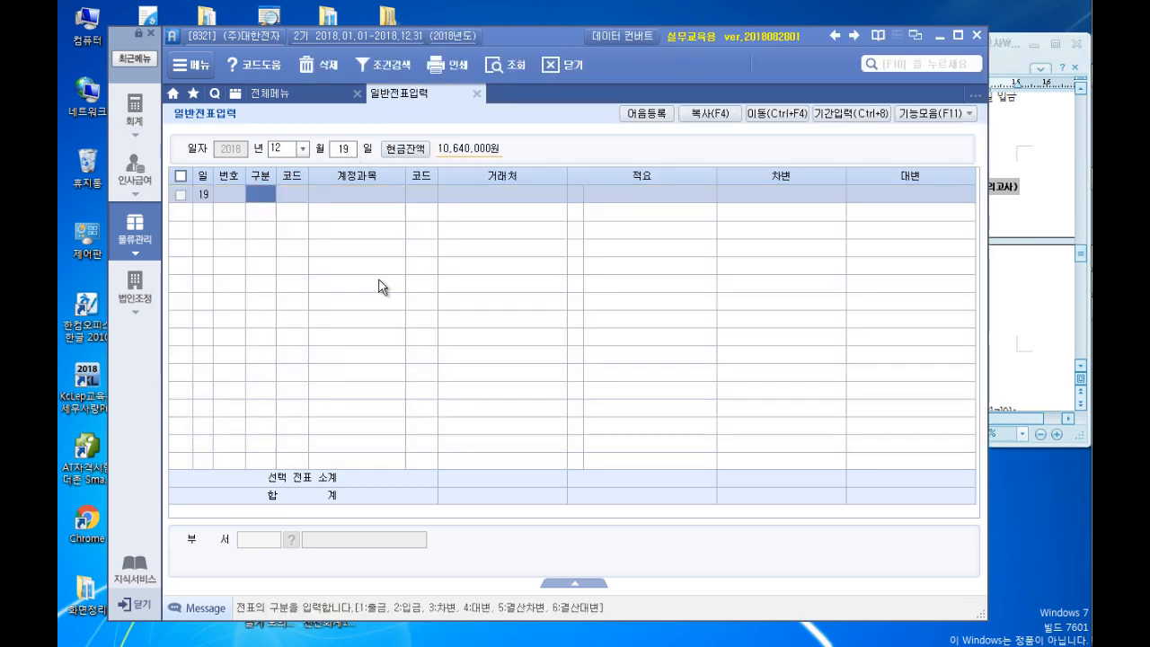
pyautogui.write('3')
pyautogui.press('Return')
pyautogui.write('103')
pyautogui.press('Return')
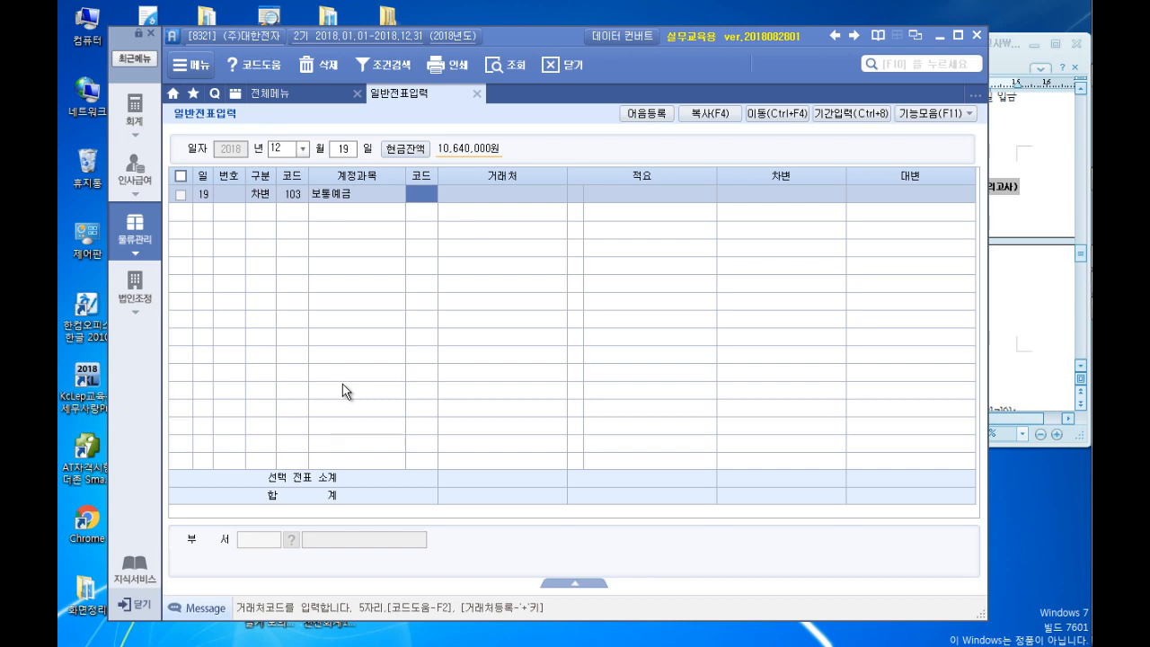
pyautogui.click(1000, 230)
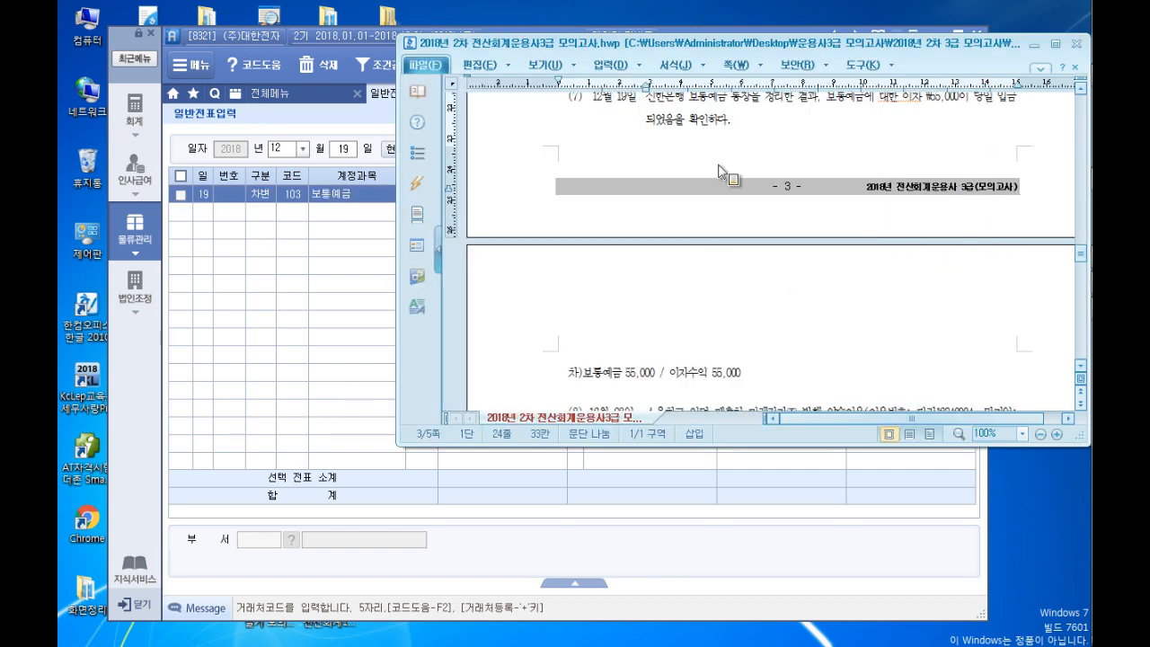
pyautogui.click(656, 372)
pyautogui.click(367, 196)
pyautogui.write('98001')
pyautogui.press('Return')
pyautogui.press('Return')
pyautogui.press('Return')
pyautogui.write('55000')
pyautogui.press('Return')
# Credit 901 이자수익 55,000 to balance the voucher, then scroll the exam document to question (8)
pyautogui.write('4')
pyautogui.click(1022, 230)
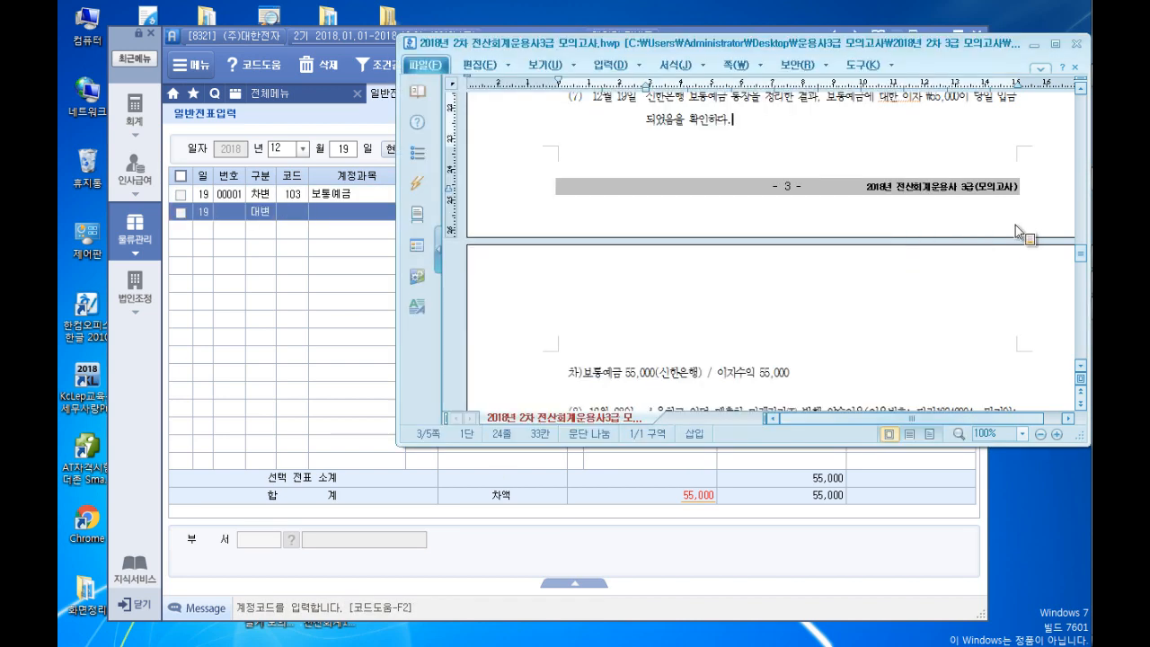
pyautogui.click(297, 214)
pyautogui.write('이자')
pyautogui.press('Return')
pyautogui.press('Down')
pyautogui.press('Return')
pyautogui.press('Return')
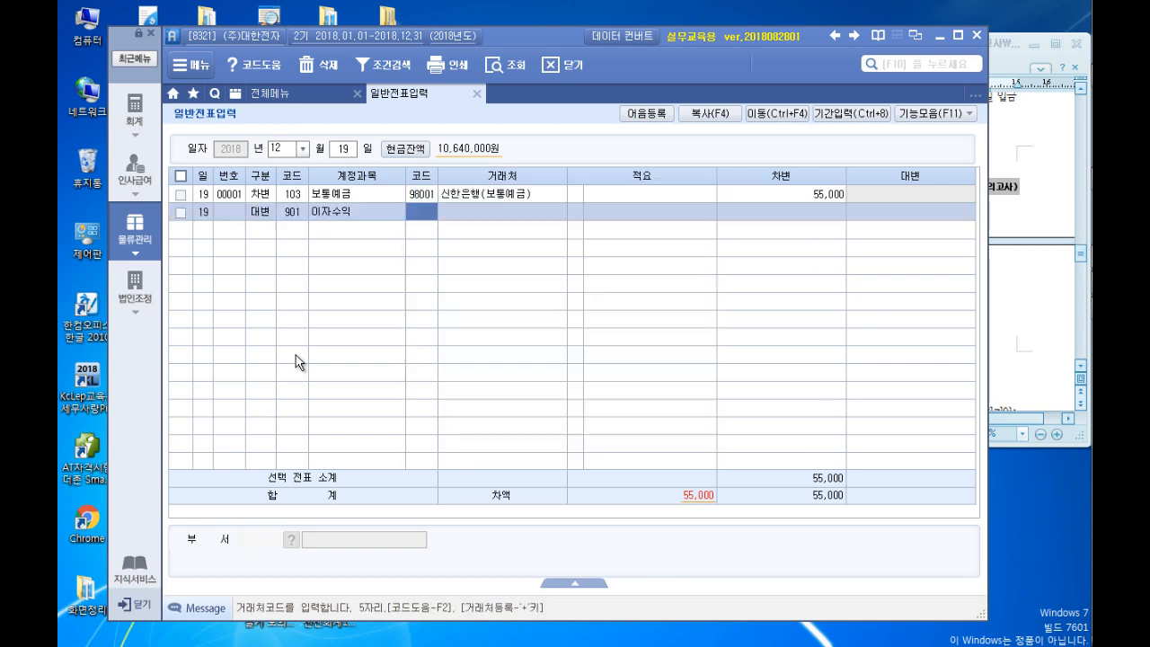
pyautogui.press('Return')
pyautogui.press('Return')
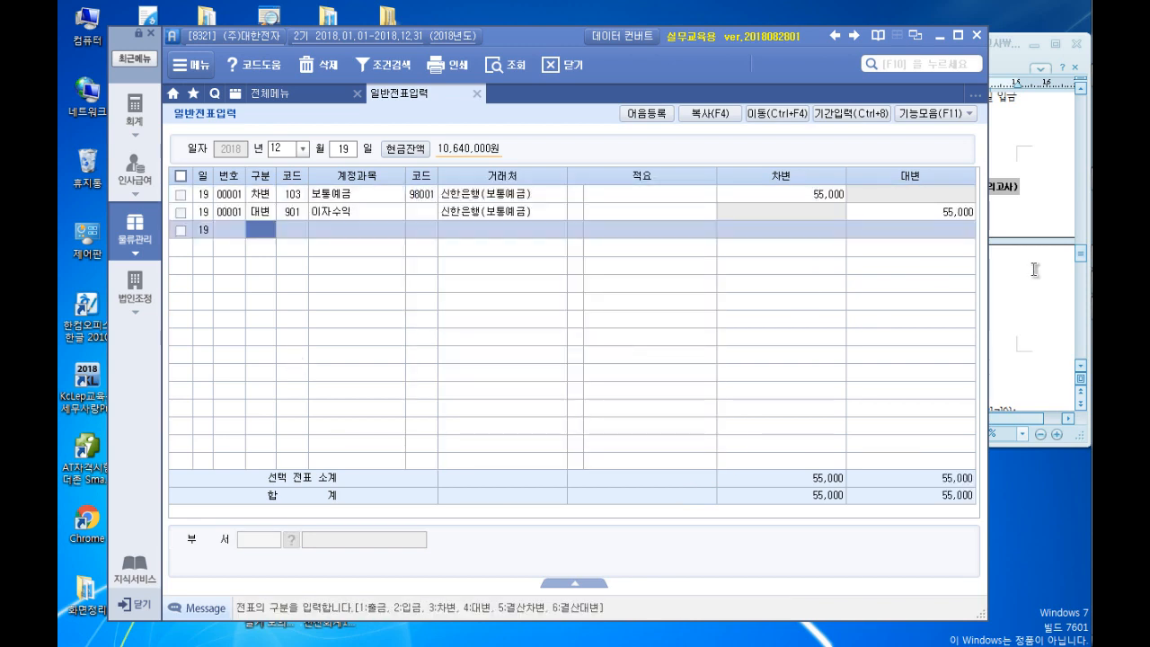
pyautogui.click(1011, 274)
pyautogui.scroll(-5, 739, 271)
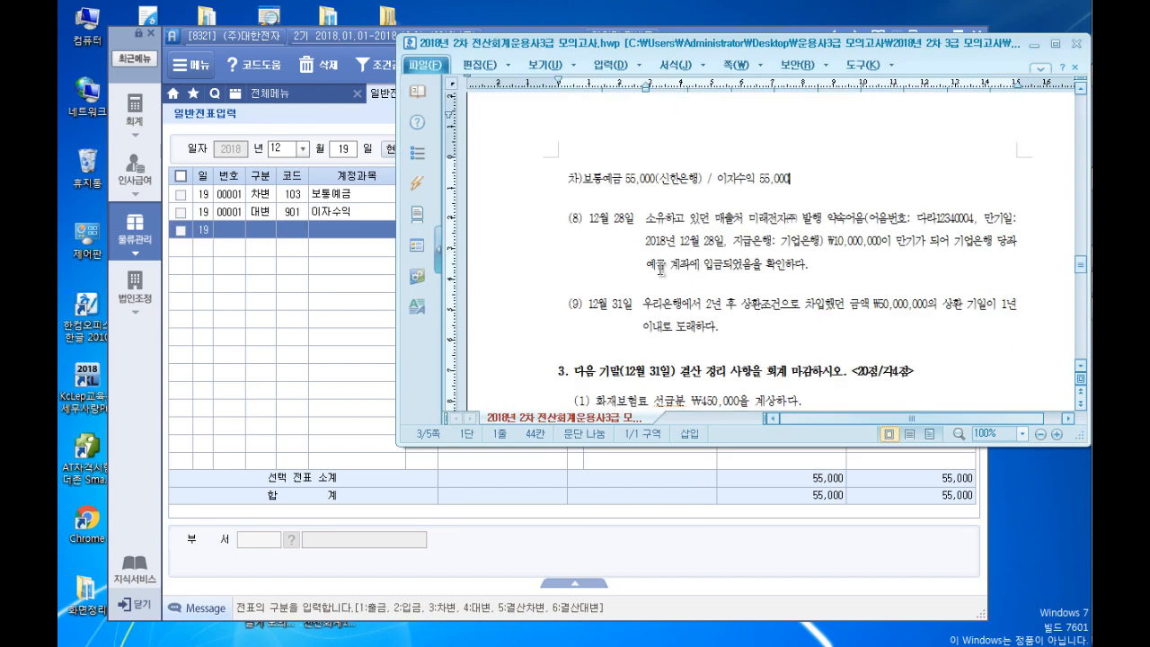
# Under question (8), type '차)당좌예금 10,000,000(기업은행) / 받을어음 10,000,000(미래전자(주))'
pyautogui.click(837, 270)
pyautogui.press('Return')
pyautogui.write('차)')
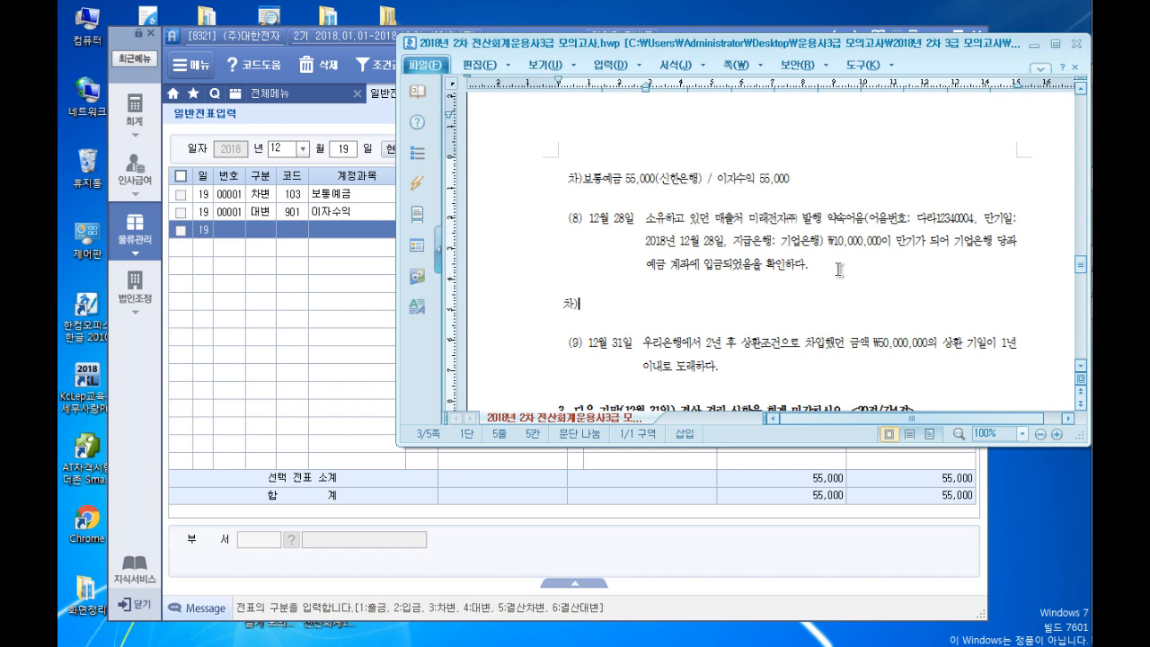
pyautogui.write('당좌예금')
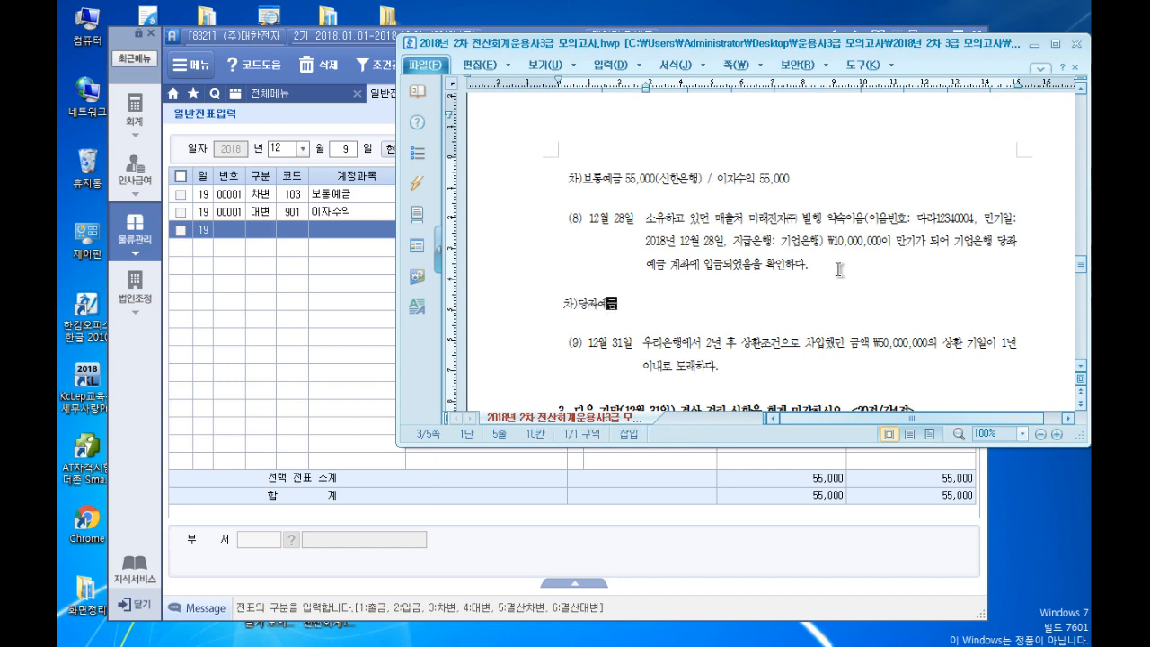
pyautogui.write(' 1')
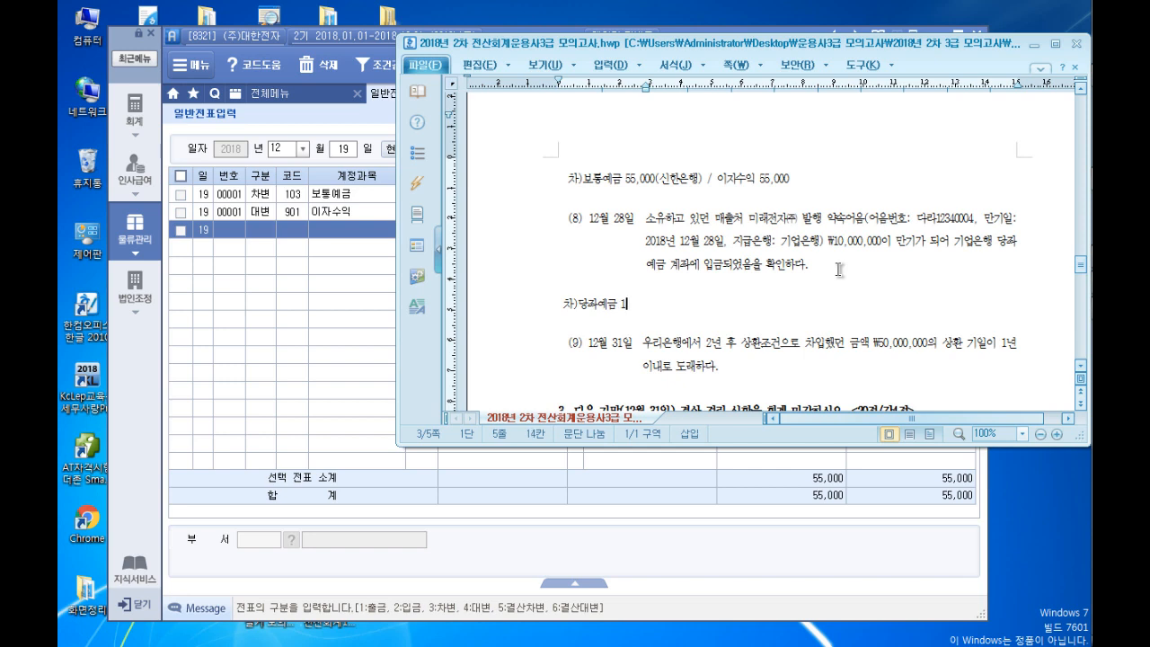
pyautogui.write('0,000,000 /')
pyautogui.press('Left')
pyautogui.press('Left')
pyautogui.press('Left')
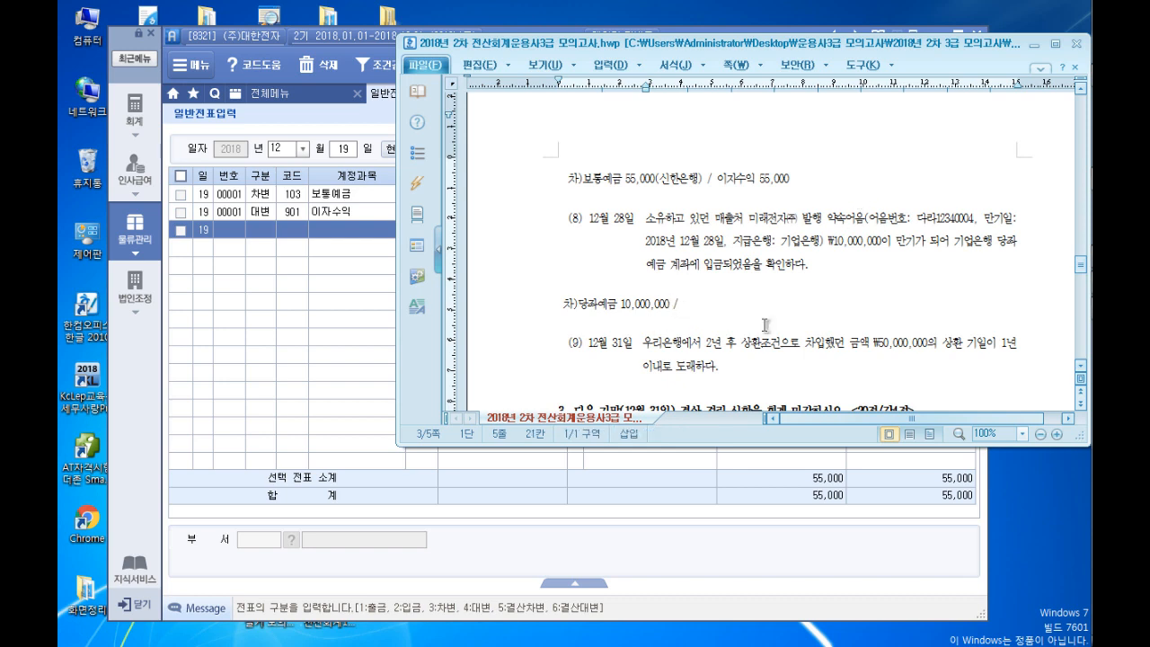
pyautogui.write('(기업은행)')
pyautogui.click(740, 308)
pyautogui.write('받')
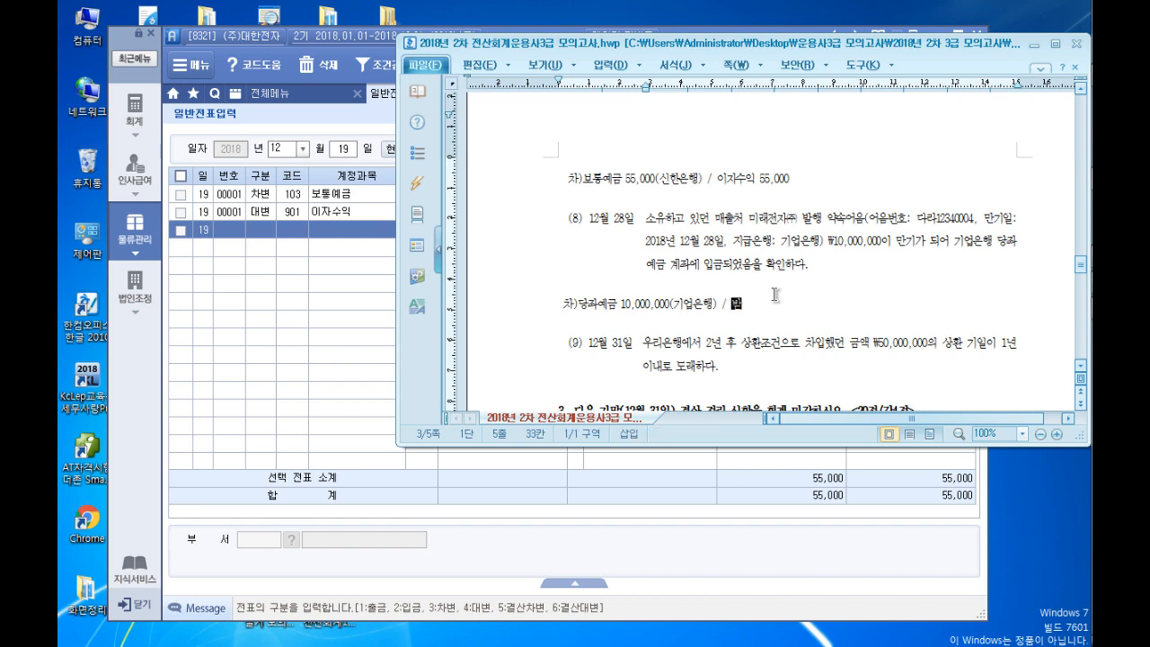
pyautogui.write('을어음')
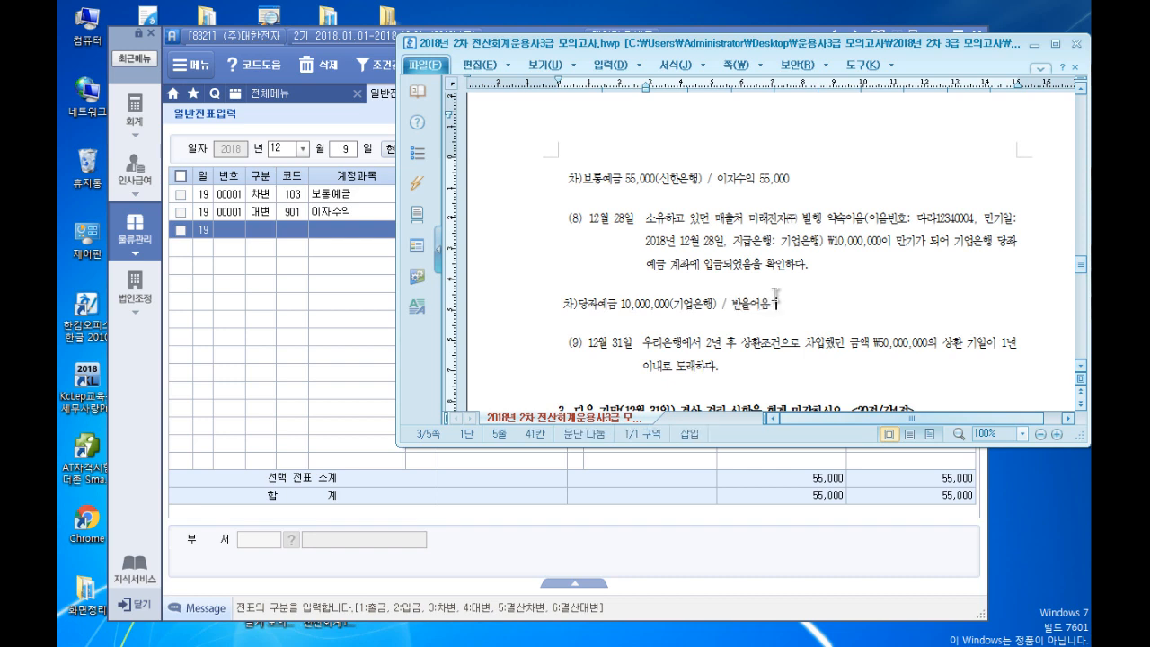
pyautogui.write(' 10,000,000(미래전자')
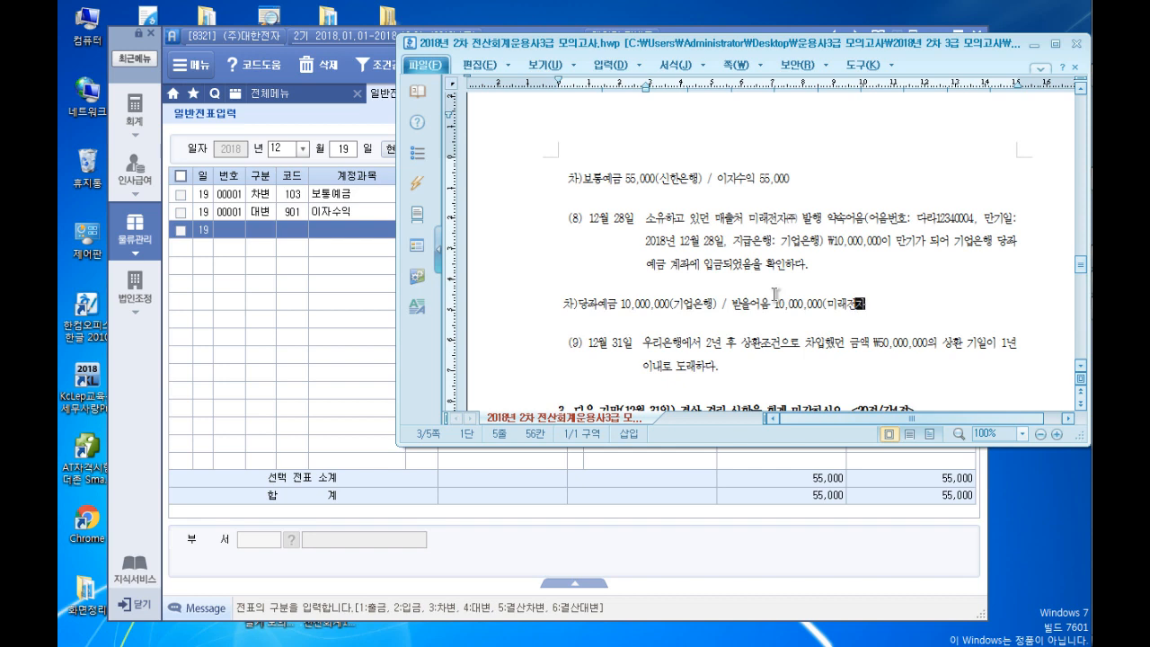
pyautogui.write('(주))')
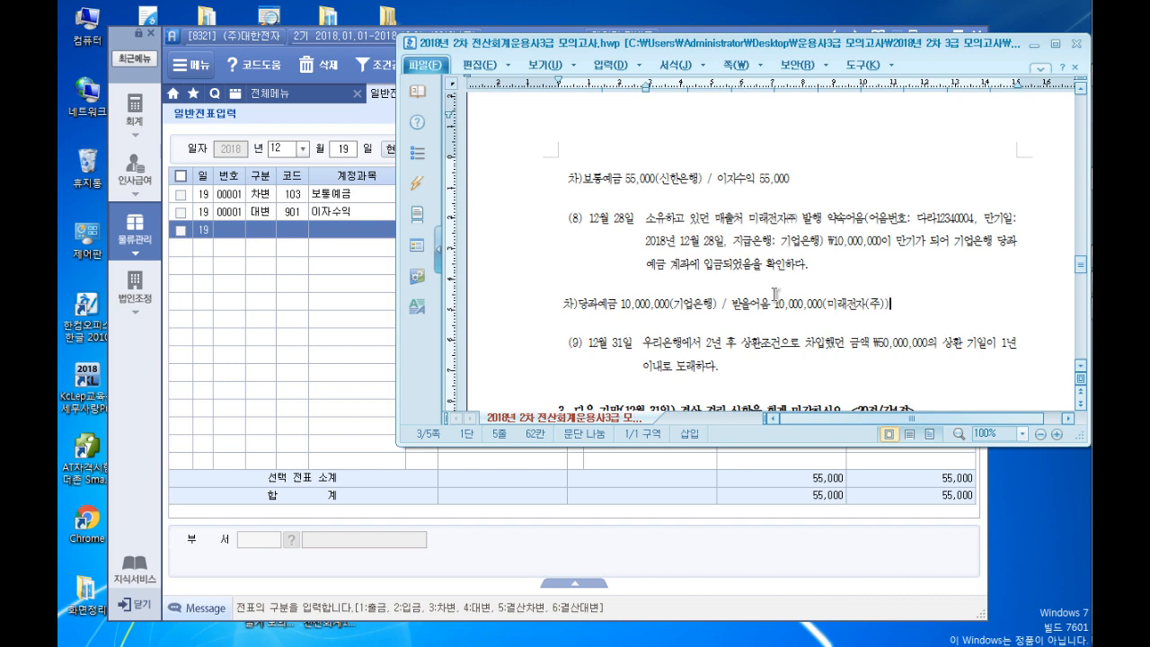
pyautogui.write('자금고')
pyautogui.write('관리')
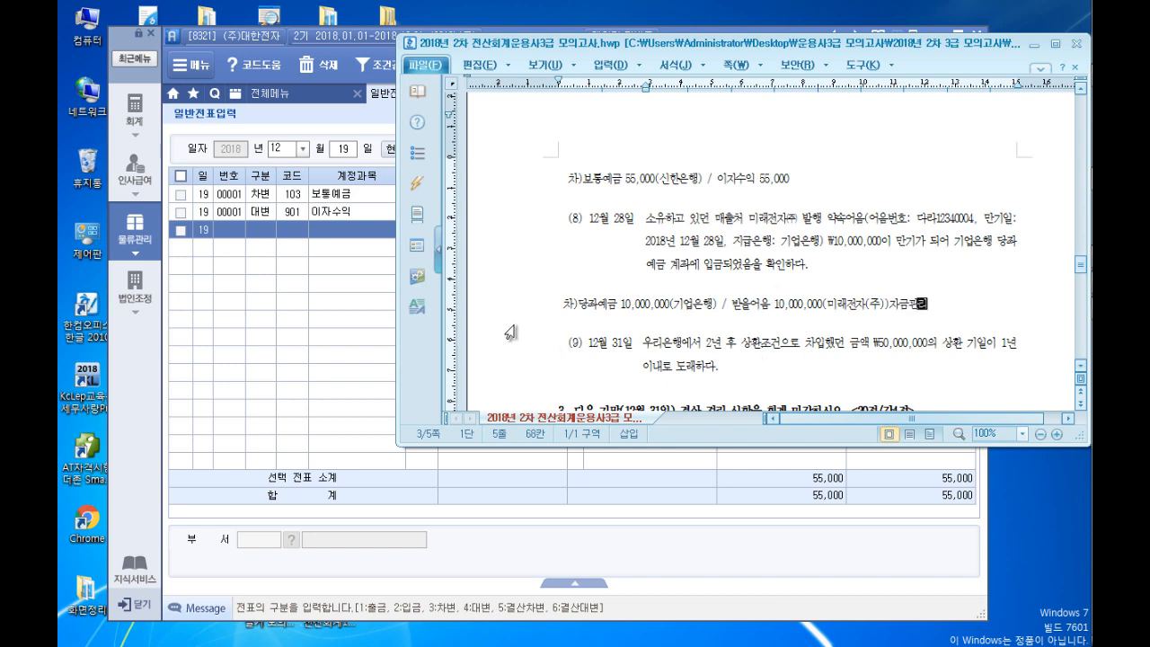
# Change the sPLUS general voucher date to December 28
pyautogui.click(344, 151)
pyautogui.write('28')
pyautogui.press('Return')
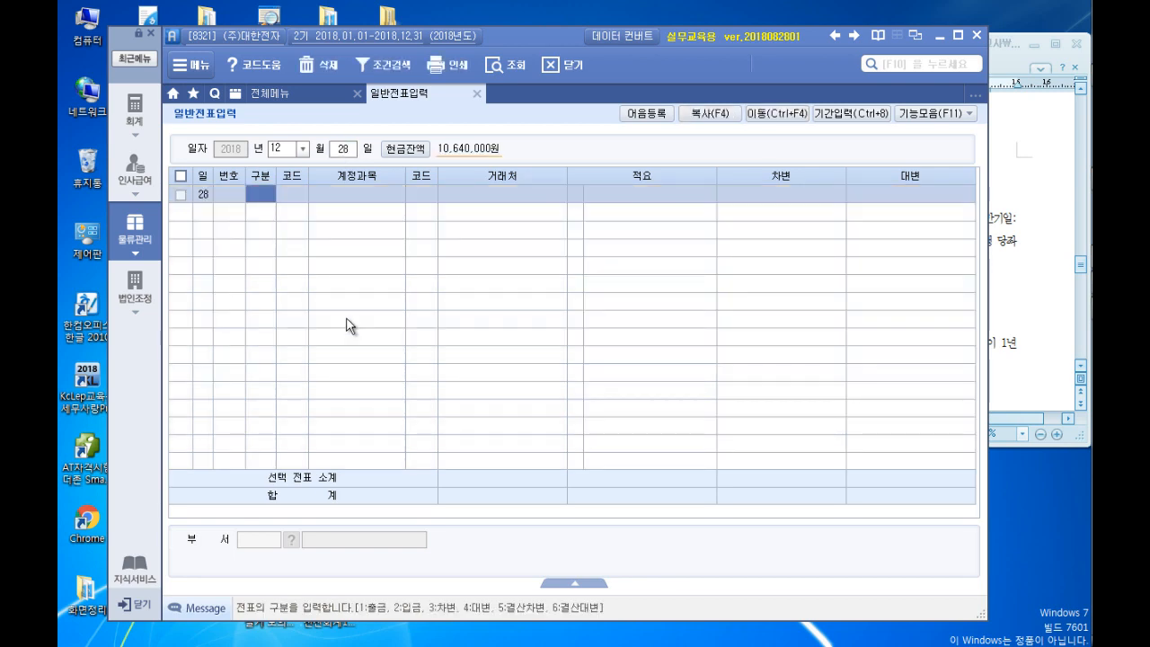
# Debit 102 당좌예금 10,000,000 with partner 기업은행 (98002)
pyautogui.write('3')
pyautogui.press('Return')
pyautogui.click(1023, 288)
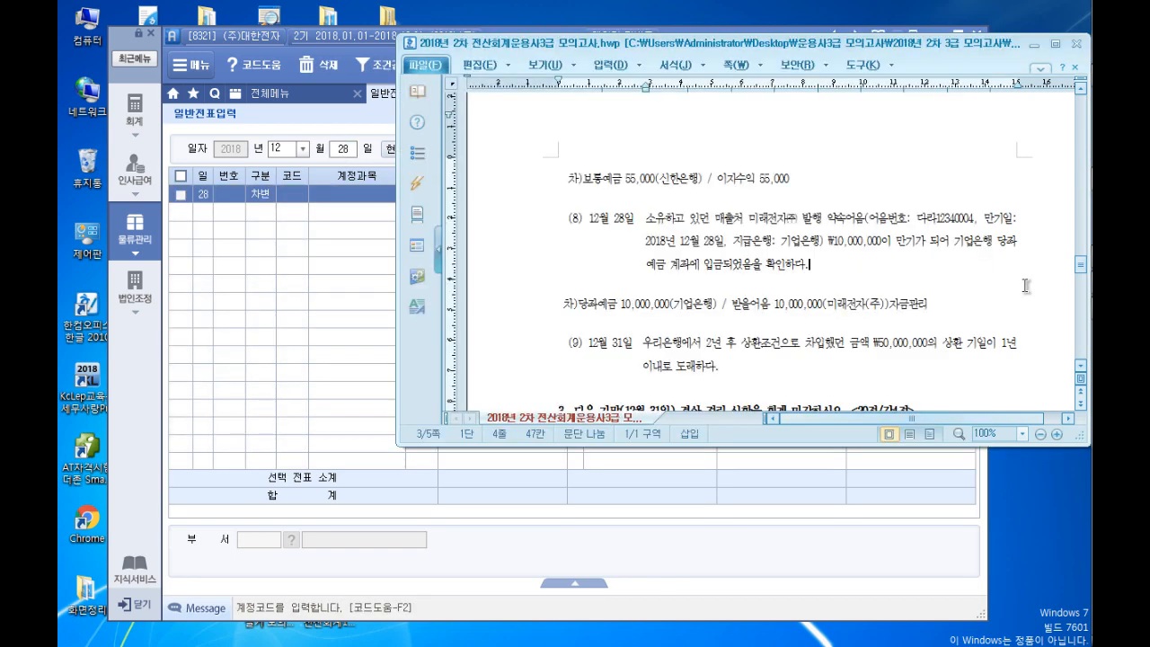
pyautogui.click(280, 193)
pyautogui.write('102')
pyautogui.press('Return')
pyautogui.press('Return')
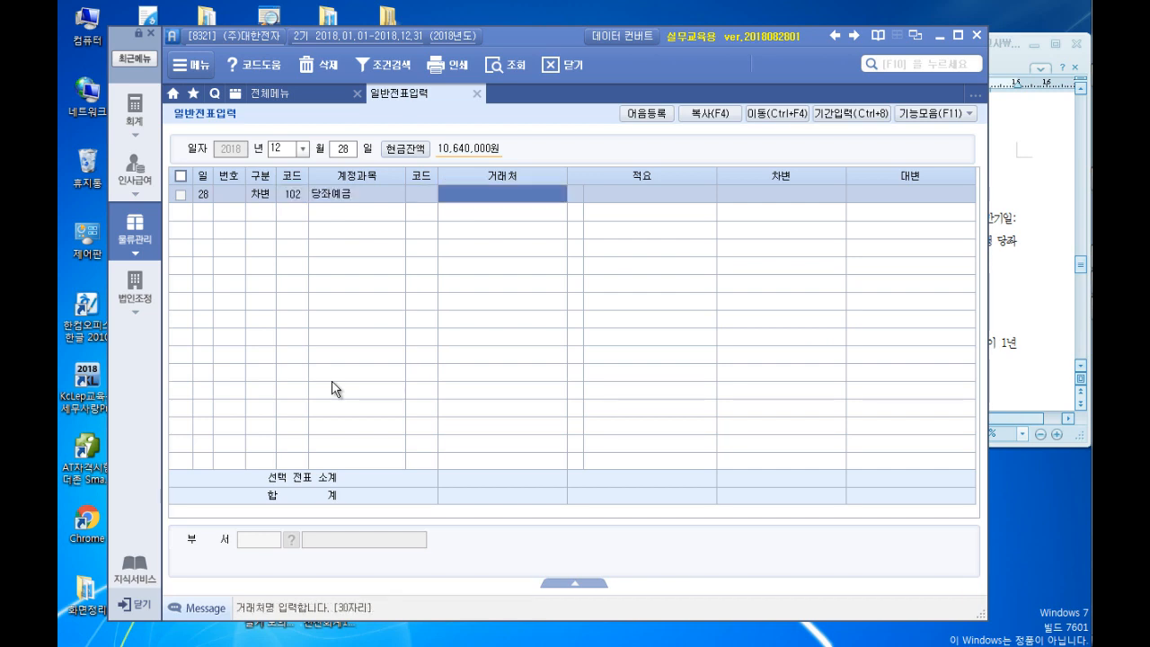
pyautogui.press('Left')
pyautogui.write('98002')
pyautogui.press('Return')
pyautogui.press('Return')
pyautogui.press('Return')
pyautogui.write('10000000')
pyautogui.press('Return')
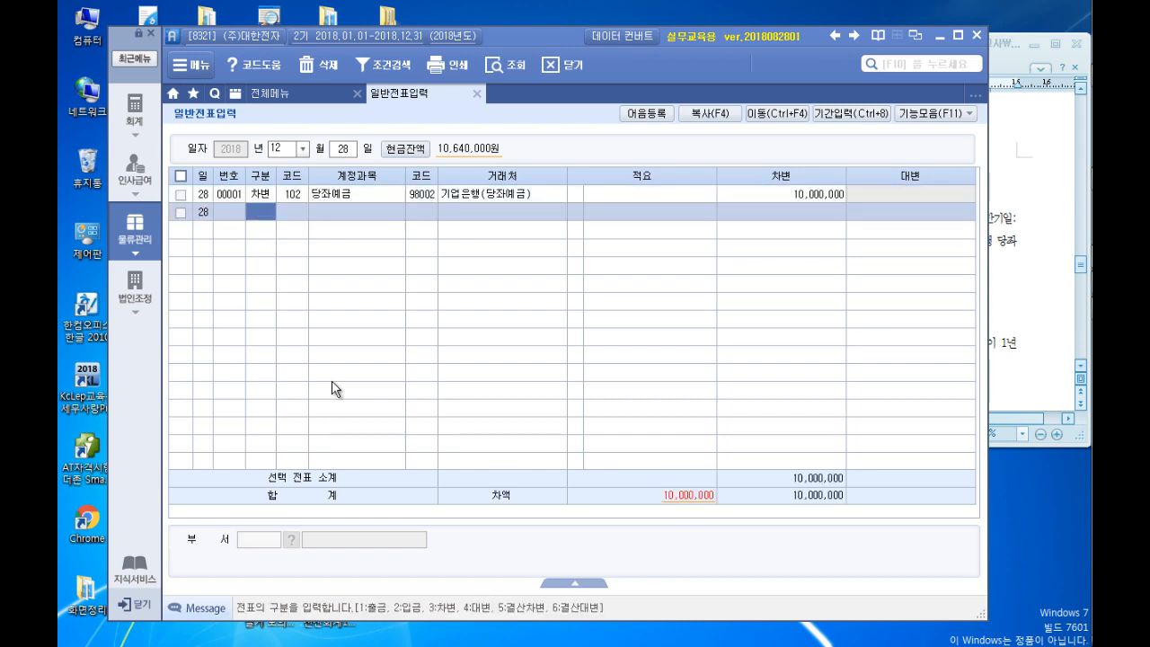
pyautogui.write('4')
pyautogui.press('Return')
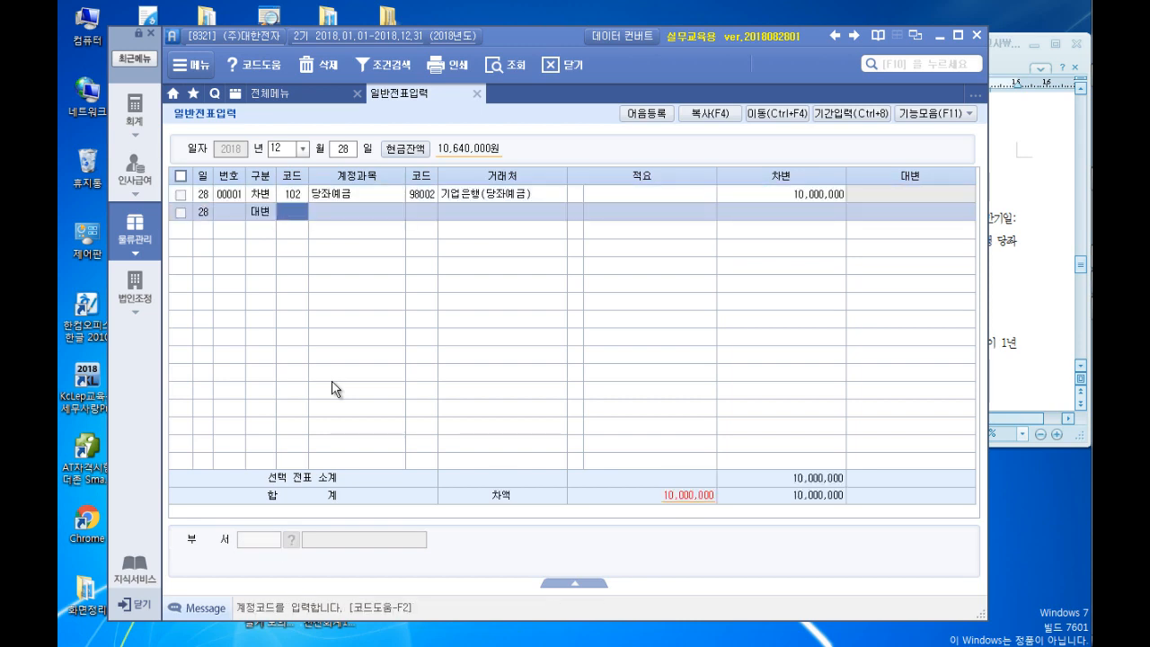
# Credit 110 받을어음 10,000,000 with partner 미래전자(주) (02001)
pyautogui.click(1022, 298)
pyautogui.click(297, 217)
pyautogui.write('을')
pyautogui.press('Return')
pyautogui.press('Return')
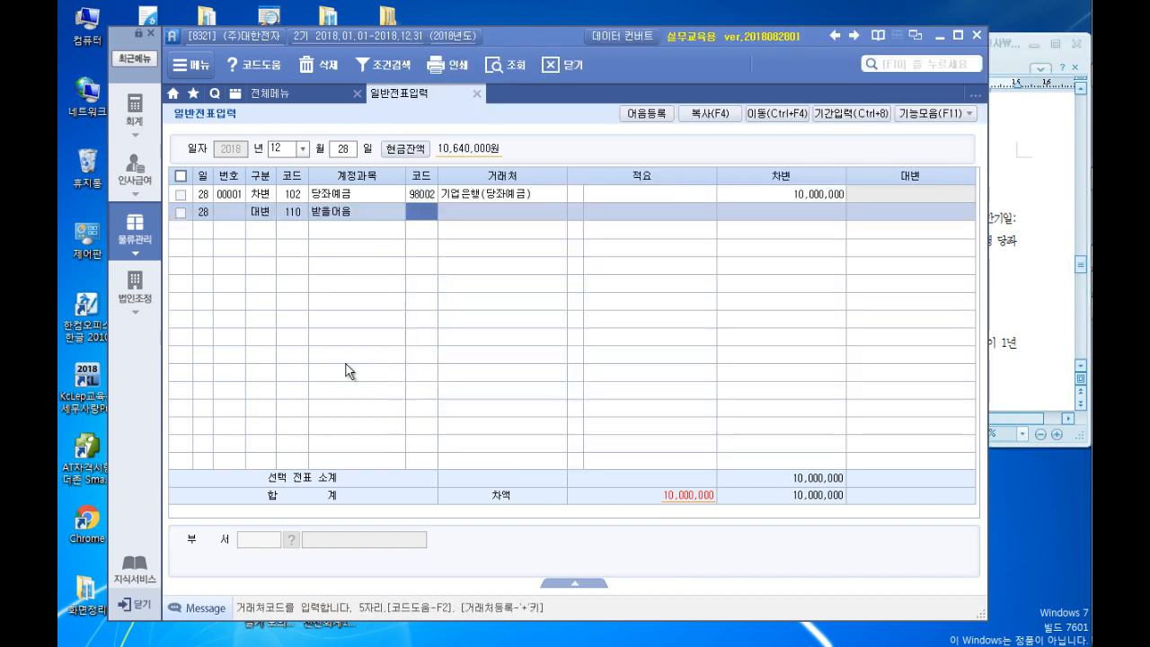
pyautogui.click(1003, 259)
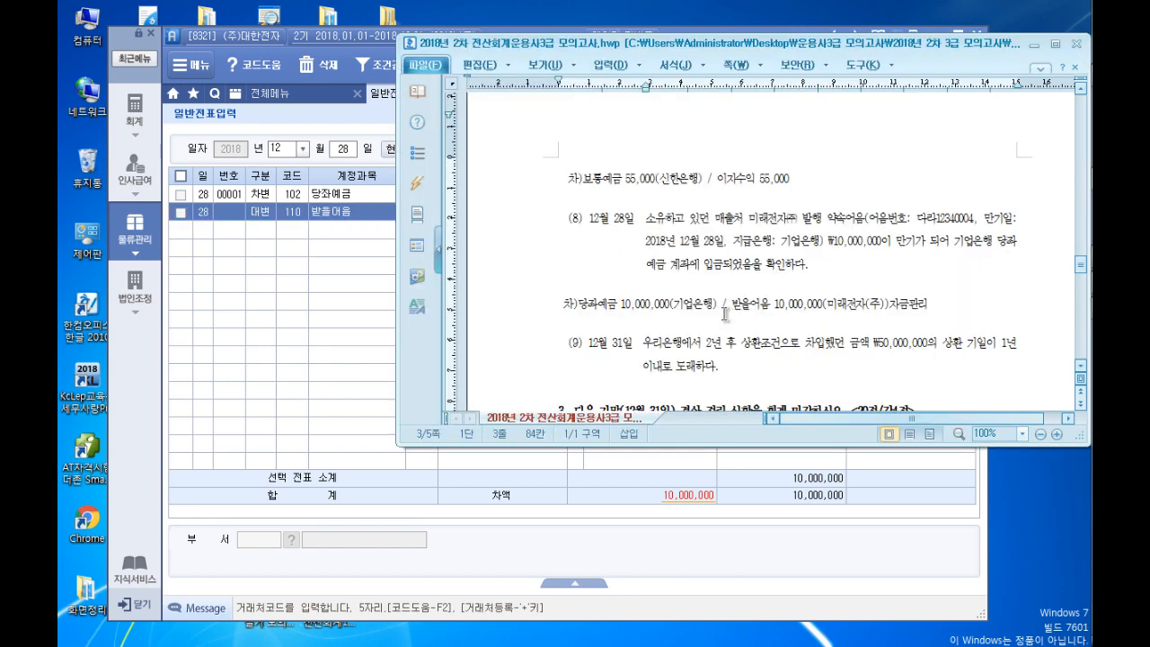
pyautogui.click(383, 221)
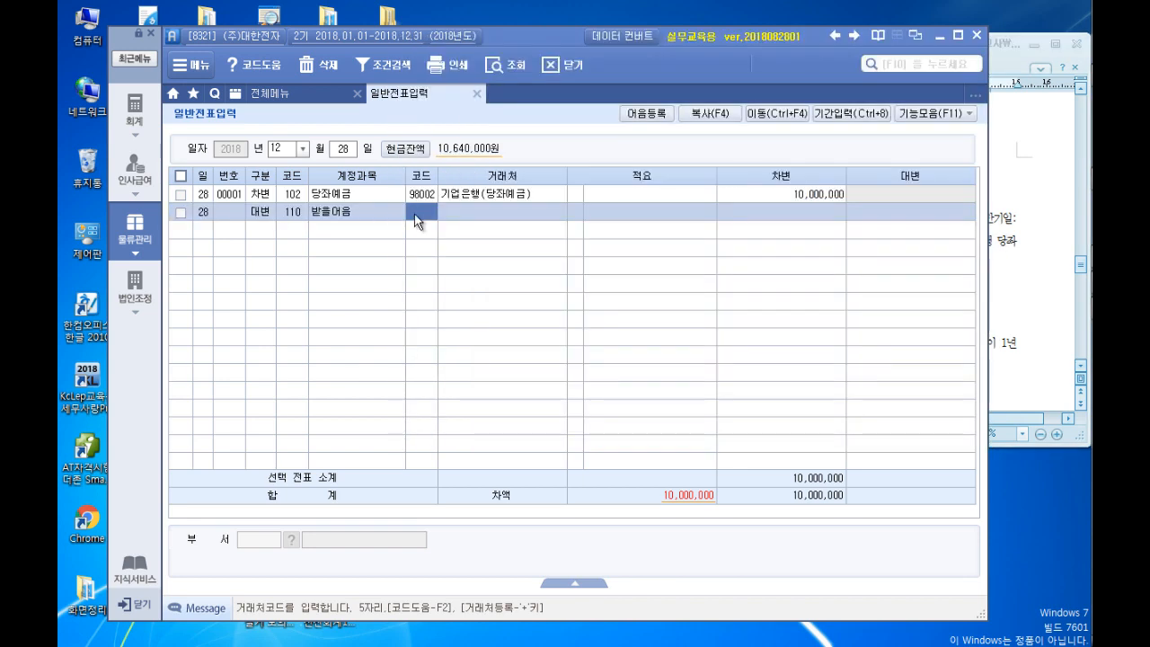
pyautogui.write('02001')
pyautogui.press('Return')
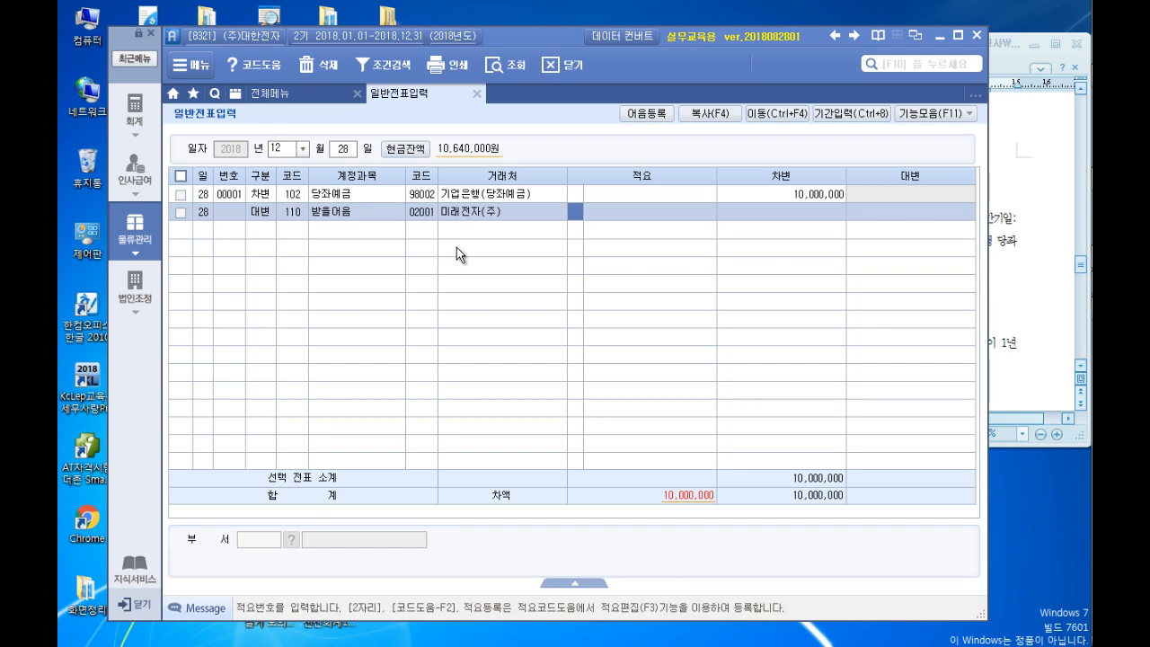
pyautogui.press('Return')
pyautogui.press('Return')
pyautogui.write('10000000')
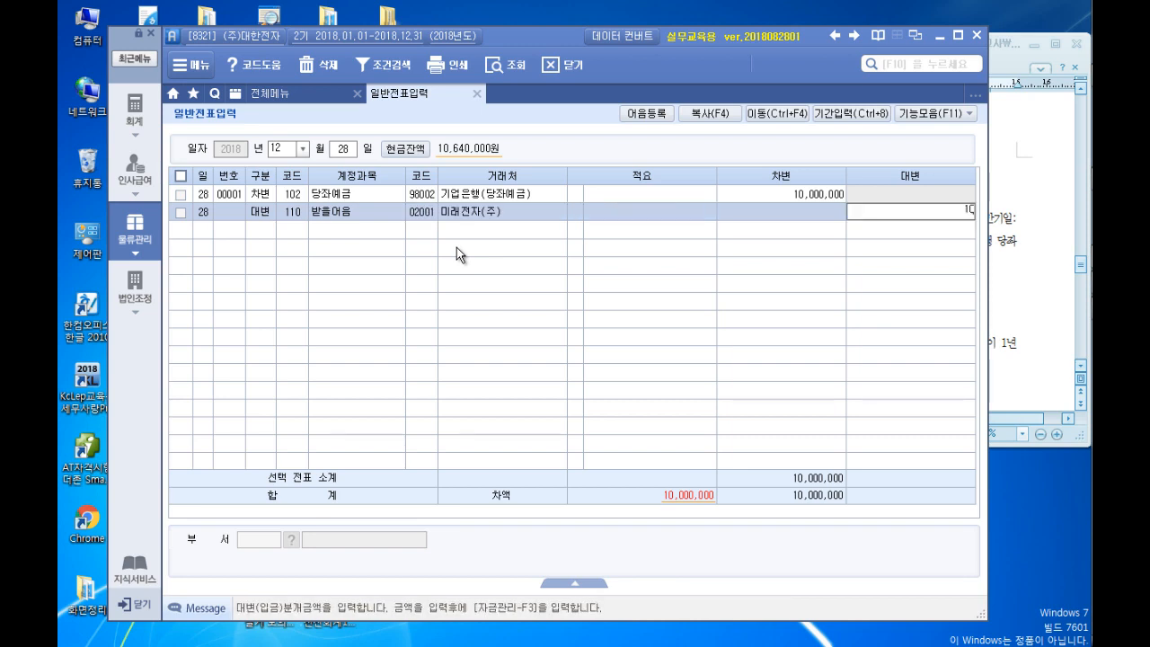
pyautogui.press('Return')
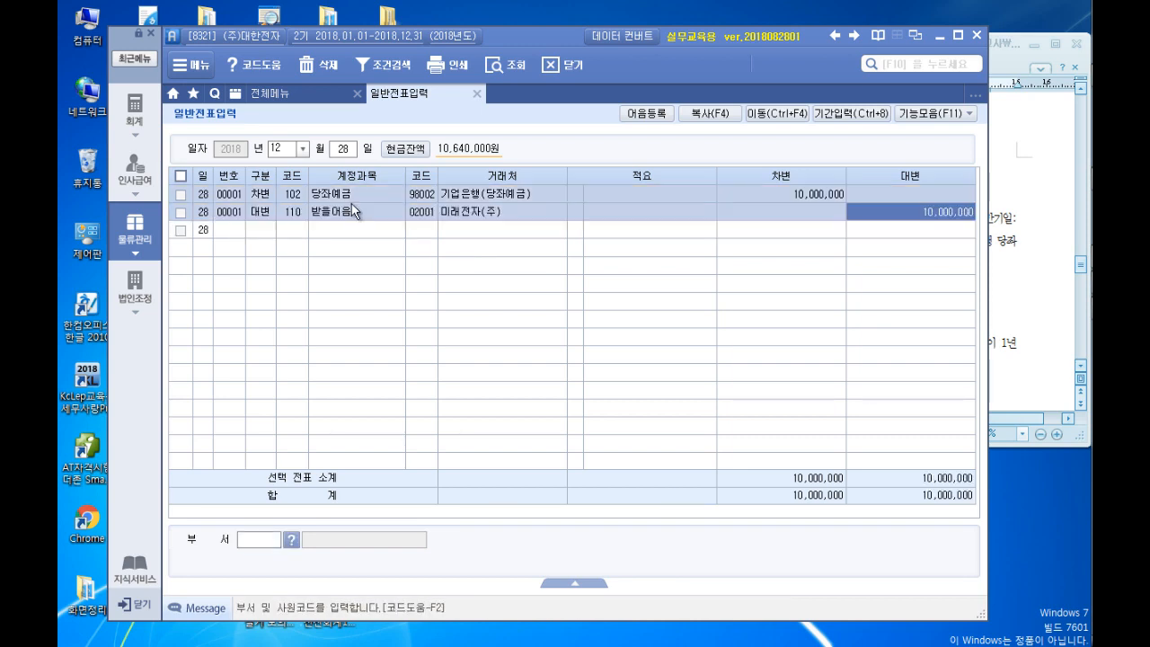
# In the 받을어음 details, record note 다라12340004 as 만기 and commit the line
pyautogui.click(293, 212)
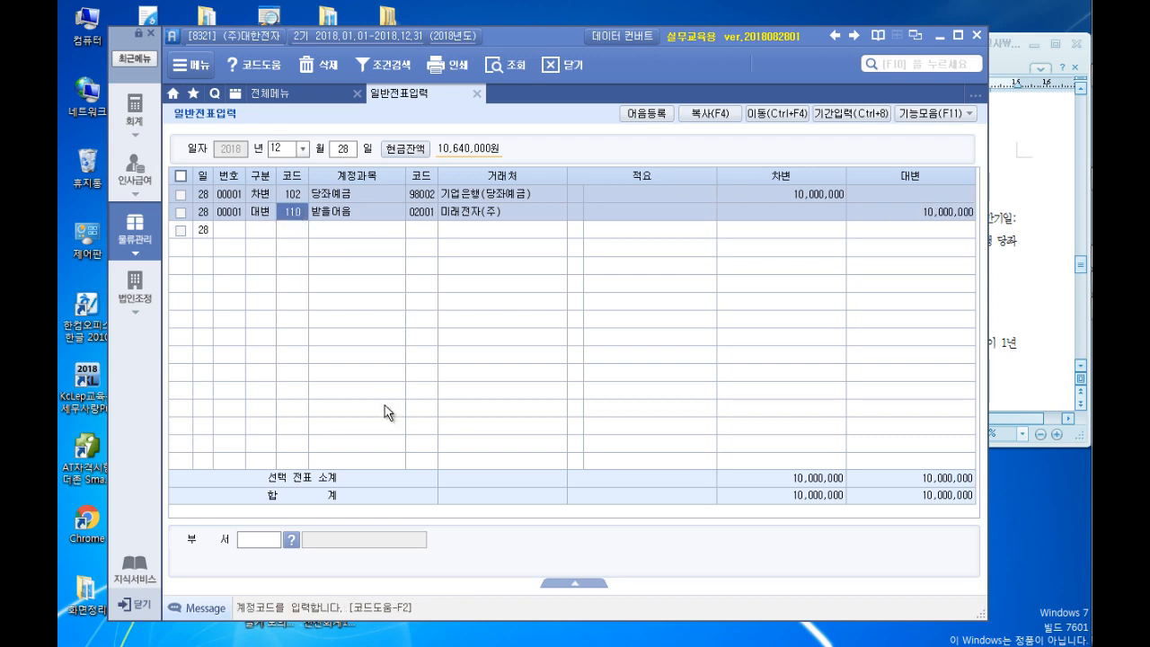
pyautogui.press('F3')
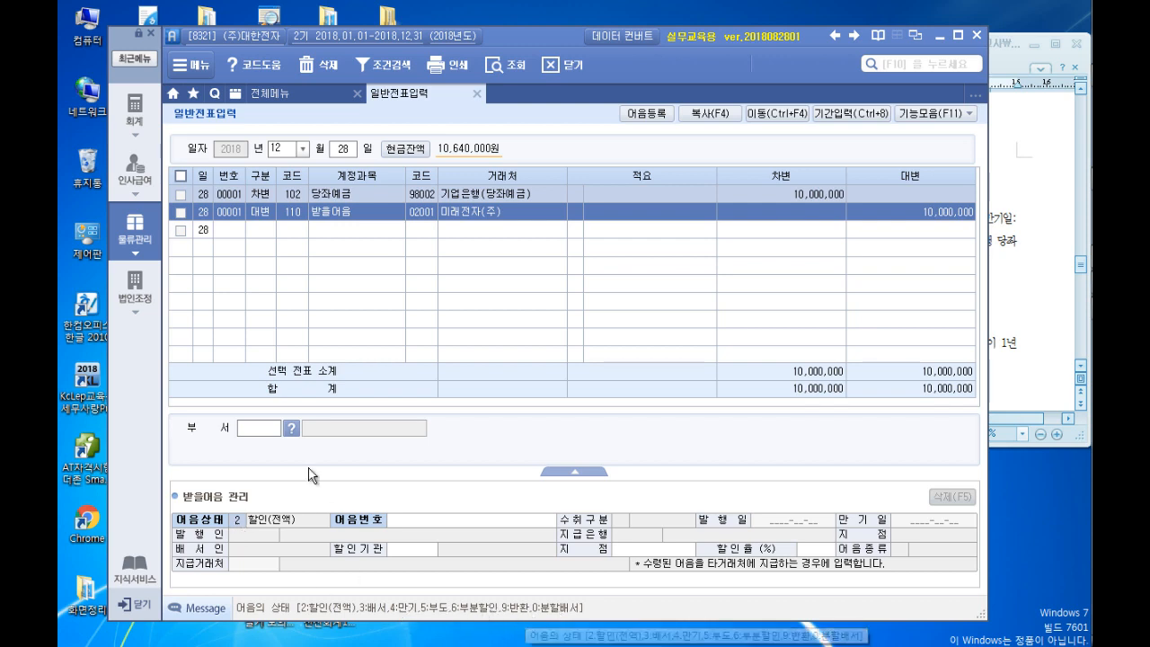
pyautogui.write('4')
pyautogui.press('Return')
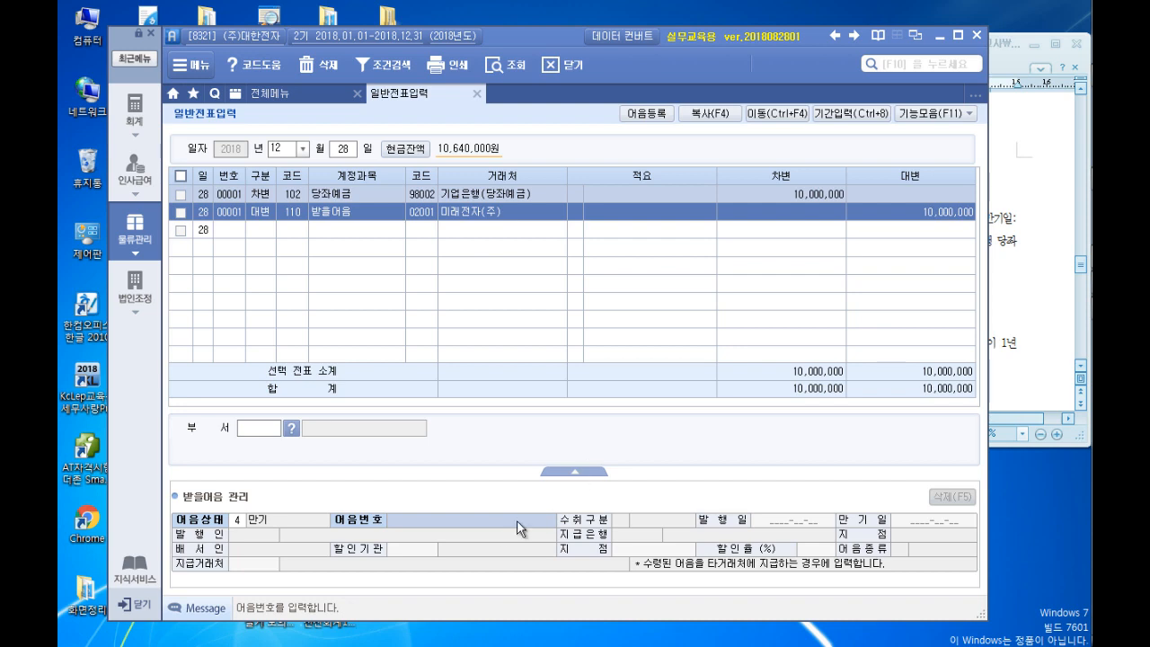
pyautogui.press('F2')
pyautogui.click(1020, 295)
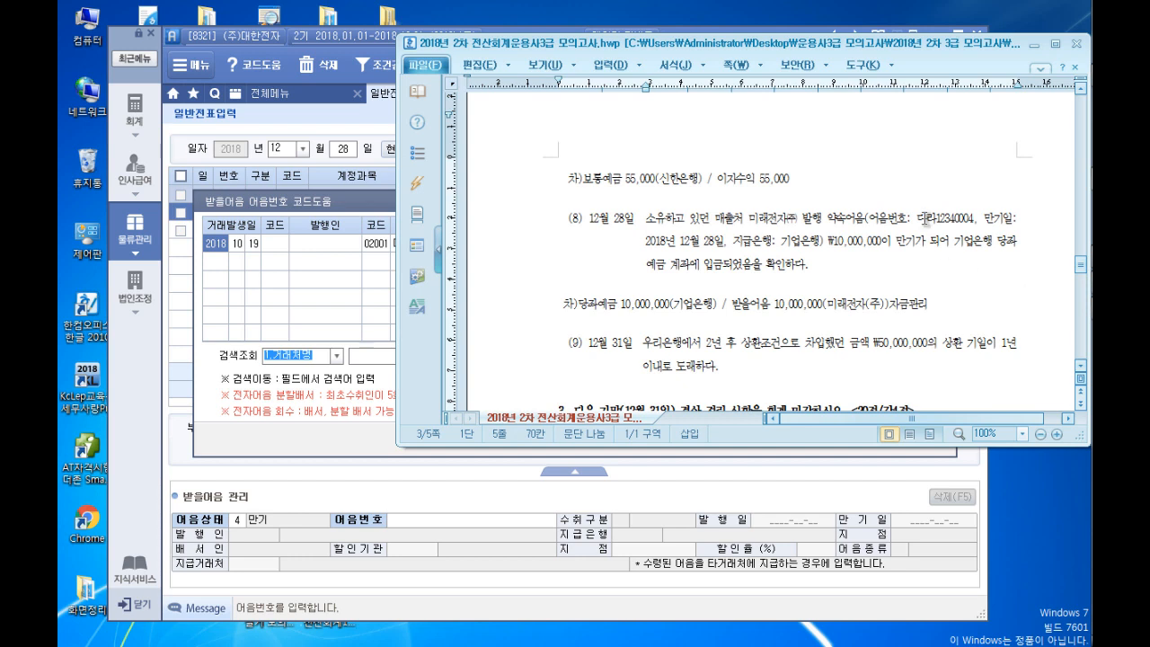
pyautogui.click(333, 244)
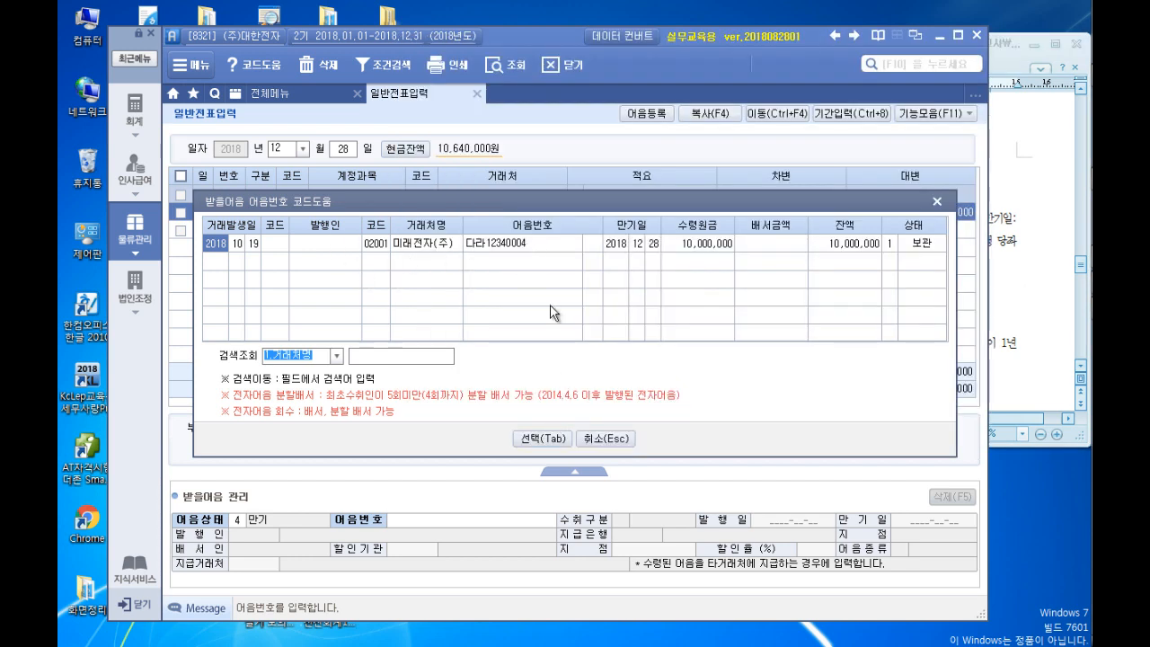
pyautogui.click(544, 439)
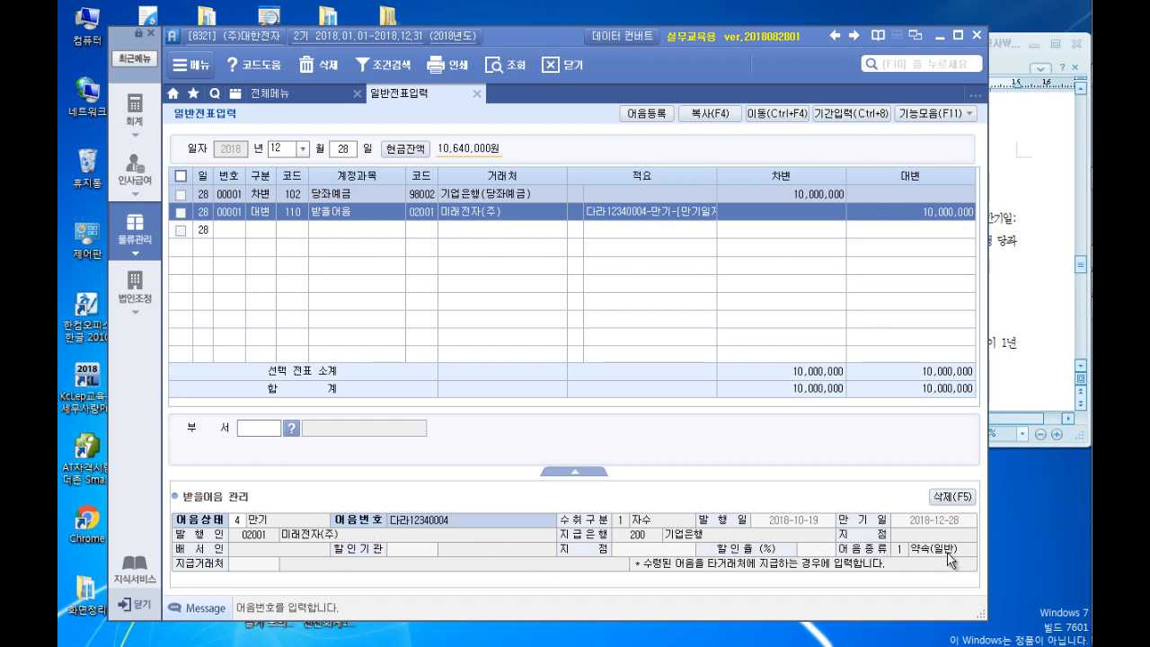
pyautogui.click(1043, 323)
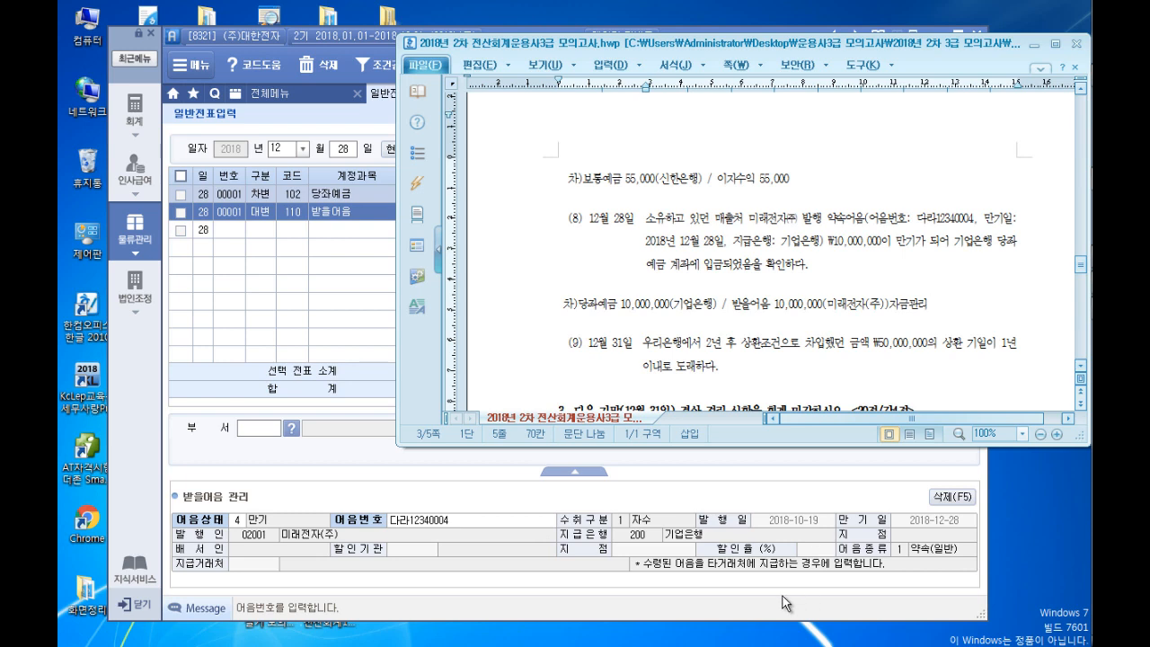
pyautogui.click(732, 478)
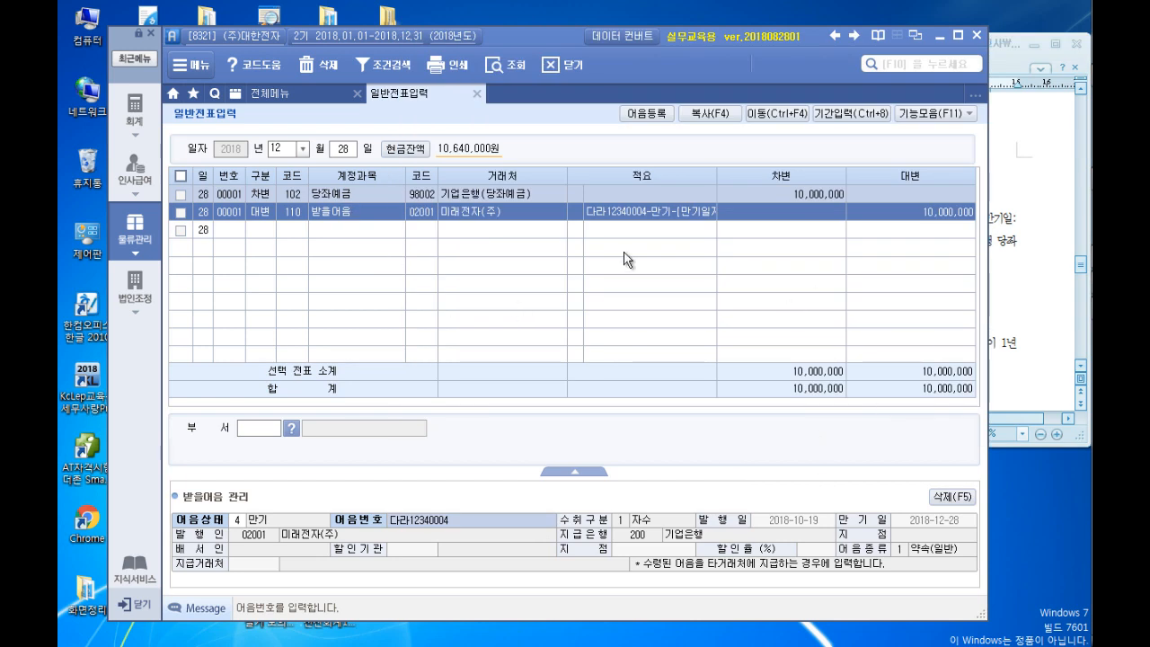
pyautogui.click(632, 230)
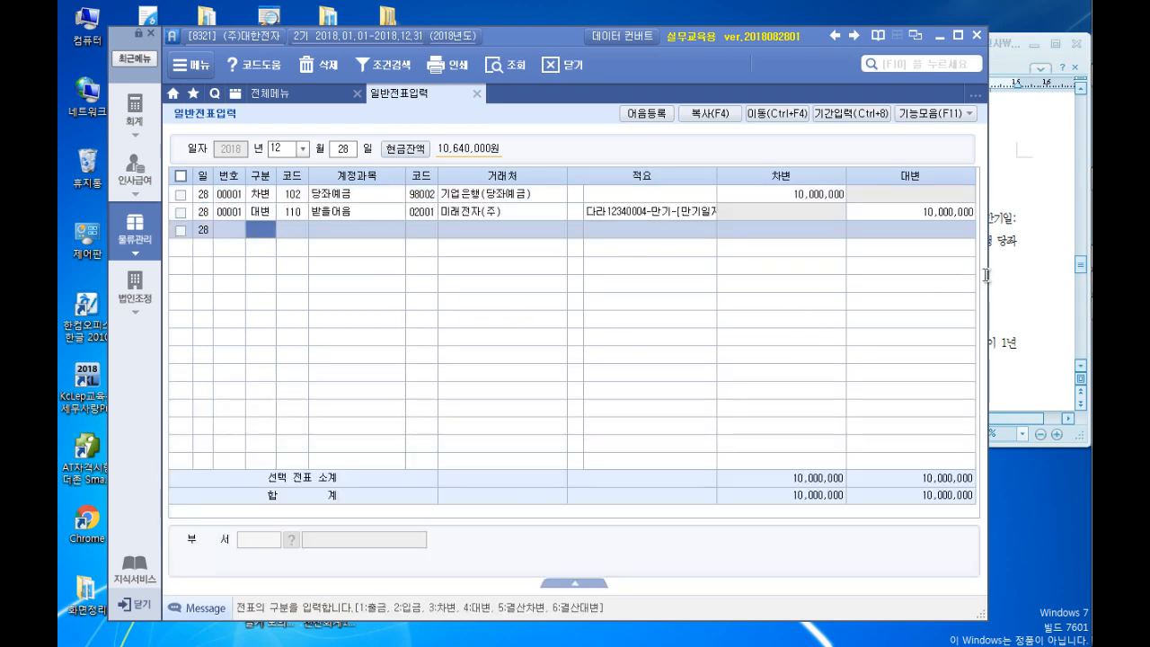
# Under item (9), type '차)장기차입금 50,000,000(우리은행) / 유동성장기부채 50,000,000(우리은행)'
pyautogui.click(1002, 277)
pyautogui.scroll(-1, 761, 311)
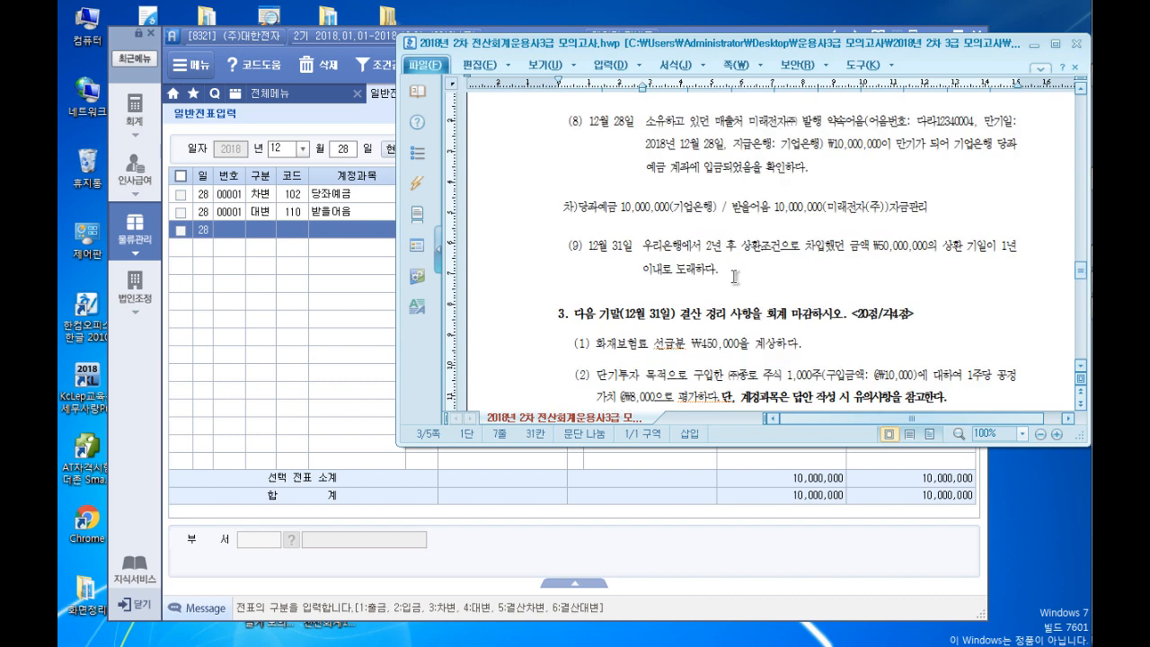
pyautogui.press('Return')
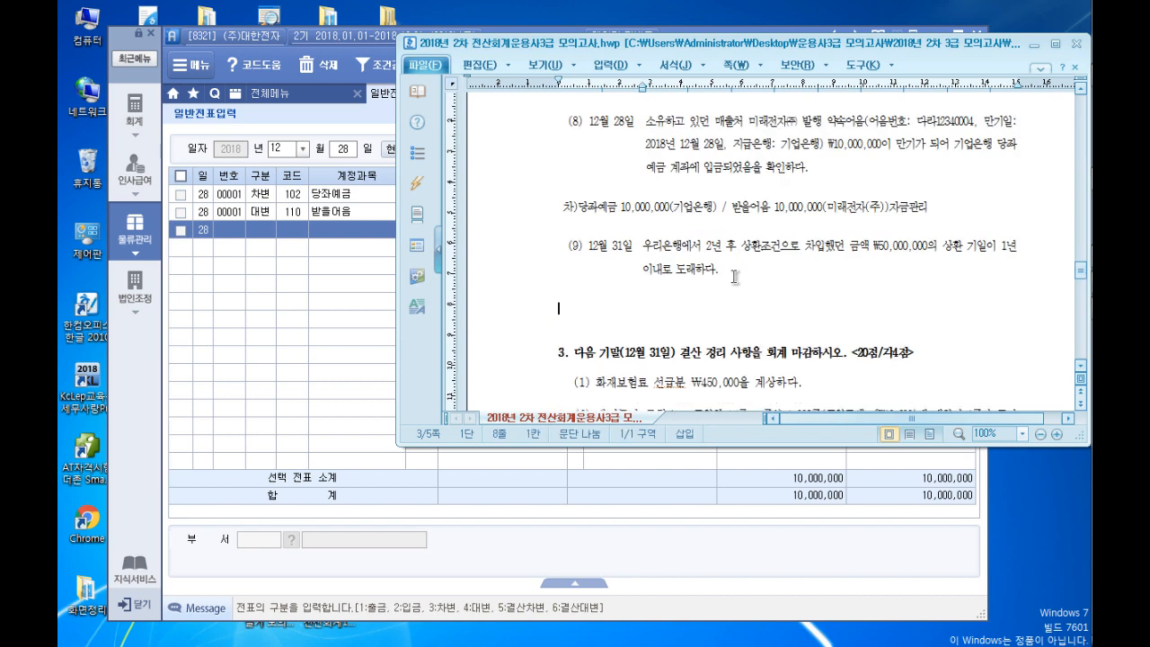
pyautogui.write('차')
pyautogui.write(')')
pyautogui.write('지')
pyautogui.press('BackSpace')
pyautogui.press('BackSpace')
pyautogui.write('ㅈ')
pyautogui.write('기차입')
pyautogui.write('금 ')
pyautogui.write('50')
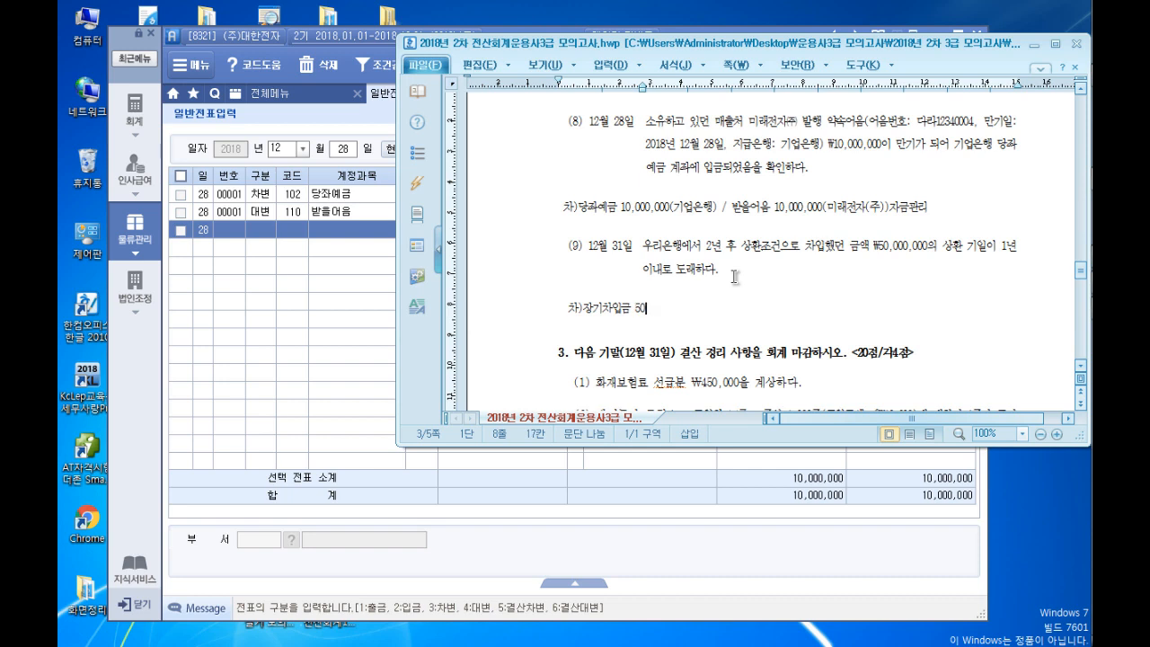
pyautogui.write(',000,000 / 유동성장기부채 50,000,000')
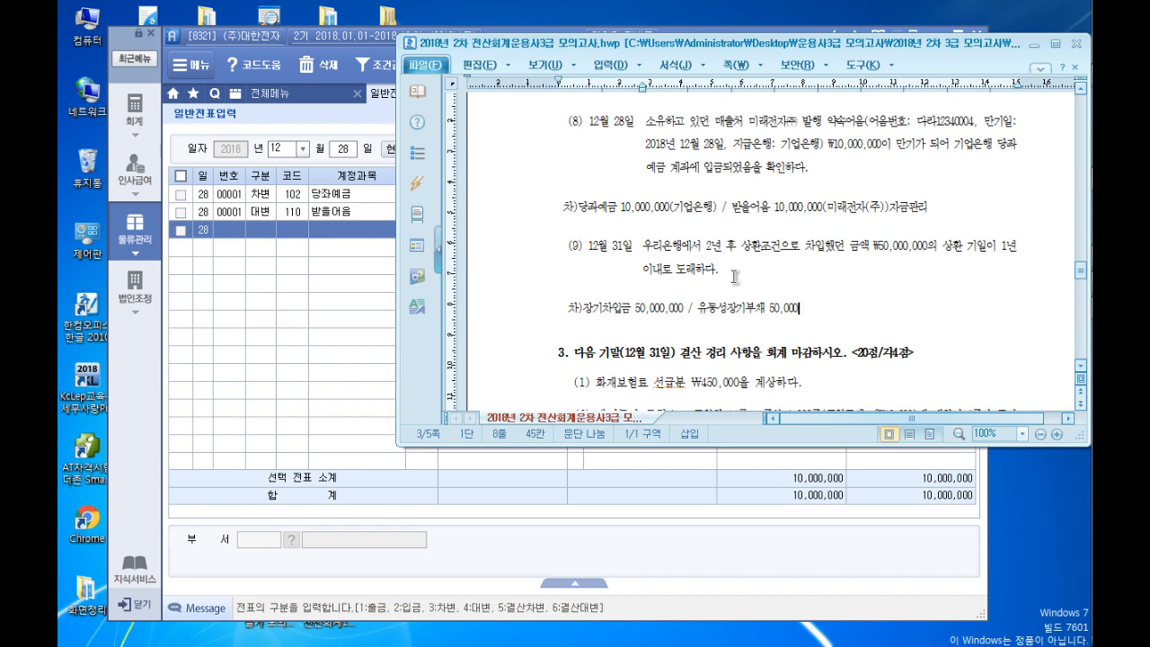
pyautogui.click(686, 310)
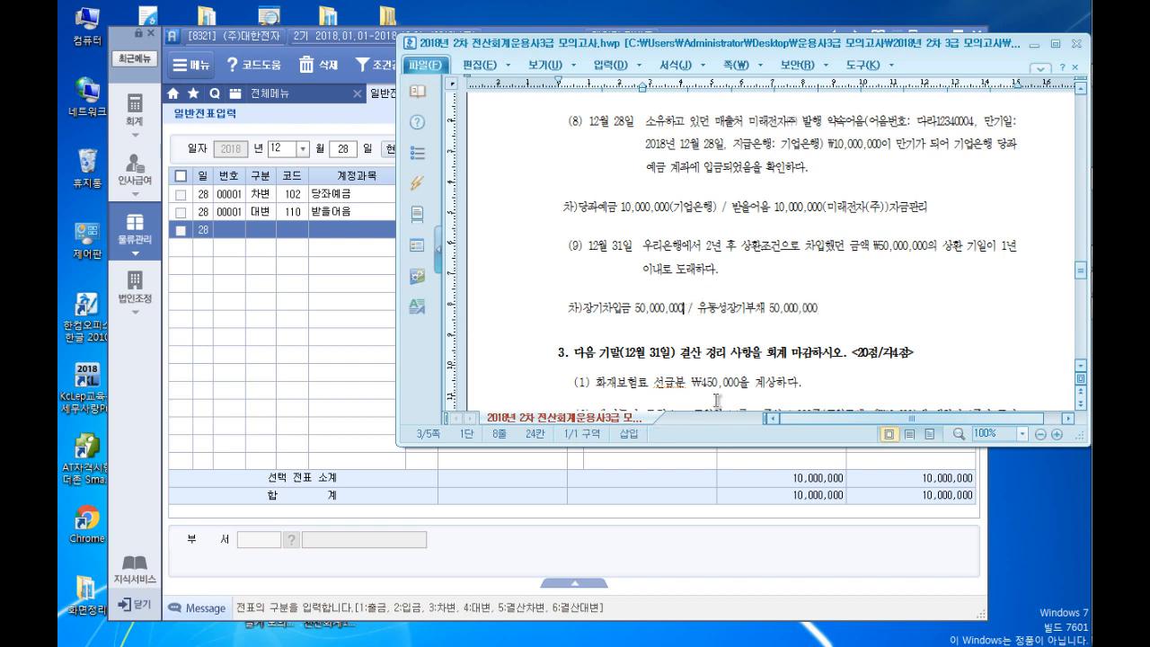
pyautogui.write('(우리은행')
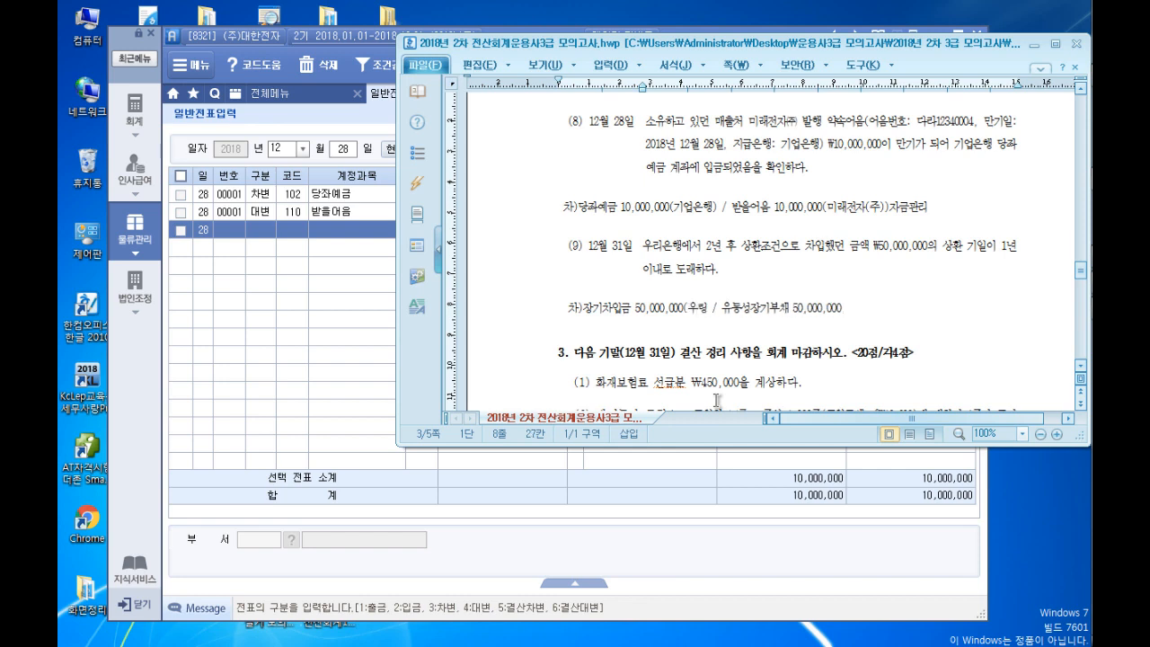
pyautogui.write(')')
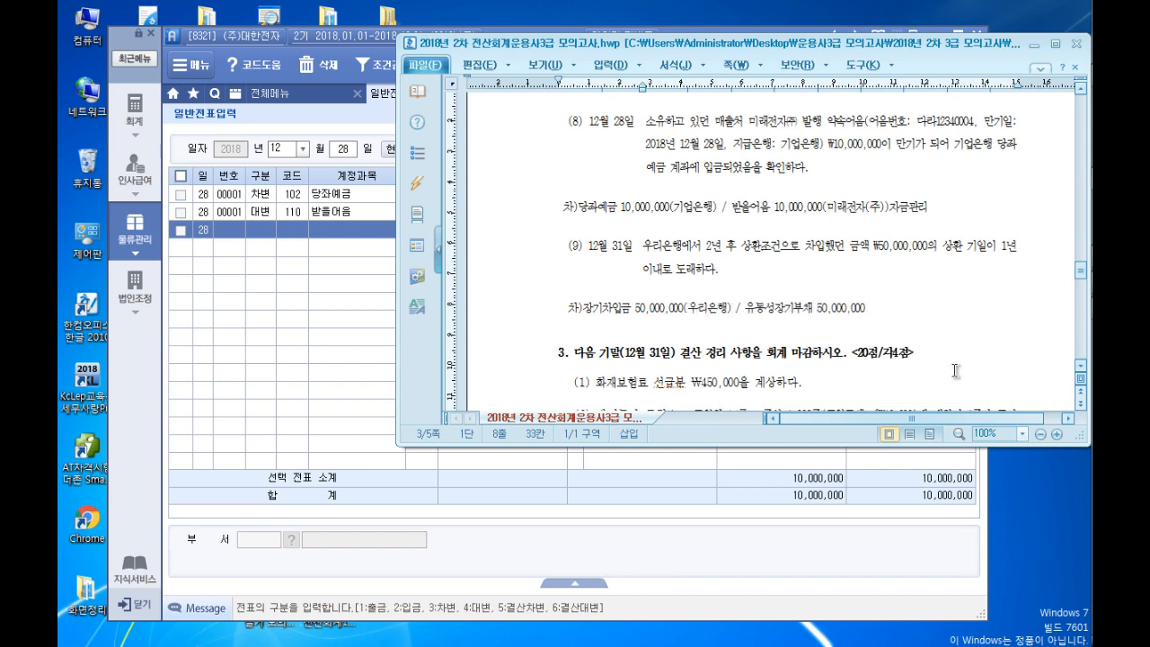
pyautogui.click(881, 310)
pyautogui.write('(우리은행)')
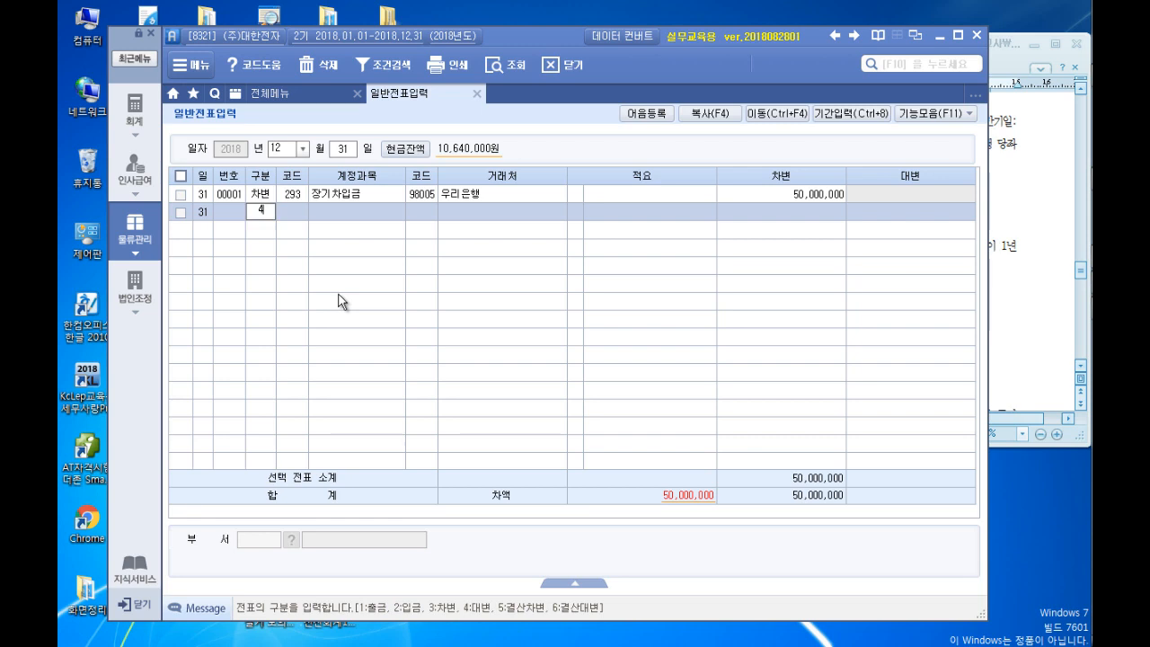
# Credit 264 유동성장기부채 50,000,000 with partner 우리은행 (98005) on the Dec 31 voucher
pyautogui.write('4유동')
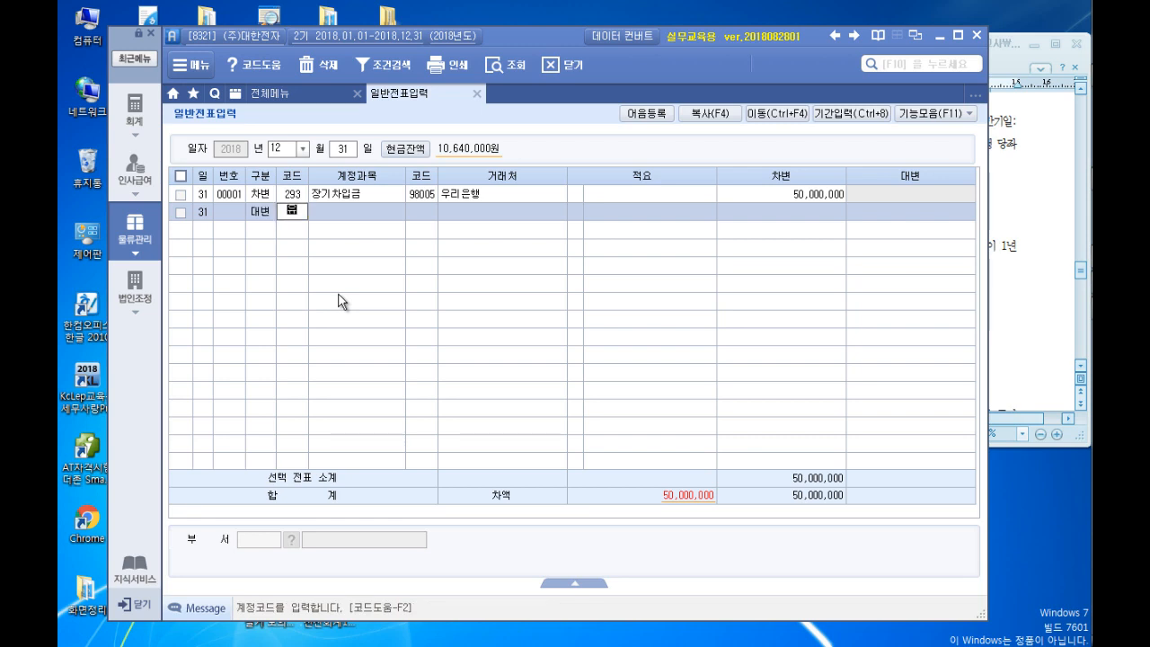
pyautogui.press('Return')
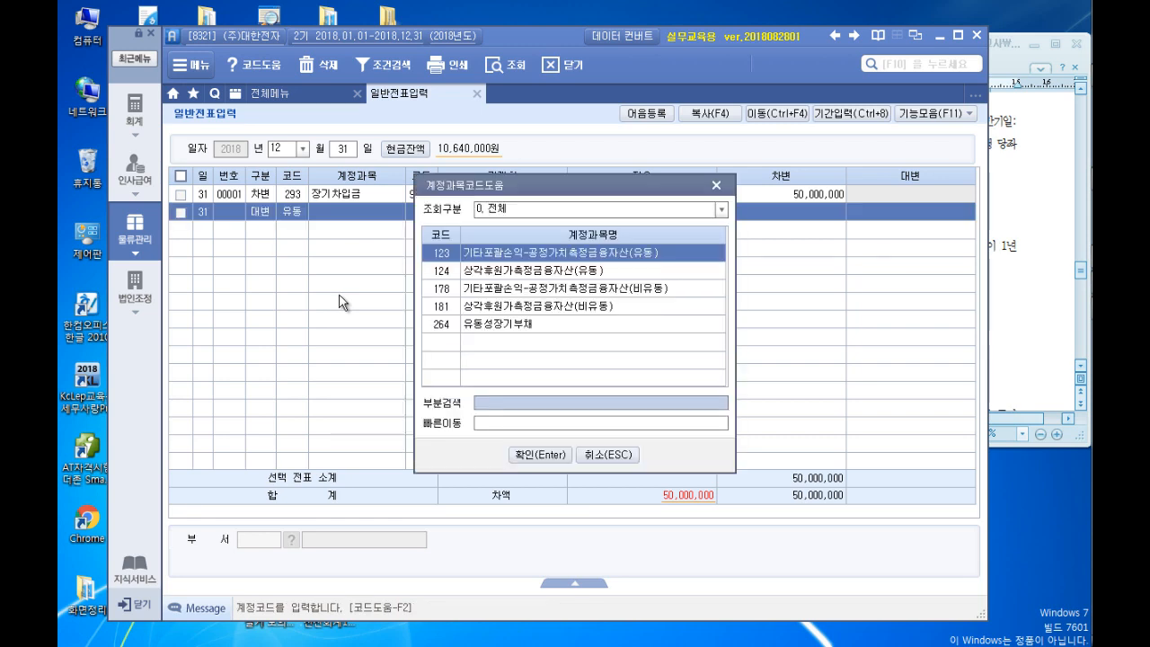
pyautogui.press('Down')
pyautogui.press('Down')
pyautogui.press('Down')
pyautogui.press('Down')
pyautogui.press('Return')
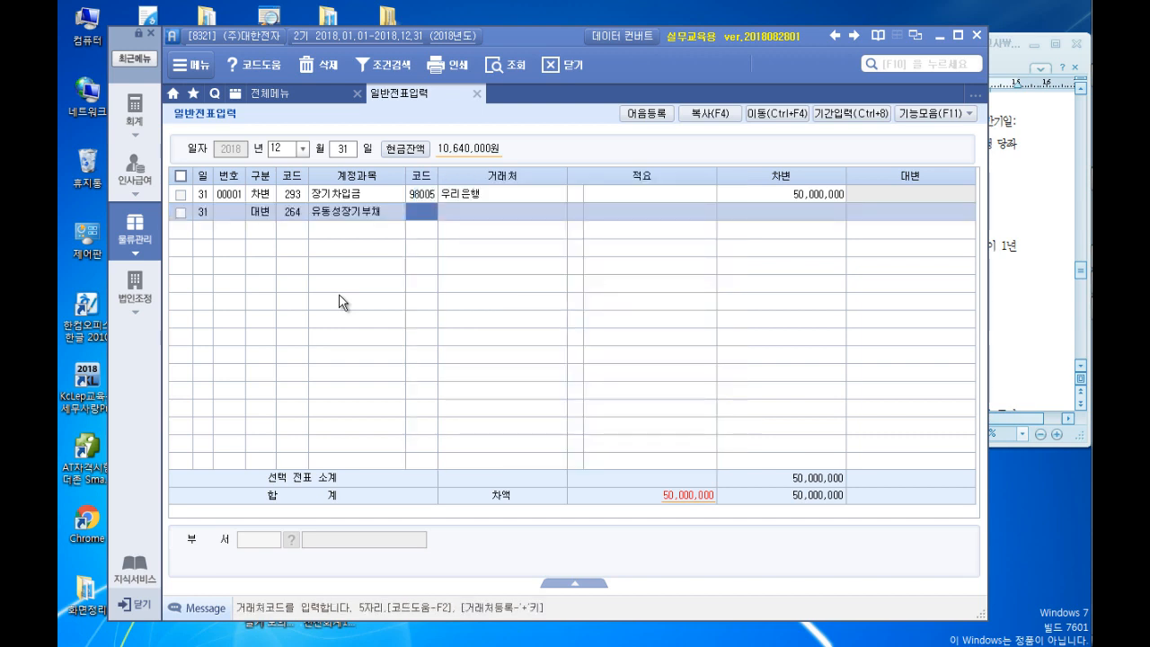
pyautogui.write('98005')
pyautogui.press('Return')
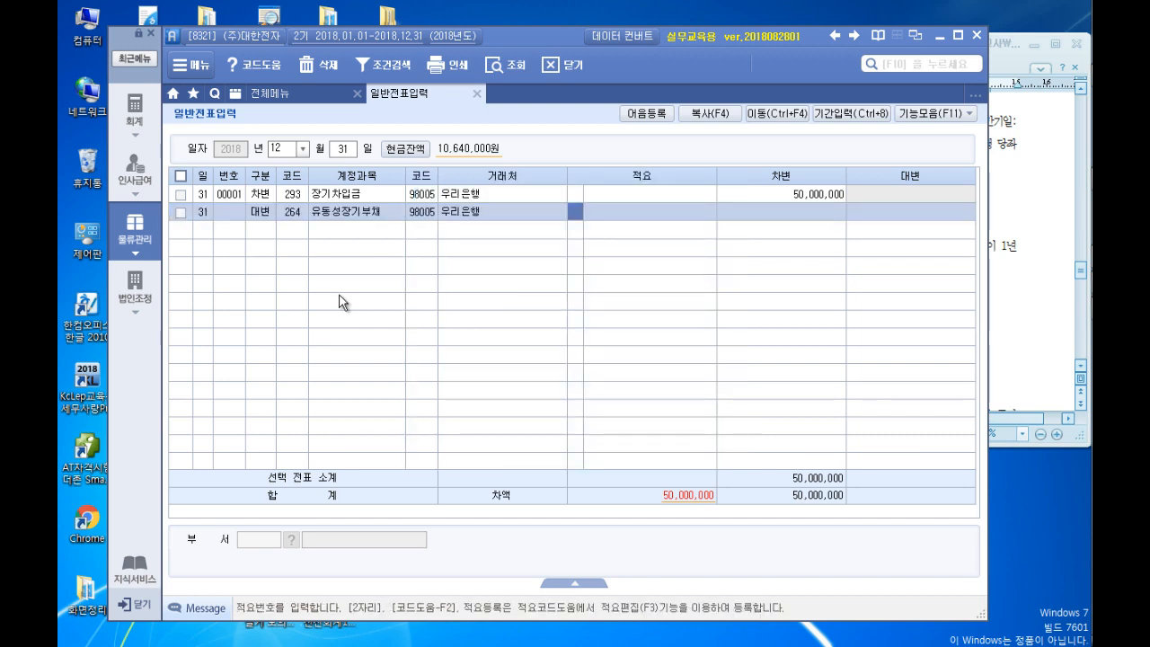
pyautogui.press('Return')
pyautogui.press('Return')
pyautogui.write('50000000')
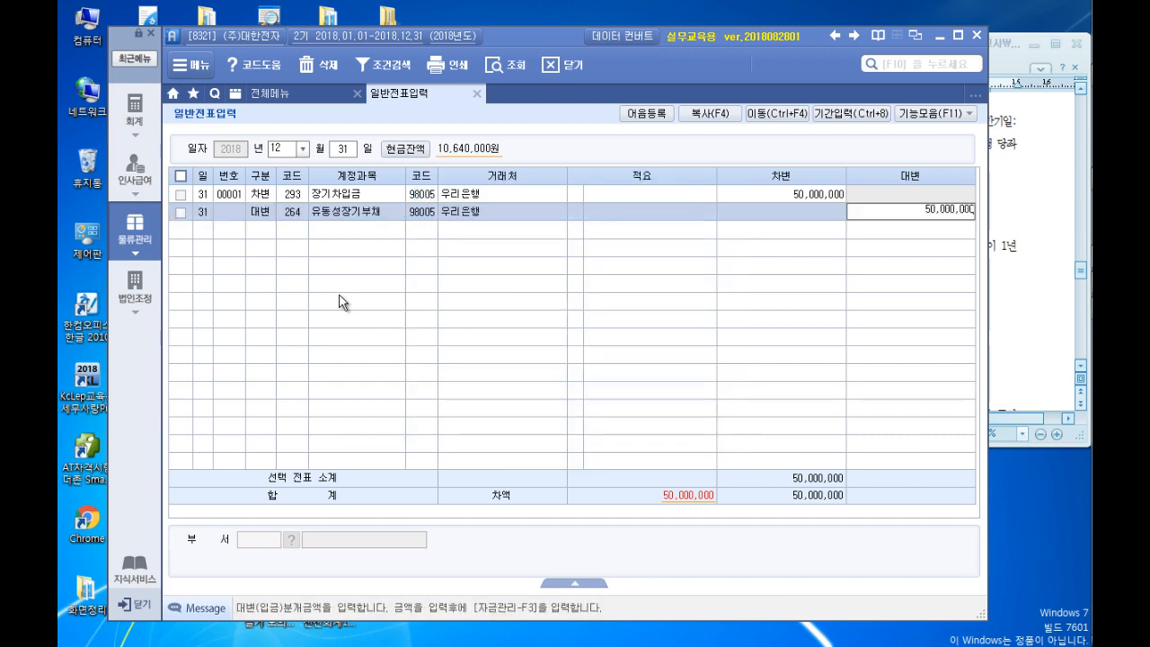
pyautogui.press('Return')
pyautogui.click(1034, 306)
pyautogui.scroll(-3, 946, 271)
# Highlight closing items (3)–(5) and the 450,000 prepaid amount, then return to sPLUS
pyautogui.scroll(-1, 943, 268)
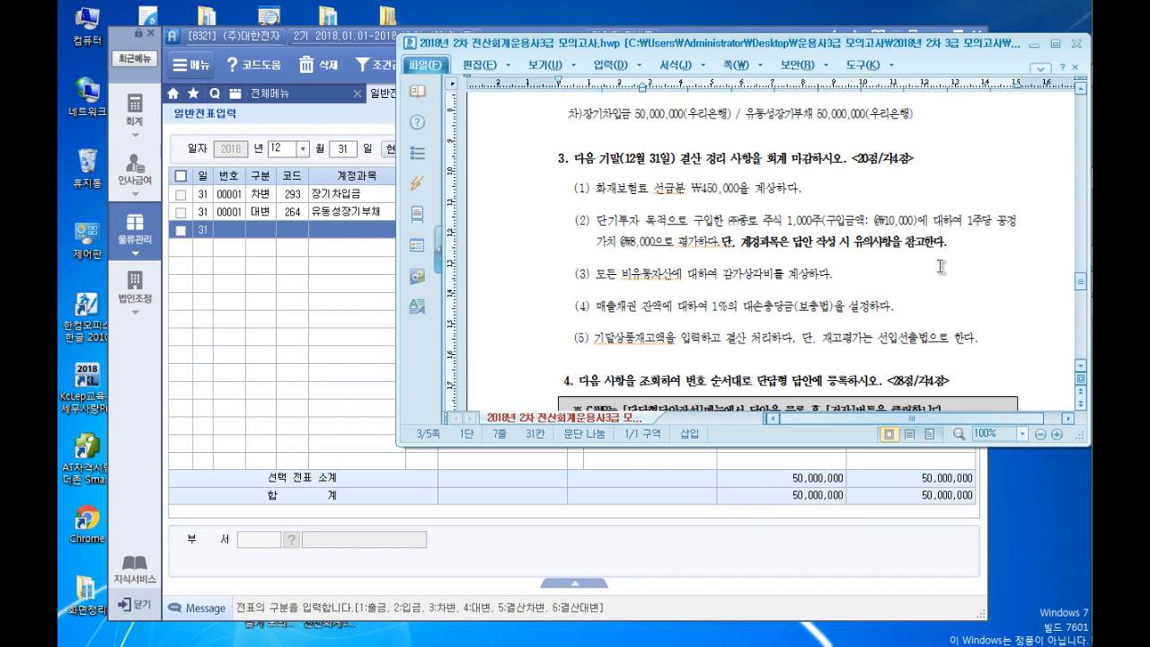
pyautogui.scroll(-1, 547, 225)
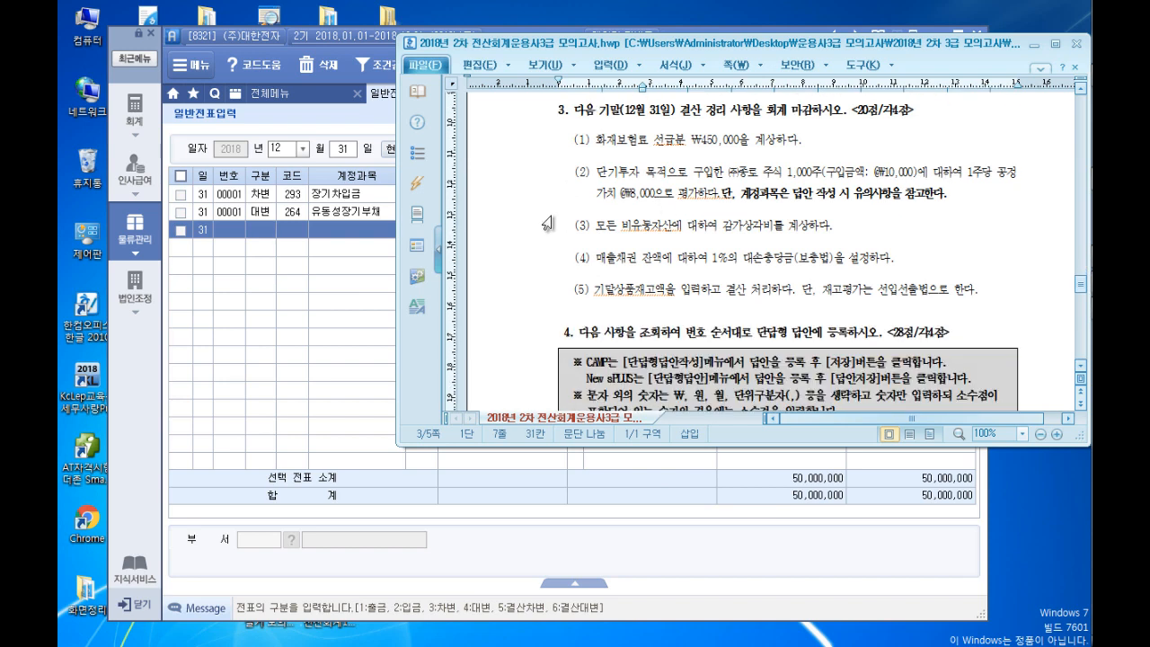
pyautogui.moveTo(573, 225); pyautogui.dragTo(607, 289)
pyautogui.click(581, 223)
pyautogui.moveTo(580, 223); pyautogui.dragTo(603, 225)
pyautogui.moveTo(570, 259); pyautogui.dragTo(590, 286)
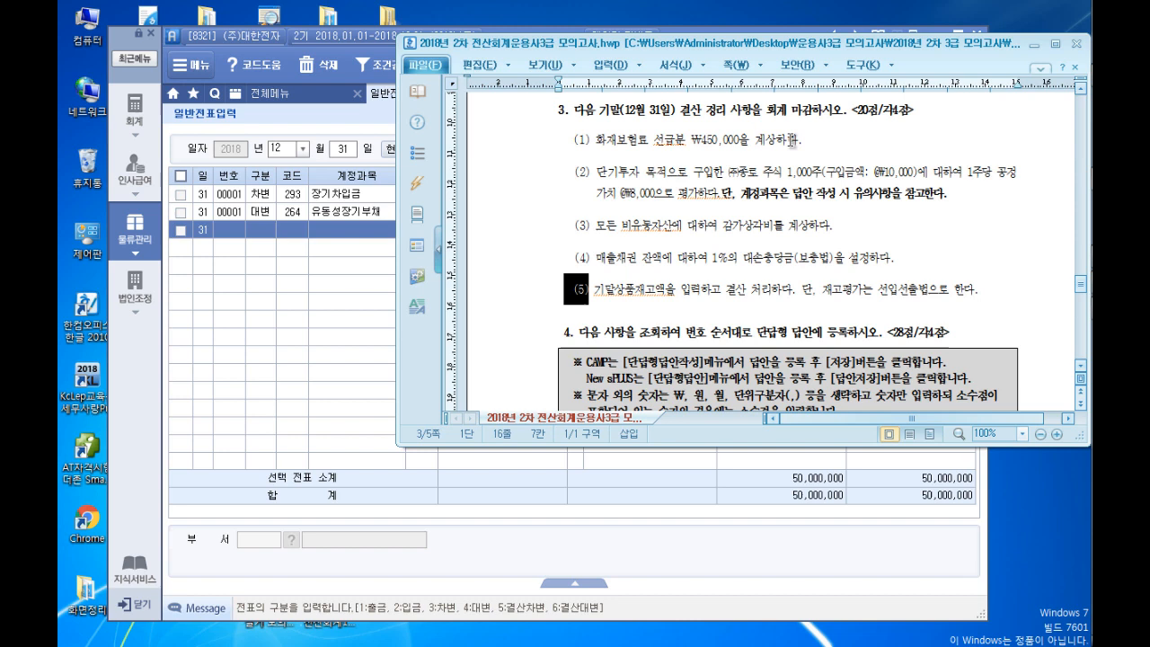
pyautogui.moveTo(816, 141); pyautogui.dragTo(706, 141)
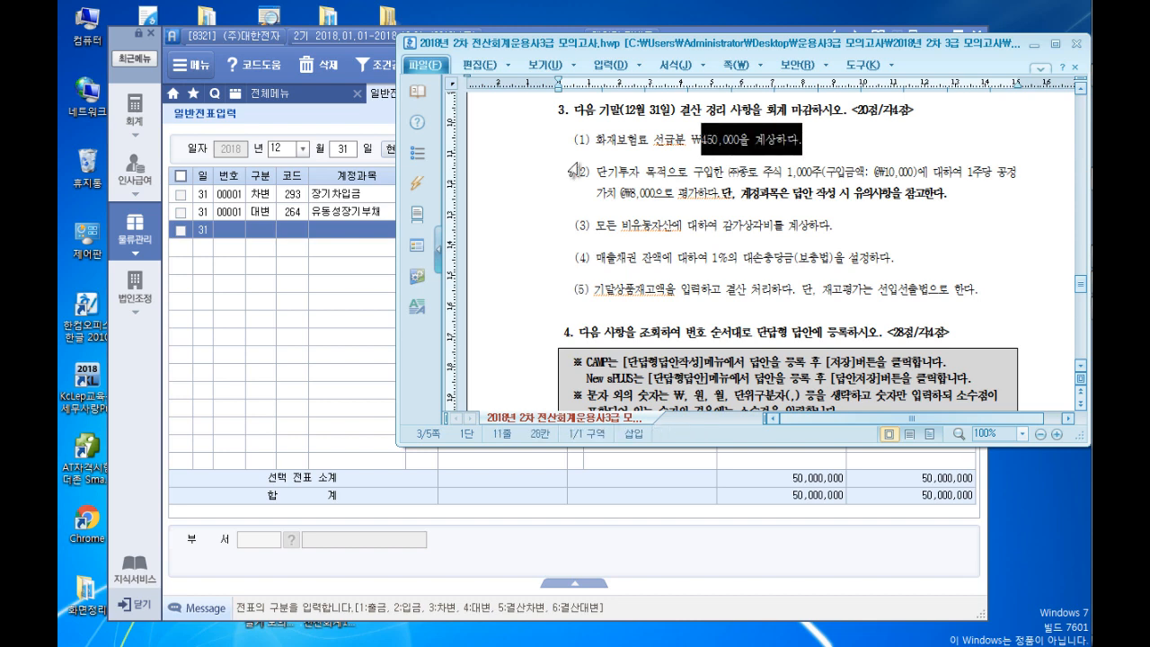
pyautogui.click(264, 96)
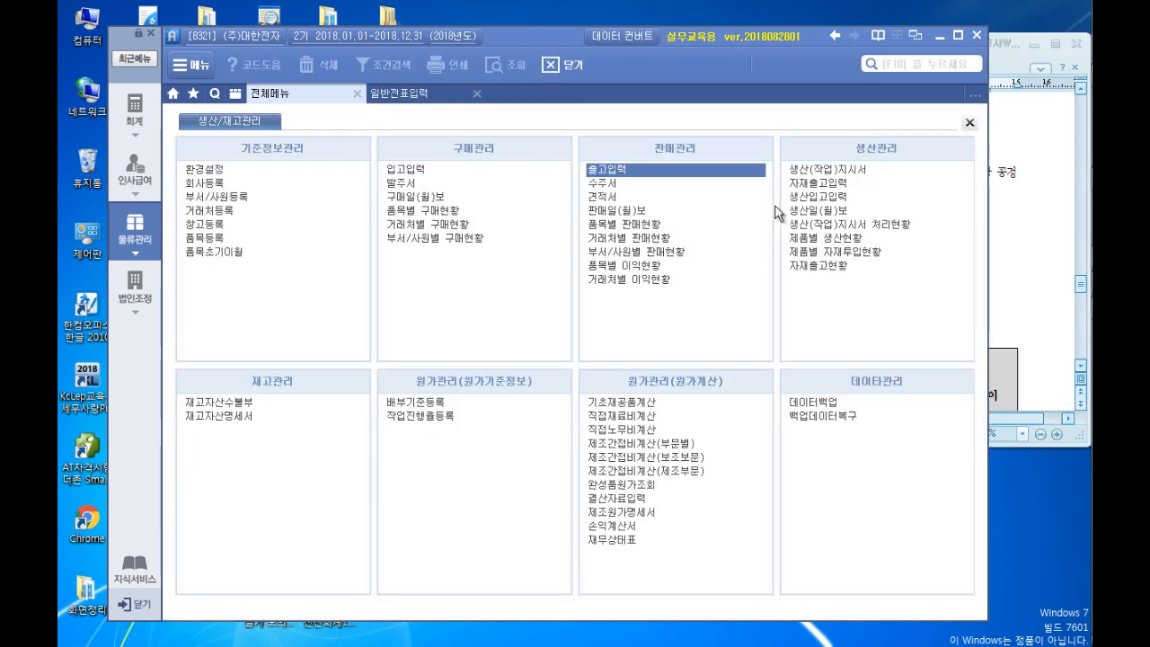
# Open the 합계잔액시산표 as of Dec 31, 2018 and check that 보험료 is 600,000
pyautogui.click(154, 112)
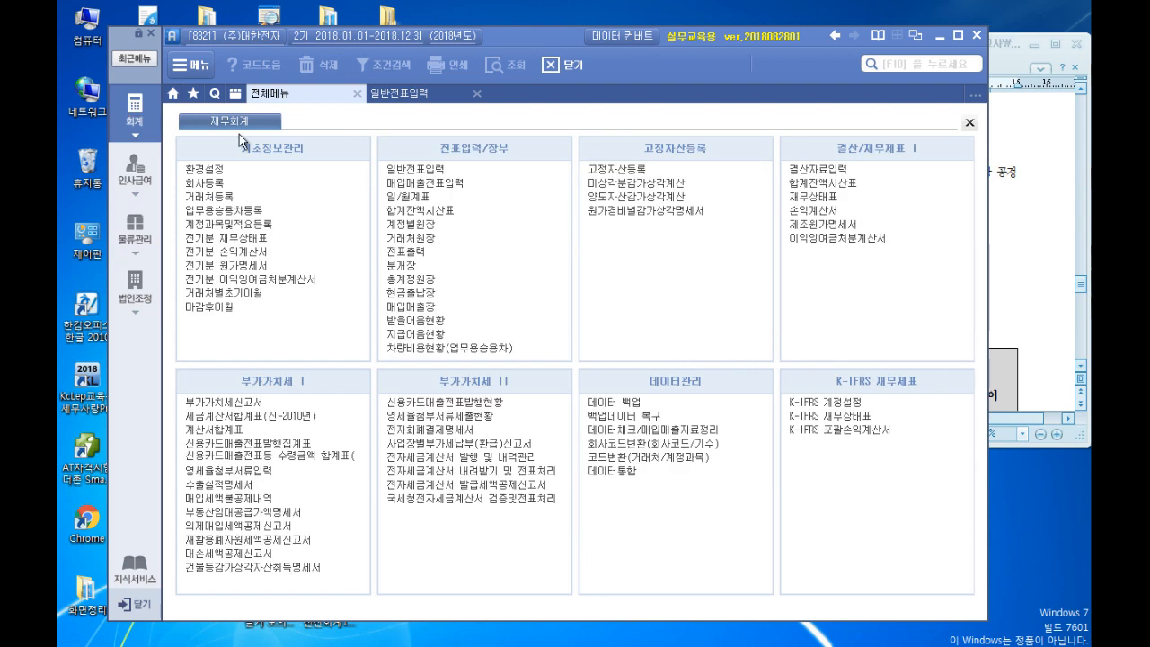
pyautogui.click(437, 213)
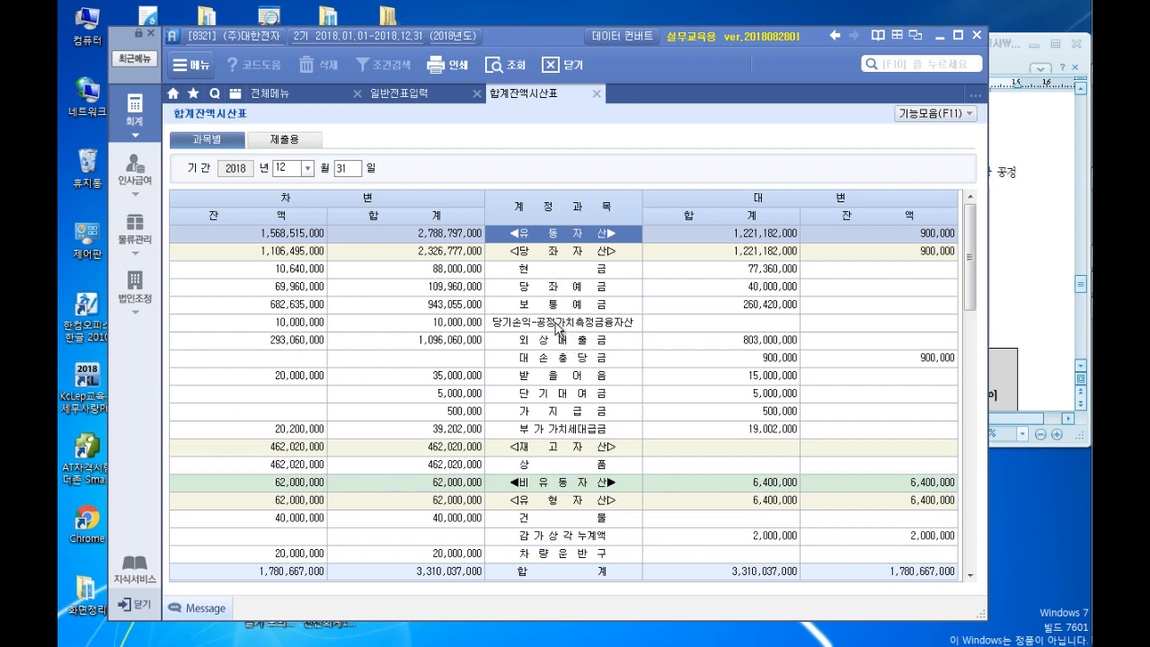
pyautogui.scroll(-10, 559, 412)
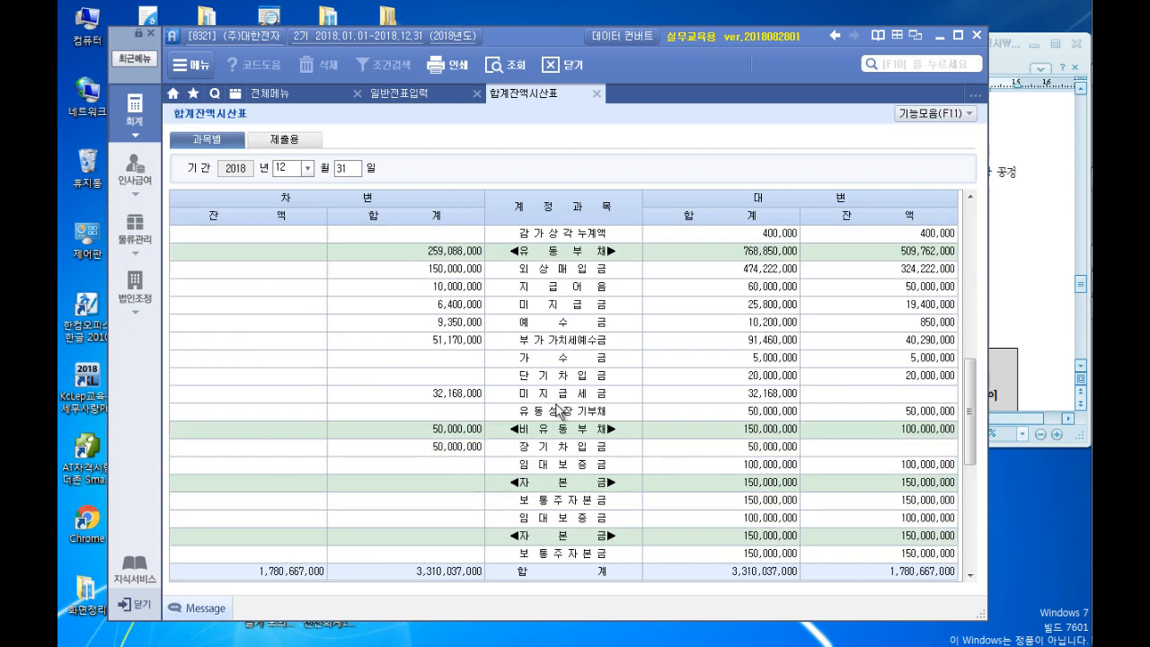
pyautogui.scroll(-3, 559, 411)
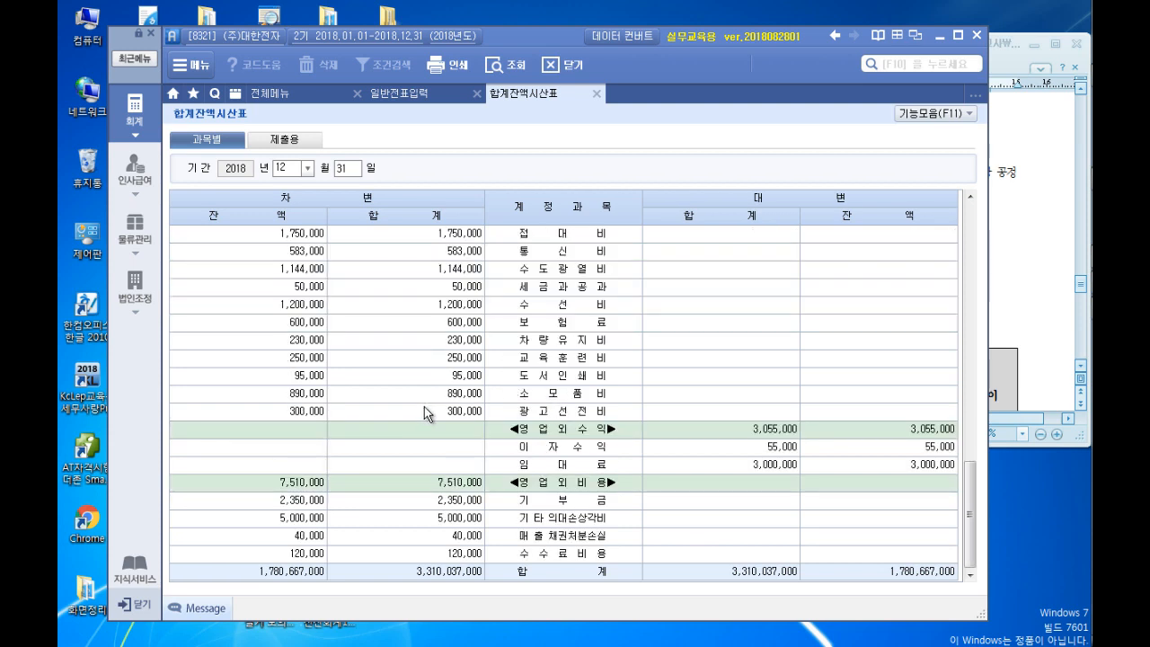
pyautogui.click(510, 328)
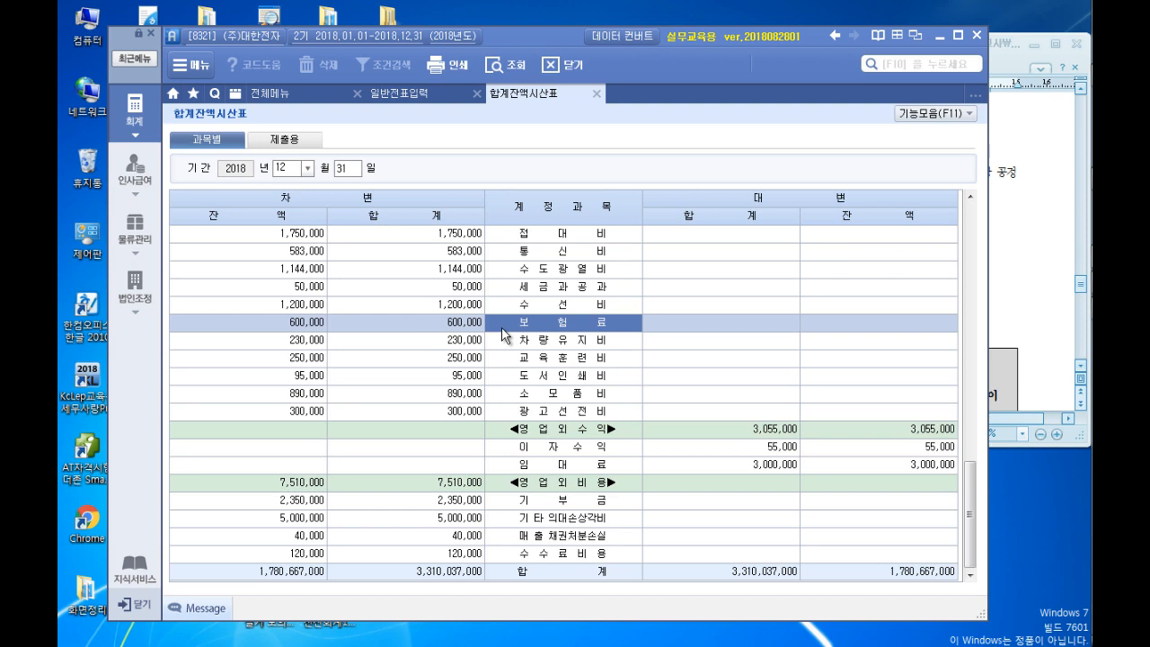
pyautogui.click(1018, 191)
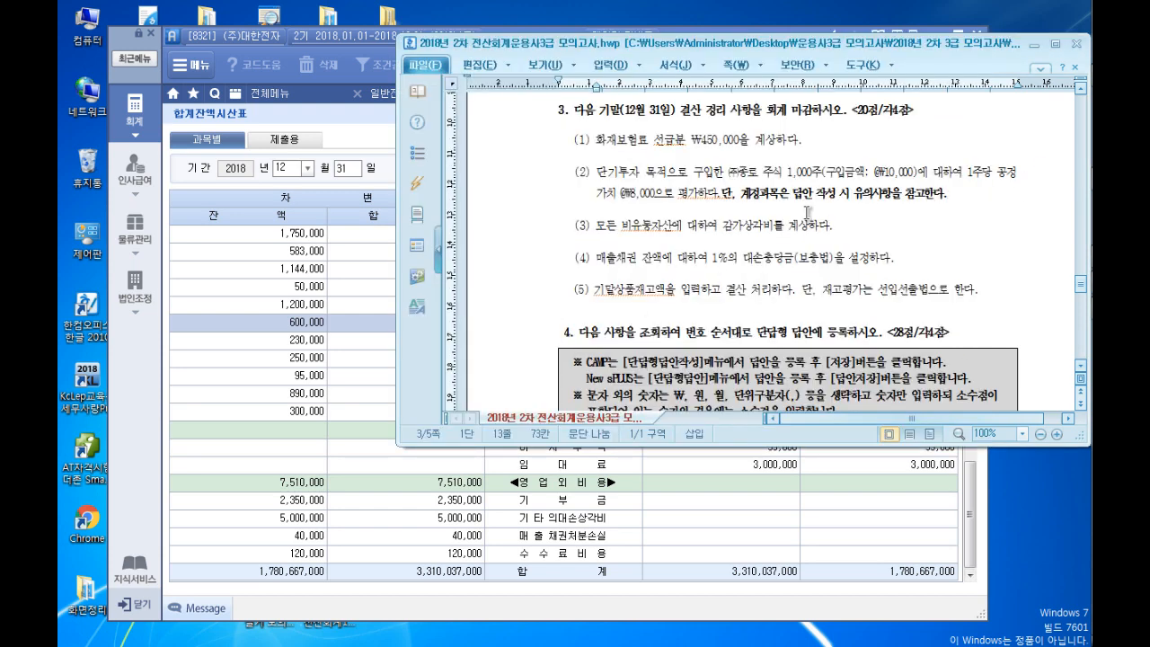
# Add the answer line 차)선급비용 450,000 / 보험료 450,000 below closing item (1)
pyautogui.click(818, 138)
pyautogui.press('Return')
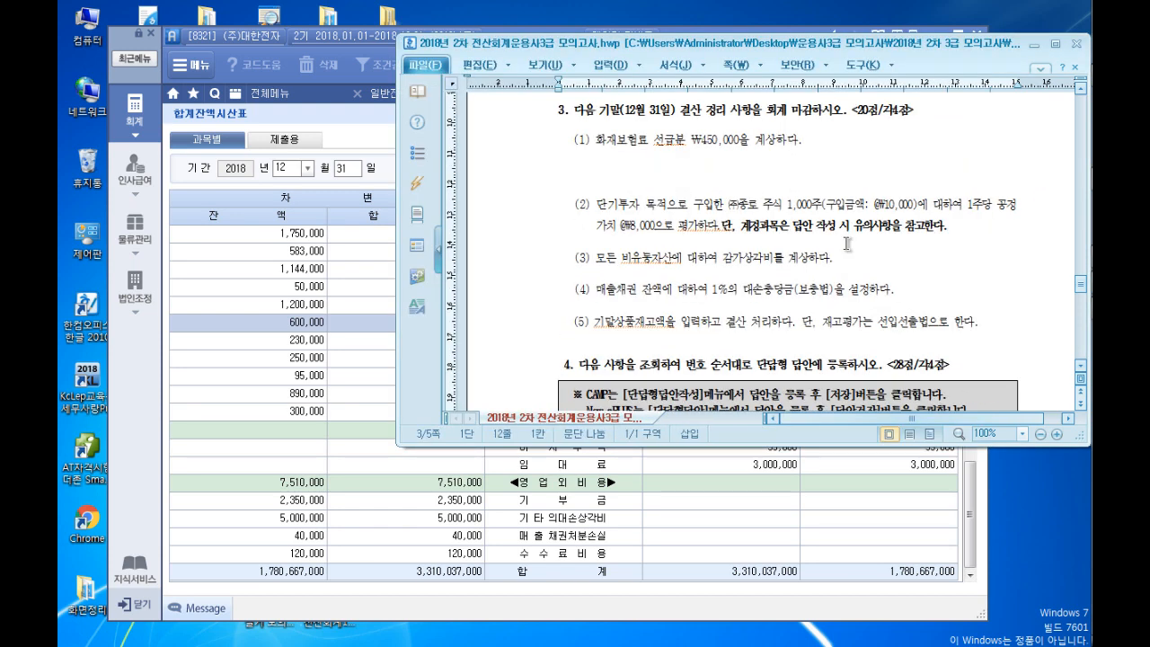
pyautogui.write('차)선급비용 45')
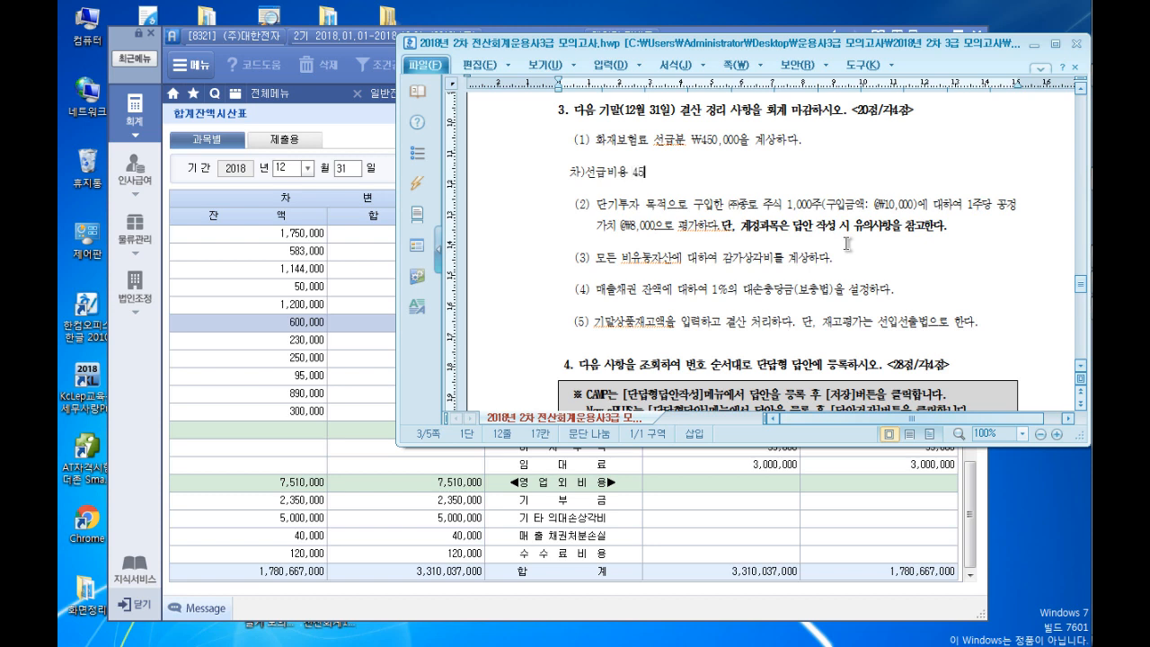
pyautogui.write('0,000 / 보험')
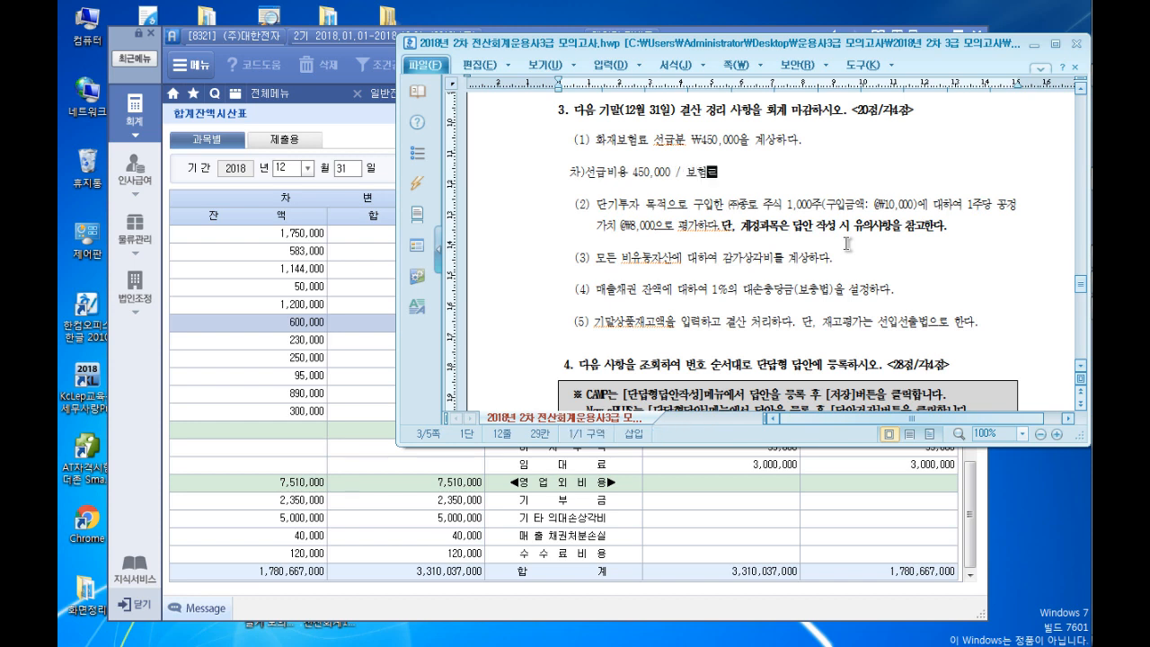
pyautogui.write('료 450,000')
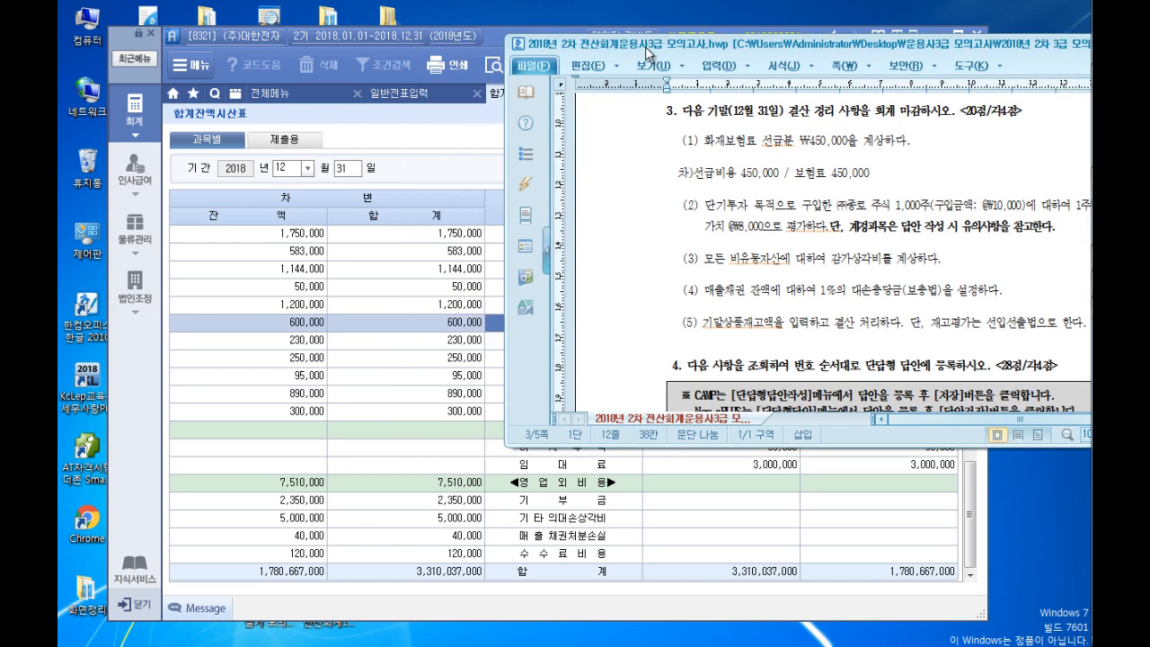
# Enter the Dec 31 debit line: account 133 선급비용, 450,000
pyautogui.click(388, 92)
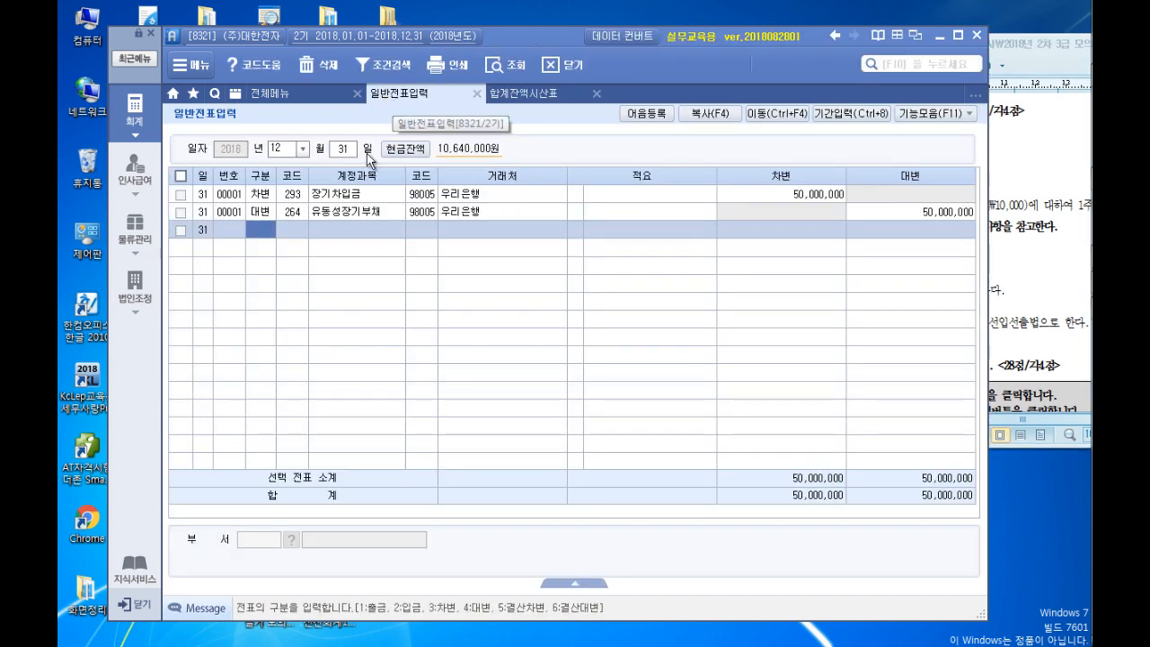
pyautogui.write('3선ㄱ')
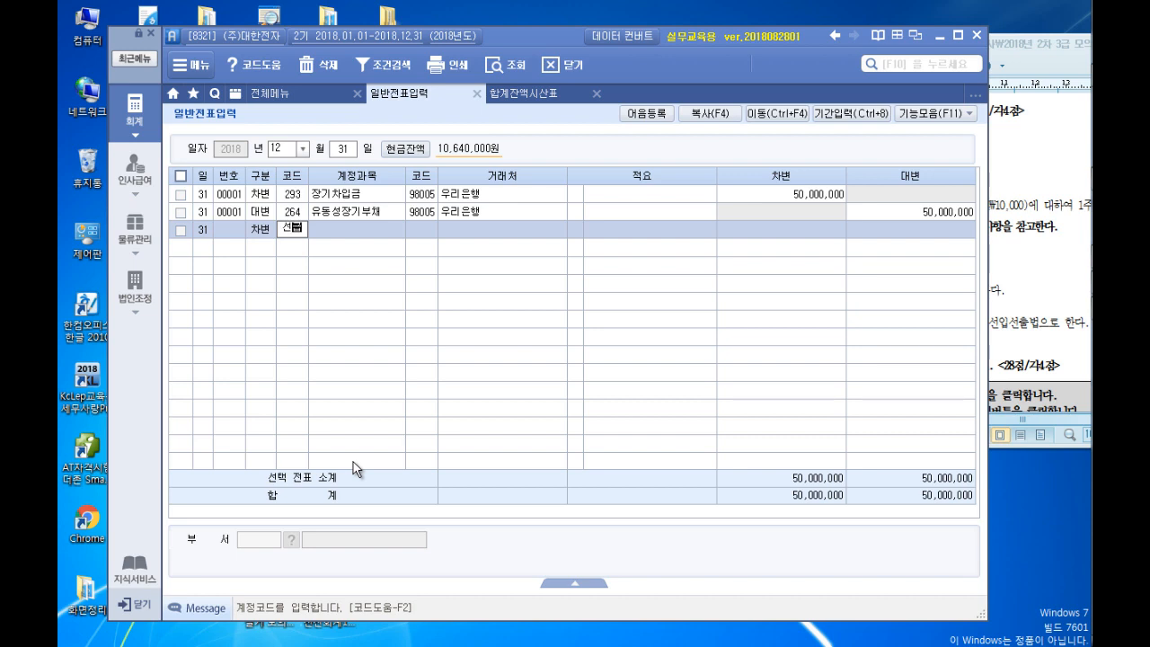
pyautogui.write('급')
pyautogui.press('Return')
pyautogui.press('Down')
pyautogui.press('Down')
pyautogui.press('Return')
pyautogui.press('Return')
pyautogui.press('Return')
pyautogui.press('Return')
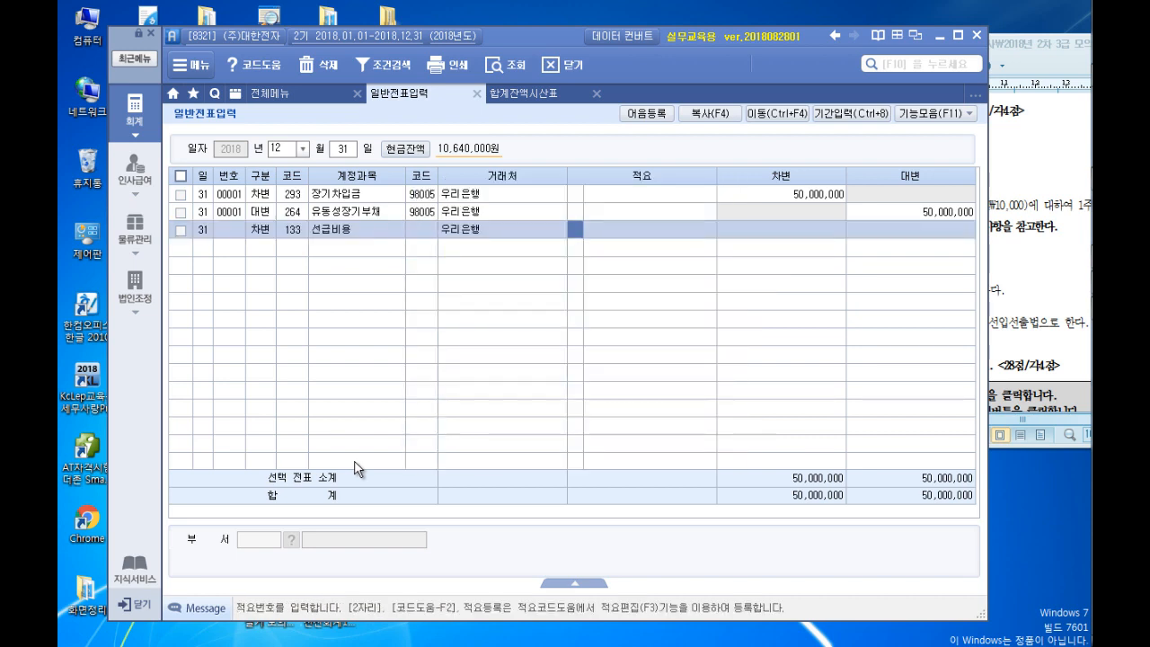
pyautogui.click(1006, 168)
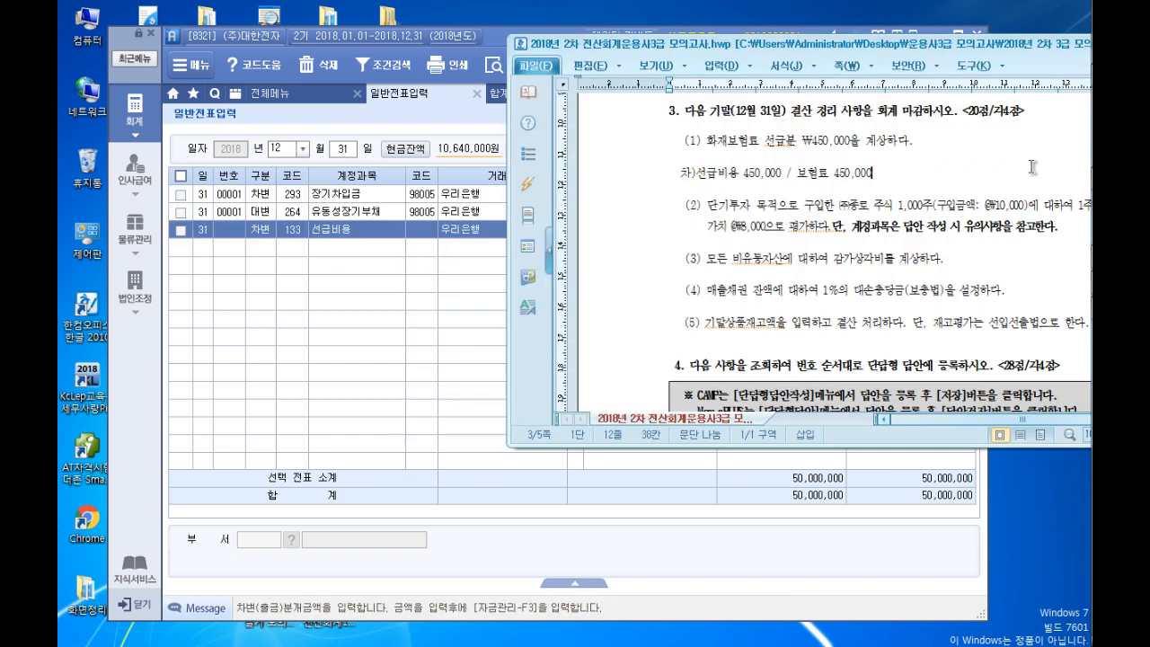
pyautogui.click(659, 512)
pyautogui.write('450000')
pyautogui.press('Return')
# Enter the matching credit line: account 821 보험료, 450,000
pyautogui.write('4')
pyautogui.write('보험')
pyautogui.press('Return')
pyautogui.press('Down')
pyautogui.press('Down')
pyautogui.press('Down')
pyautogui.press('Down')
pyautogui.press('Down')
pyautogui.press('Return')
pyautogui.press('Return')
pyautogui.press('Return')
pyautogui.write('450000')
pyautogui.press('Return')
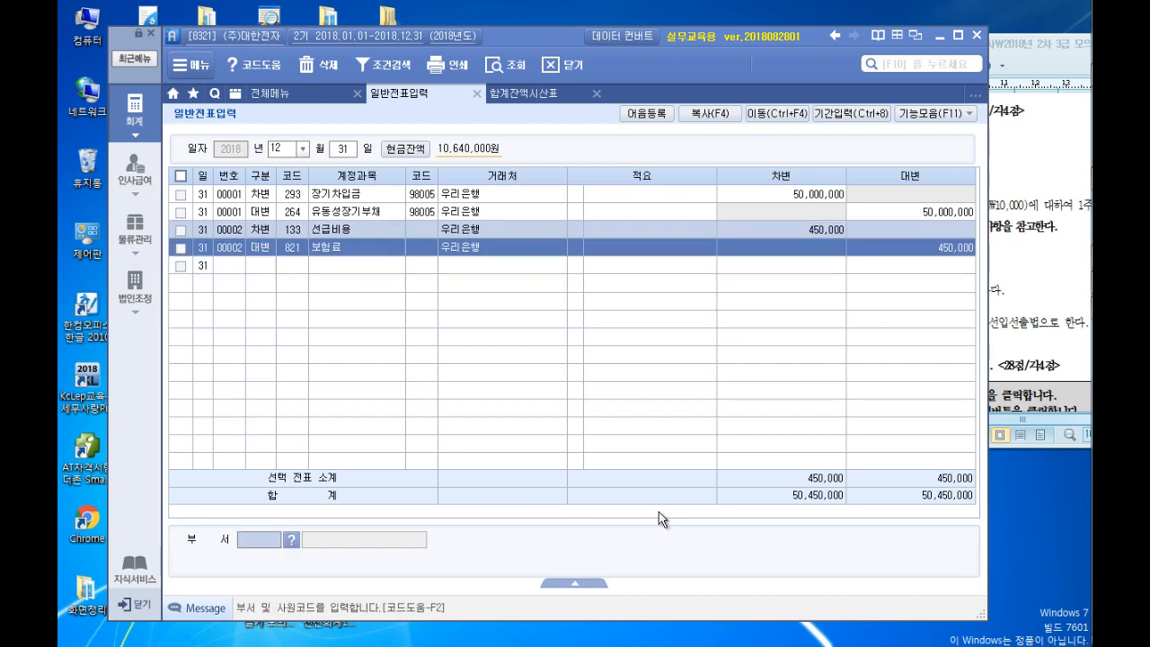
pyautogui.press('Return')
pyautogui.click(1030, 272)
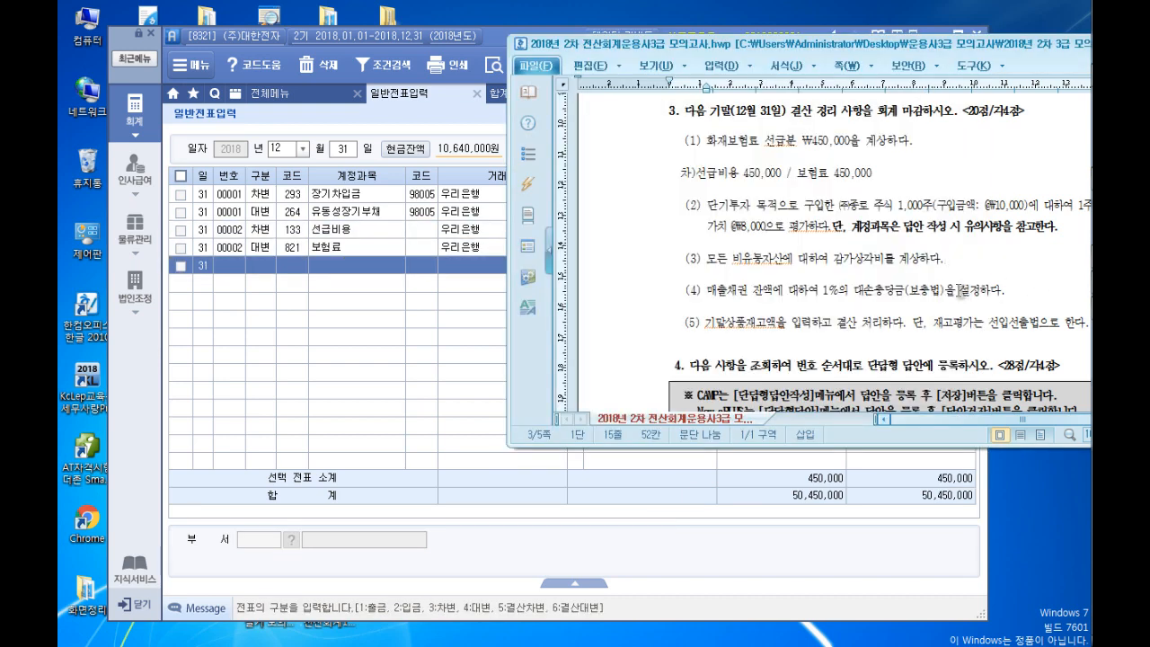
# Note 차)당기손익-공정가치측정금융자산평가손실 2,000,000 under item (2), then begin the sPLUS debit line
pyautogui.click(1059, 229)
pyautogui.press('Return')
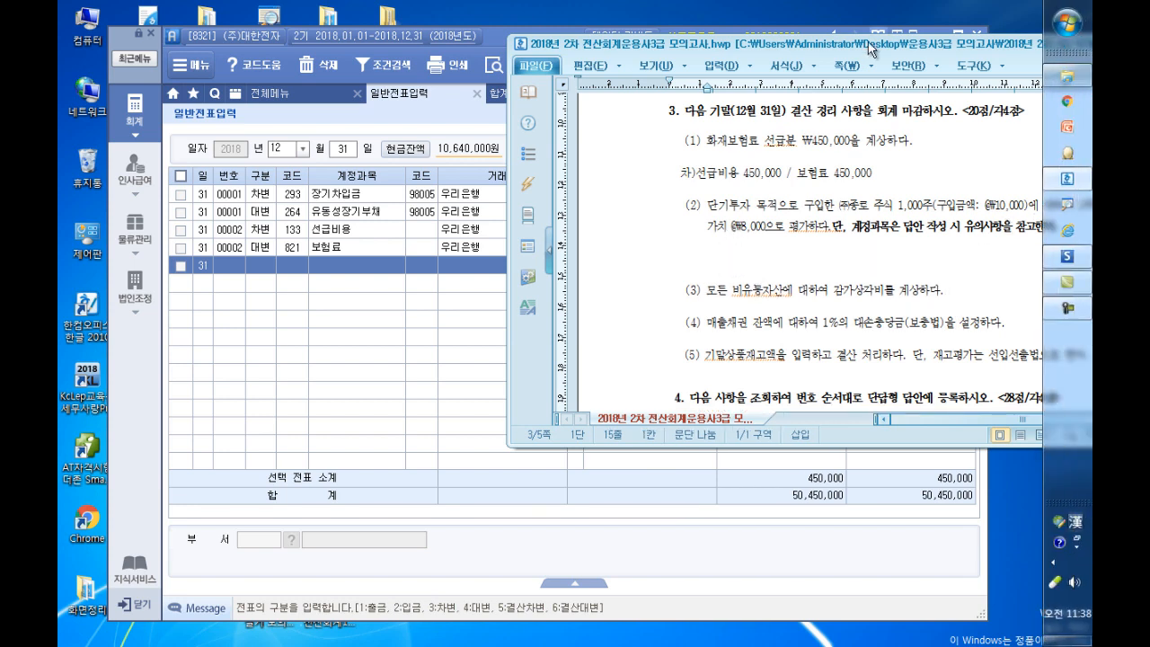
pyautogui.moveTo(865, 43); pyautogui.dragTo(806, 46)
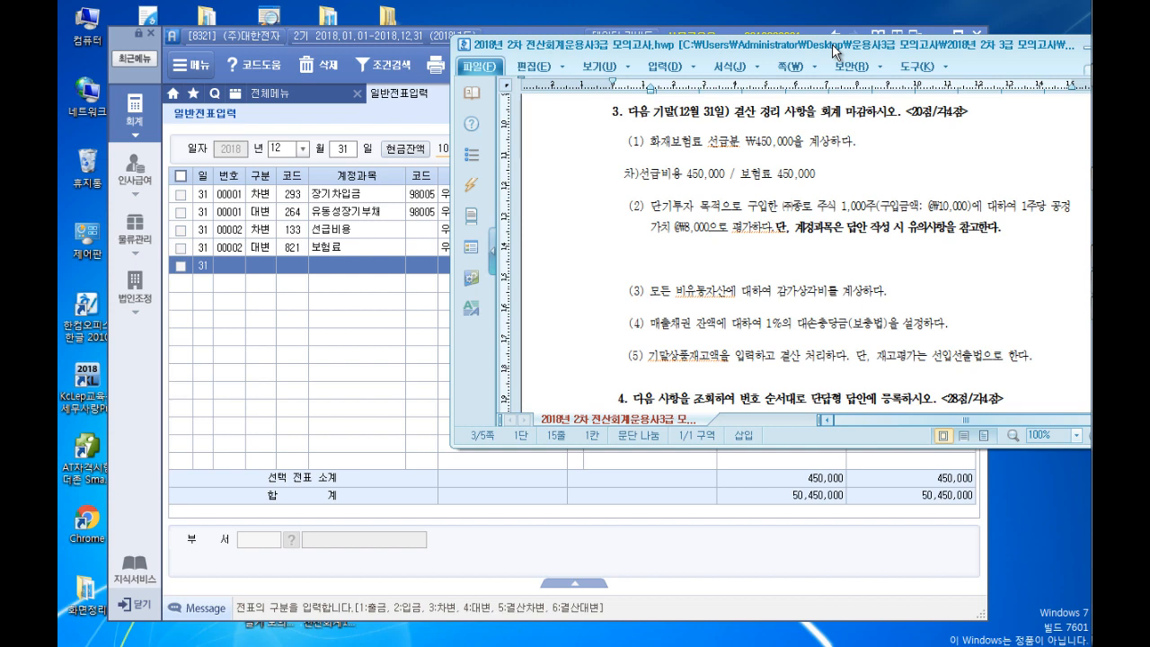
pyautogui.write('차)')
pyautogui.write('당기손익')
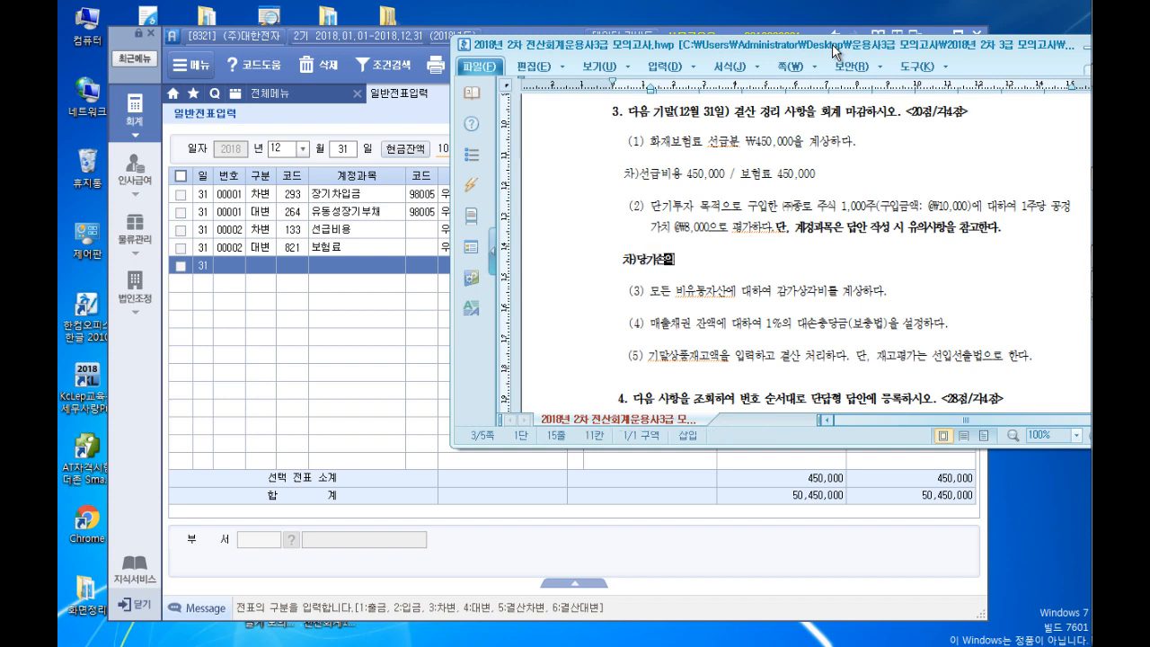
pyautogui.write('-공정가치측정금융자산')
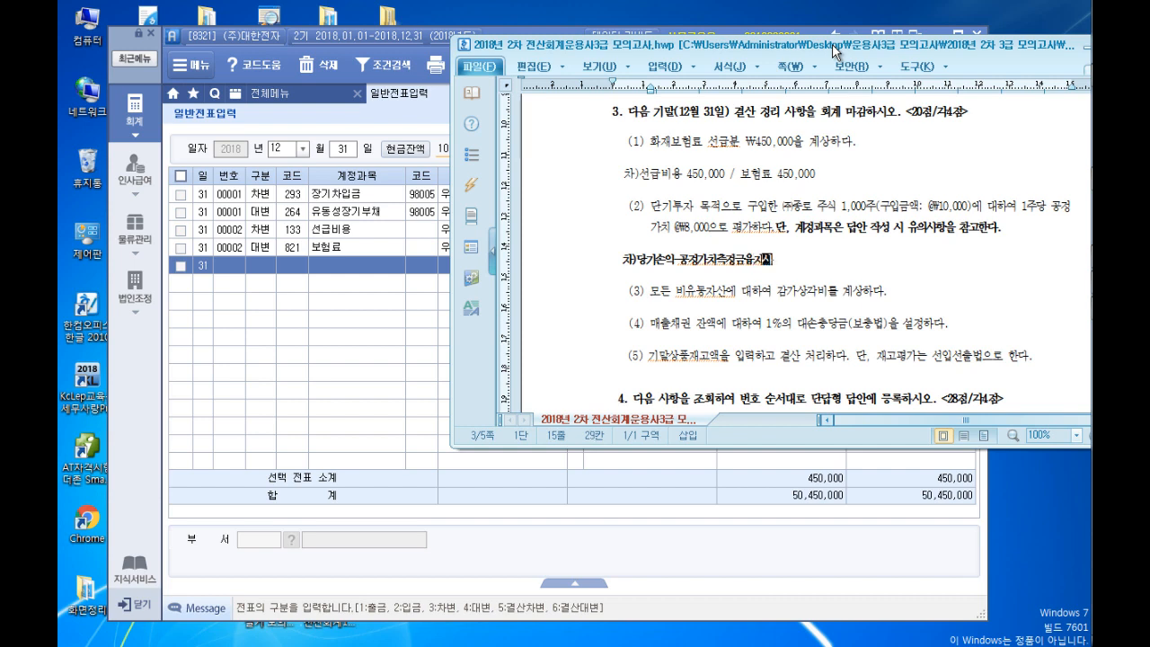
pyautogui.write('평가손실')
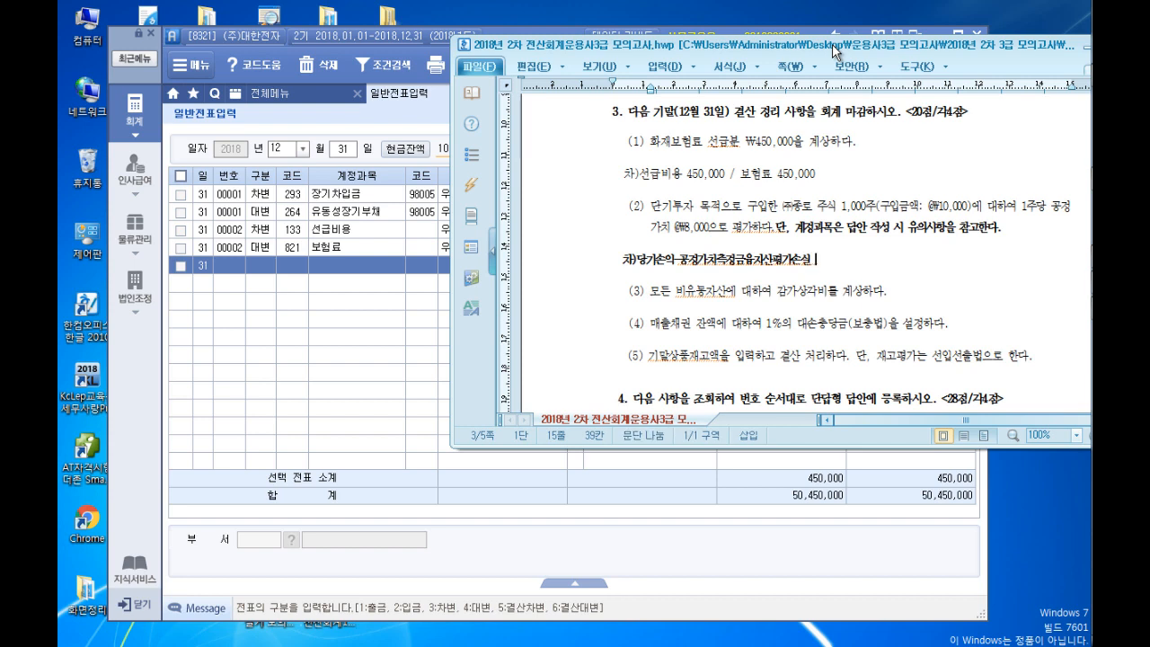
pyautogui.write(' 2,000,000')
pyautogui.click(274, 302)
pyautogui.write('3')
pyautogui.write('당기')
# Enter the voucher: debit 937 valuation loss 2,000,000, credit 107 당기손익-공정가치측정금융자산 2,000,000
pyautogui.press('Return')
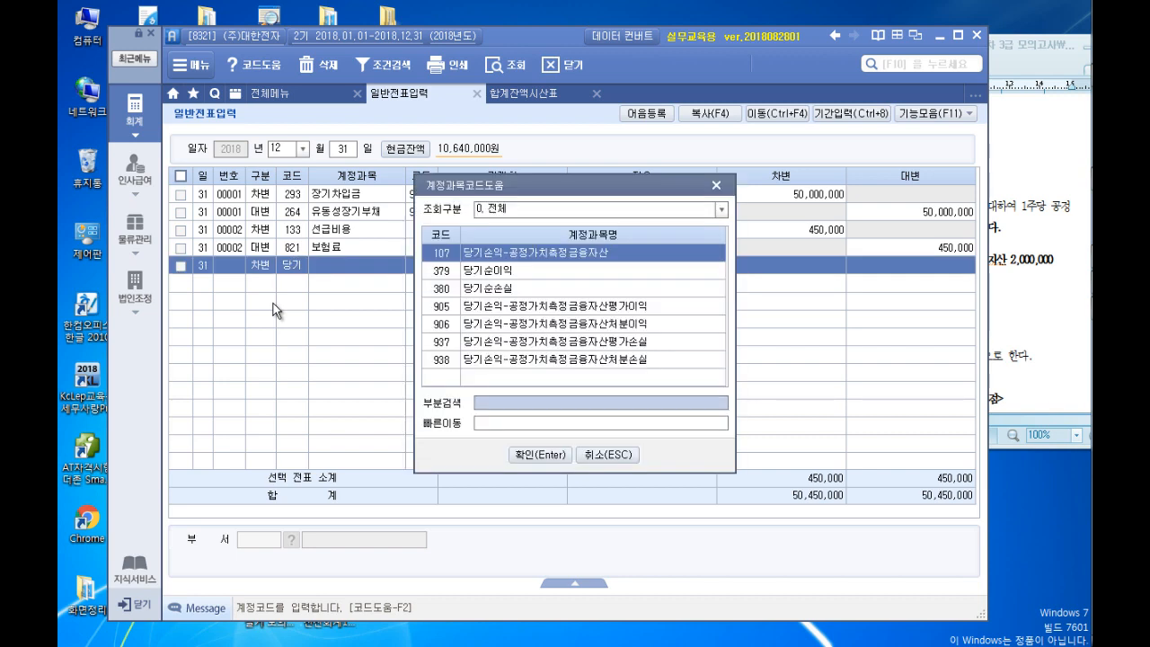
pyautogui.press('Down')
pyautogui.press('Down')
pyautogui.press('Down')
pyautogui.press('Down')
pyautogui.press('Down')
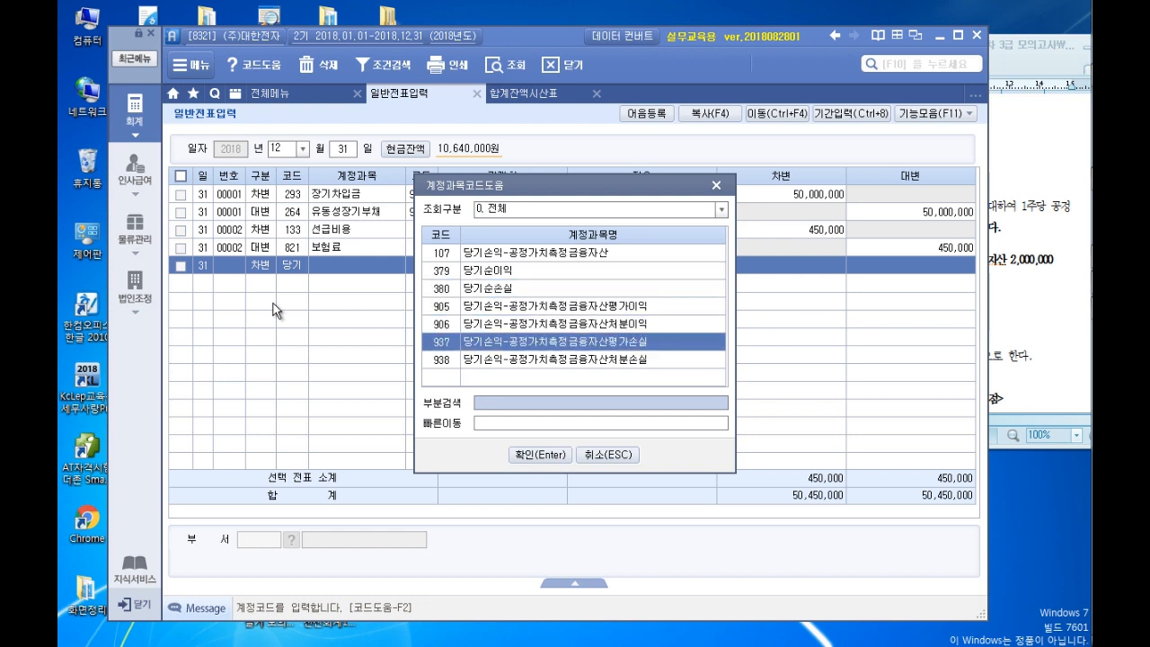
pyautogui.press('Return')
pyautogui.press('Return')
pyautogui.press('Return')
pyautogui.write('2000000')
pyautogui.press('Return')
pyautogui.write('4당기')
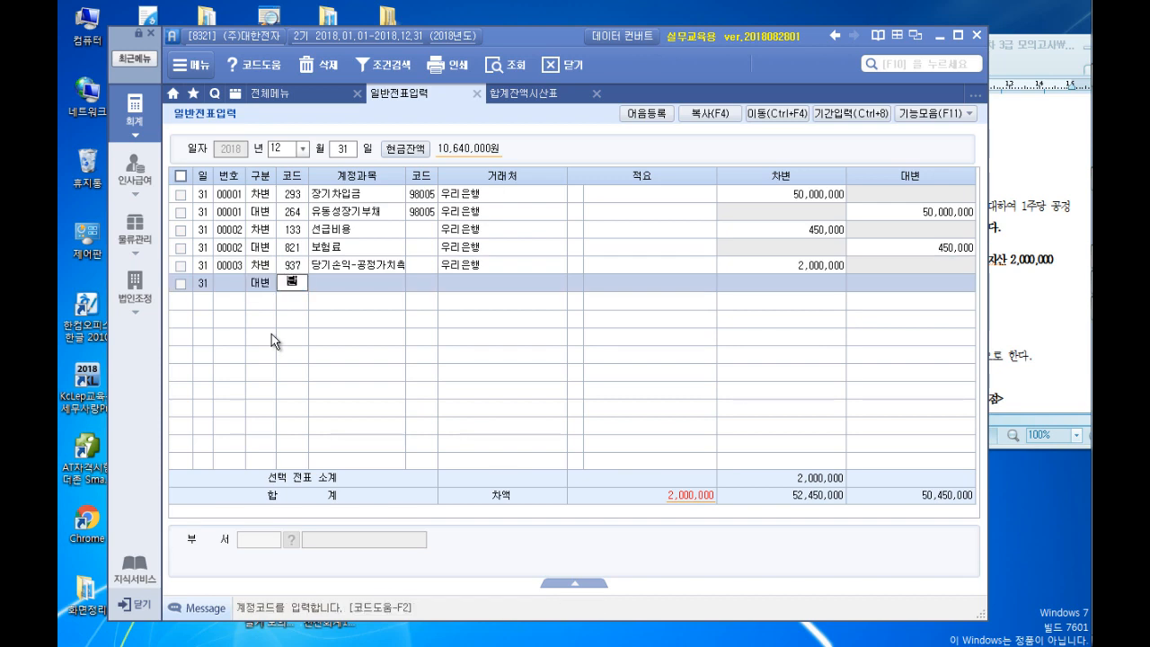
pyautogui.press('Return')
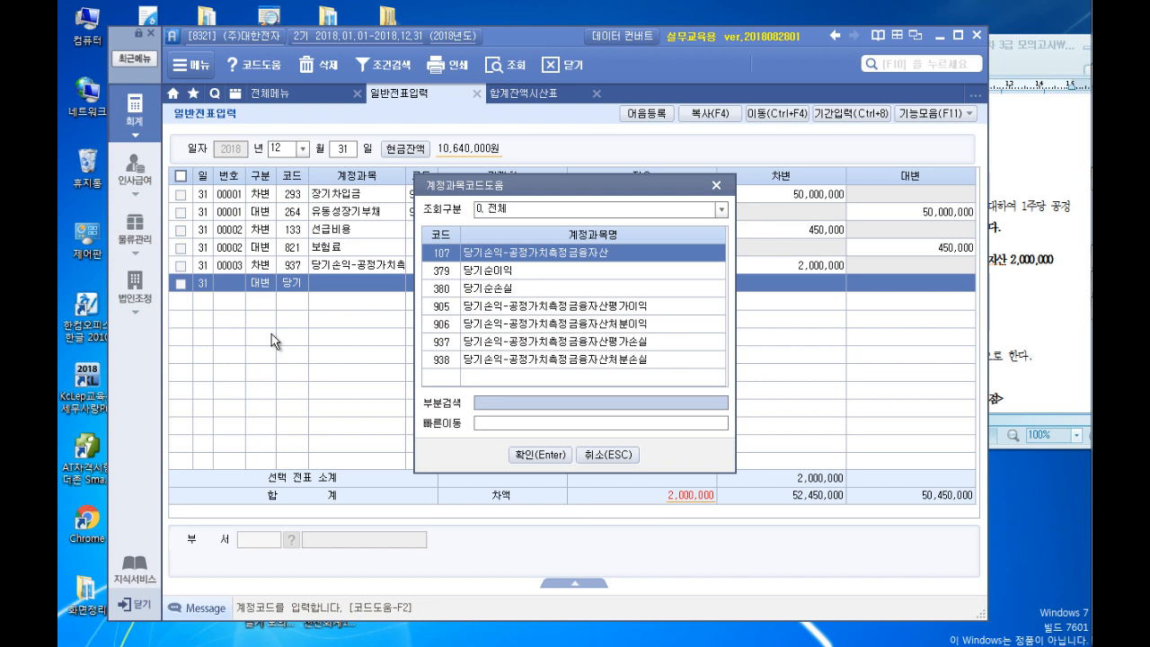
pyautogui.press('Return')
pyautogui.press('Return')
pyautogui.press('Return')
pyautogui.press('Return')
pyautogui.write('2000000')
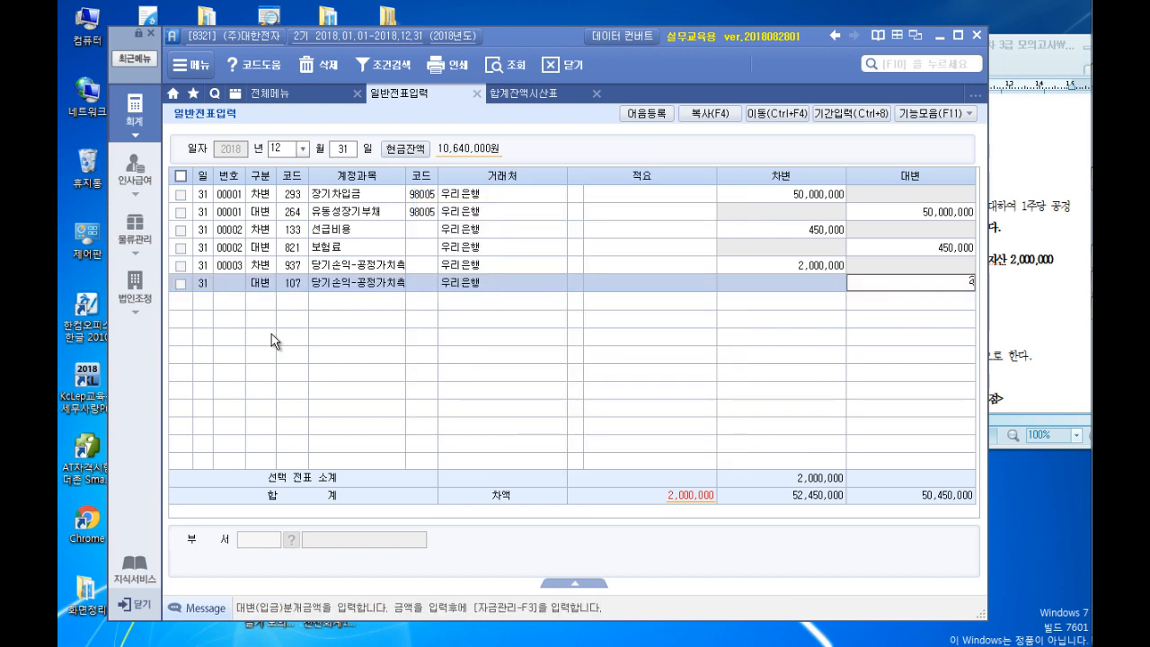
pyautogui.press('Return')
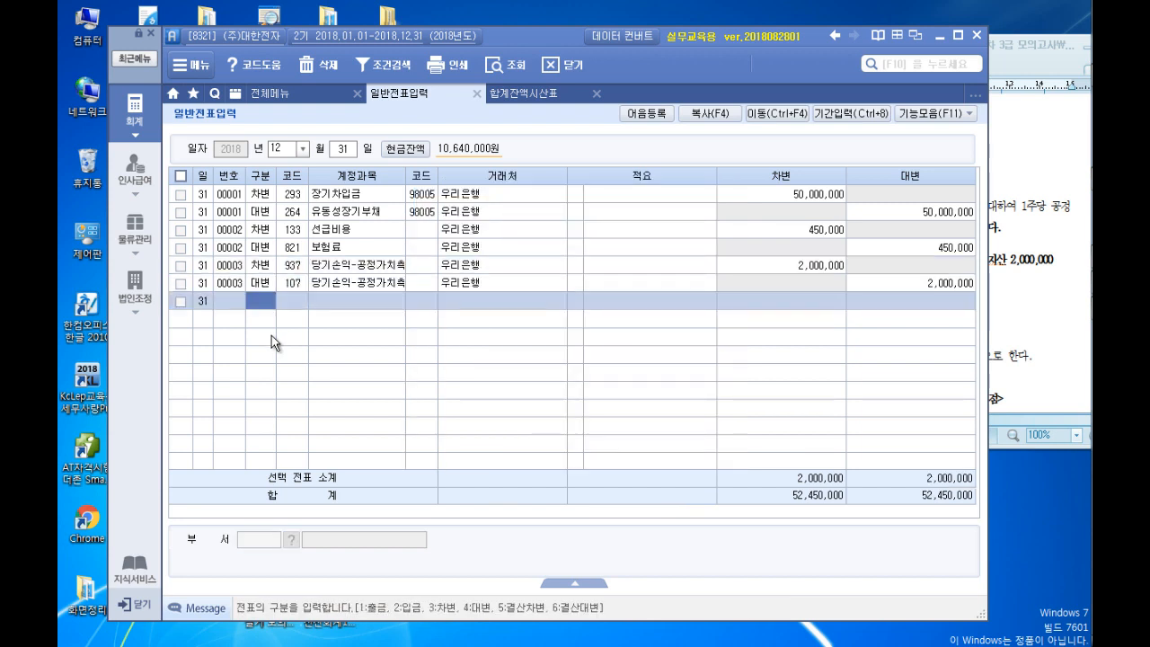
pyautogui.click(1042, 284)
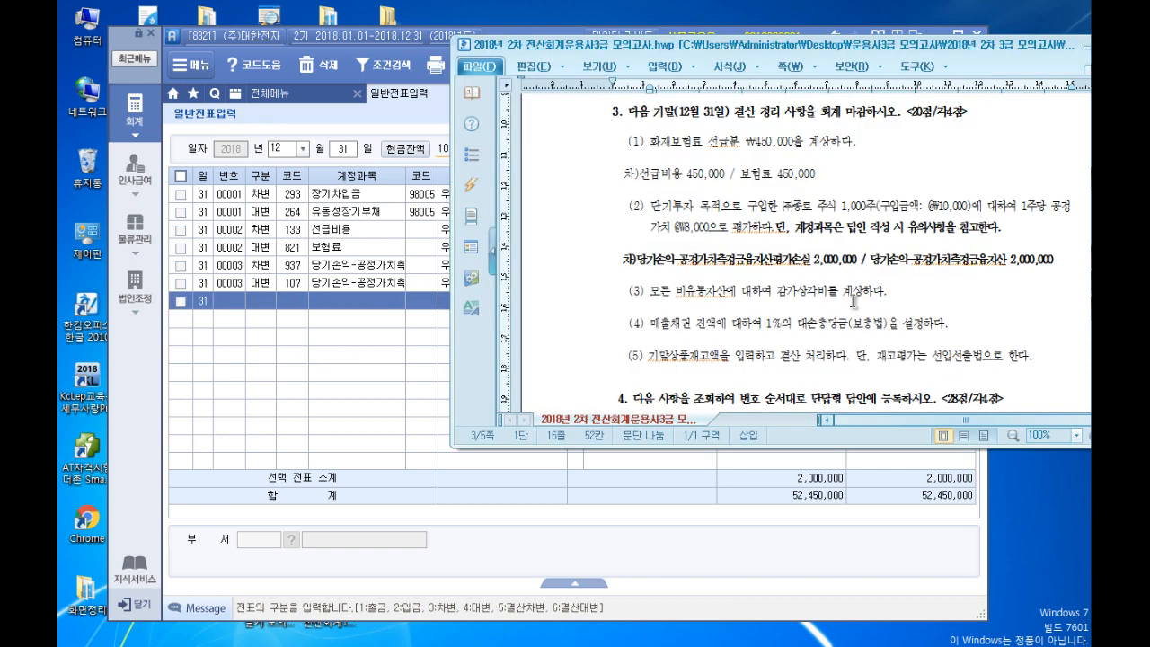
# Review the 원가경비별감가상각명세서 tangible and intangible summaries (6,733,333 current depreciation), then close it
pyautogui.click(225, 364)
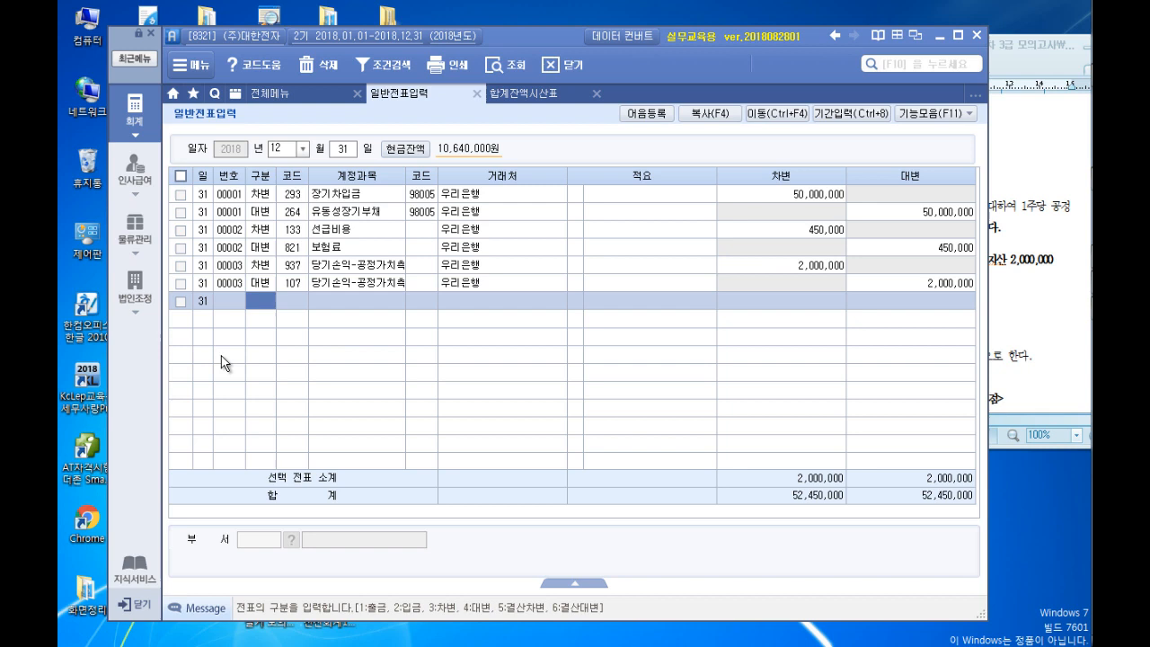
pyautogui.click(136, 122)
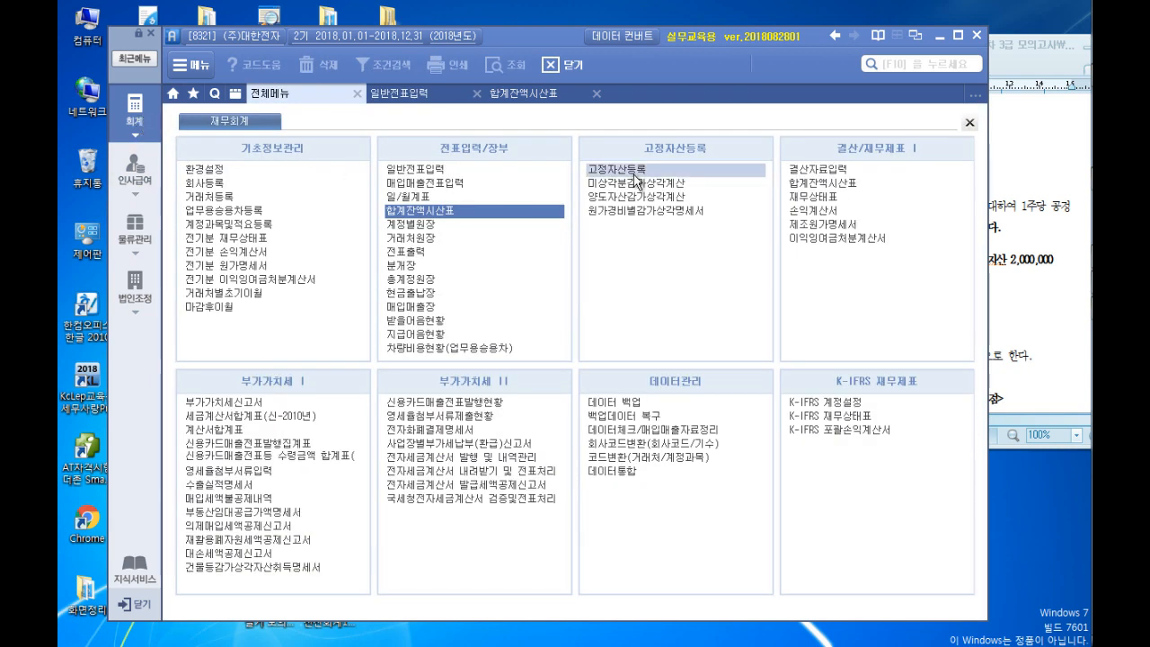
pyautogui.click(644, 211)
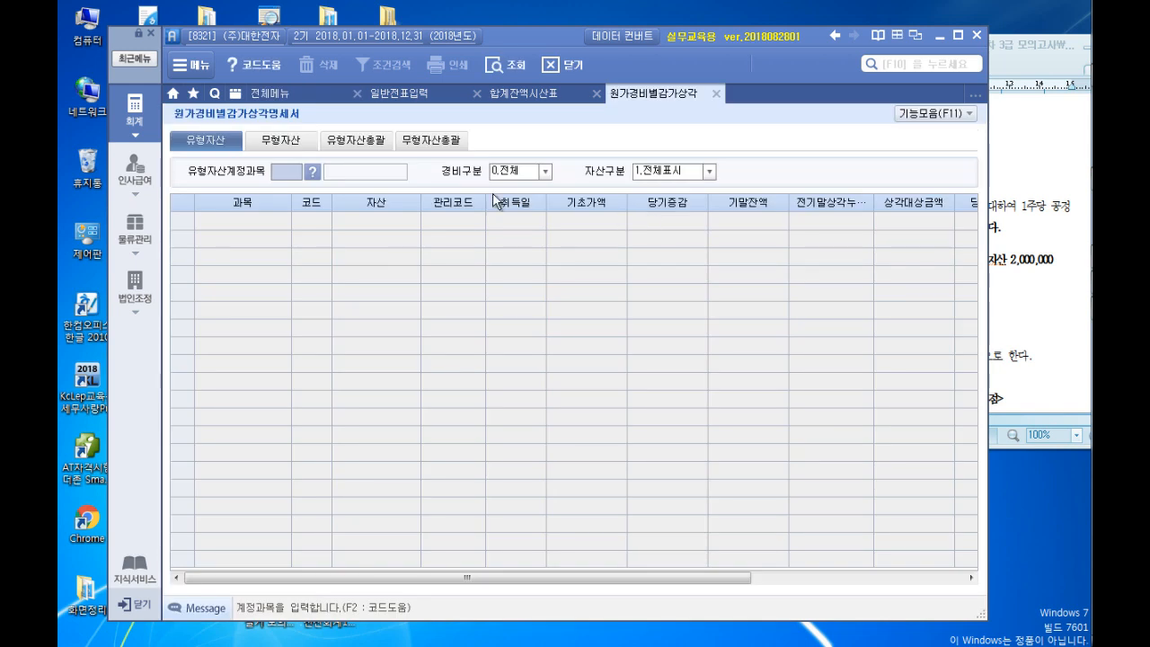
pyautogui.click(383, 144)
pyautogui.press('Return')
pyautogui.press('Return')
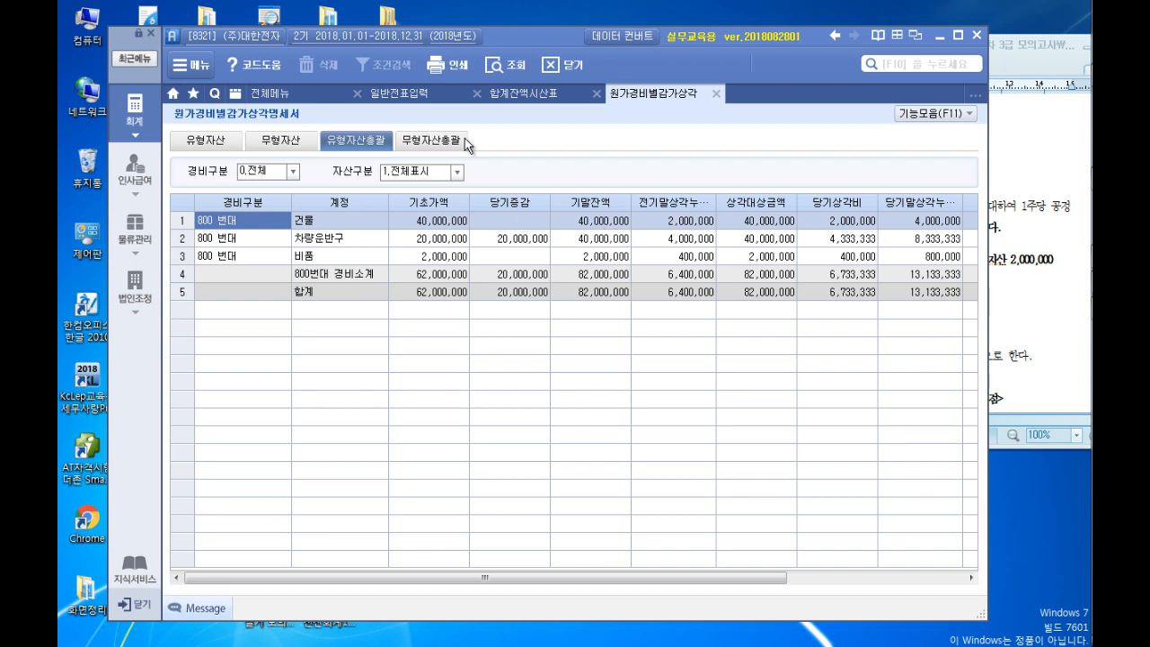
pyautogui.click(452, 140)
pyautogui.press('Return')
pyautogui.press('Return')
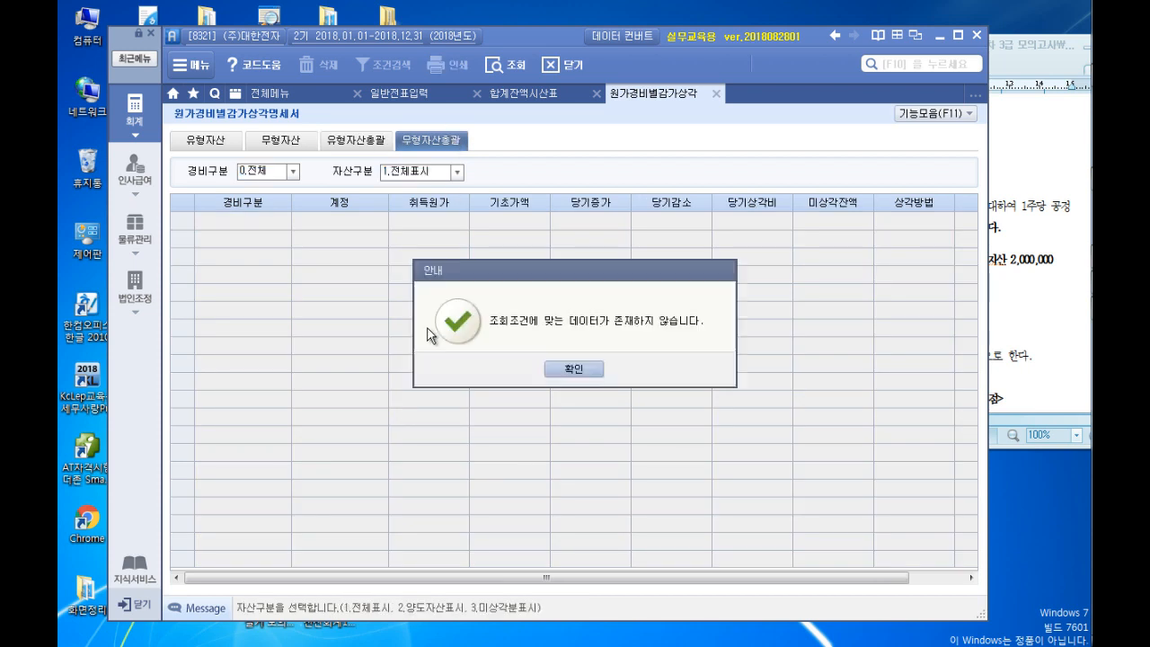
pyautogui.click(569, 371)
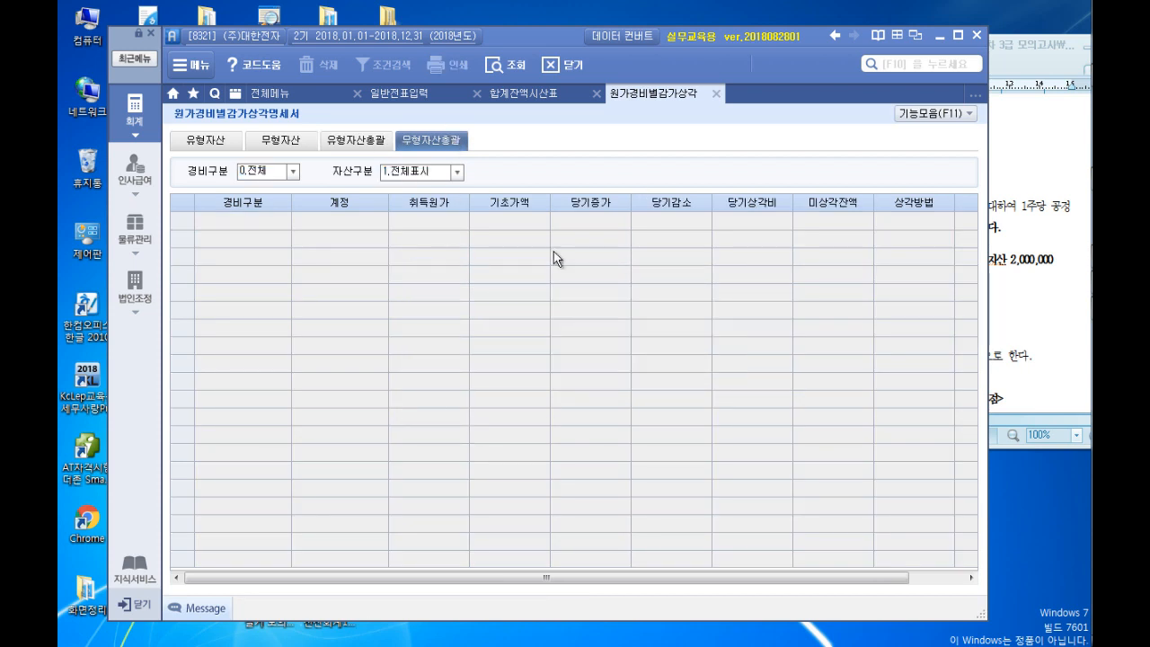
pyautogui.click(716, 94)
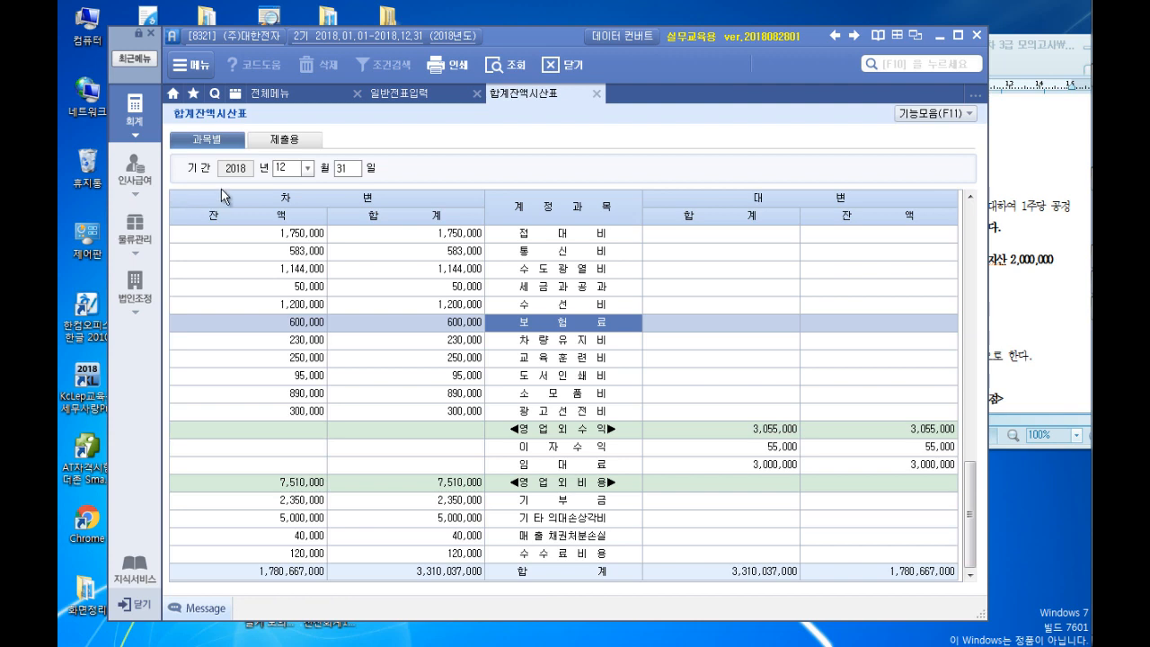
# Open 결산자료입력 for January–December with 451 상품매출원가 as the cost-of-sales account
pyautogui.click(257, 95)
pyautogui.click(827, 169)
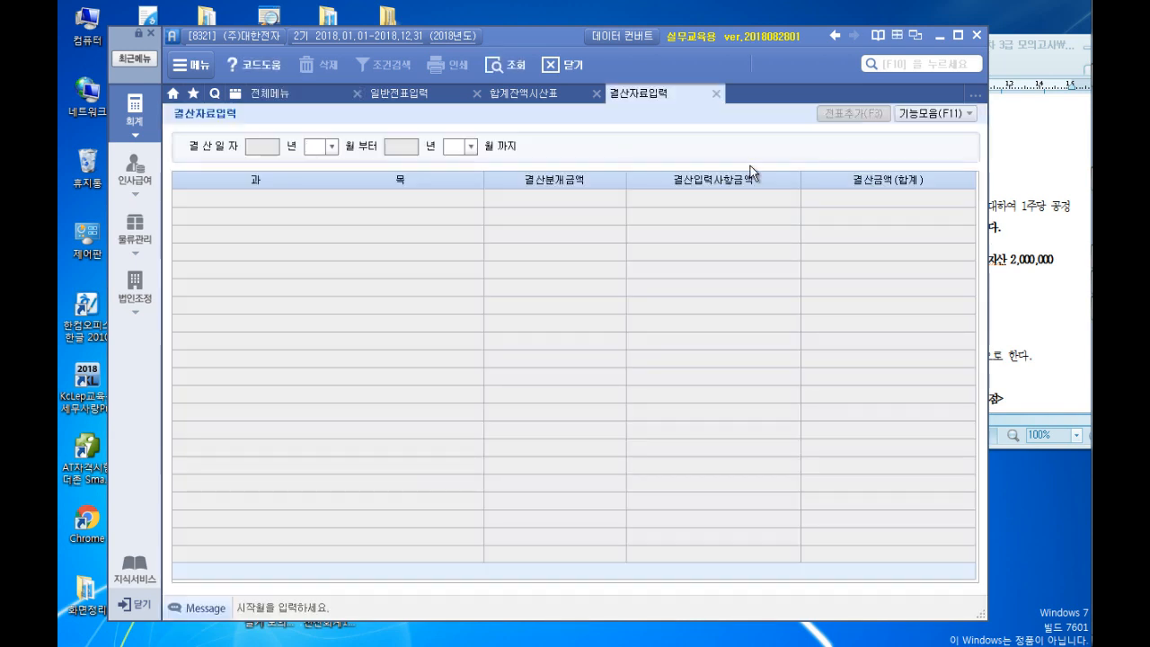
pyautogui.press('Return')
pyautogui.write('12')
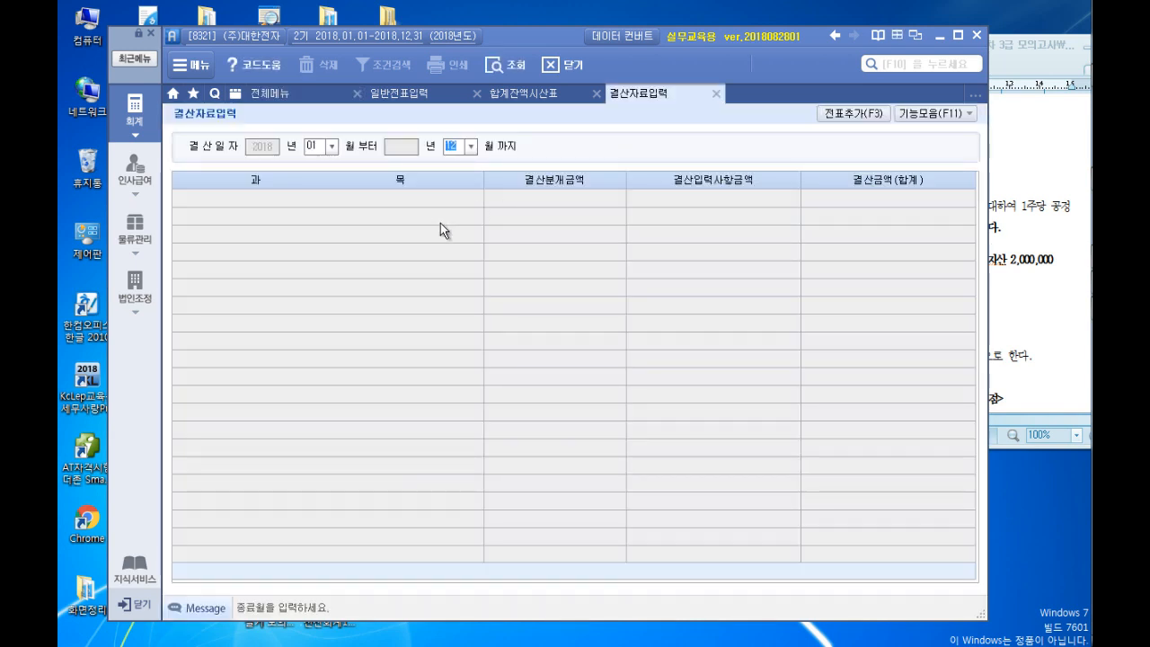
pyautogui.press('Return')
pyautogui.write('451')
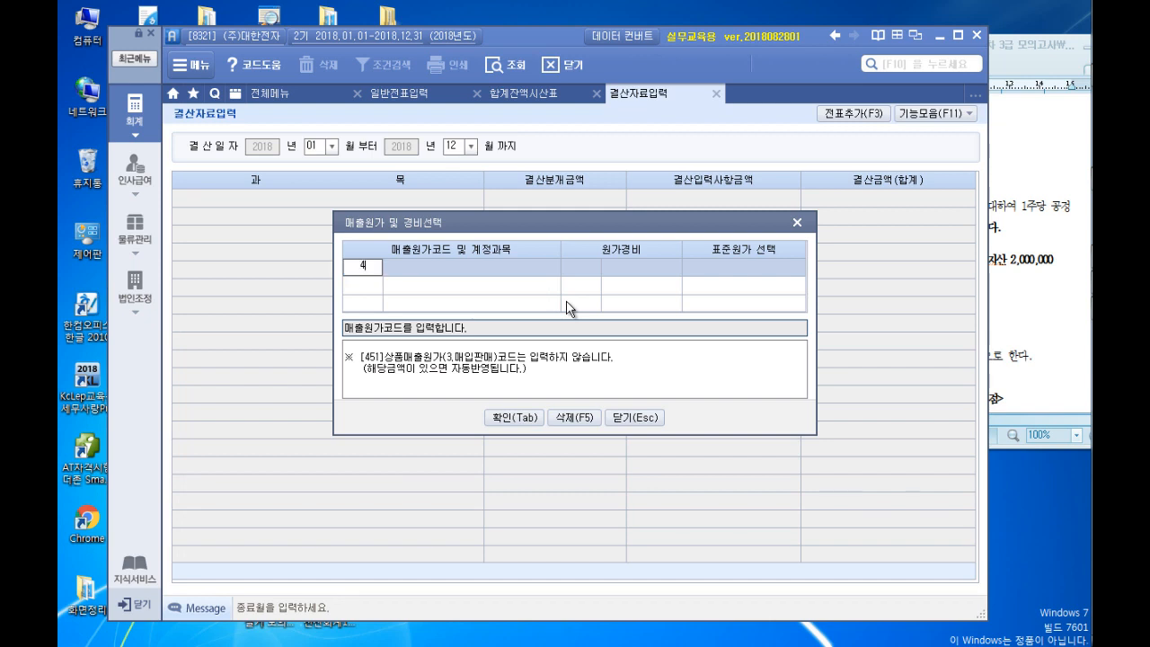
pyautogui.press('Return')
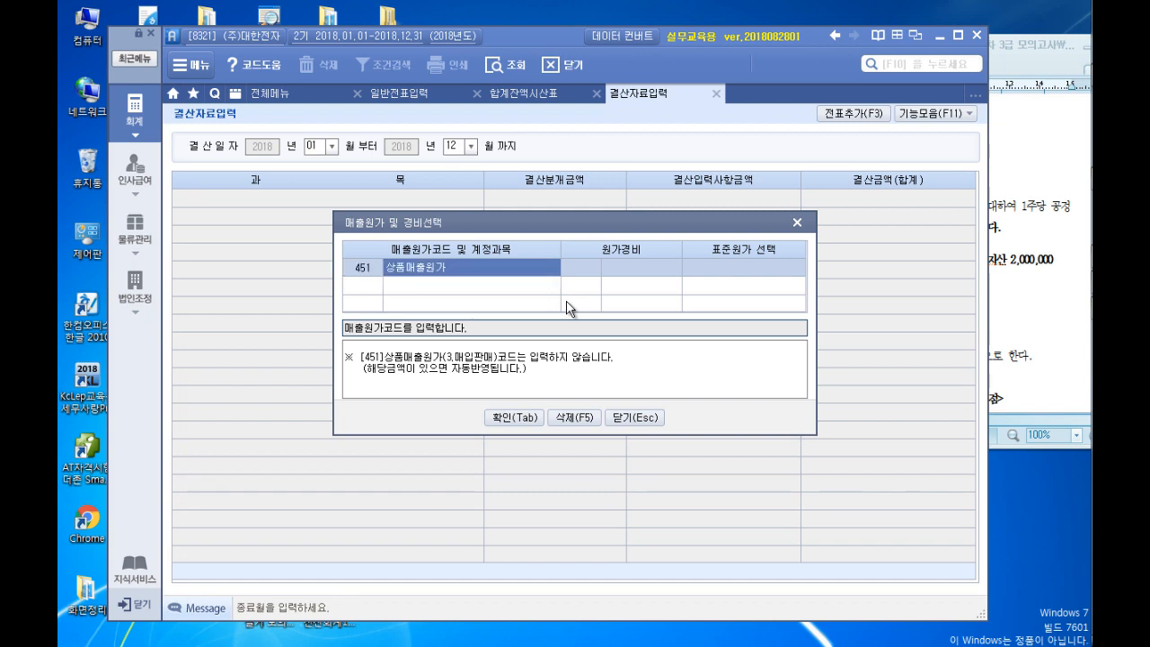
pyautogui.click(514, 416)
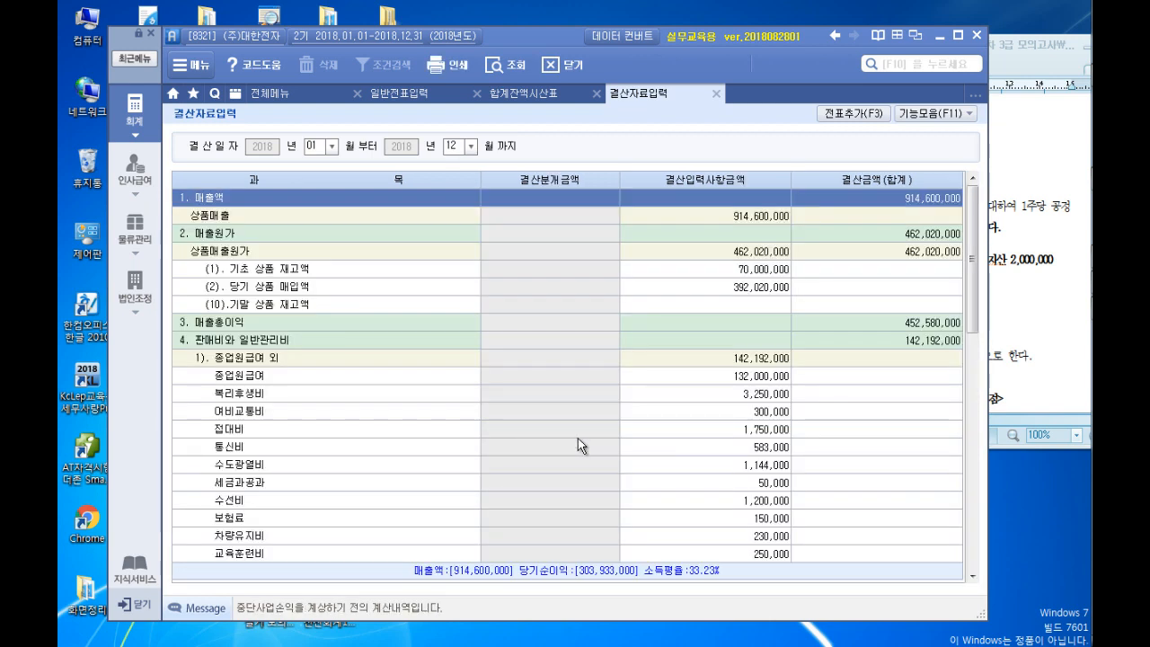
# Enter depreciation: 건물 2,000,000, 차량운반구 4,333,333, 비품 400,000
pyautogui.click(733, 302)
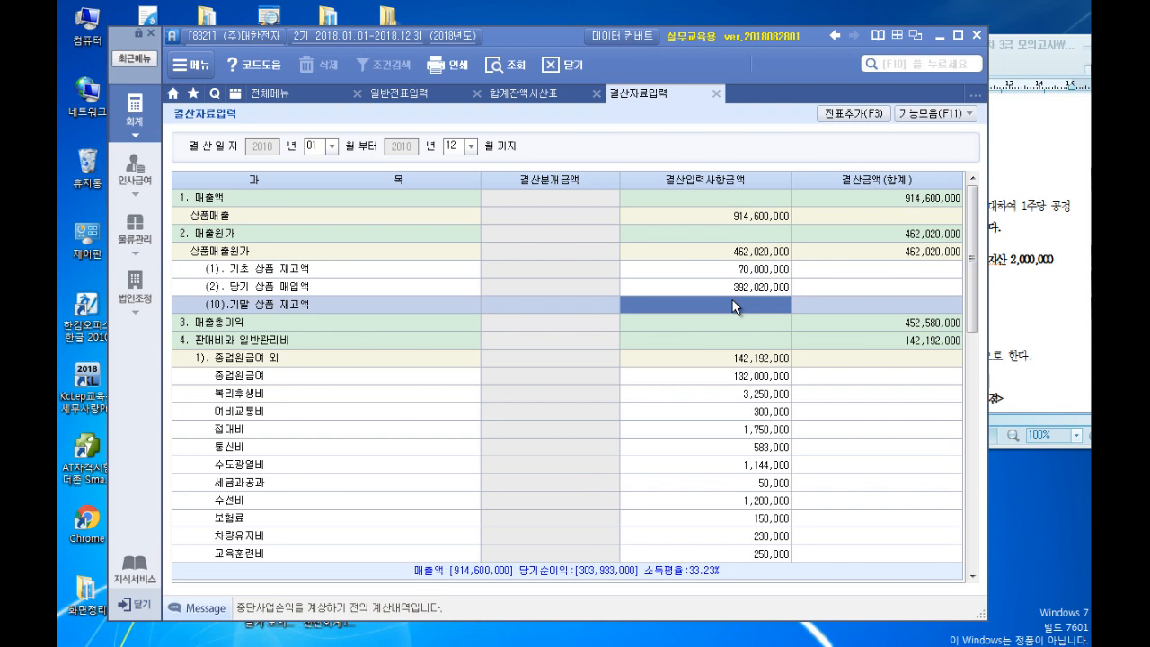
pyautogui.scroll(-9, 619, 352)
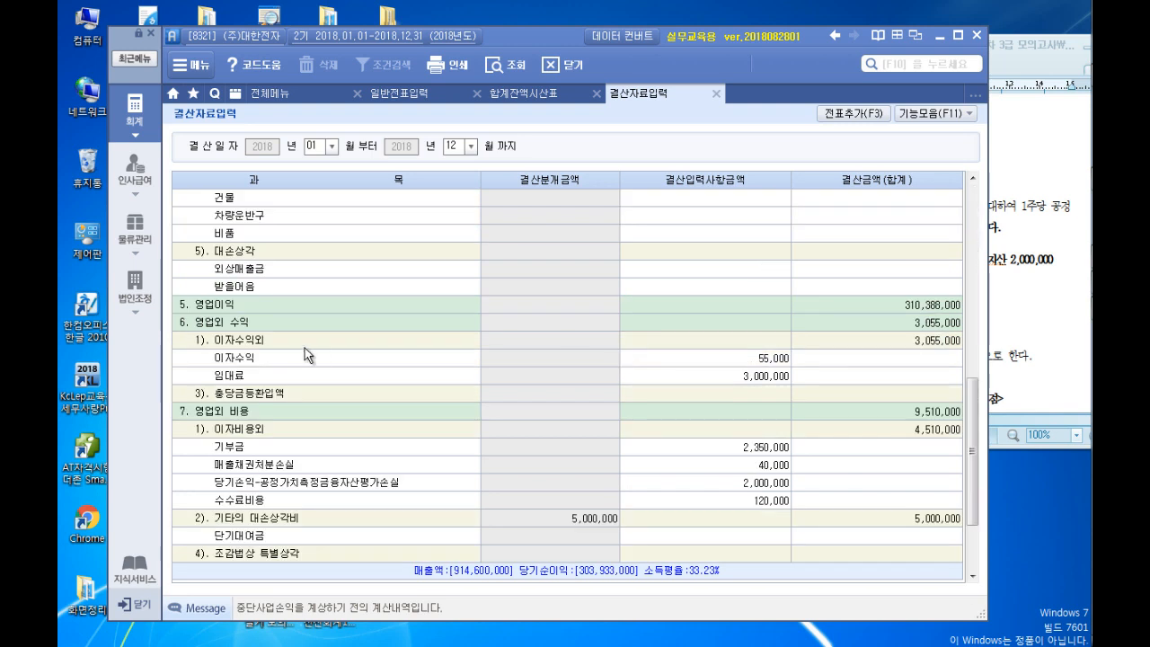
pyautogui.scroll(3, 305, 348)
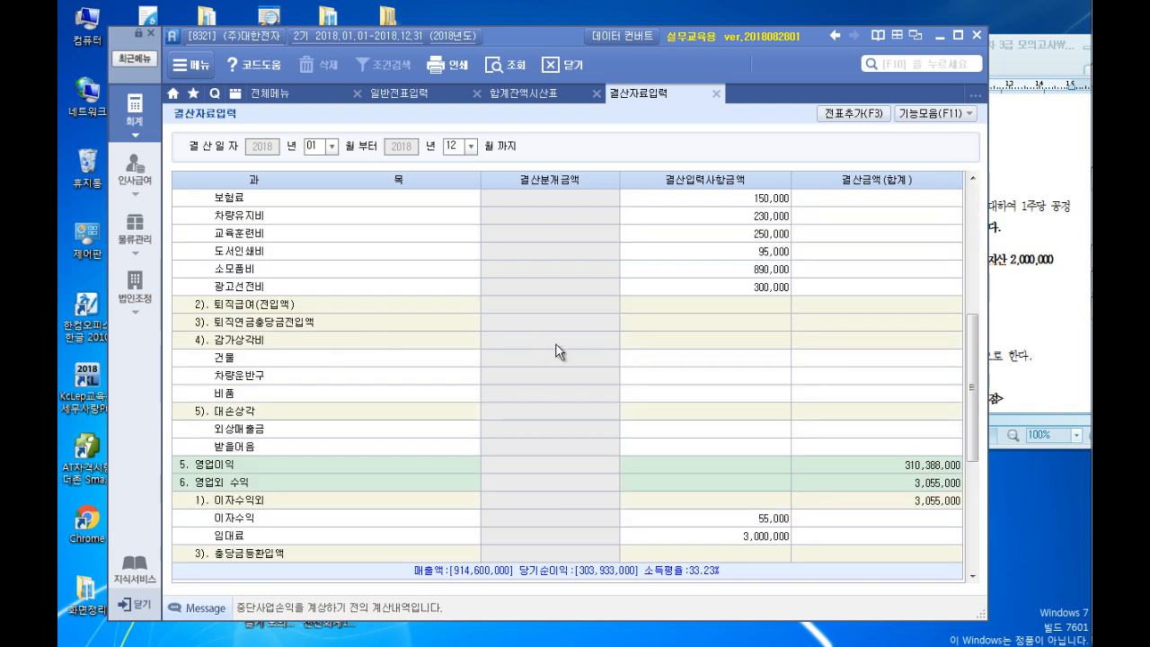
pyautogui.click(687, 339)
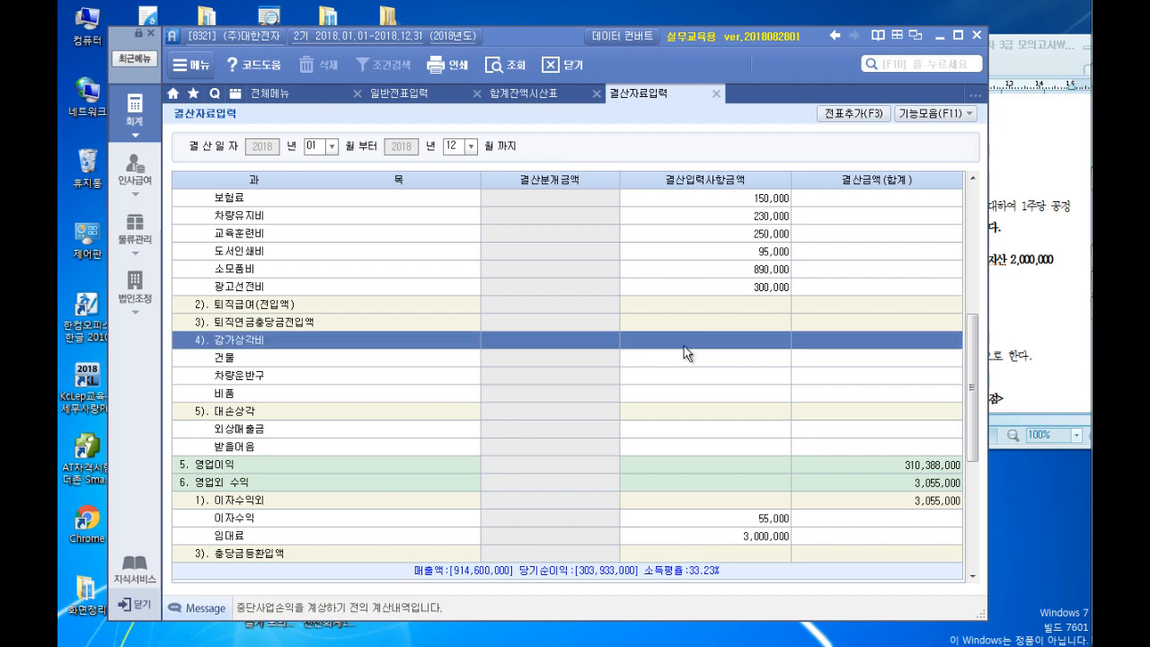
pyautogui.click(681, 358)
pyautogui.write('2000000')
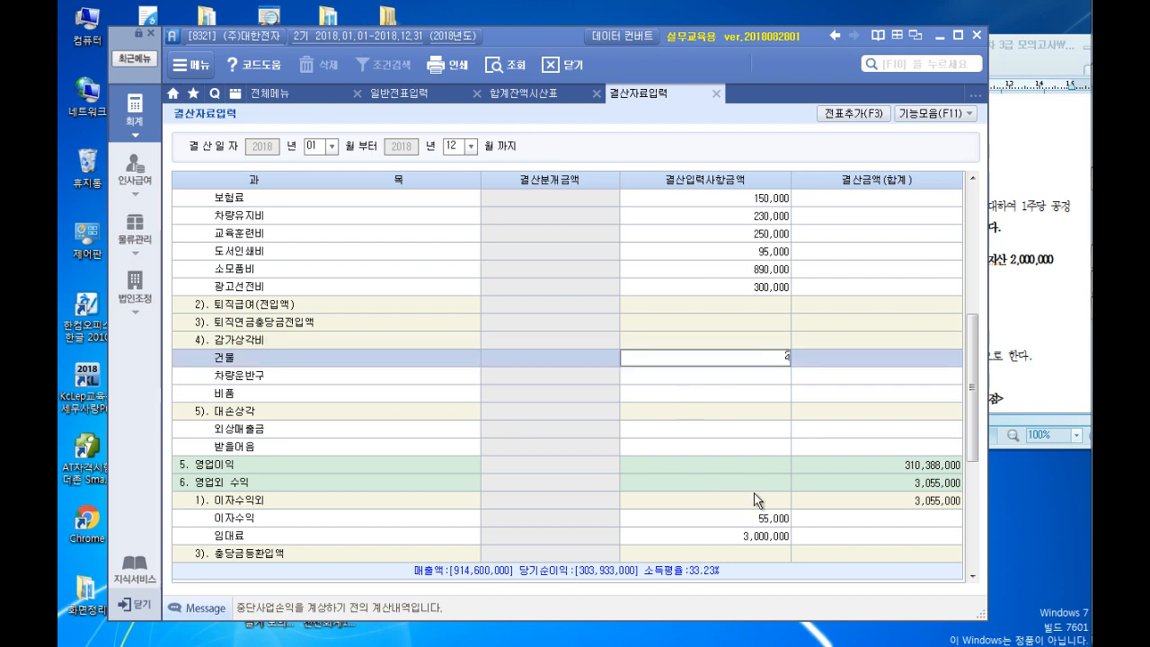
pyautogui.press('Return')
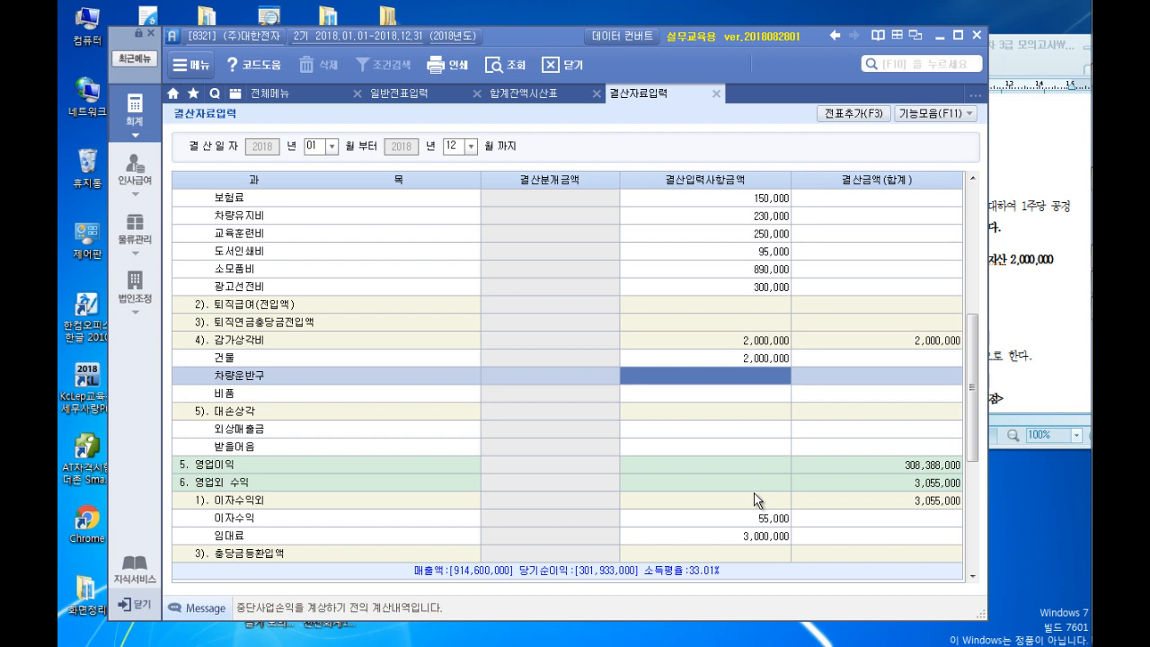
pyautogui.write('4,333')
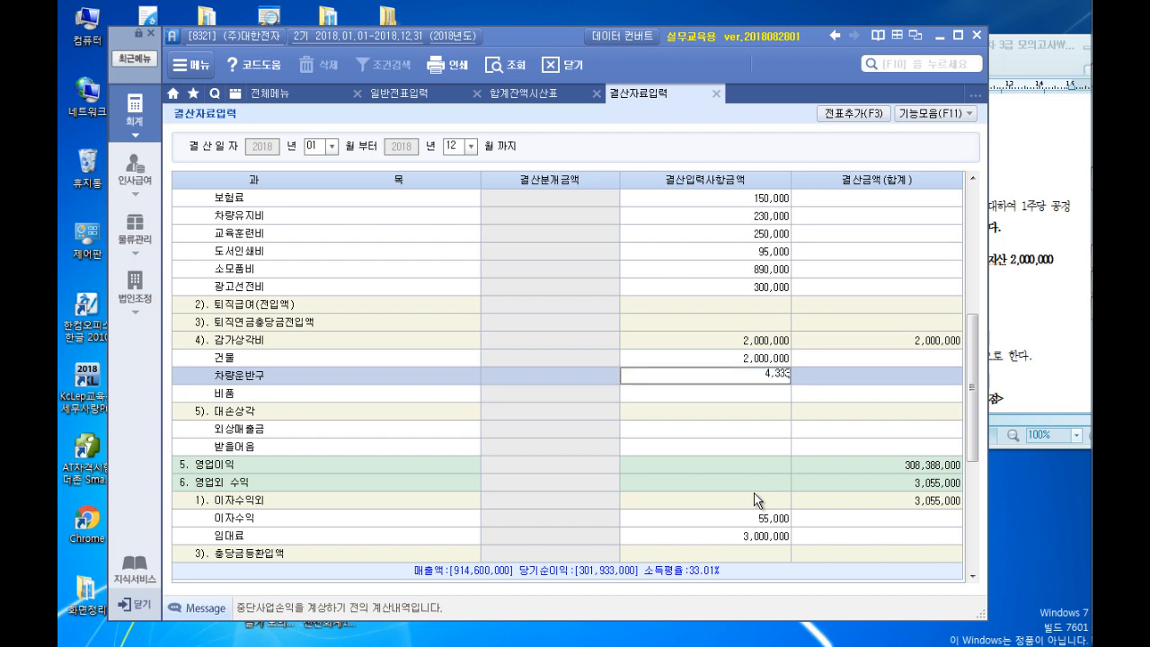
pyautogui.write(',333')
pyautogui.press('Return')
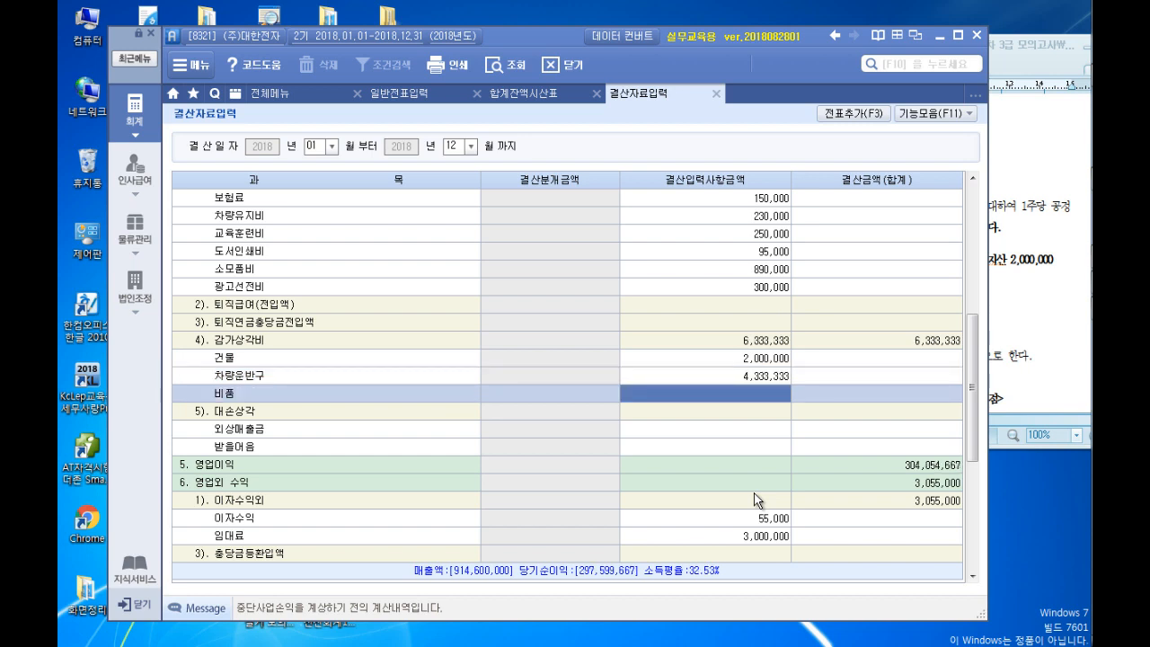
pyautogui.write('4000000')
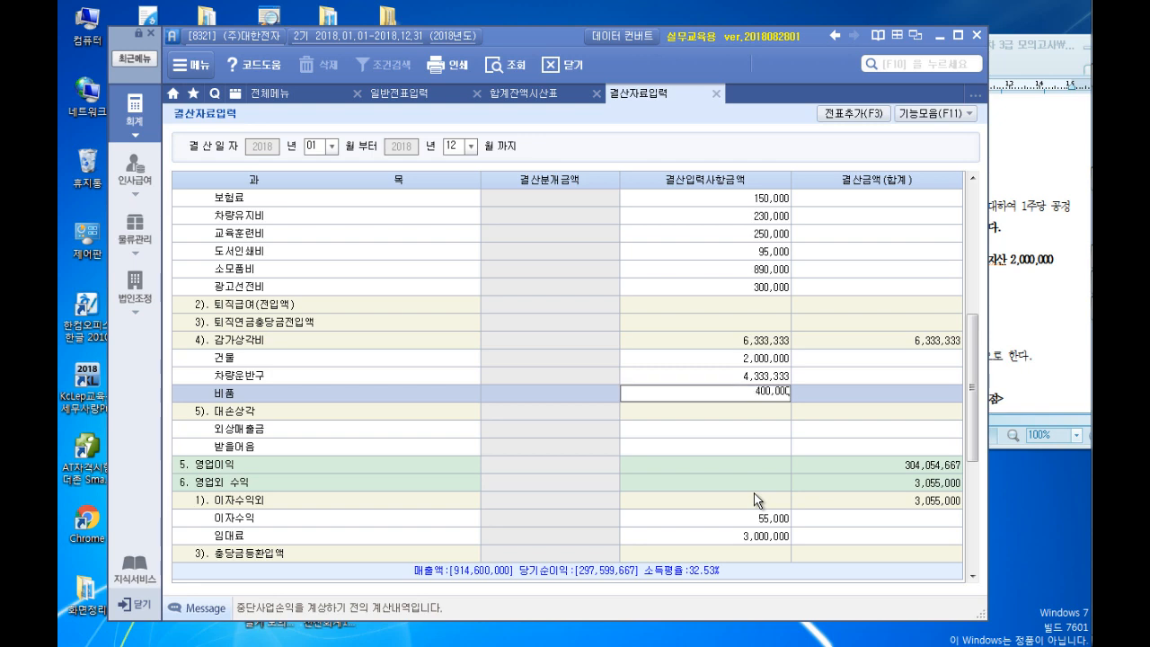
pyautogui.press('Return')
pyautogui.click(1047, 321)
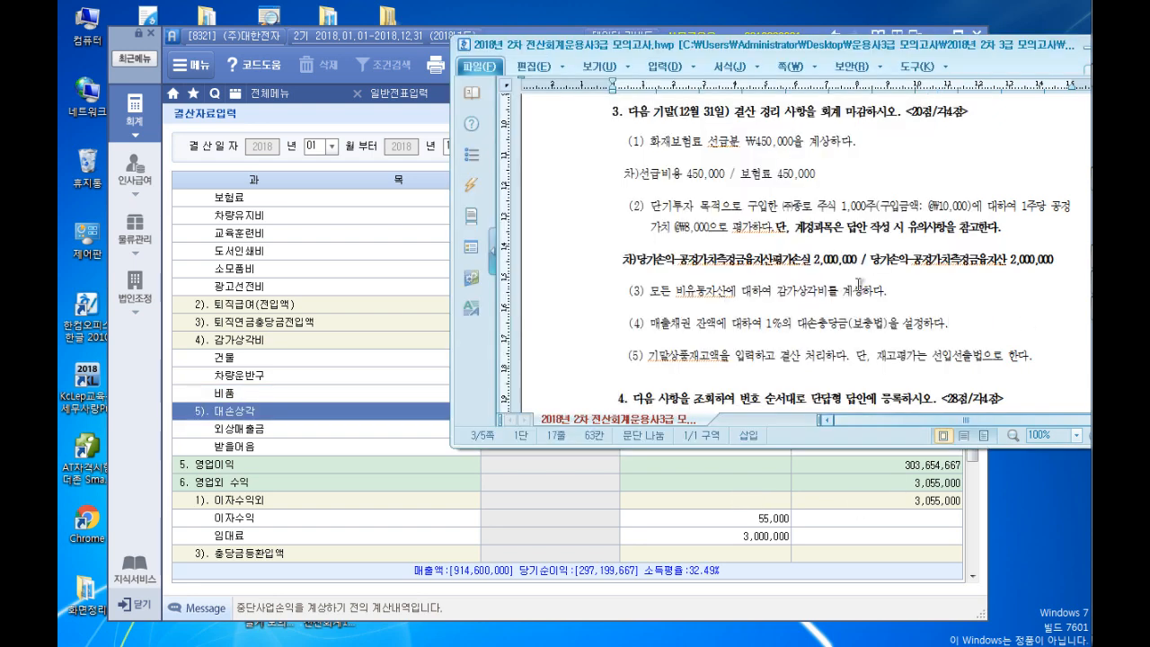
# Write the note 원가경비별감가상각명세서에서 확인한다. on a new line under item (3)
pyautogui.click(886, 288)
pyautogui.press('Return')
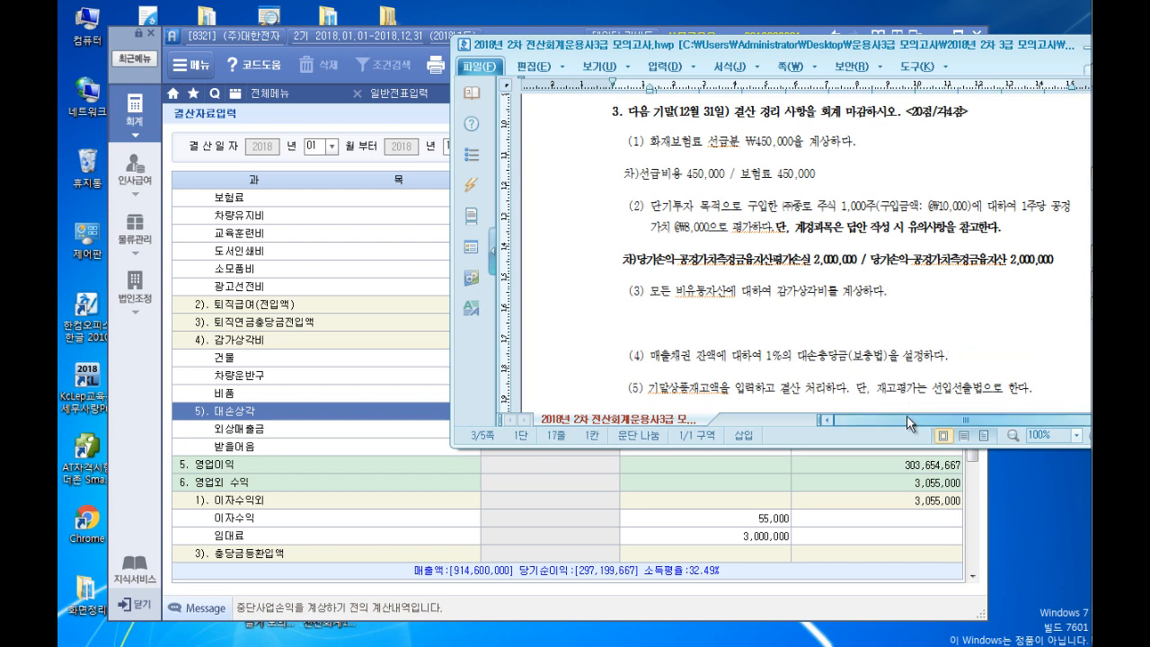
pyautogui.moveTo(698, 54); pyautogui.dragTo(676, 183)
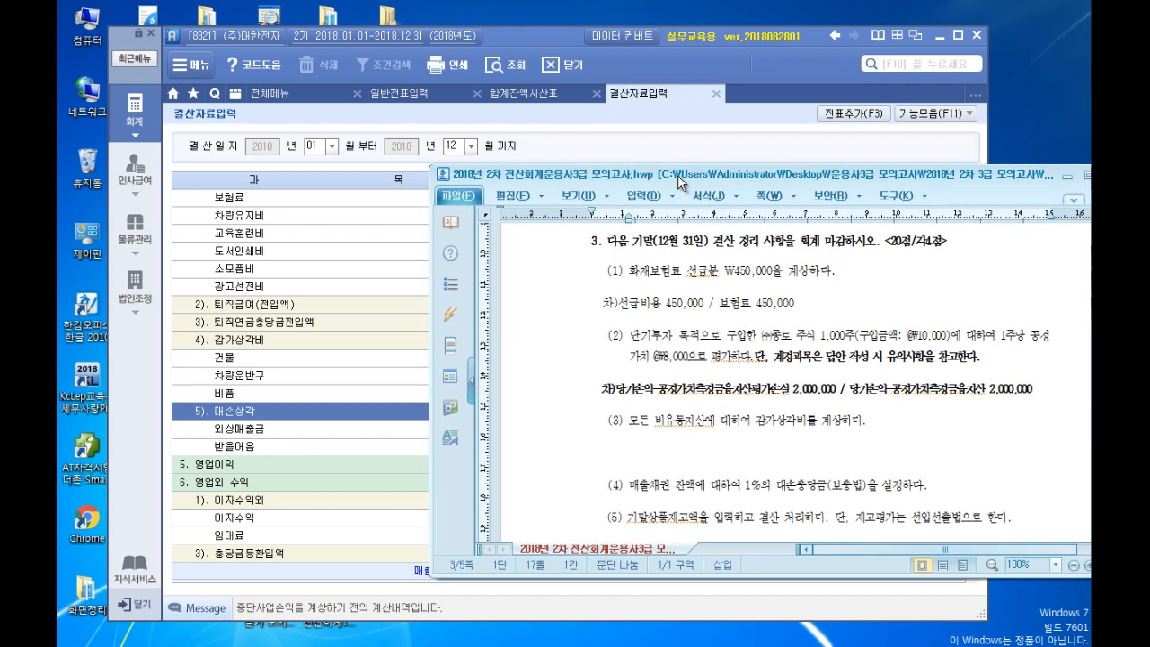
pyautogui.click(255, 97)
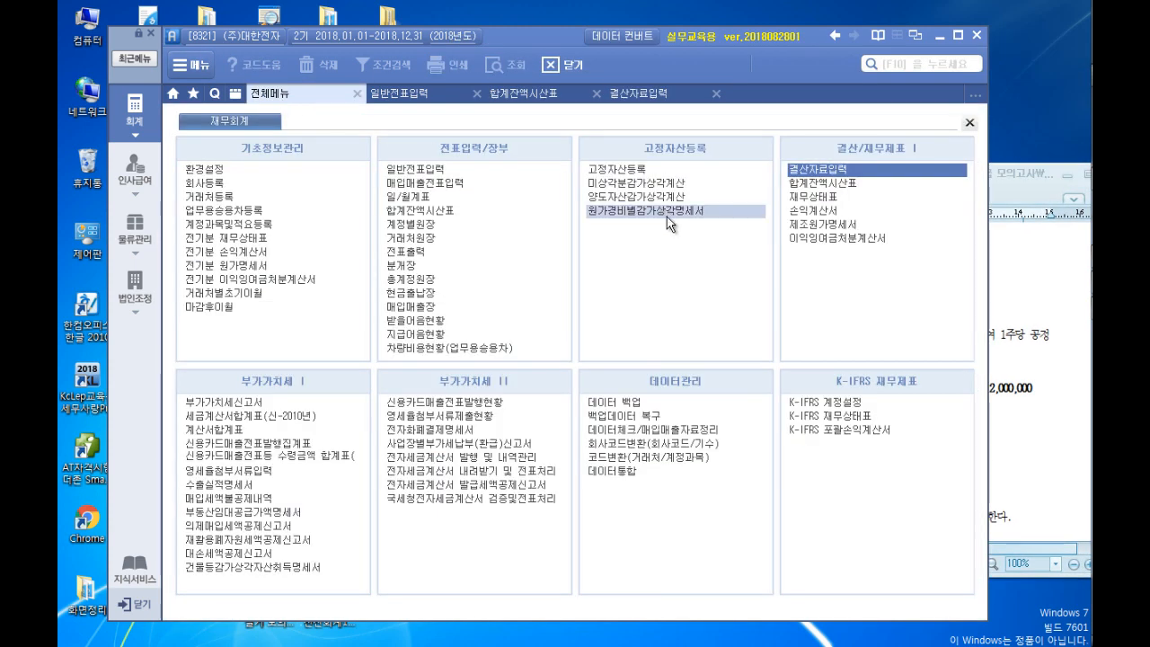
pyautogui.click(1003, 291)
pyautogui.click(663, 447)
pyautogui.write('원가')
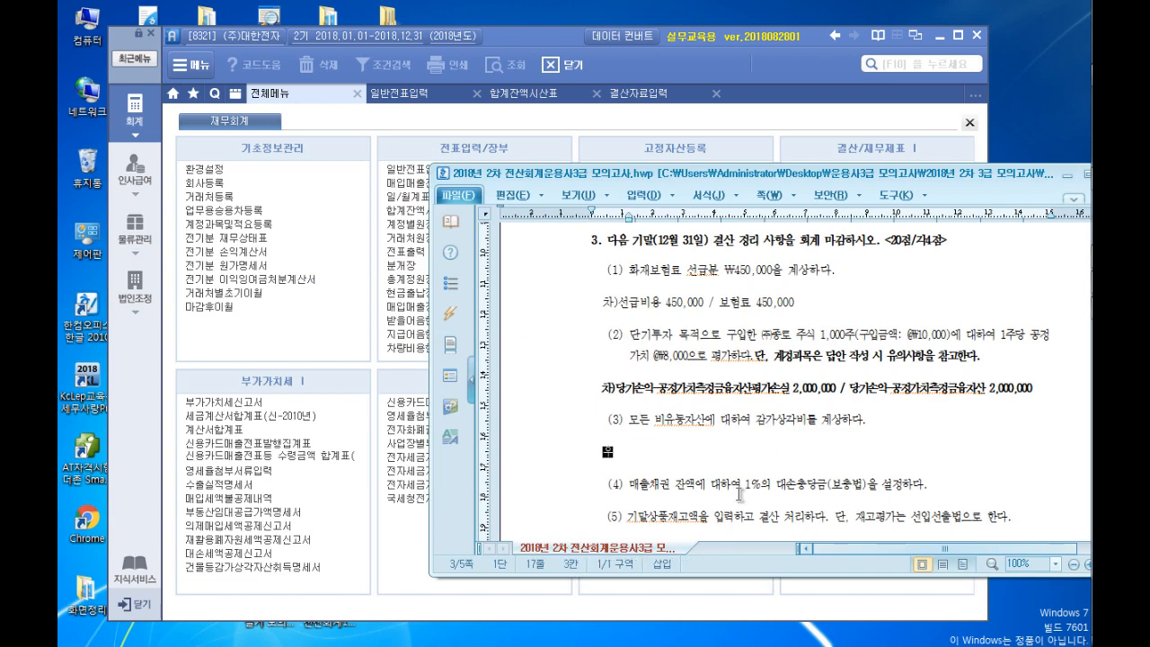
pyautogui.write('경ㅂ')
pyautogui.write('ㅣ별감가상각명세서')
pyautogui.moveTo(747, 171); pyautogui.dragTo(703, 72)
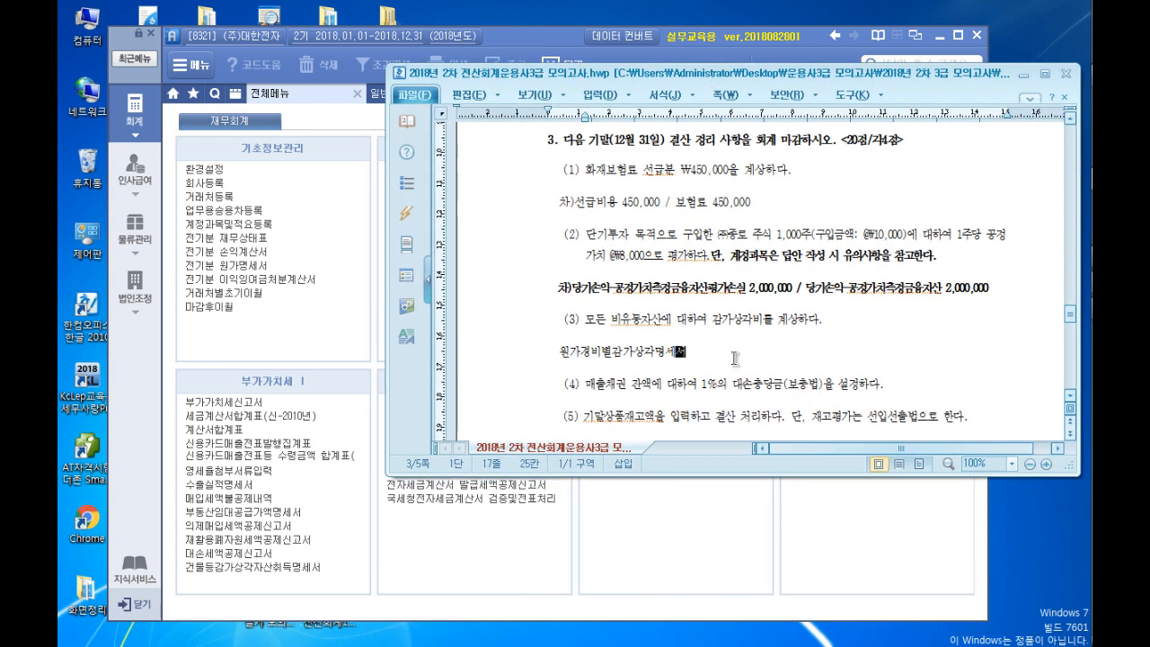
pyautogui.write('에서 ')
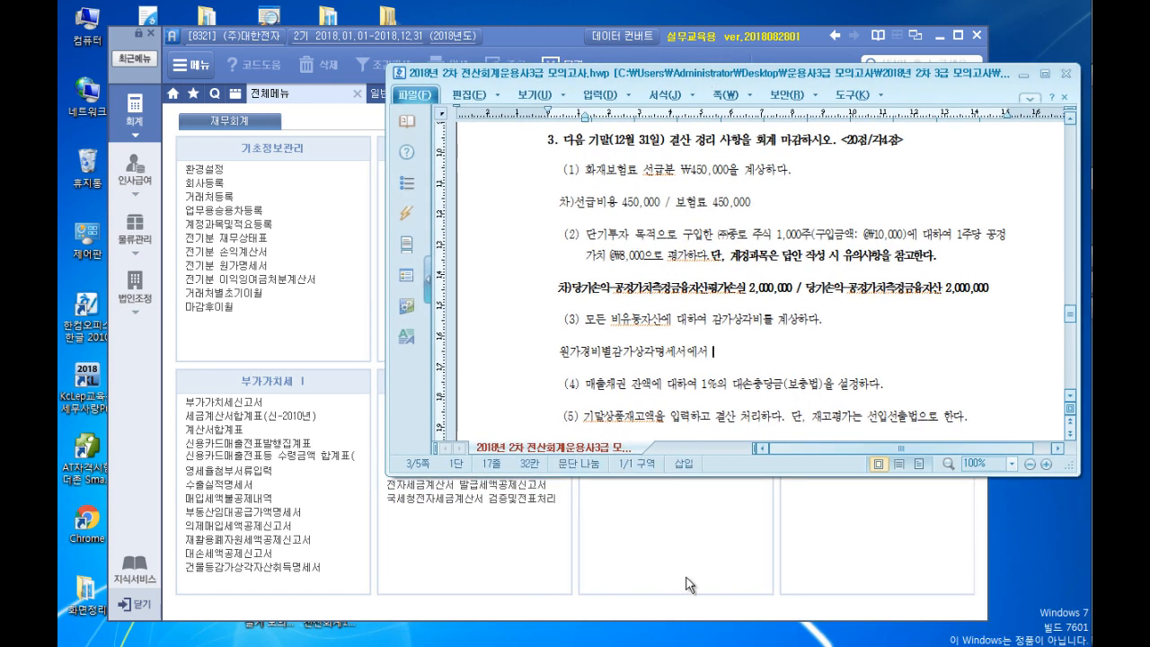
pyautogui.write('확인한다.')
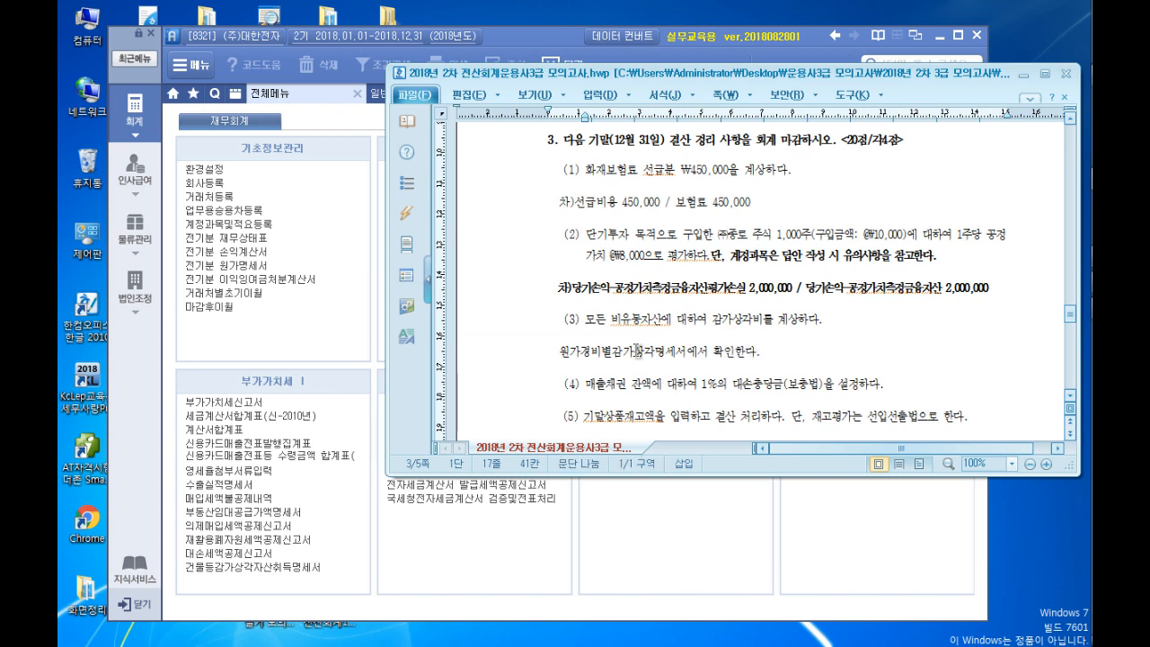
# Add blank lines after item (4) and go back to sPLUS
pyautogui.scroll(-3, 638, 352)
pyautogui.click(891, 288)
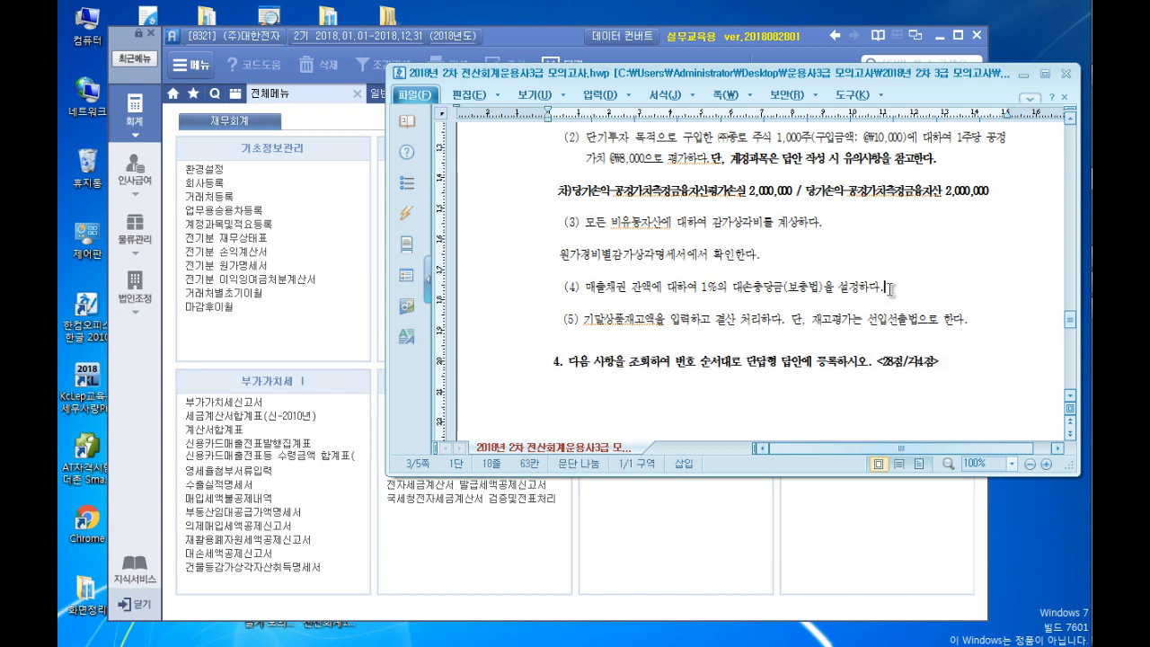
pyautogui.press('Return')
pyautogui.press('Return')
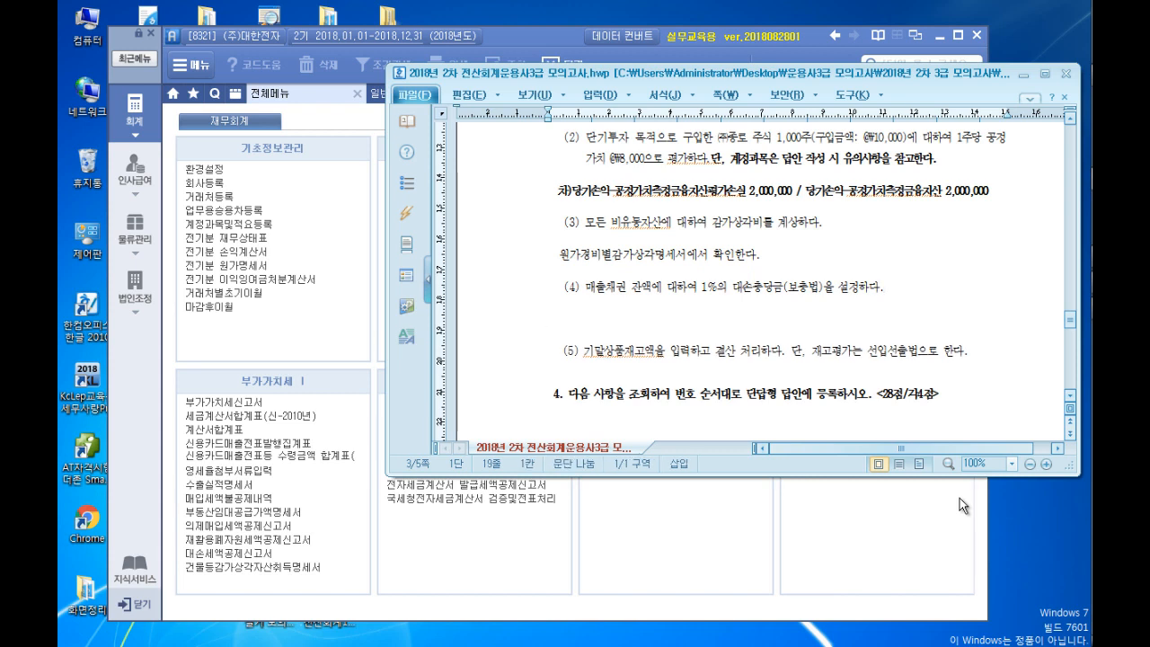
pyautogui.click(352, 122)
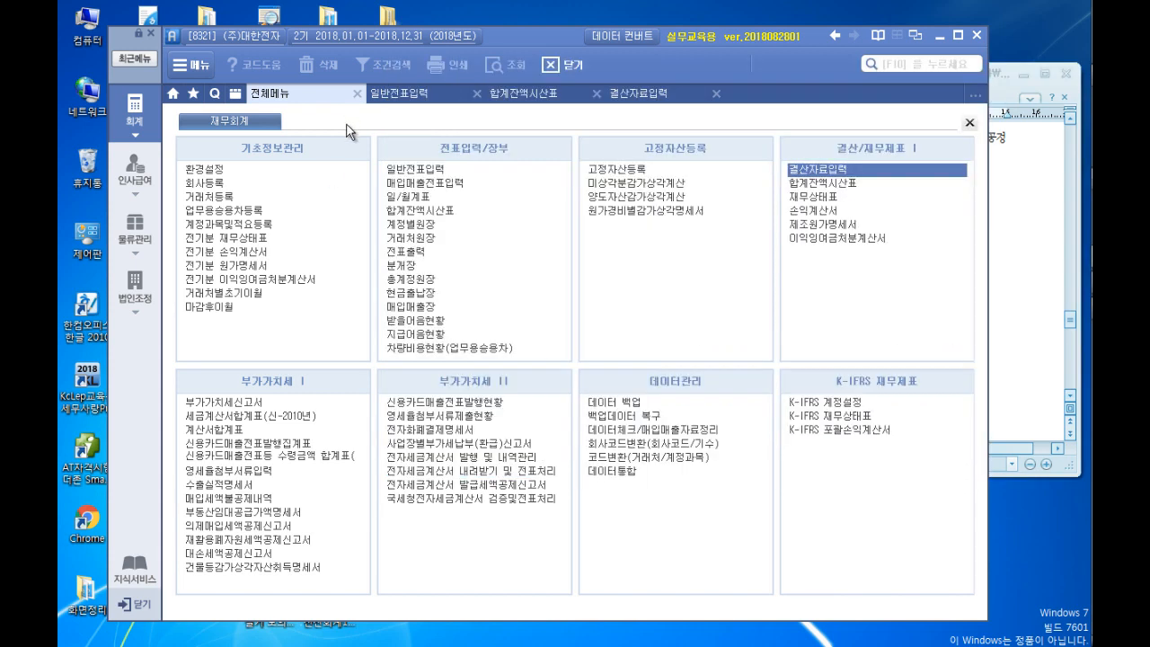
# Check 외상매출금 293,060,000 and its 대손충당금 900,000 in the Dec 31 trial balance
pyautogui.click(550, 96)
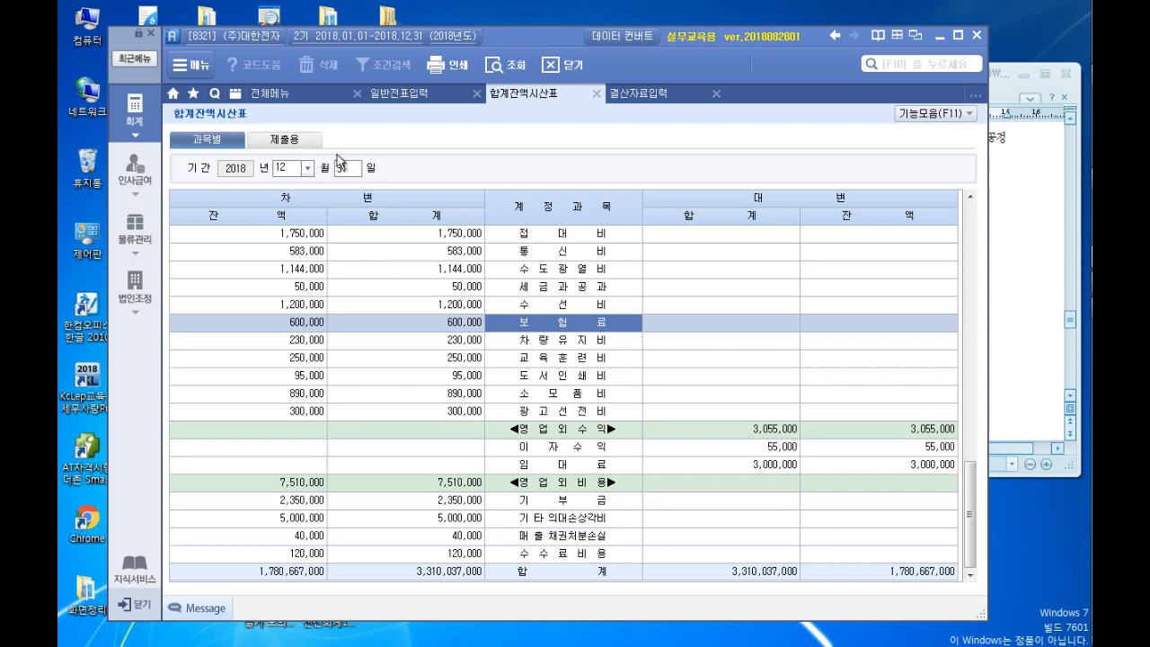
pyautogui.scroll(10, 485, 340)
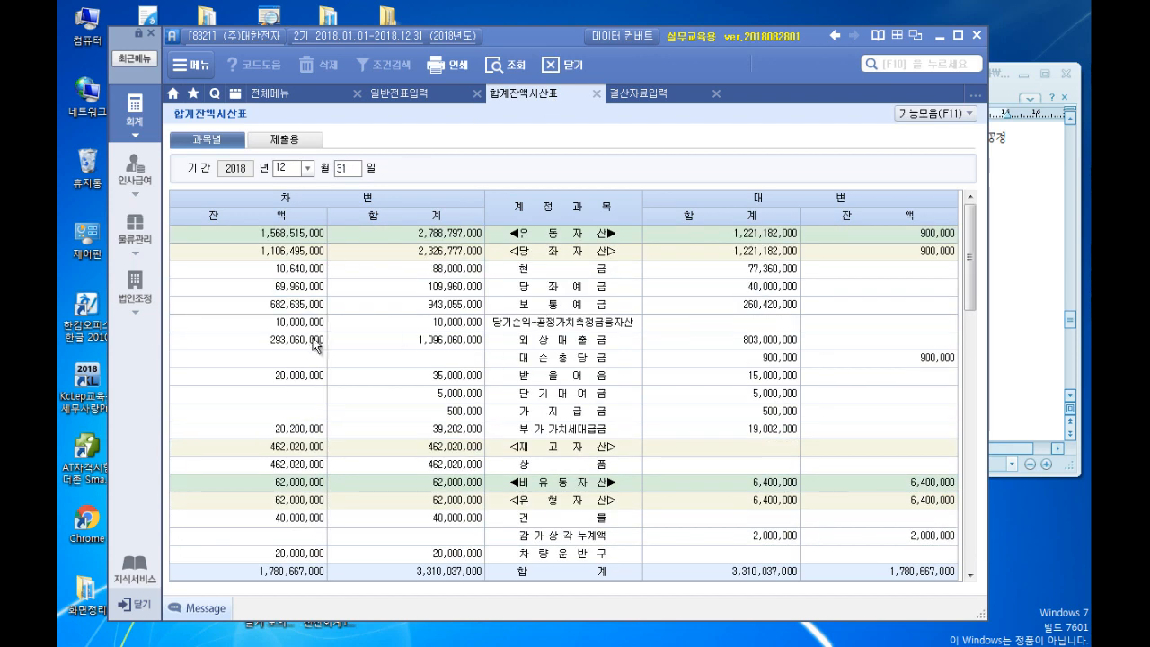
pyautogui.click(273, 346)
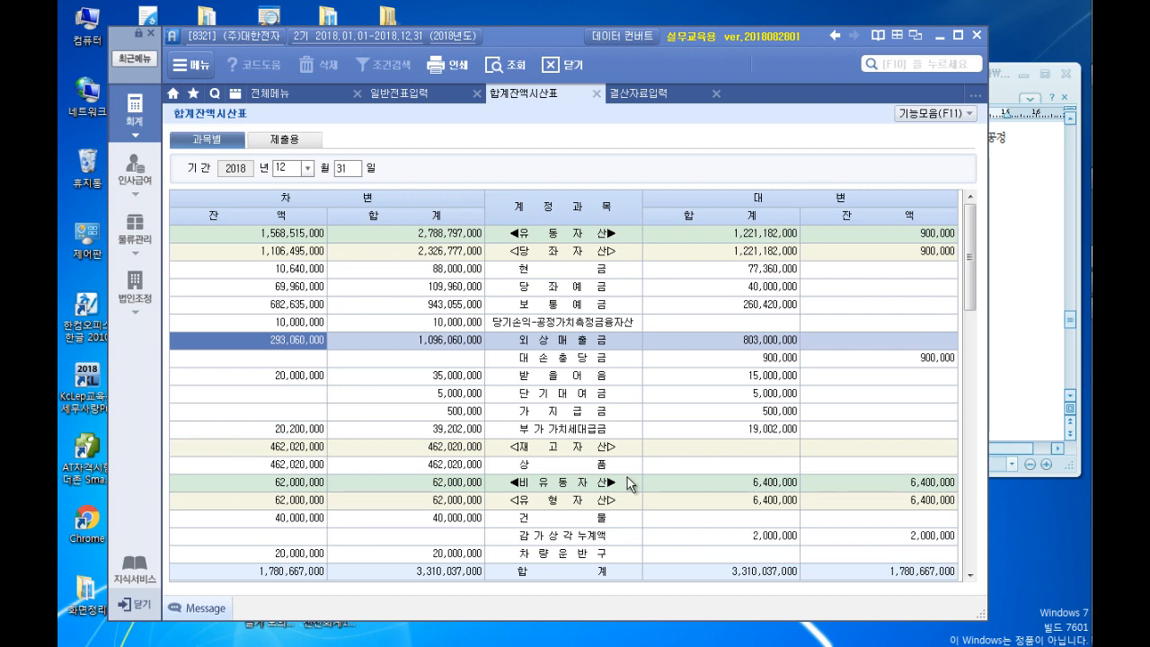
pyautogui.press('Down')
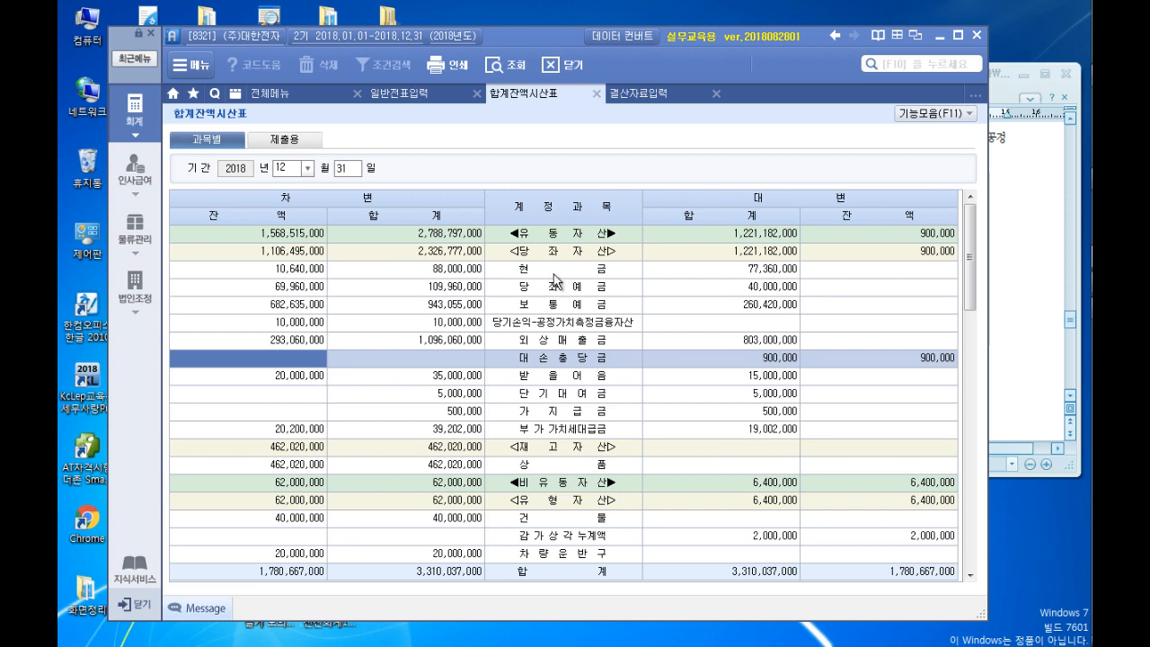
# Confirm the 900,000 대손충당금 credit balance, then bring up 결산자료입력's 5). 대손상각 rows
pyautogui.click(947, 358)
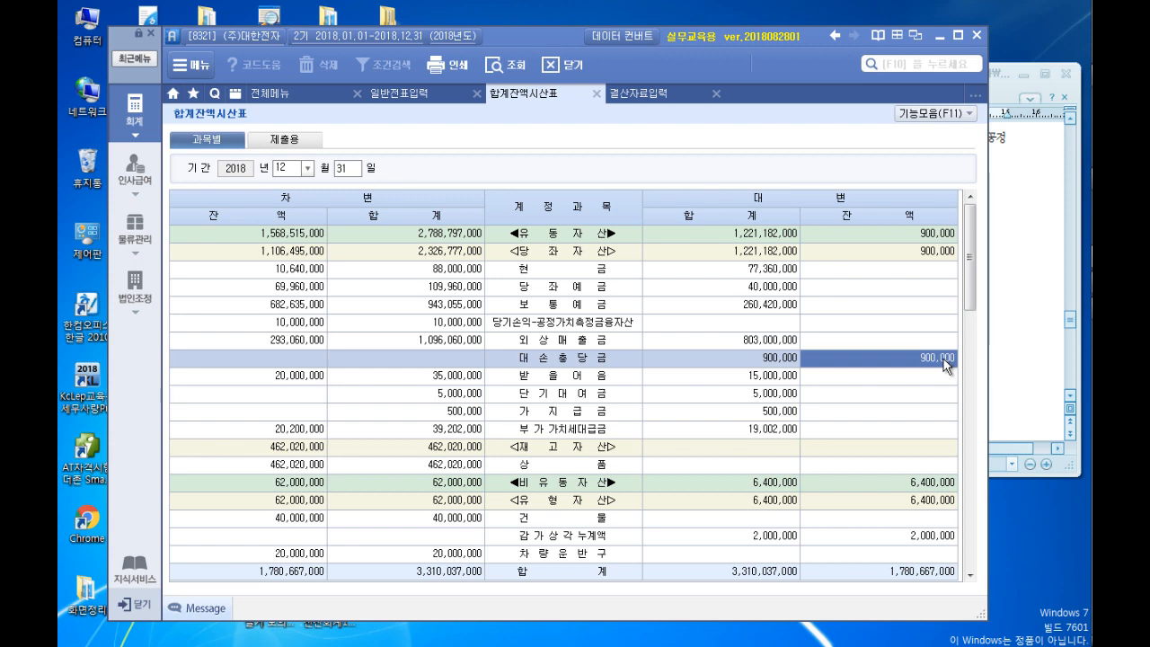
pyautogui.click(640, 94)
pyautogui.scroll(-7, 405, 360)
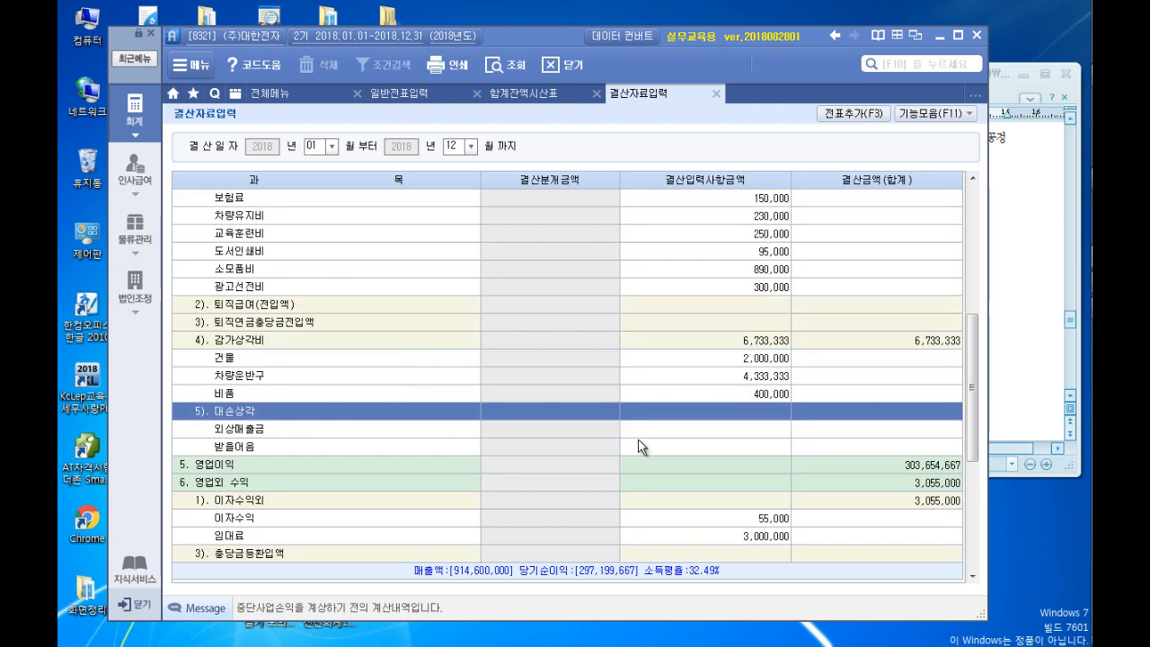
# Enter bad-debt expense of 2,030,600 for 외상매출금 and 200,000 for 받을어음
pyautogui.click(683, 429)
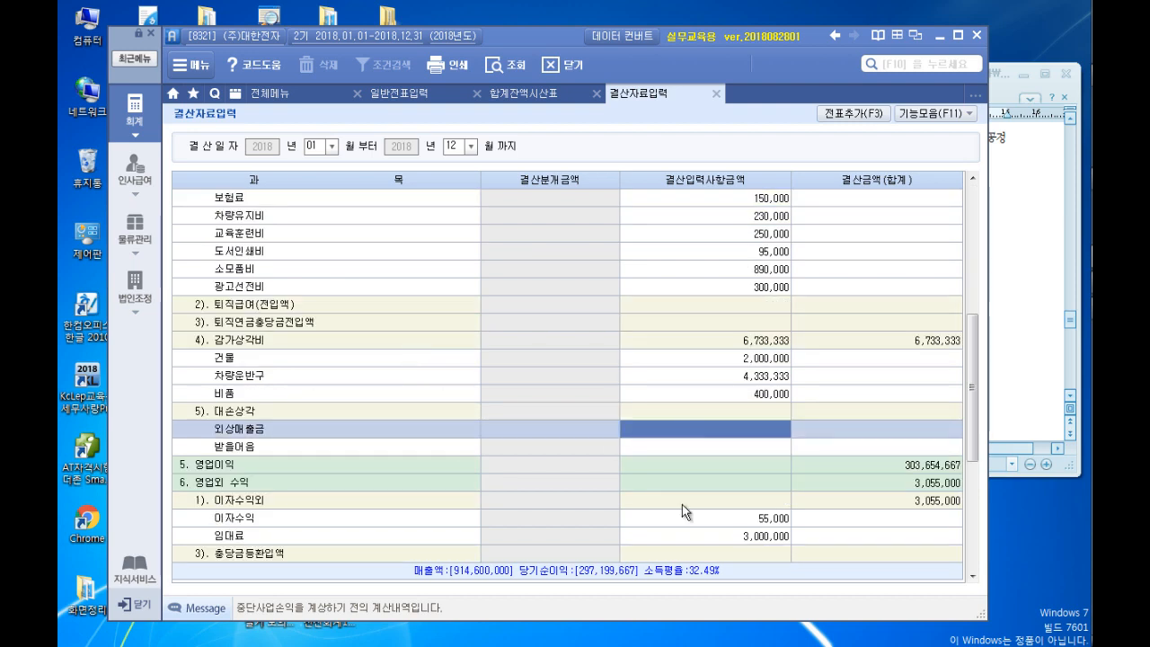
pyautogui.write('2,030,')
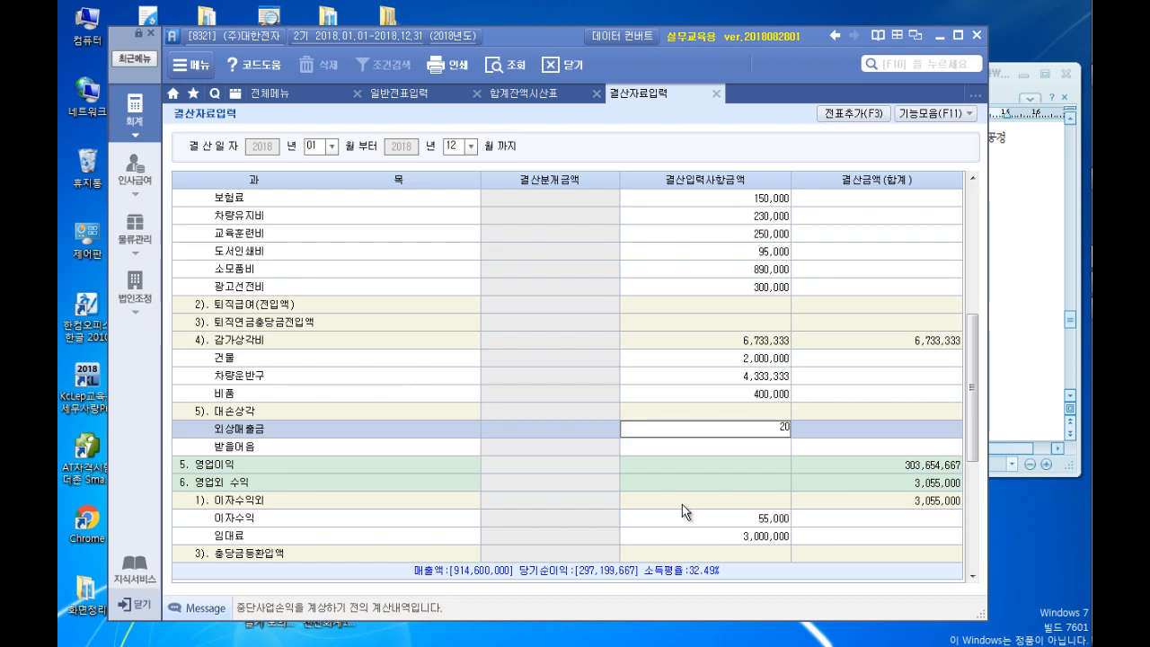
pyautogui.write('600')
pyautogui.press('Return')
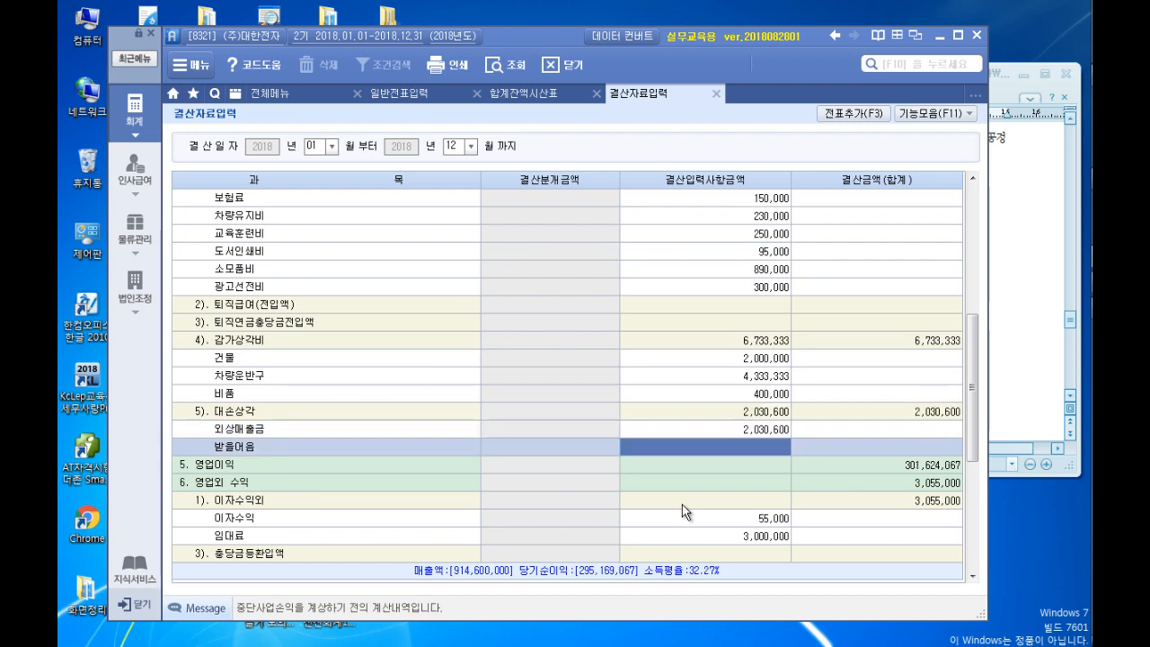
pyautogui.write('2000000')
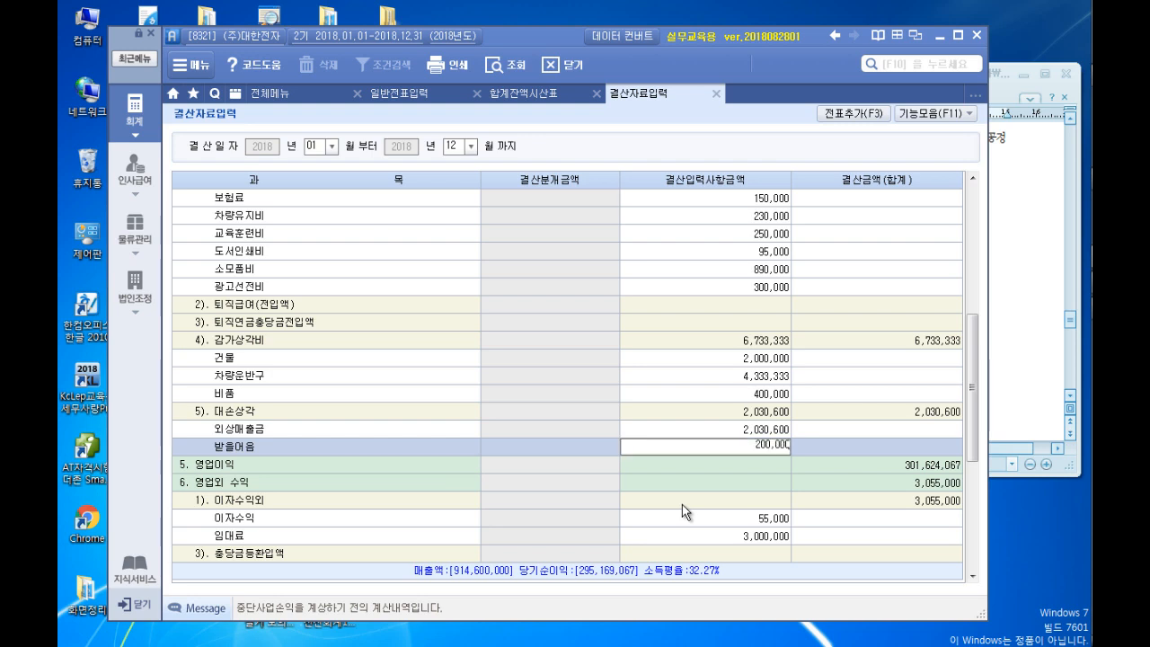
pyautogui.press('Return')
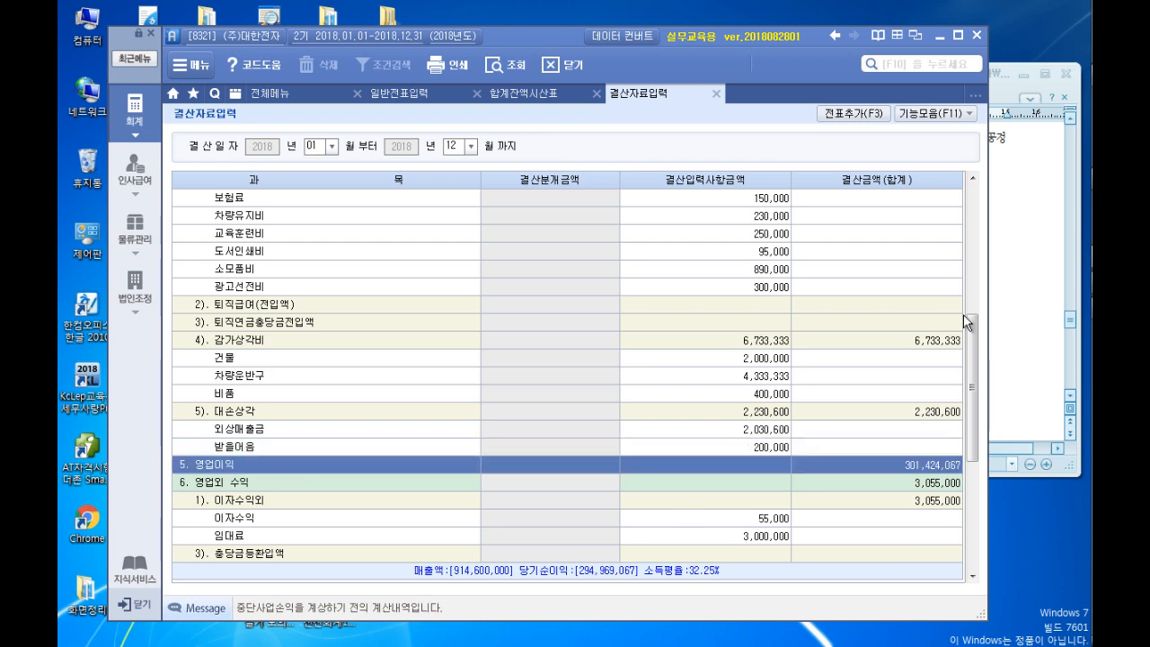
pyautogui.click(1034, 214)
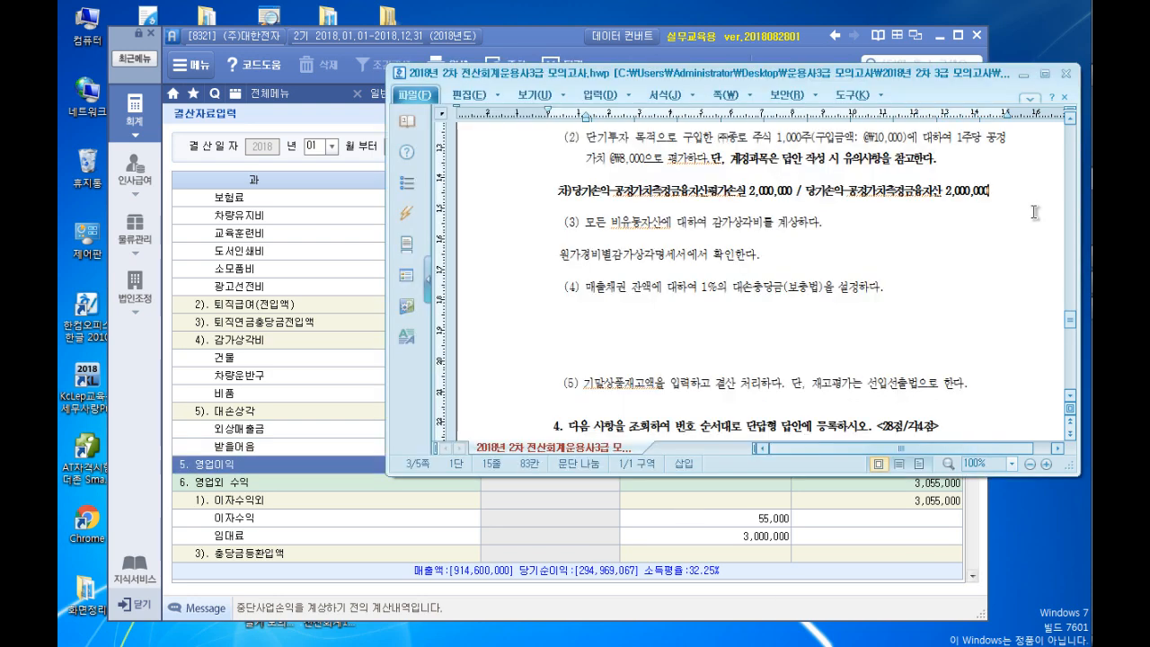
# Write the item (4) note: the 12/31 expected bad-debt amount minus the full 대손충당금 is the answer
pyautogui.click(598, 290)
pyautogui.click(890, 292)
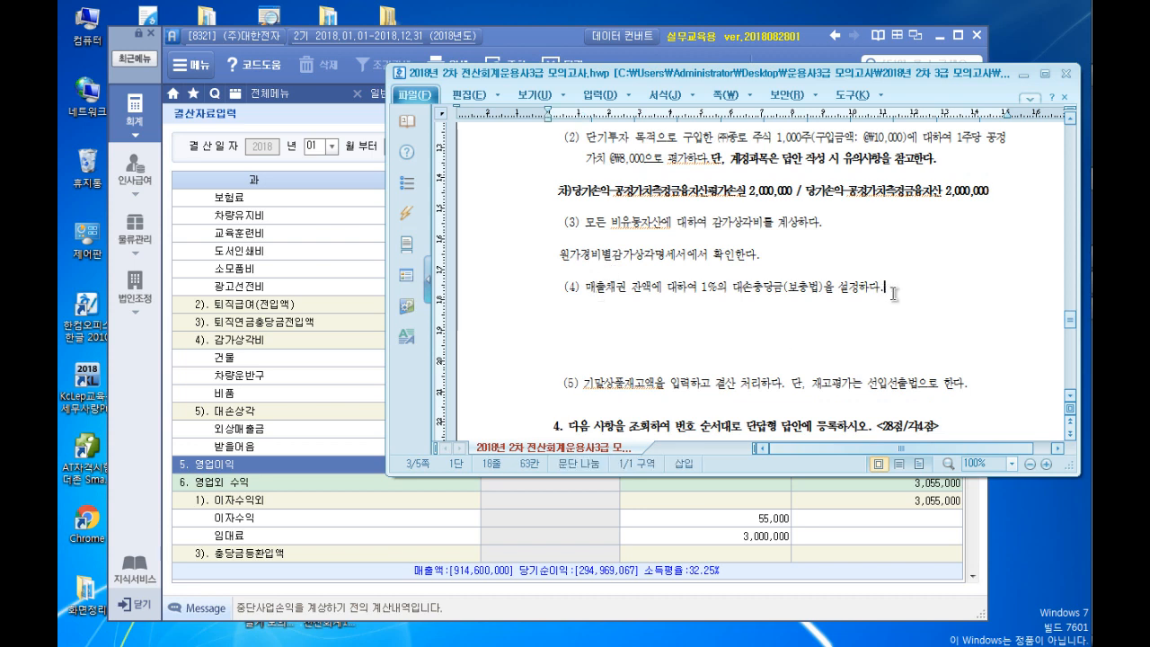
pyautogui.press('Return')
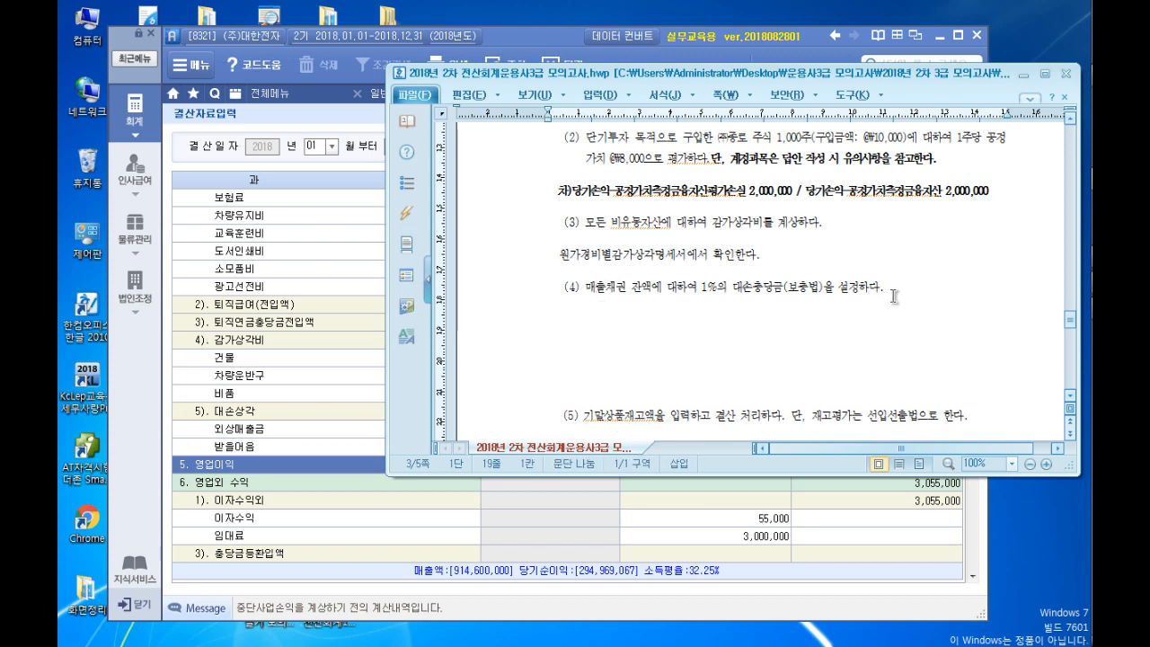
pyautogui.press('Delete')
pyautogui.write('하계잔액 ')
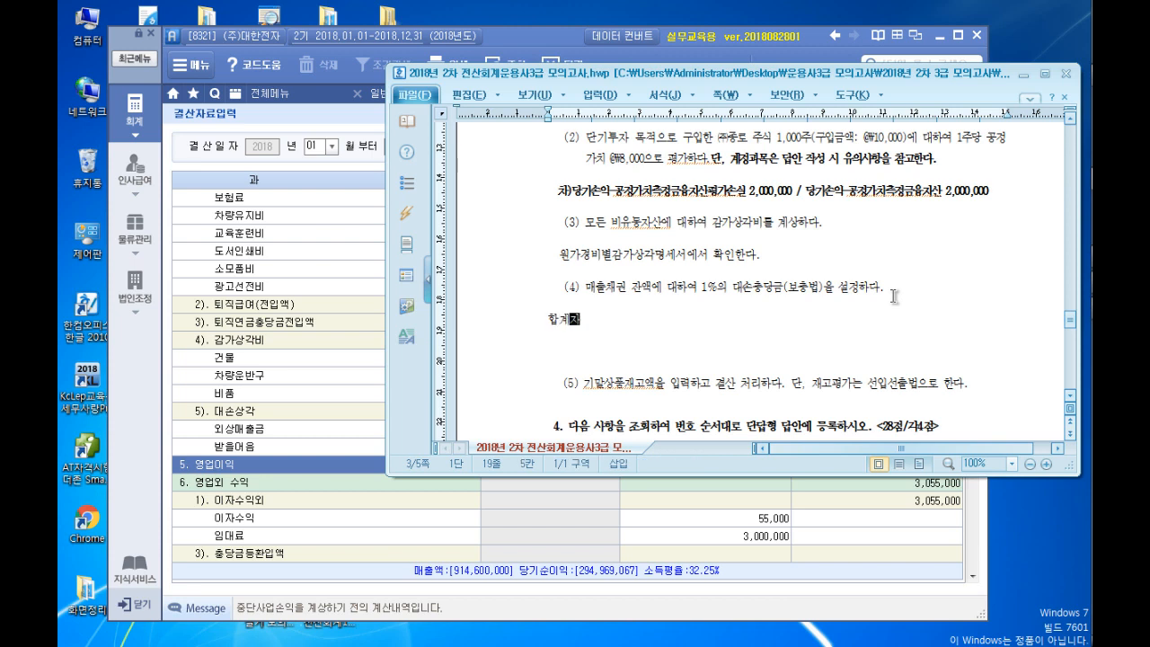
pyautogui.write('시산표 ')
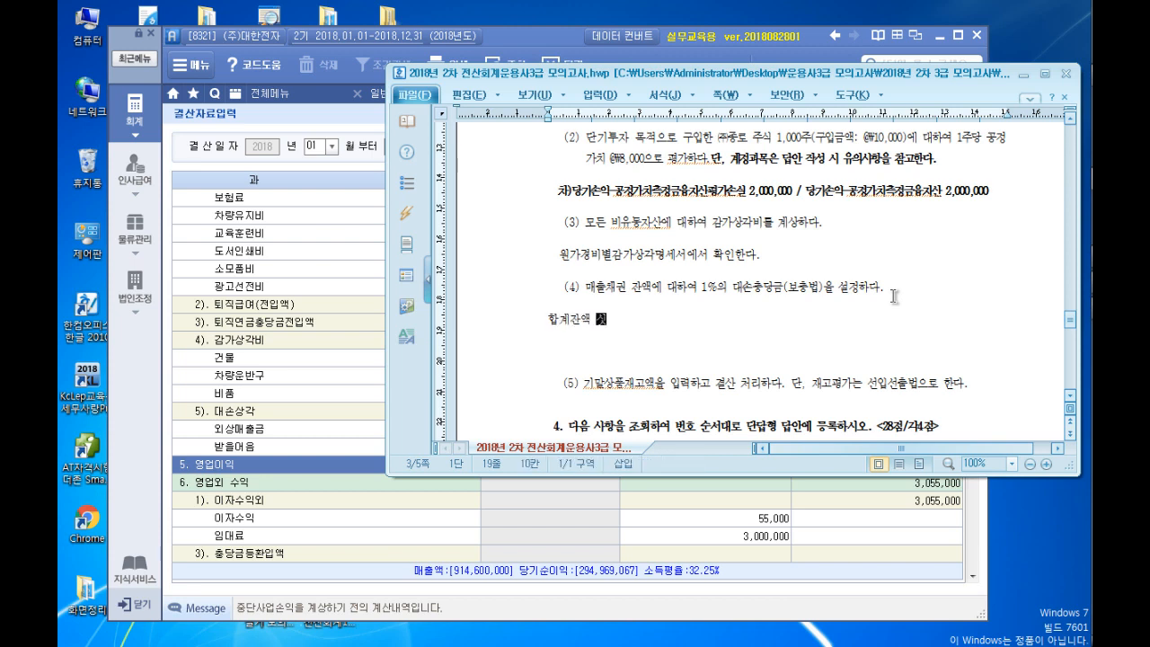
pyautogui.write('12월31일 ')
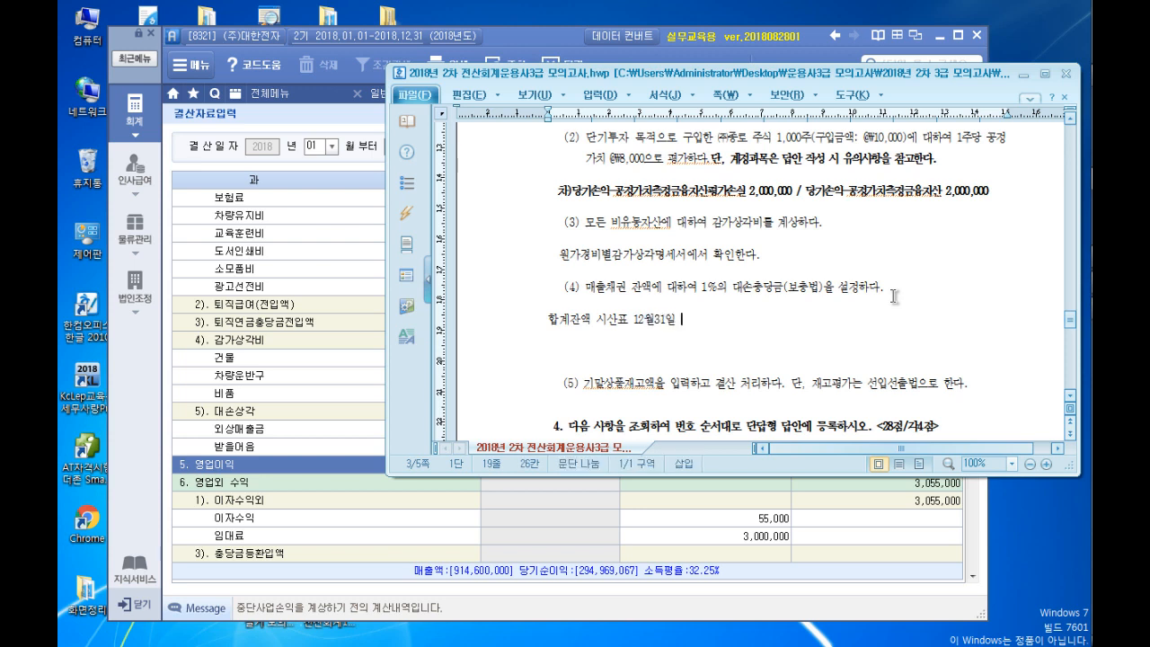
pyautogui.write('잔액으을 확인해서 대')
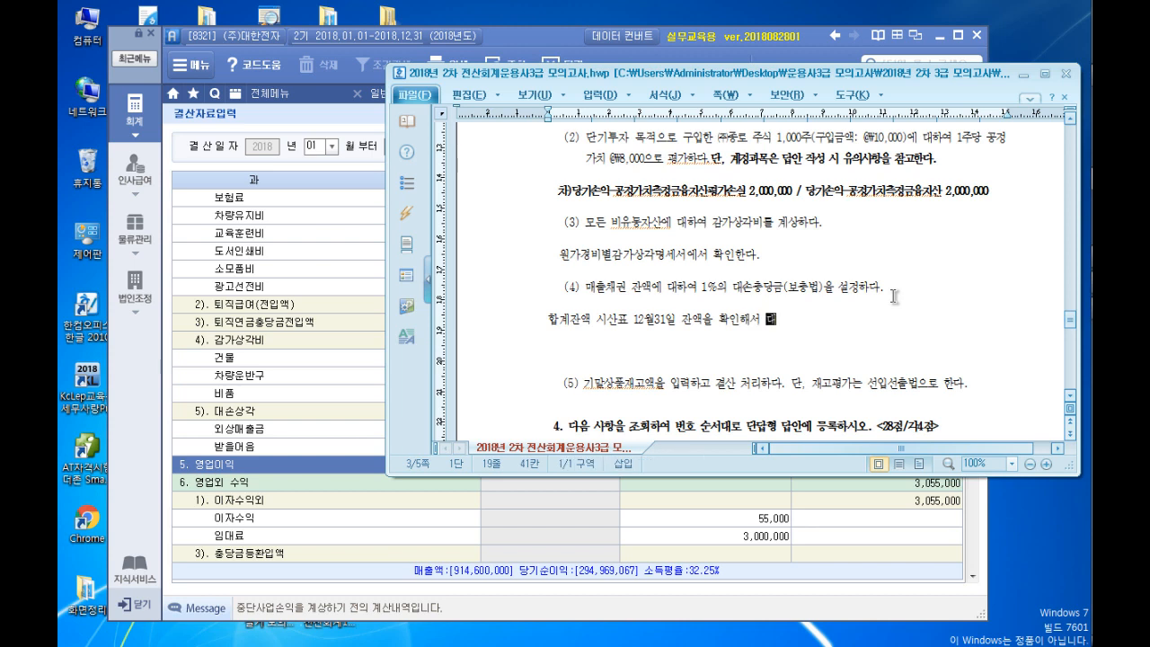
pyautogui.write('손ㅇ예상비율을 곱')
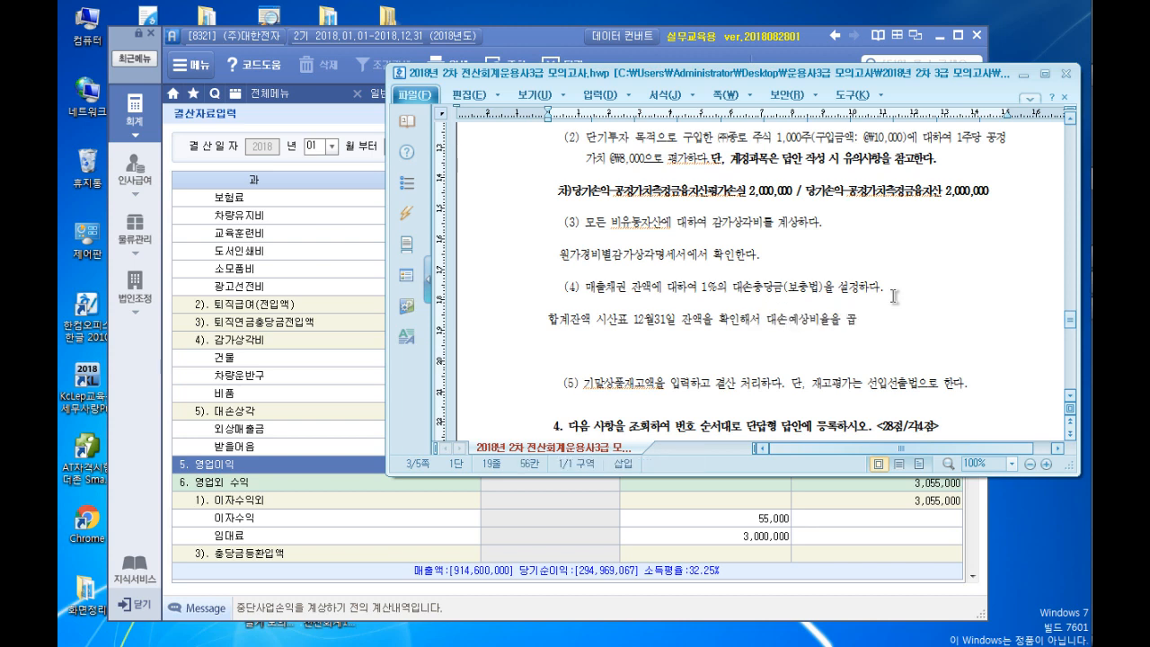
pyautogui.write('해서 나온 대')
pyautogui.write('손예상액')
pyautogui.write('에서')
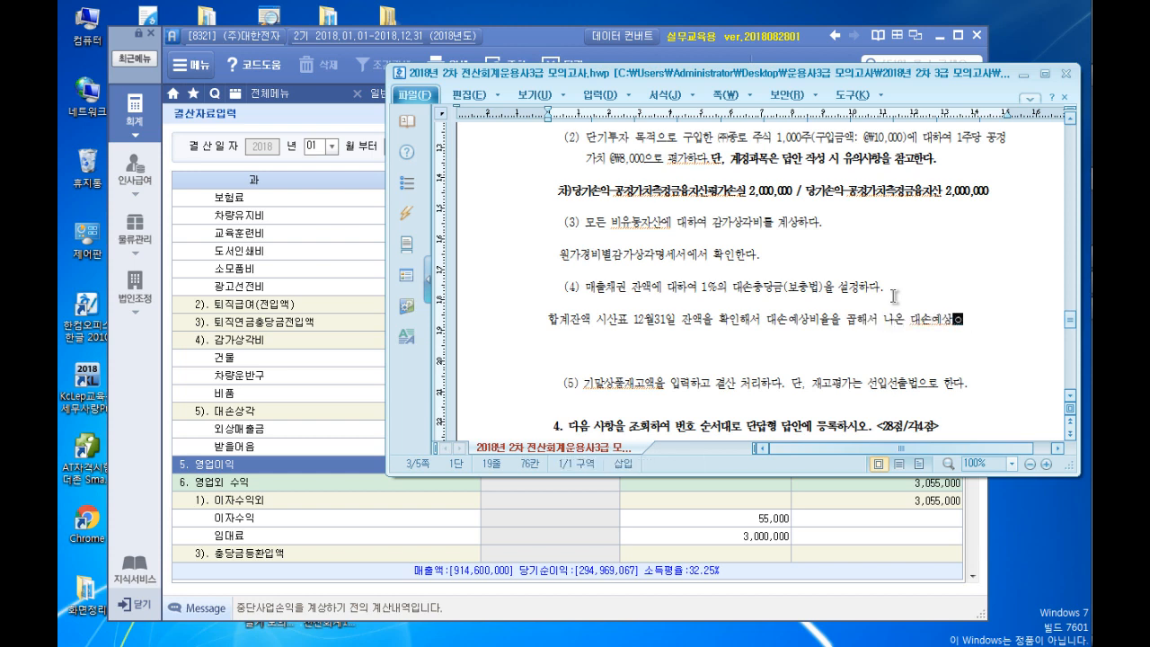
pyautogui.press('Return')
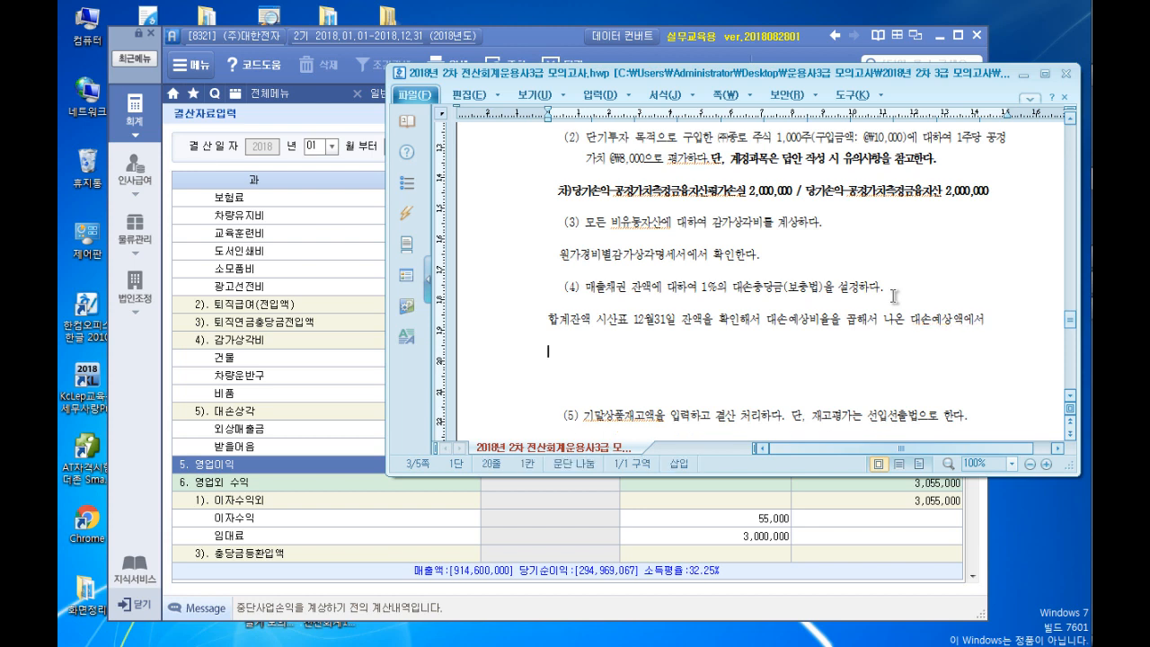
pyautogui.write('대손충당')
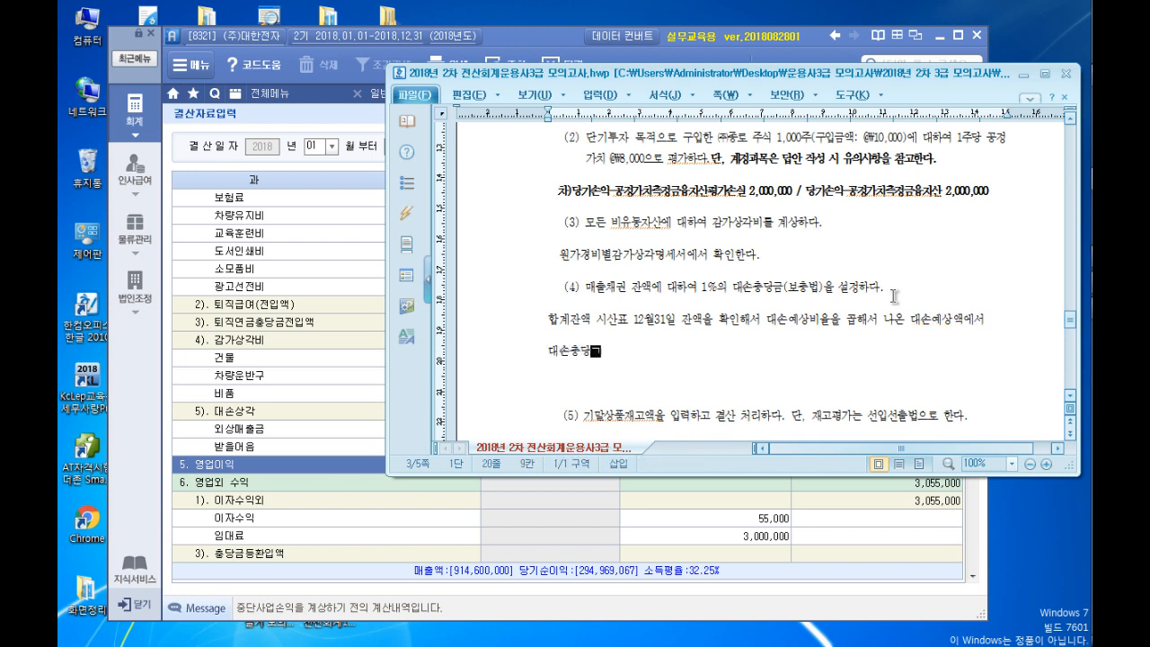
pyautogui.write('금 전액을 ')
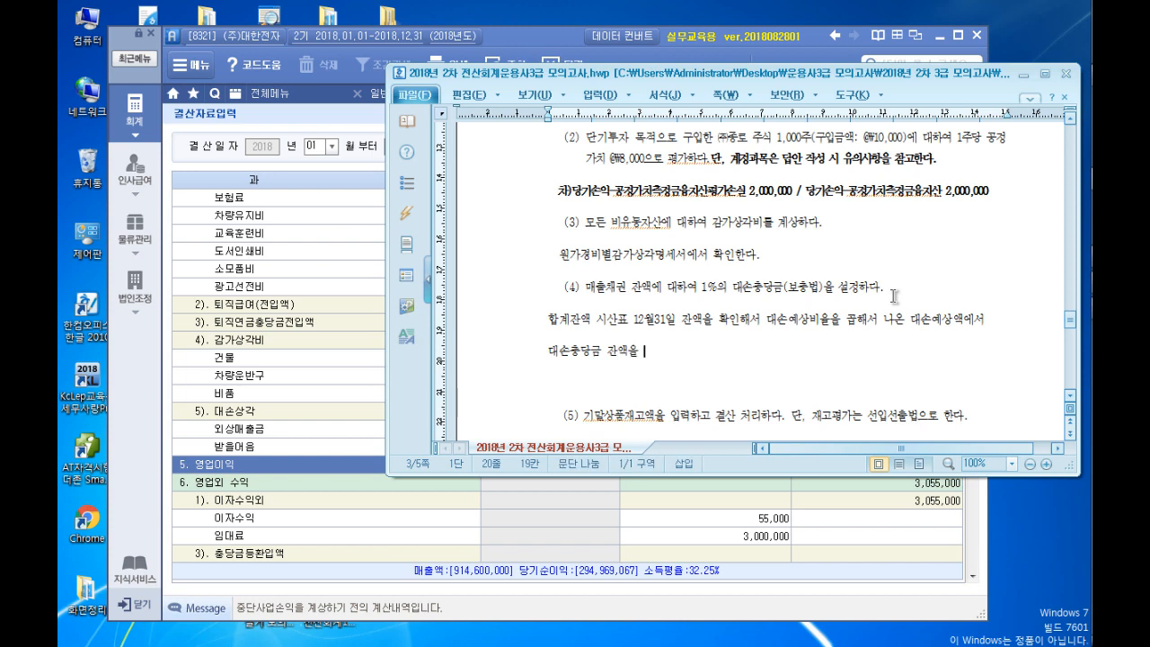
pyautogui.write('차감한 금ㅇ')
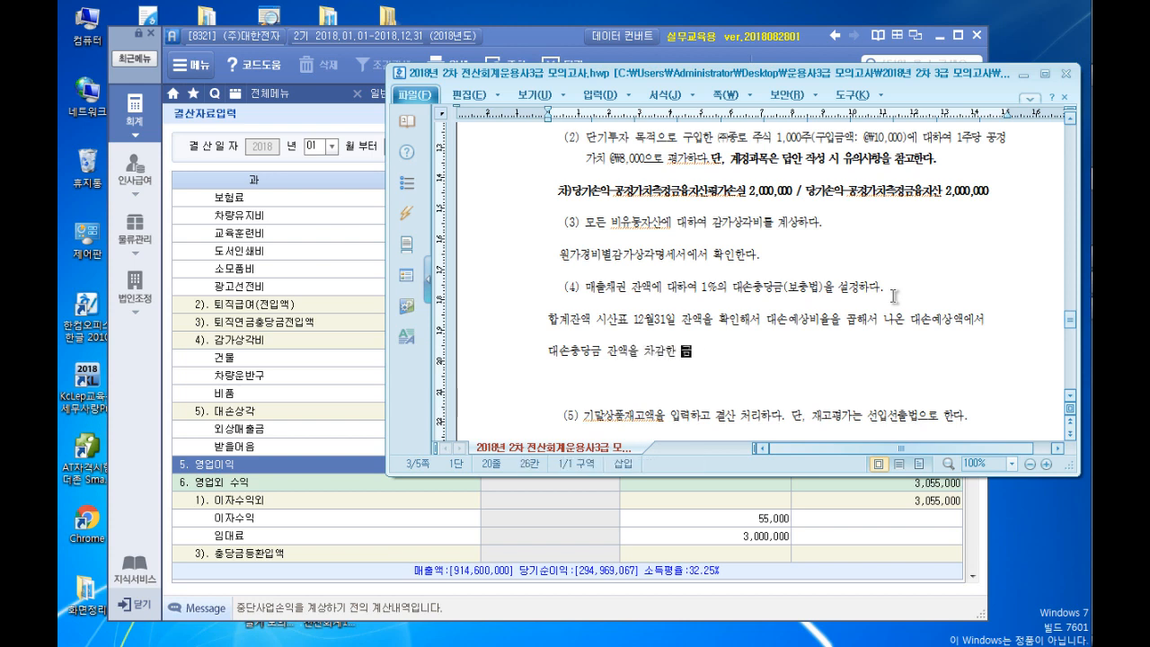
pyautogui.write('액이 답ㄴ')
pyautogui.press('BackSpace')
pyautogui.write('이다.')
pyautogui.press('Delete')
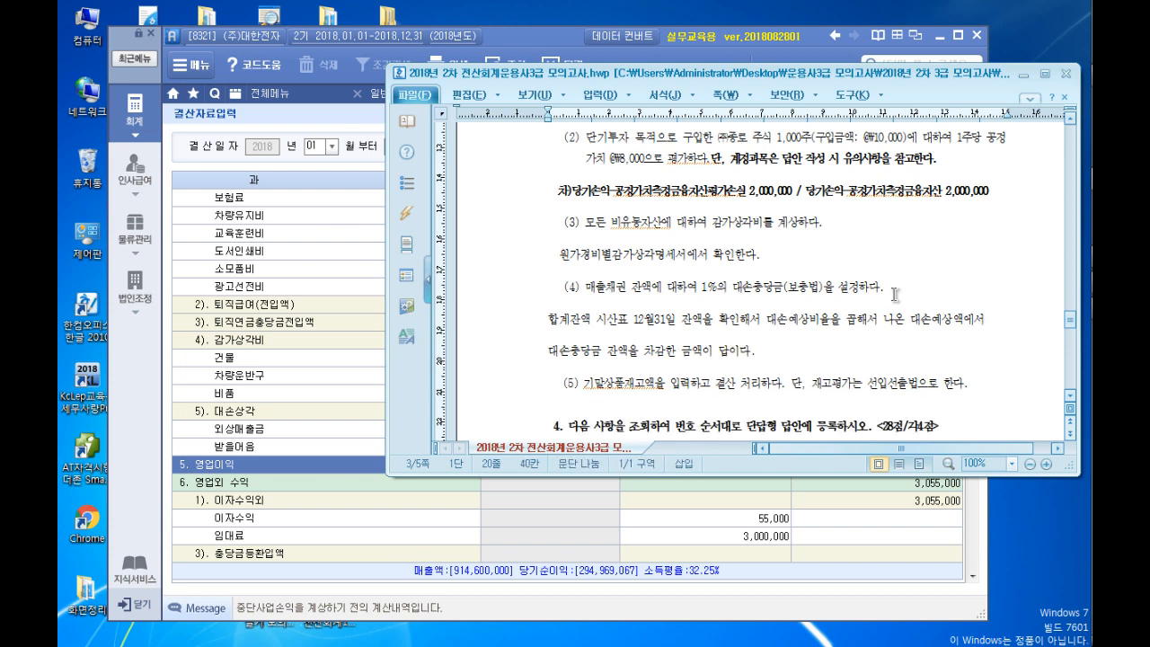
# Recheck the 받을어음 bad-debt amount in sPLUS, then bring up its production and inventory menu
pyautogui.click(321, 417)
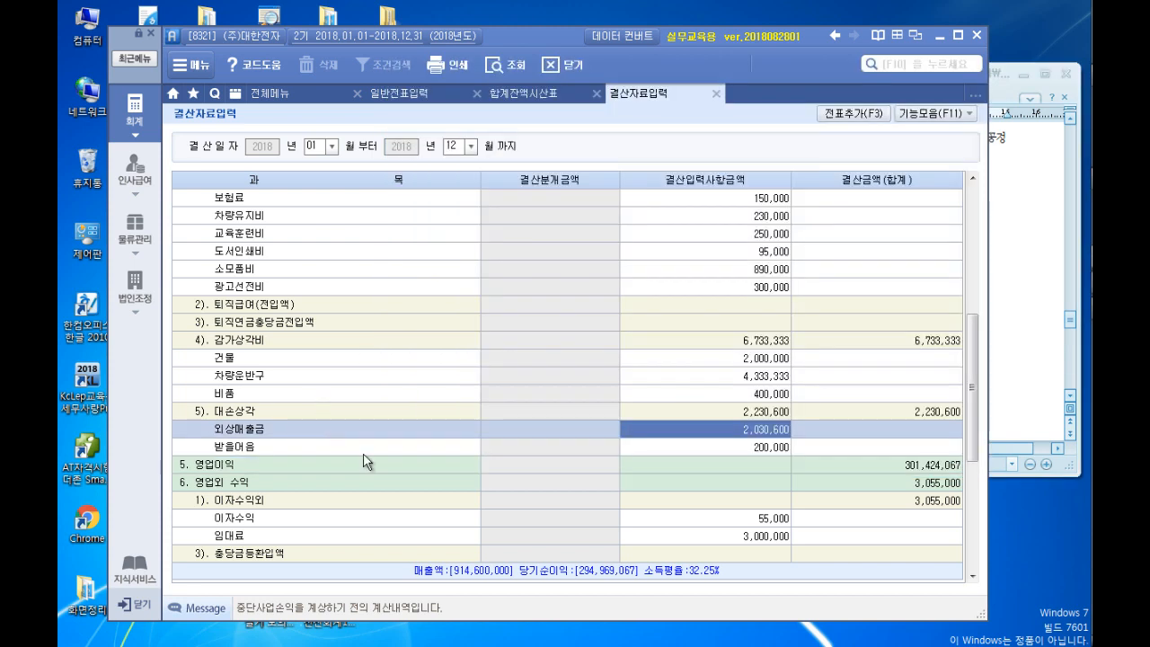
pyautogui.click(364, 453)
pyautogui.click(1028, 320)
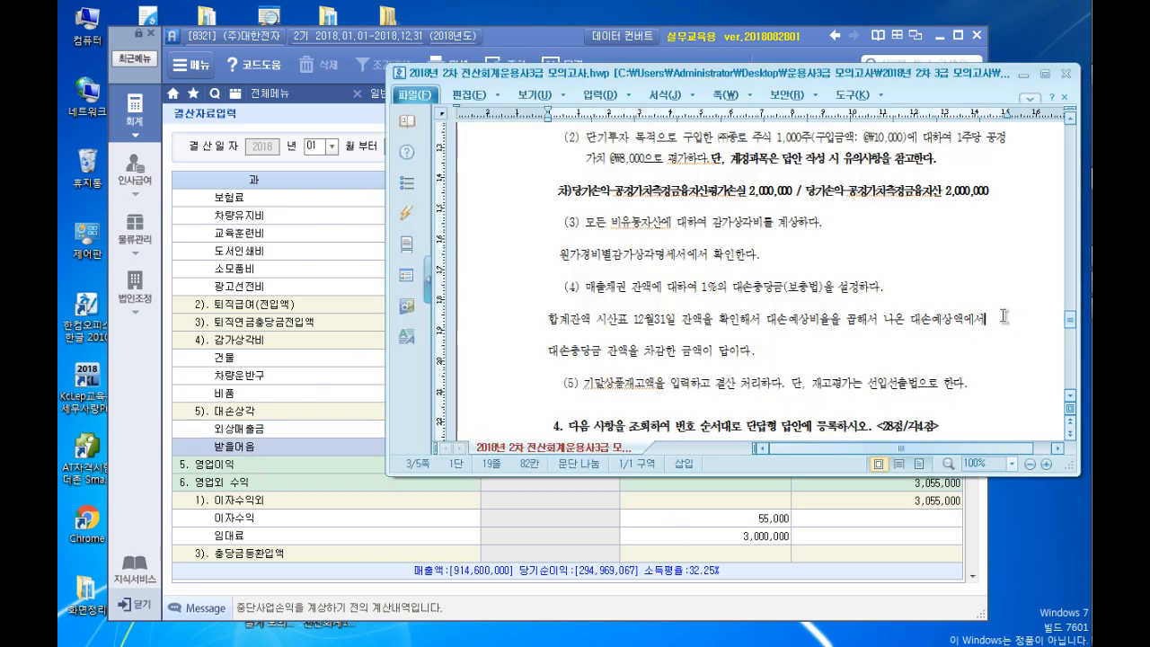
pyautogui.scroll(-2, 989, 310)
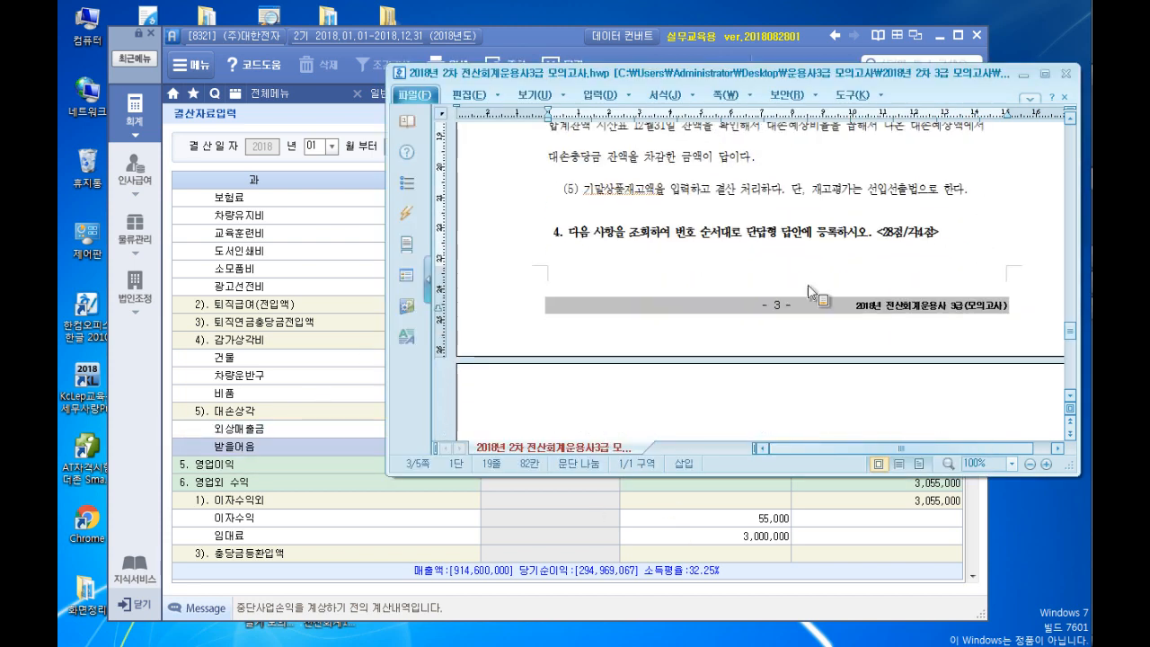
pyautogui.click(613, 216)
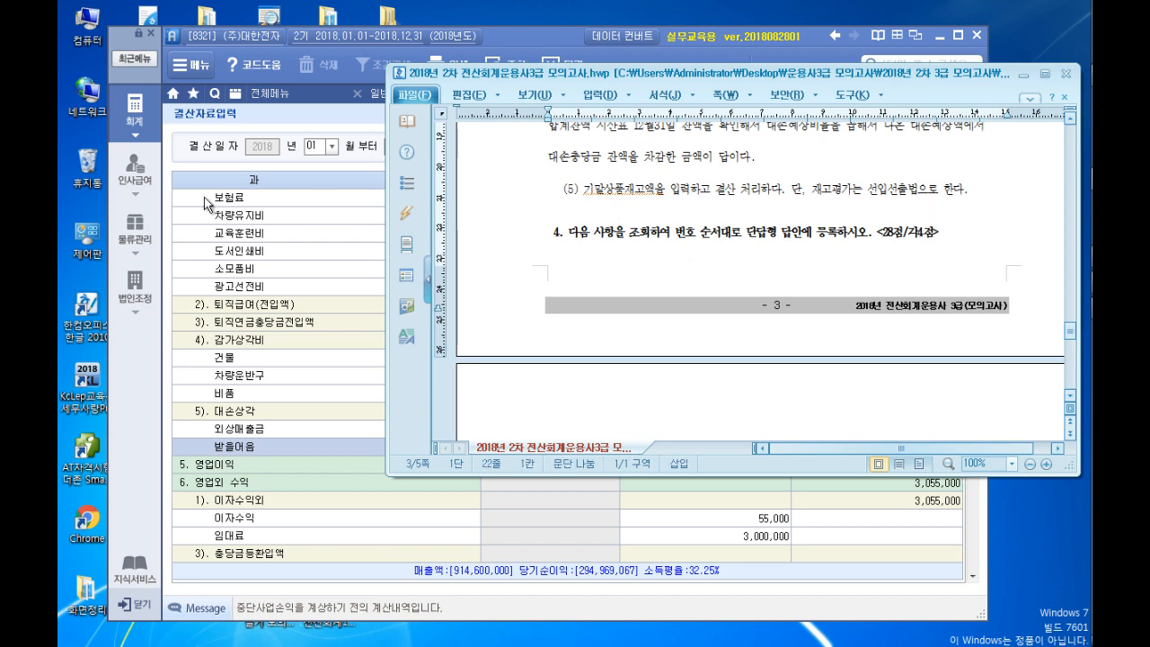
pyautogui.click(135, 232)
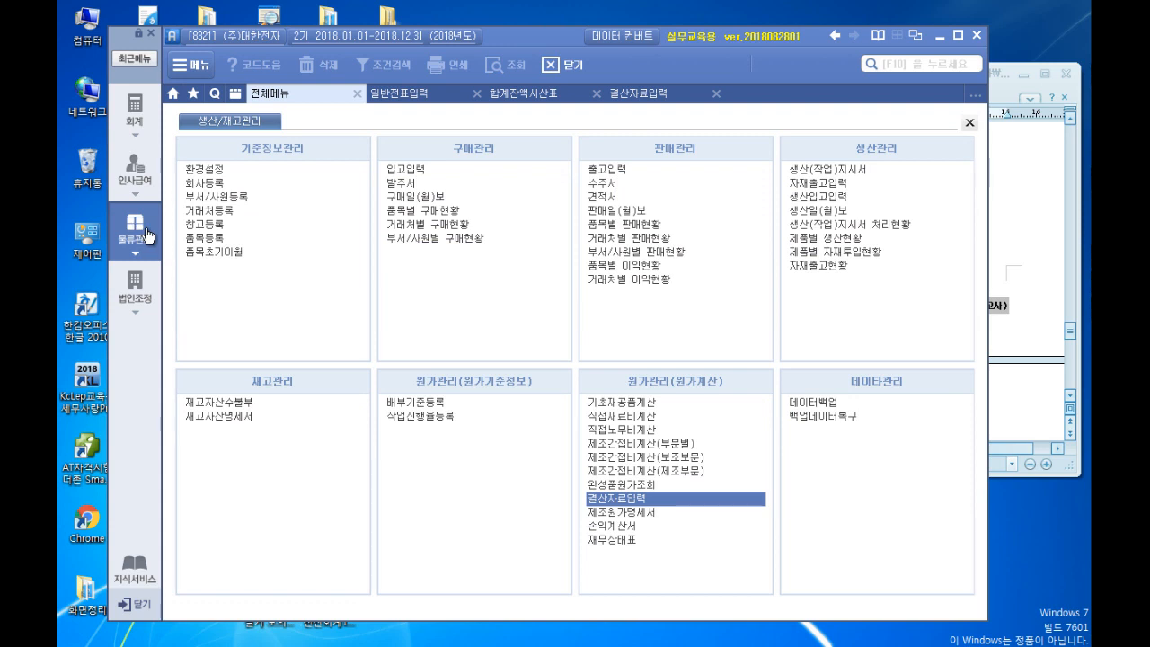
# Load the 재고자산수불부 for all item codes over 2018/01/01–2018/12/31
pyautogui.click(238, 402)
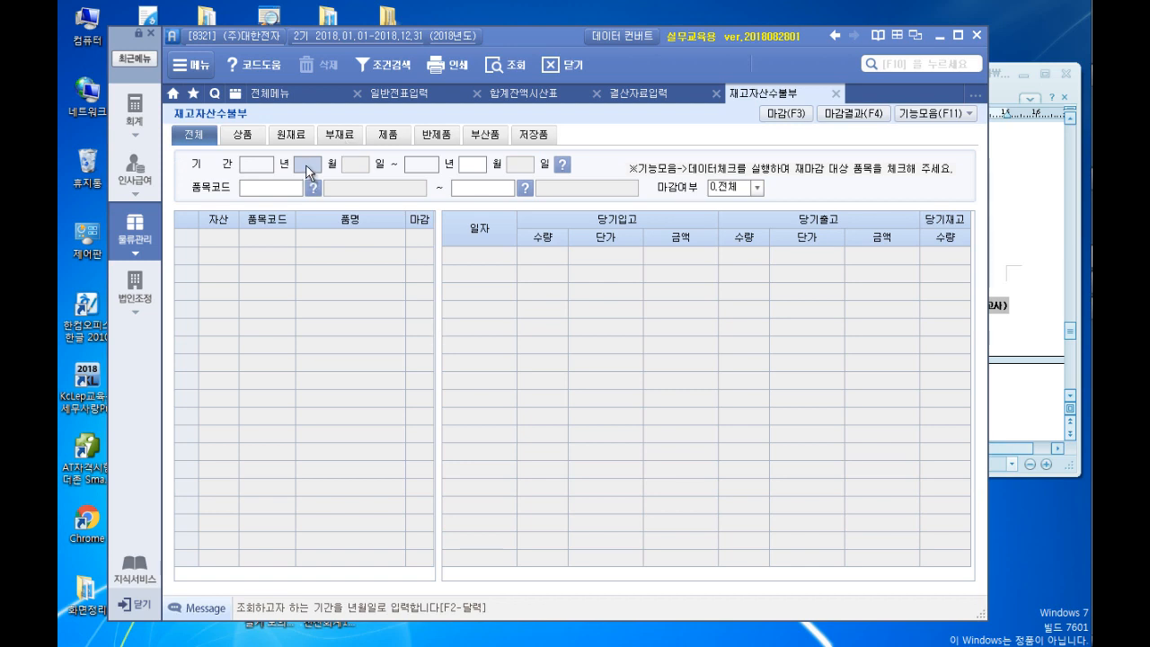
pyautogui.write('1')
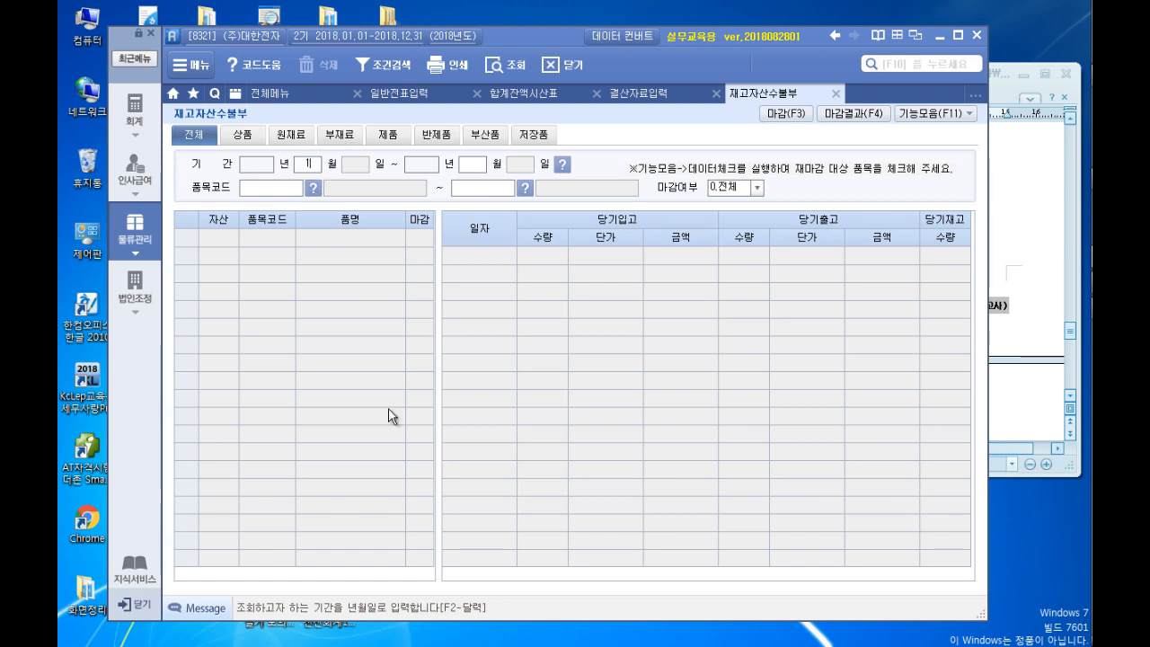
pyautogui.press('Return')
pyautogui.write('123')
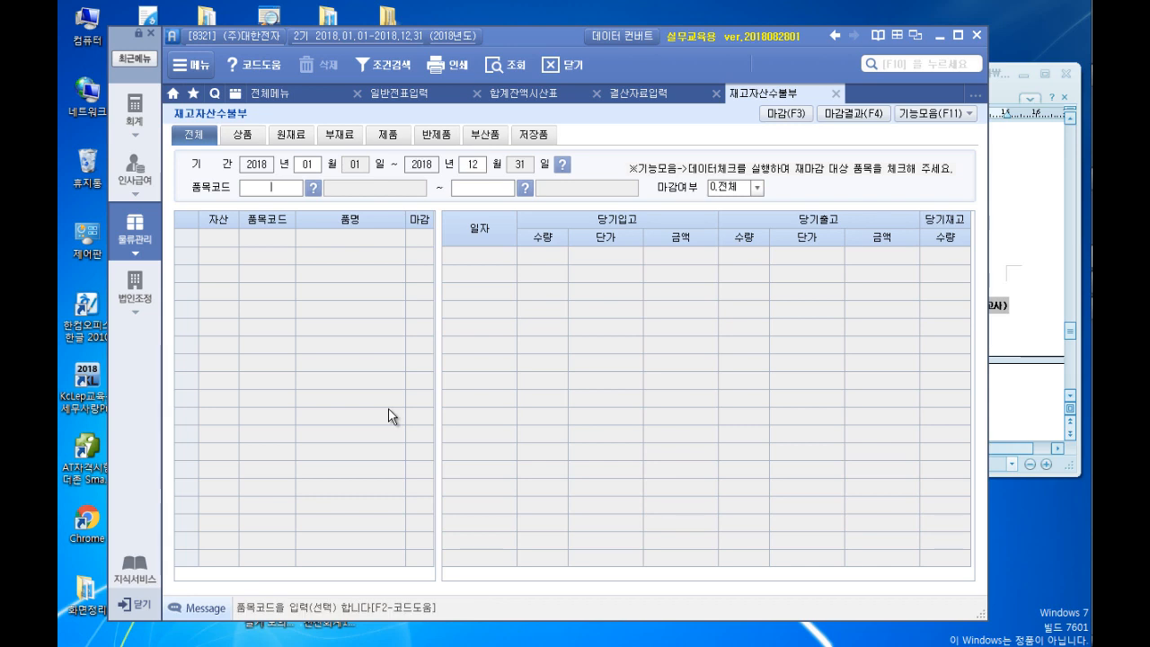
pyautogui.press('Return')
pyautogui.press('Return')
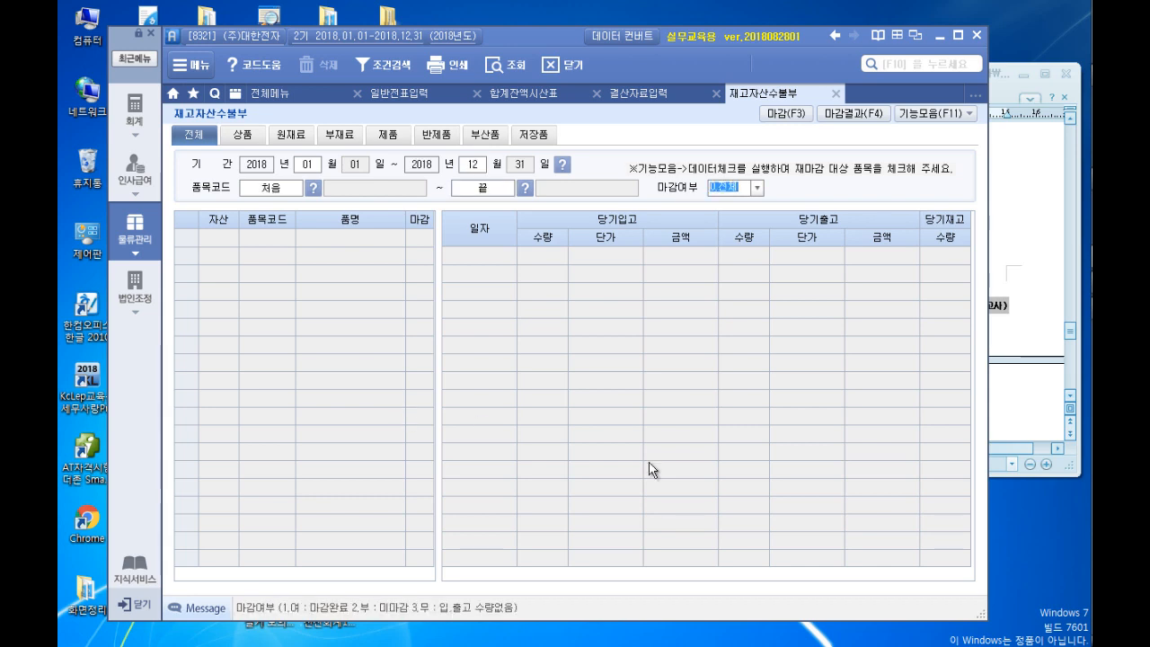
pyautogui.press('Return')
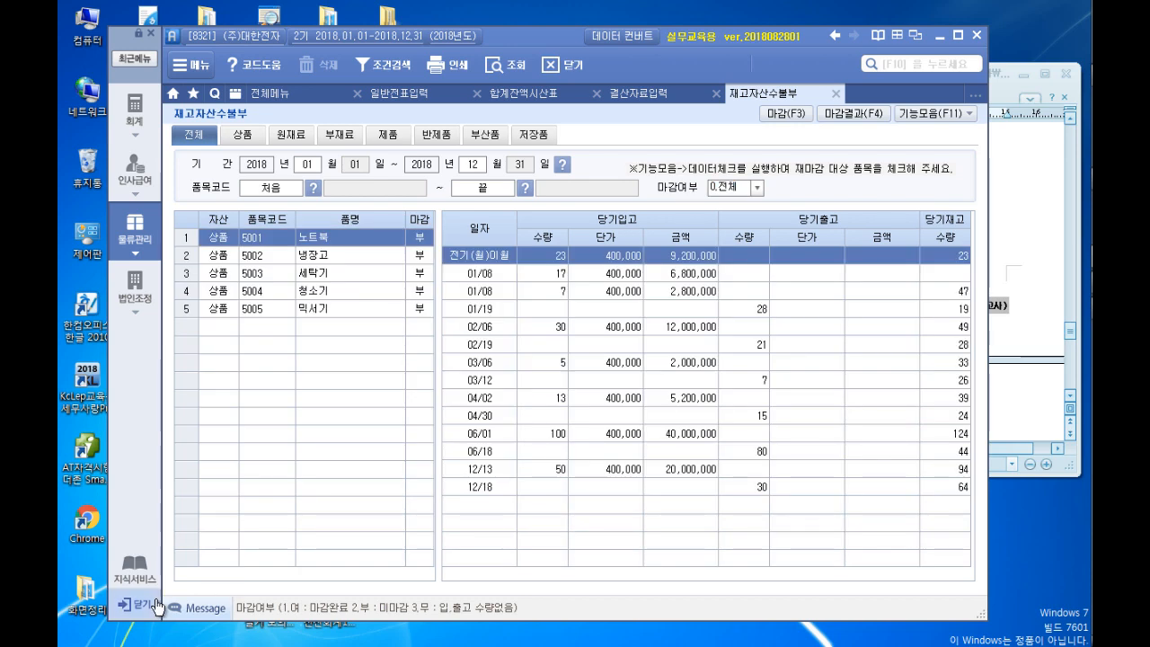
# Batch-close all inventory items (일괄마감) using 선입선출법 valuation
pyautogui.click(777, 116)
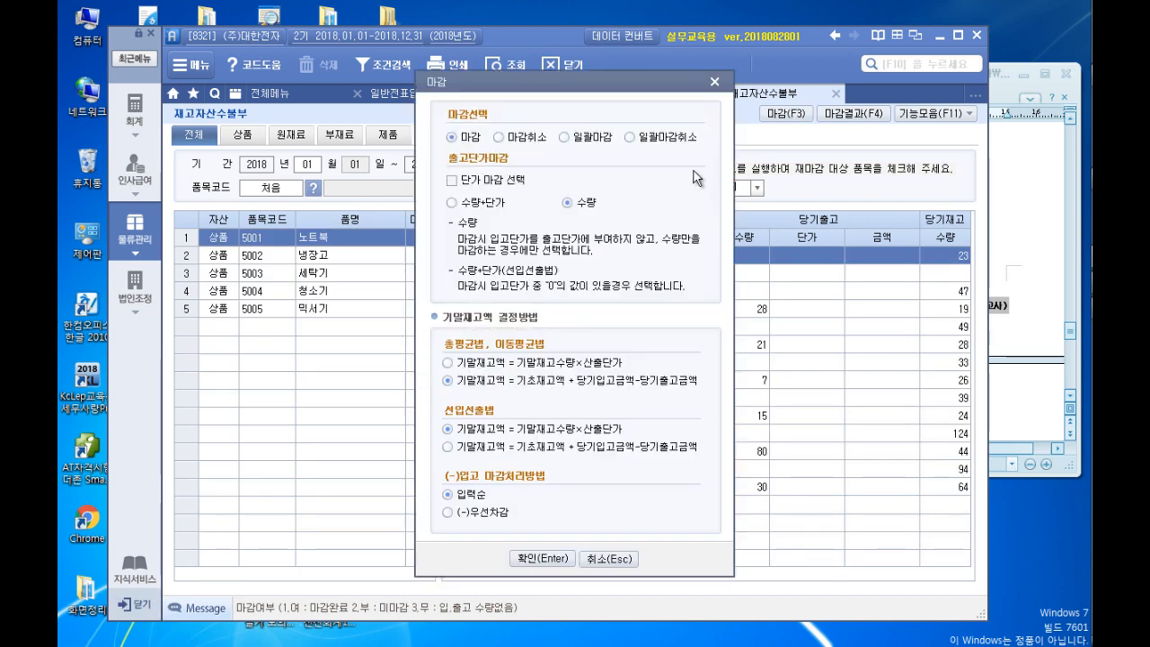
pyautogui.click(566, 137)
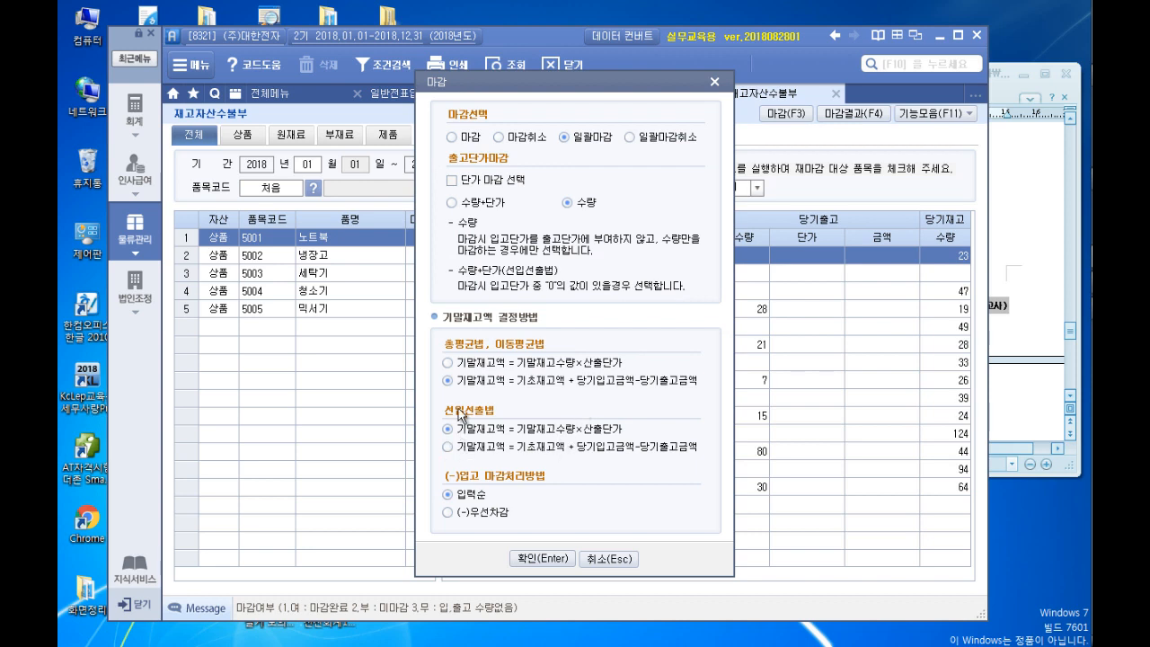
pyautogui.click(448, 429)
pyautogui.click(530, 556)
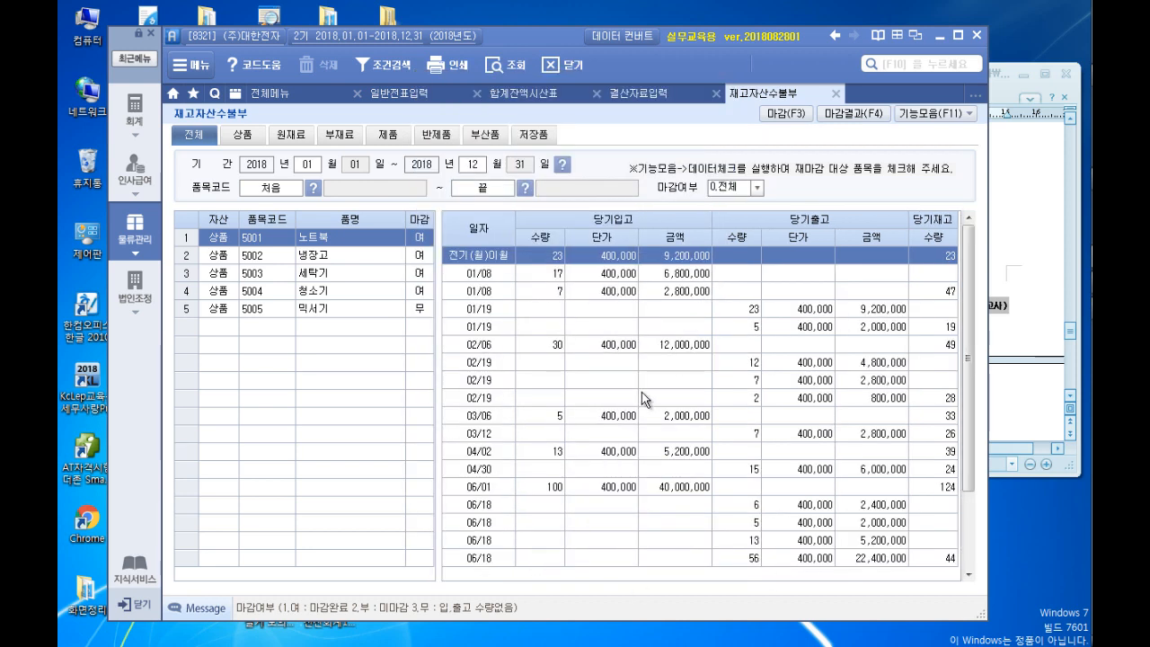
# Query the 재고자산명세서 as of 2018/12/31 for all items, totalling 150,350,000
pyautogui.click(836, 95)
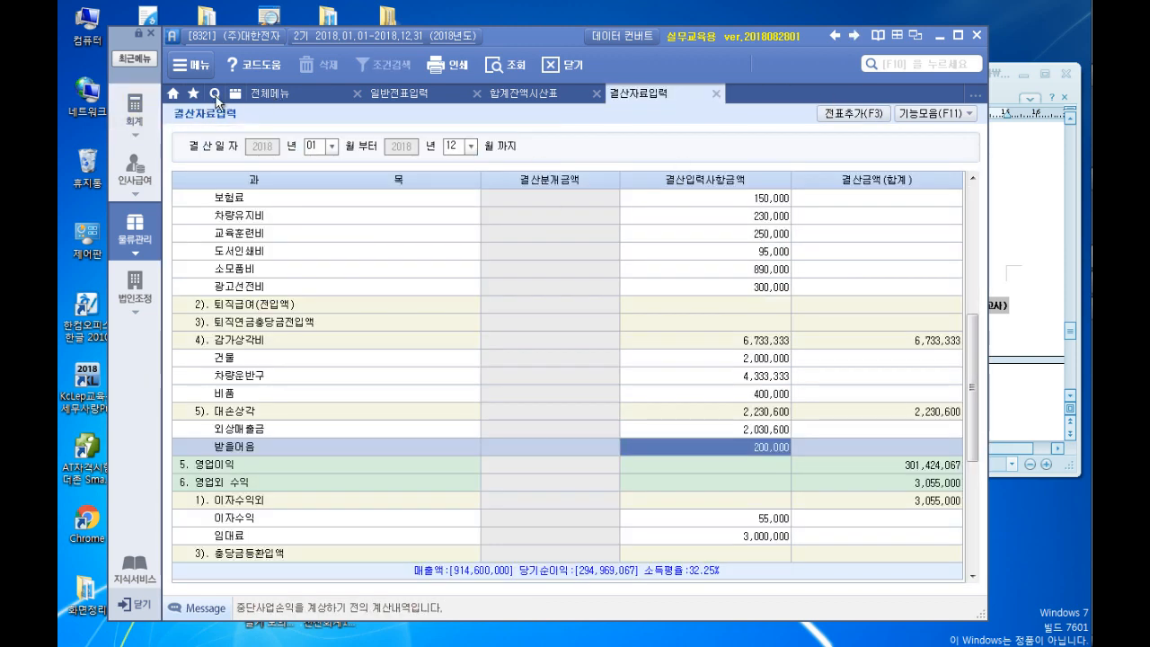
pyautogui.click(128, 242)
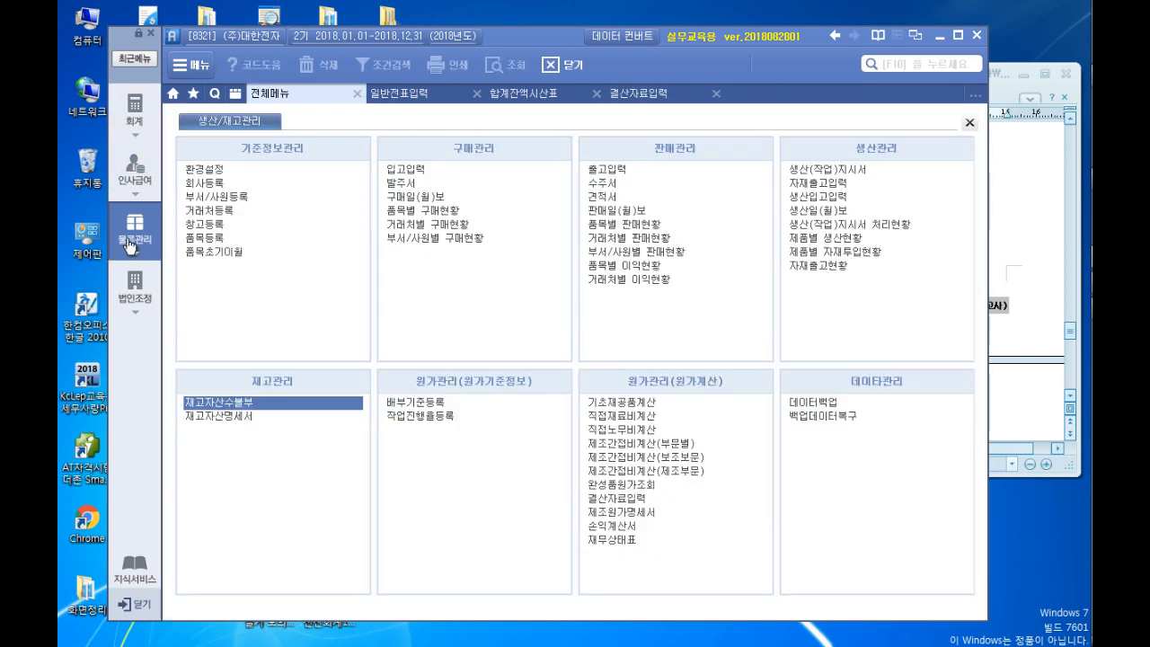
pyautogui.click(225, 416)
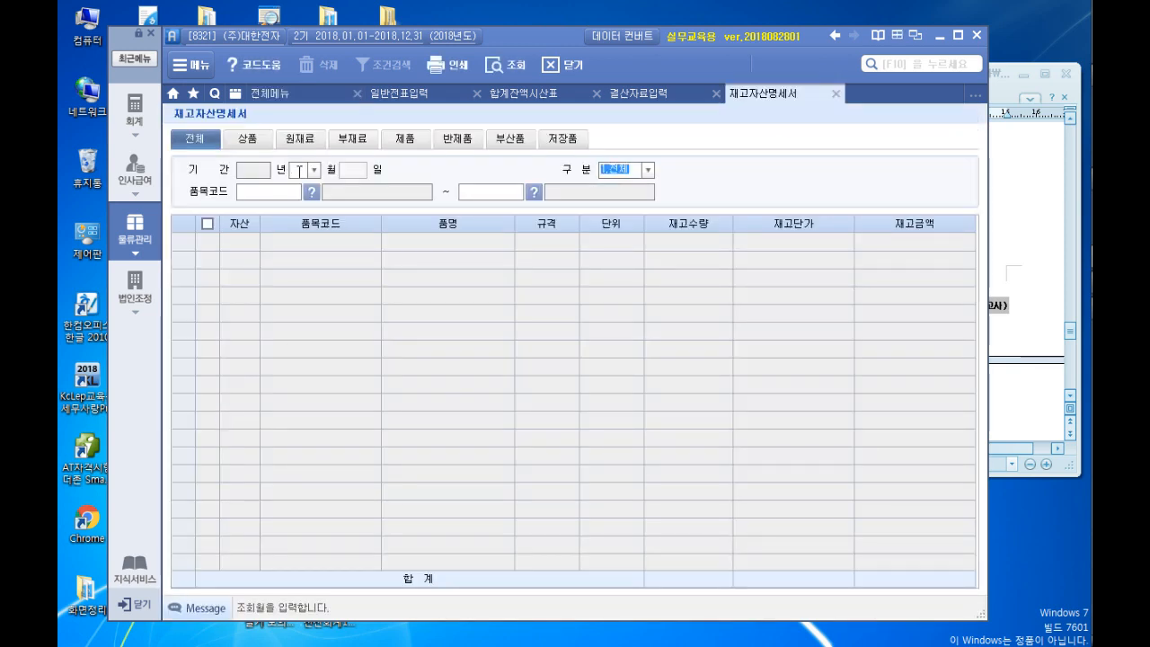
pyautogui.write('2')
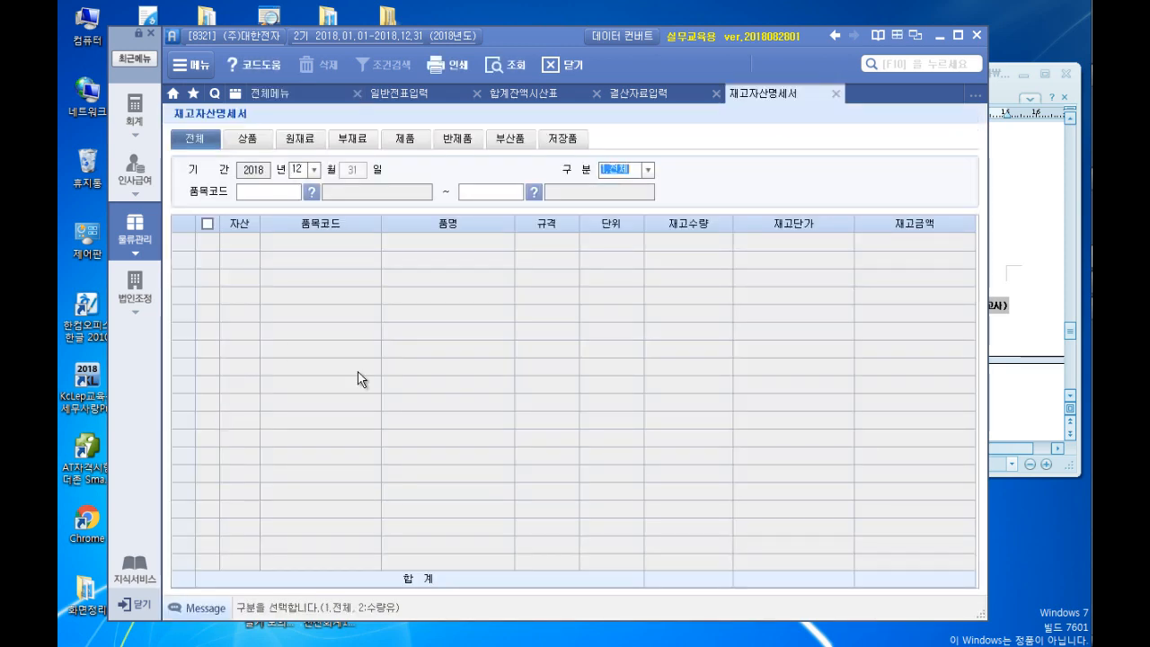
pyautogui.press('Return')
pyautogui.press('Return')
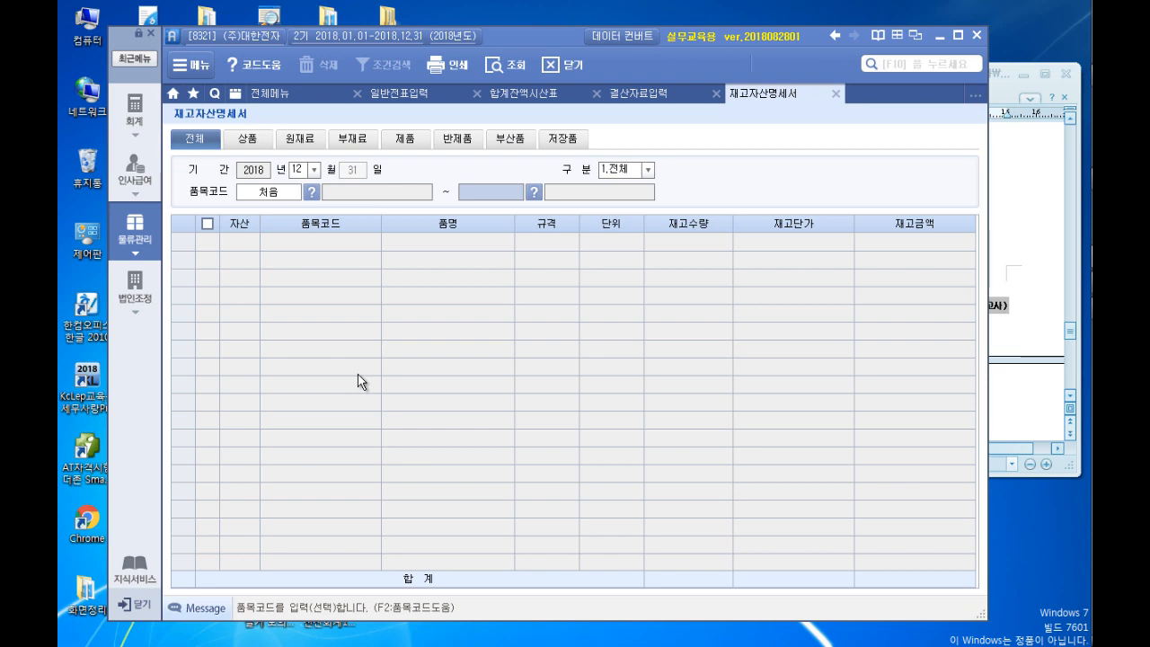
pyautogui.press('Return')
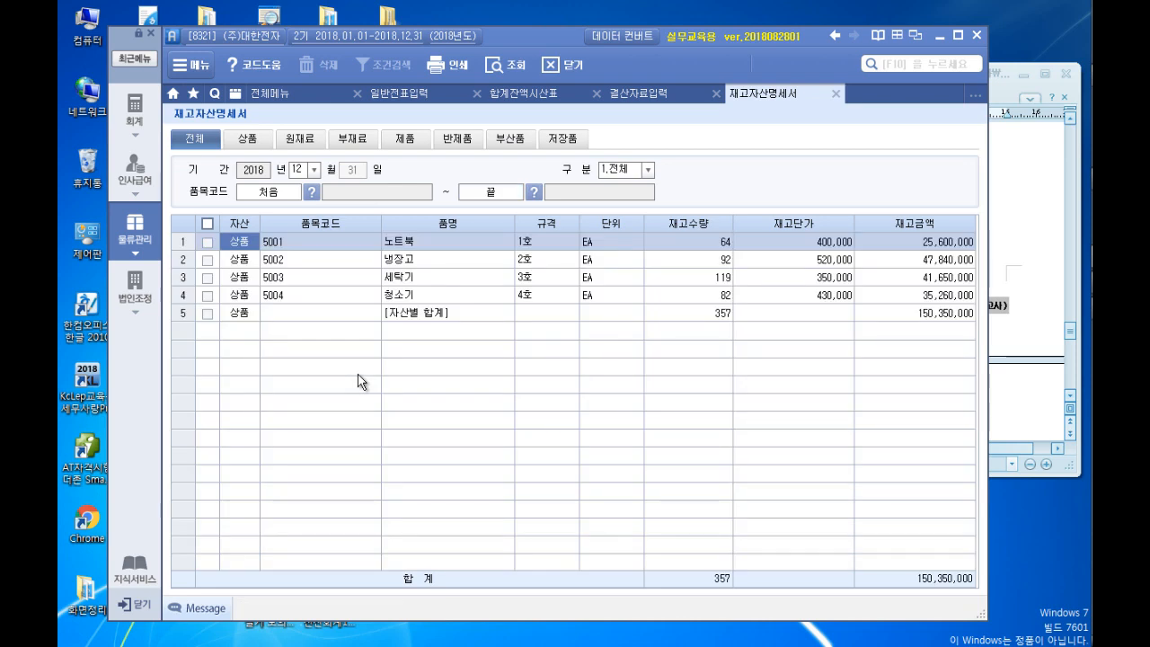
pyautogui.click(922, 316)
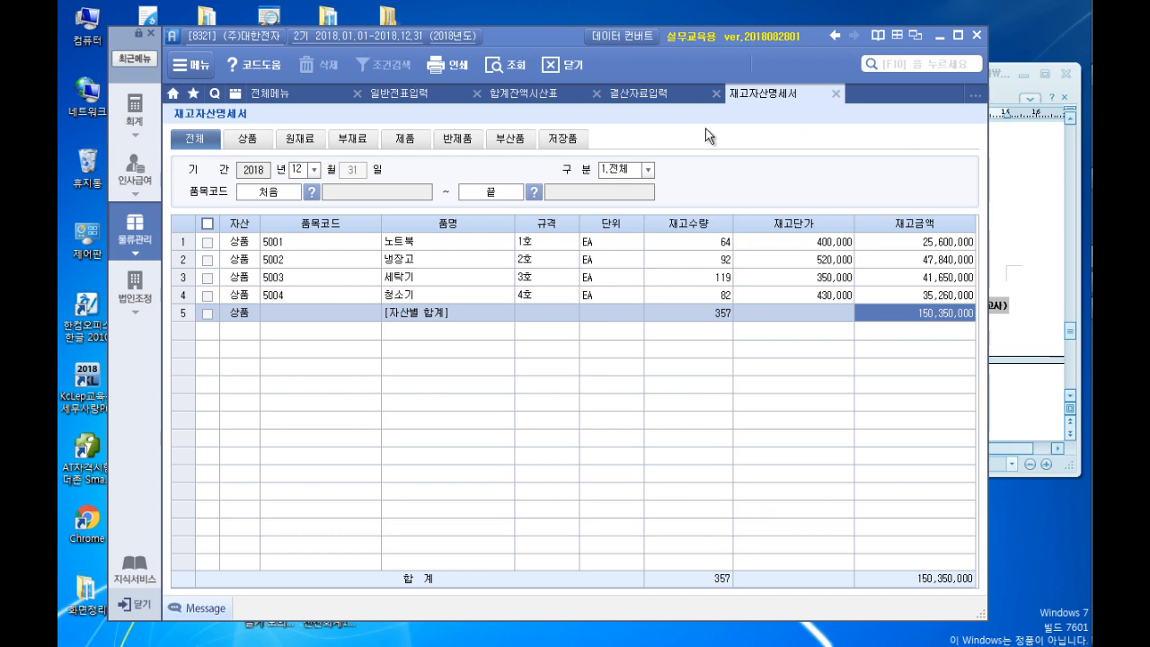
# Enter 150,350,000 as (10)기말 상품 재고액 in 결산자료입력
pyautogui.click(670, 94)
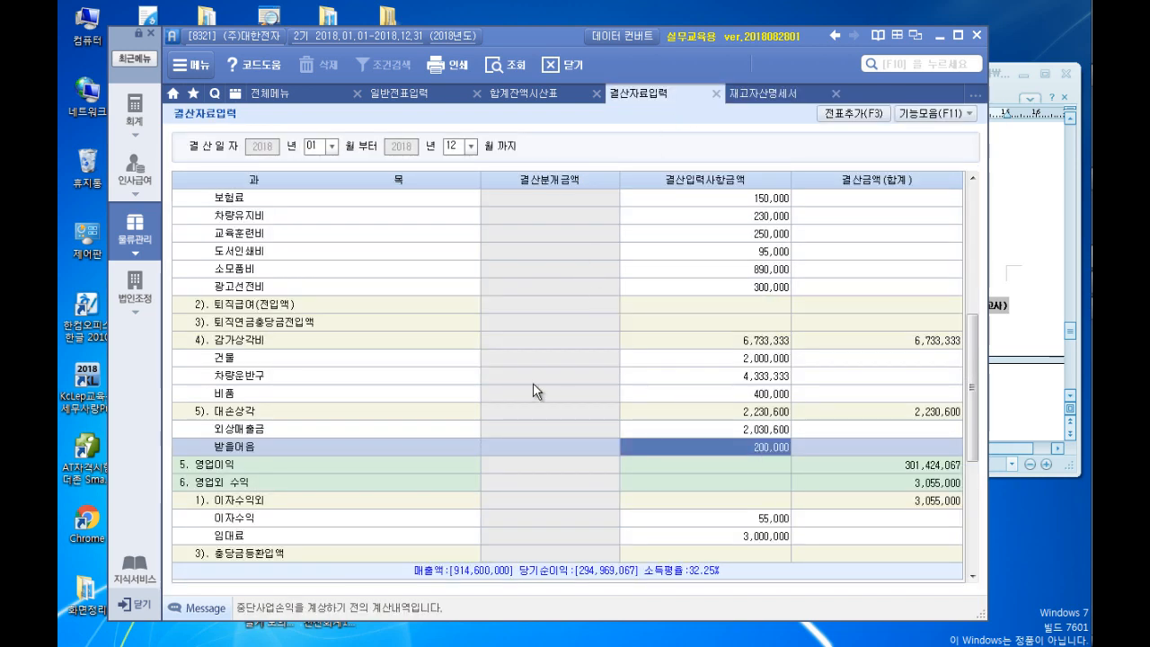
pyautogui.scroll(6, 562, 381)
pyautogui.click(700, 308)
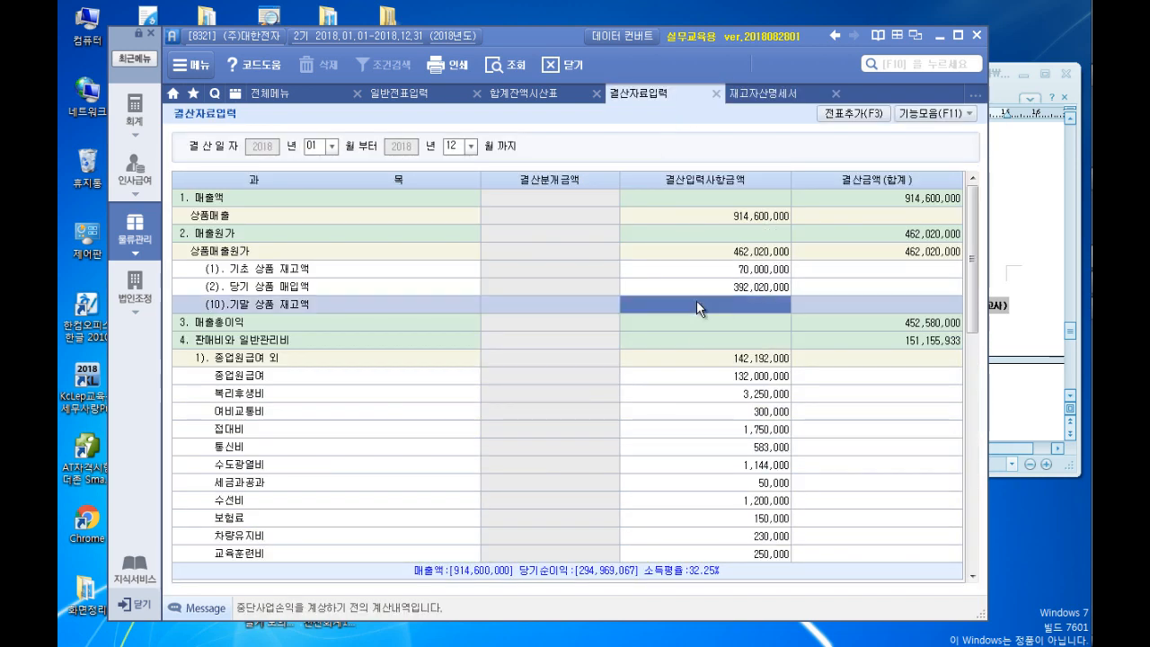
pyautogui.click(1024, 259)
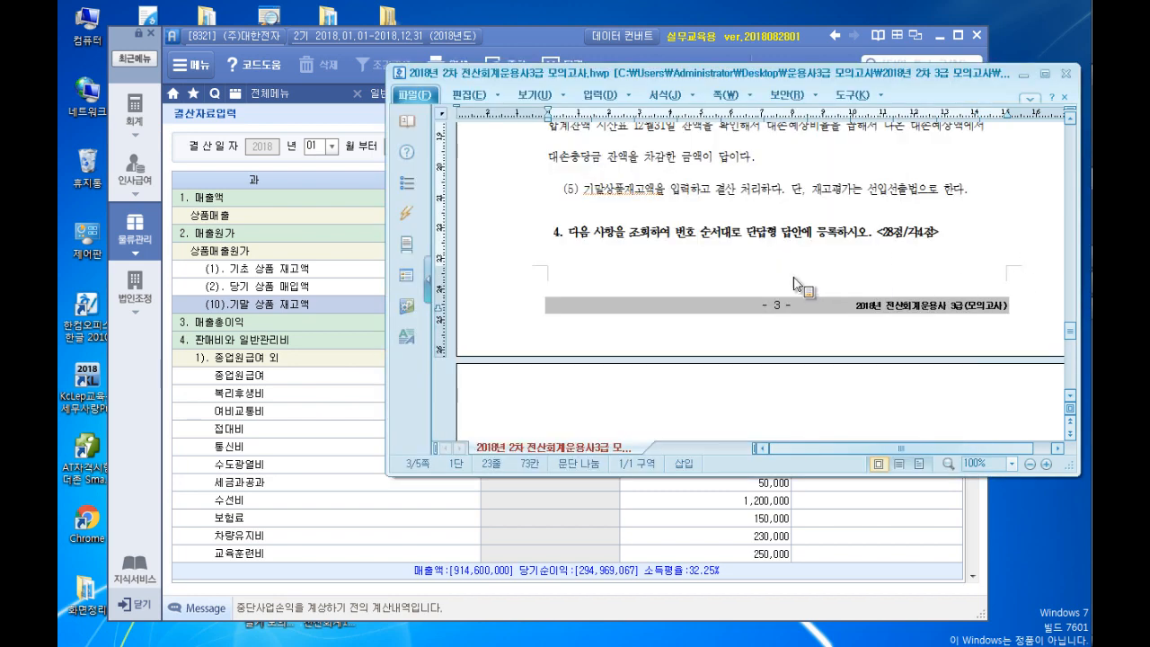
pyautogui.click(850, 536)
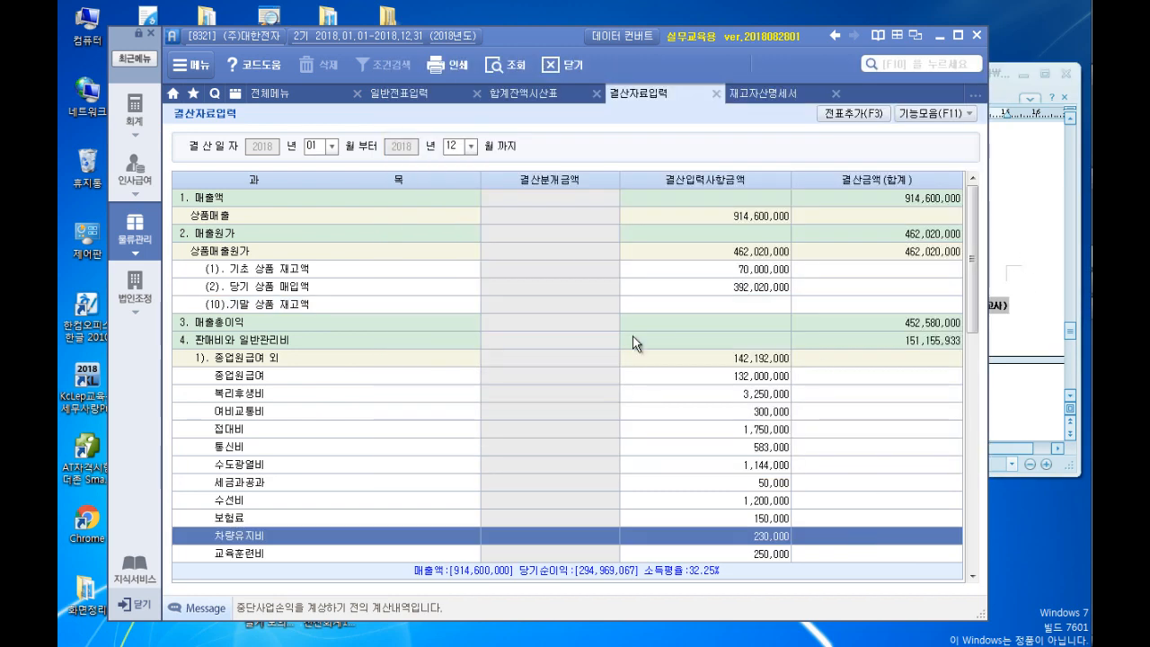
pyautogui.click(722, 305)
pyautogui.write('15')
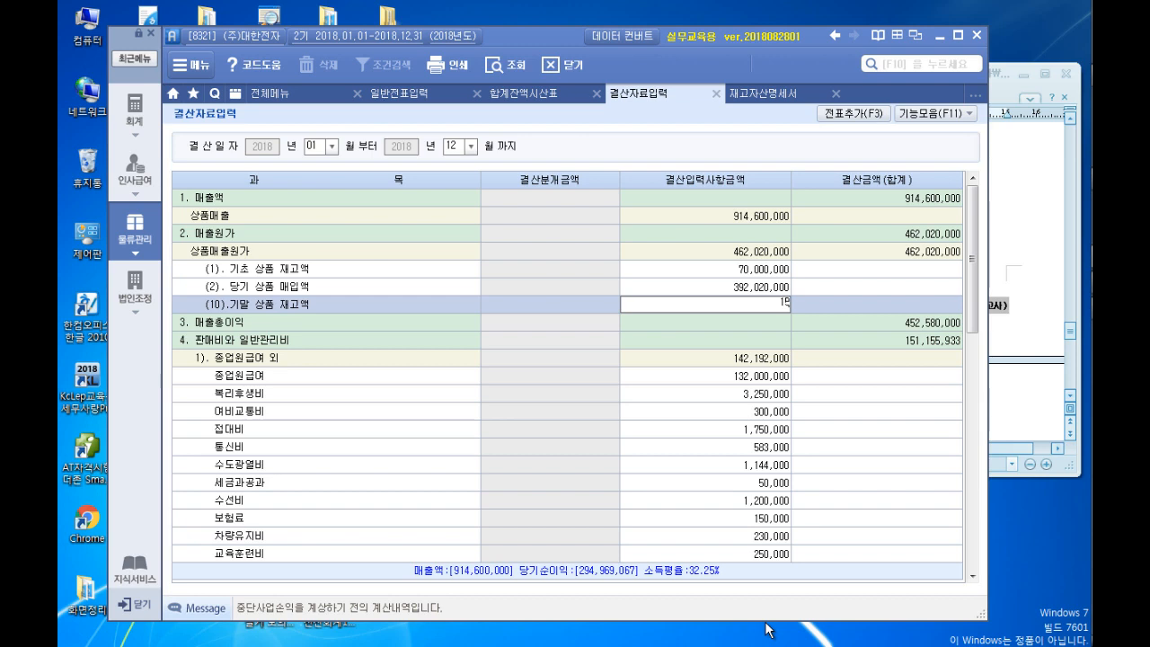
pyautogui.write('0,350,000')
pyautogui.press('Return')
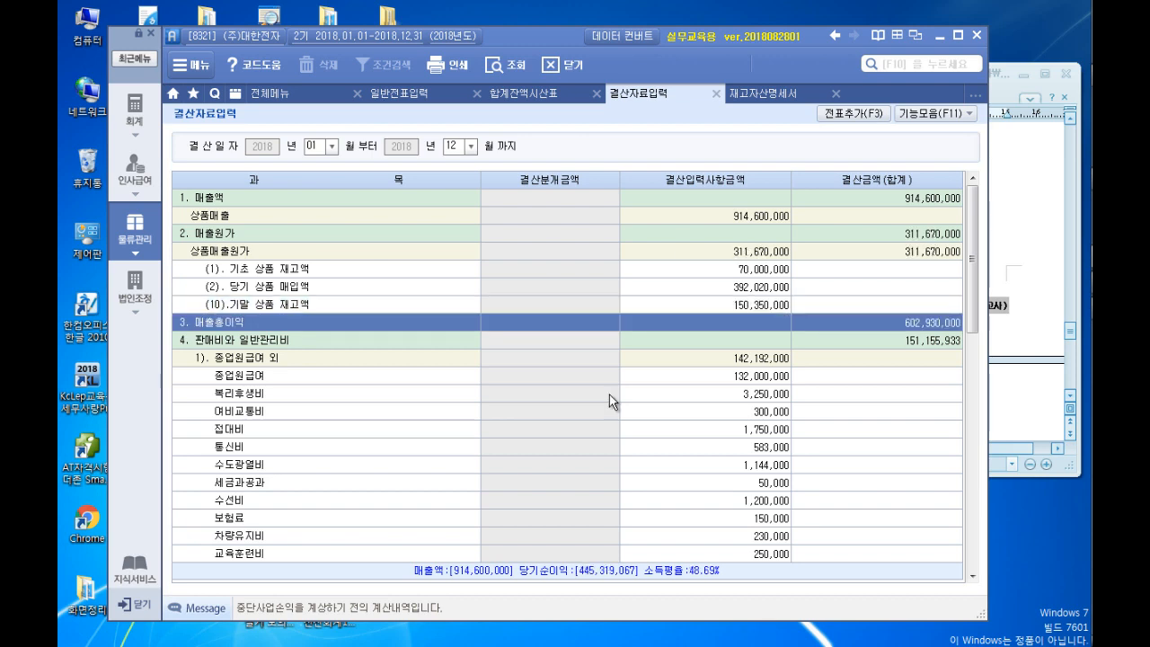
# Add the closing journal entries with 전표추가 and close the 재고자산명세서
pyautogui.click(845, 115)
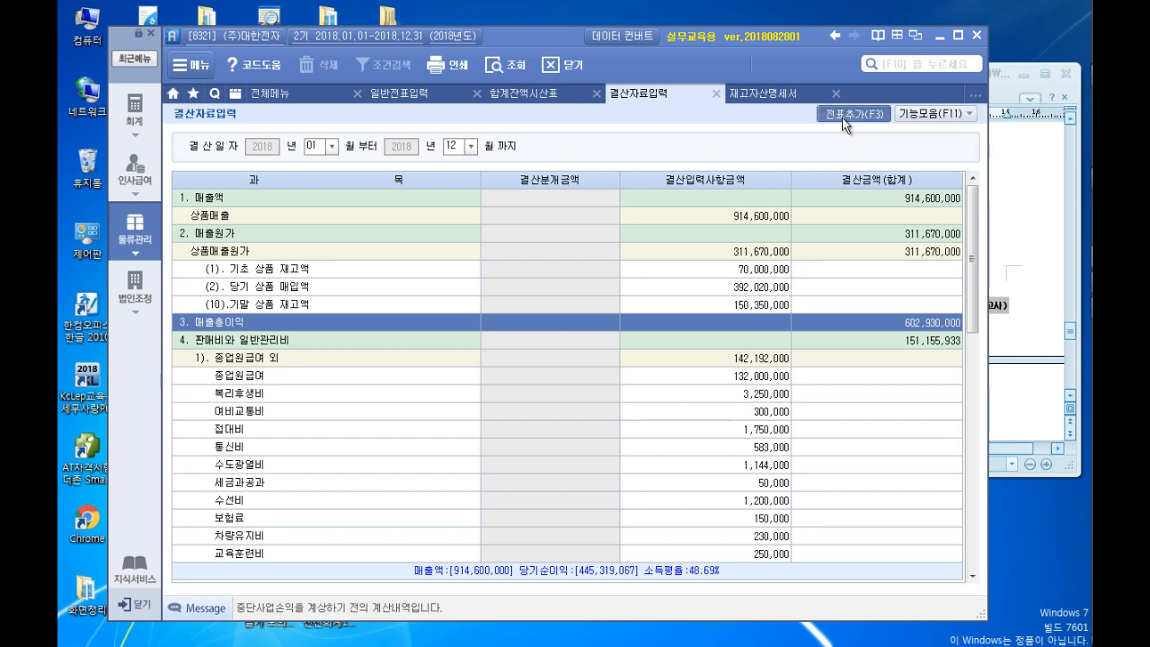
pyautogui.click(537, 370)
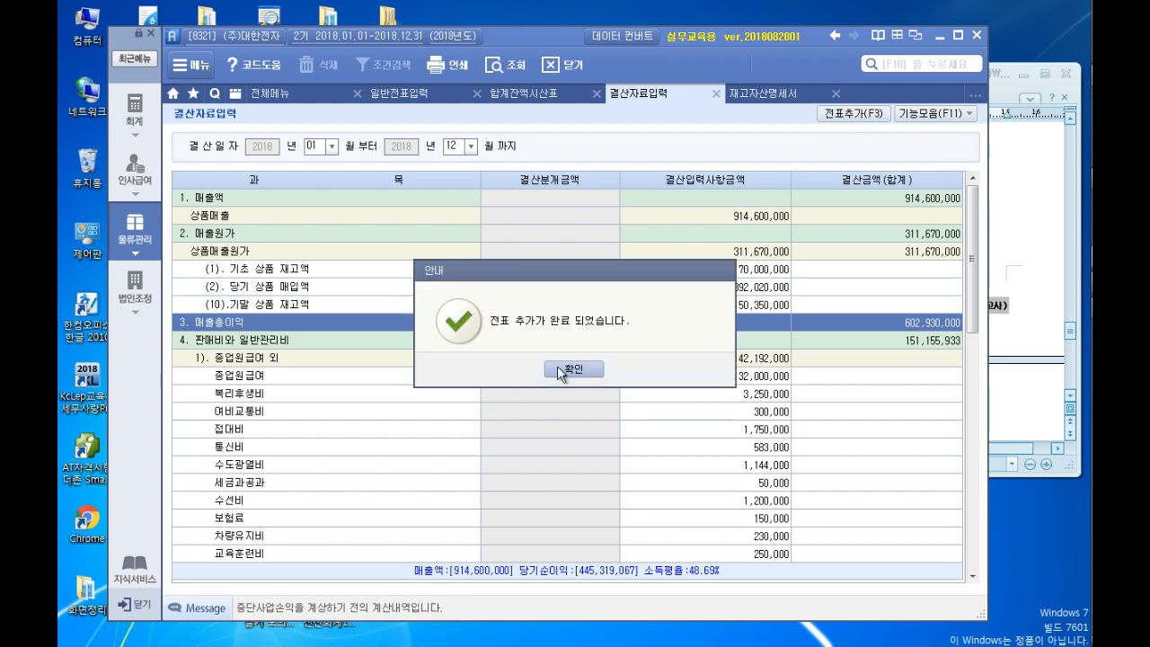
pyautogui.click(561, 371)
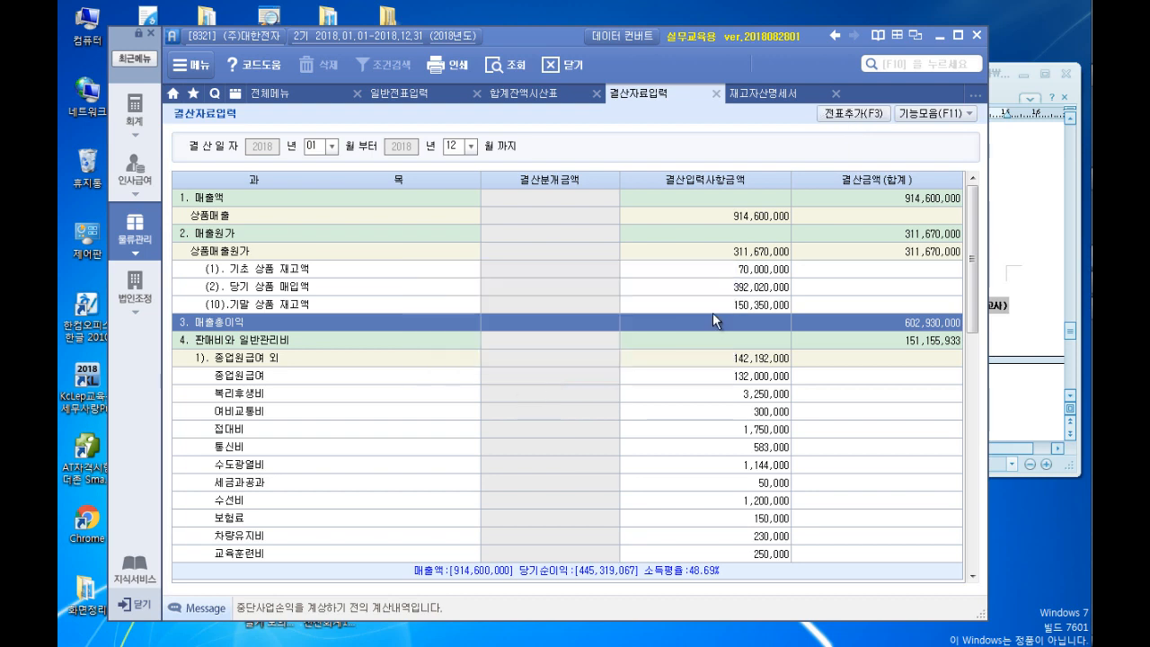
pyautogui.click(836, 93)
# Close the 결산자료입력, 합계잔액시산표 and 일반전표입력 screens
pyautogui.click(716, 96)
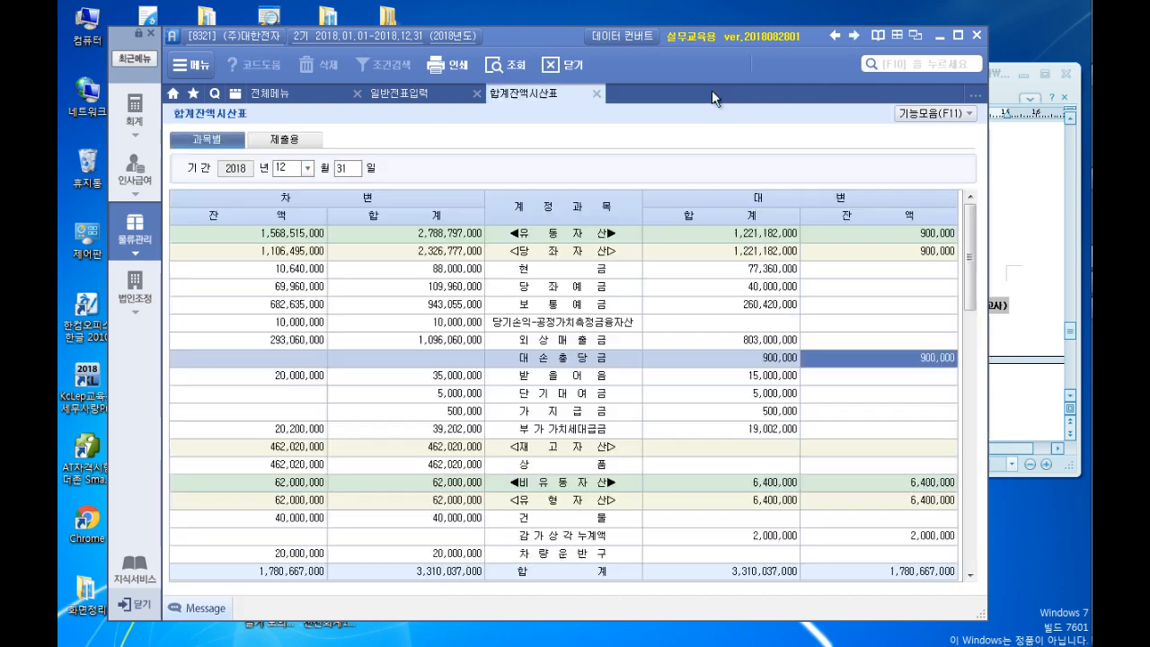
pyautogui.click(598, 94)
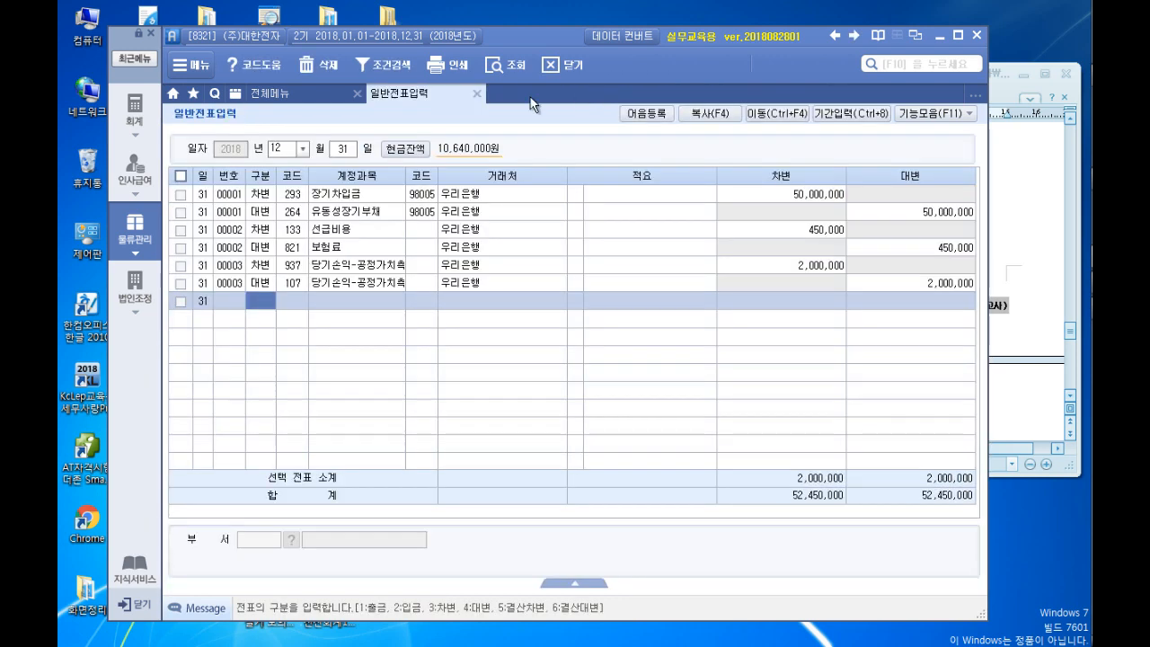
pyautogui.click(476, 93)
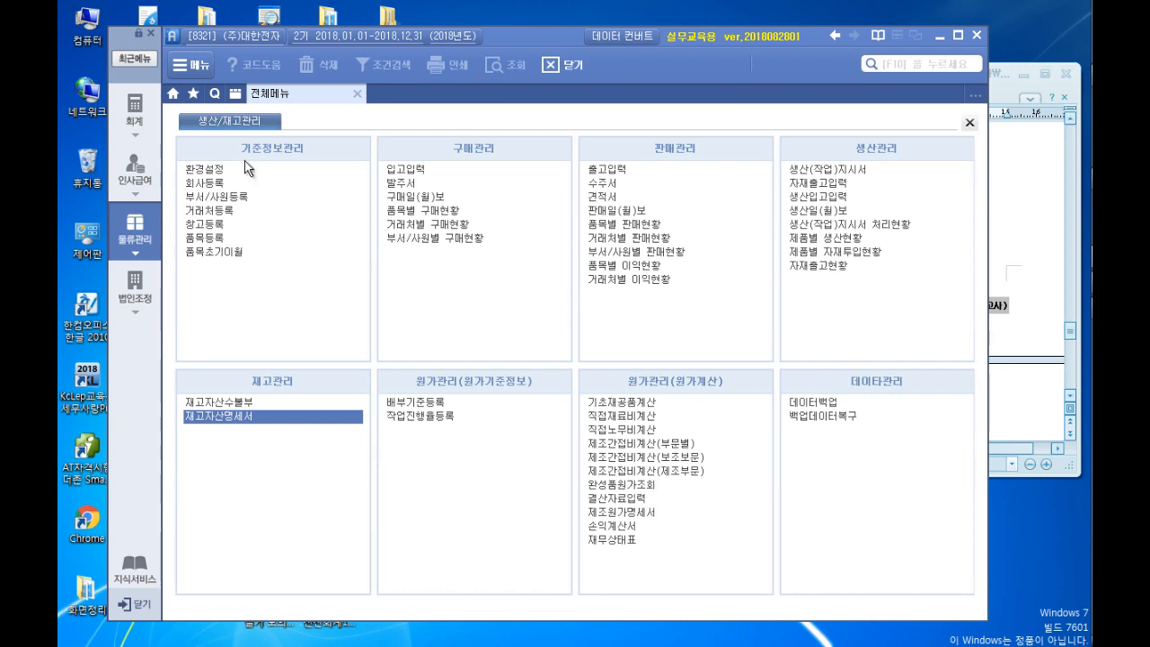
# Open the 제조원가명세서, clear its cost-of-sales prompts, and close it
pyautogui.click(135, 112)
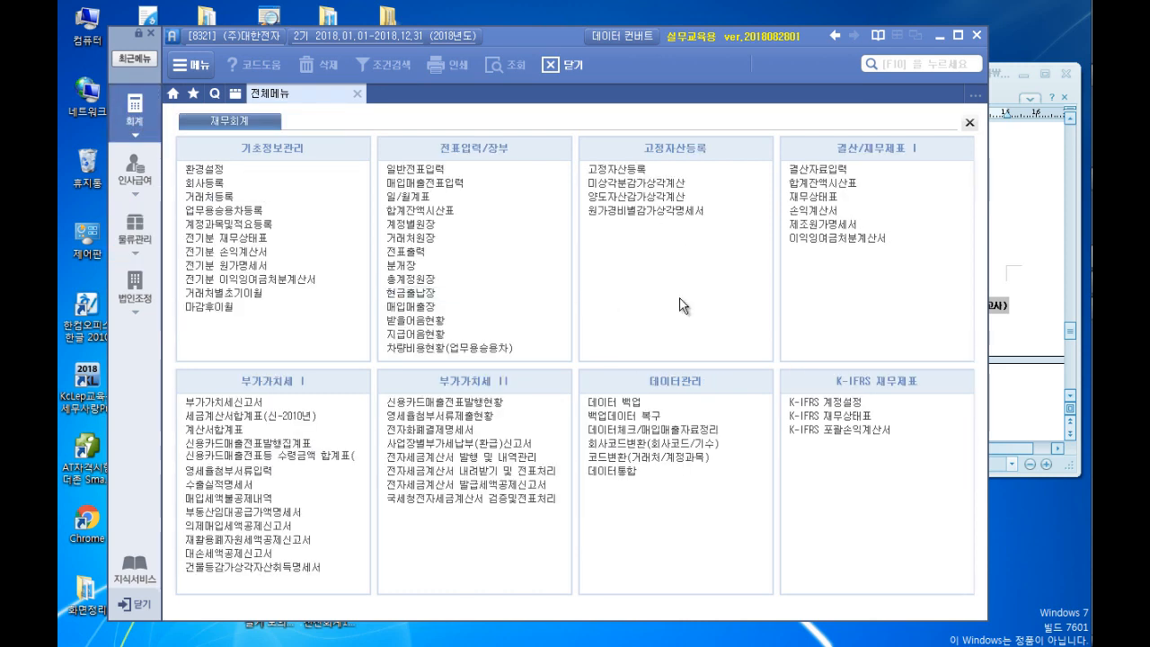
pyautogui.click(845, 225)
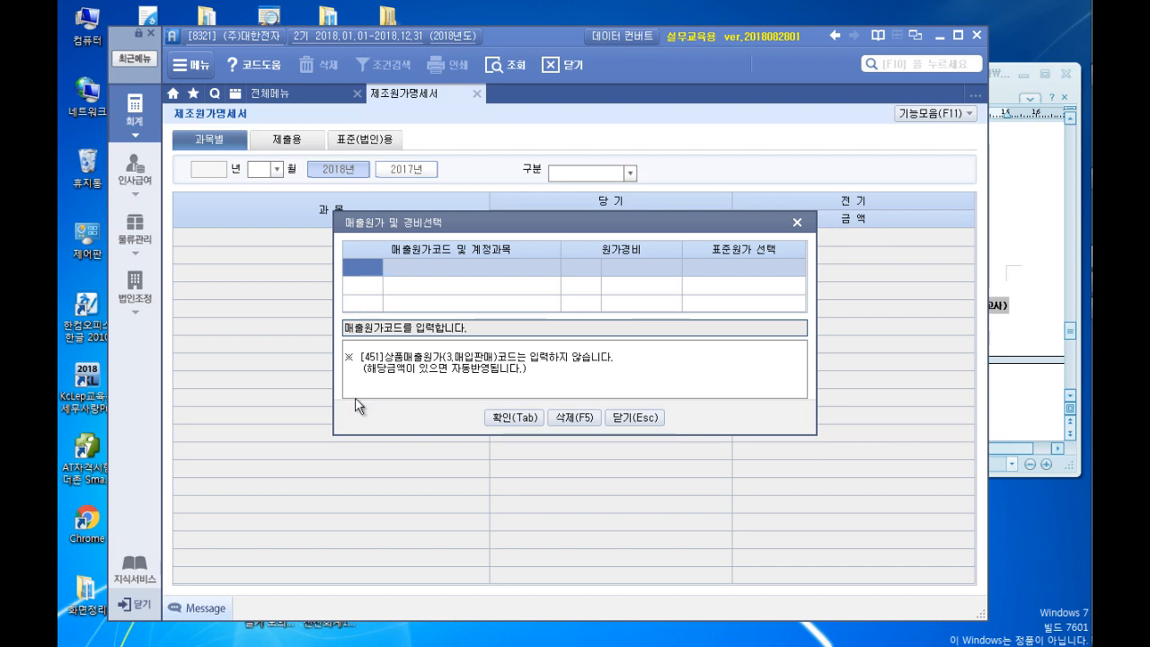
pyautogui.click(515, 417)
pyautogui.click(574, 369)
pyautogui.click(796, 222)
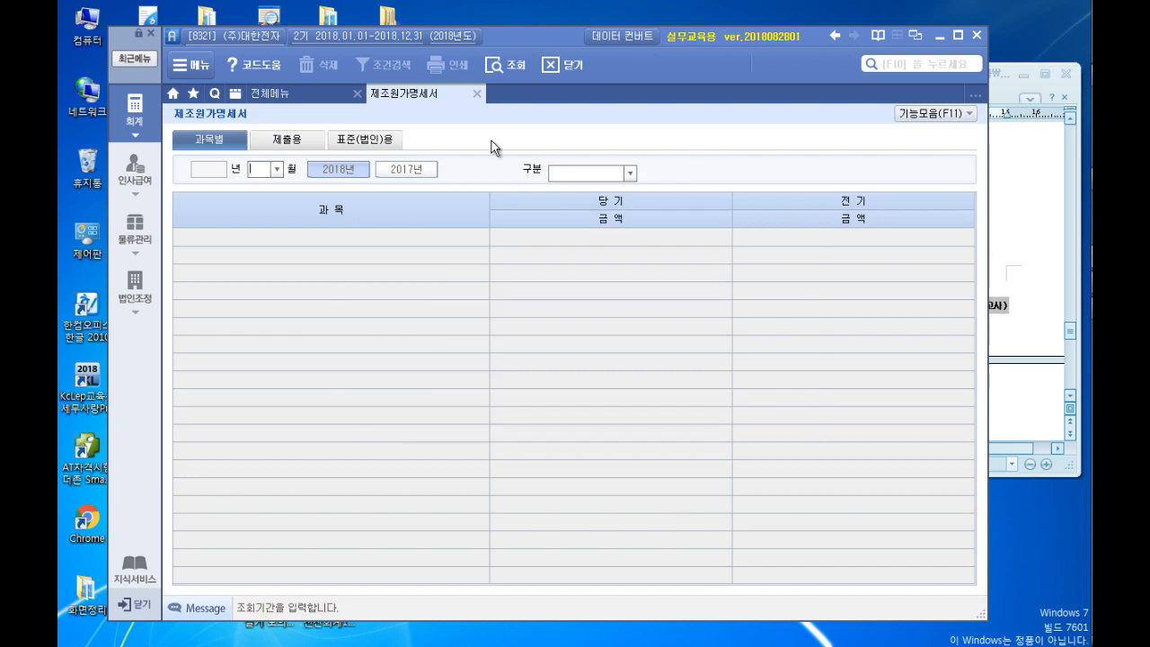
pyautogui.click(478, 93)
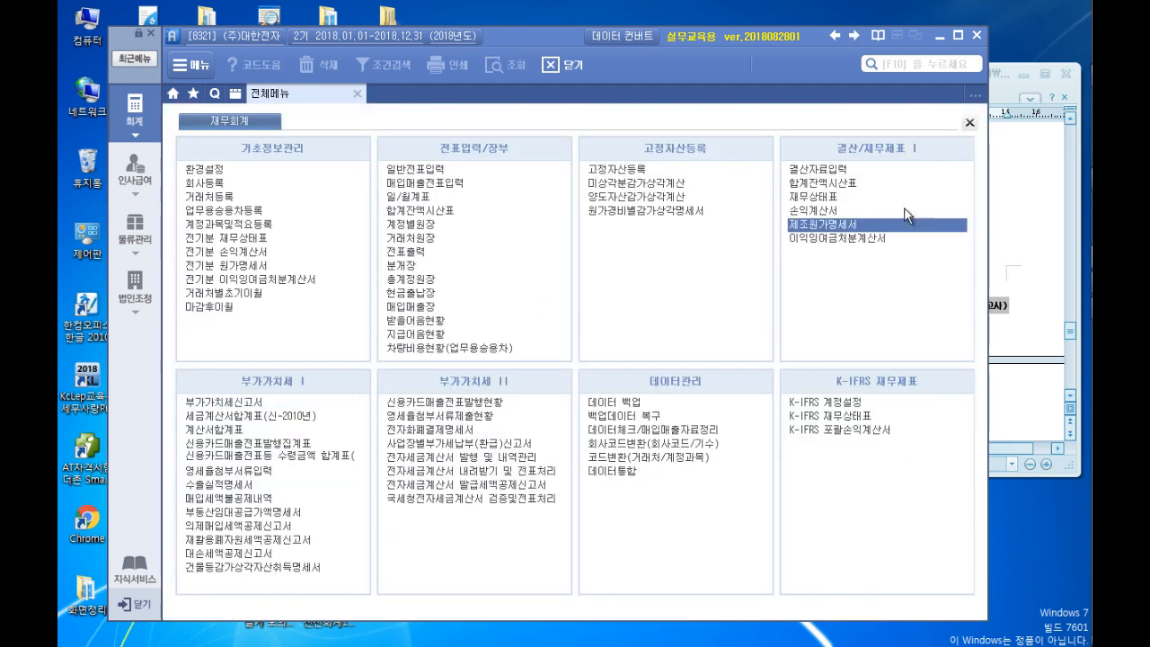
# Load the 2018 손익계산서 and close it
pyautogui.click(811, 210)
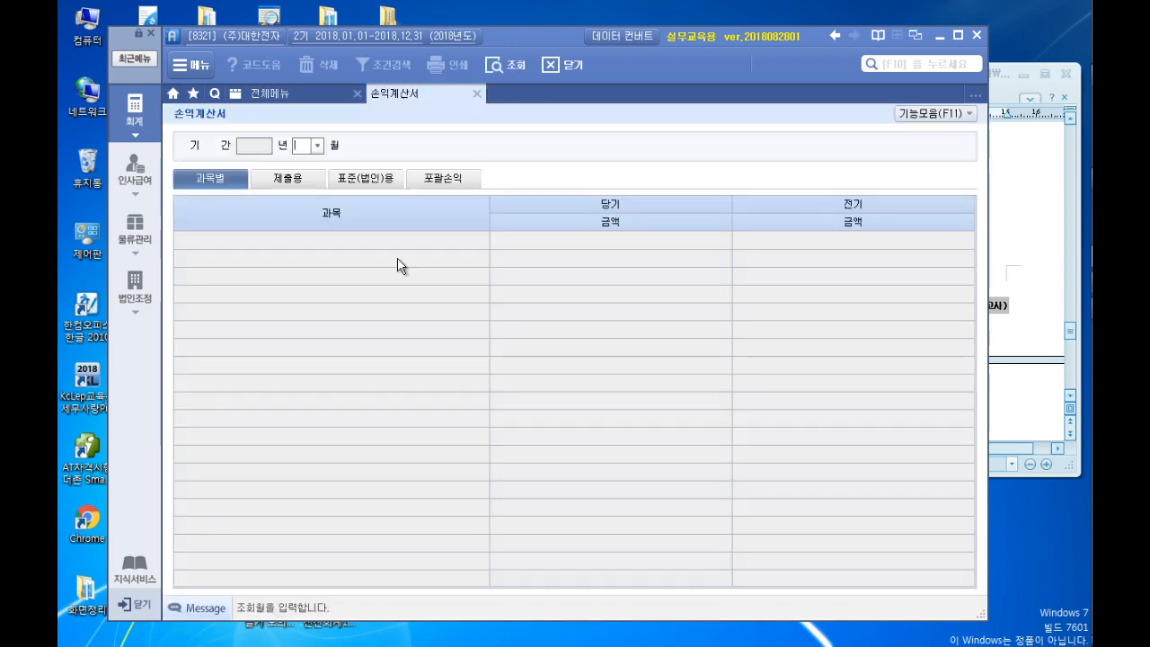
pyautogui.press('Return')
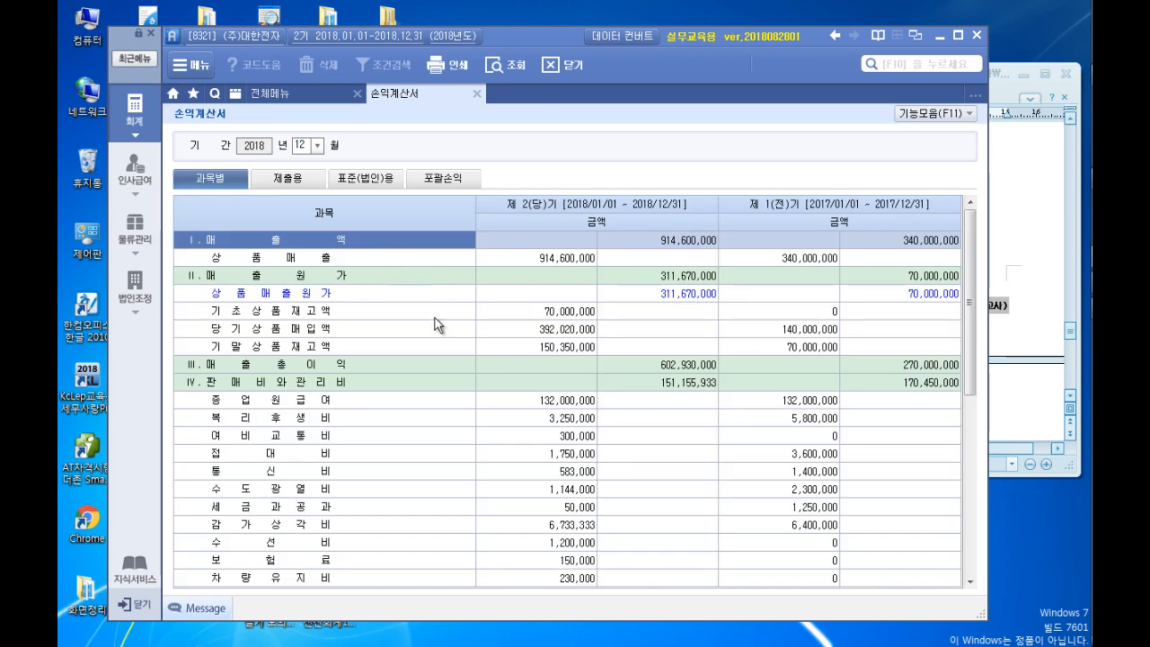
pyautogui.click(477, 93)
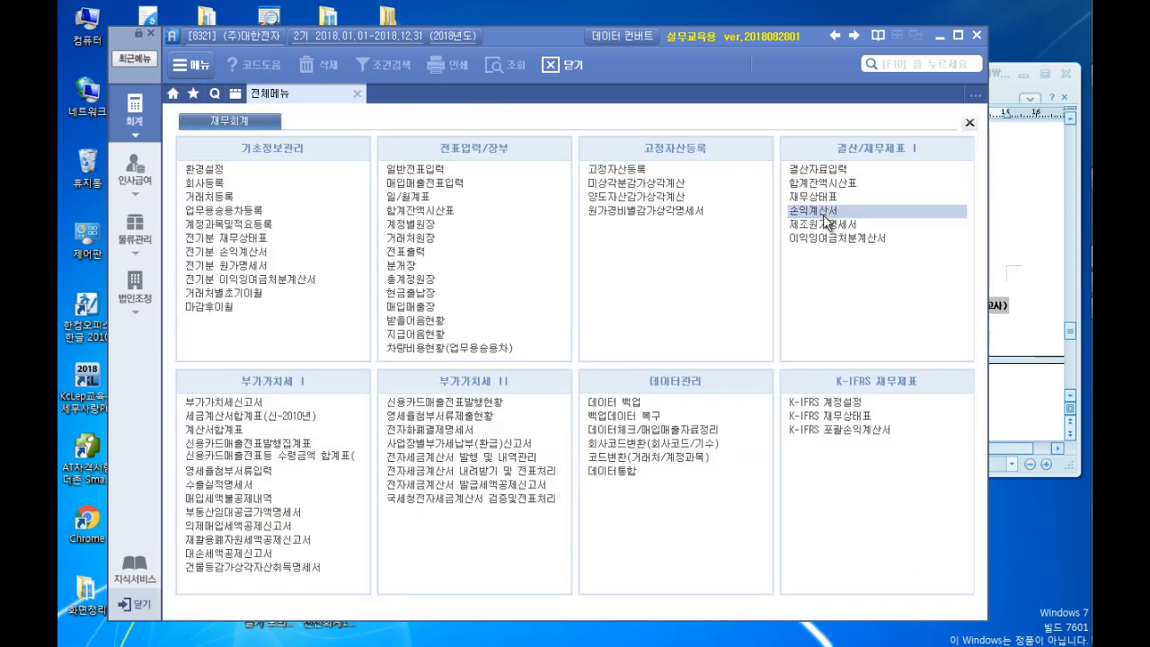
# Load the saved 이익잉여금처분계산서 (net income 445,319,067), add its five journal entries, then close it
pyautogui.click(814, 239)
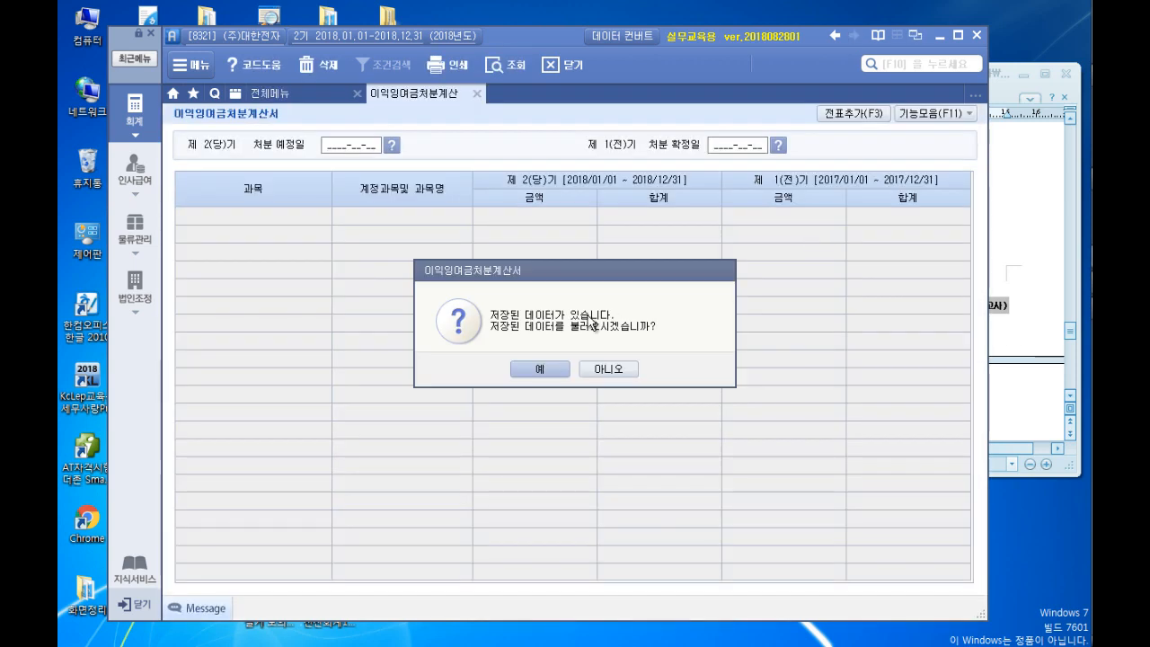
pyautogui.click(532, 367)
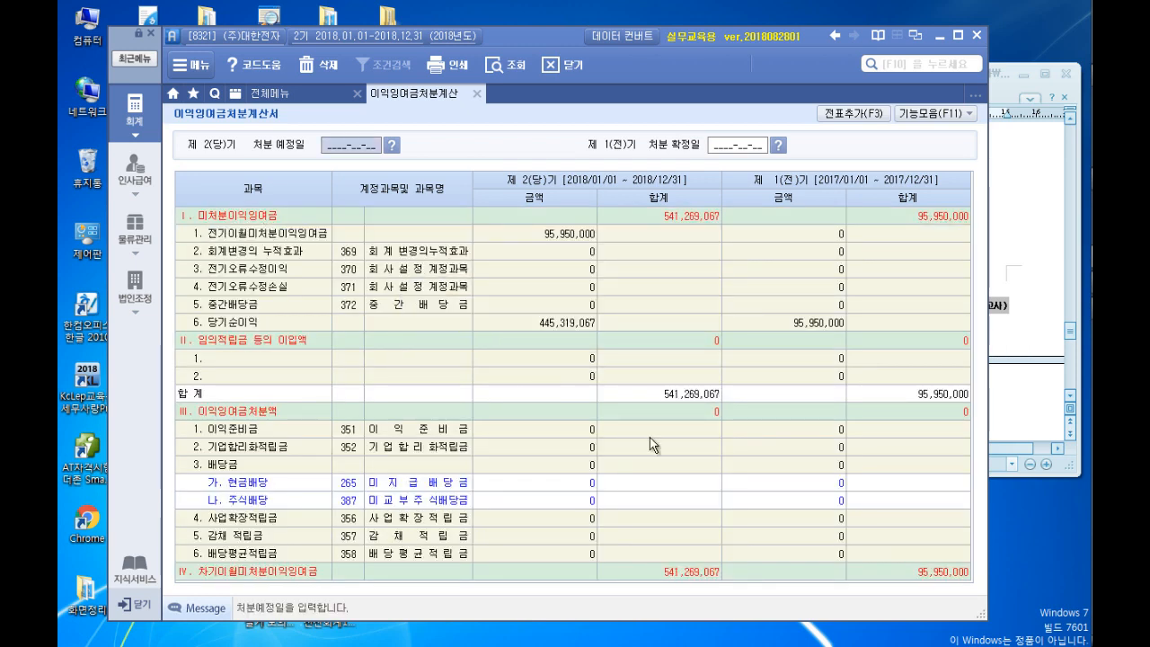
pyautogui.click(859, 114)
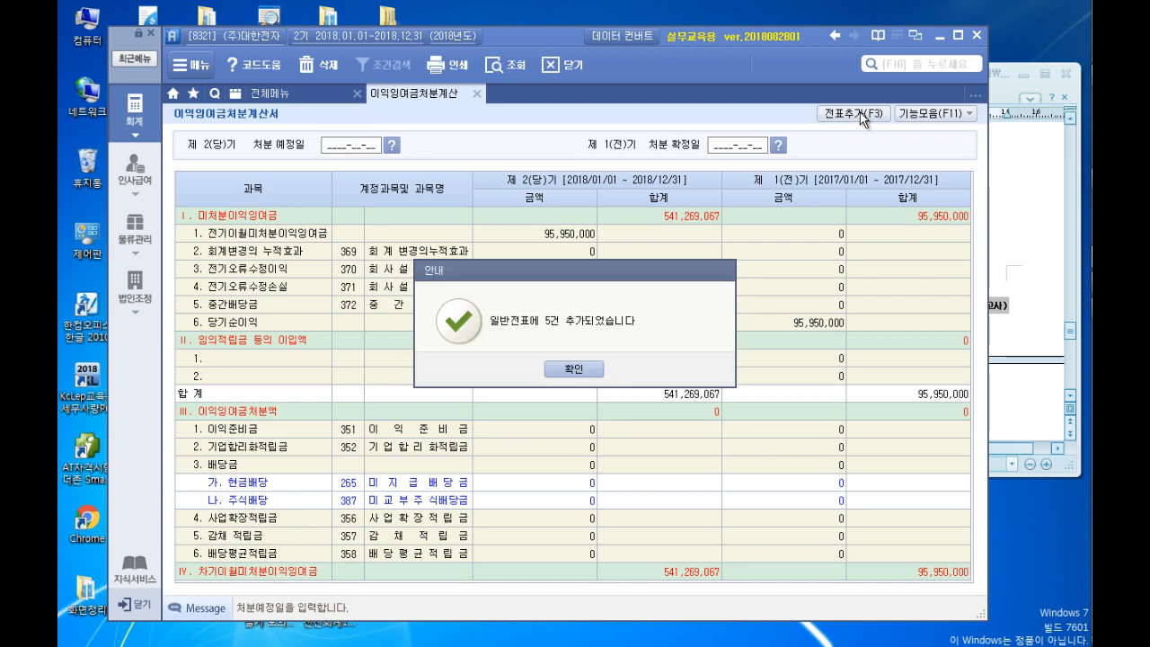
pyautogui.click(557, 364)
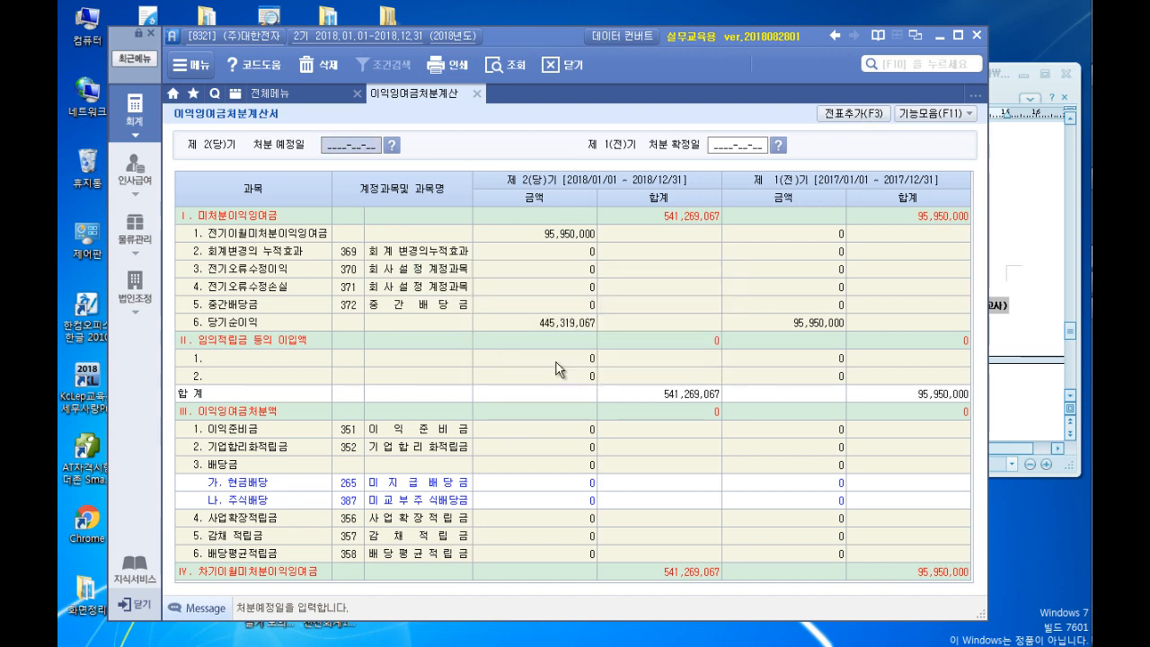
pyautogui.click(477, 93)
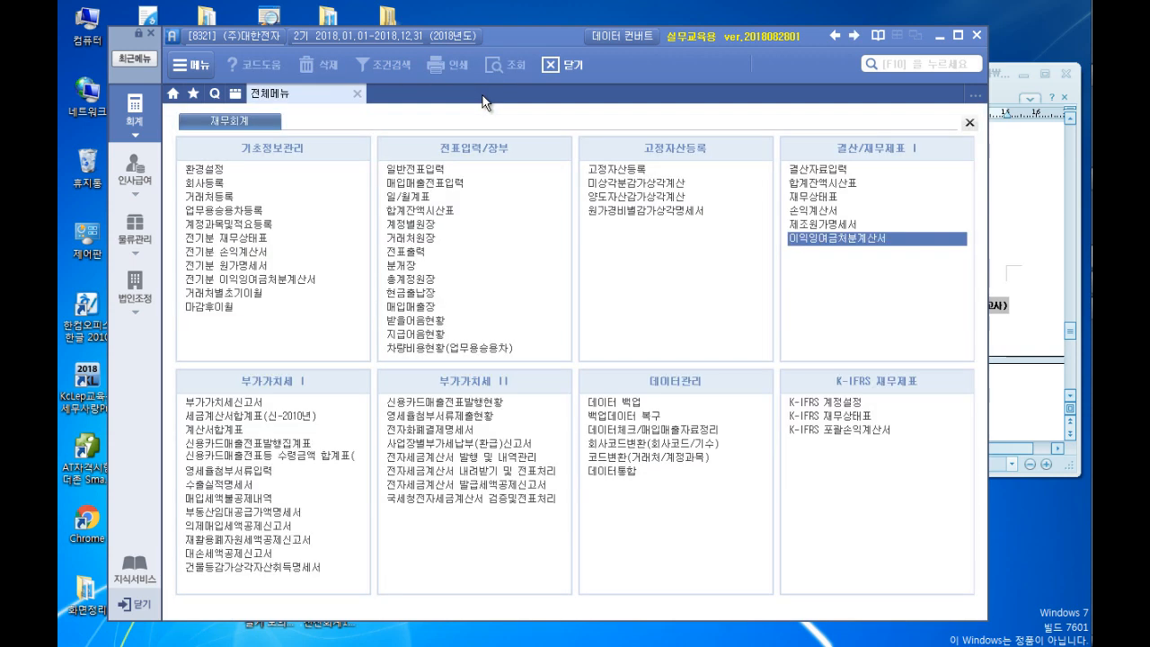
# Review the 2018 재무상태표 (current assets 1,252,164,400), then scroll the exam document to questions (1)–(7)
pyautogui.click(809, 196)
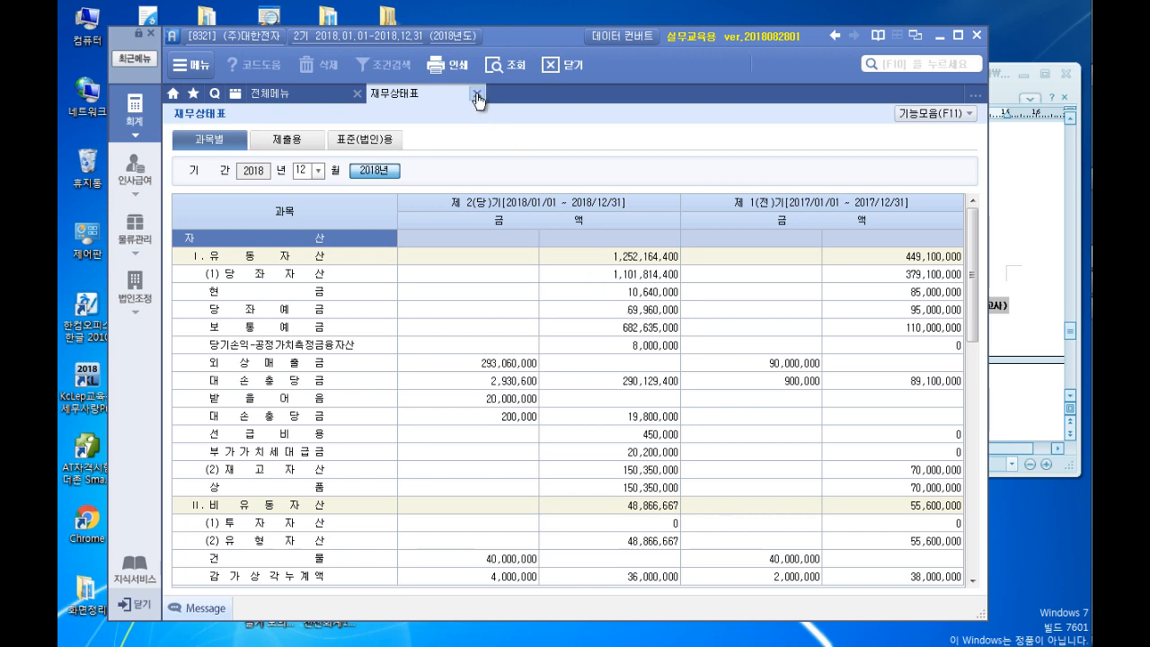
pyautogui.click(477, 93)
pyautogui.click(1039, 203)
pyautogui.scroll(-5, 910, 251)
pyautogui.scroll(-5, 910, 251)
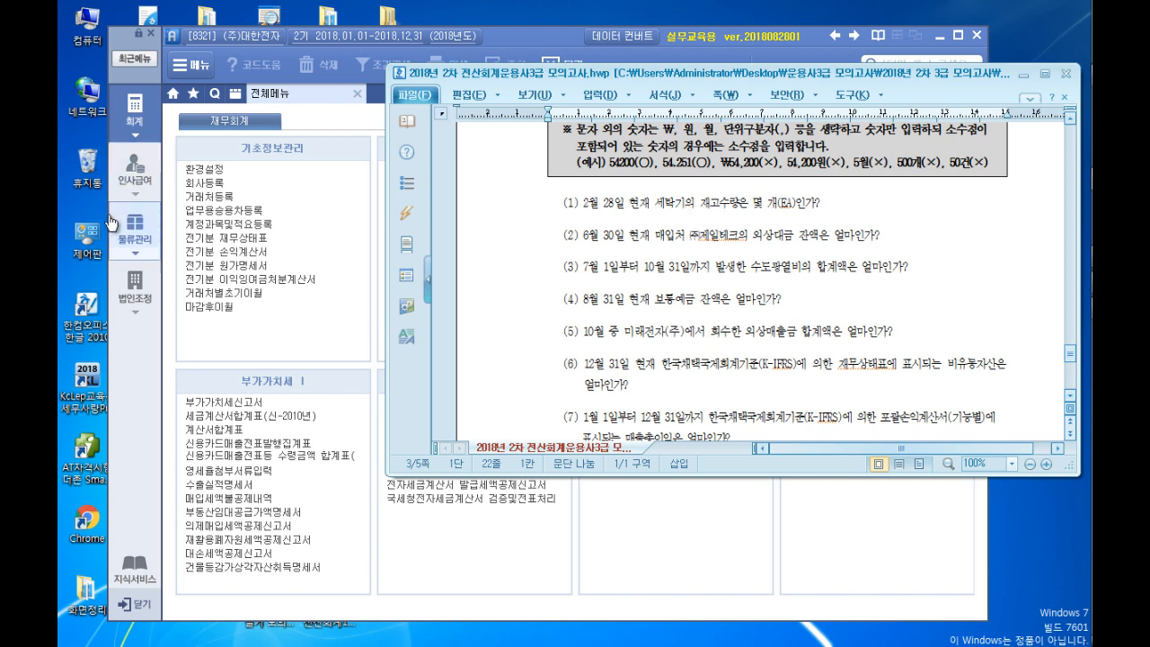
# Query the 재고자산명세서 for item 5003 세탁기 as of 2018/02/28 on the 전체 tab
pyautogui.click(133, 241)
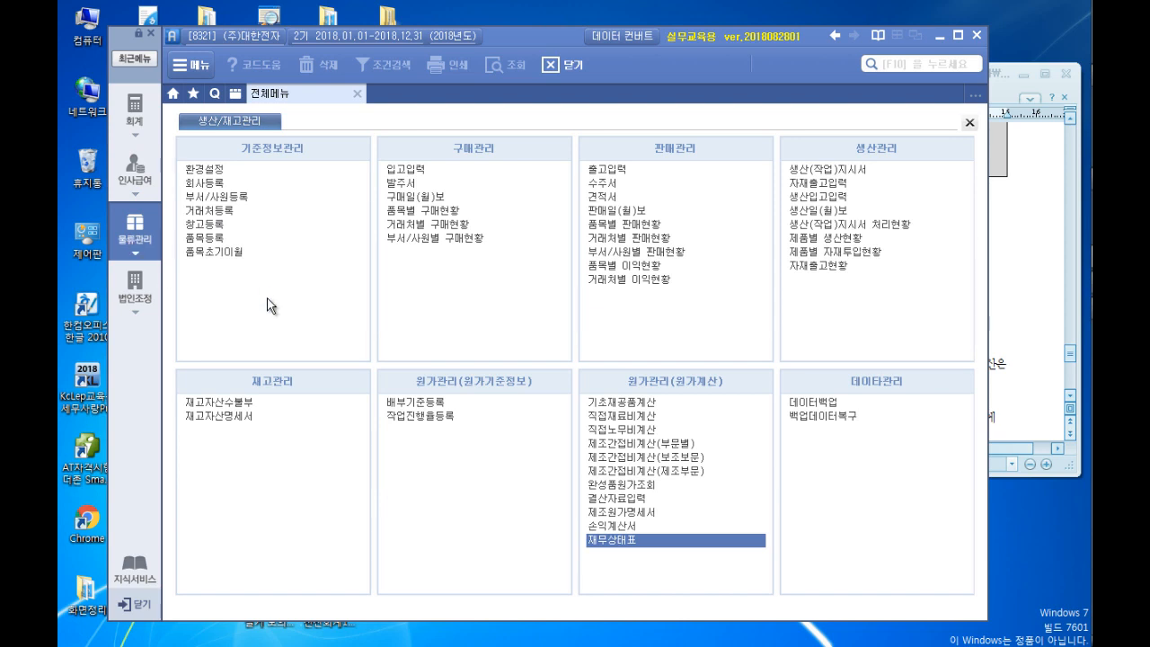
pyautogui.click(236, 419)
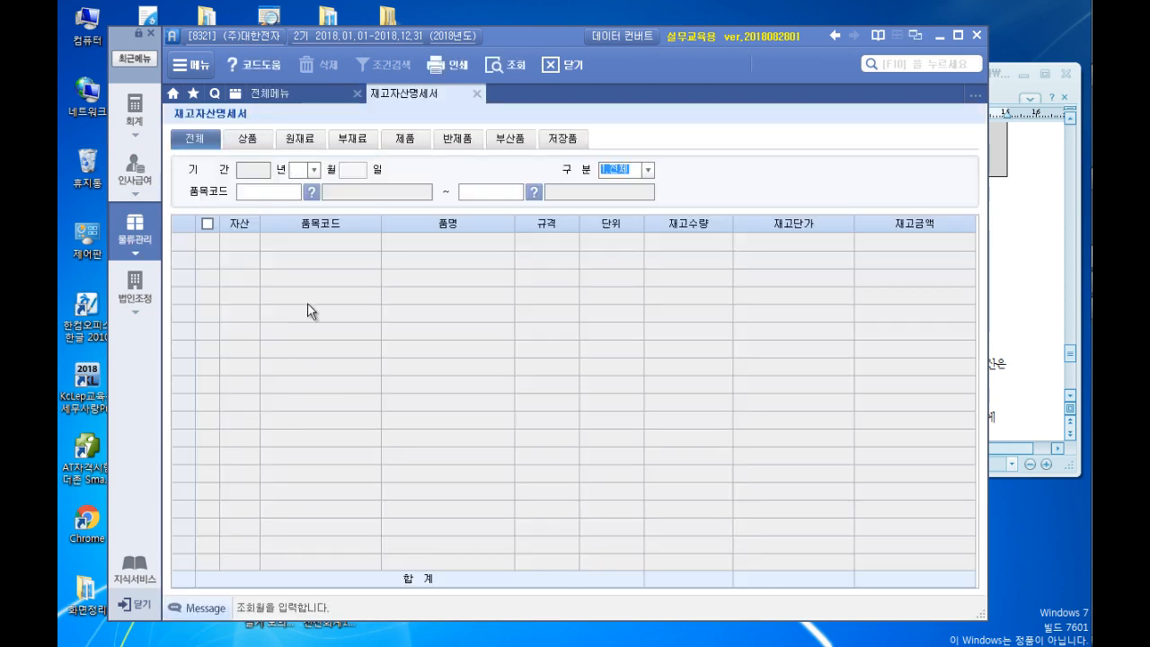
pyautogui.write('2')
pyautogui.press('Return')
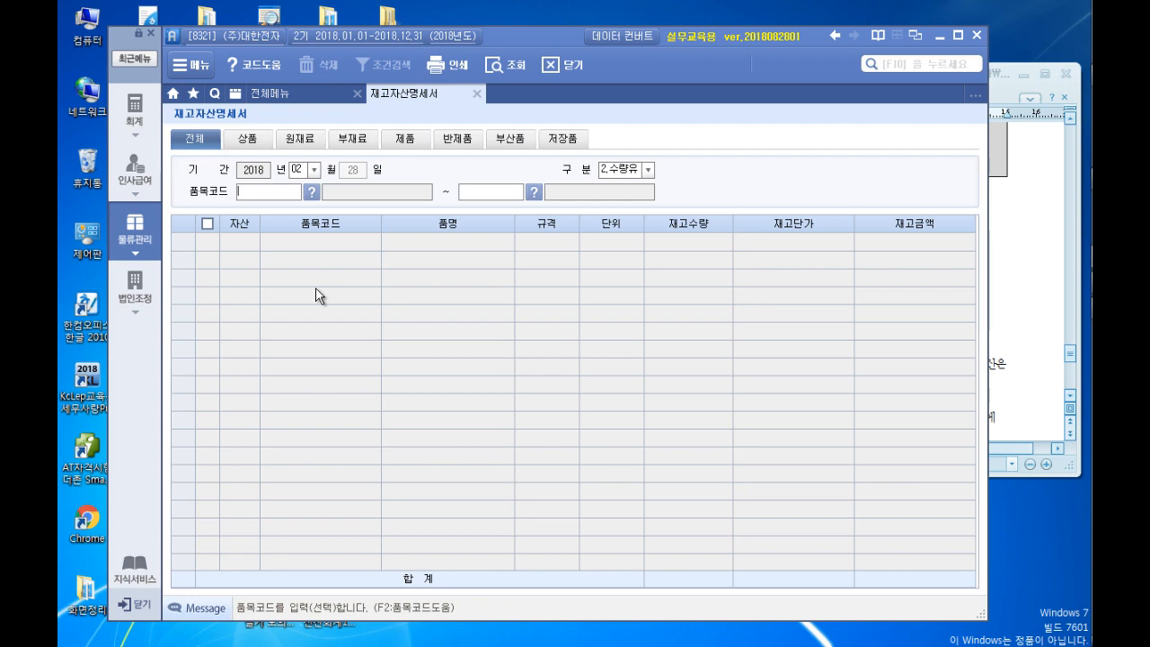
pyautogui.click(1033, 236)
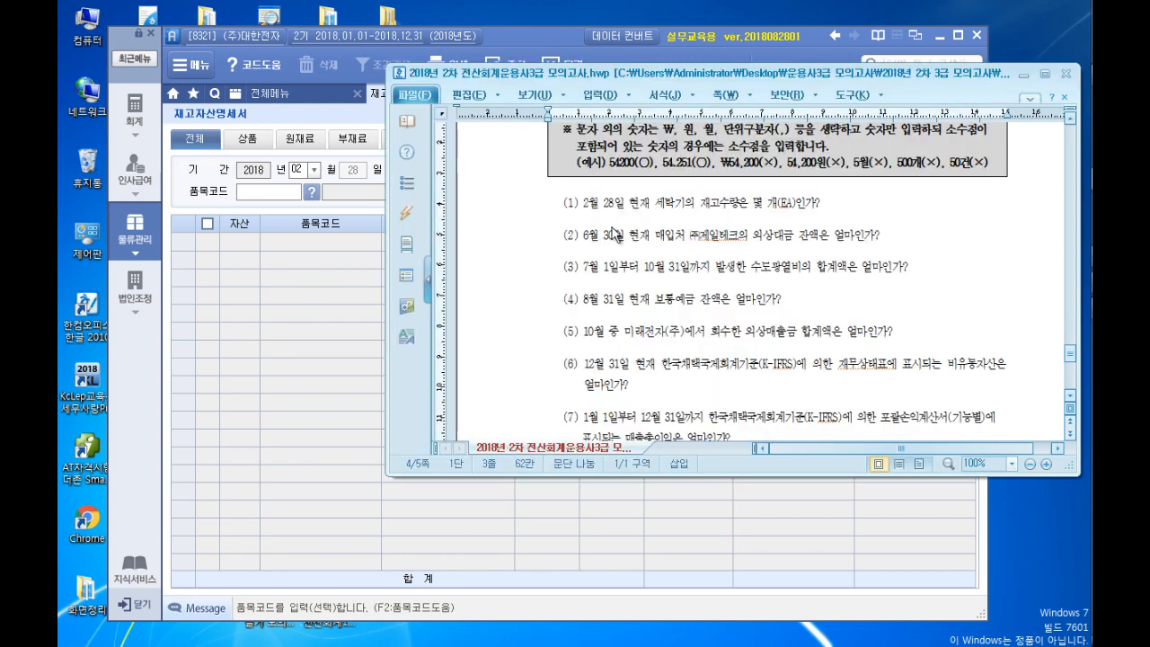
pyautogui.click(312, 192)
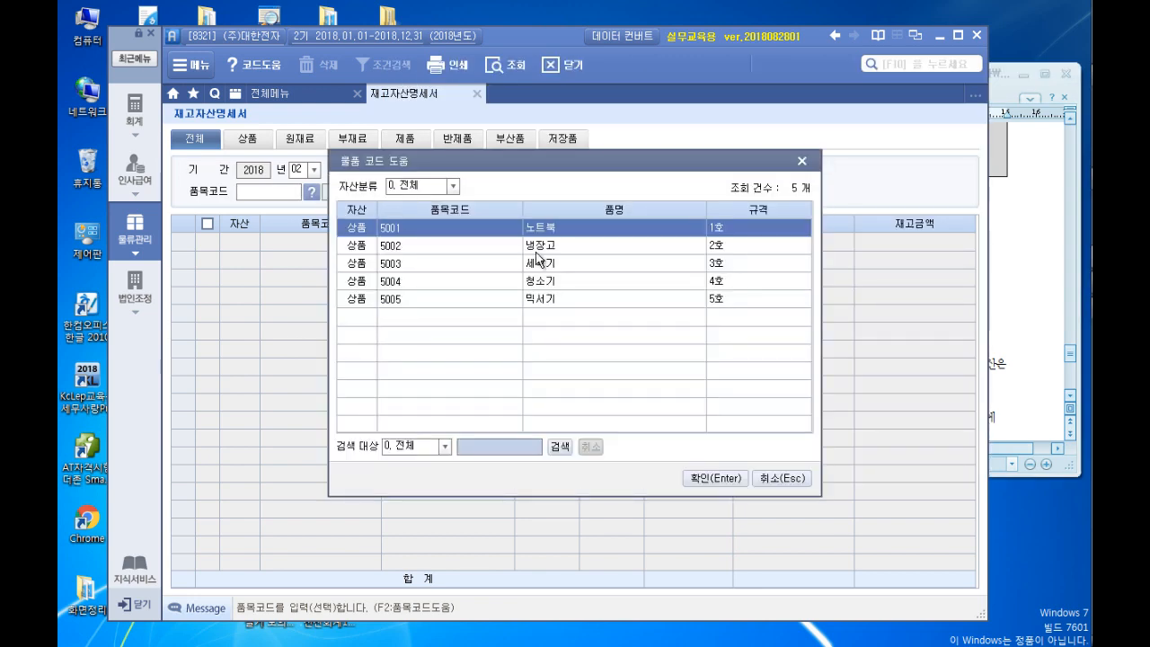
pyautogui.click(553, 258)
pyautogui.doubleClick(553, 260)
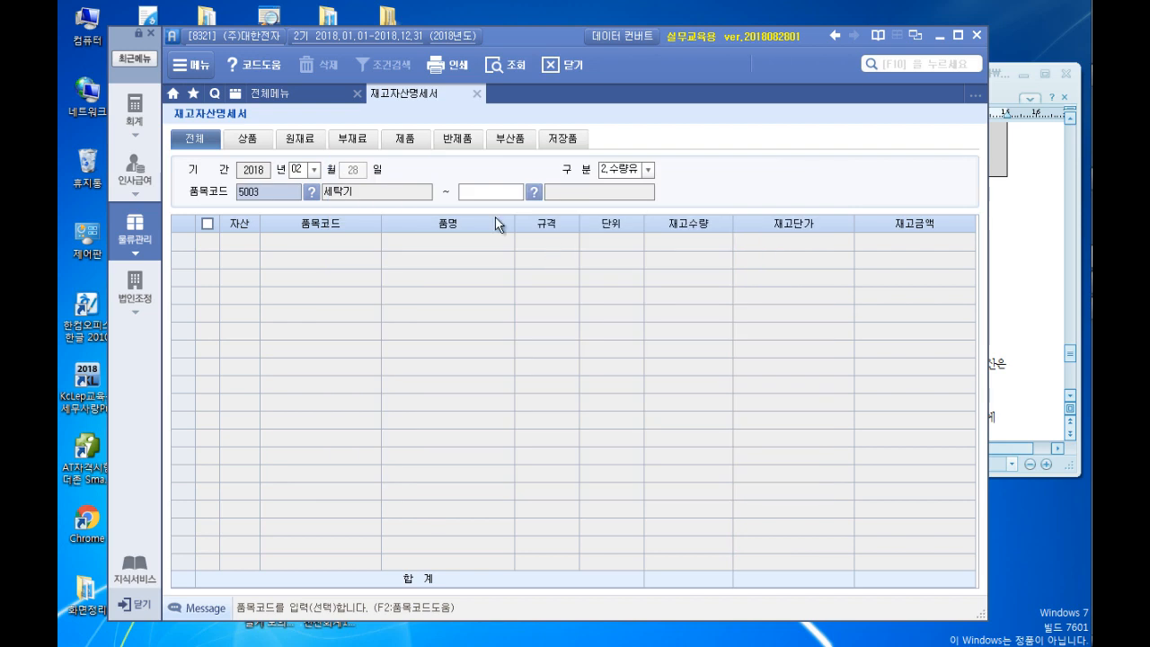
pyautogui.click(491, 193)
pyautogui.write('5003')
pyautogui.press('Return')
pyautogui.press('Return')
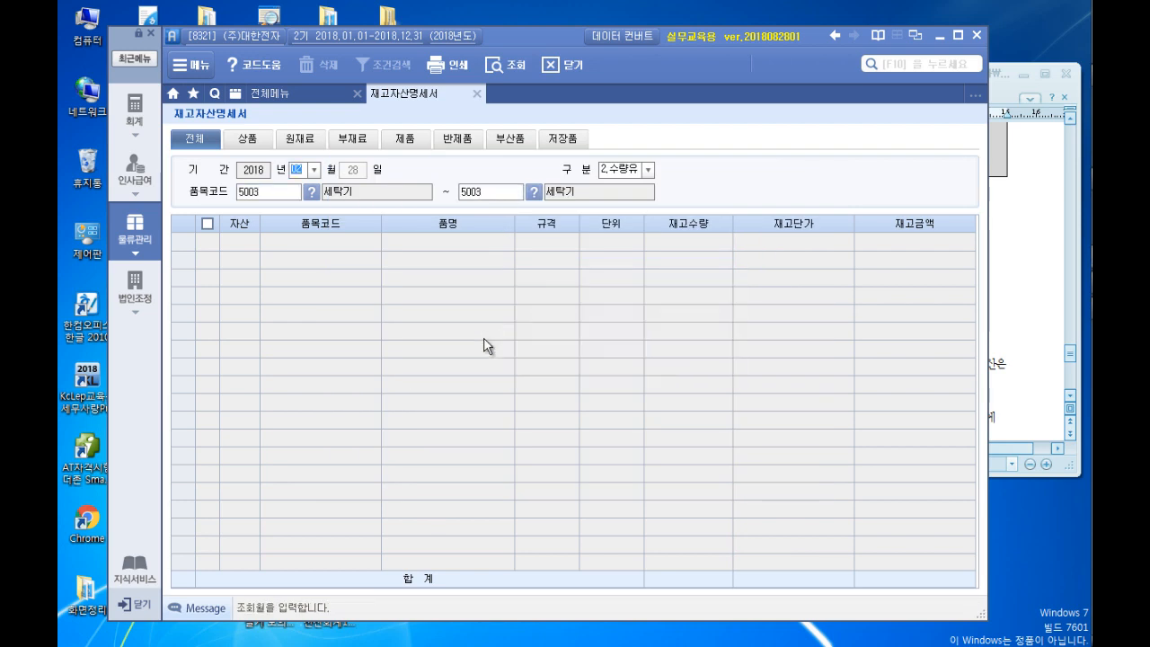
# Repeat the 2018/02/28 query for item 5003 세탁기 on the 상품 tab
pyautogui.click(244, 139)
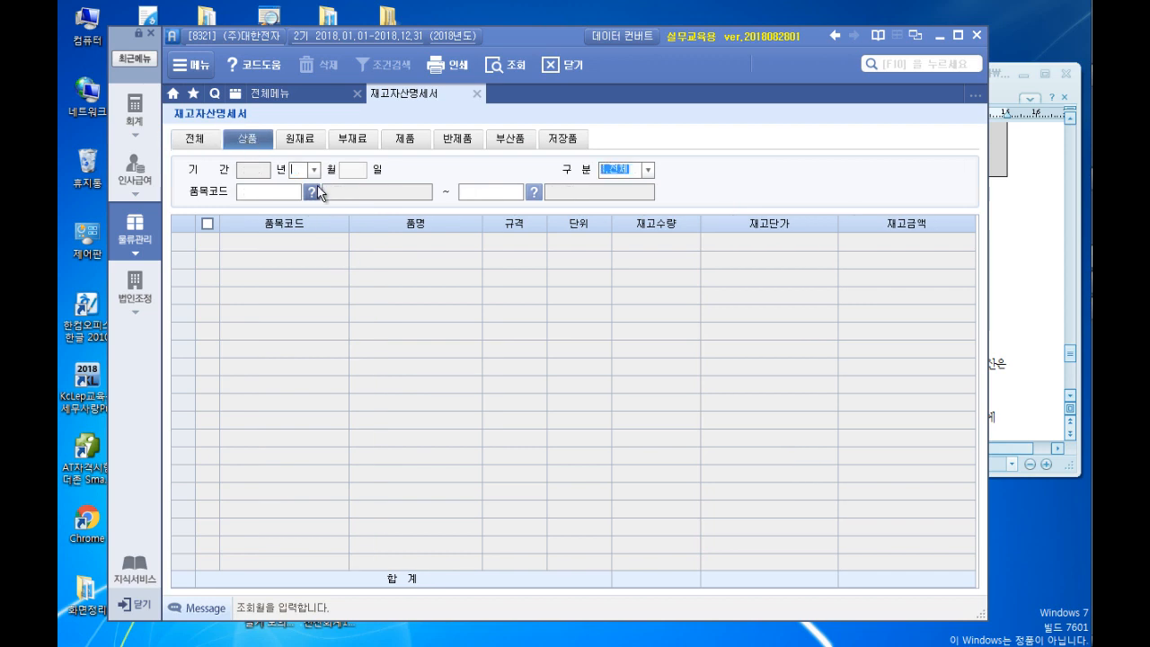
pyautogui.click(1023, 233)
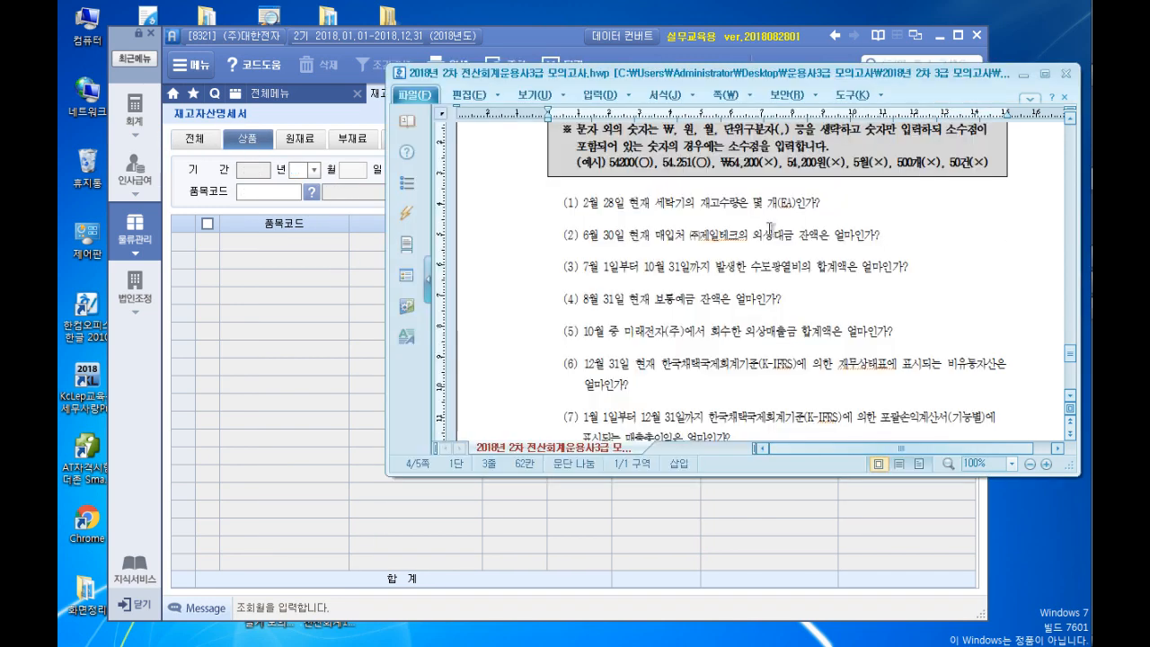
pyautogui.click(295, 171)
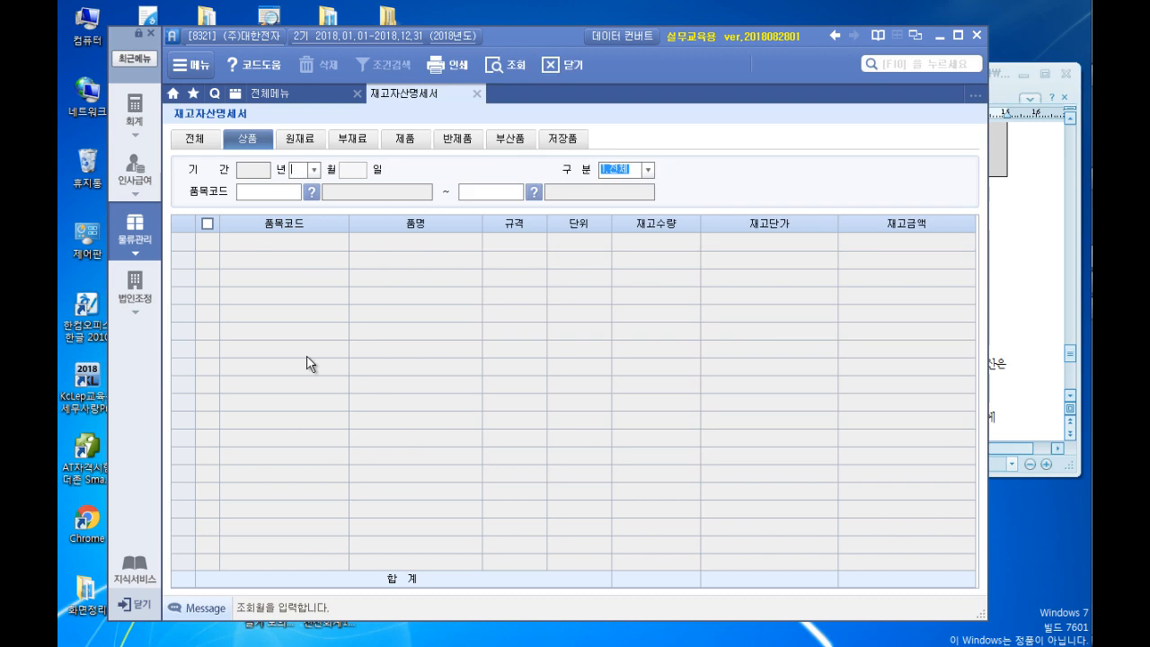
pyautogui.press('Return')
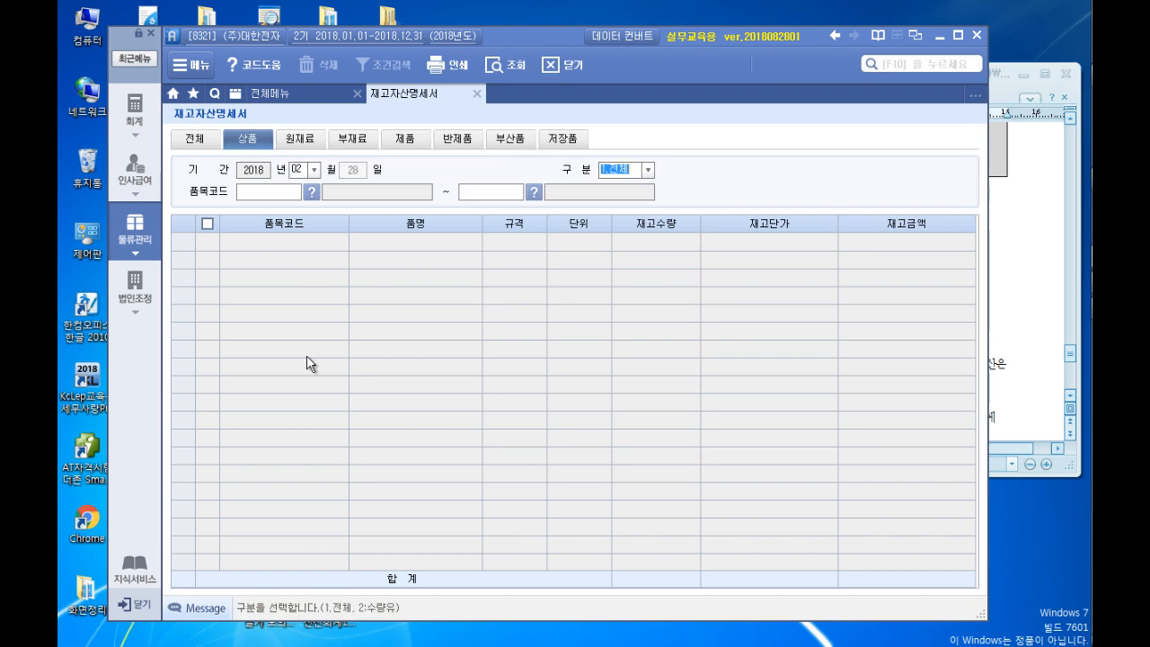
pyautogui.press('Return')
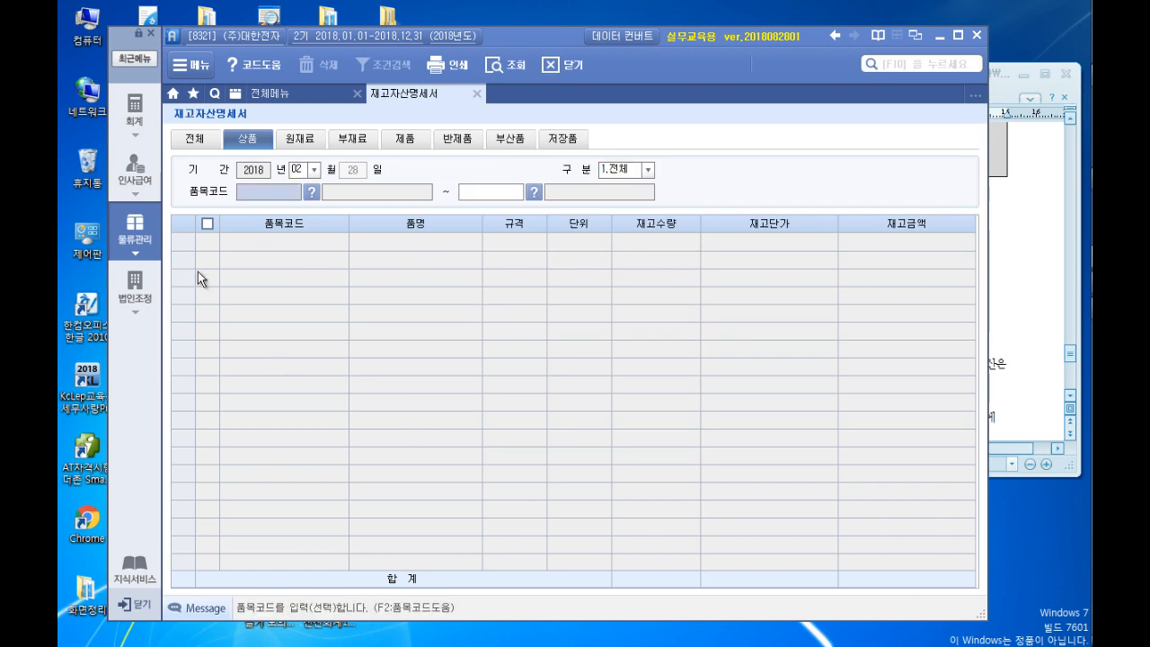
pyautogui.click(311, 193)
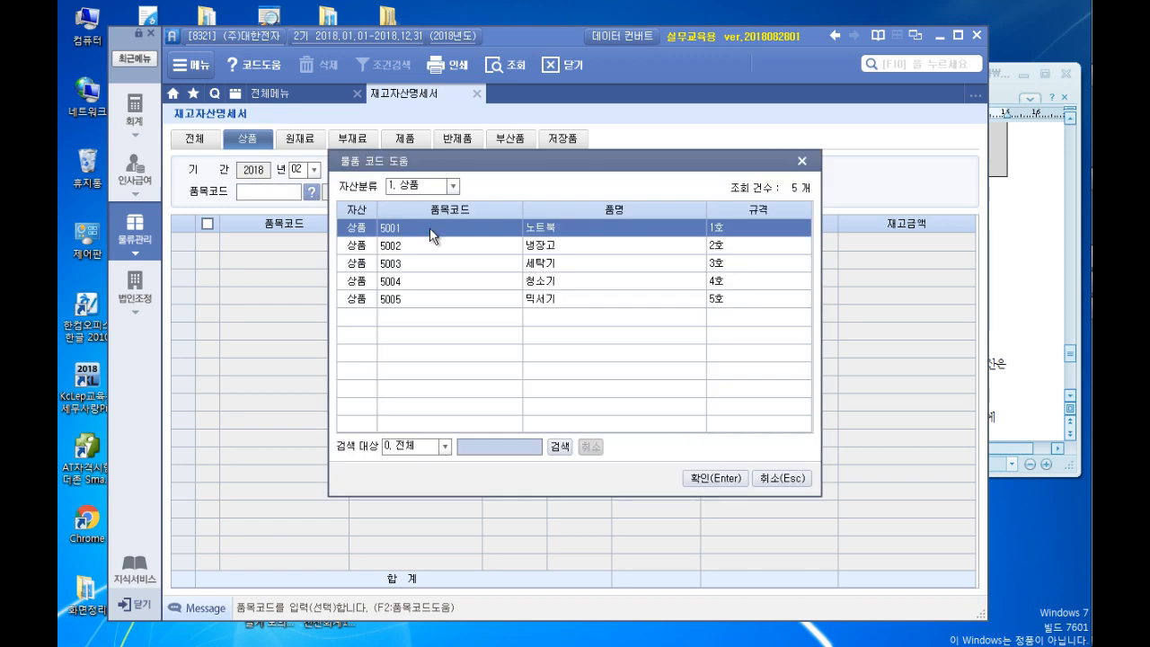
pyautogui.doubleClick(548, 263)
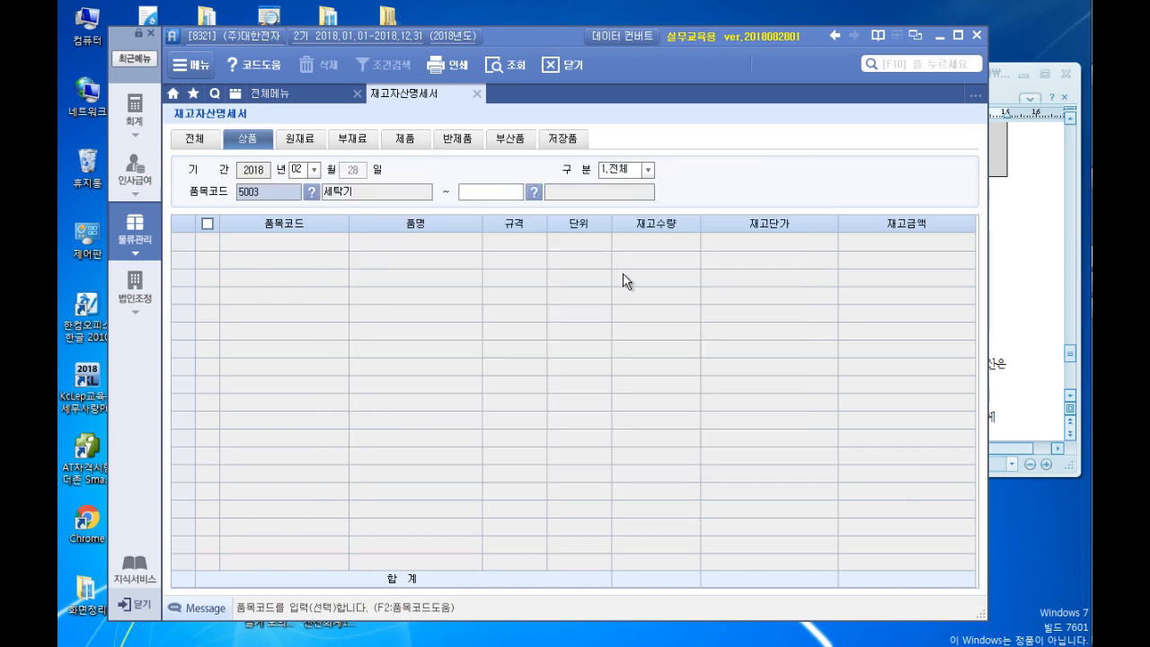
pyautogui.click(1001, 257)
pyautogui.click(362, 218)
pyautogui.click(506, 193)
pyautogui.write('5003')
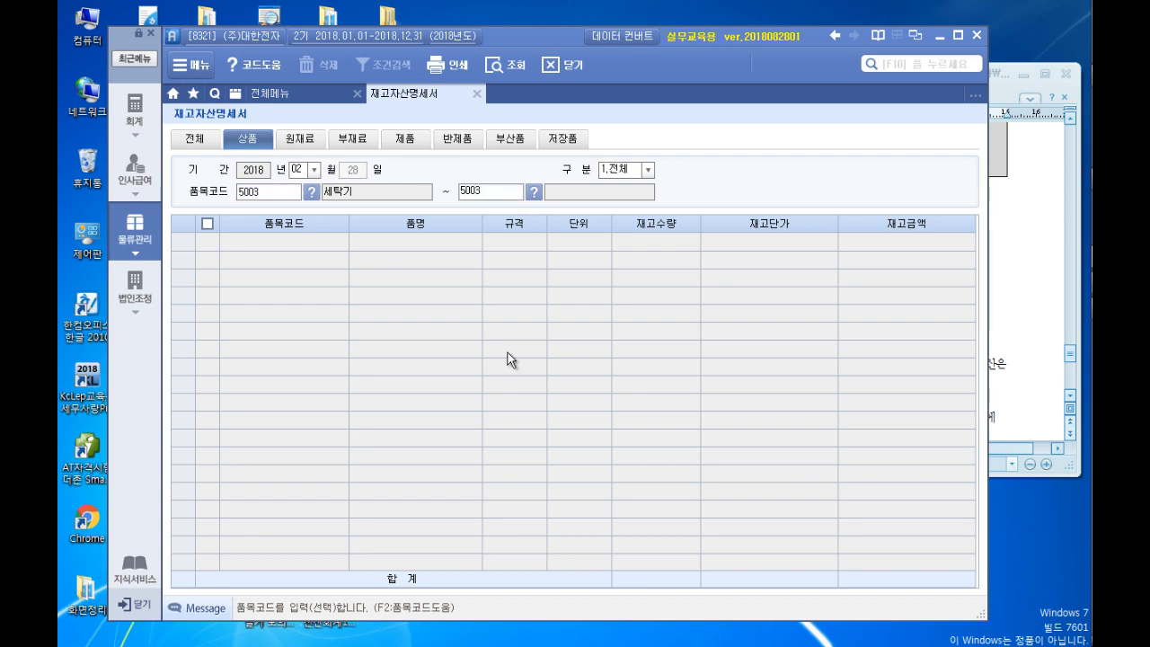
pyautogui.press('Return')
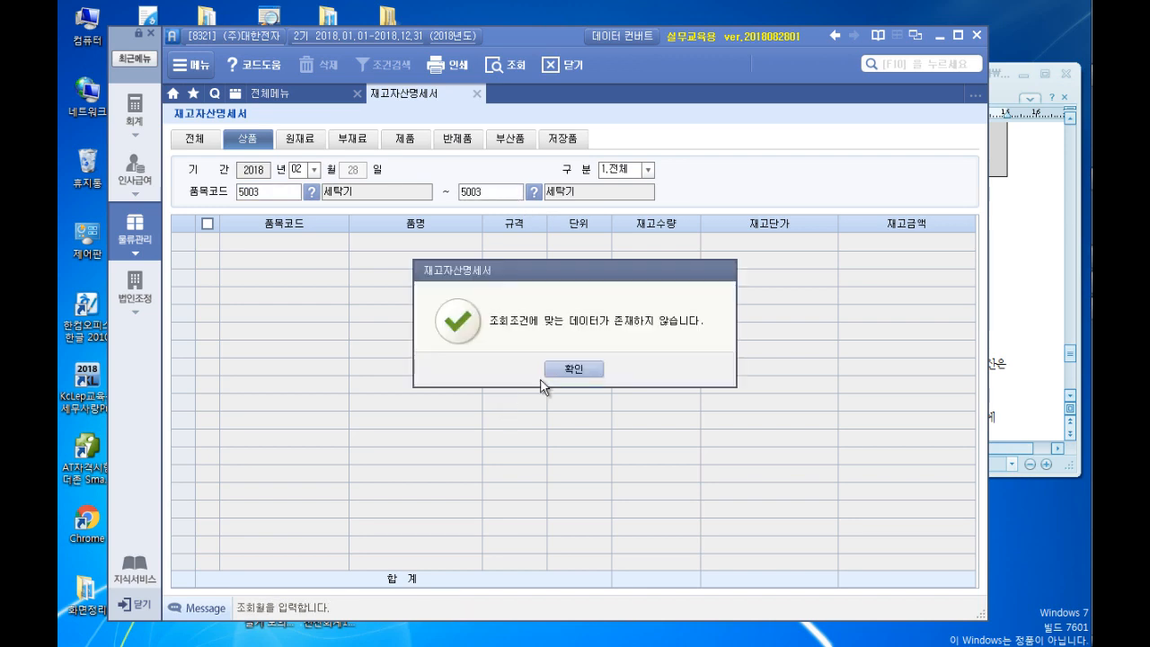
# Dismiss the no-matching-data messages, rerun the query, and close the inventory statement
pyautogui.click(572, 369)
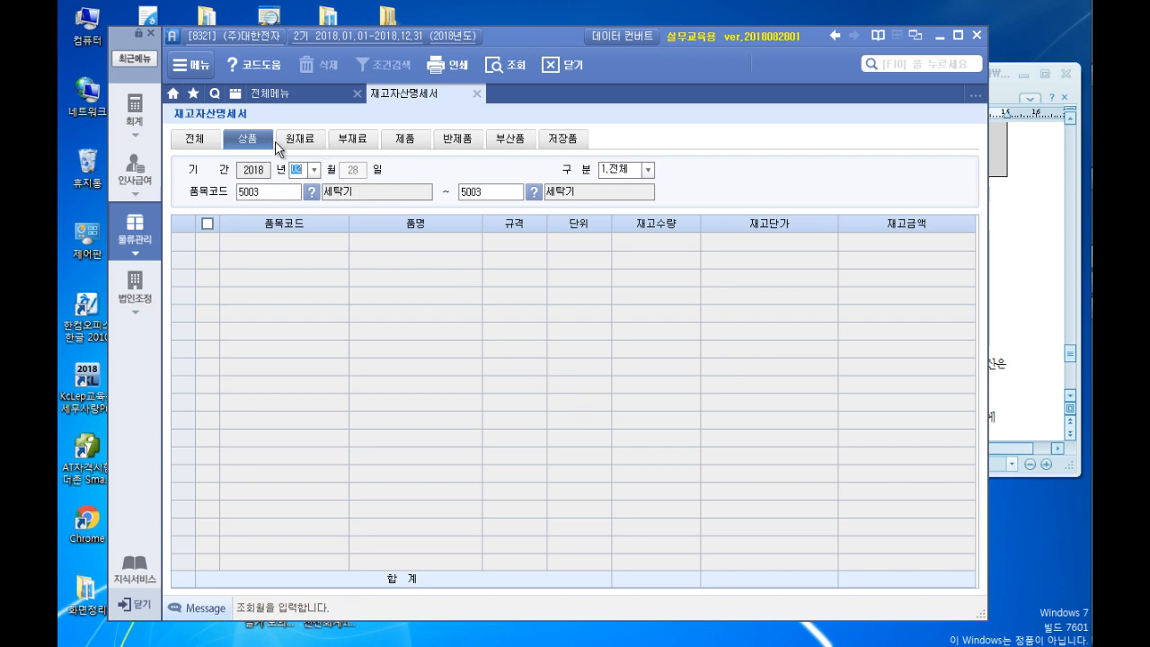
pyautogui.press('Return')
pyautogui.press('Return')
pyautogui.press('Return')
pyautogui.press('Return')
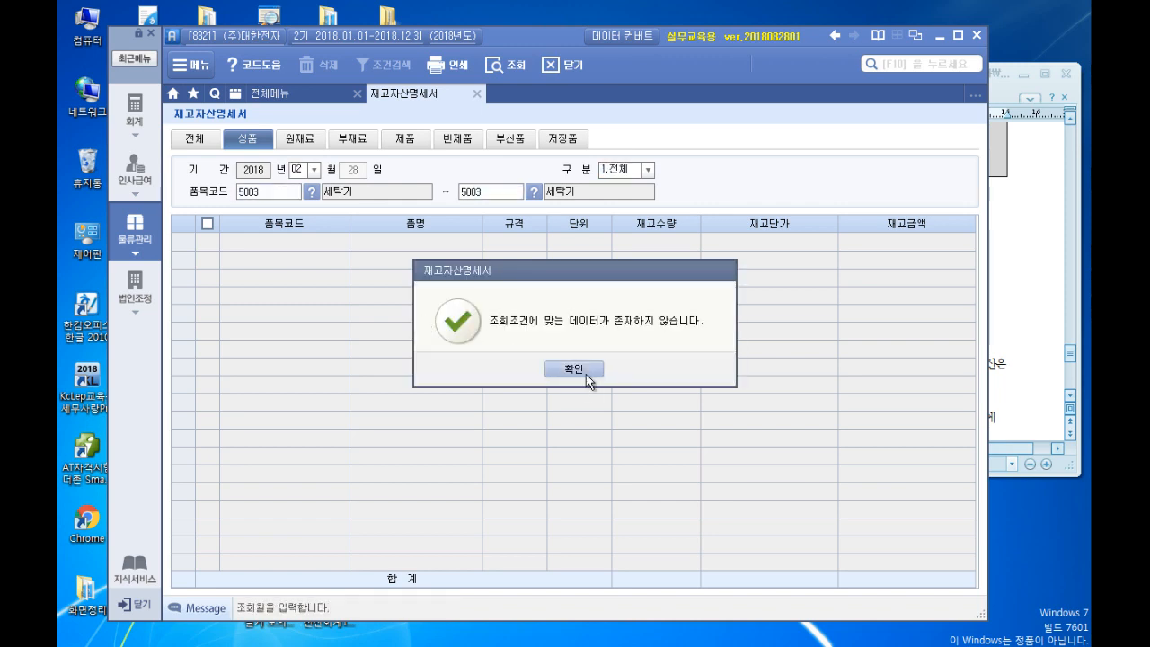
pyautogui.click(587, 370)
pyautogui.click(1015, 275)
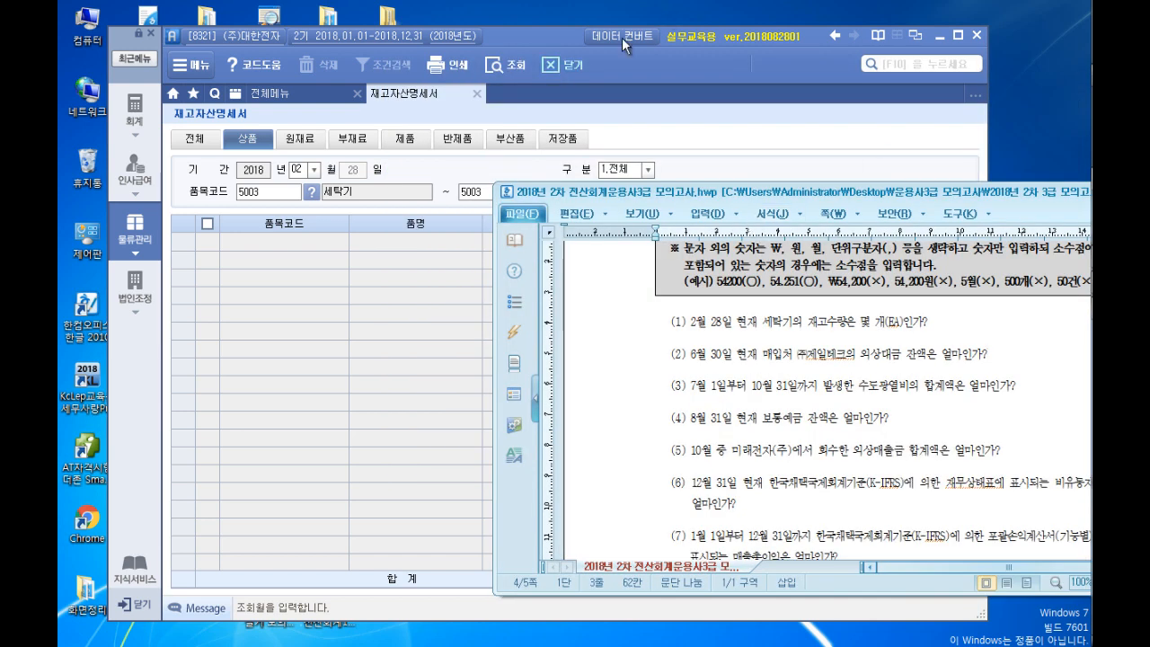
pyautogui.click(479, 95)
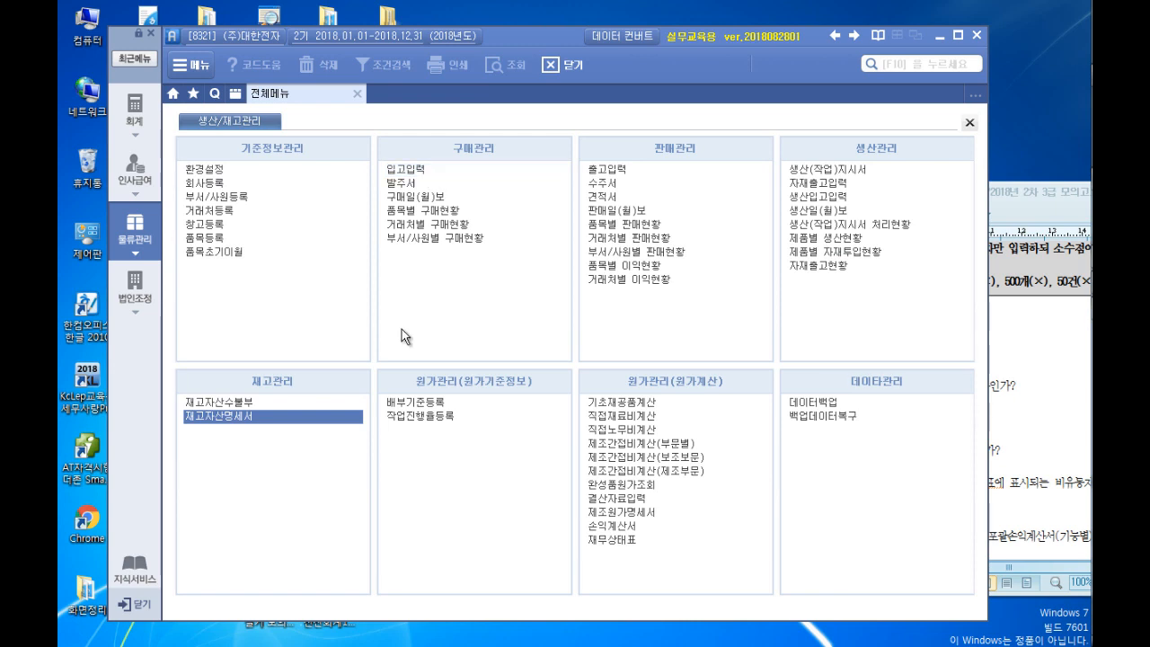
# Open 재고자산수불부 and set the period to 2018/02/01–02/28
pyautogui.click(229, 404)
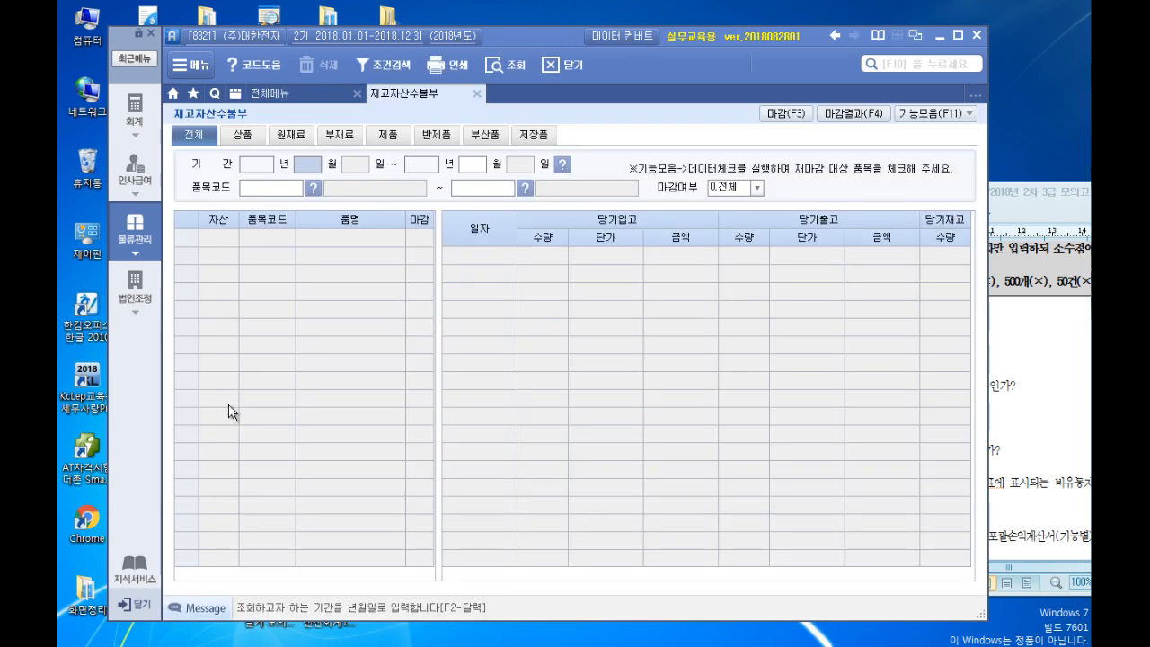
pyautogui.click(1055, 330)
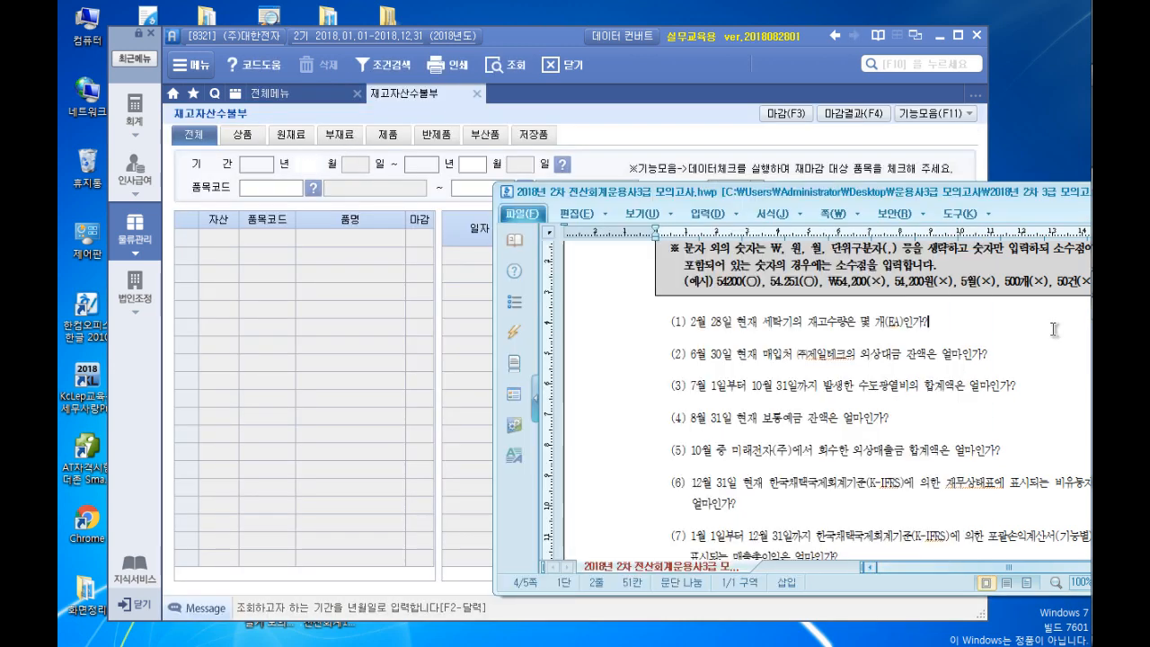
pyautogui.click(265, 169)
pyautogui.write('02')
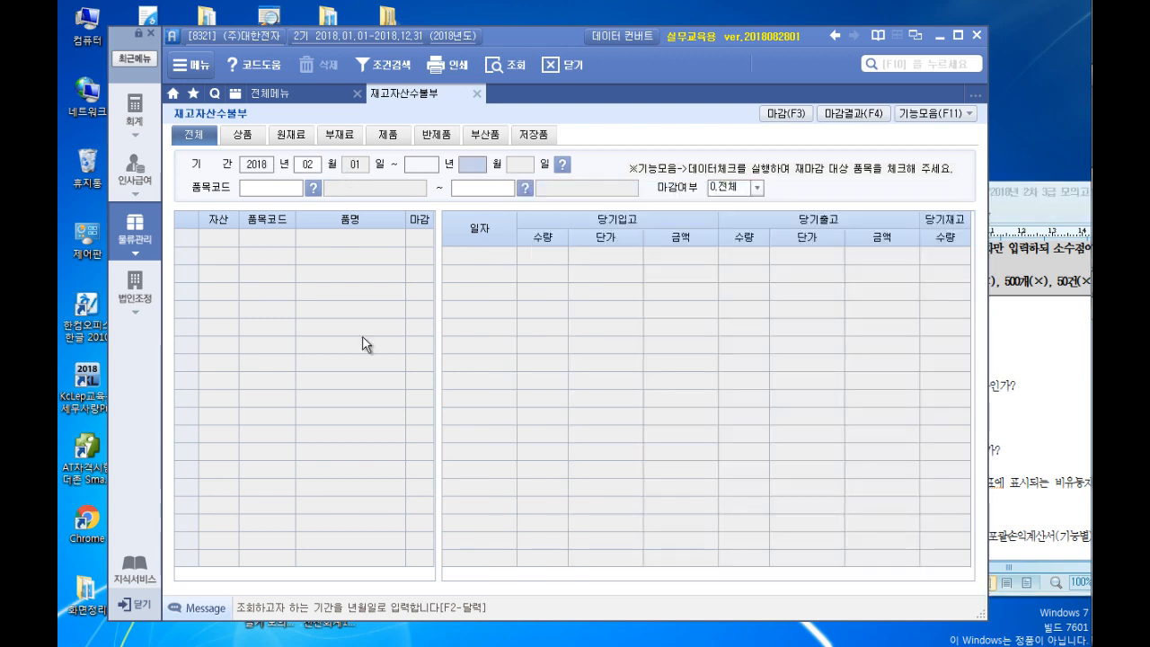
pyautogui.write('12')
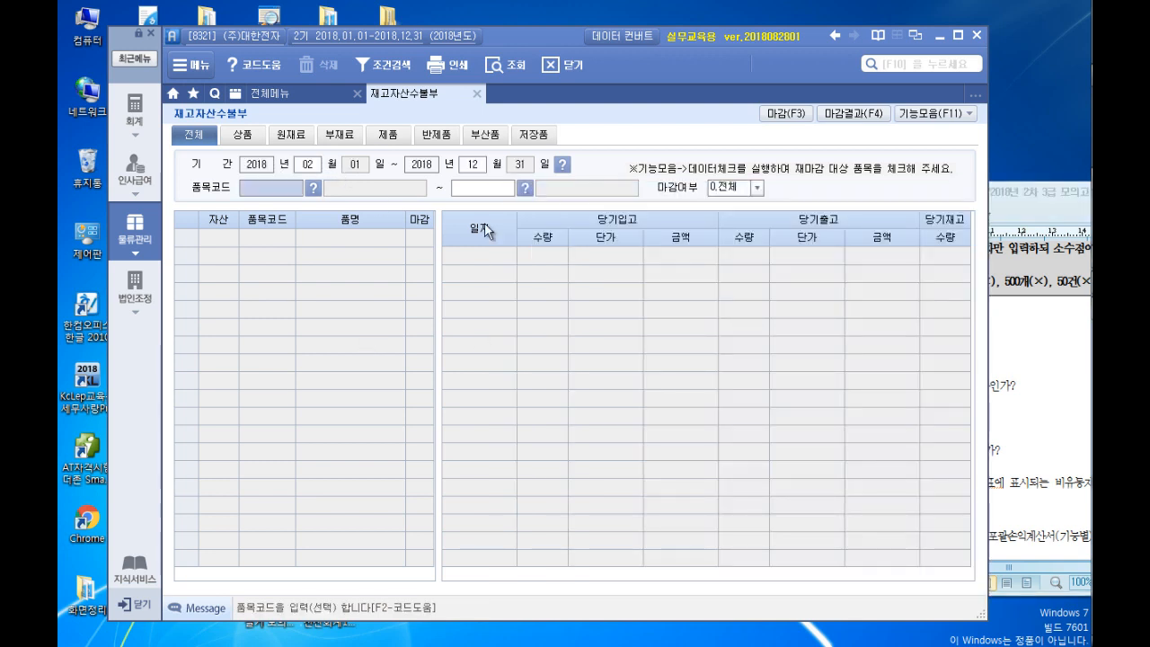
pyautogui.click(471, 165)
pyautogui.write('02')
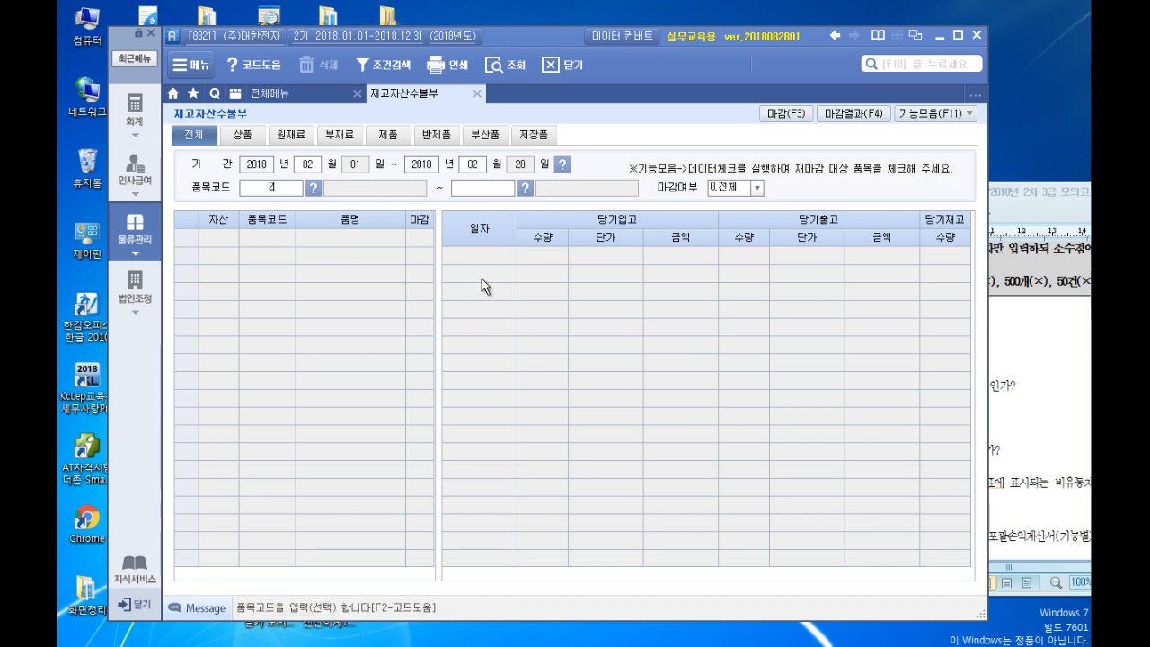
# Query item 5003 세탁기 and read its stock balances, ending at 58
pyautogui.click(312, 187)
pyautogui.doubleClick(548, 267)
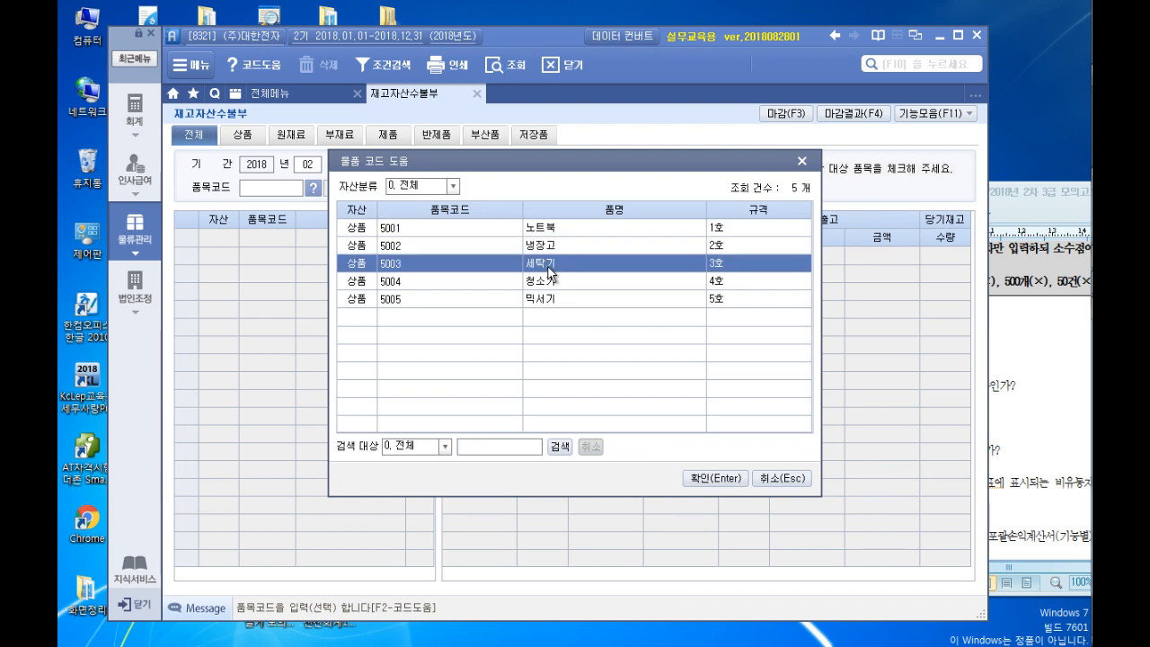
pyautogui.write('500')
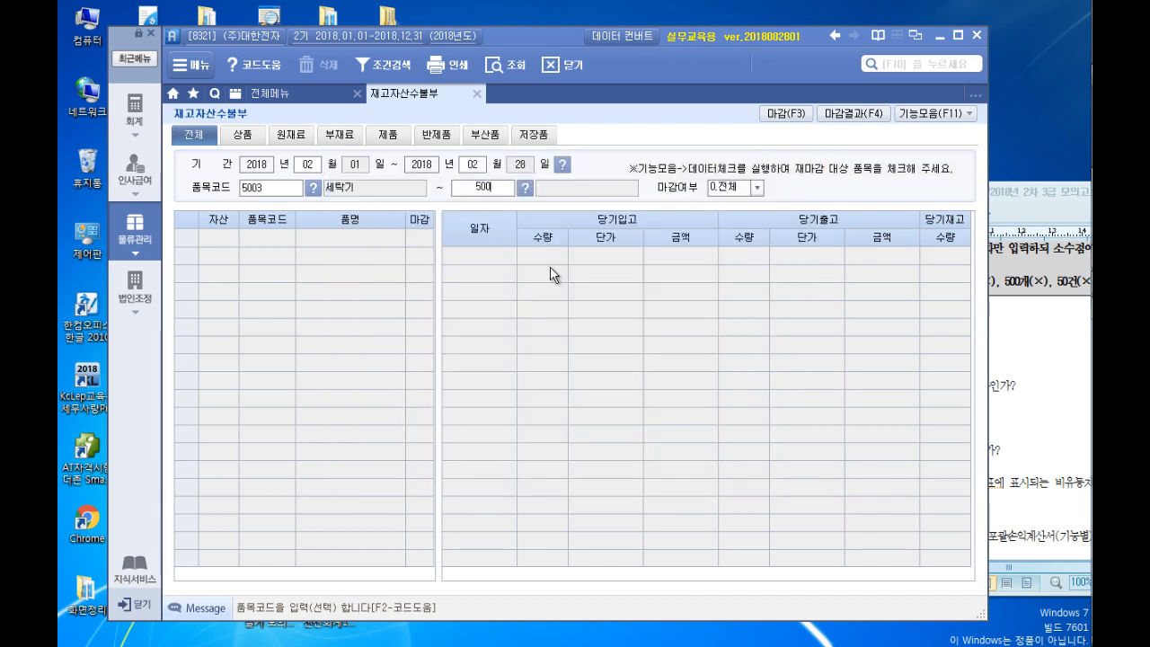
pyautogui.write('3')
pyautogui.press('Return')
pyautogui.press('Return')
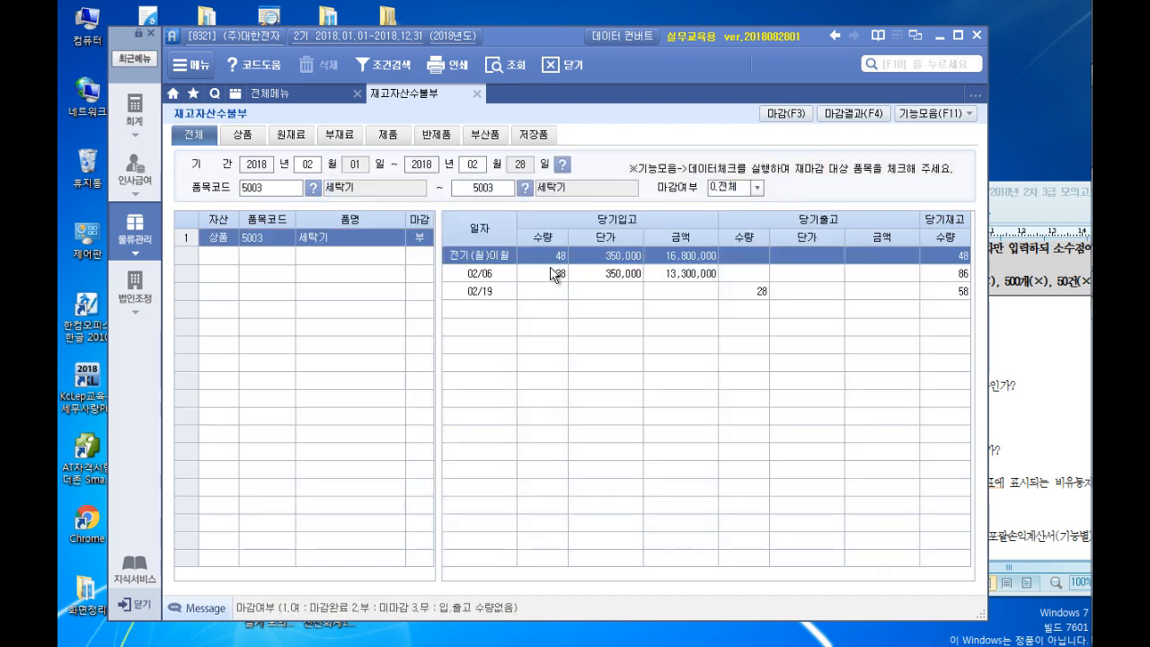
pyautogui.click(958, 35)
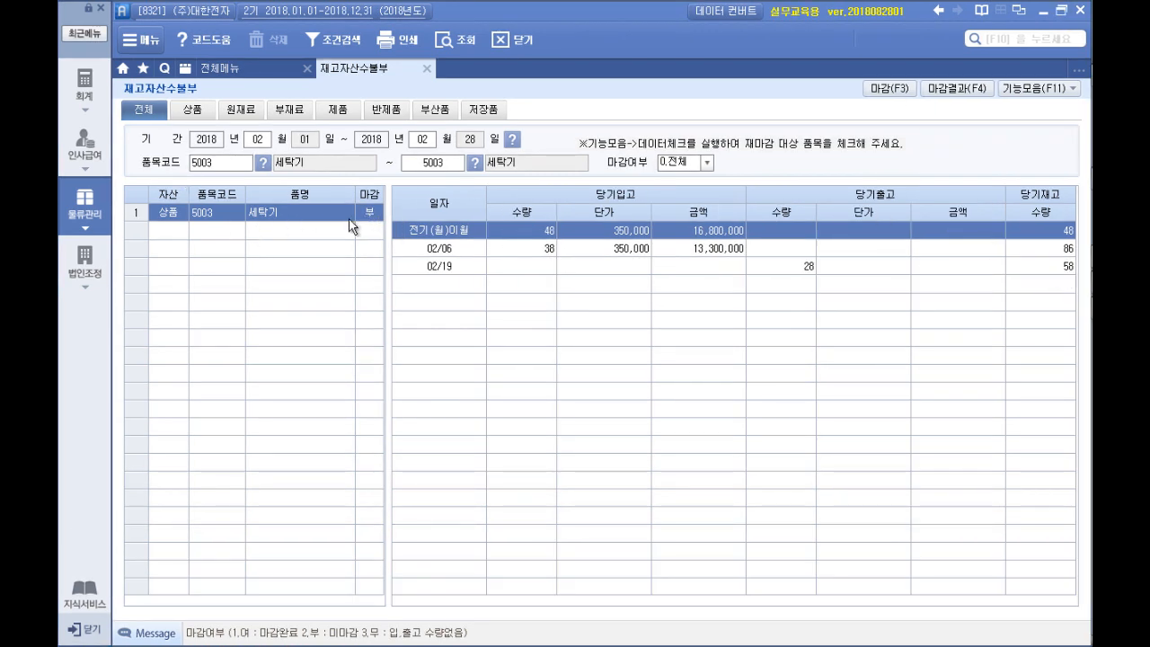
pyautogui.click(1064, 252)
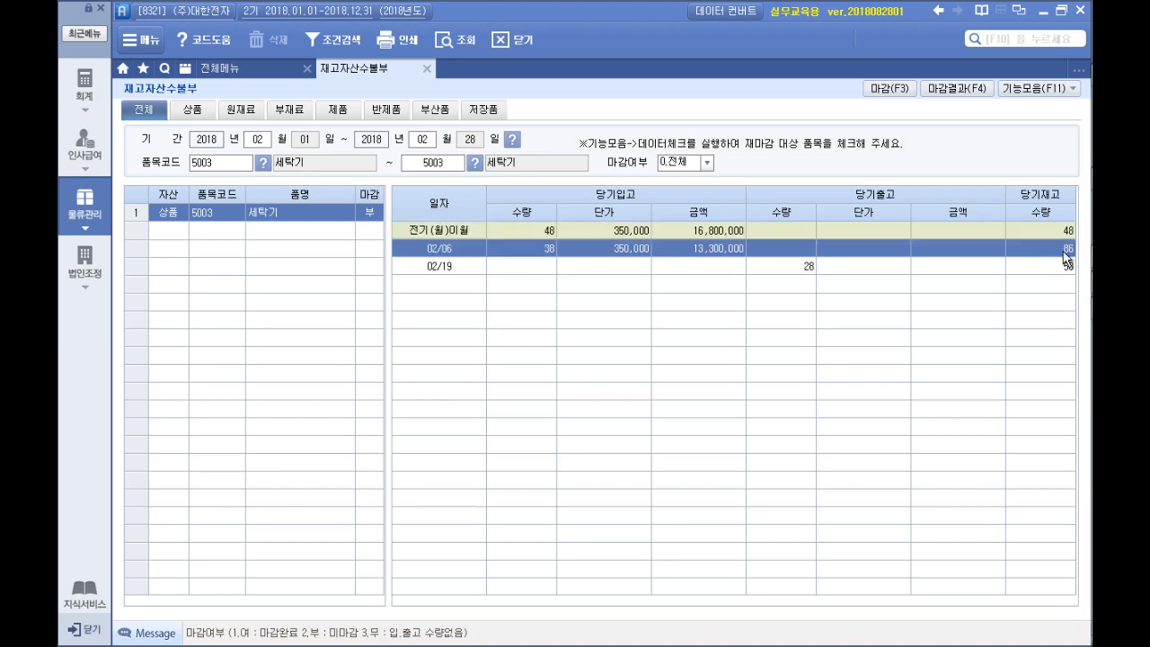
pyautogui.click(1066, 268)
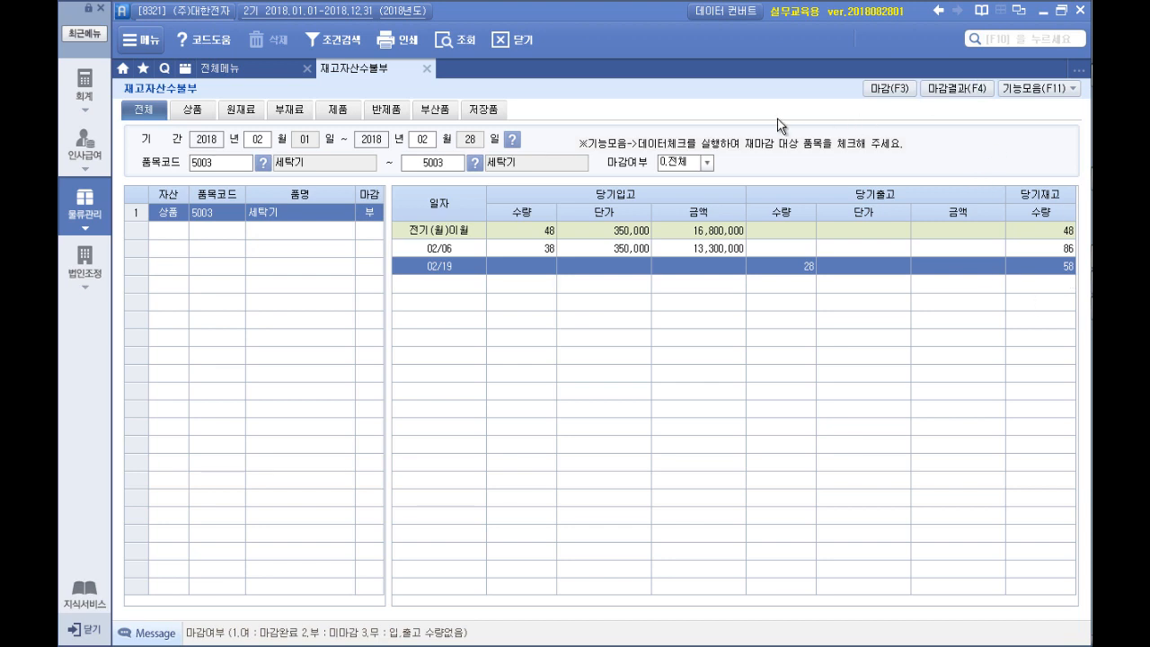
# Answer question (1) with 58개 and close the inventory ledger
pyautogui.moveTo(1089, 162)
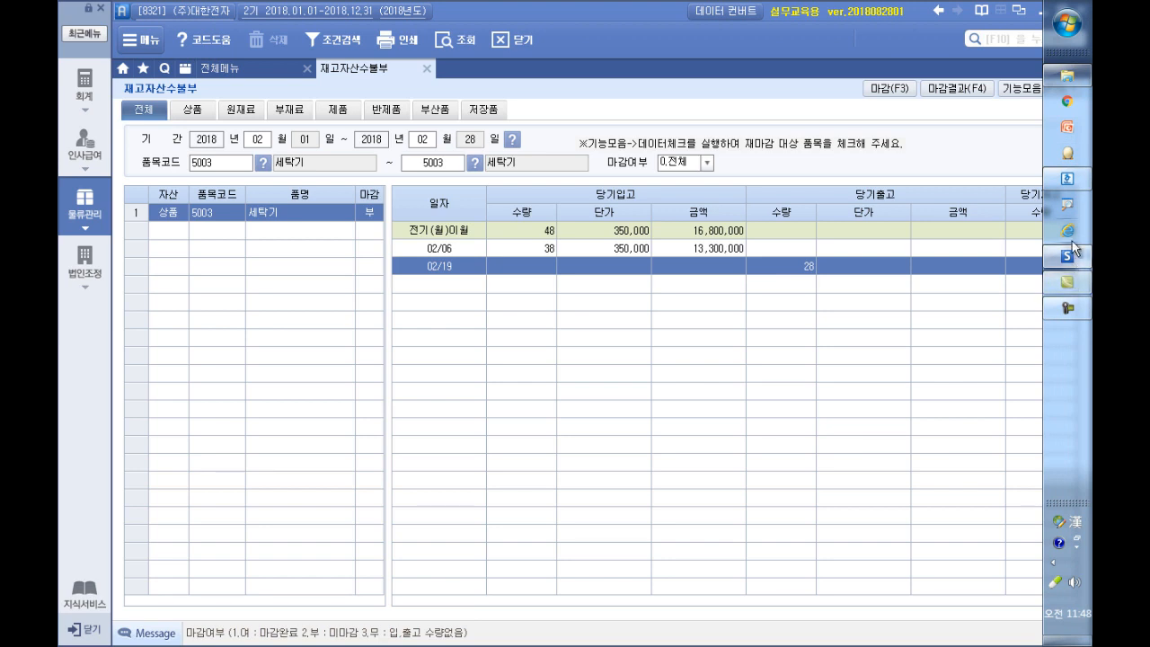
pyautogui.click(1068, 179)
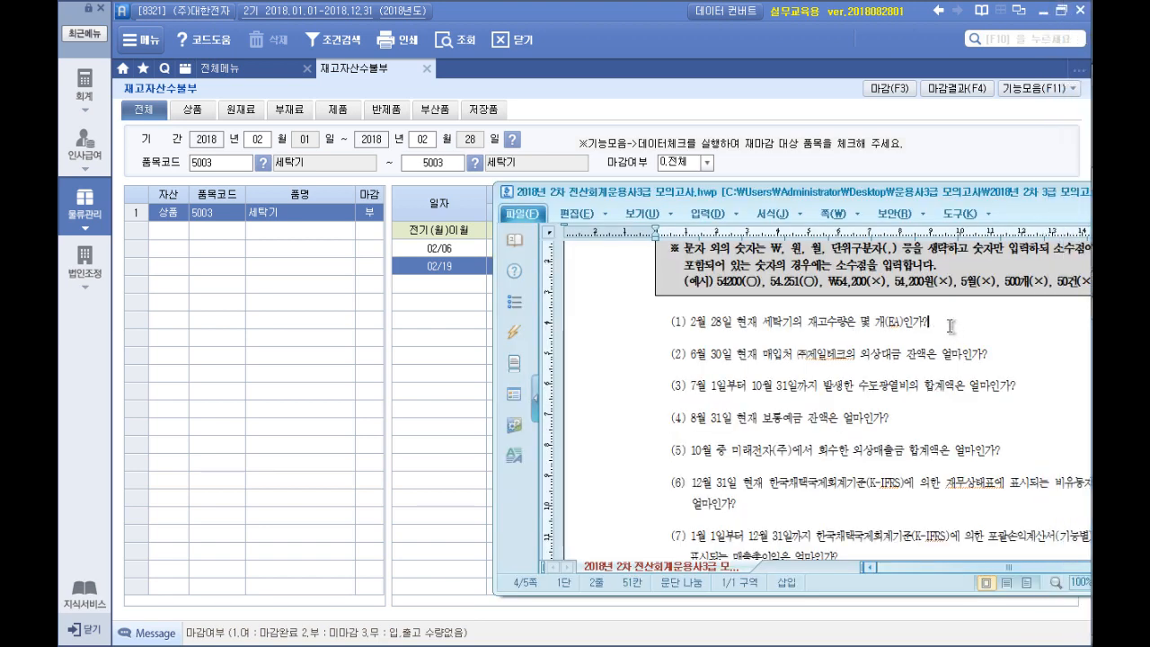
pyautogui.write('58개')
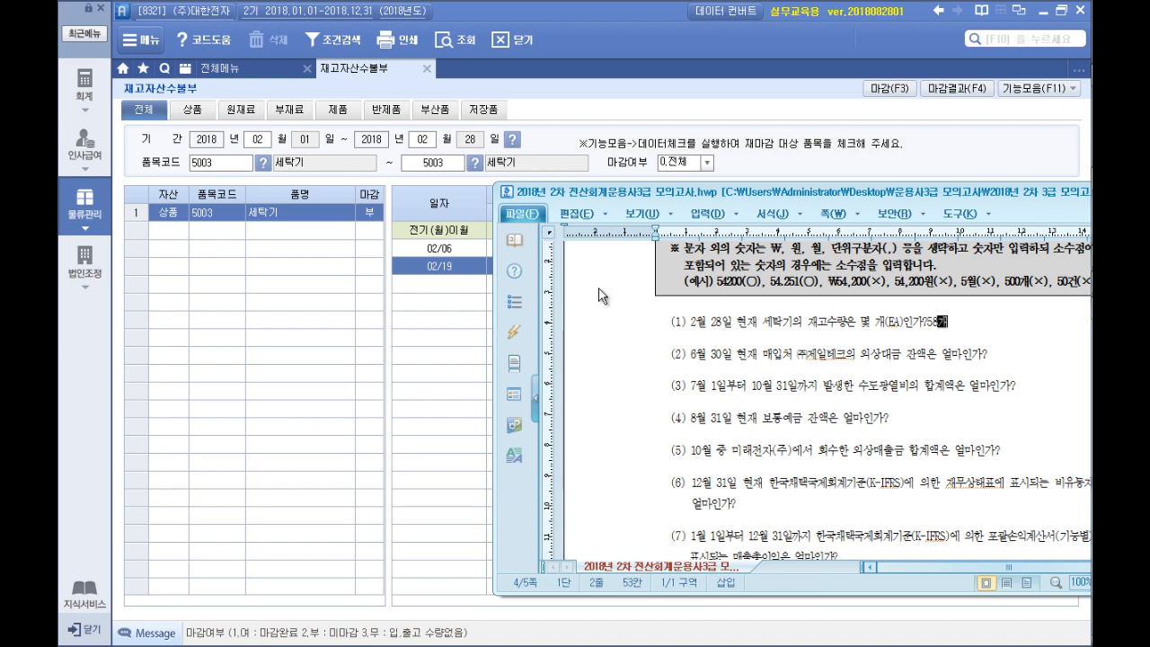
pyautogui.click(427, 69)
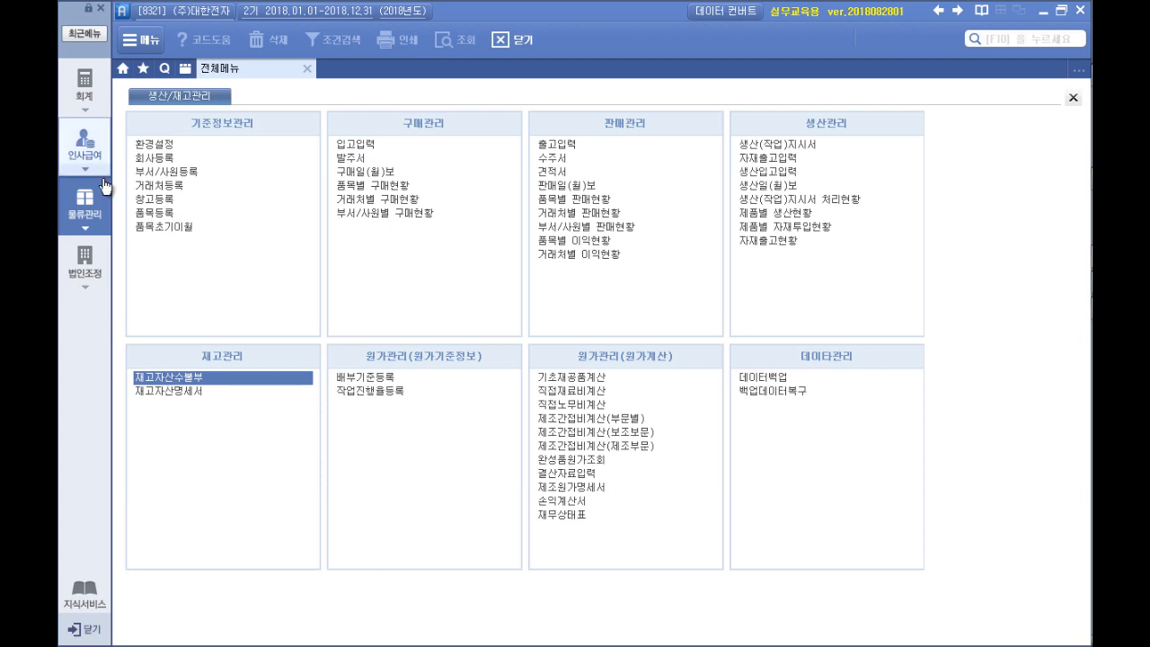
# Note 거래처원장 after question (2) and start a new line below it
pyautogui.moveTo(1083, 256)
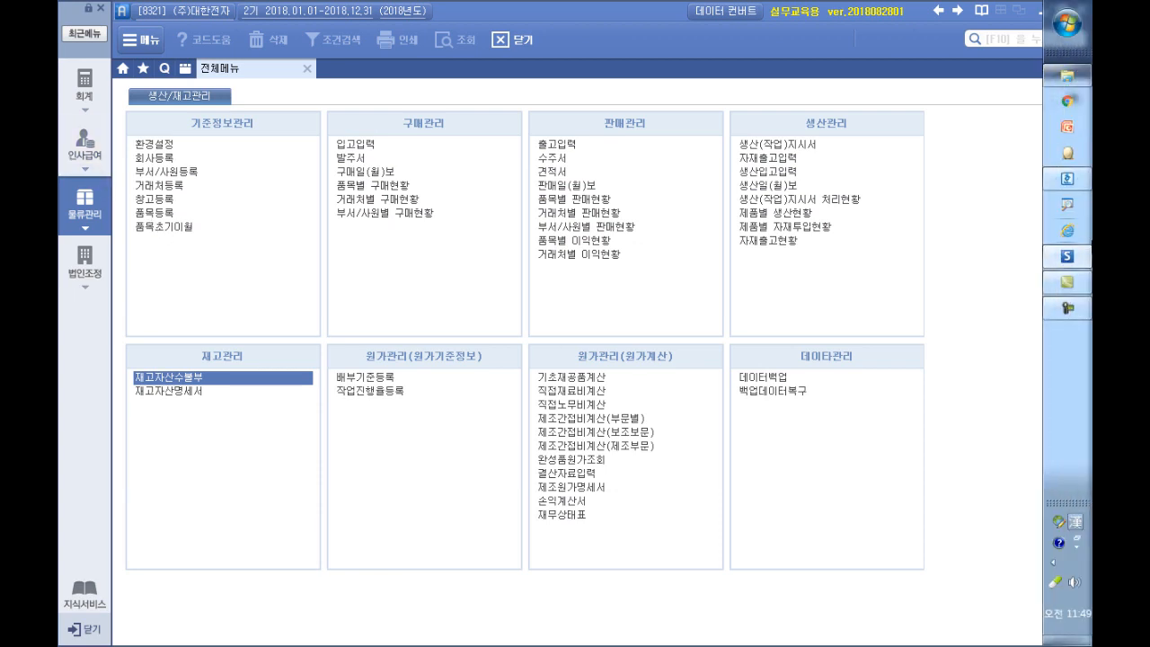
pyautogui.click(1062, 194)
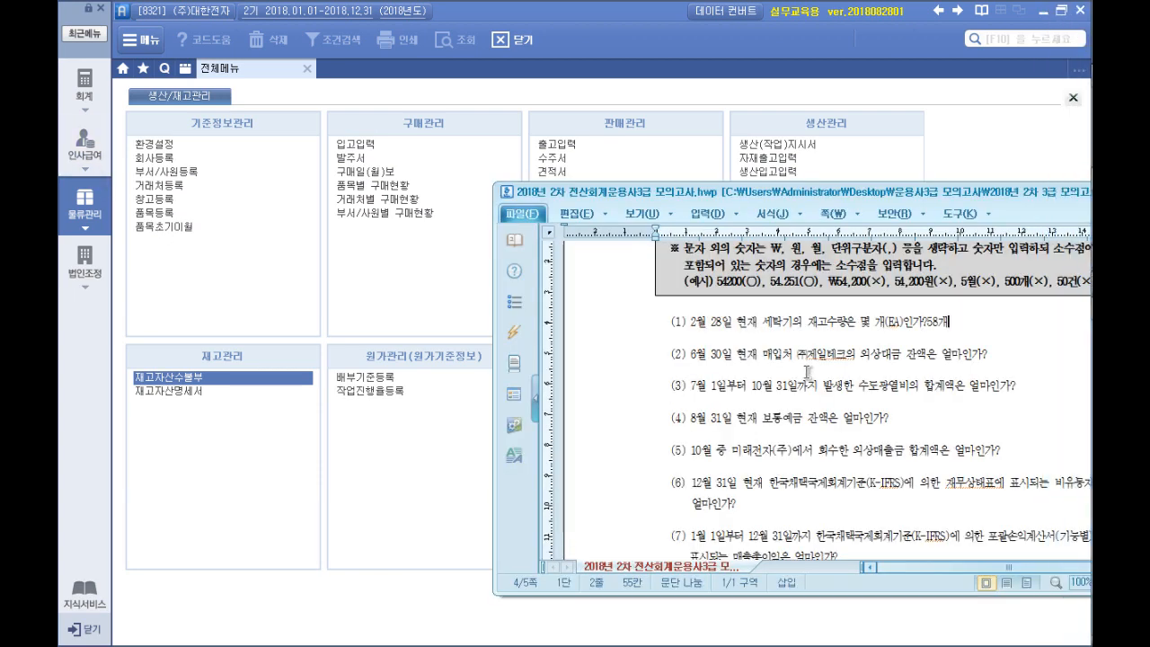
pyautogui.click(989, 356)
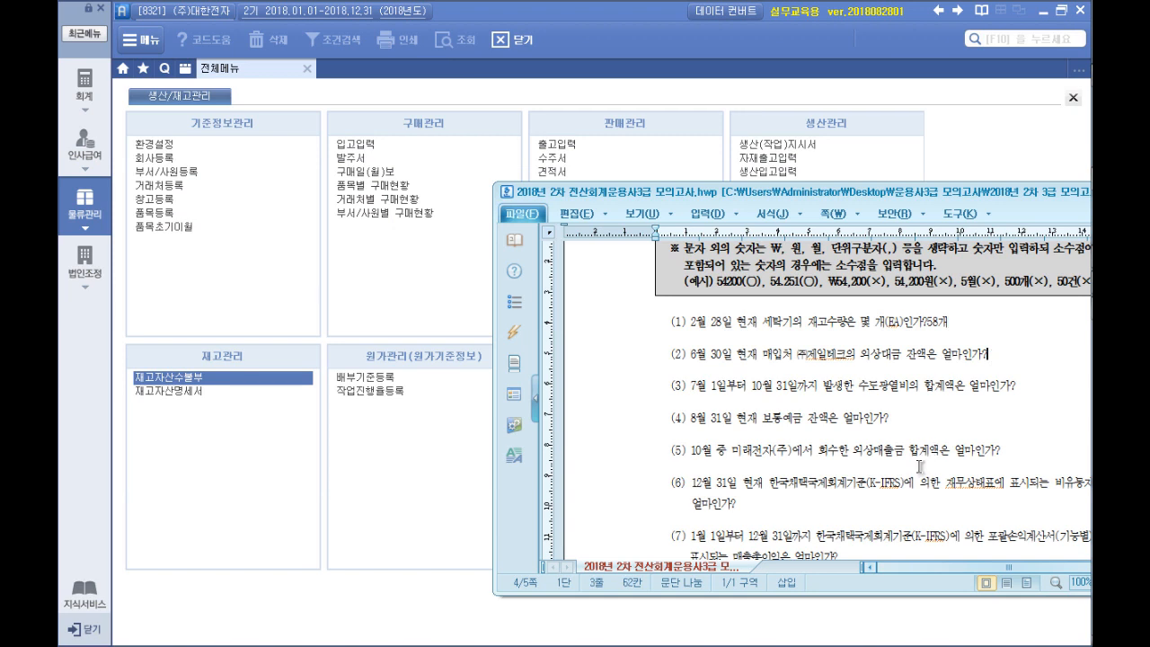
pyautogui.write('거래처원장')
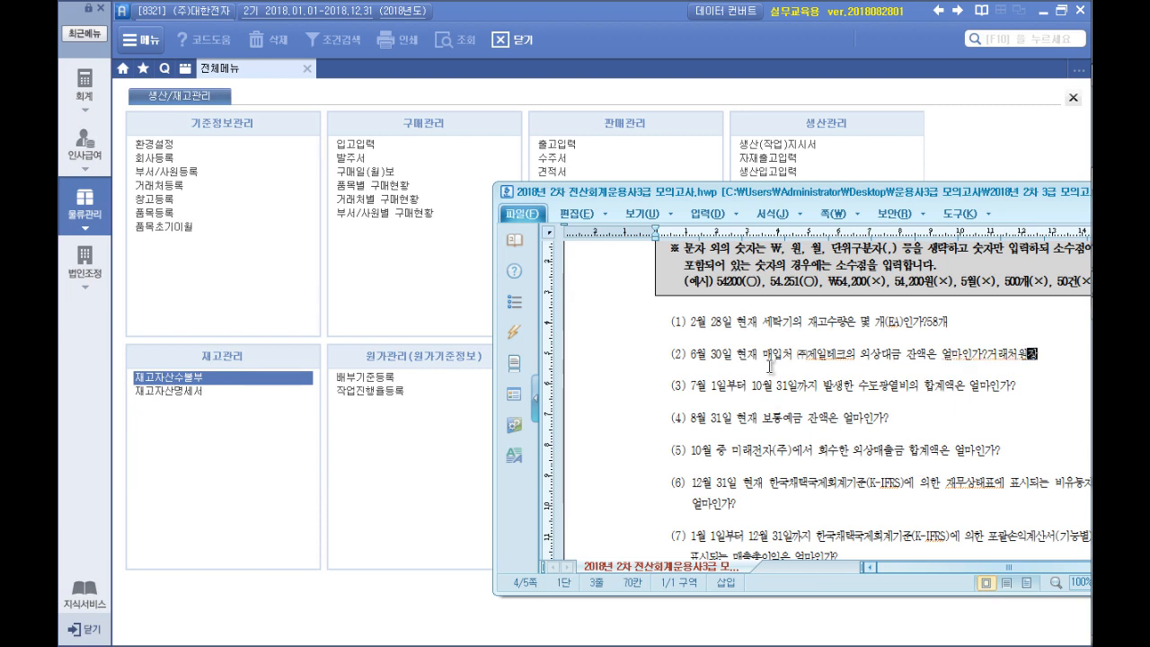
pyautogui.click(1051, 356)
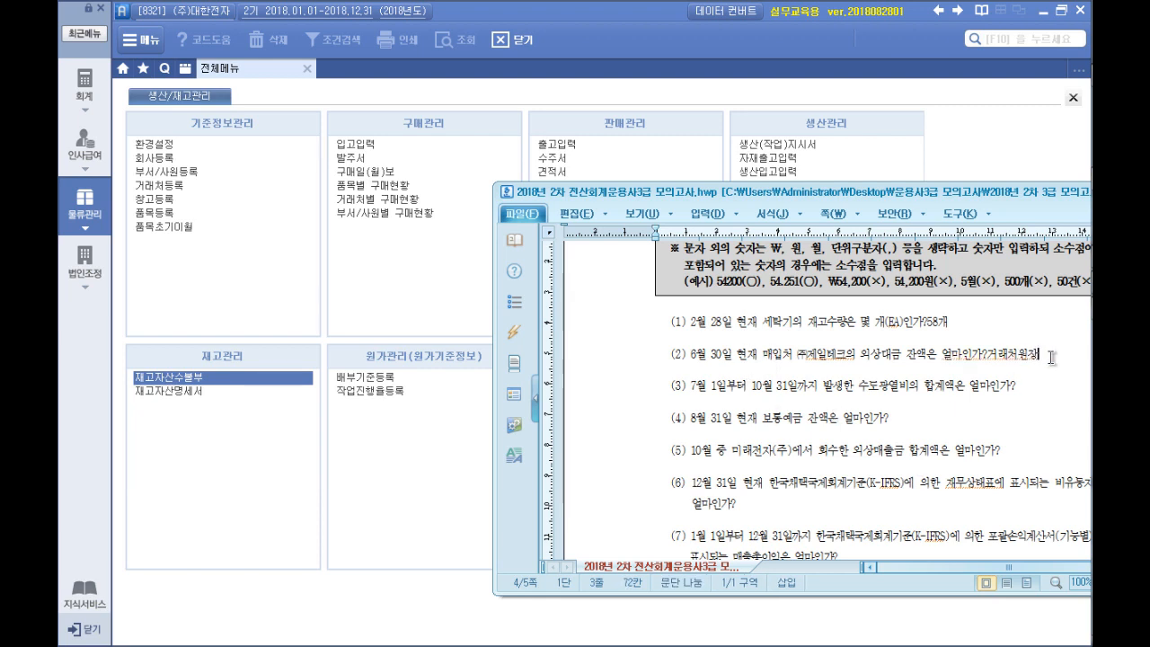
pyautogui.press('Return')
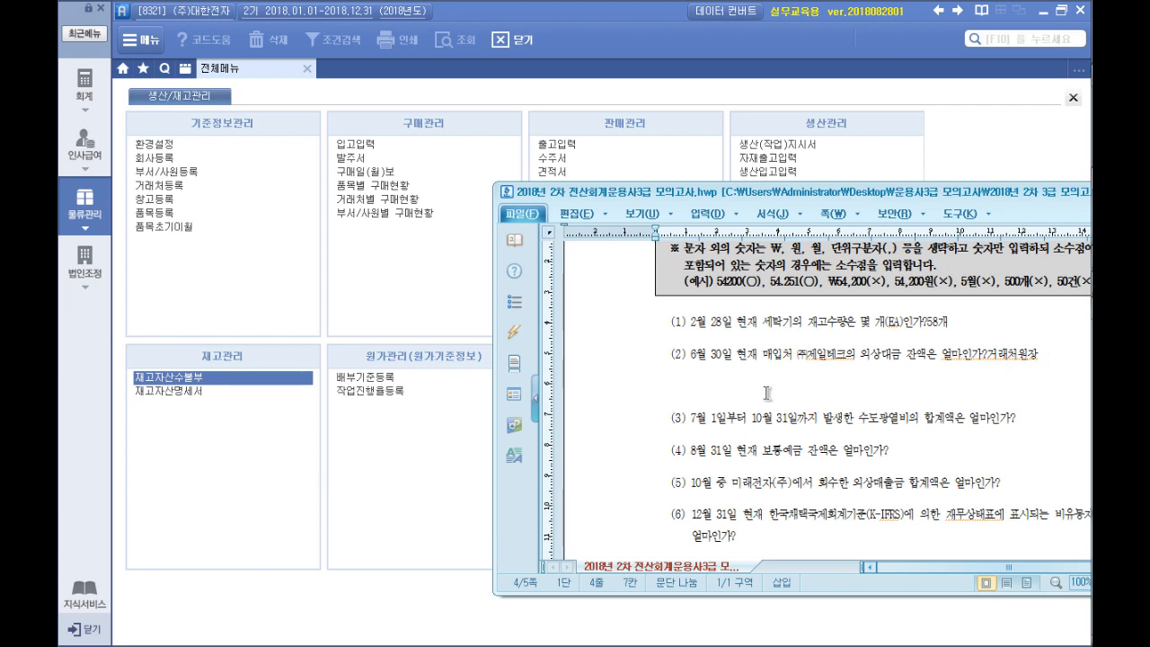
pyautogui.click(85, 90)
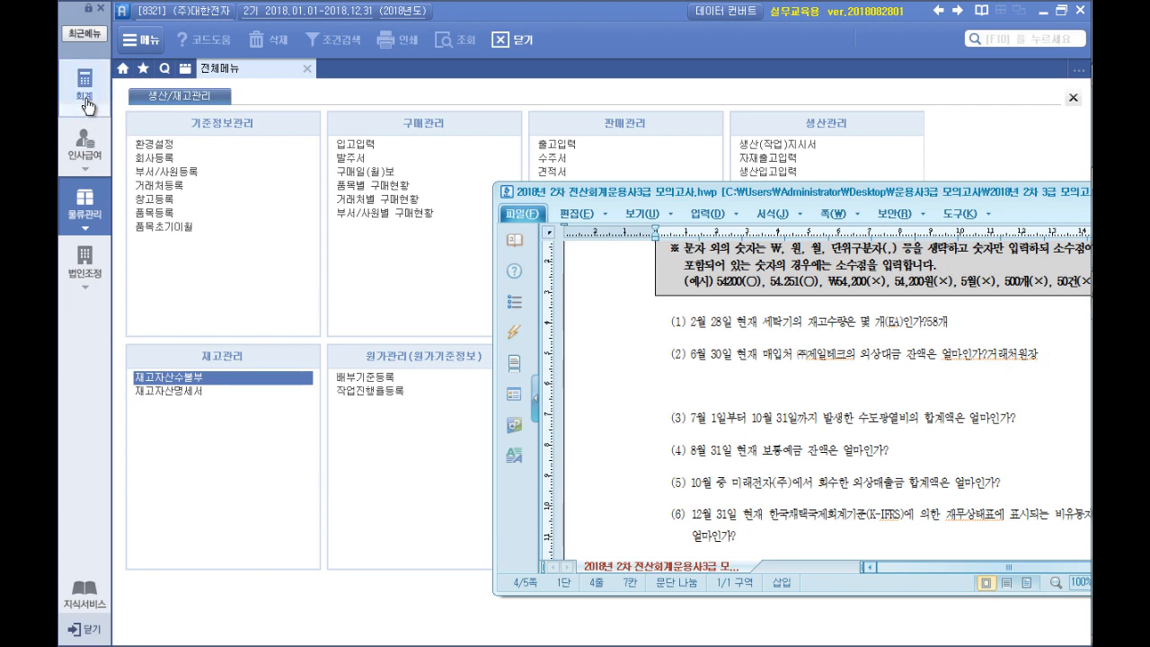
# Open 거래처원장 for 01/01–06/30 with account 251 외상매입금
pyautogui.click(376, 213)
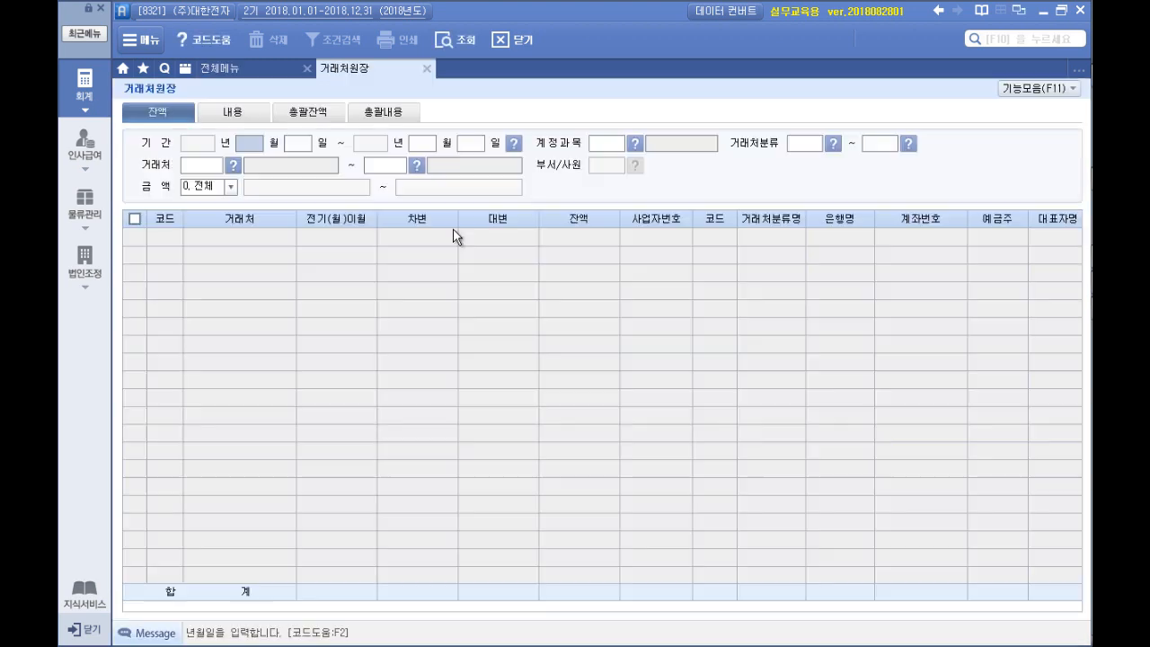
pyautogui.write('01010630')
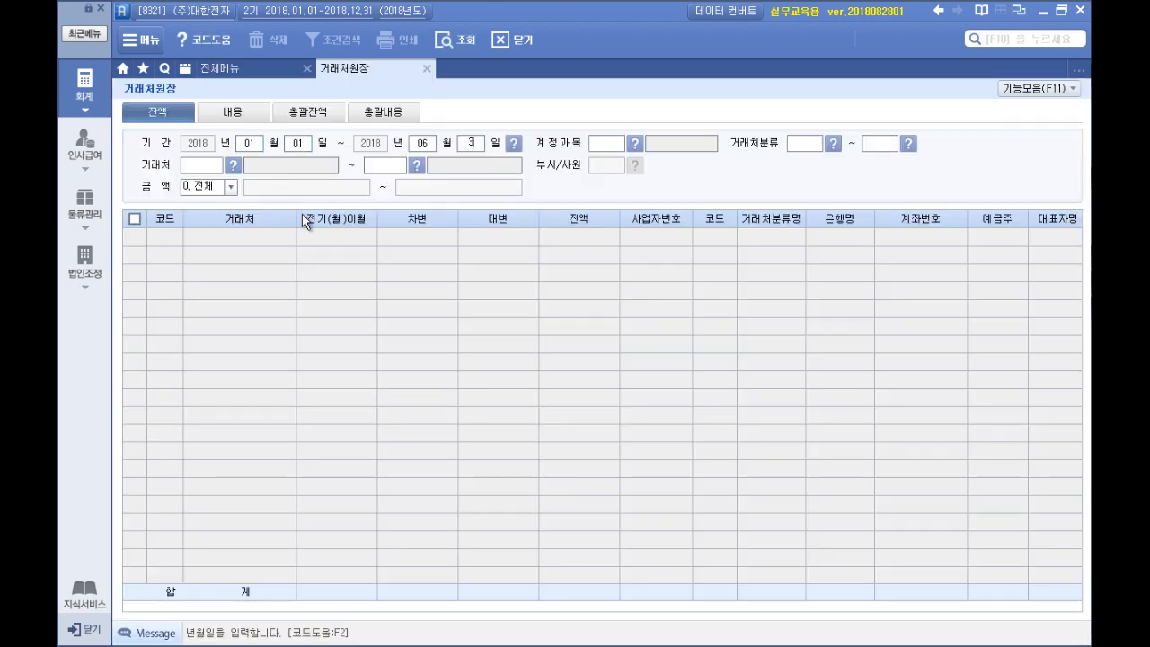
pyautogui.click(635, 144)
pyautogui.write('외상')
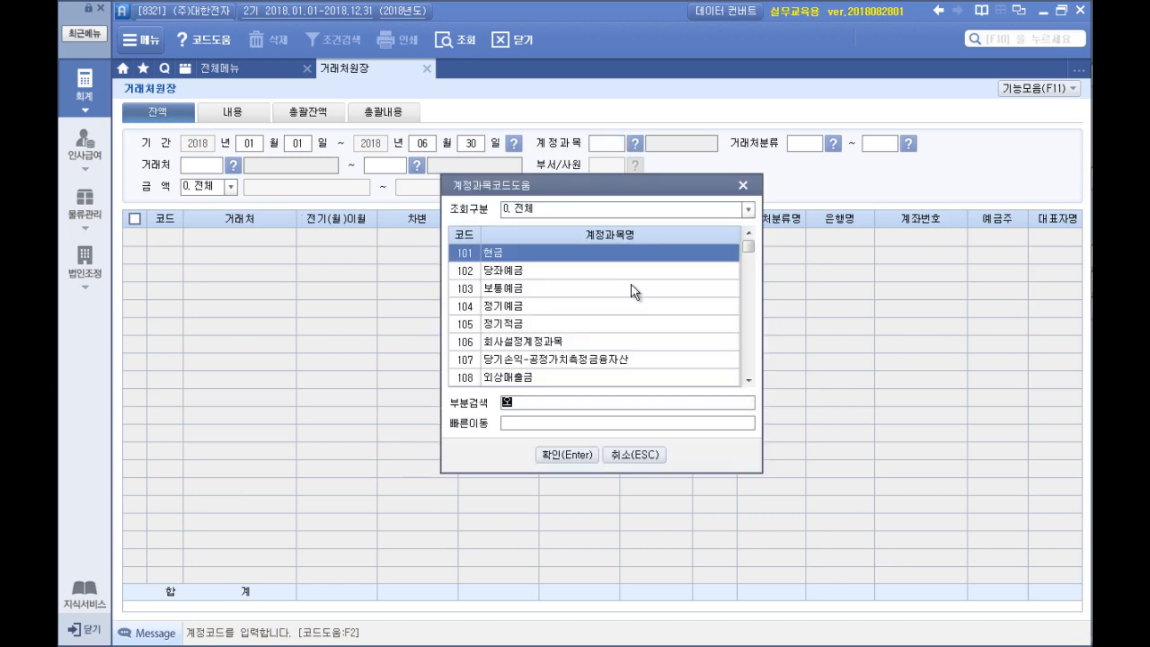
pyautogui.press('Down')
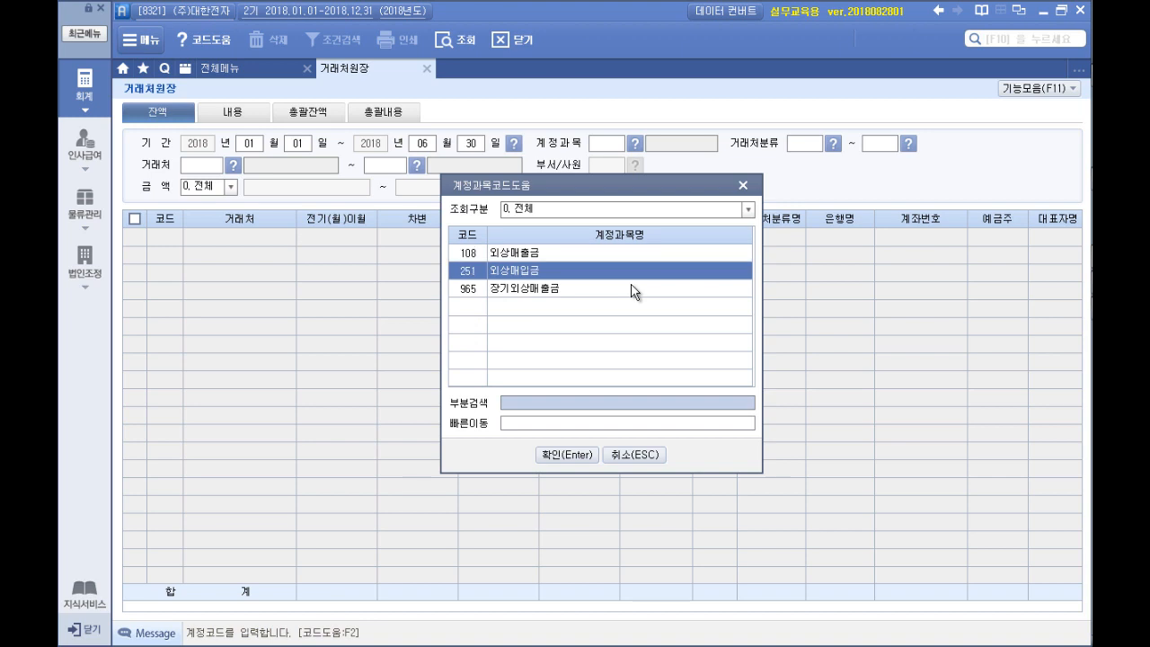
pyautogui.press('Return')
pyautogui.press('Return')
pyautogui.press('Return')
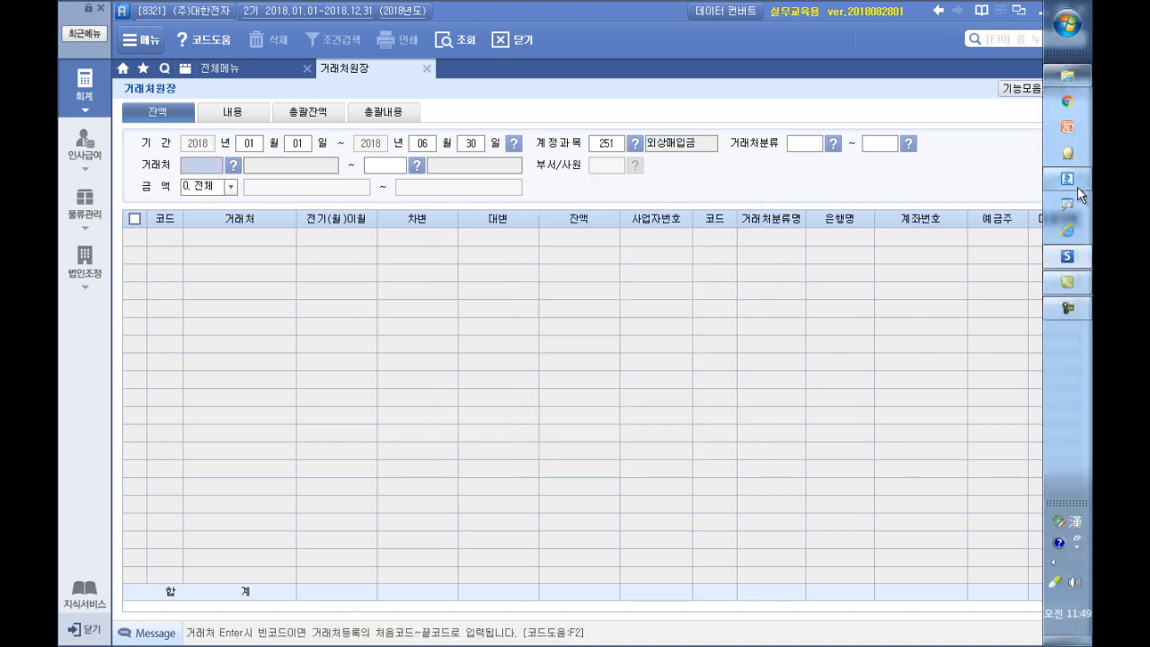
# Select vendor 01001 (주)제일테크 as the range and run the ledger query
pyautogui.click(1067, 179)
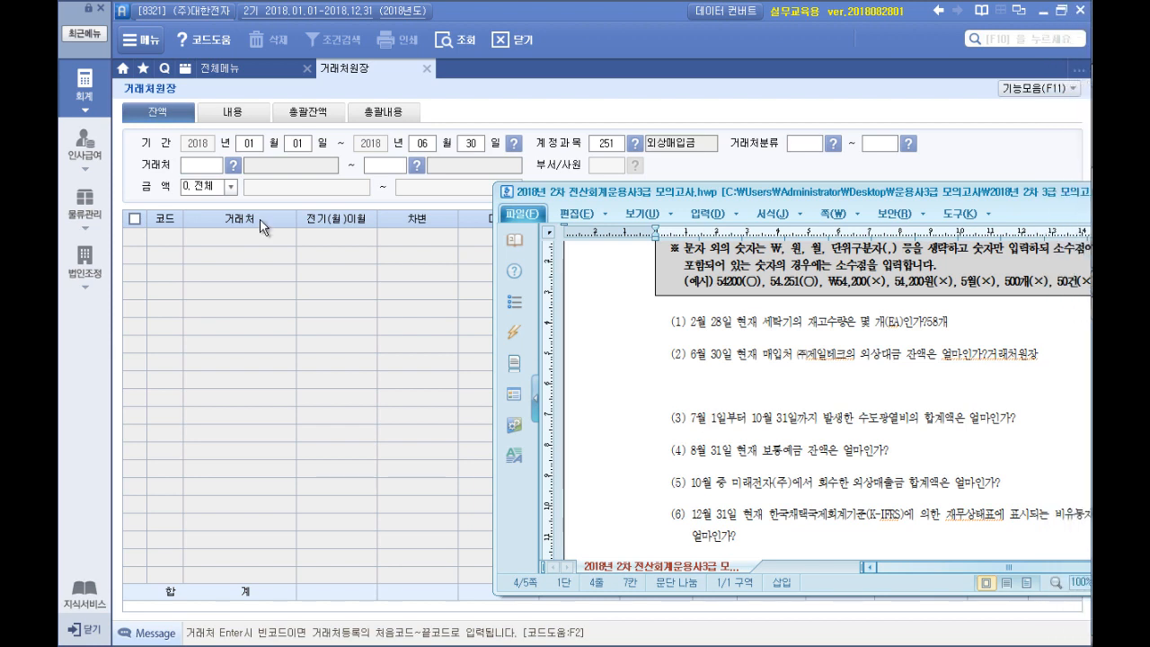
pyautogui.click(232, 165)
pyautogui.write('제일')
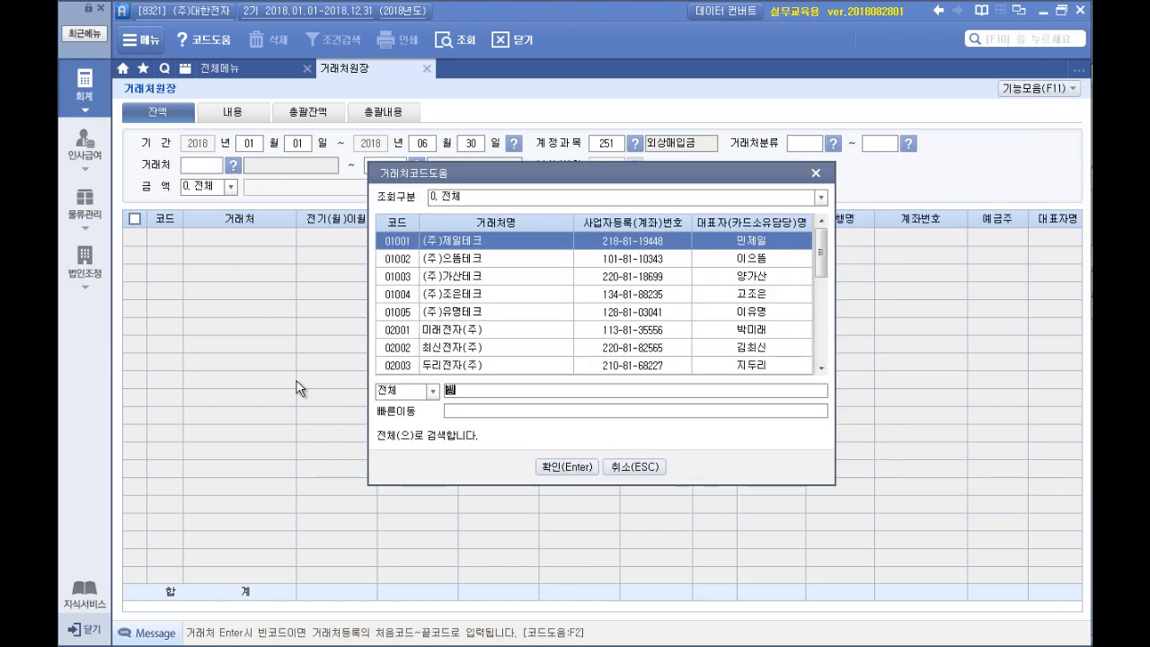
pyautogui.press('Return')
pyautogui.write('1001')
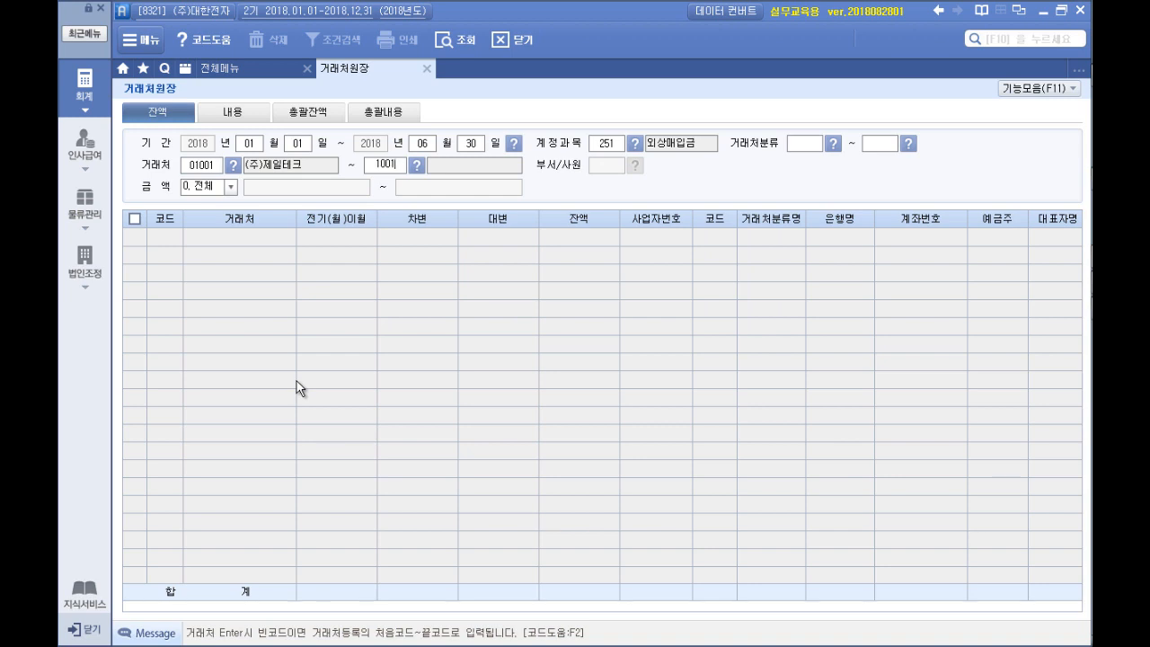
pyautogui.press('Return')
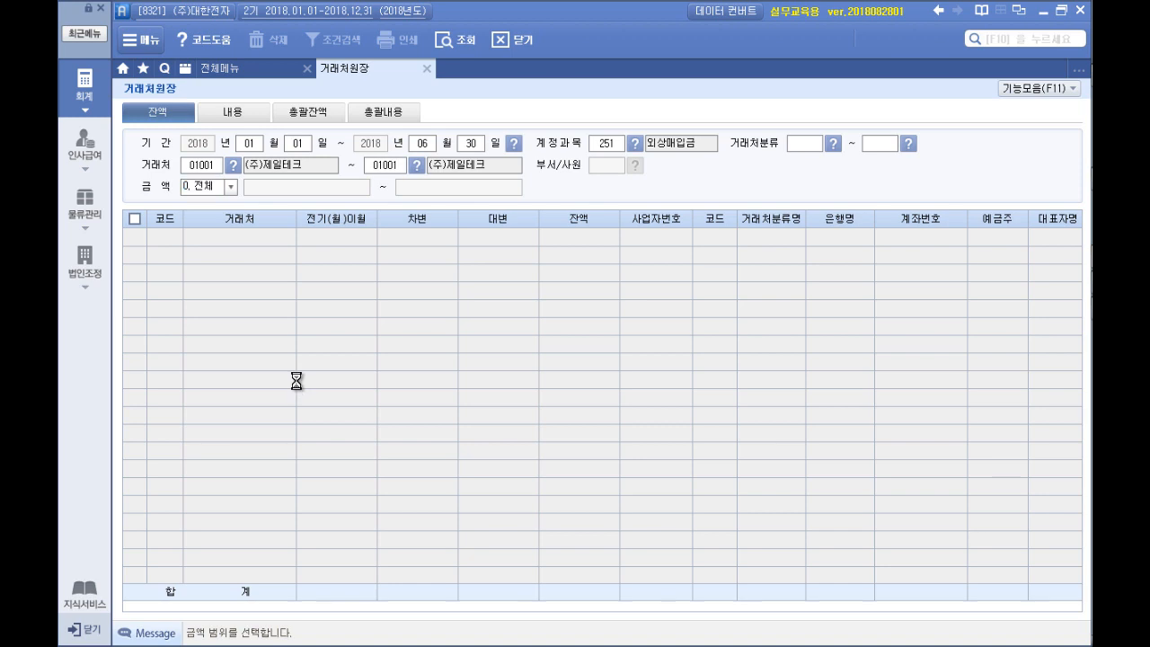
pyautogui.press('Return')
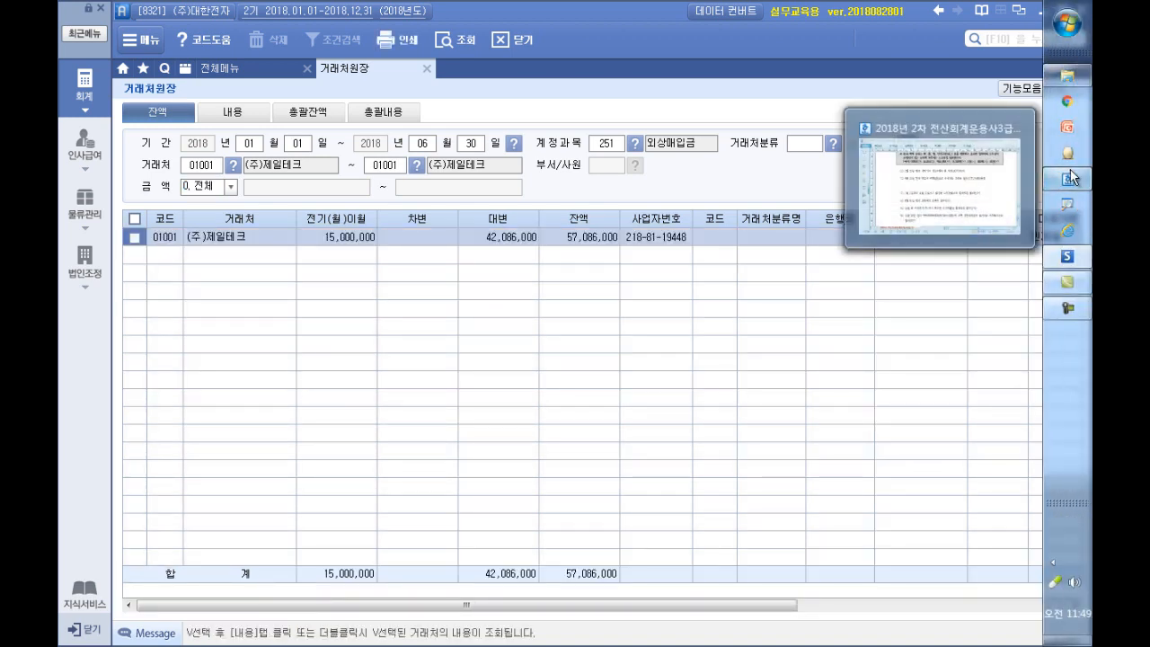
# Type the 57,086,000 balance under question (2) and move to question (3)
pyautogui.click(1070, 178)
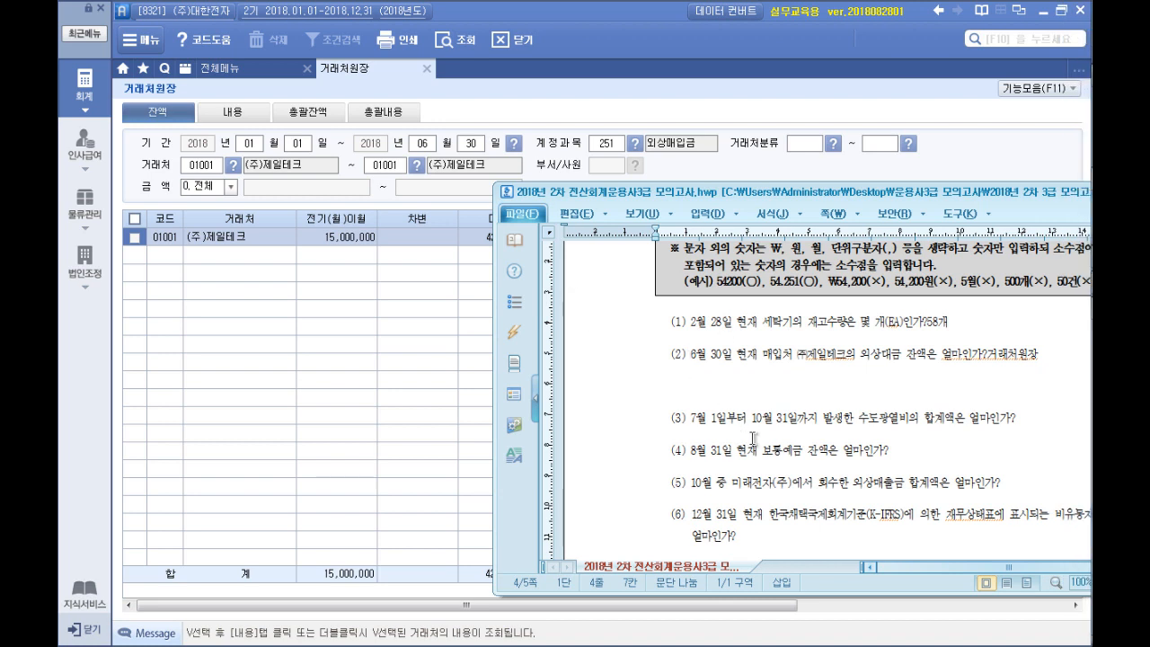
pyautogui.write('086,000')
pyautogui.click(700, 421)
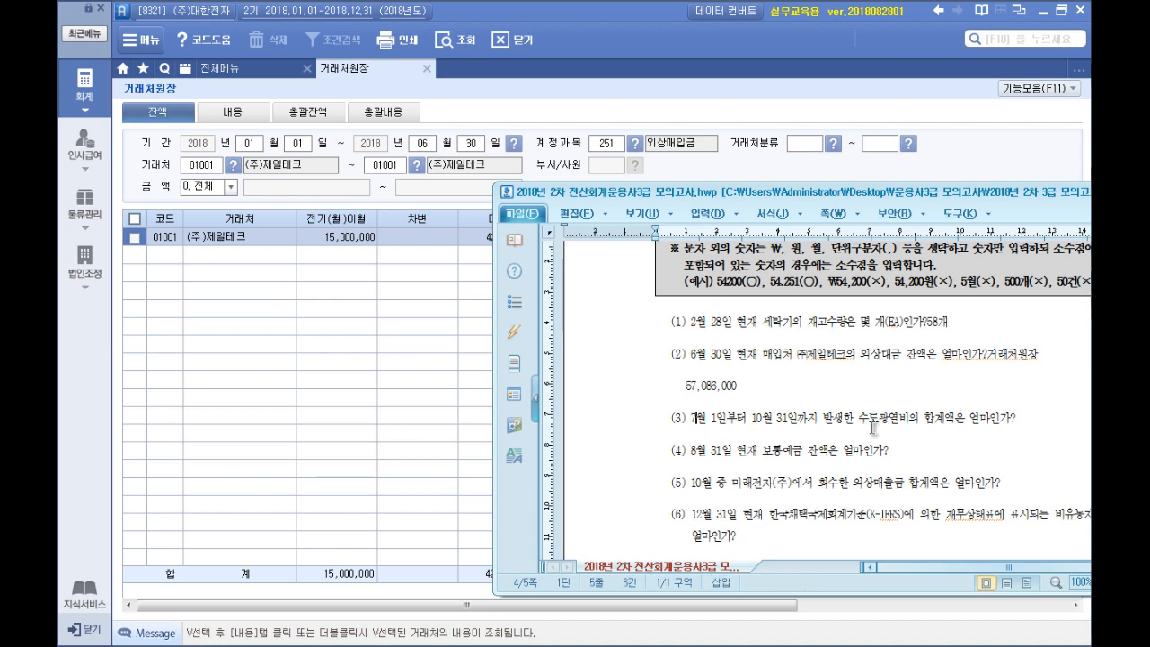
pyautogui.click(1027, 418)
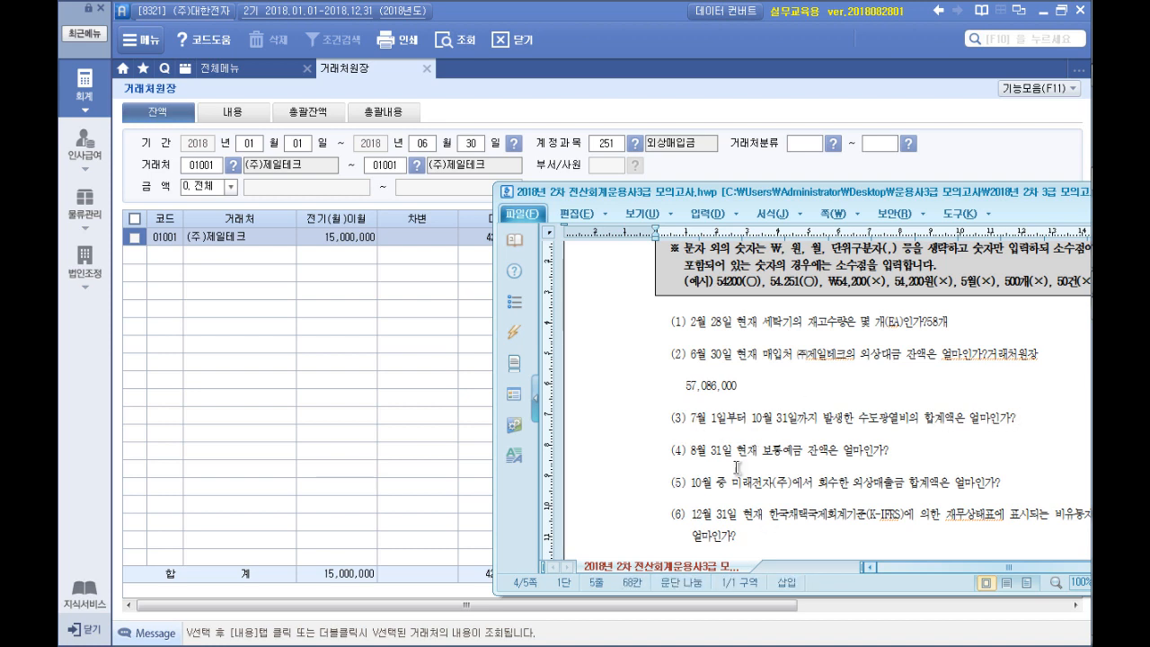
# Add the note (계정별원장) after question (3) with a blank line, then close 거래처원장
pyautogui.scroll(-3, 769, 521)
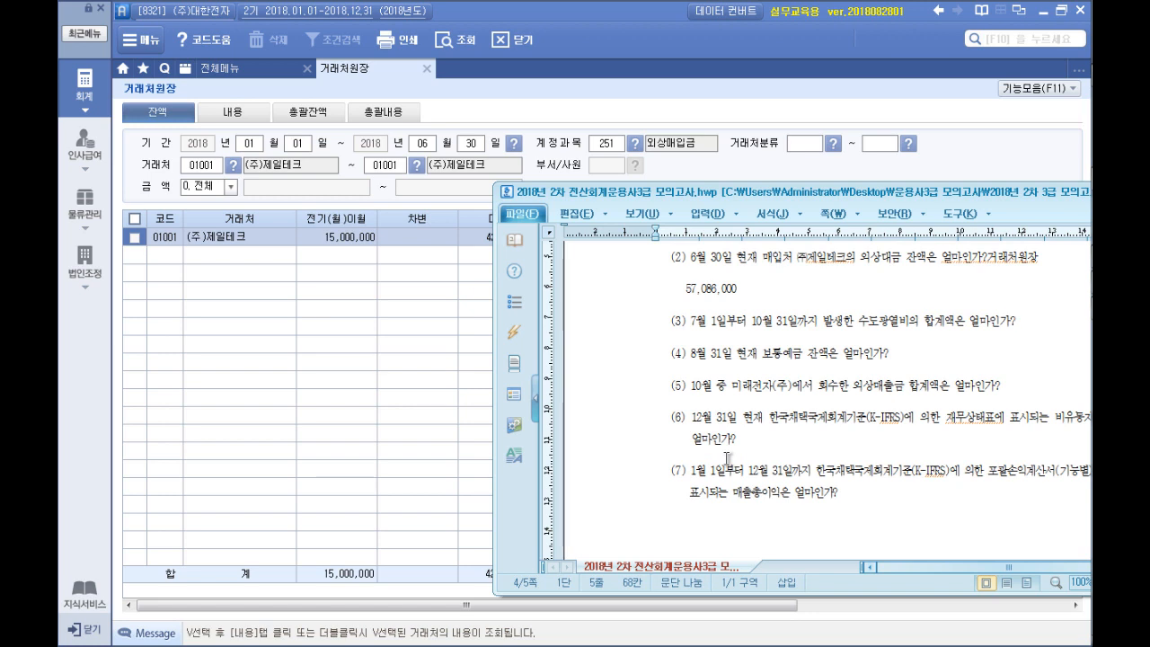
pyautogui.write('(')
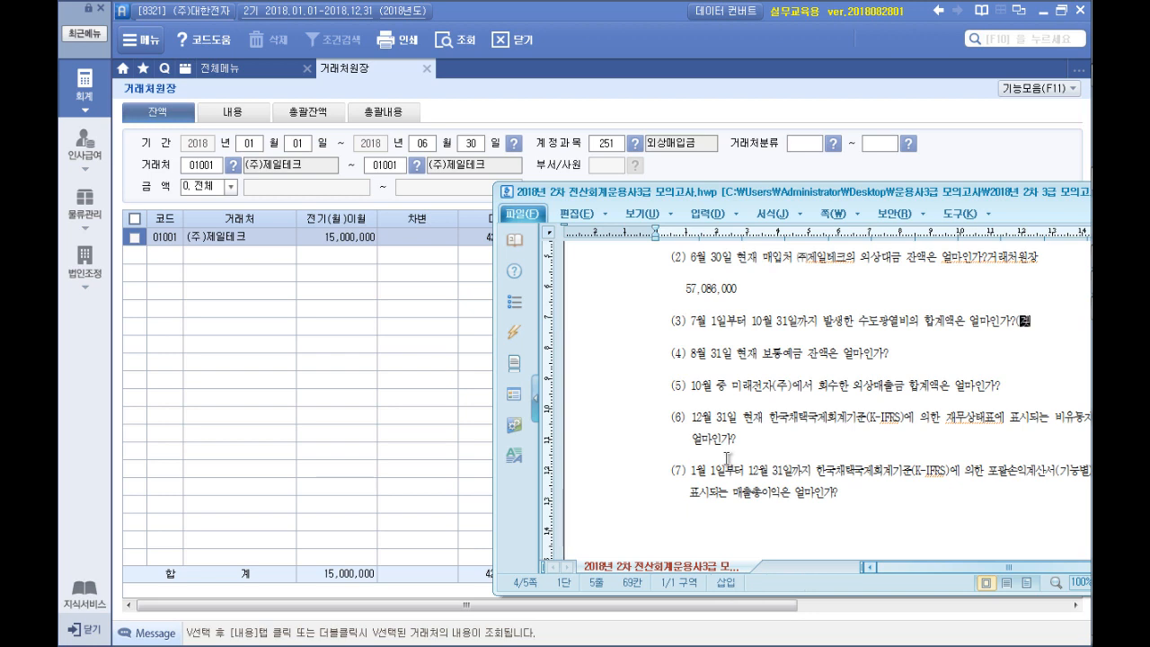
pyautogui.write('거래')
pyautogui.press('BackSpace')
pyautogui.press('BackSpace')
pyautogui.press('BackSpace')
pyautogui.write('ㄱ')
pyautogui.write('계정별원장')
pyautogui.write(')')
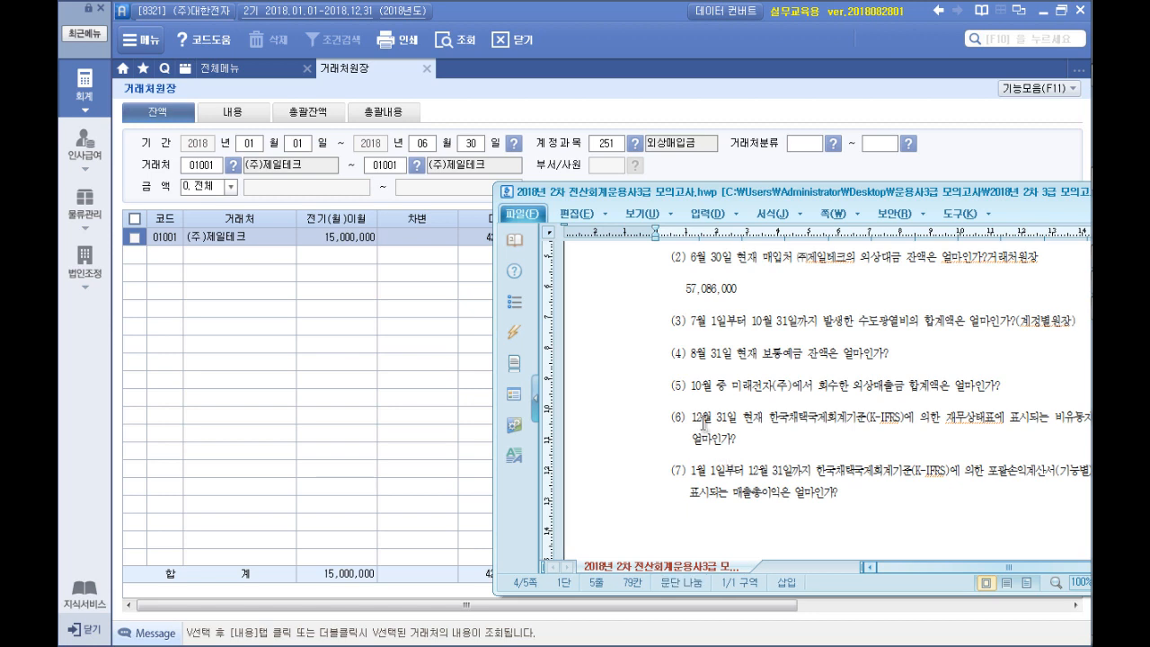
pyautogui.press('Return')
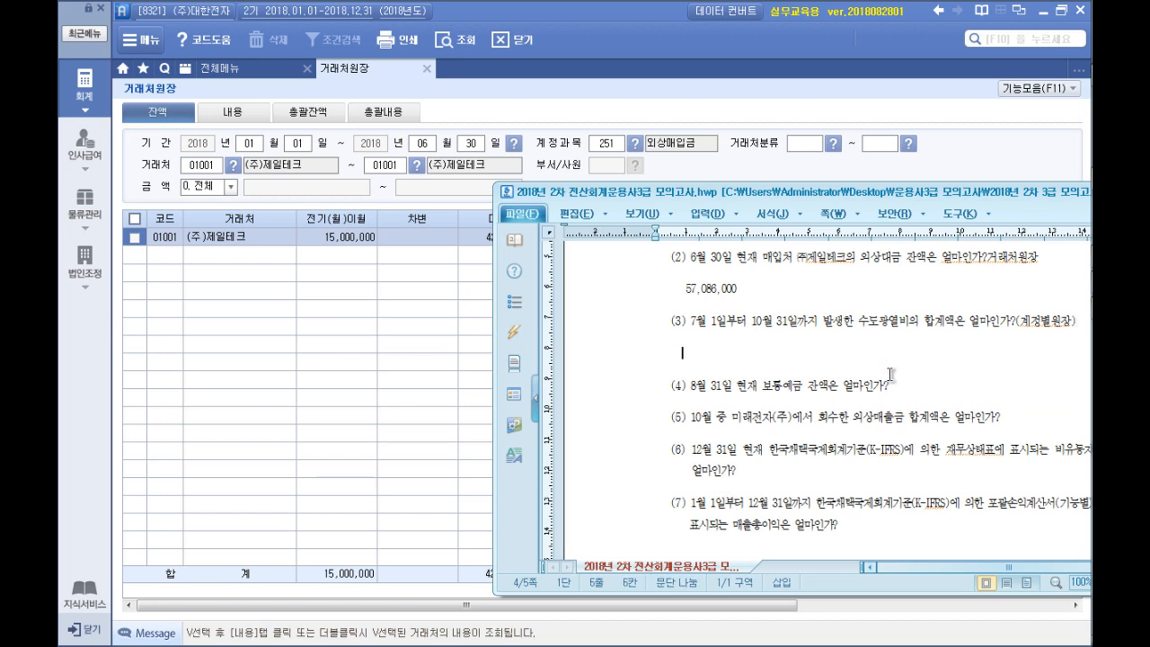
pyautogui.click(428, 76)
pyautogui.click(428, 77)
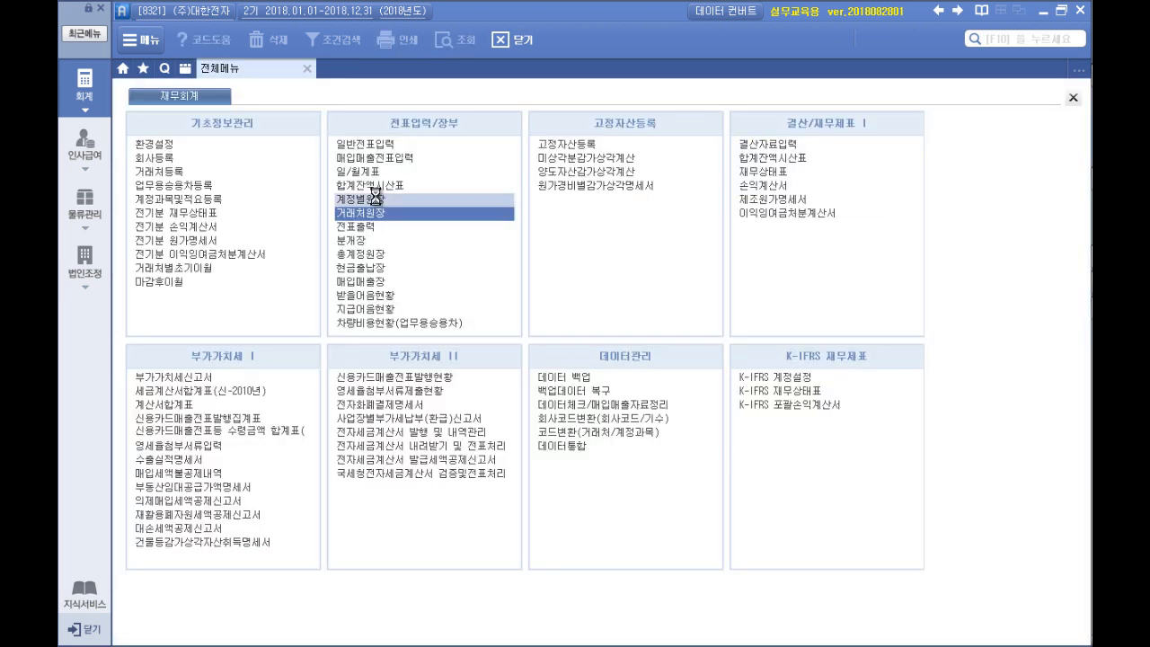
# Open 계정별원장 with the period 07/01–10/31
pyautogui.click(376, 195)
pyautogui.write('0701')
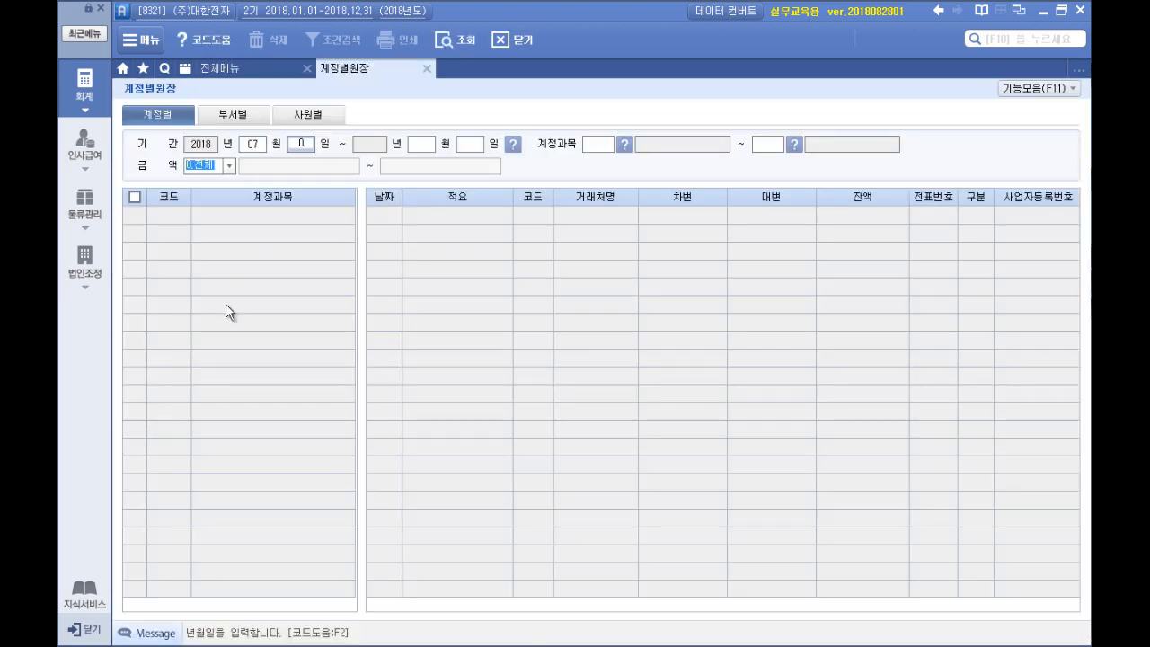
pyautogui.moveTo(1089, 214)
pyautogui.click(1069, 181)
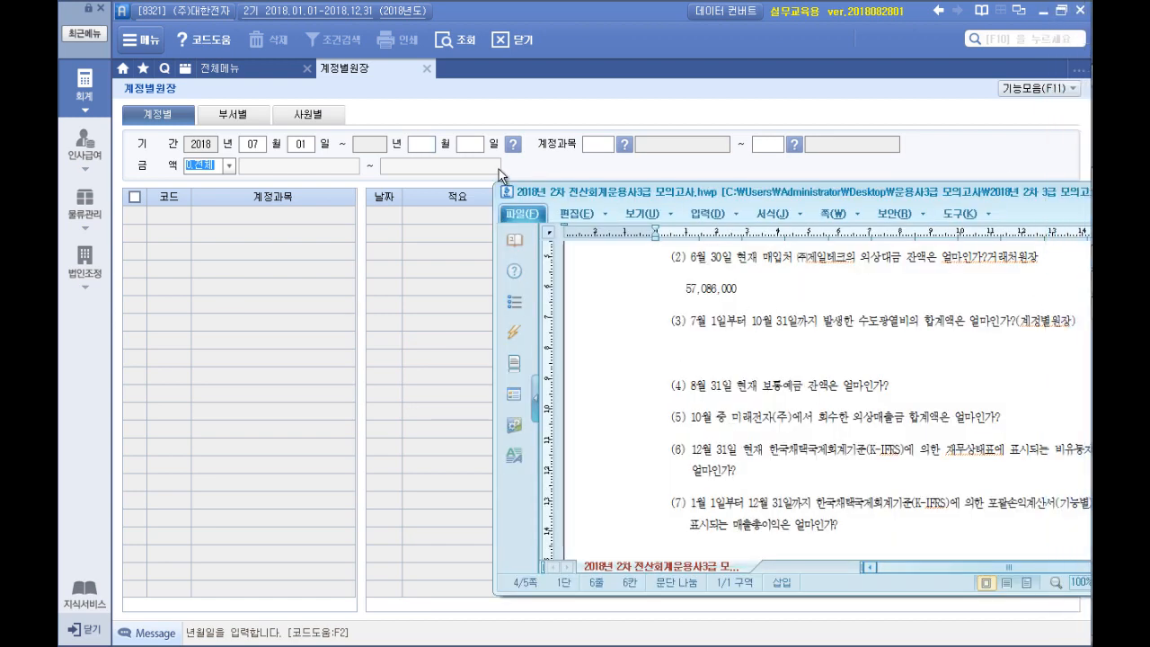
pyautogui.click(423, 144)
pyautogui.write('1031')
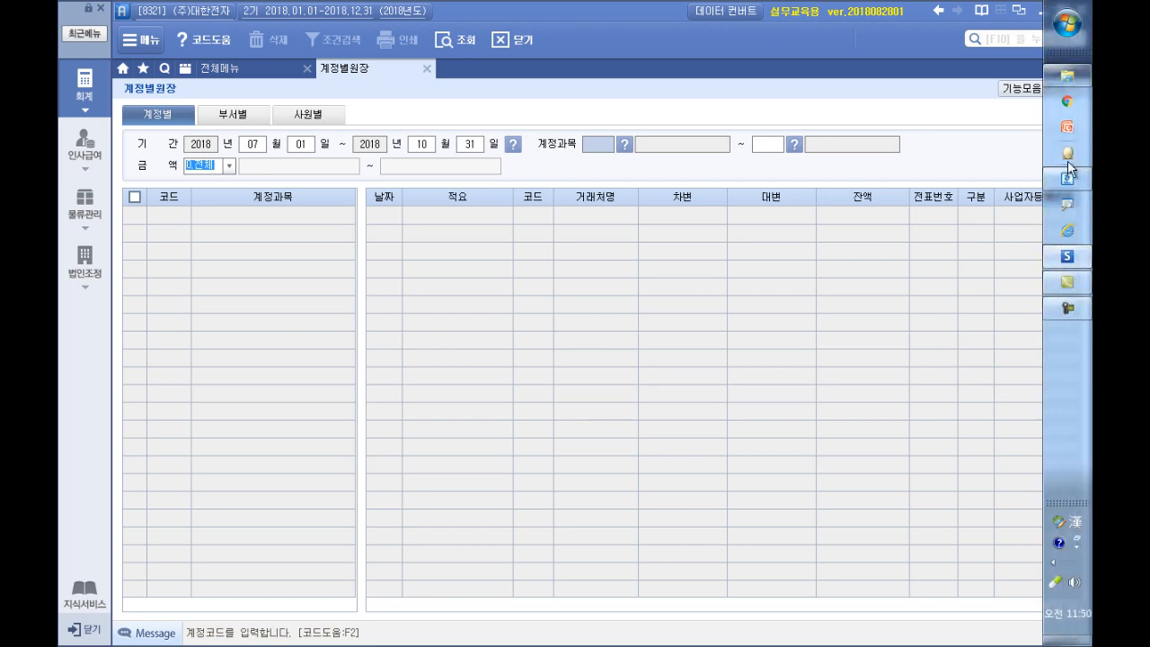
pyautogui.click(1068, 181)
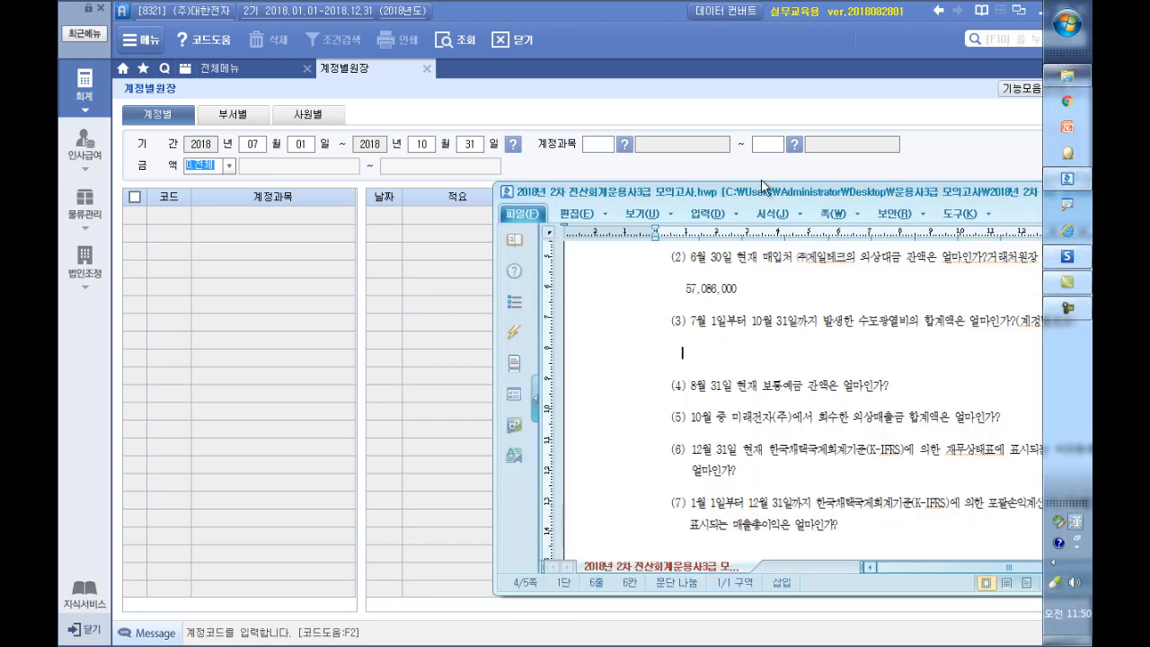
# Select account 815 수도광열비 to list its ledger entries
pyautogui.click(624, 144)
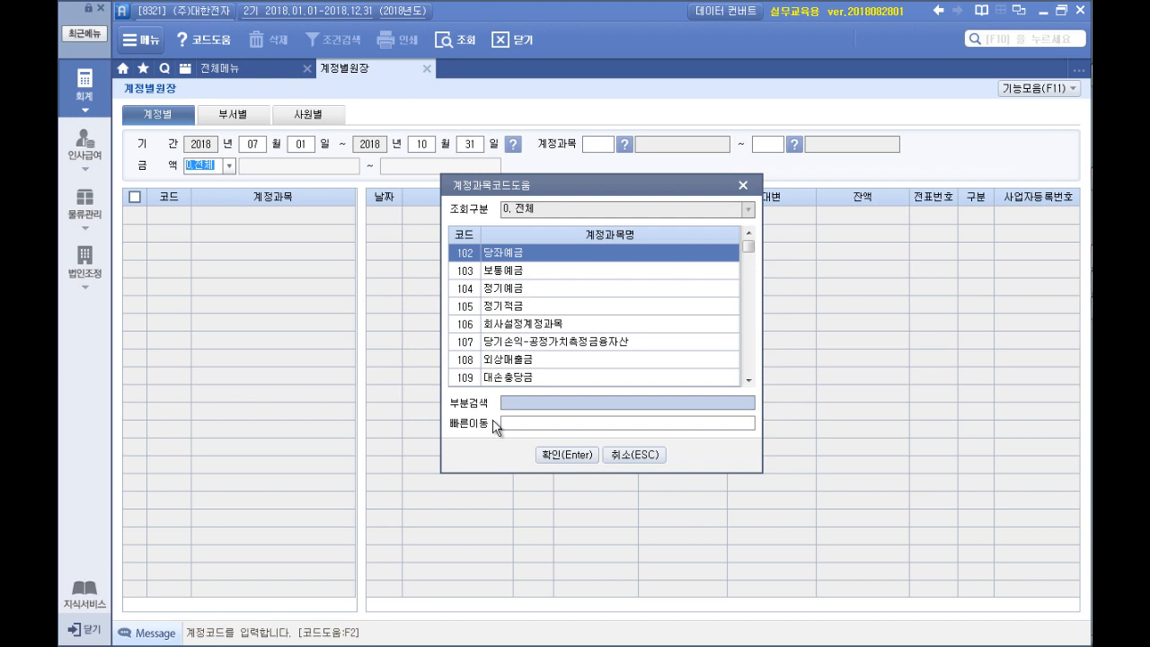
pyautogui.write('수도')
pyautogui.press('Return')
pyautogui.press('Down')
pyautogui.press('Down')
pyautogui.press('Down')
pyautogui.press('Return')
pyautogui.press('Return')
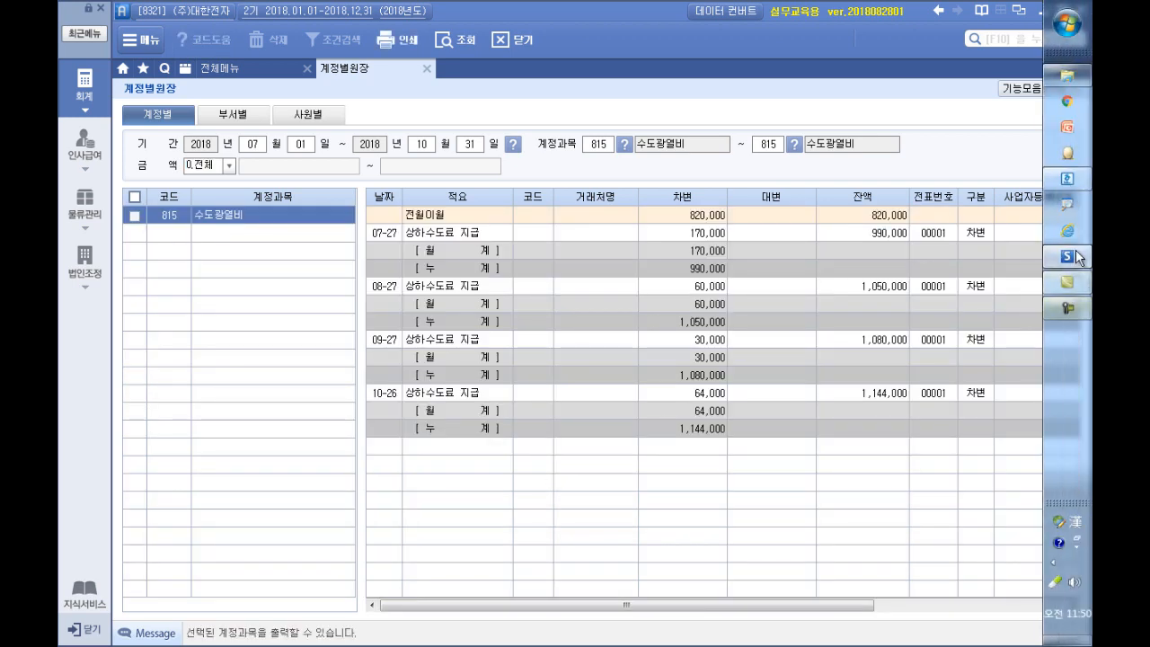
pyautogui.click(1069, 179)
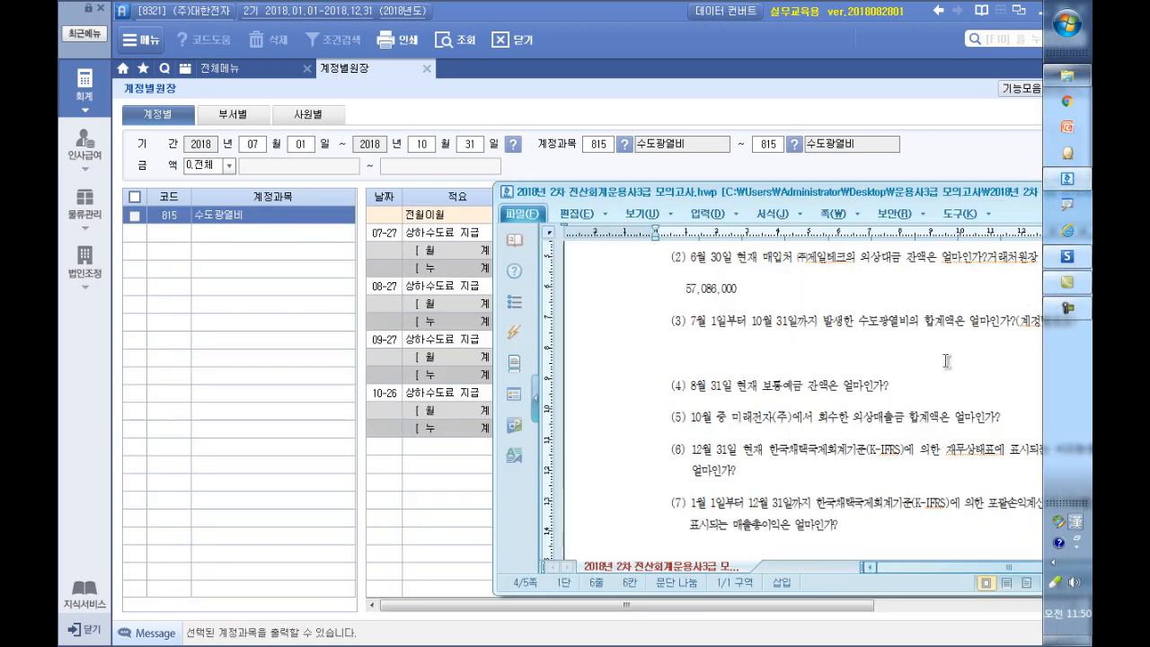
pyautogui.click(701, 108)
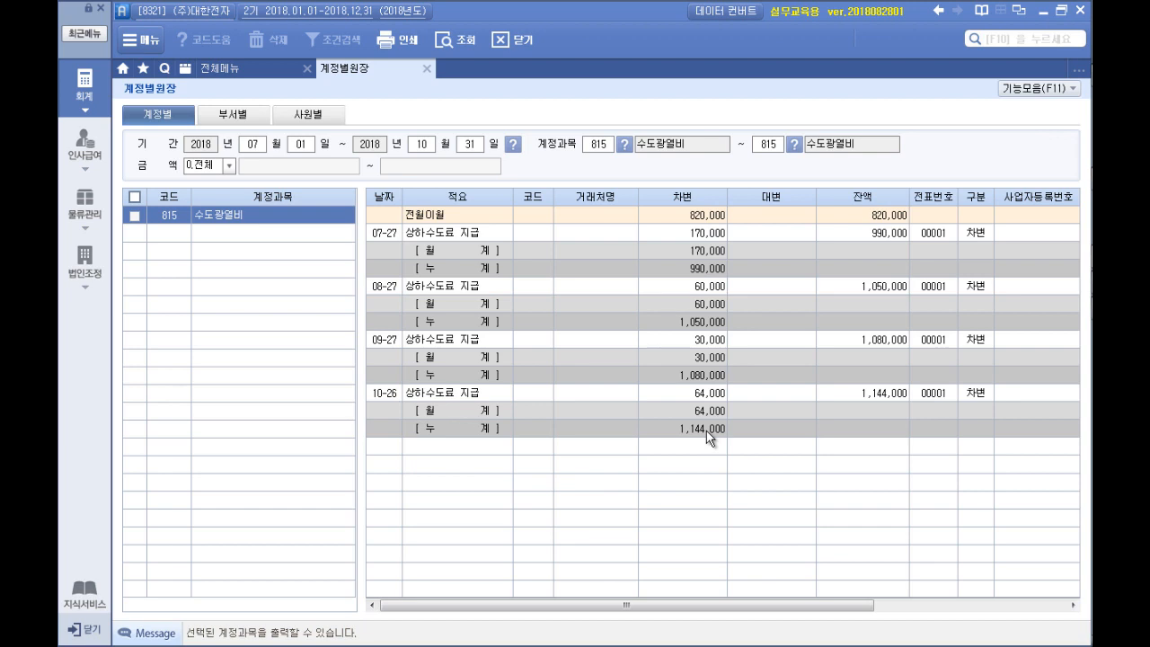
# Review the 1,144,000 cumulative total and the 820,000 carry-forward
pyautogui.click(706, 431)
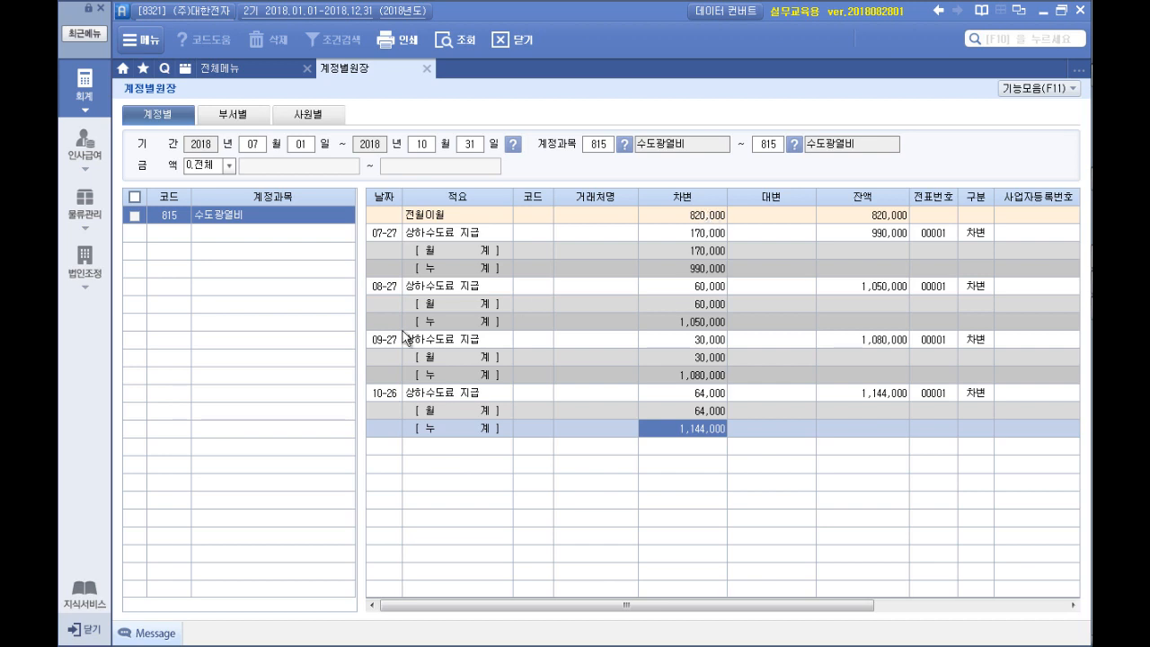
pyautogui.click(1073, 180)
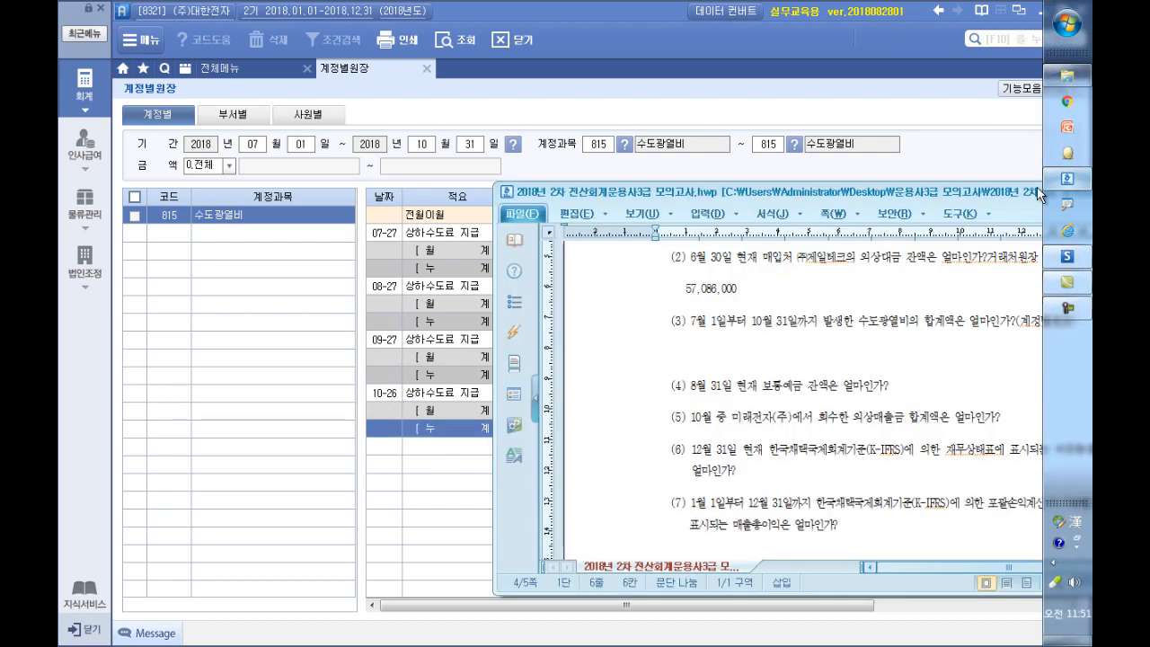
pyautogui.click(434, 325)
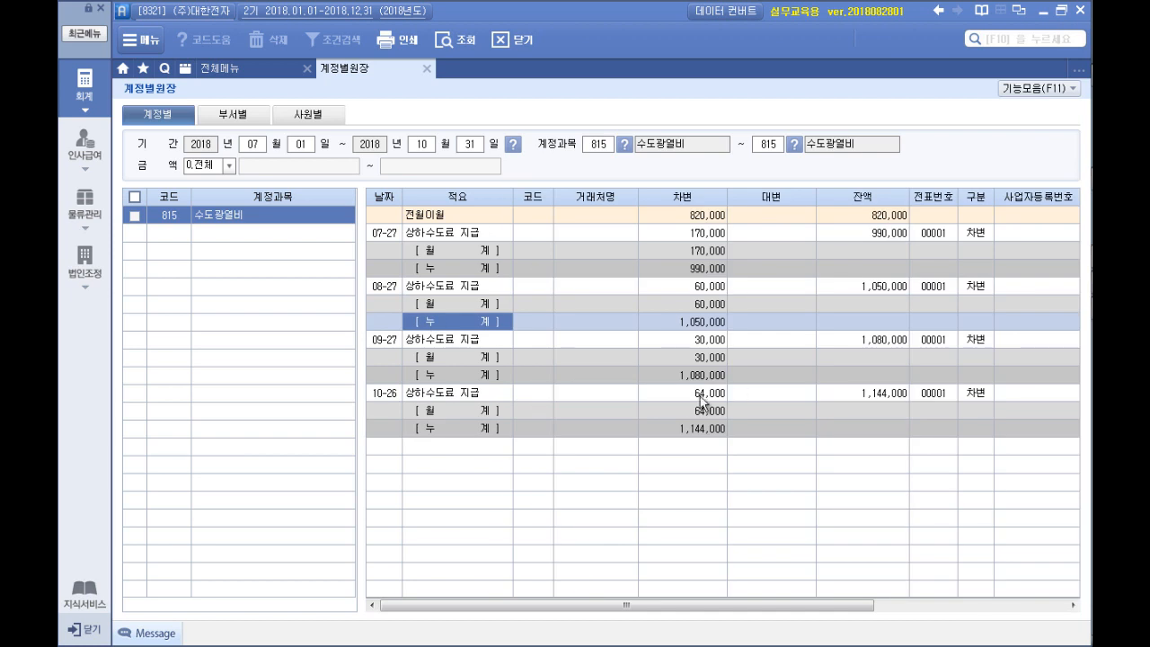
pyautogui.click(691, 427)
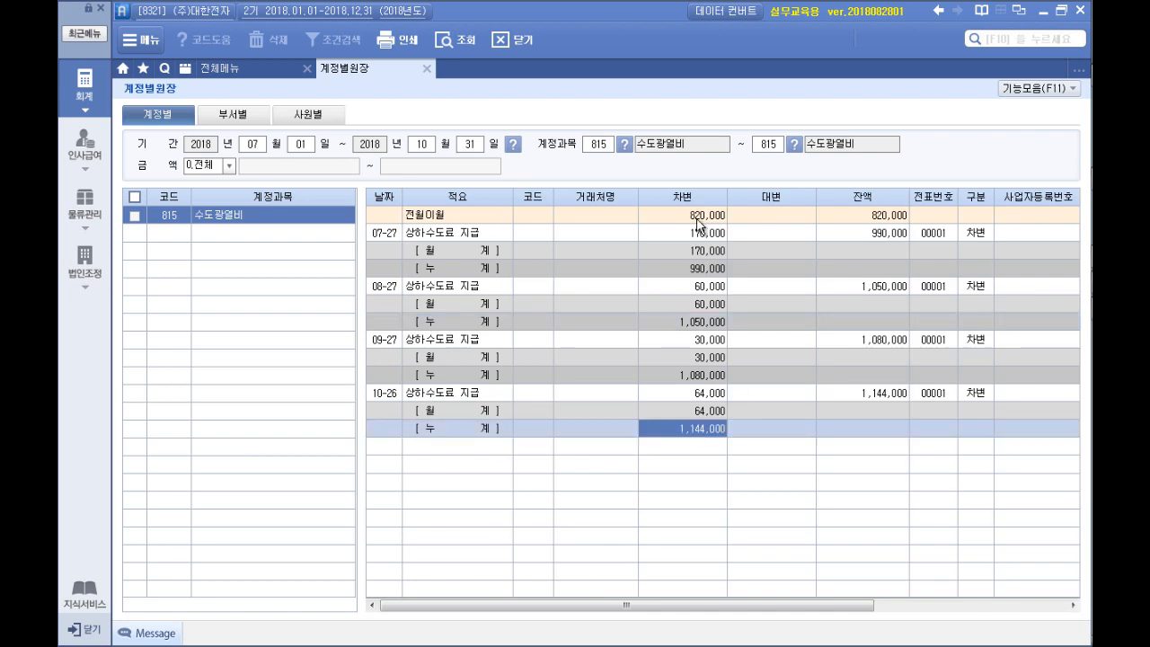
pyautogui.click(698, 221)
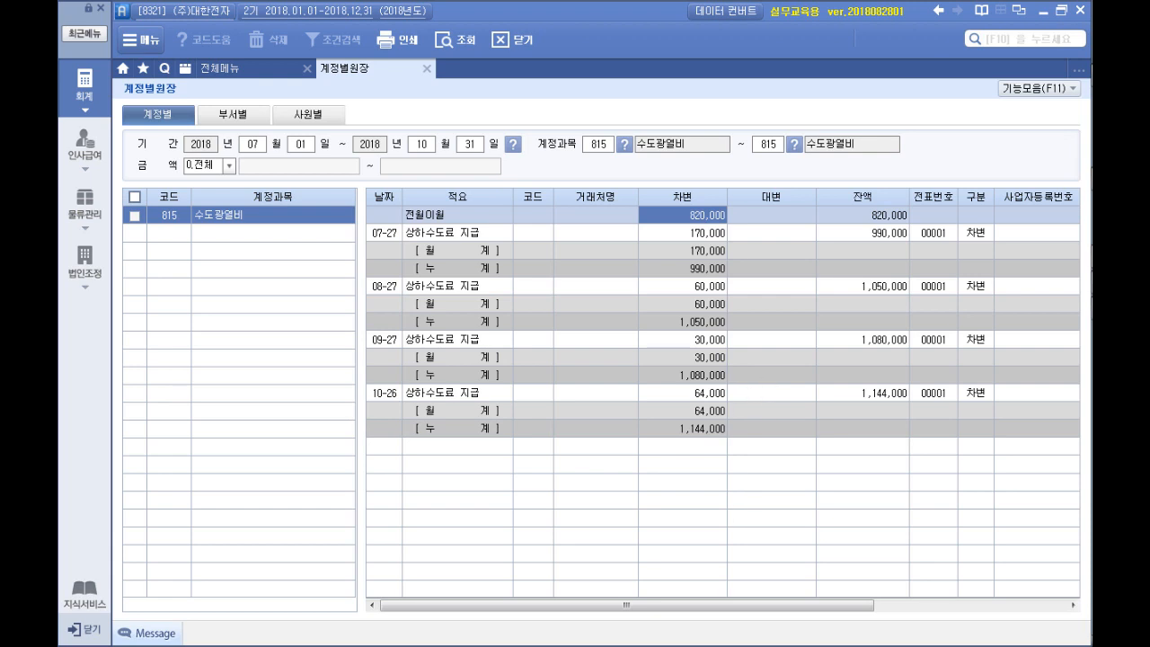
# Answer question (3) with 324,000원 and add 원 after 57,086,000
pyautogui.click(1079, 183)
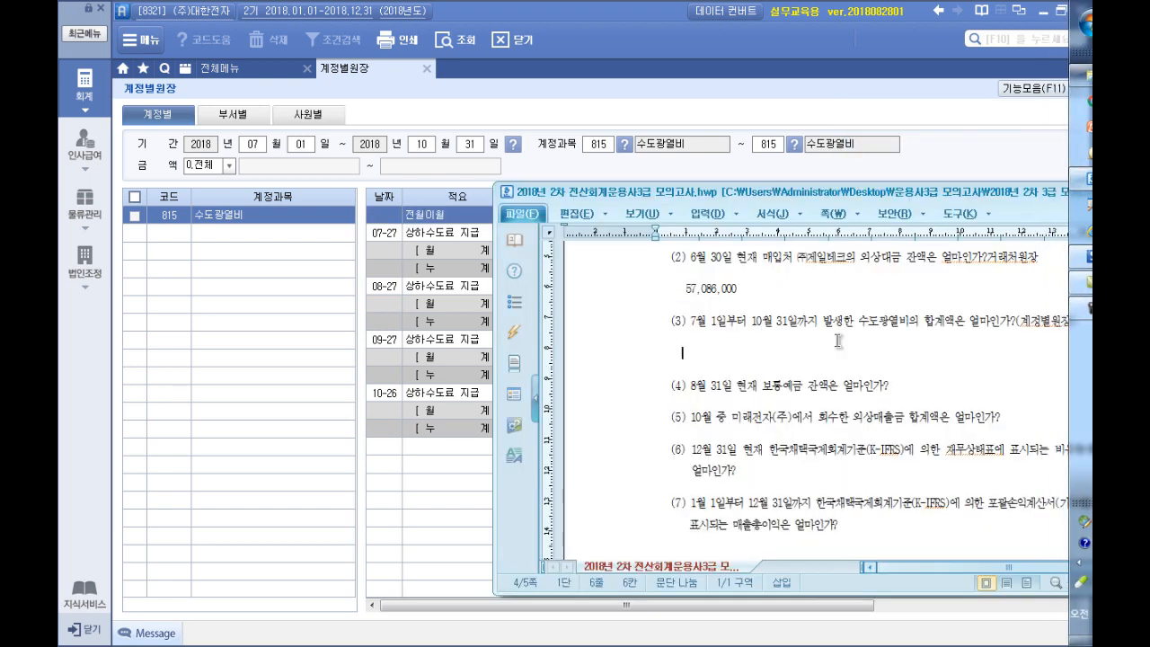
pyautogui.write('324')
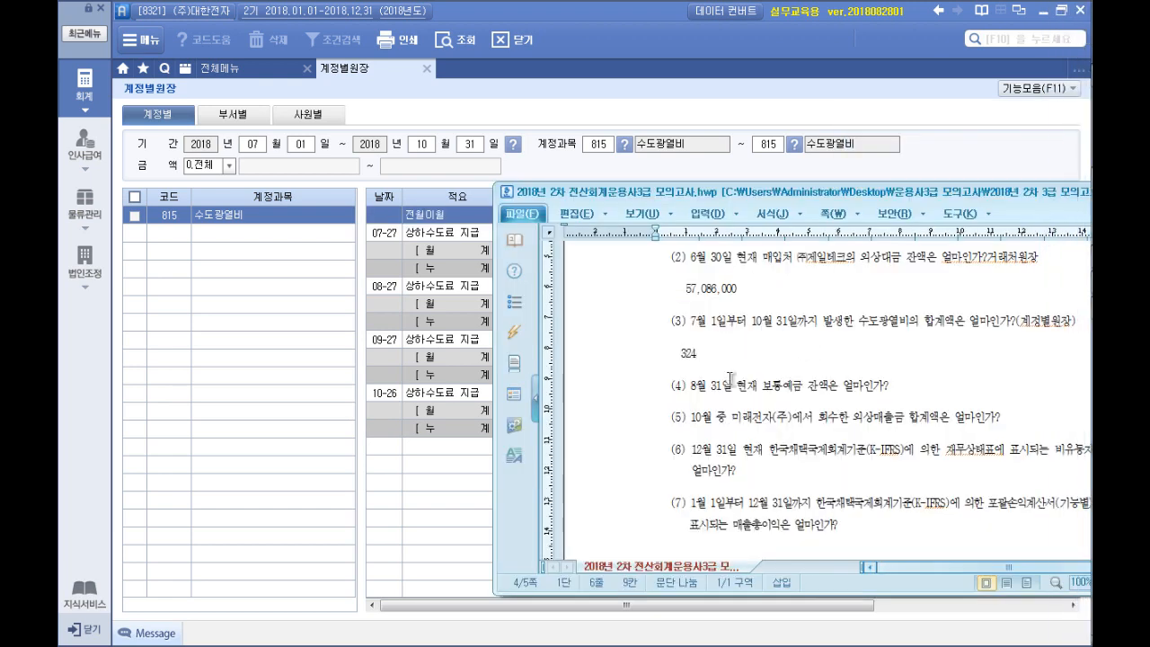
pyautogui.write(',00')
pyautogui.write('0우')
pyautogui.click(739, 289)
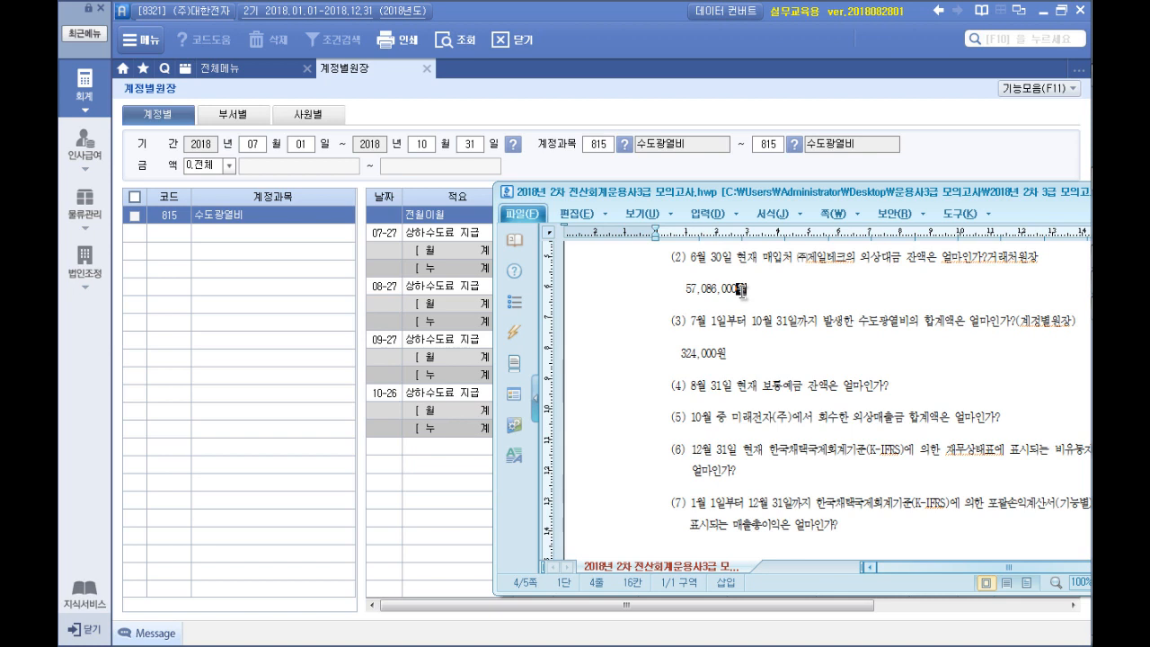
pyautogui.write('원')
# Note 계정별원장 after question (4) with a blank line below
pyautogui.click(903, 392)
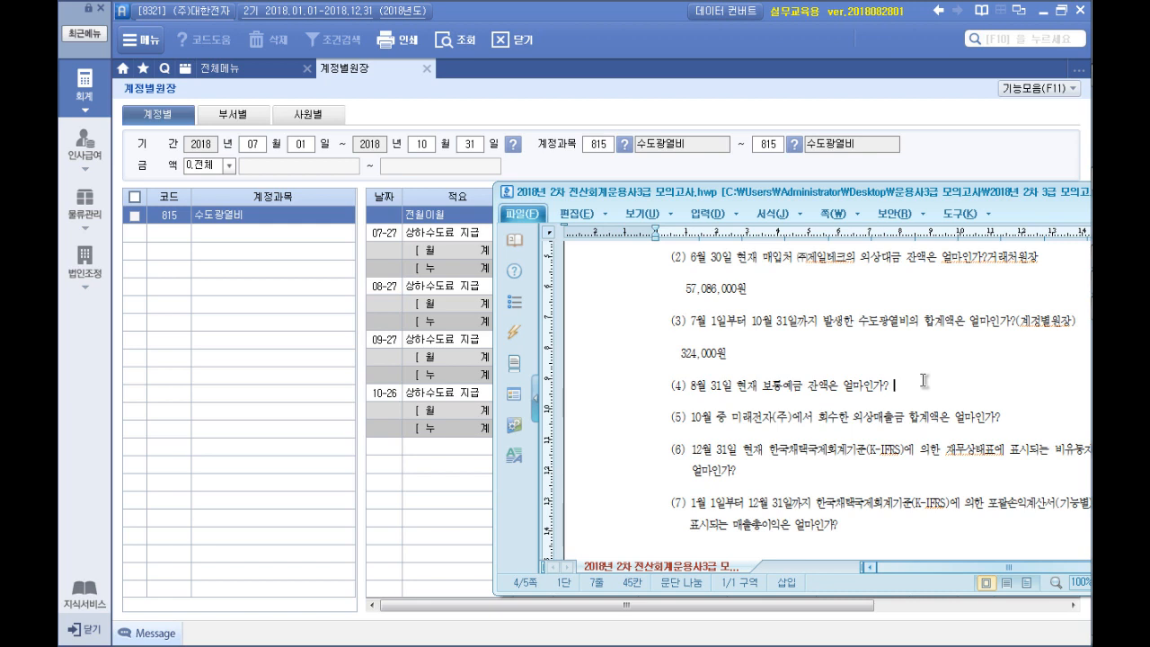
pyautogui.write('계정별원장')
pyautogui.press('Return')
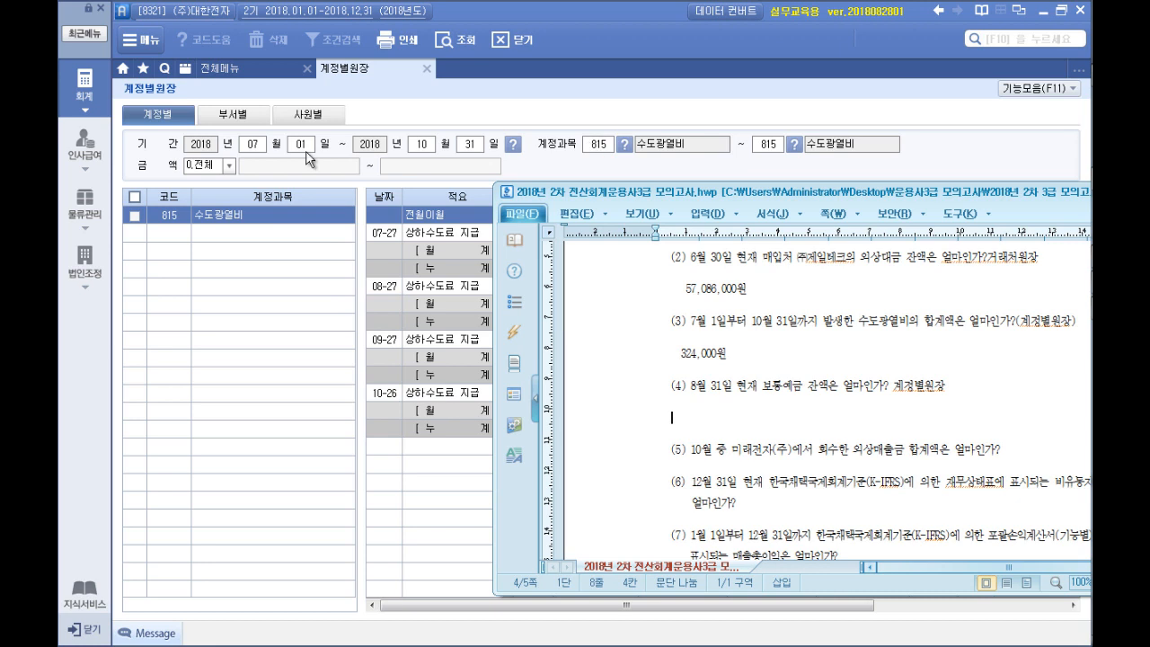
# Set the ledger period to January–August and the starting account to 103 보통예금
pyautogui.click(262, 147)
pyautogui.write('01')
pyautogui.press('Return')
pyautogui.write('08')
pyautogui.press('Return')
pyautogui.press('Return')
pyautogui.write('103')
pyautogui.press('Return')
pyautogui.press('Return')
pyautogui.write('1')
pyautogui.press('Return')
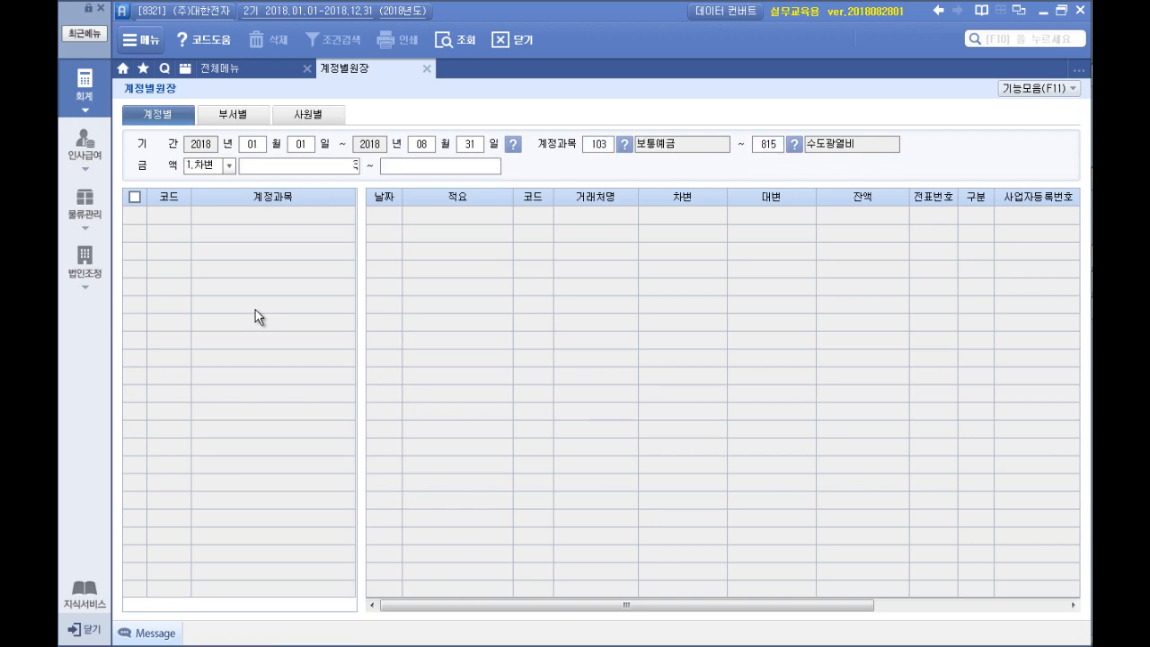
# End the account range at 103, clear the amount filter, and review the 44,150,000 balance
pyautogui.click(766, 142)
pyautogui.write('10')
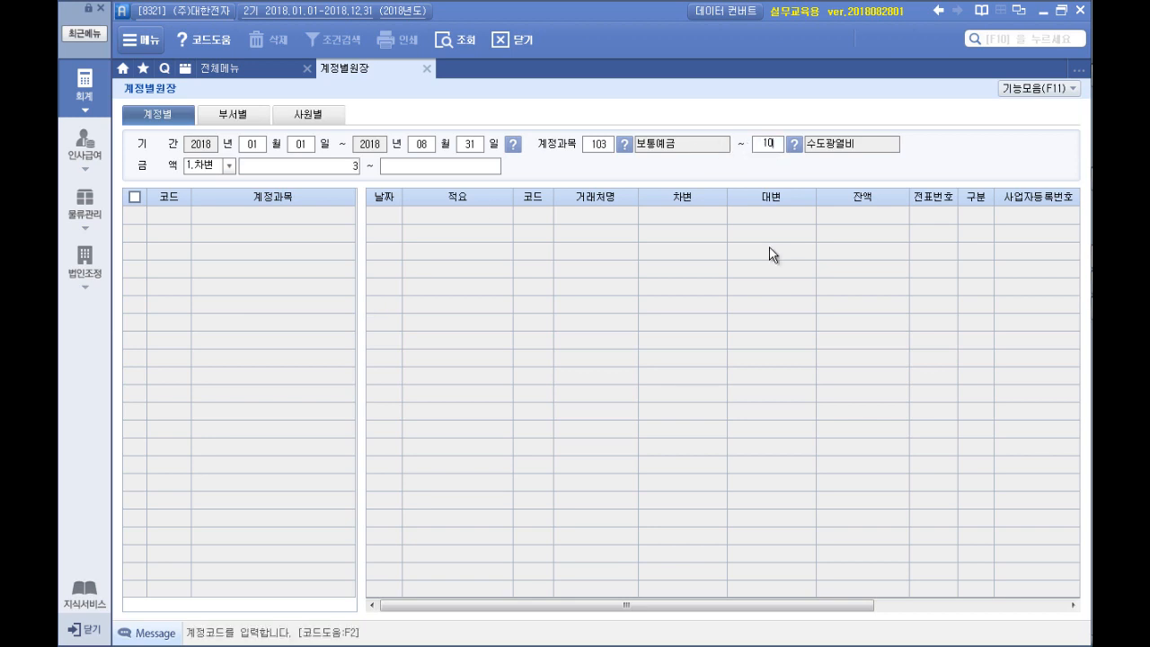
pyautogui.write('3')
pyautogui.press('Return')
pyautogui.press('Return')
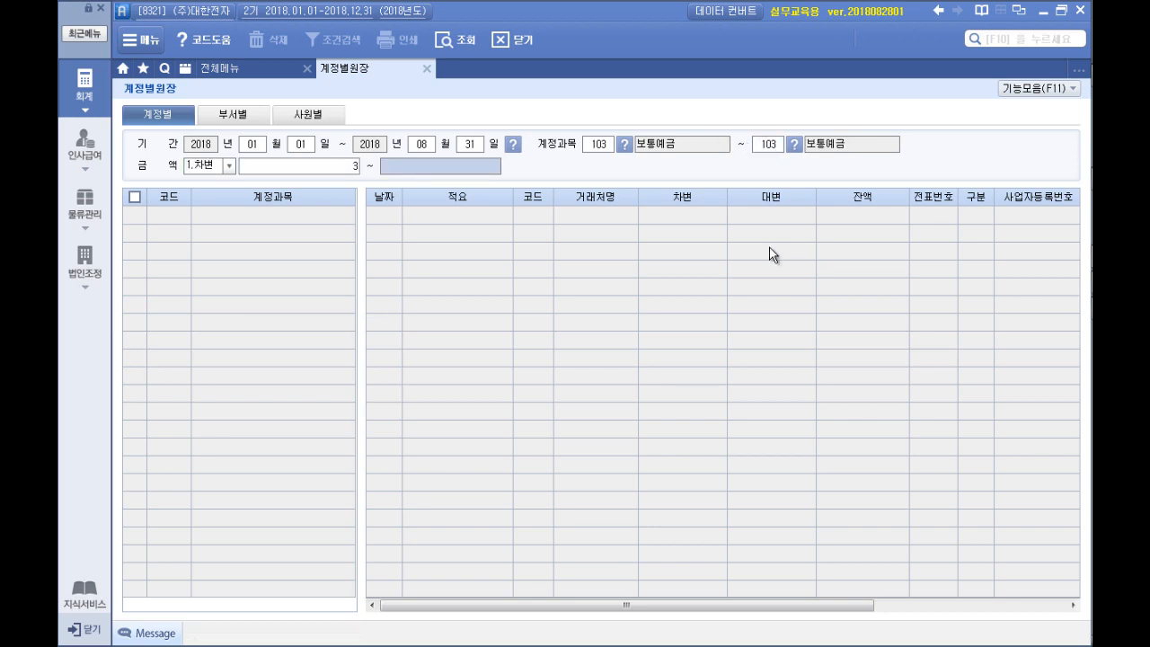
pyautogui.click(357, 169)
pyautogui.press('Delete')
pyautogui.press('Return')
pyautogui.press('Return')
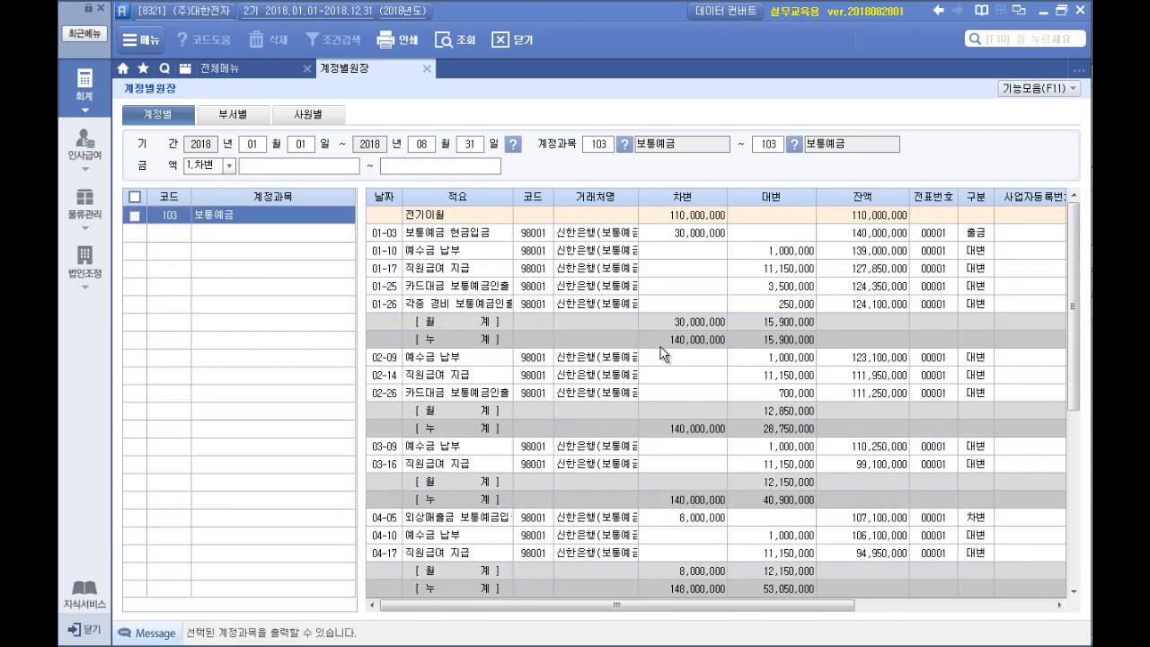
pyautogui.click(1064, 253)
pyautogui.moveTo(1071, 264); pyautogui.dragTo(1067, 530)
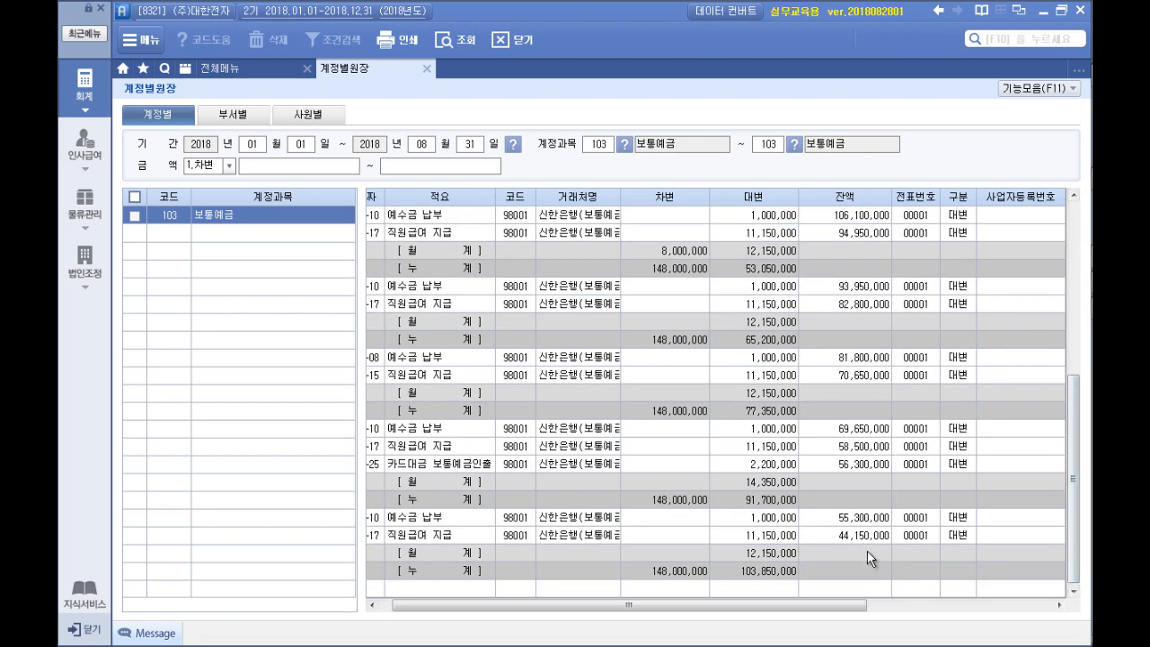
pyautogui.click(1069, 180)
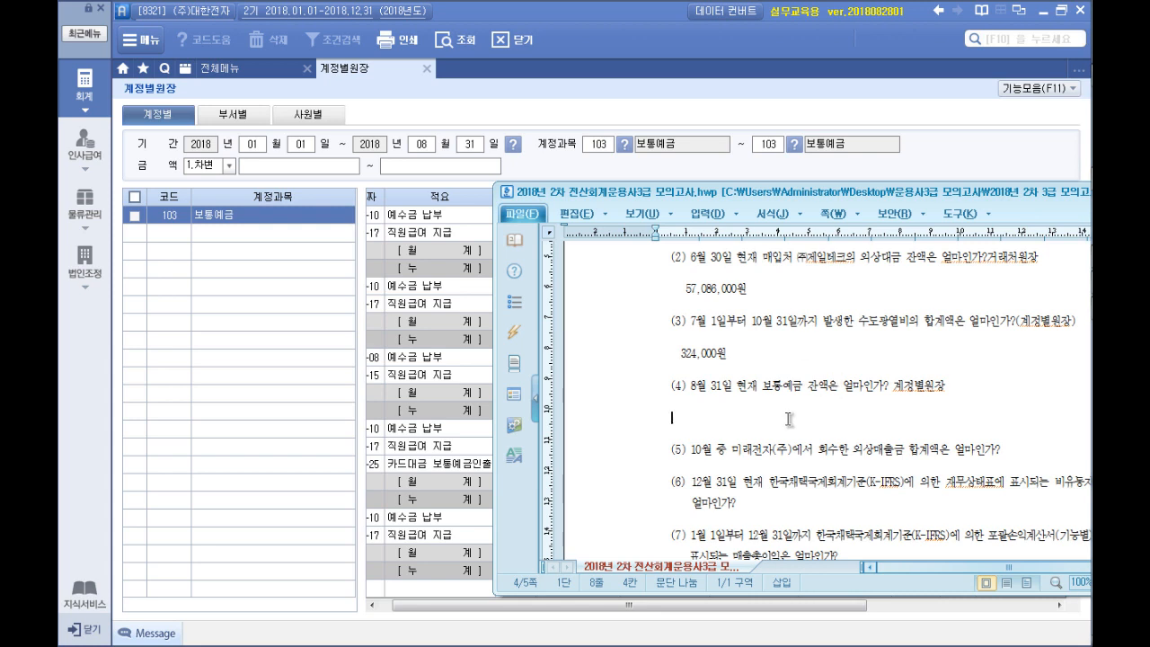
# Answer question (4) with the 44,150,000원 August balance
pyautogui.click(387, 427)
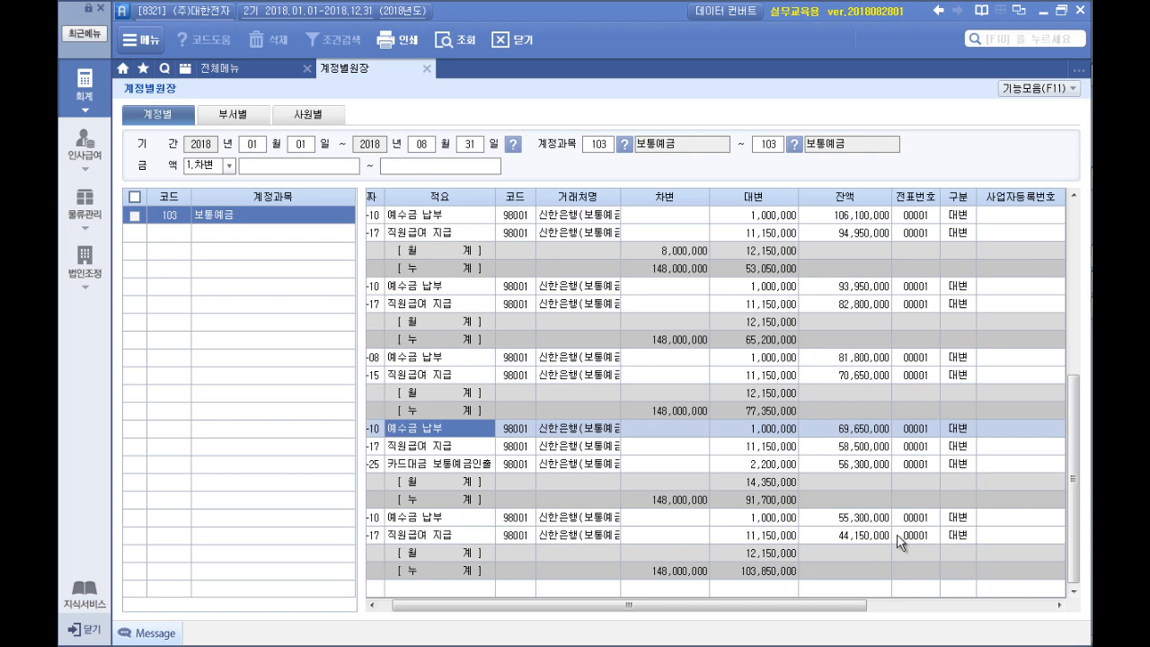
pyautogui.click(849, 536)
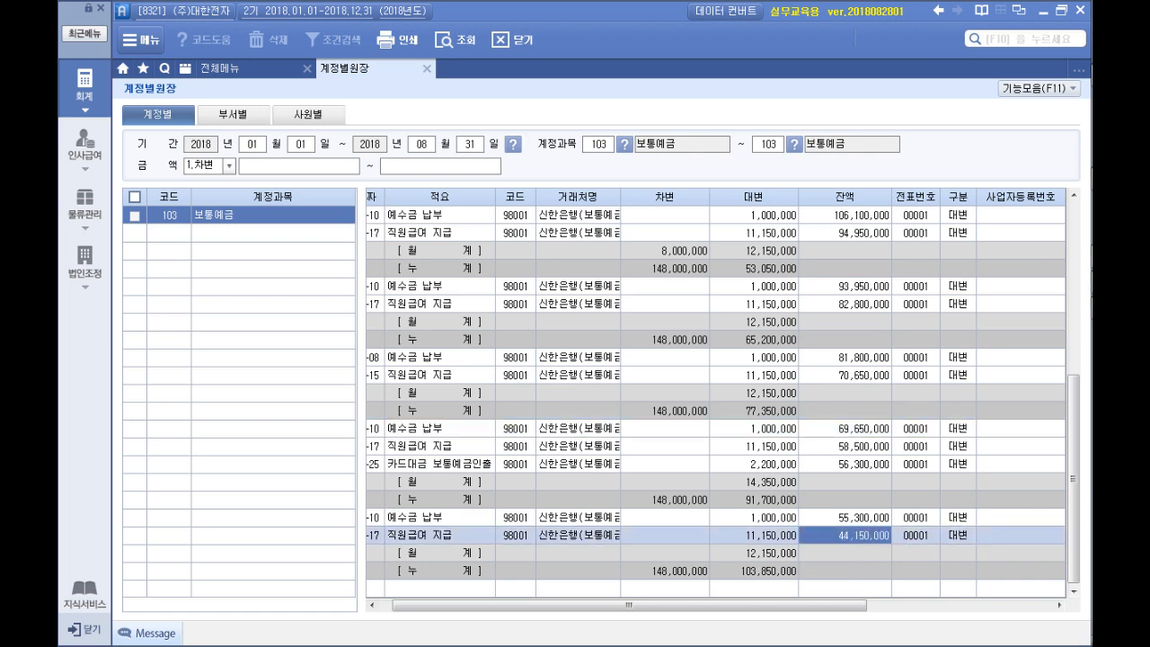
pyautogui.click(1078, 180)
pyautogui.write('44,150,000원')
# Note 거래처원장 after question (5), then swap 계정별원장 for the 거래처원장 screen
pyautogui.scroll(-3, 688, 503)
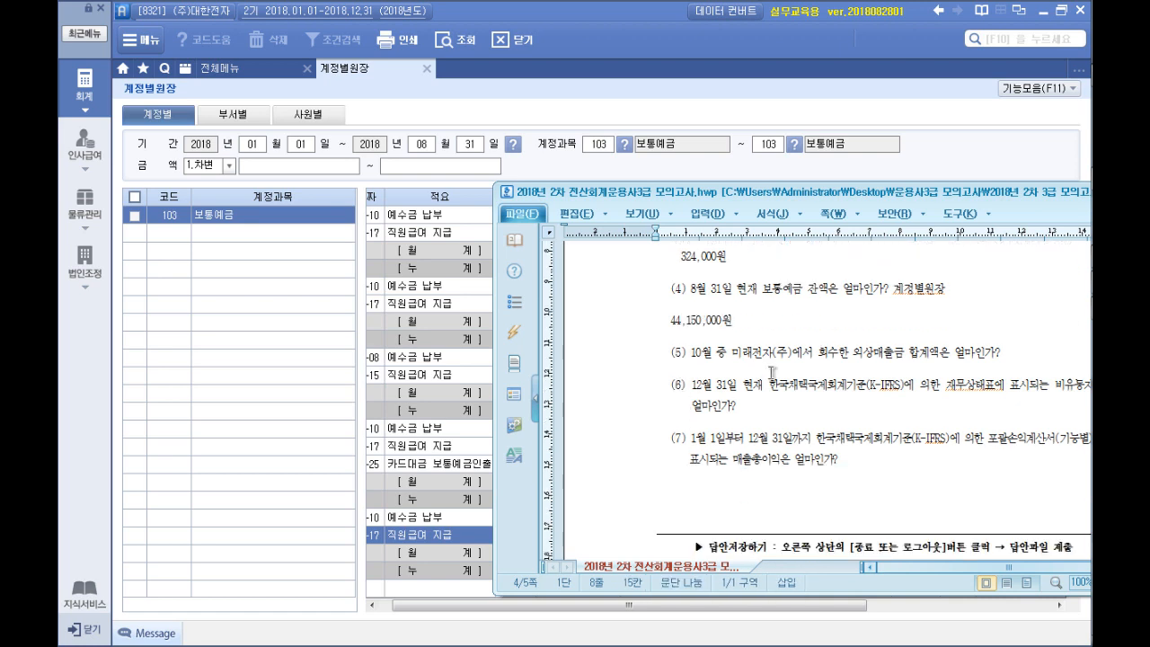
pyautogui.click(1011, 350)
pyautogui.write('거래처')
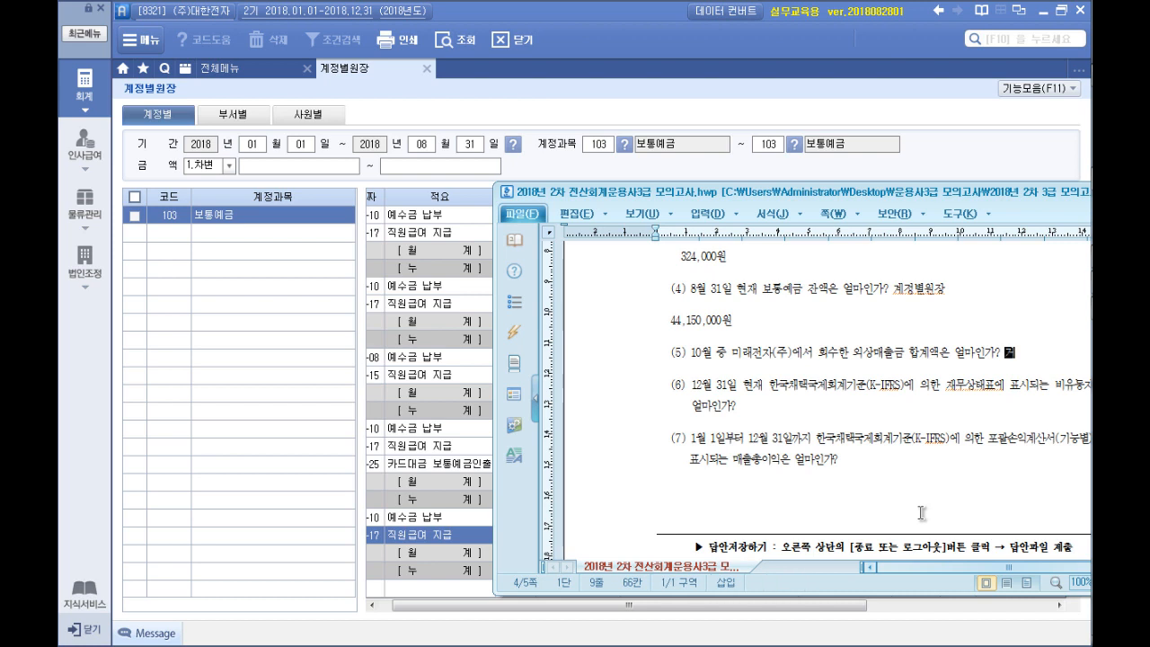
pyautogui.write('원장')
pyautogui.press('Return')
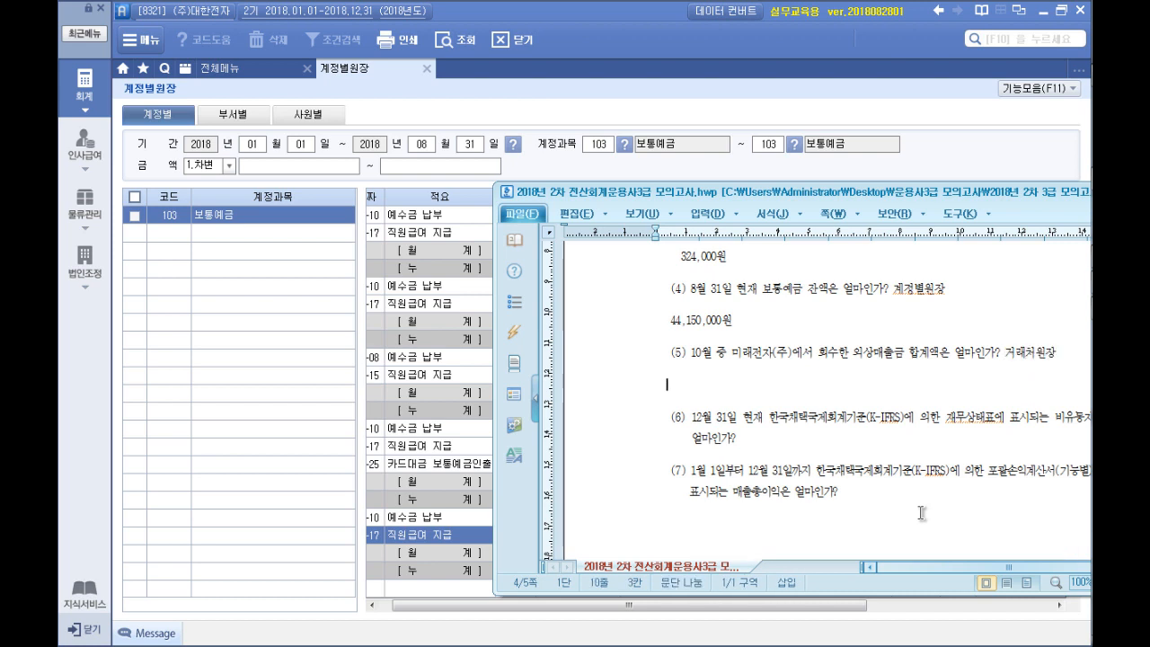
pyautogui.click(426, 68)
pyautogui.click(395, 207)
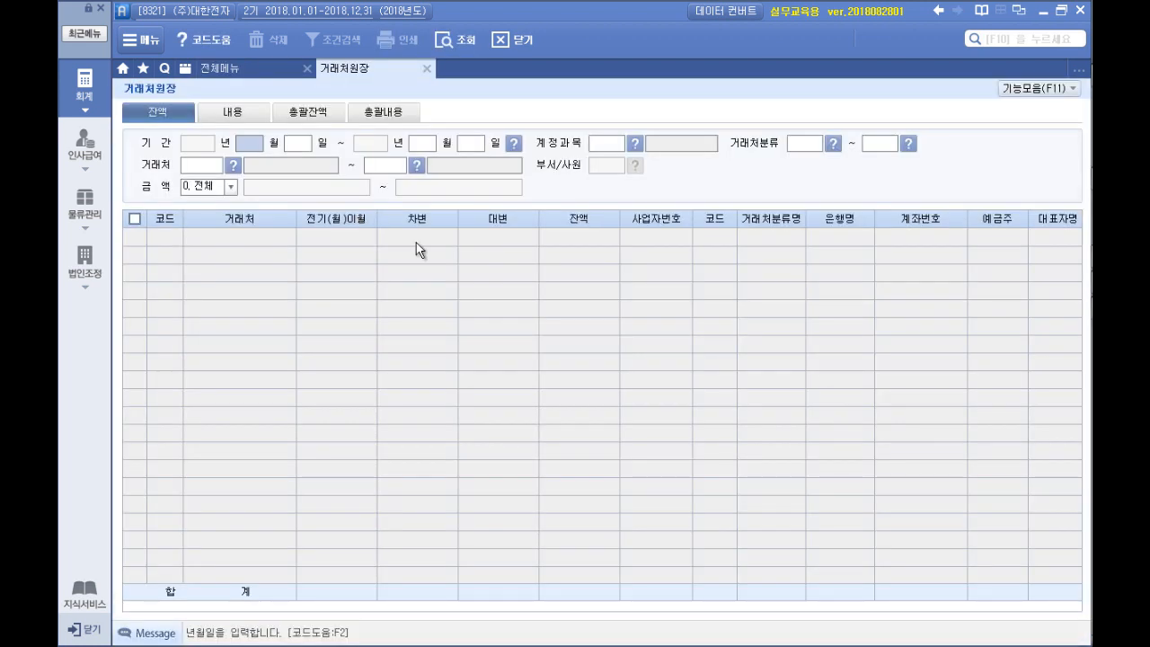
# Set the 거래처원장 period to 2018-10-01 through 10-31
pyautogui.moveTo(1091, 139)
pyautogui.click(1067, 179)
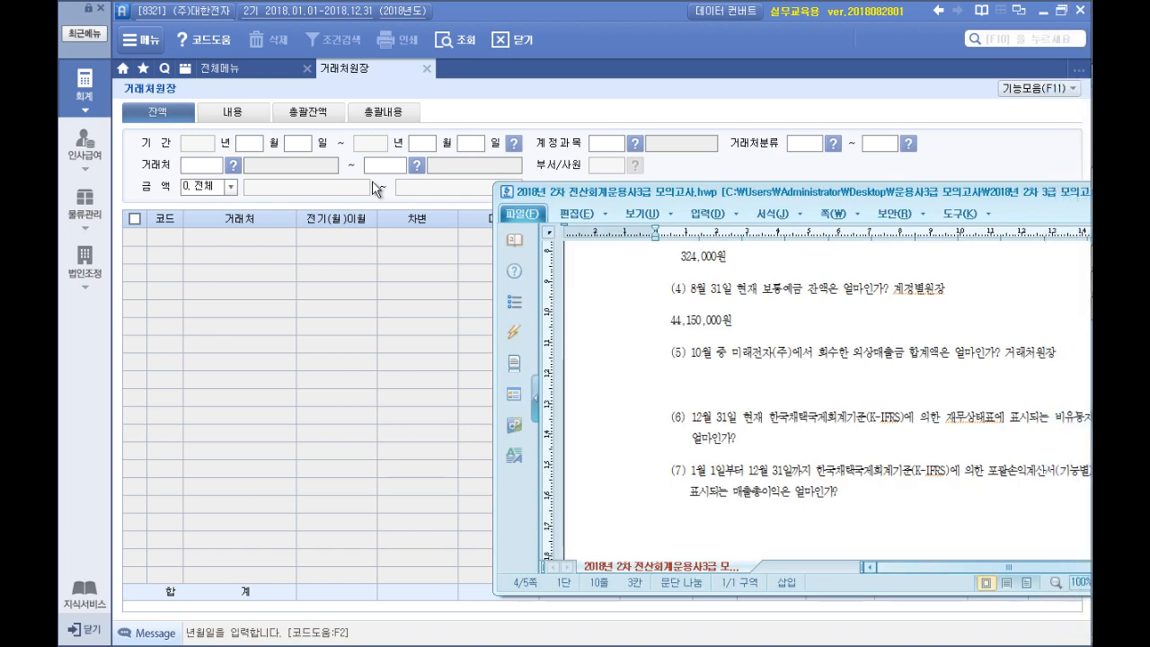
pyautogui.click(239, 145)
pyautogui.write('10')
pyautogui.press('Return')
pyautogui.write('01')
pyautogui.press('Return')
pyautogui.write('10')
pyautogui.press('Return')
pyautogui.write('3')
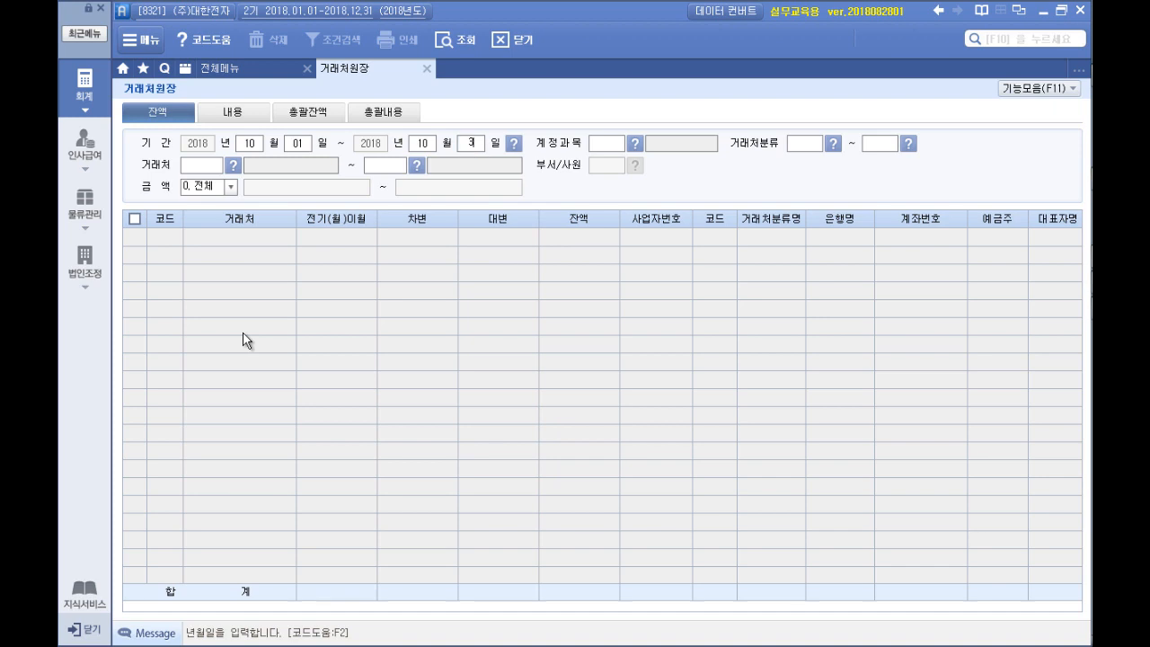
pyautogui.write('1')
pyautogui.press('Return')
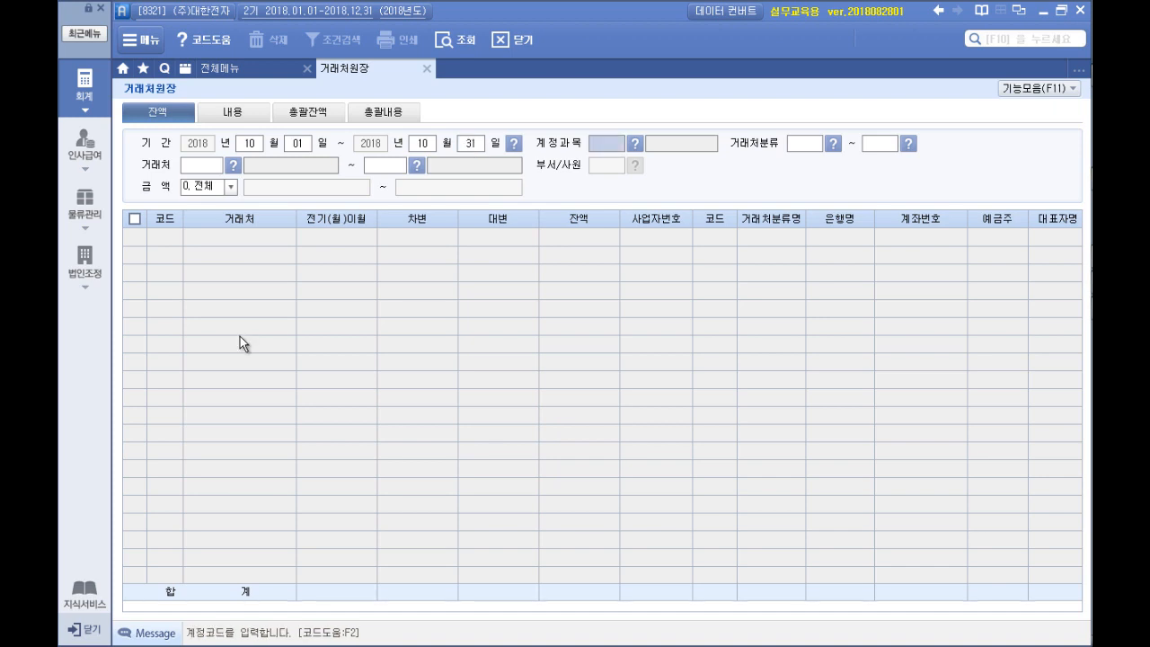
# Enter account 108 외상매출금
pyautogui.click(1067, 183)
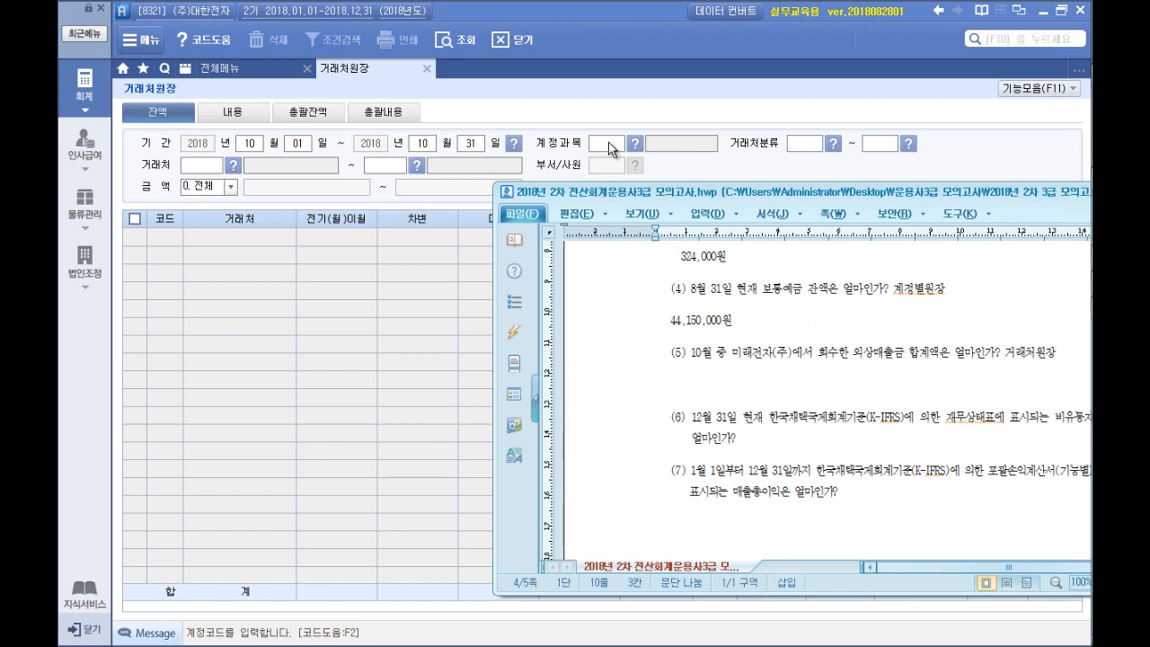
pyautogui.click(623, 147)
pyautogui.write('108')
pyautogui.press('Return')
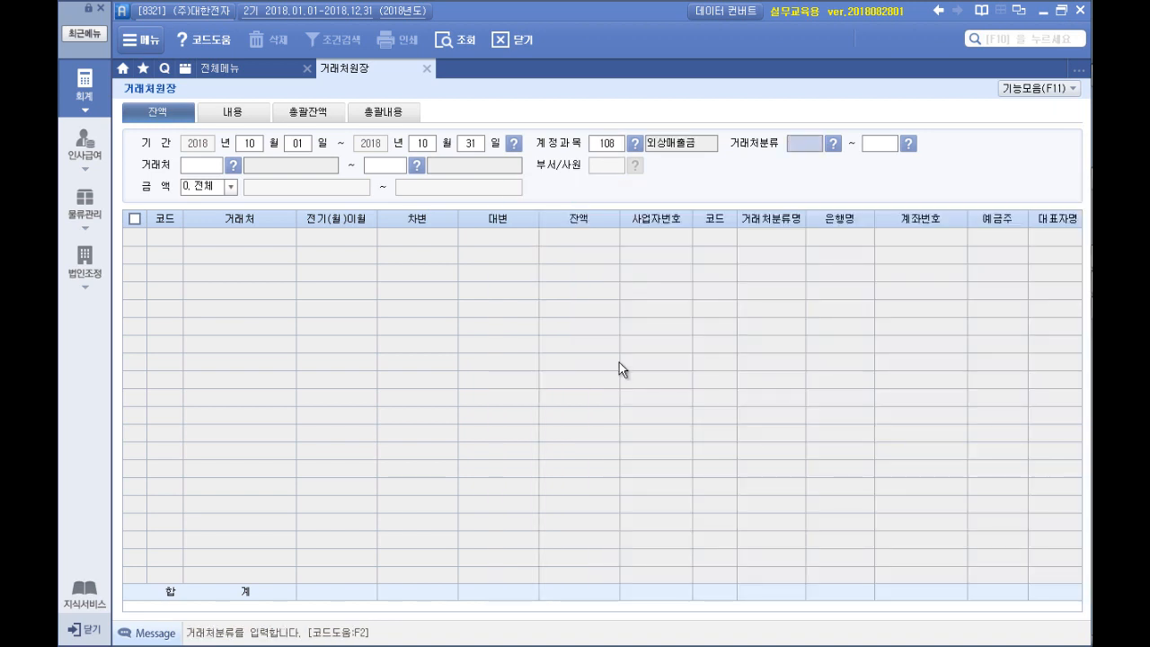
pyautogui.press('Return')
pyautogui.press('Return')
pyautogui.press('Return')
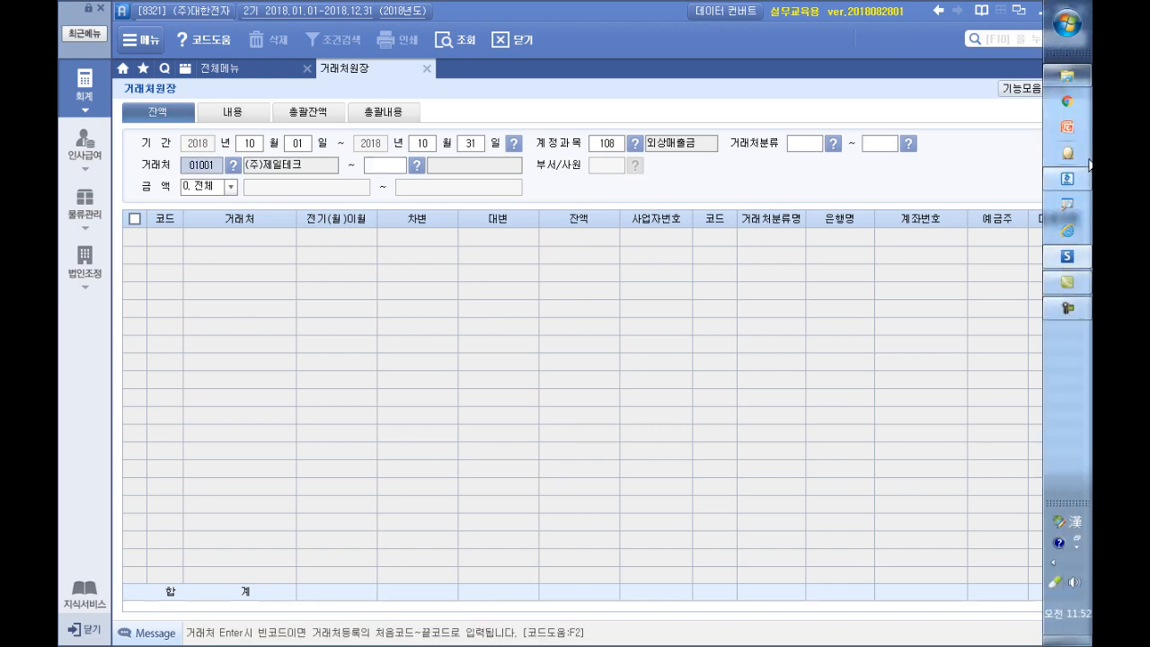
# Choose customer 미래전자(주) and run the query, showing a 205,000,000 balance
pyautogui.click(1068, 180)
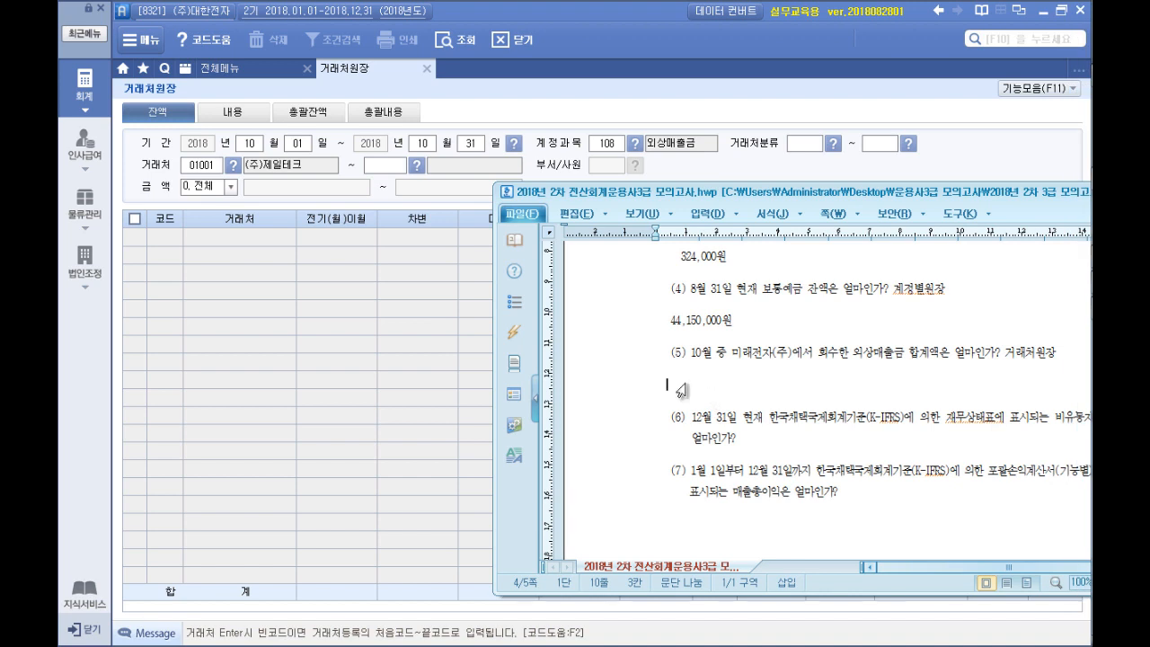
pyautogui.click(233, 165)
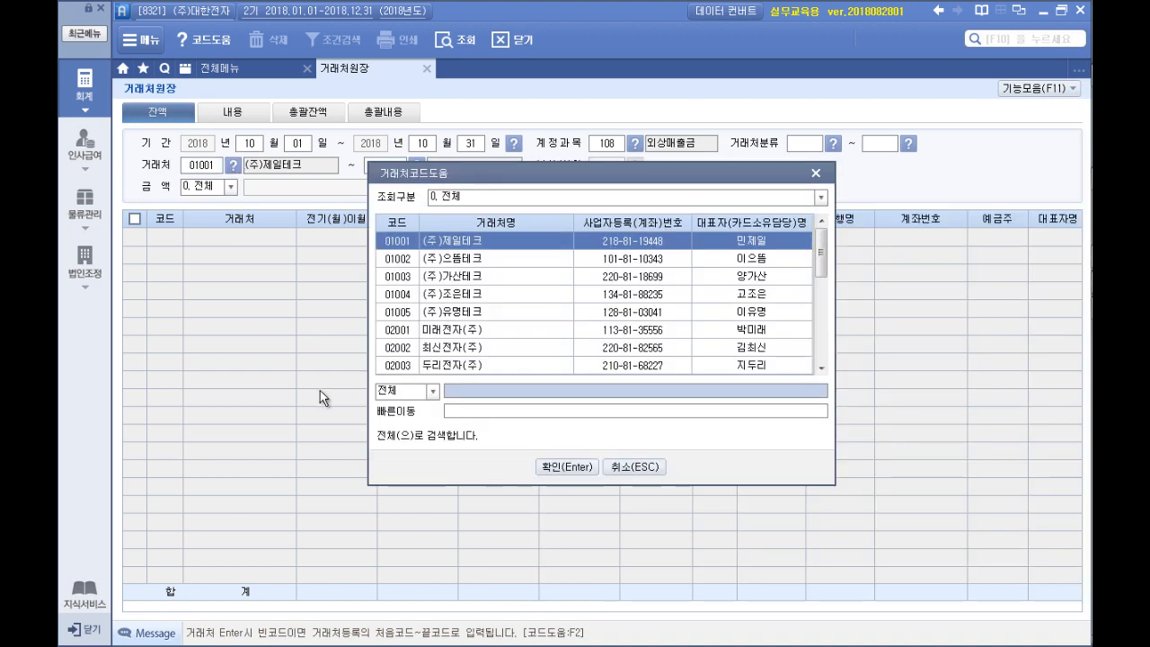
pyautogui.write('미래')
pyautogui.press('Return')
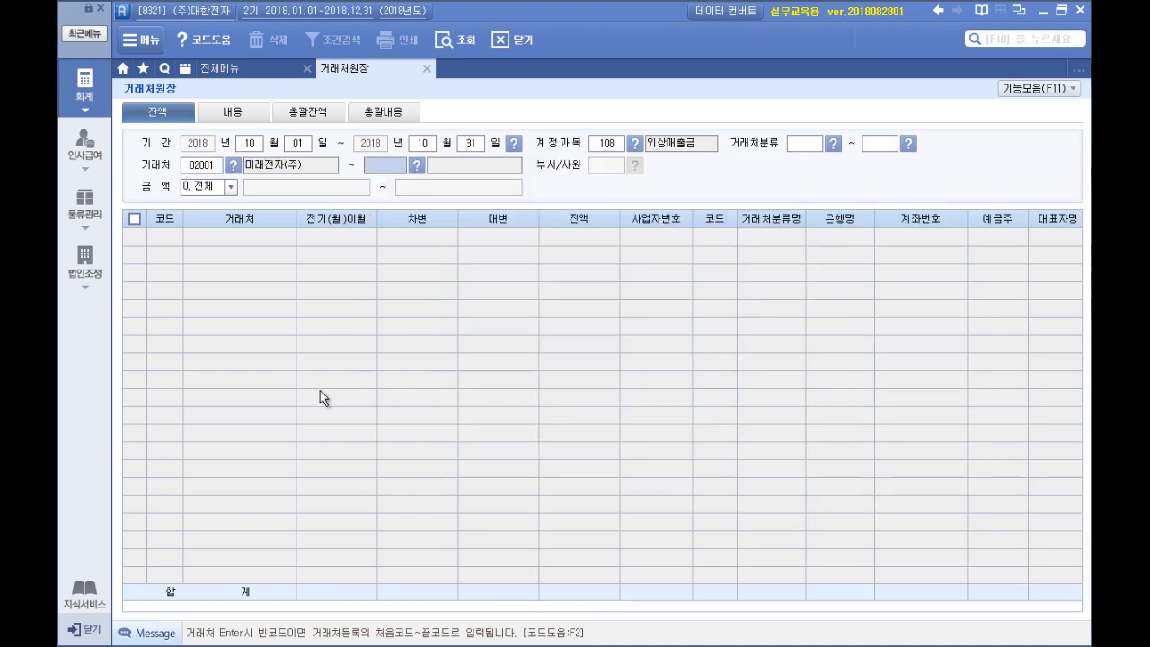
pyautogui.press('Return')
pyautogui.press('Return')
pyautogui.press('Return')
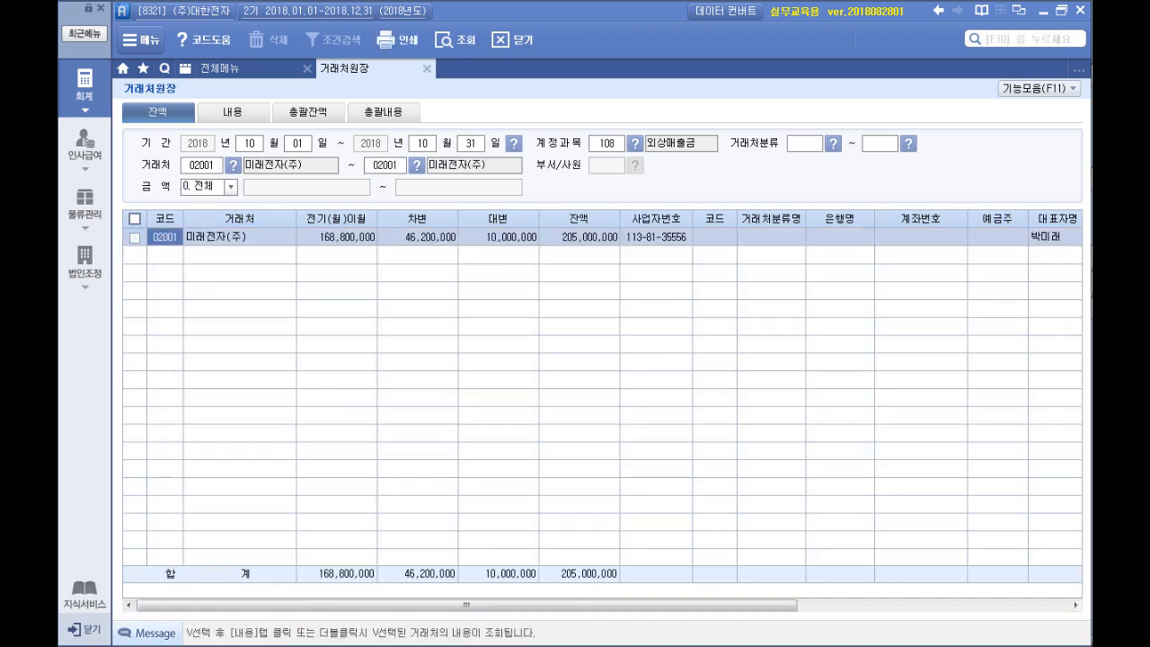
pyautogui.click(1067, 184)
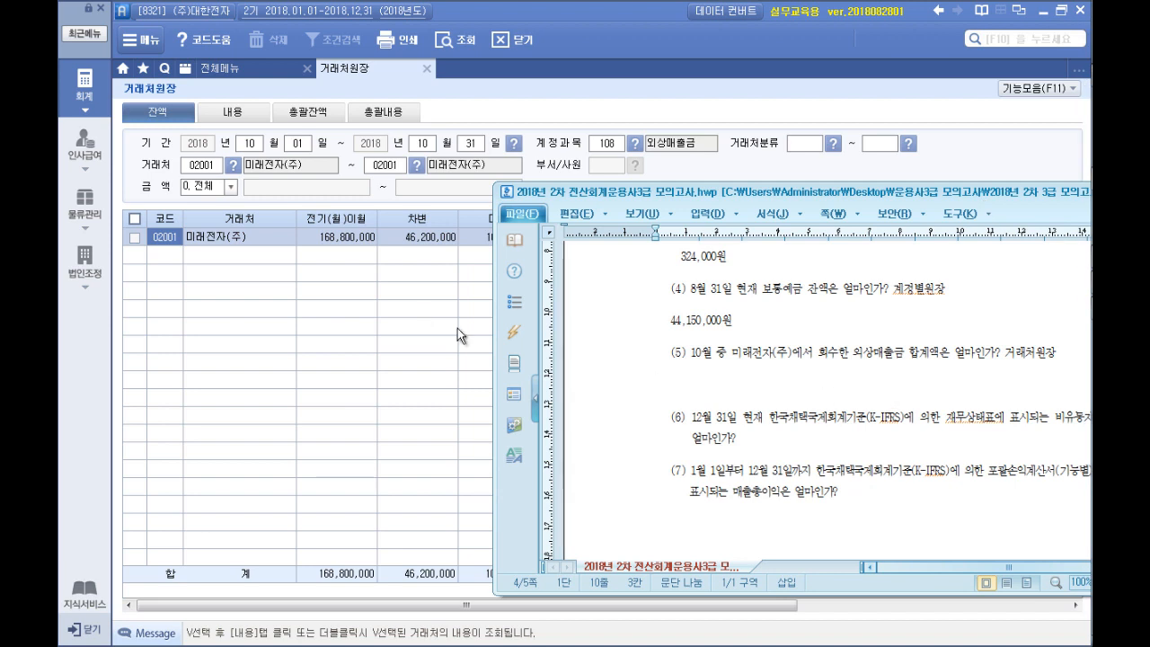
# Answer question (5) with the 10,000,000 credit total from 미래전자(주)
pyautogui.click(429, 331)
pyautogui.click(499, 238)
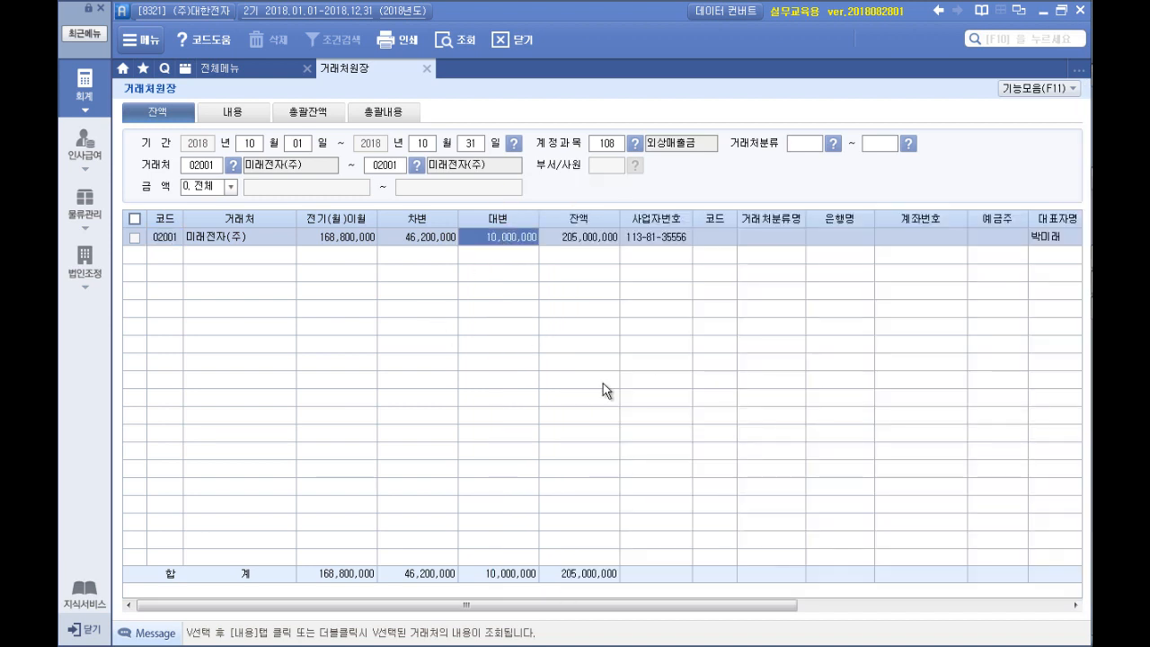
pyautogui.click(1078, 179)
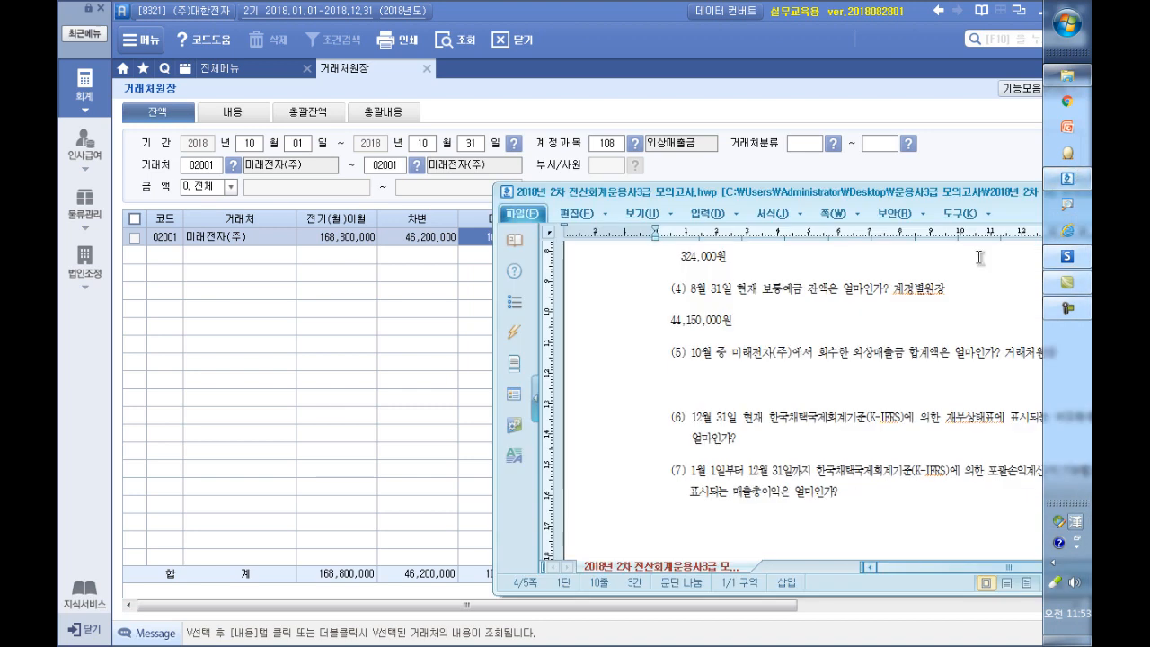
pyautogui.write('10')
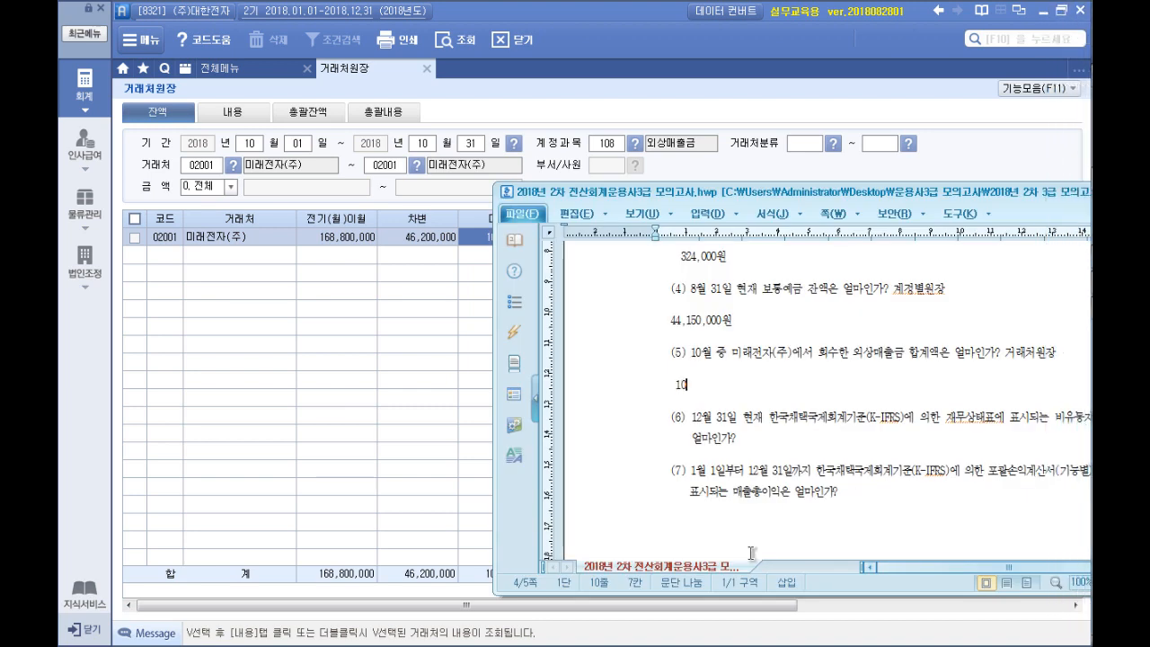
pyautogui.write(',00,0')
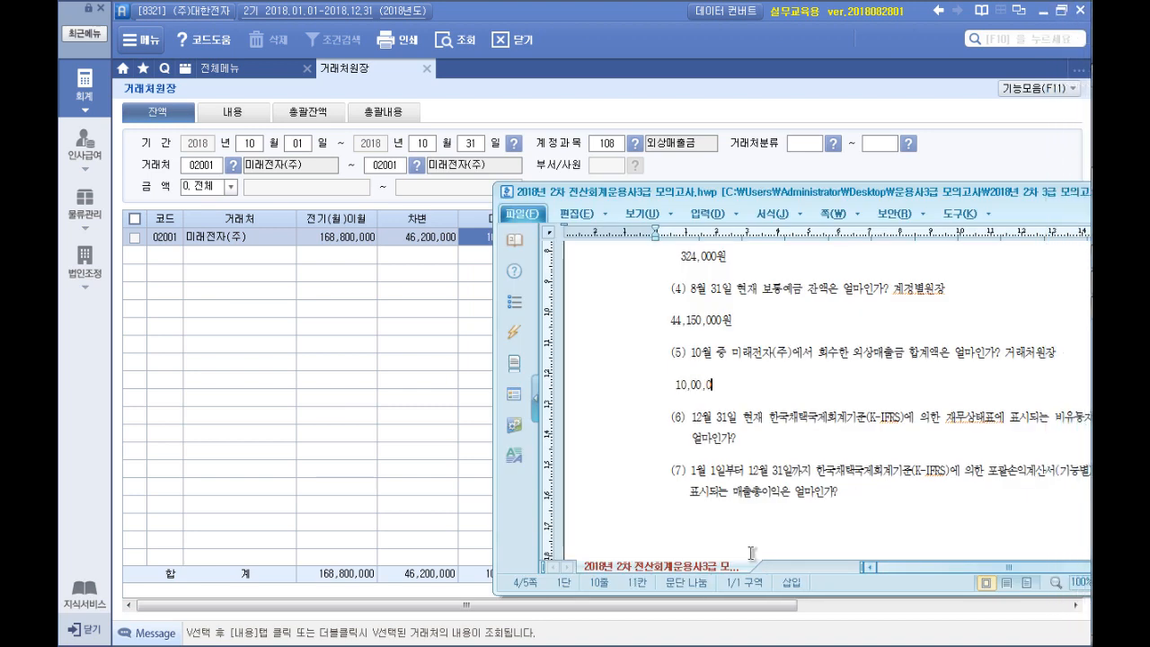
pyautogui.write('00')
pyautogui.press('Left')
pyautogui.press('Left')
pyautogui.press('Left')
pyautogui.press('Left')
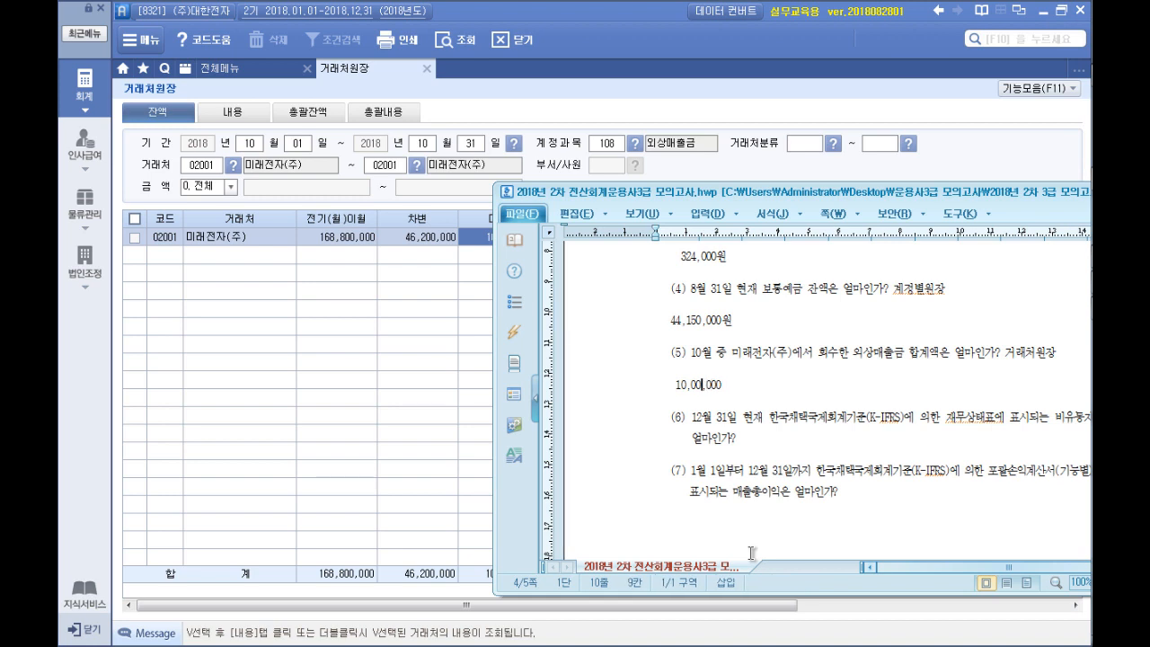
pyautogui.write('0')
pyautogui.click(730, 387)
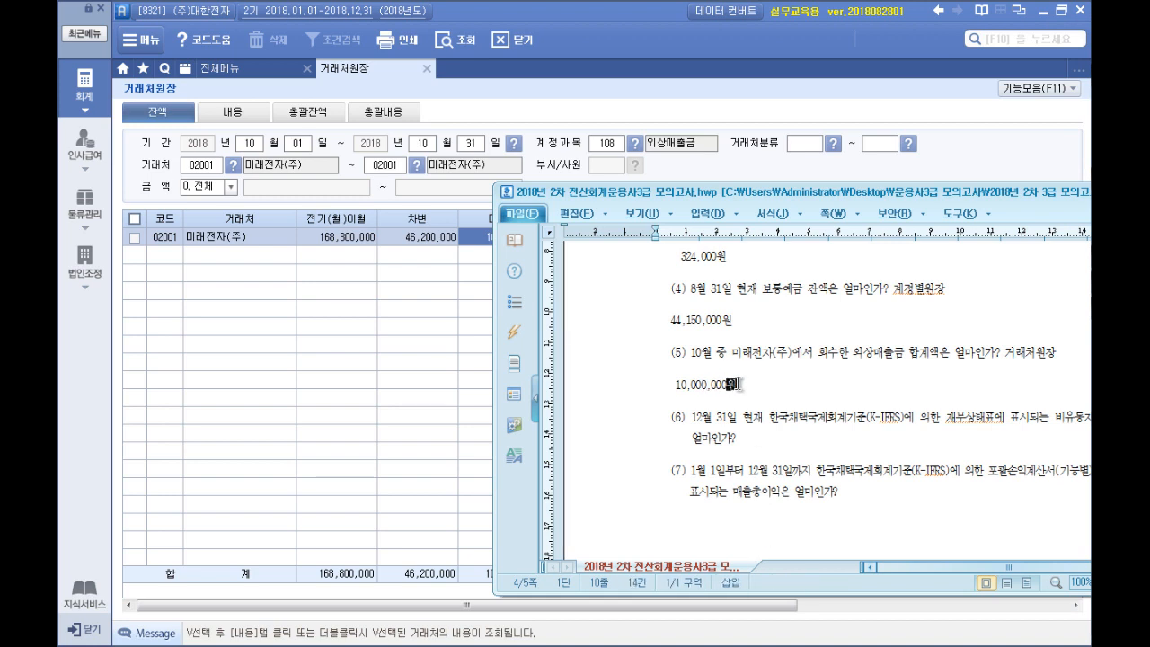
# Place the caret after question (6) and shift the document window left
pyautogui.scroll(-3, 735, 384)
pyautogui.click(743, 294)
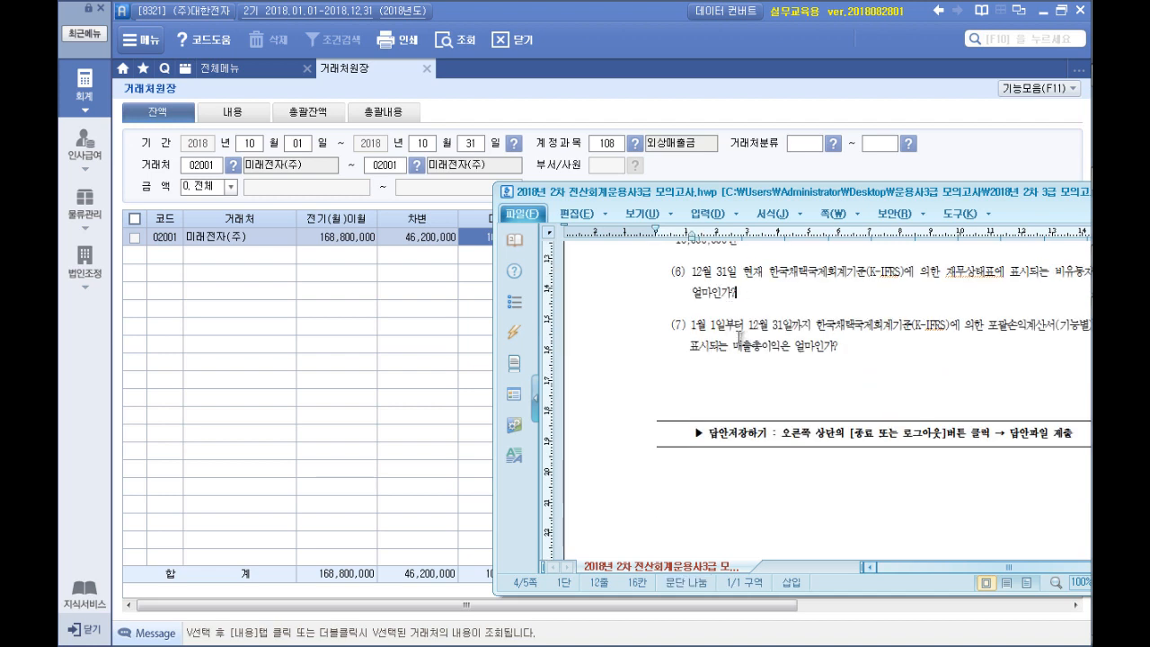
pyautogui.moveTo(807, 191); pyautogui.dragTo(711, 192)
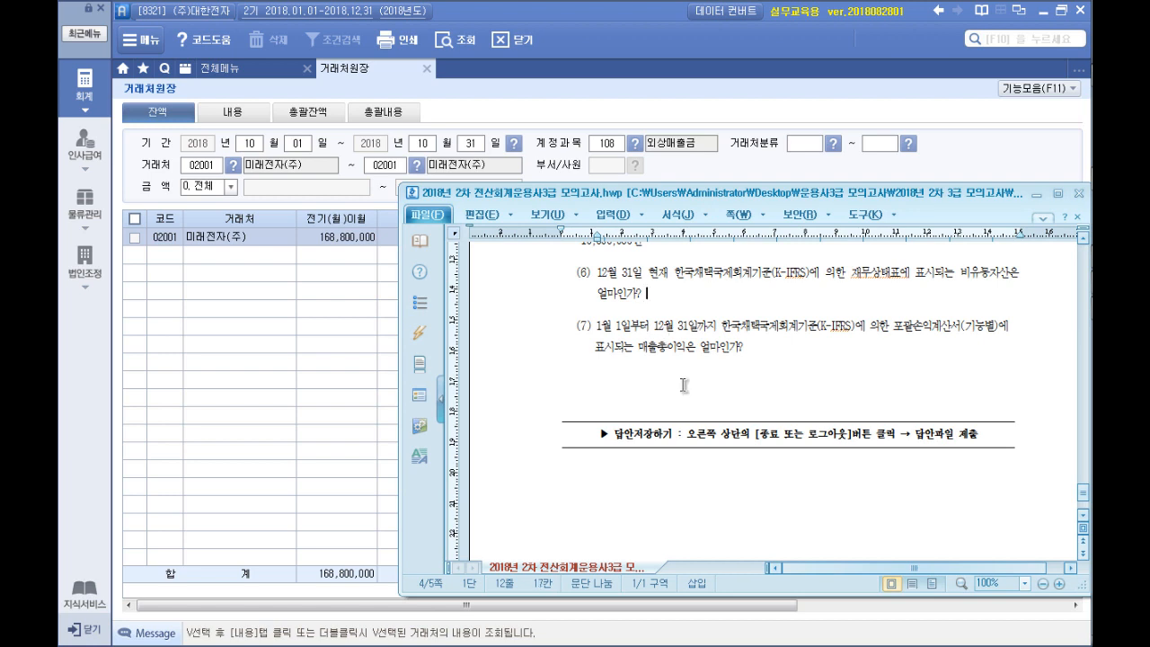
# Replace the customer ledger with the 재무상태표 and load the December 2018 figures
pyautogui.click(427, 68)
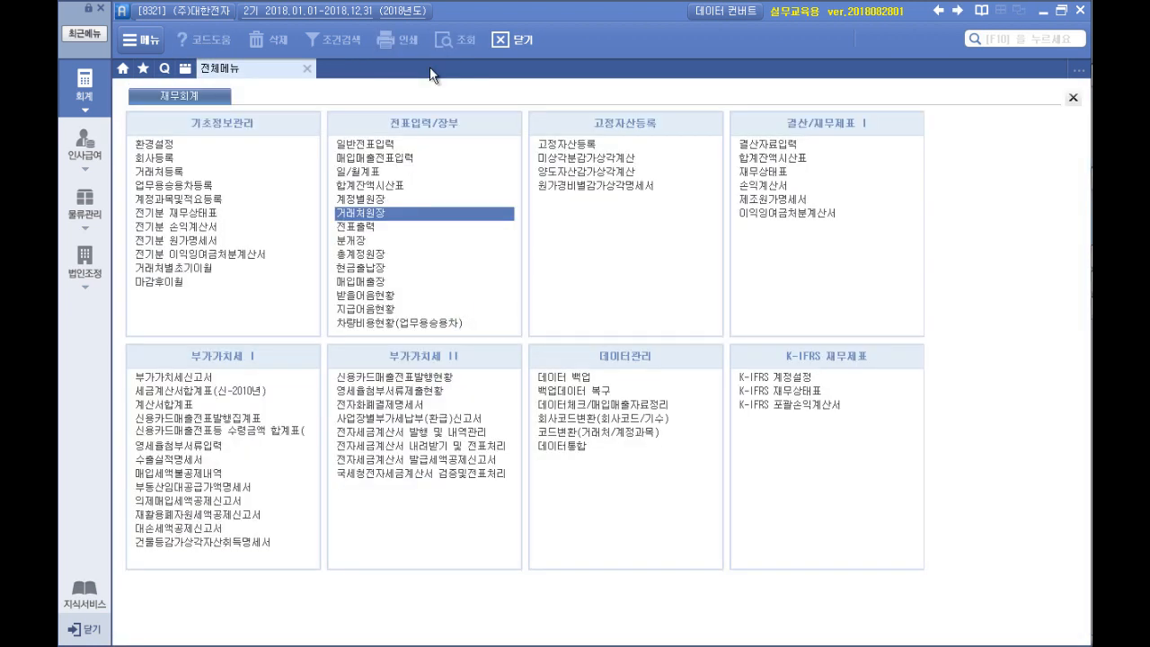
pyautogui.click(763, 173)
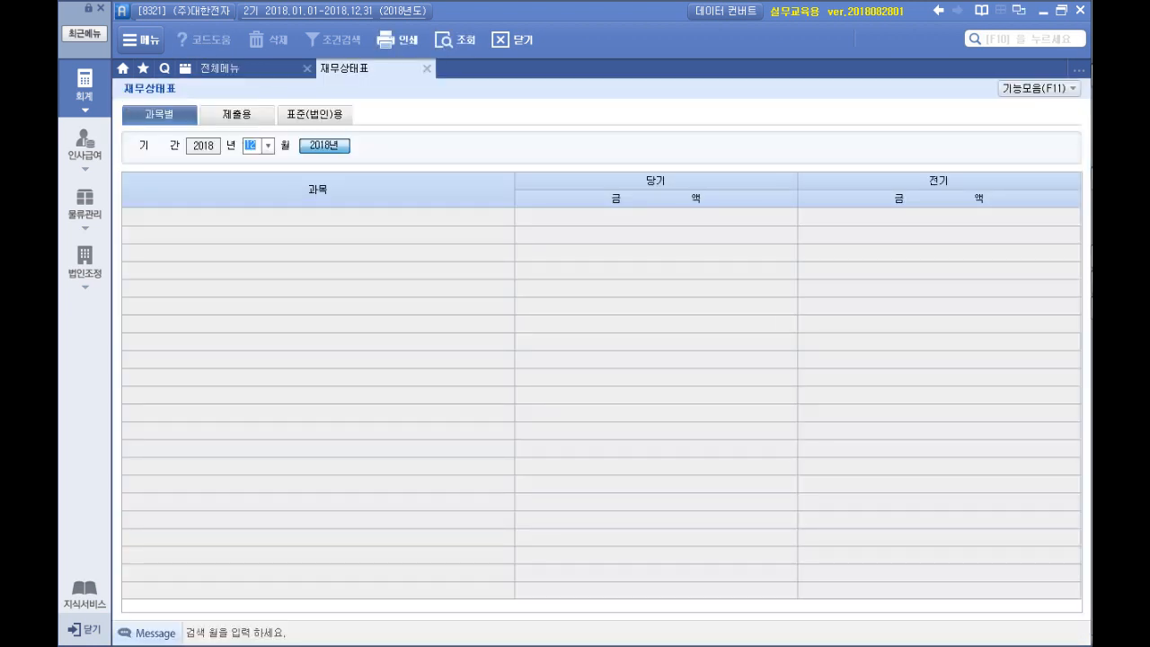
pyautogui.click(1079, 178)
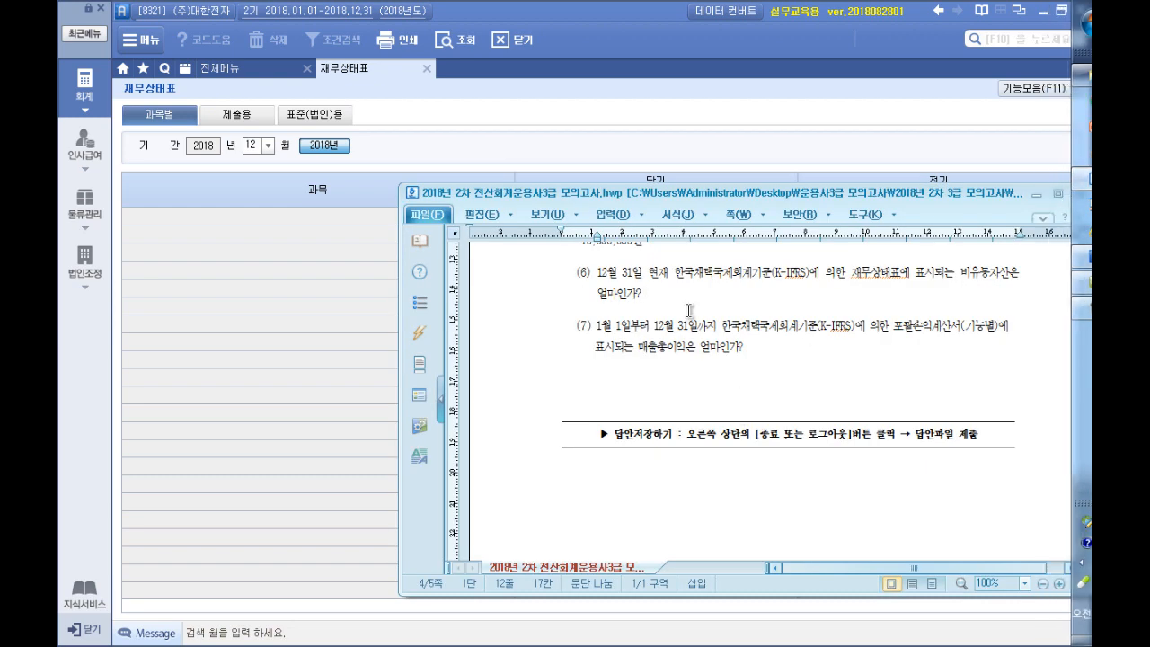
pyautogui.click(250, 166)
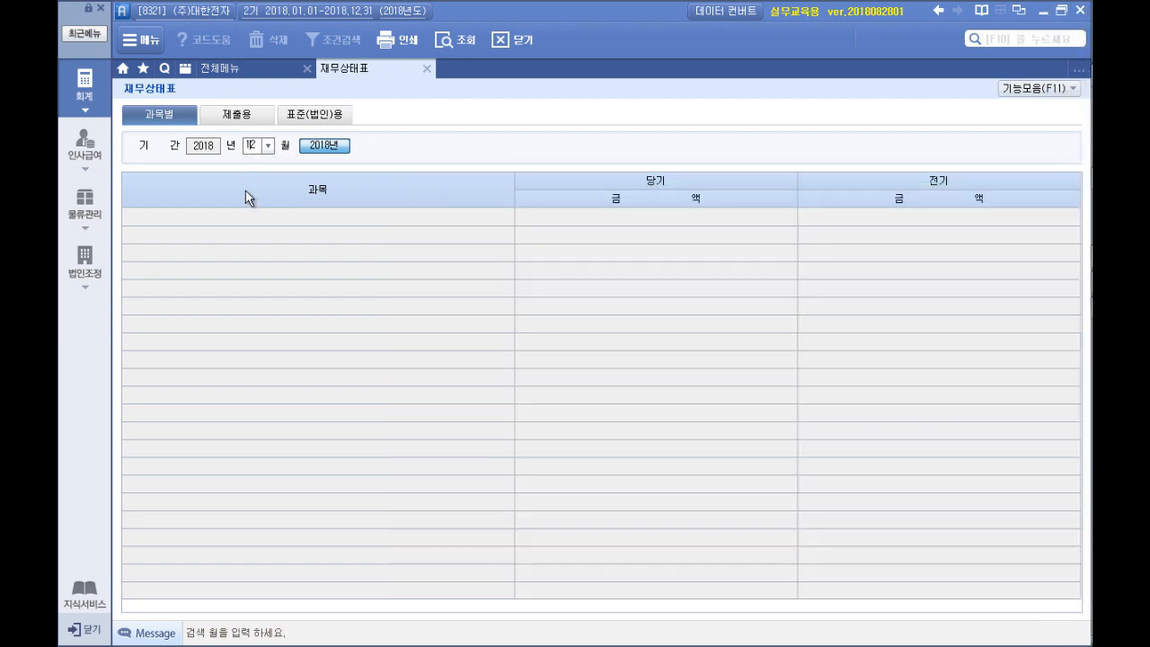
pyautogui.click(260, 223)
# Read the Ⅱ.비유동자산 total of 48,866,667 from the balance sheet, then return to the exam document
pyautogui.click(364, 444)
pyautogui.click(403, 480)
pyautogui.click(774, 496)
pyautogui.click(775, 490)
pyautogui.moveTo(1090, 86)
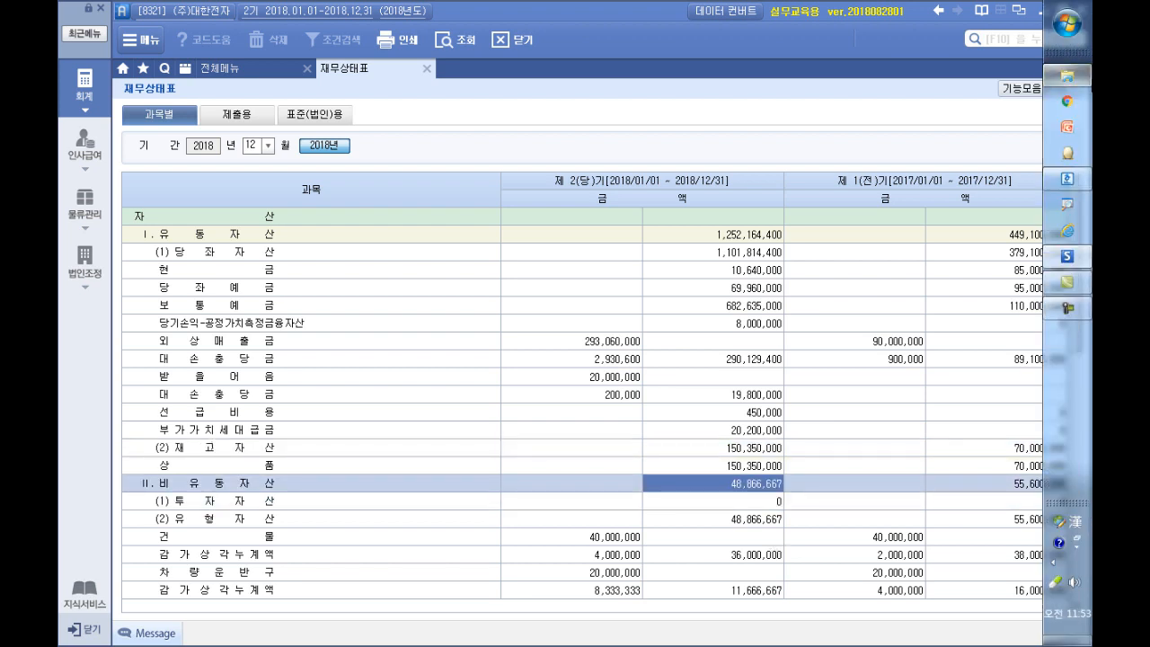
pyautogui.click(1067, 179)
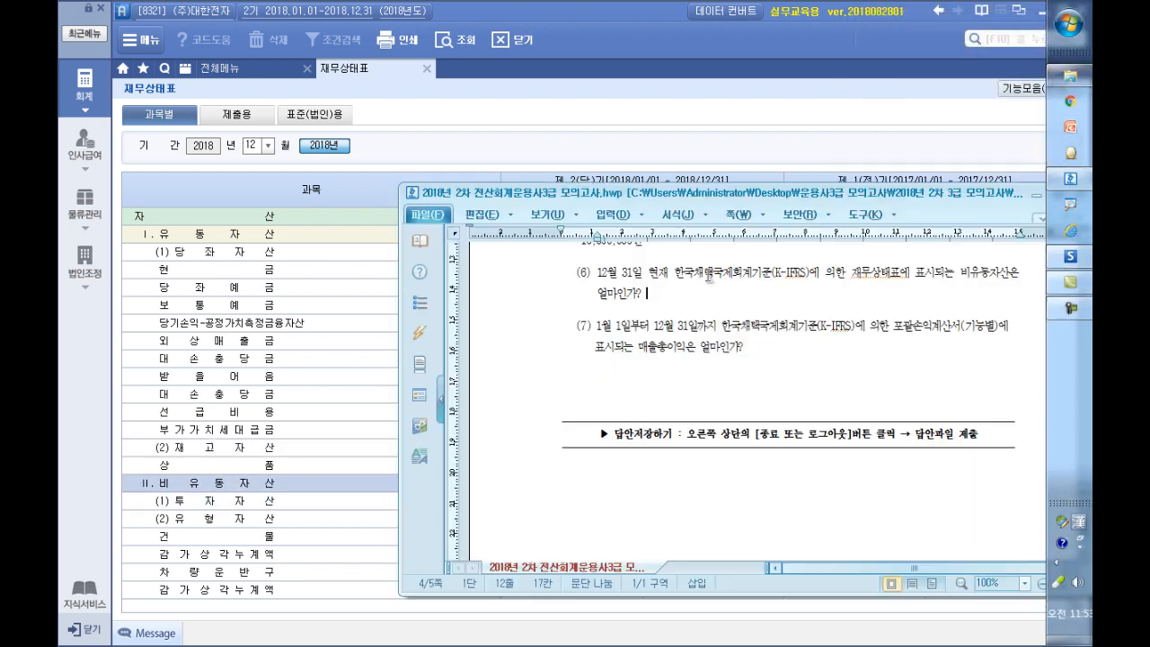
# Answer question (6) with 48,866,667원 and write 손익계산서 after question (7)
pyautogui.write('48')
pyautogui.write(',88')
pyautogui.write('66')
pyautogui.write(',667')
pyautogui.write('원')
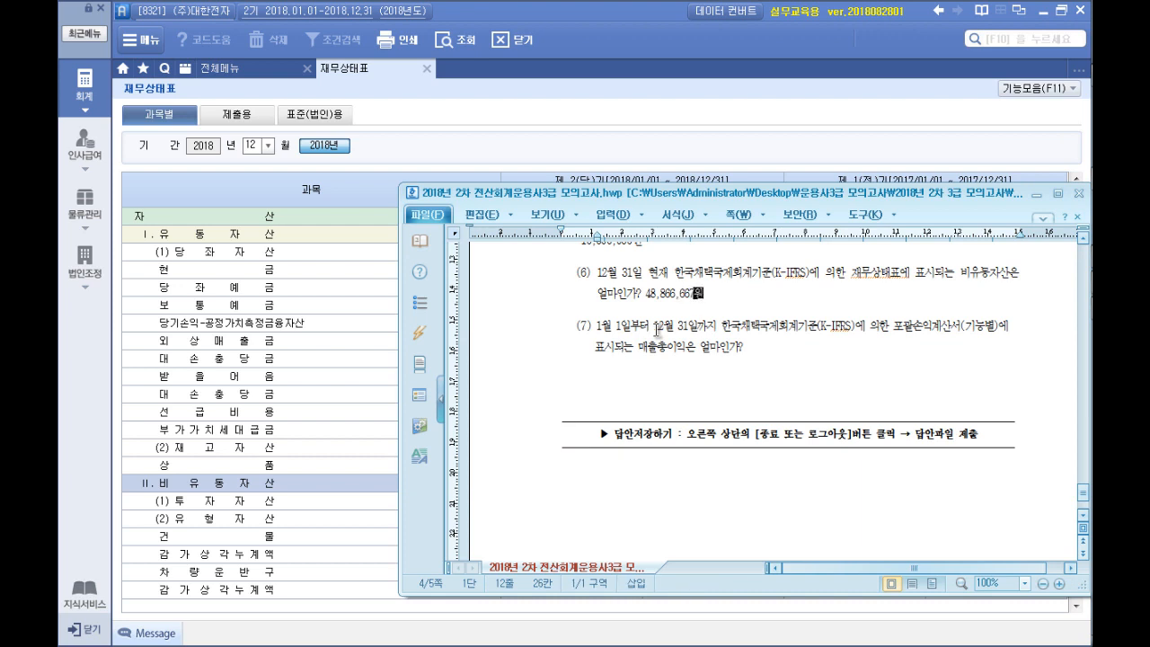
pyautogui.click(743, 359)
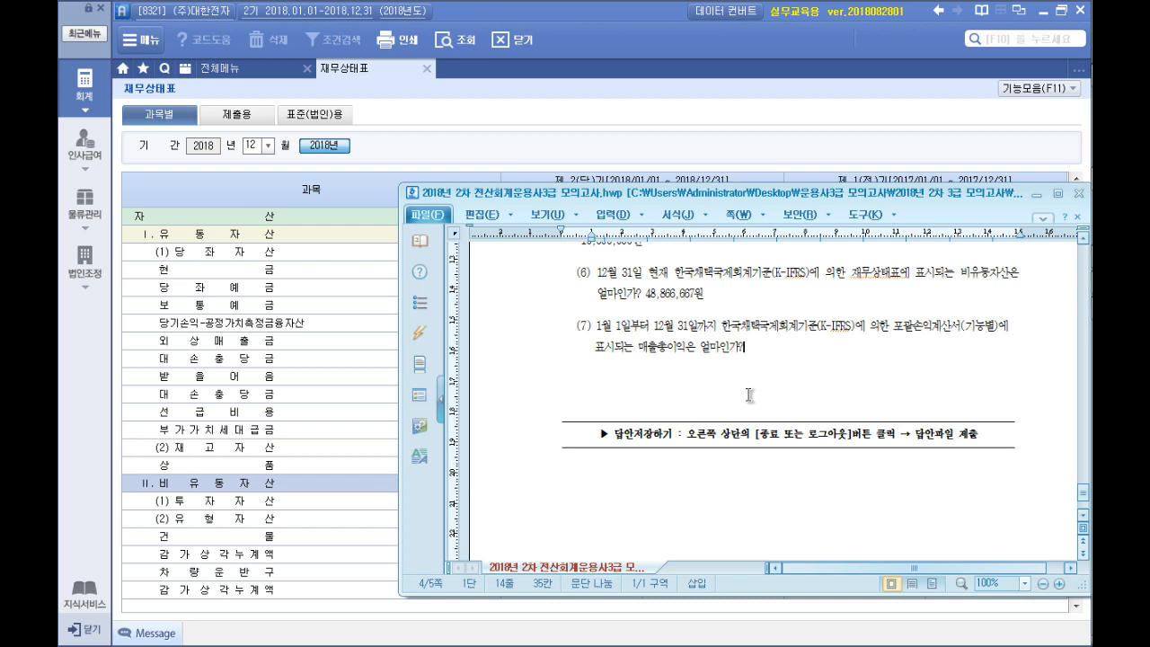
pyautogui.write('손ㅇ익계산서')
# Close the balance sheet and open the 2018 손익계산서 from the full menu
pyautogui.click(430, 70)
pyautogui.click(428, 68)
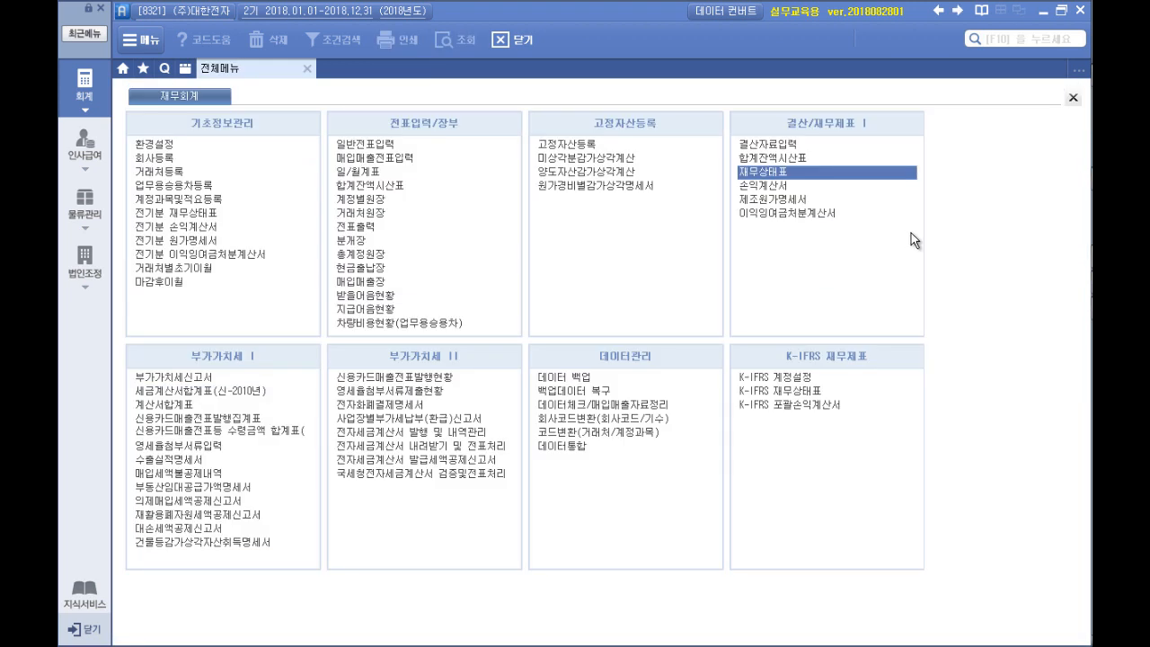
pyautogui.click(762, 185)
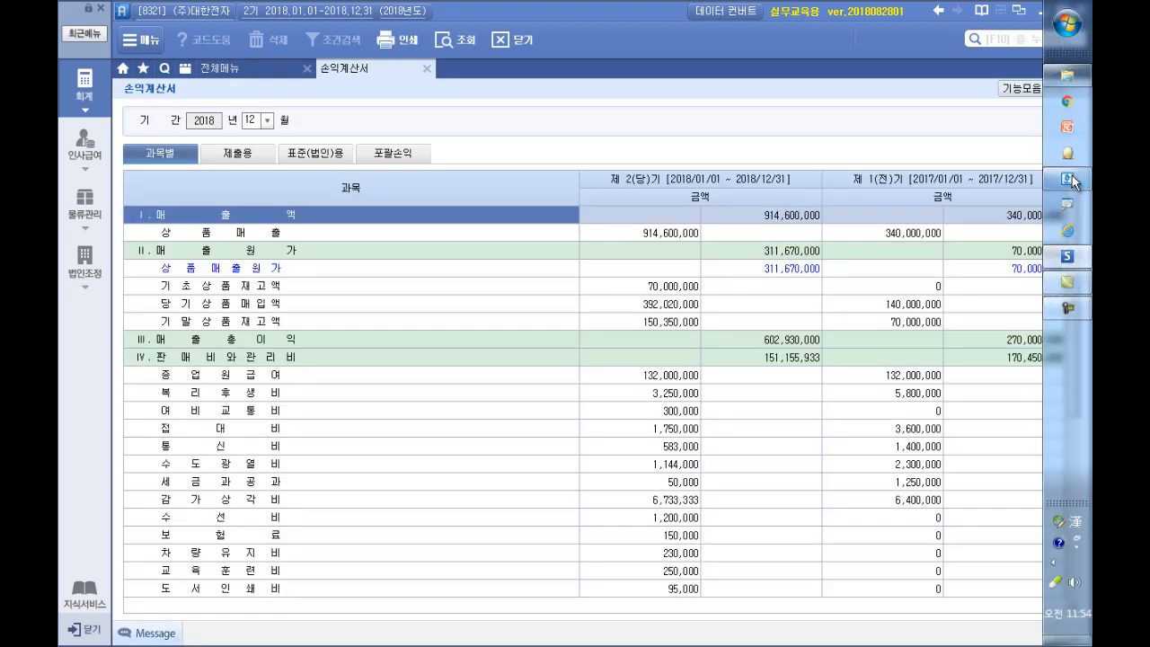
pyautogui.click(1074, 179)
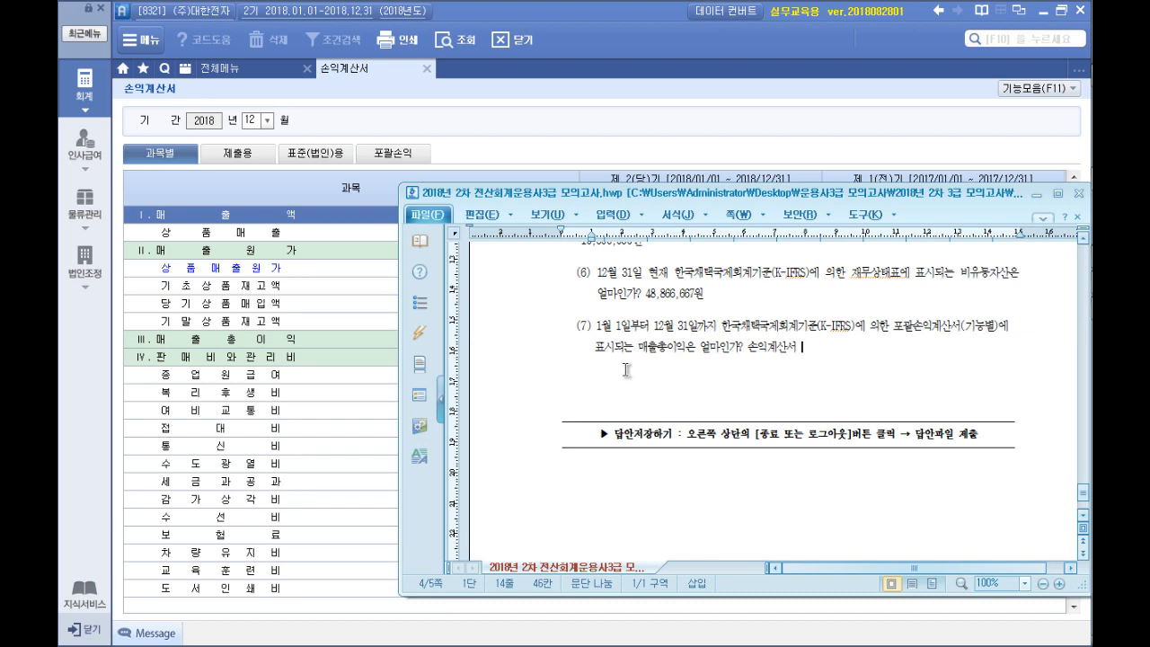
# Browse the 포괄손익, 제출용 and 표준(법인)용 layouts, then return to 과목별 showing gross profit 602,930,000
pyautogui.click(406, 154)
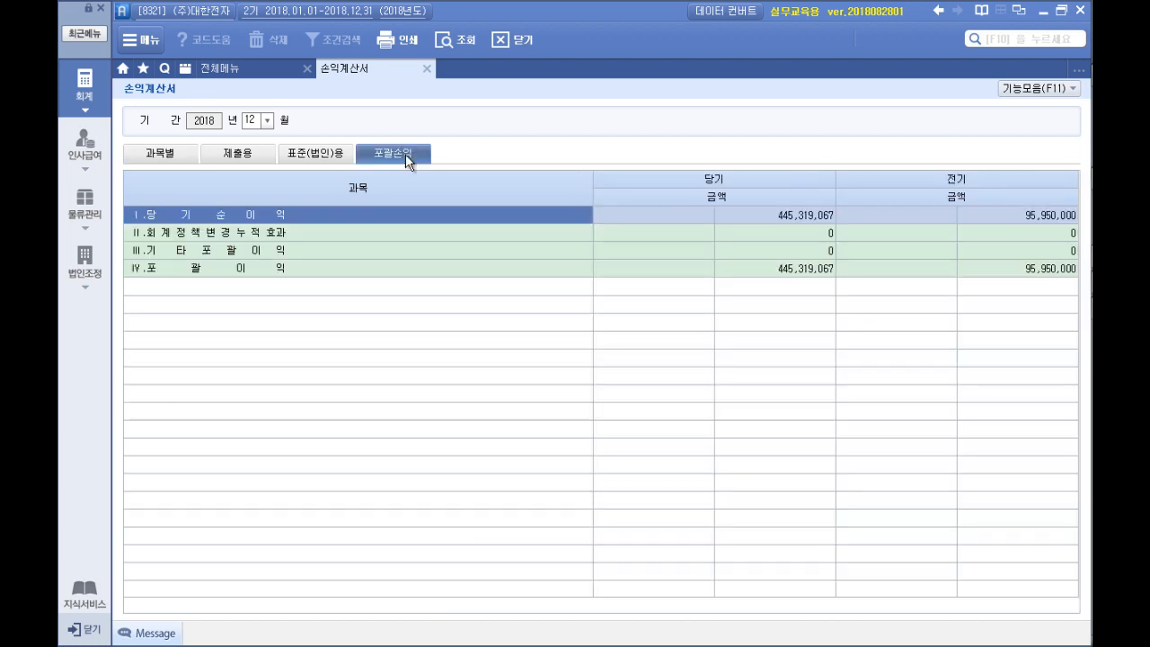
pyautogui.click(233, 155)
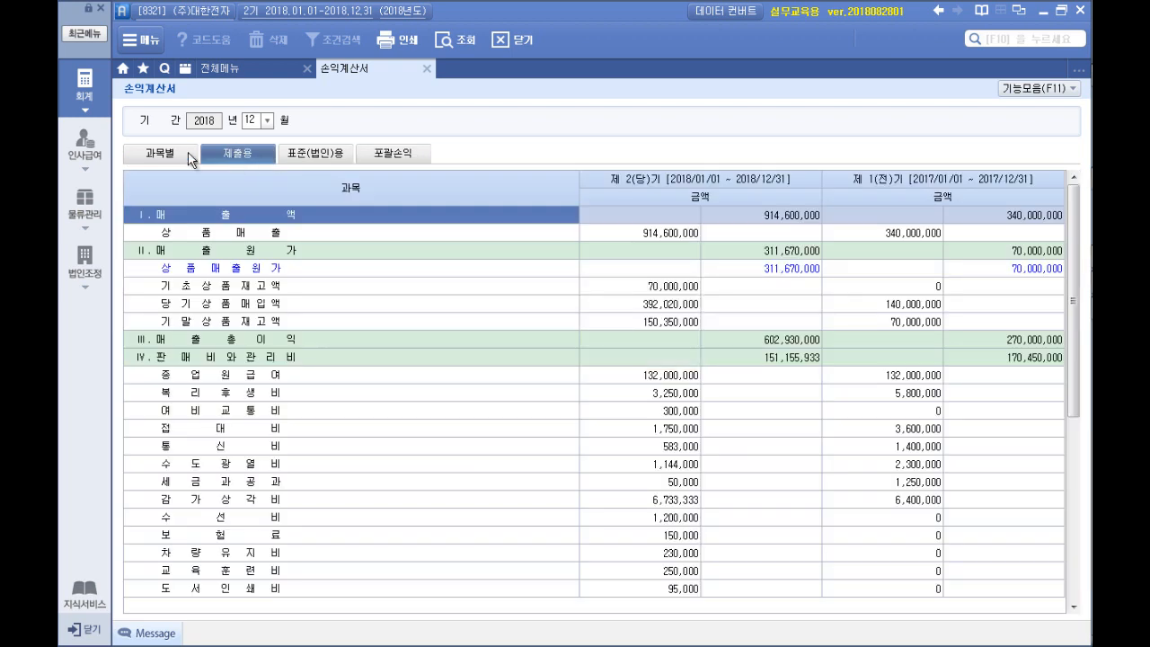
pyautogui.click(191, 160)
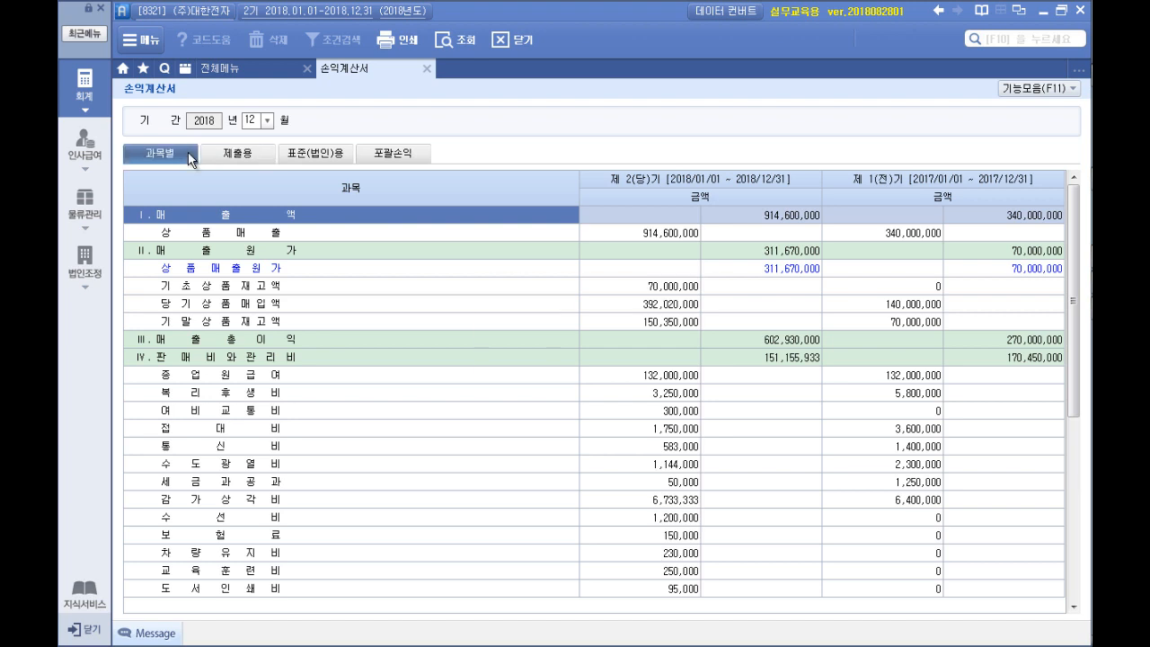
pyautogui.click(306, 156)
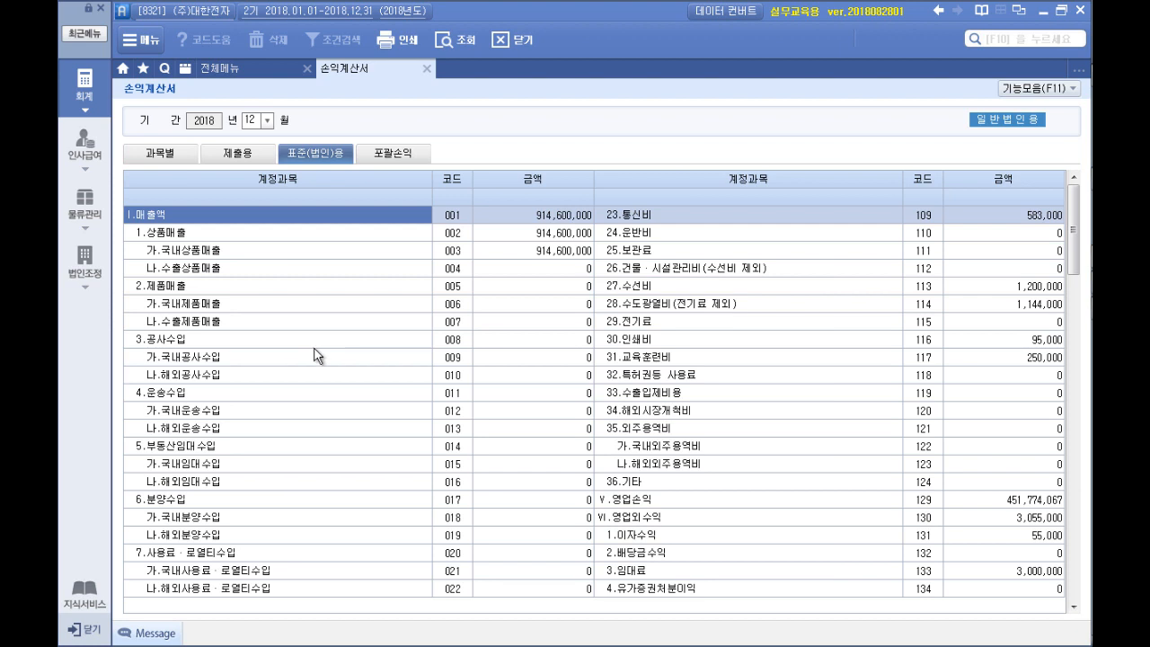
pyautogui.scroll(-12, 359, 515)
pyautogui.scroll(-9, 360, 520)
pyautogui.scroll(18, 360, 520)
pyautogui.scroll(-9, 360, 516)
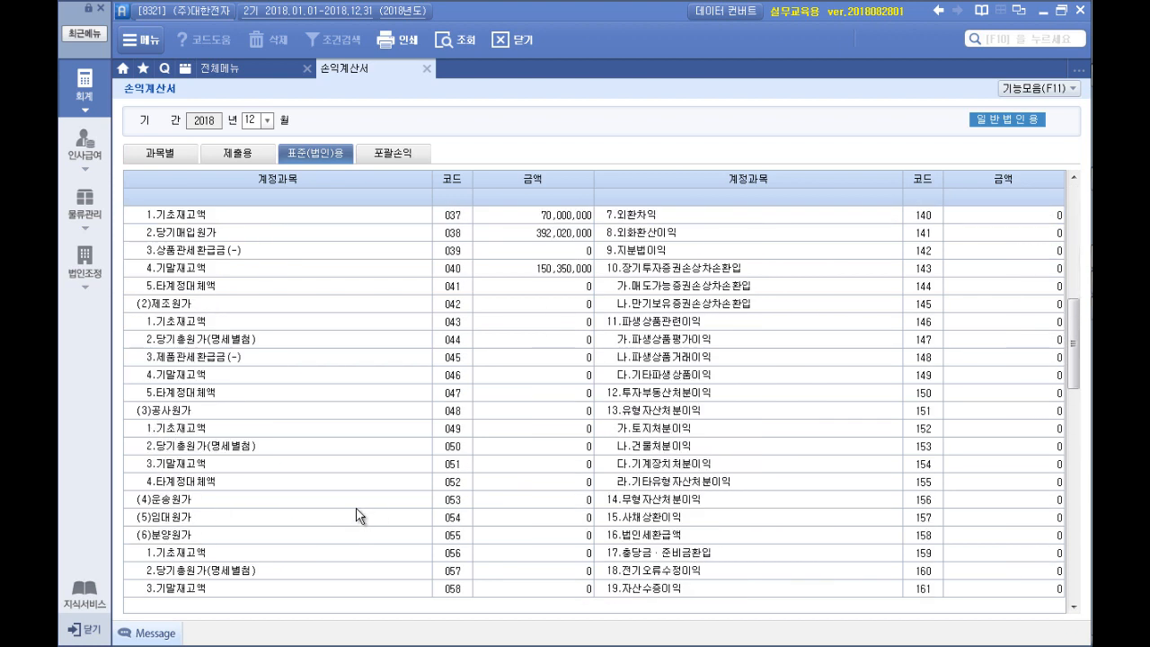
pyautogui.scroll(-3, 359, 515)
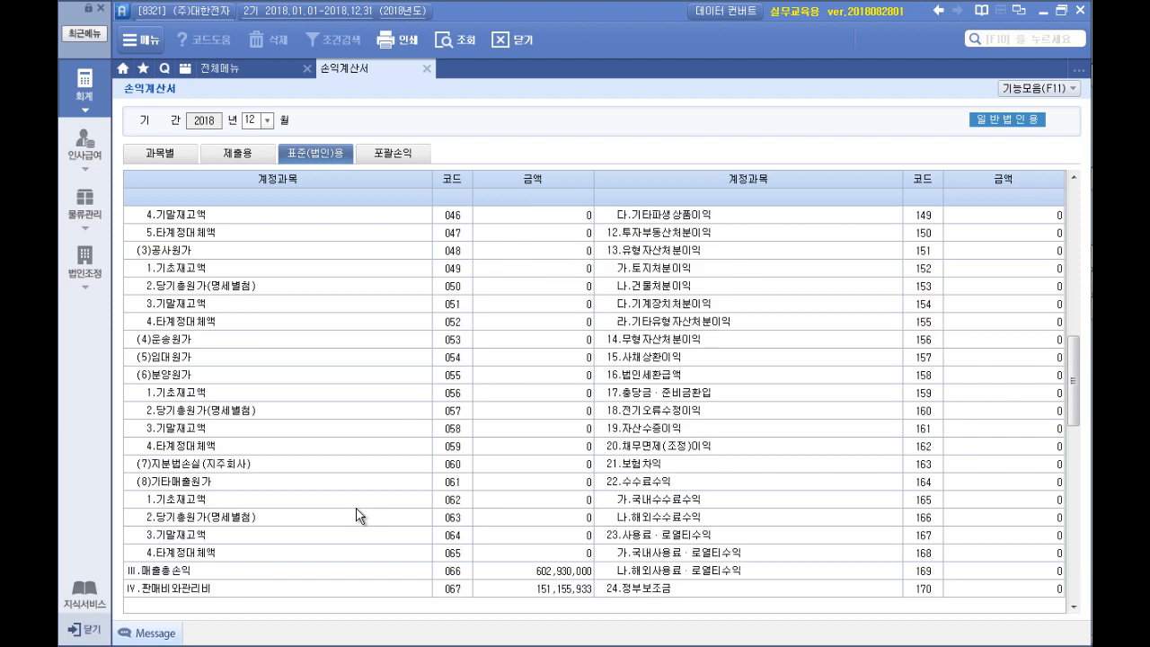
pyautogui.click(195, 154)
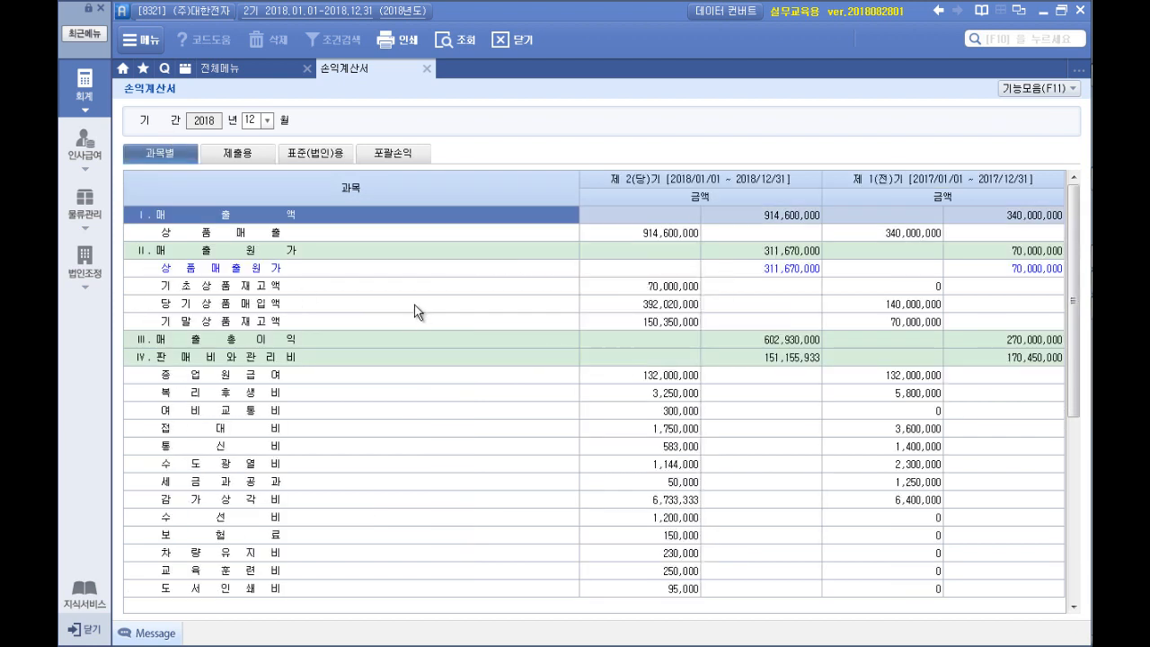
pyautogui.moveTo(1083, 148)
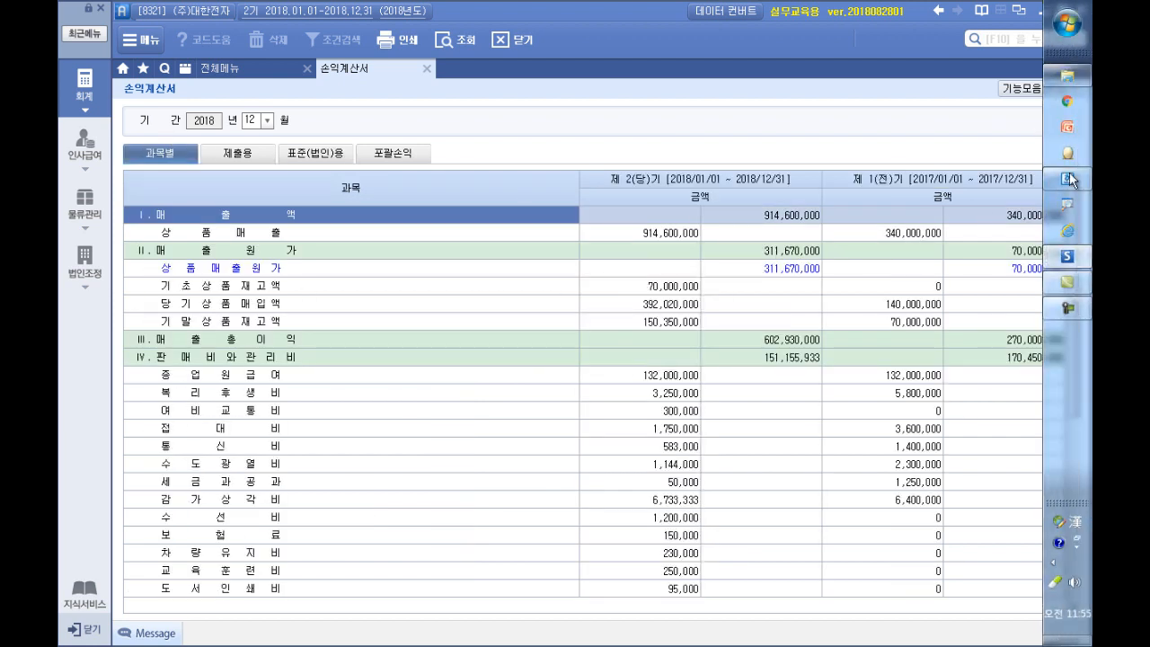
pyautogui.click(1079, 176)
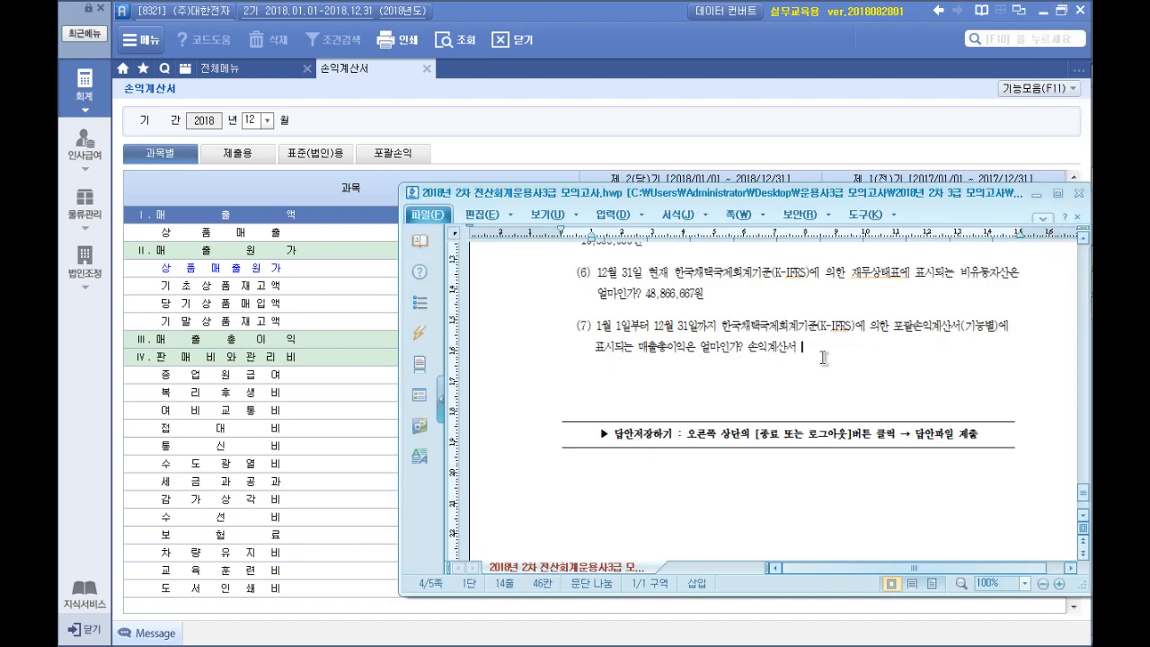
# Complete question (7)'s answer as 손익계산서 602,930,000
pyautogui.write(',030,000')
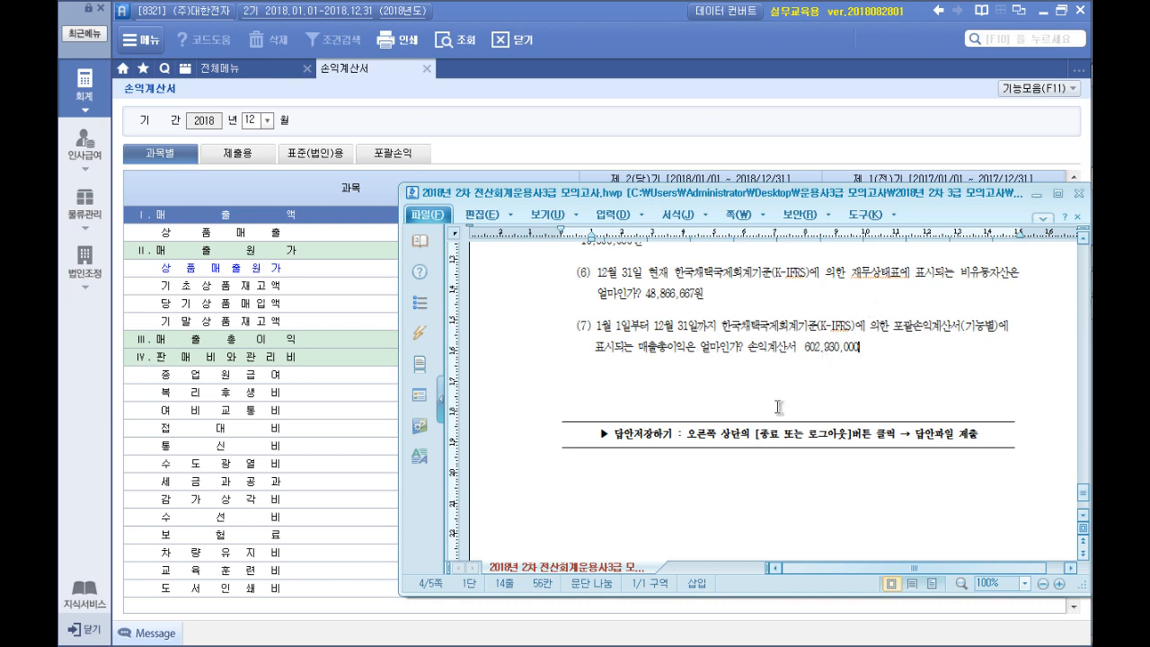
pyautogui.click(388, 336)
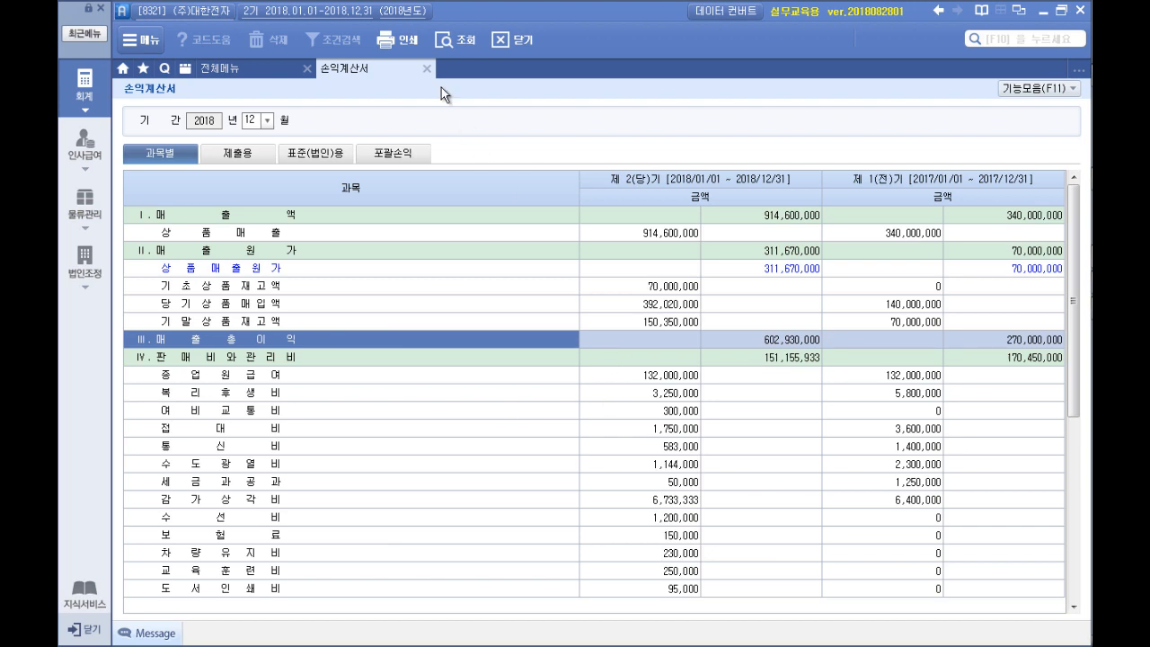
# Close the 손익계산서 tab and 전체메뉴 panel, leaving the finished exam document in front
pyautogui.click(426, 68)
pyautogui.click(304, 75)
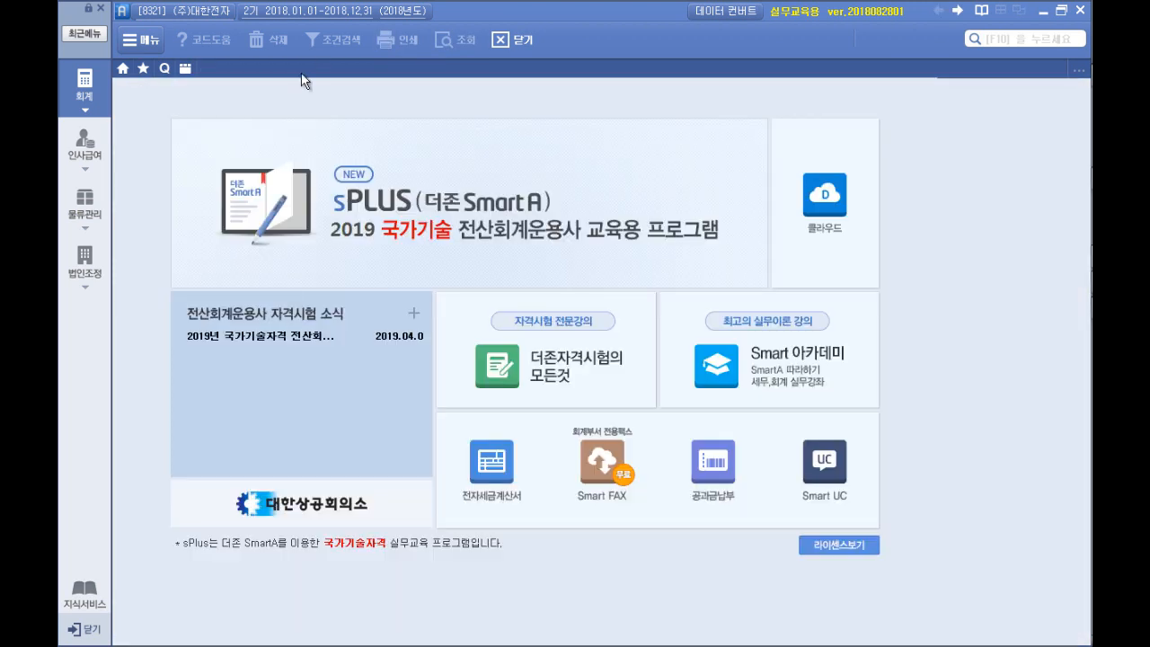
pyautogui.click(1069, 180)
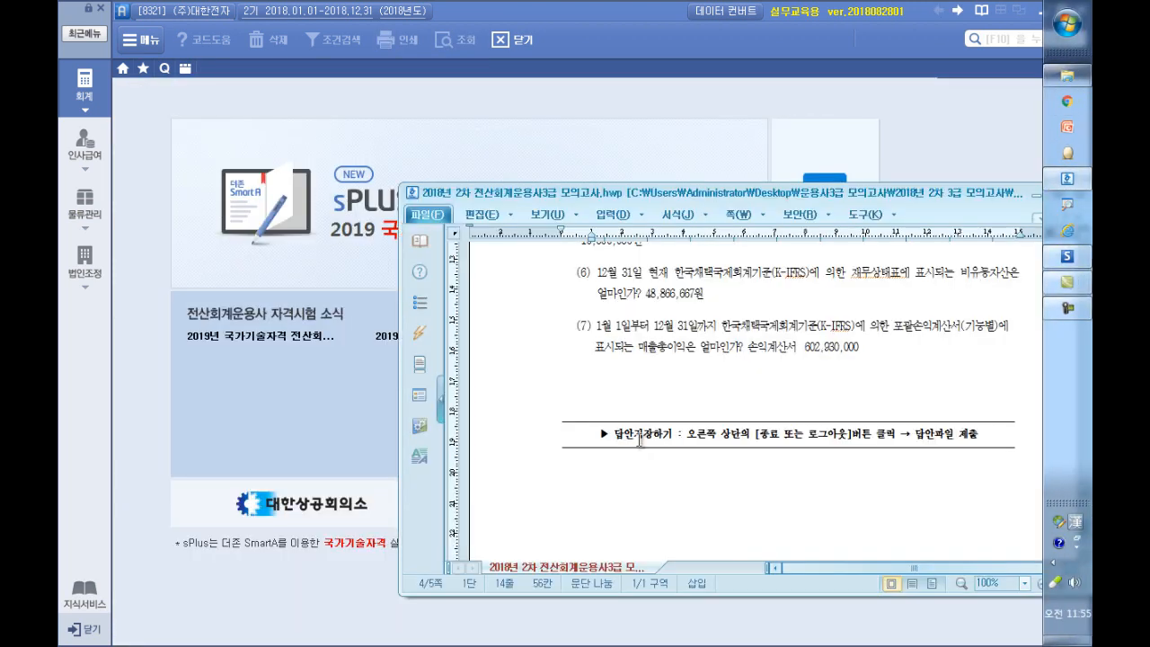